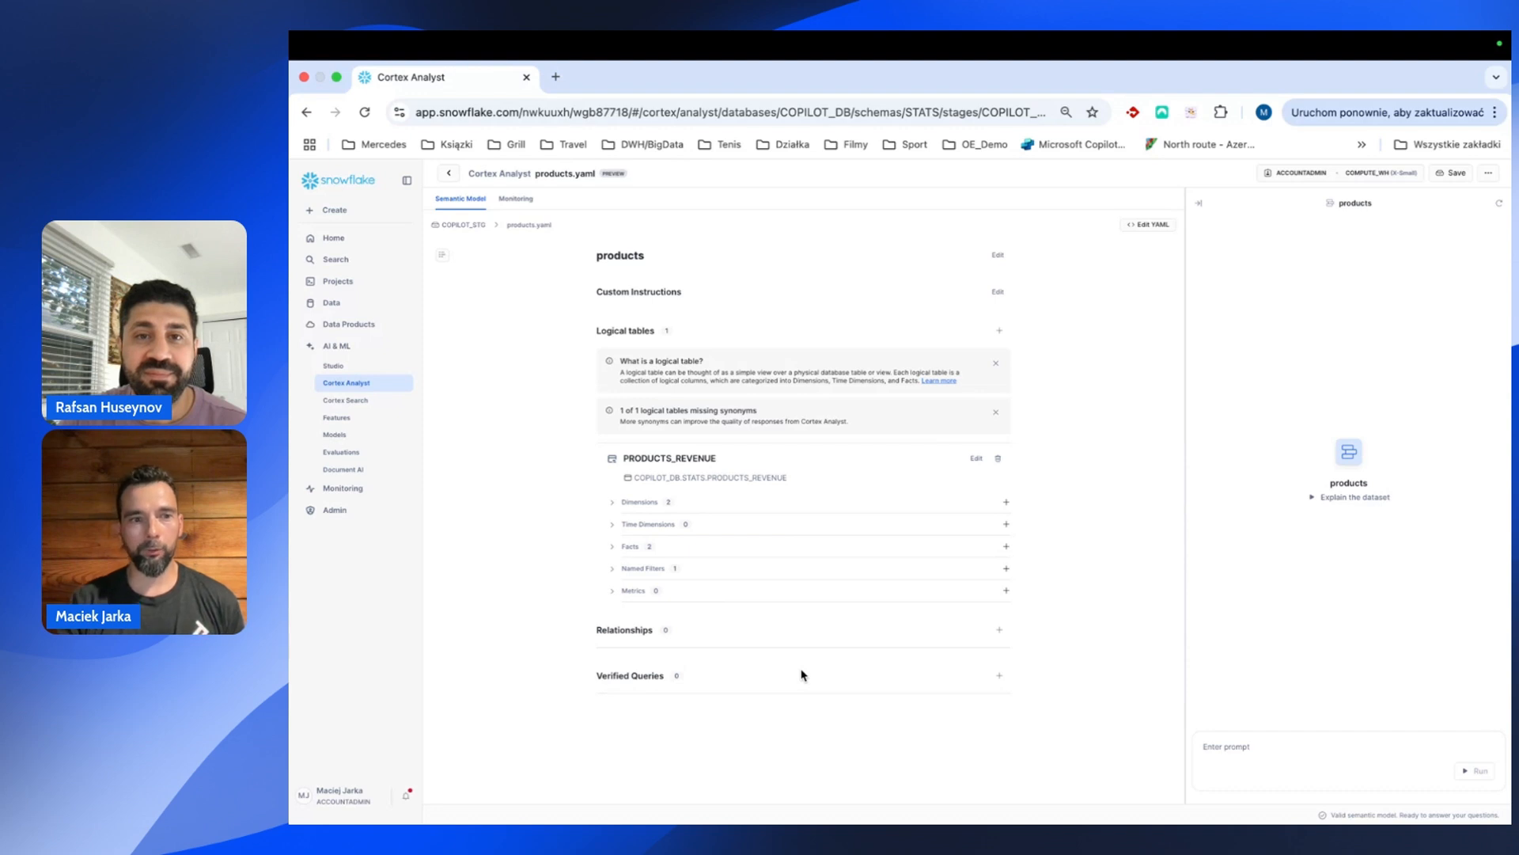
From the model list, create a new semantic model named products_v3 (products_v3.yaml) and continue to table selection.
{"action": "left_click", "coordinate": [371, 384]}
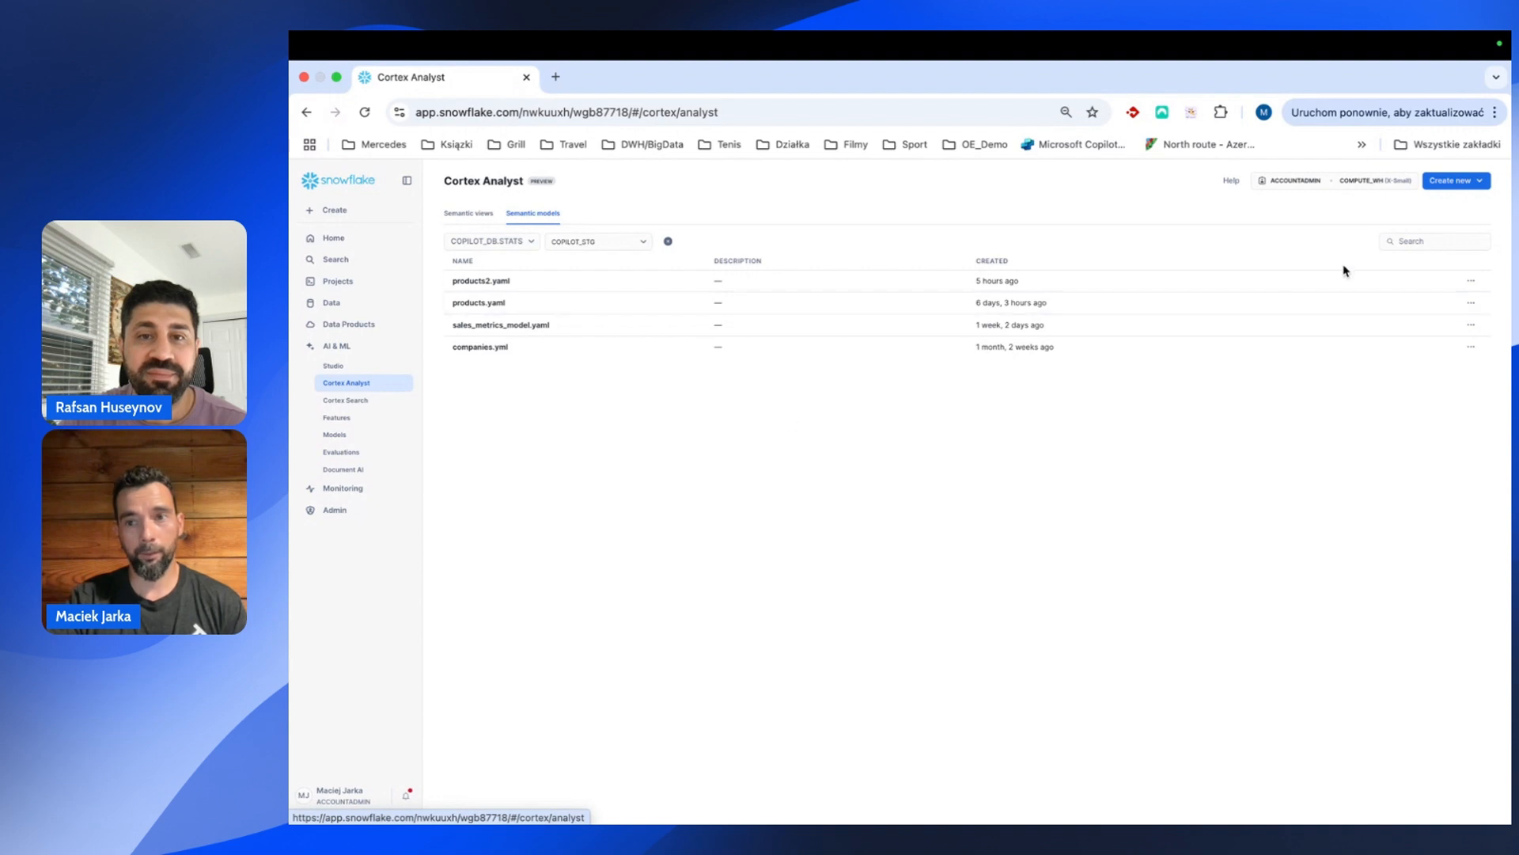
{"action": "left_click", "coordinate": [1444, 181]}
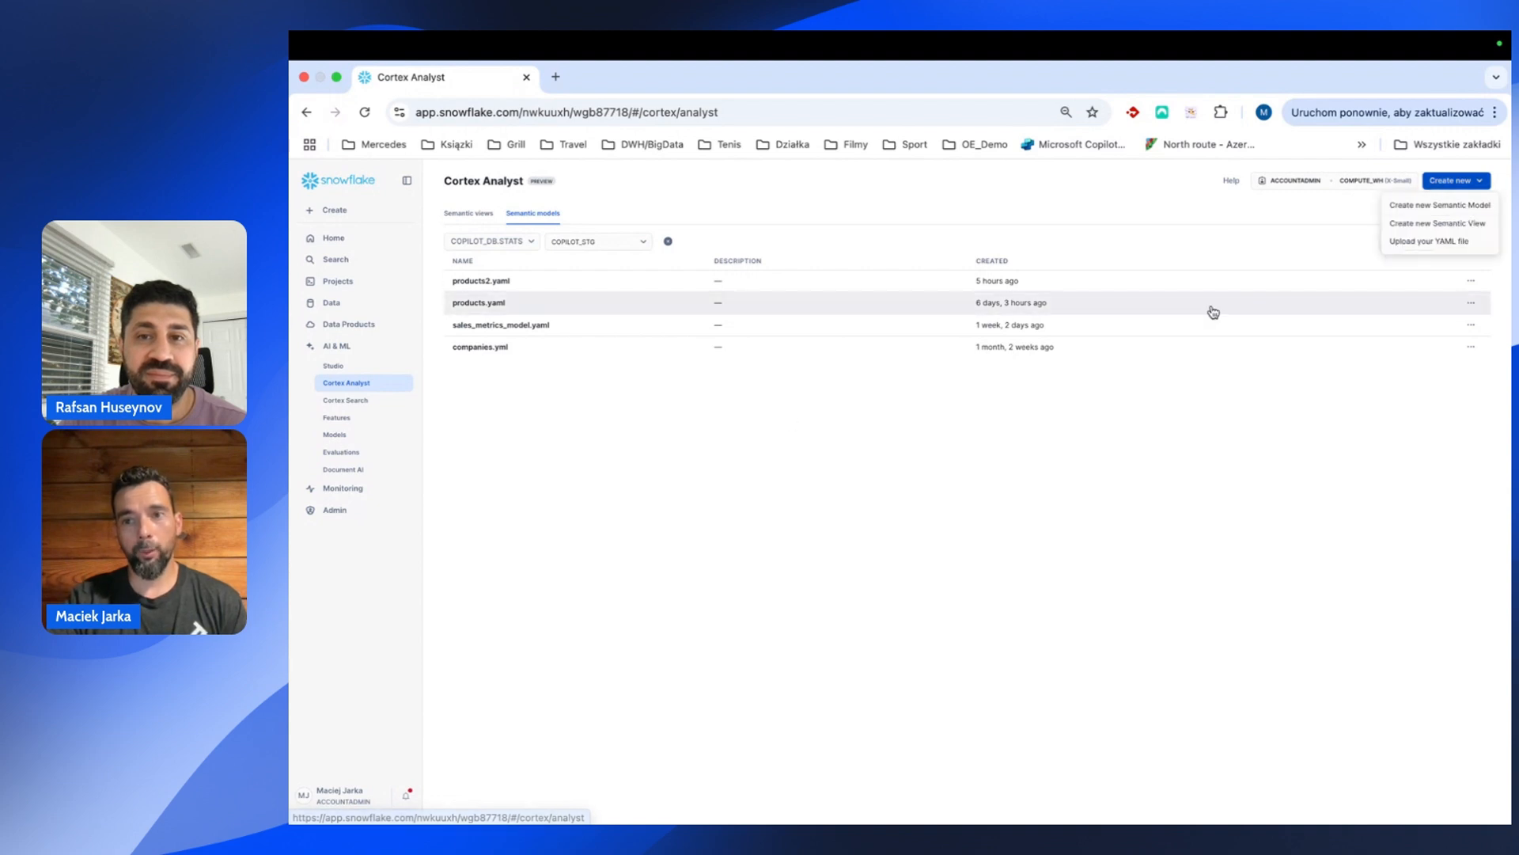
{"action": "left_click", "coordinate": [1435, 209]}
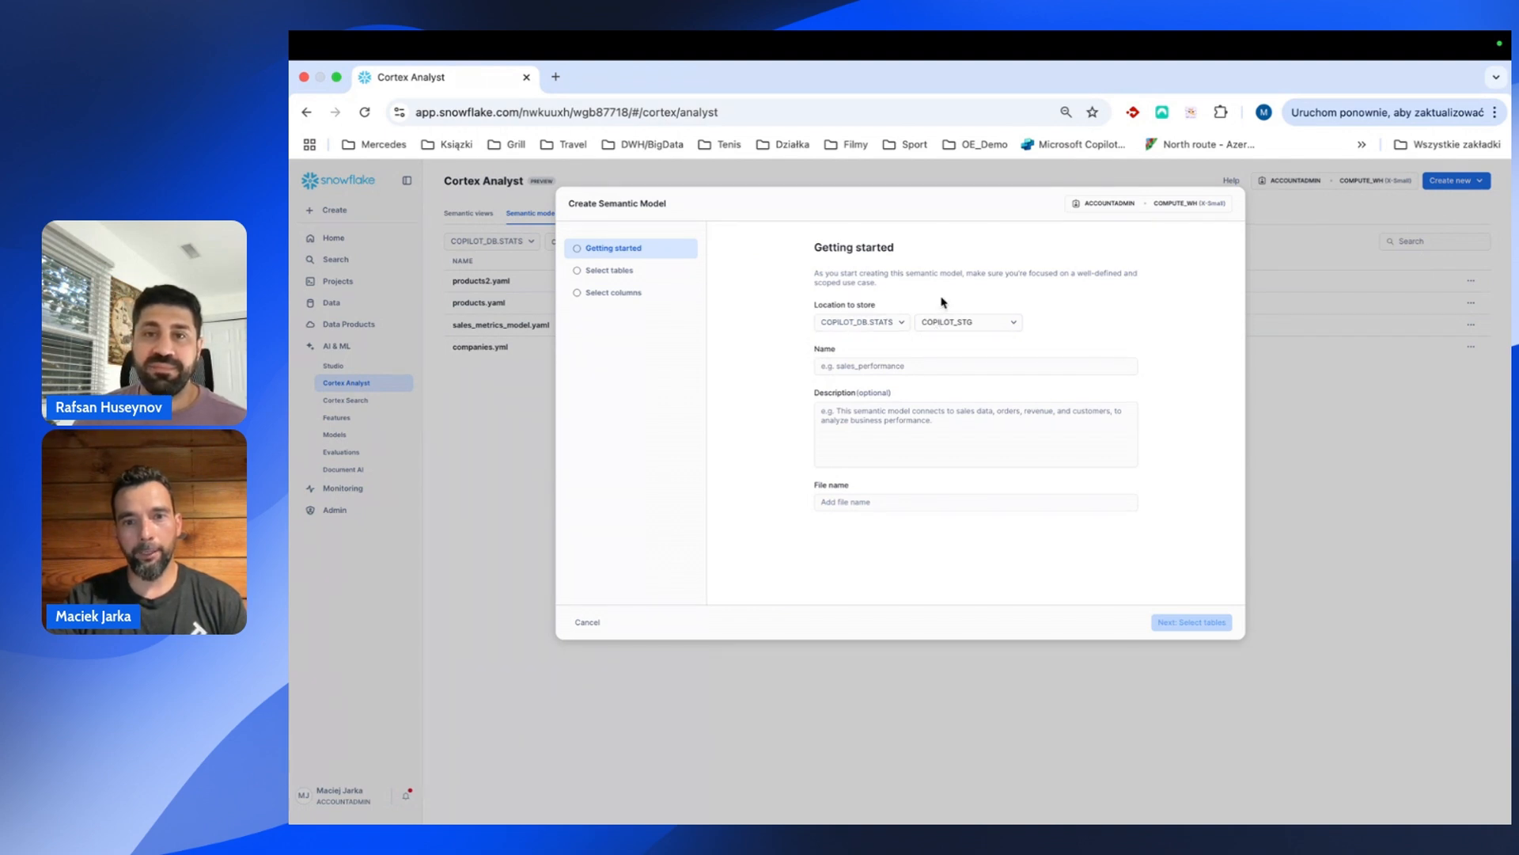
{"action": "left_click", "coordinate": [910, 364]}
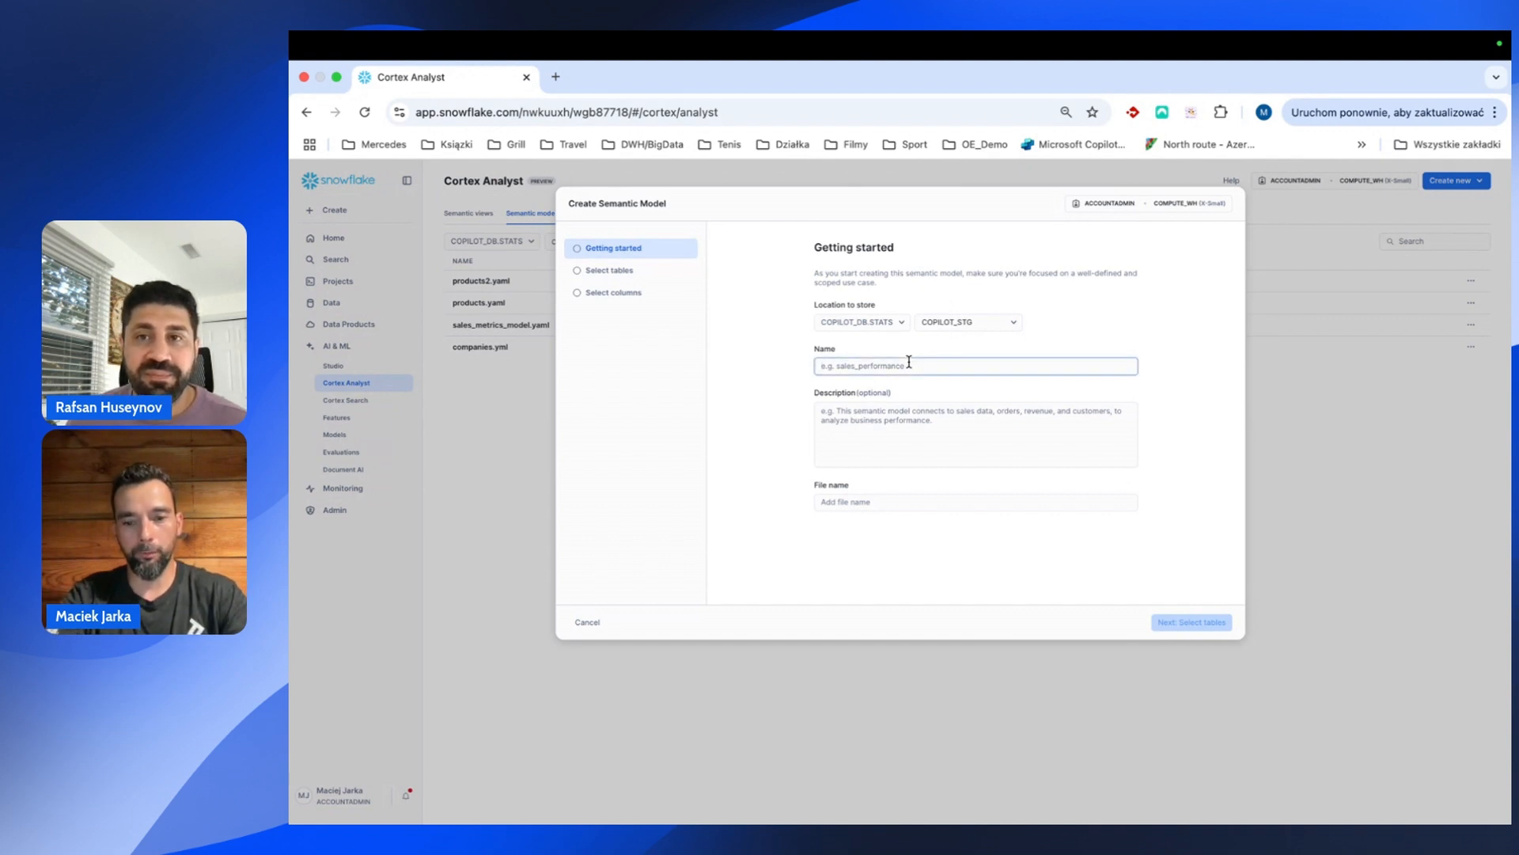
{"action": "type", "text": "products_v3"}
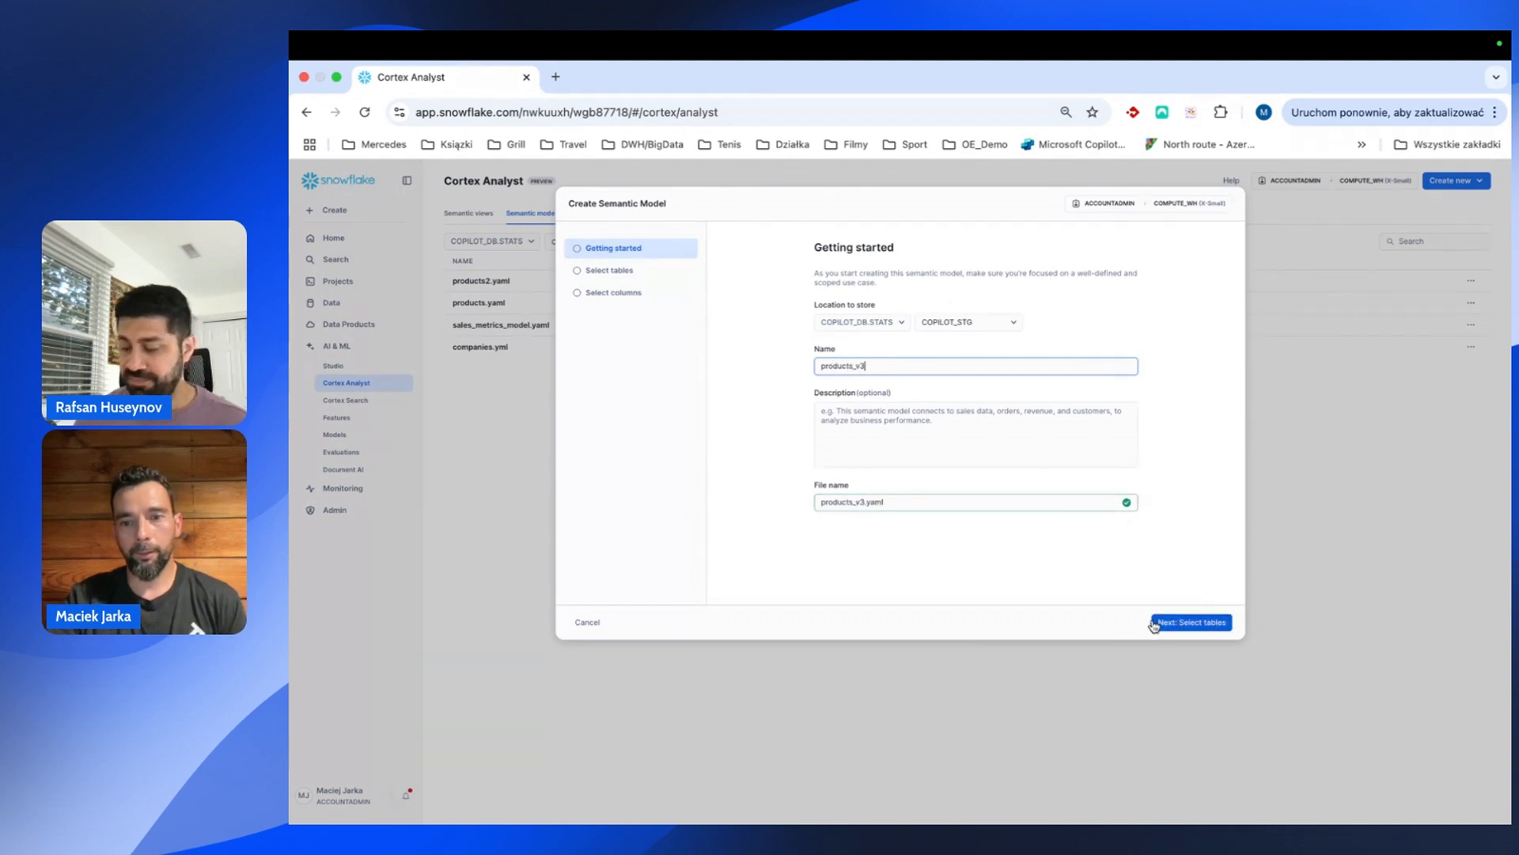
{"action": "left_click", "coordinate": [1154, 624]}
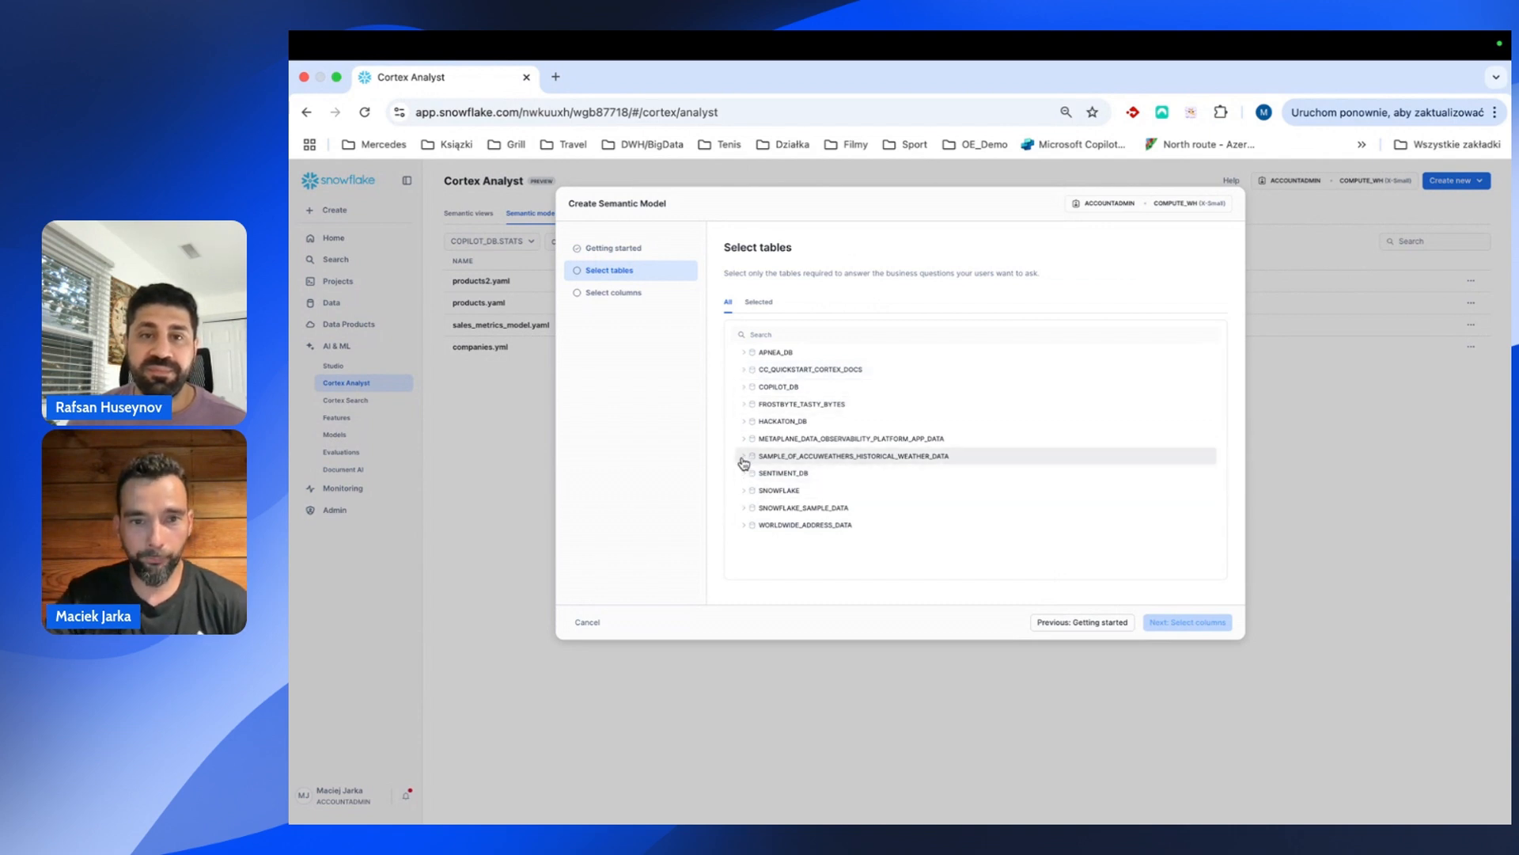
Select the PRODUCTS_REVENUE table under COPILOT_DB > STATS > Tables and continue to columns.
{"action": "left_click", "coordinate": [743, 388]}
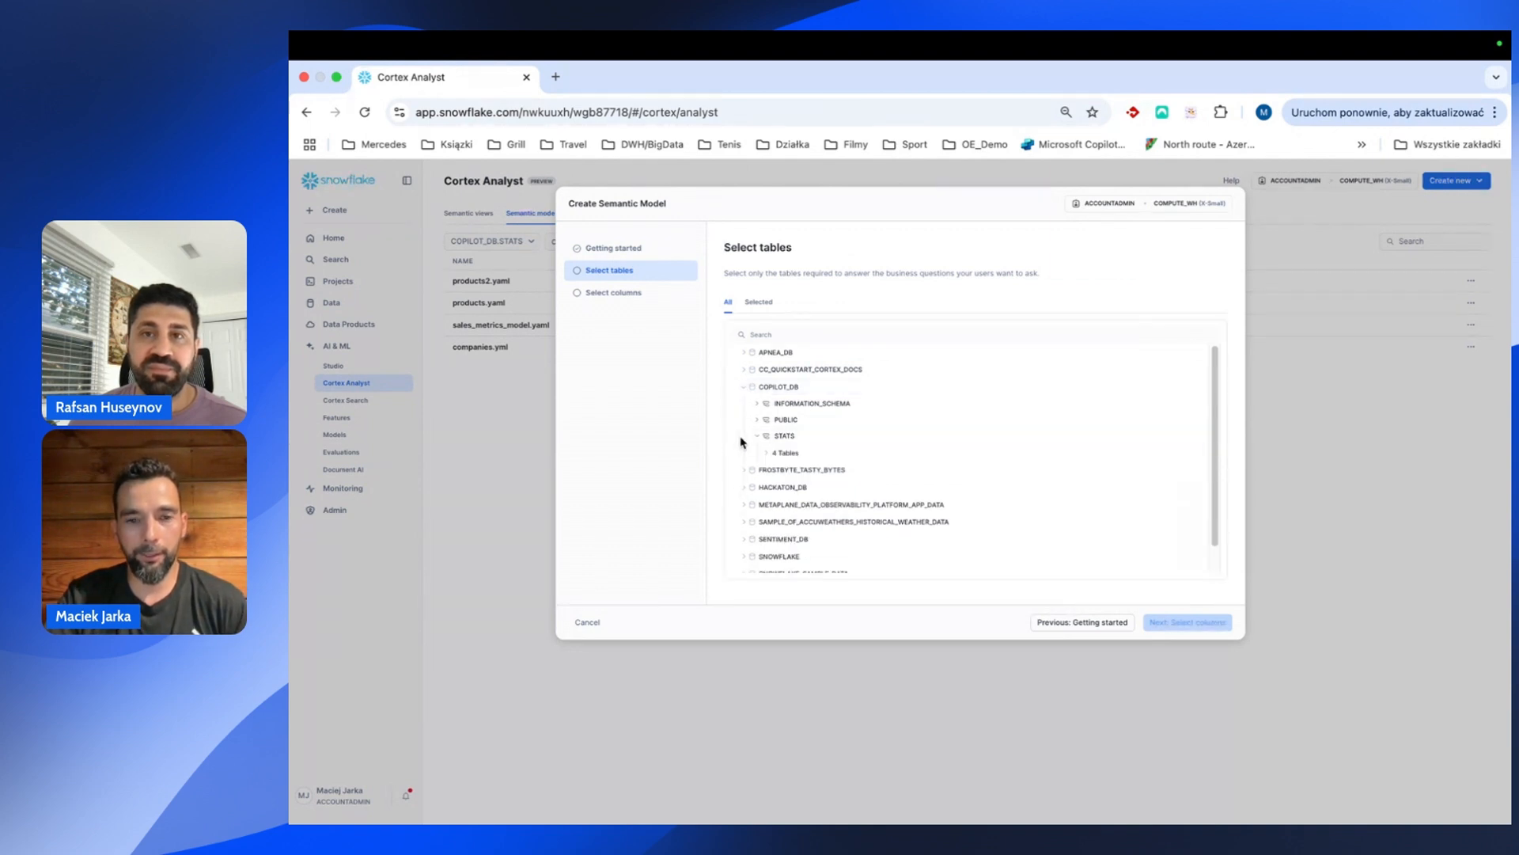
{"action": "left_click", "coordinate": [772, 438]}
{"action": "left_click", "coordinate": [770, 454]}
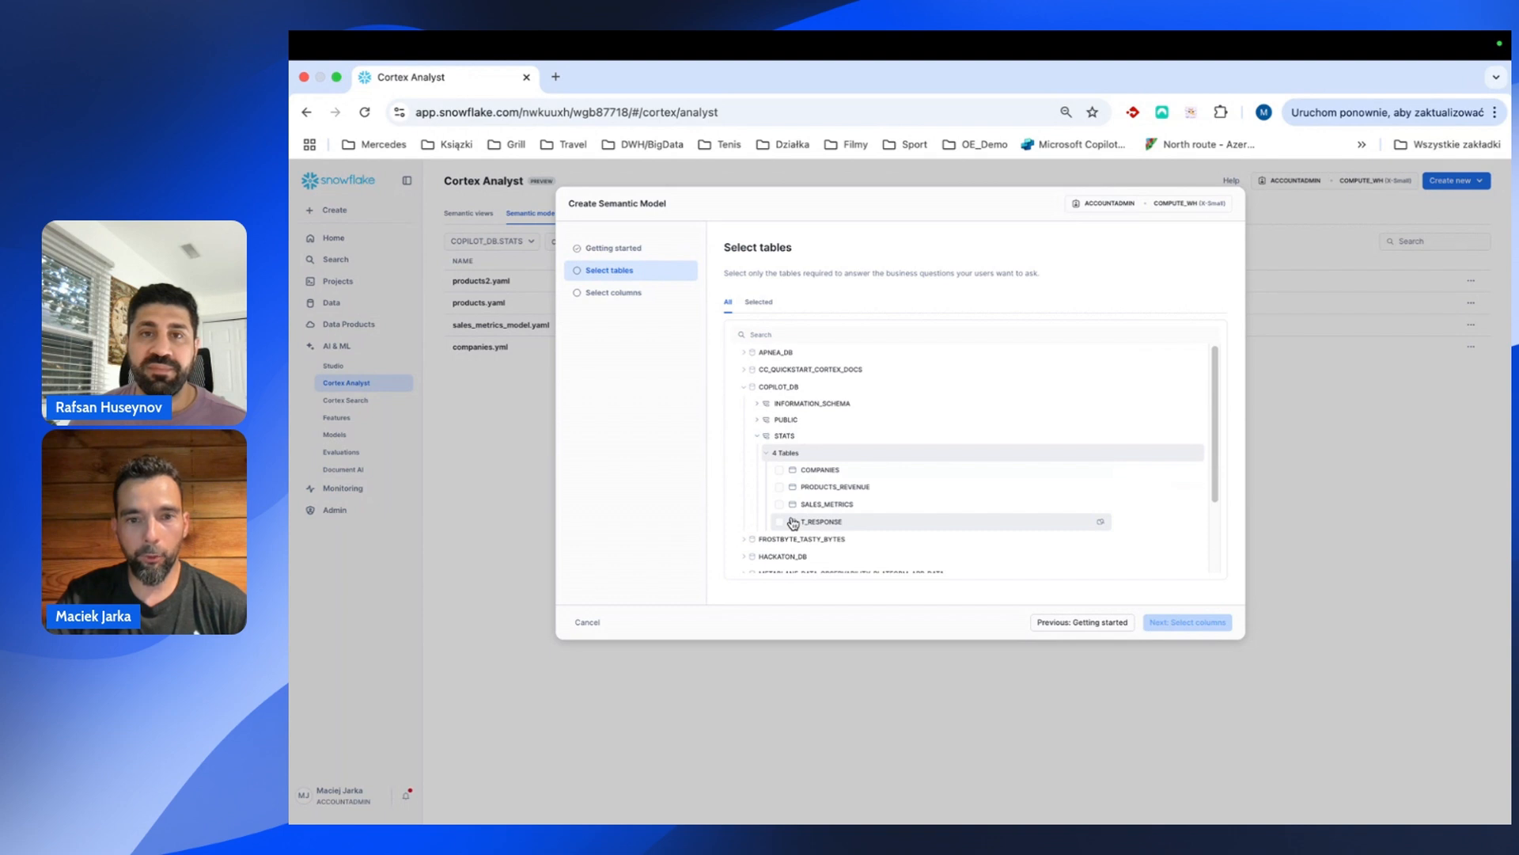
{"action": "left_click", "coordinate": [779, 487]}
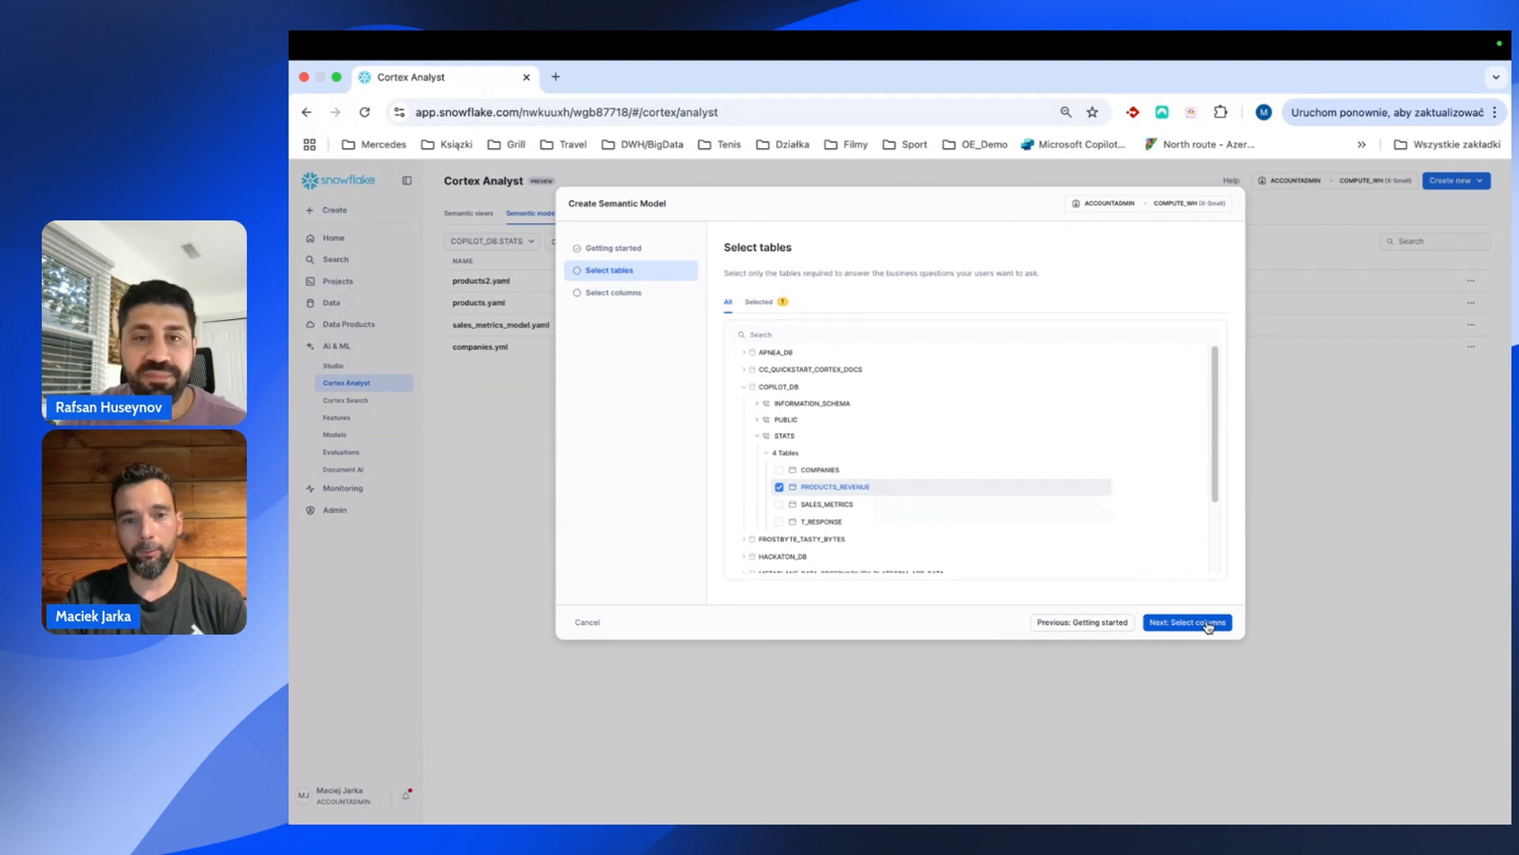
{"action": "left_click", "coordinate": [1209, 623]}
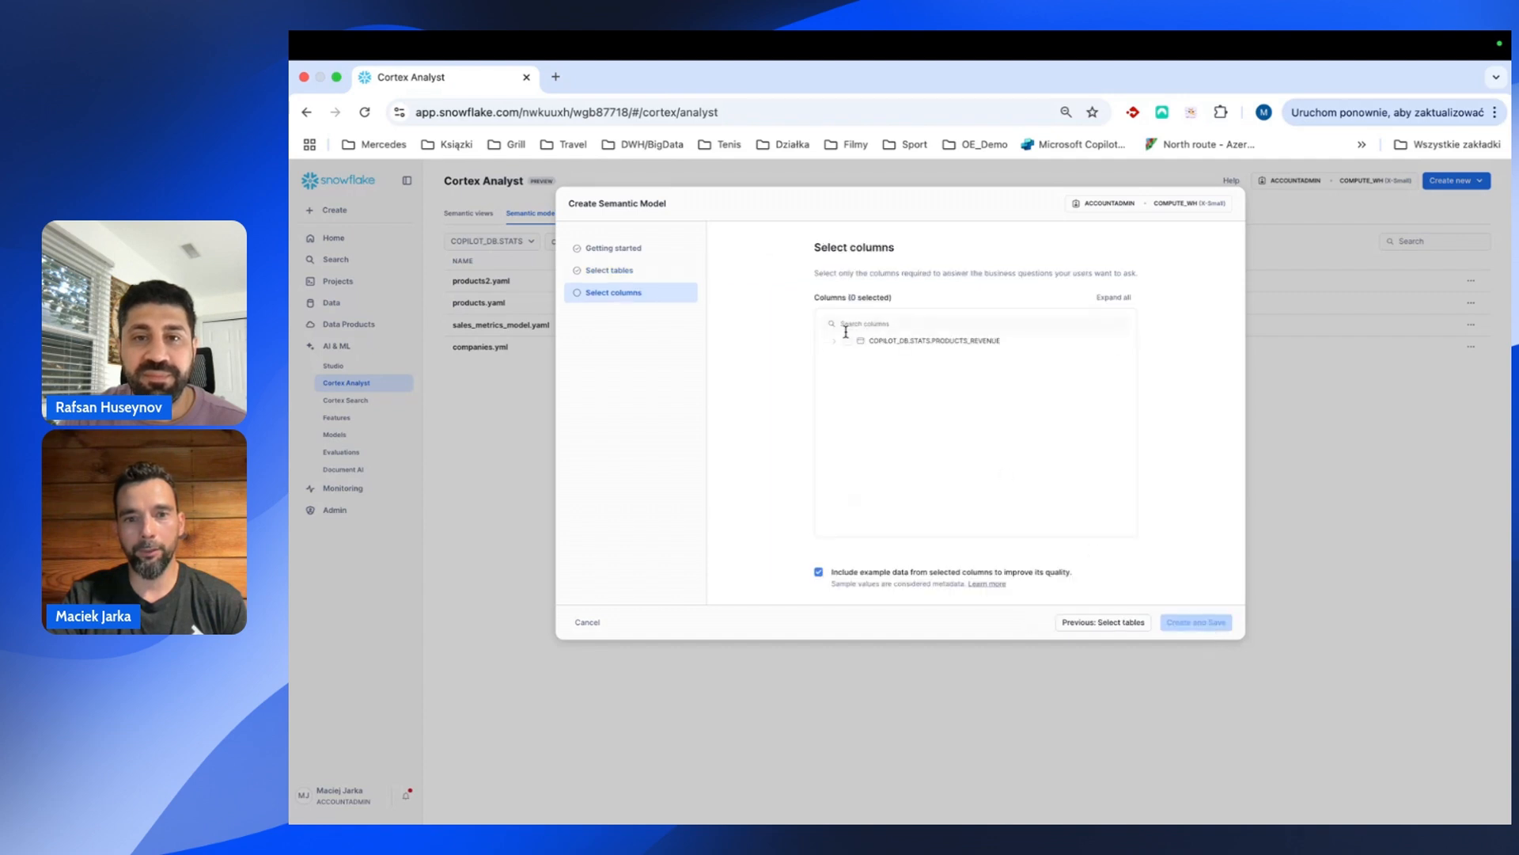
Check PRODUCT_NAME, MARKET_NAME, YEAR and REVENUE columns, then create and save the model.
{"action": "left_click", "coordinate": [835, 341]}
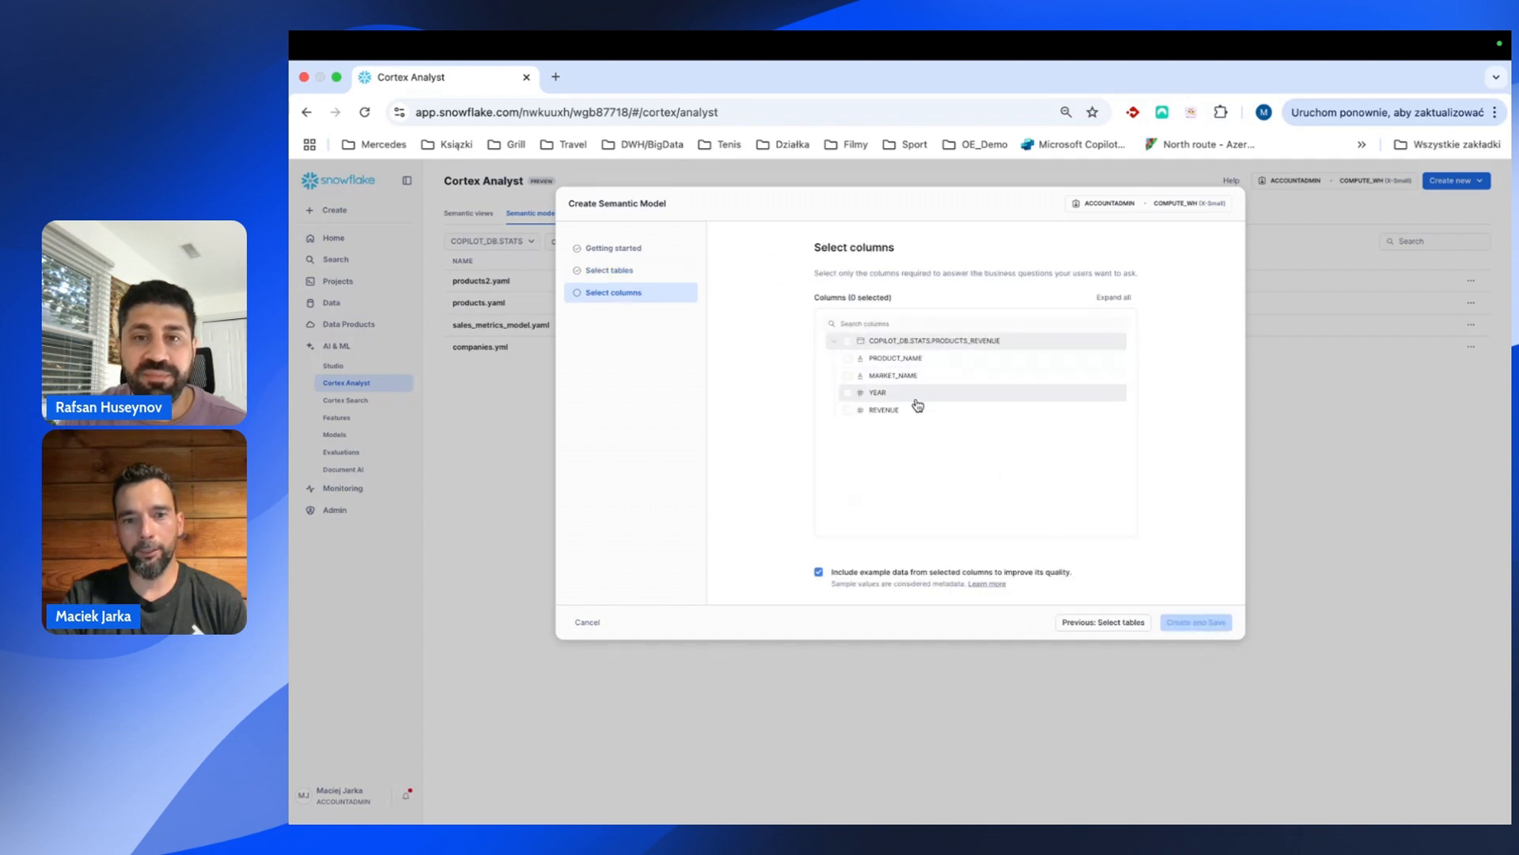
{"action": "left_click", "coordinate": [849, 359]}
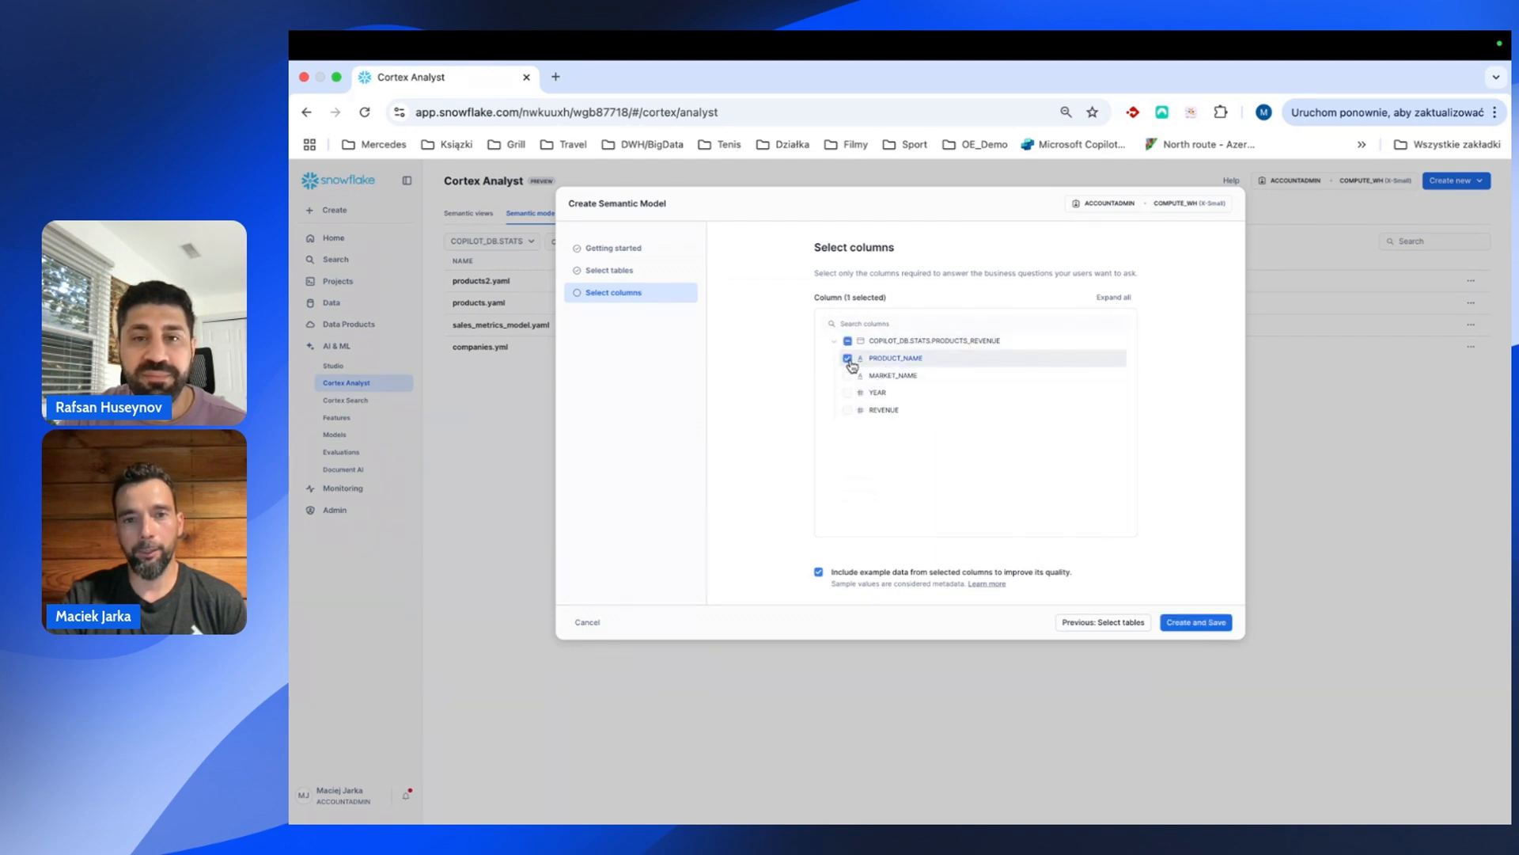
{"action": "left_click", "coordinate": [848, 376]}
{"action": "left_click", "coordinate": [848, 393]}
{"action": "left_click", "coordinate": [848, 410]}
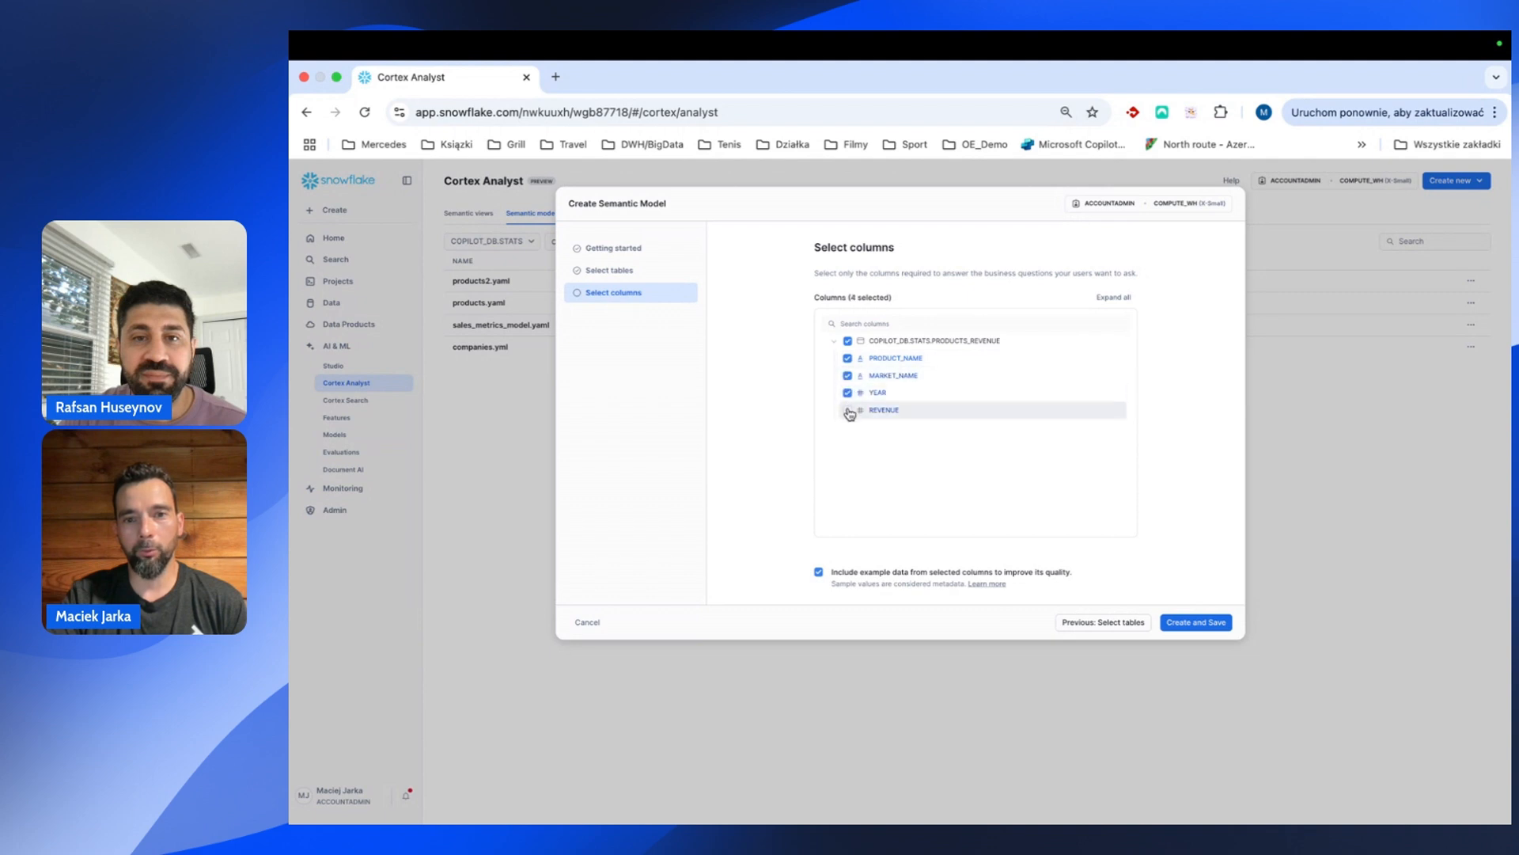
{"action": "left_click", "coordinate": [1207, 630]}
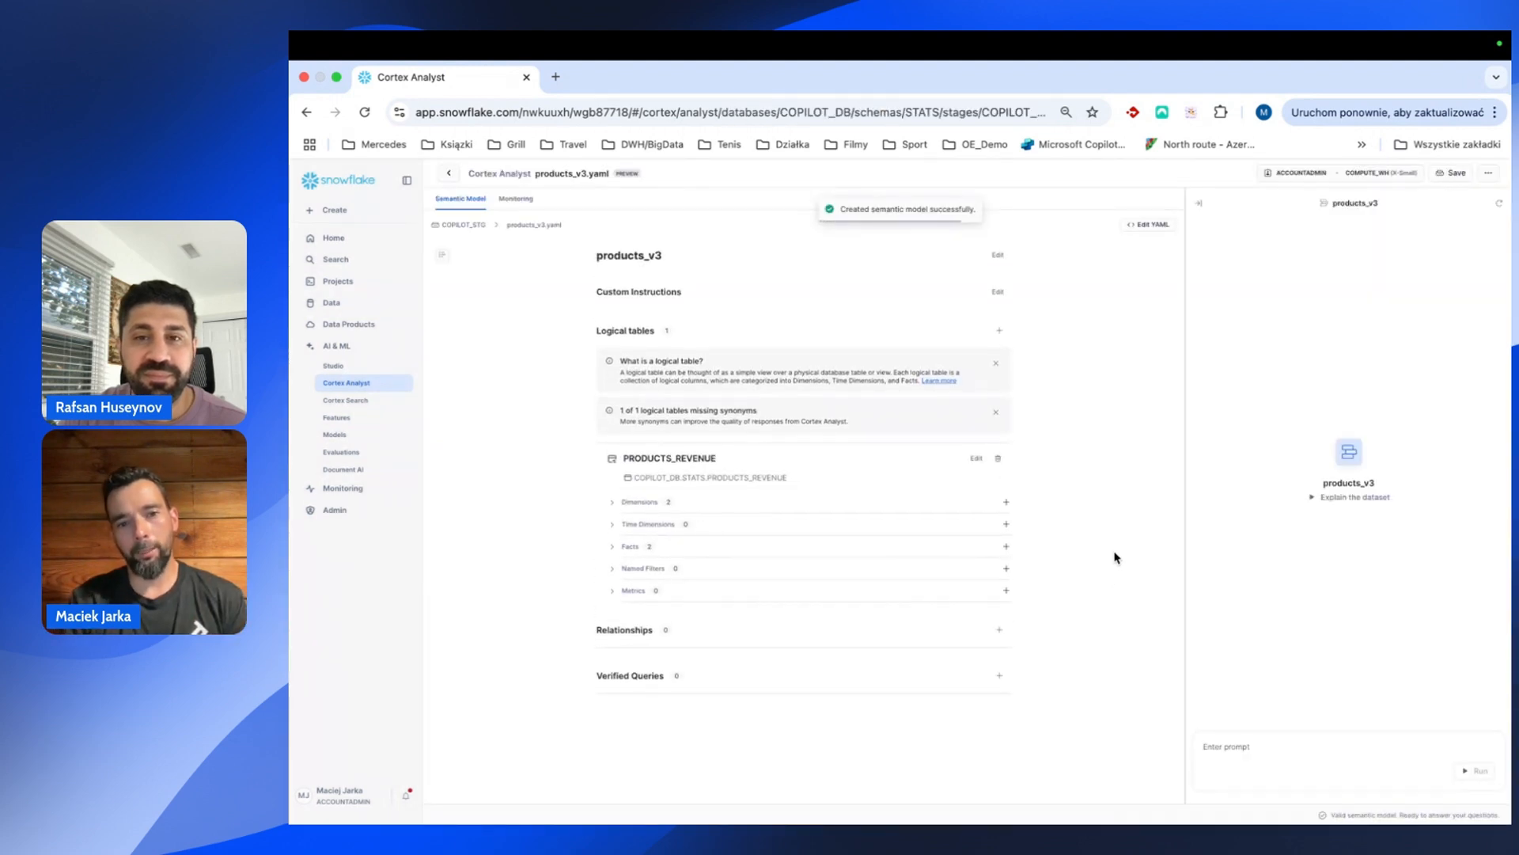
Ask the analyst 'what are product names?' to list the distinct products.
{"action": "left_click", "coordinate": [1253, 743]}
{"action": "type", "text": "what are produc"}
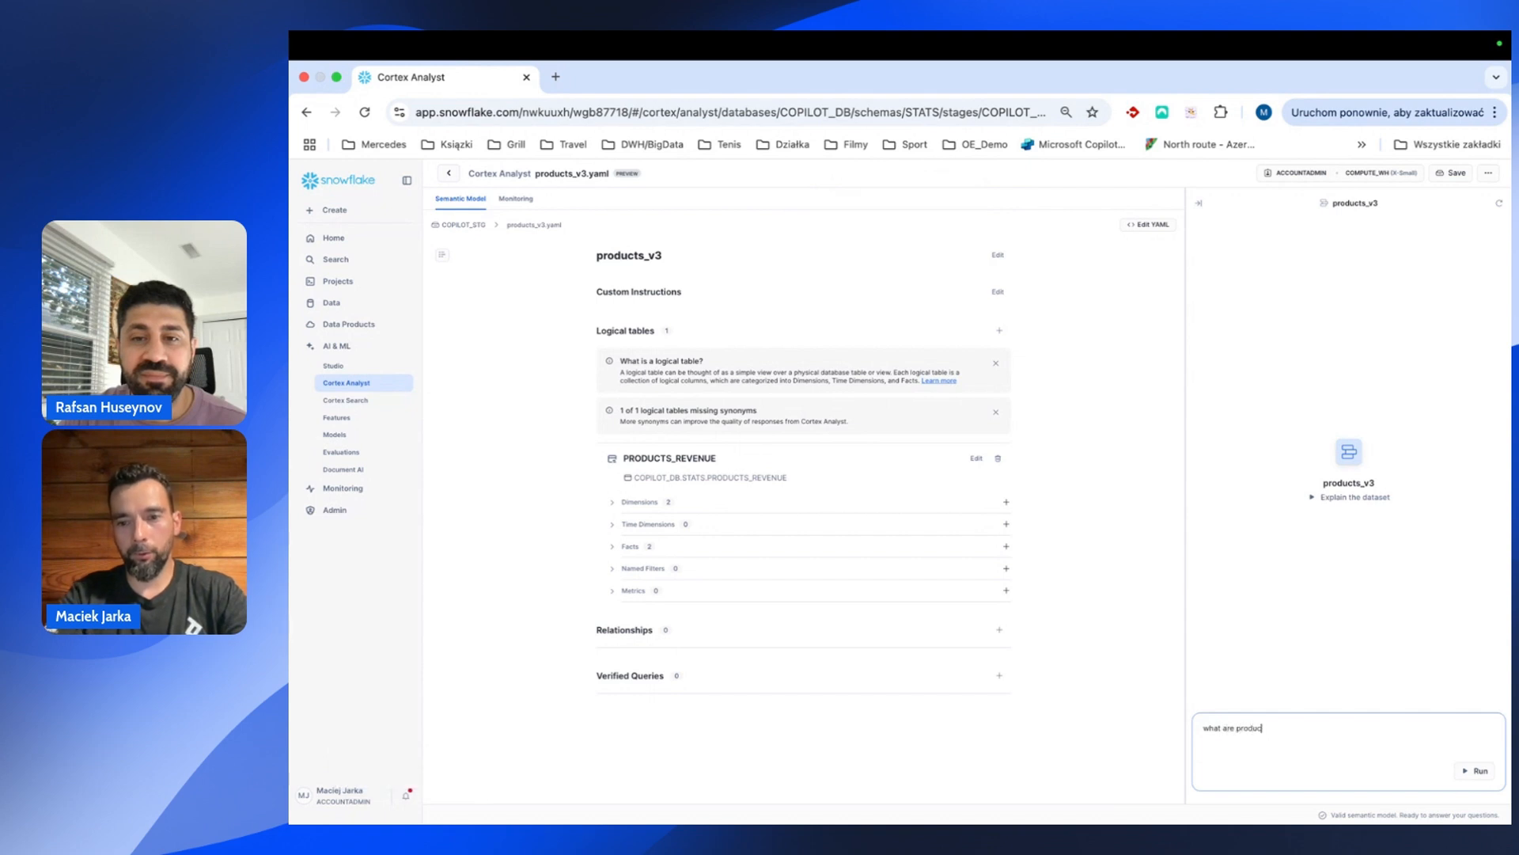
{"action": "type", "text": "t names?"}
{"action": "key", "text": "Return"}
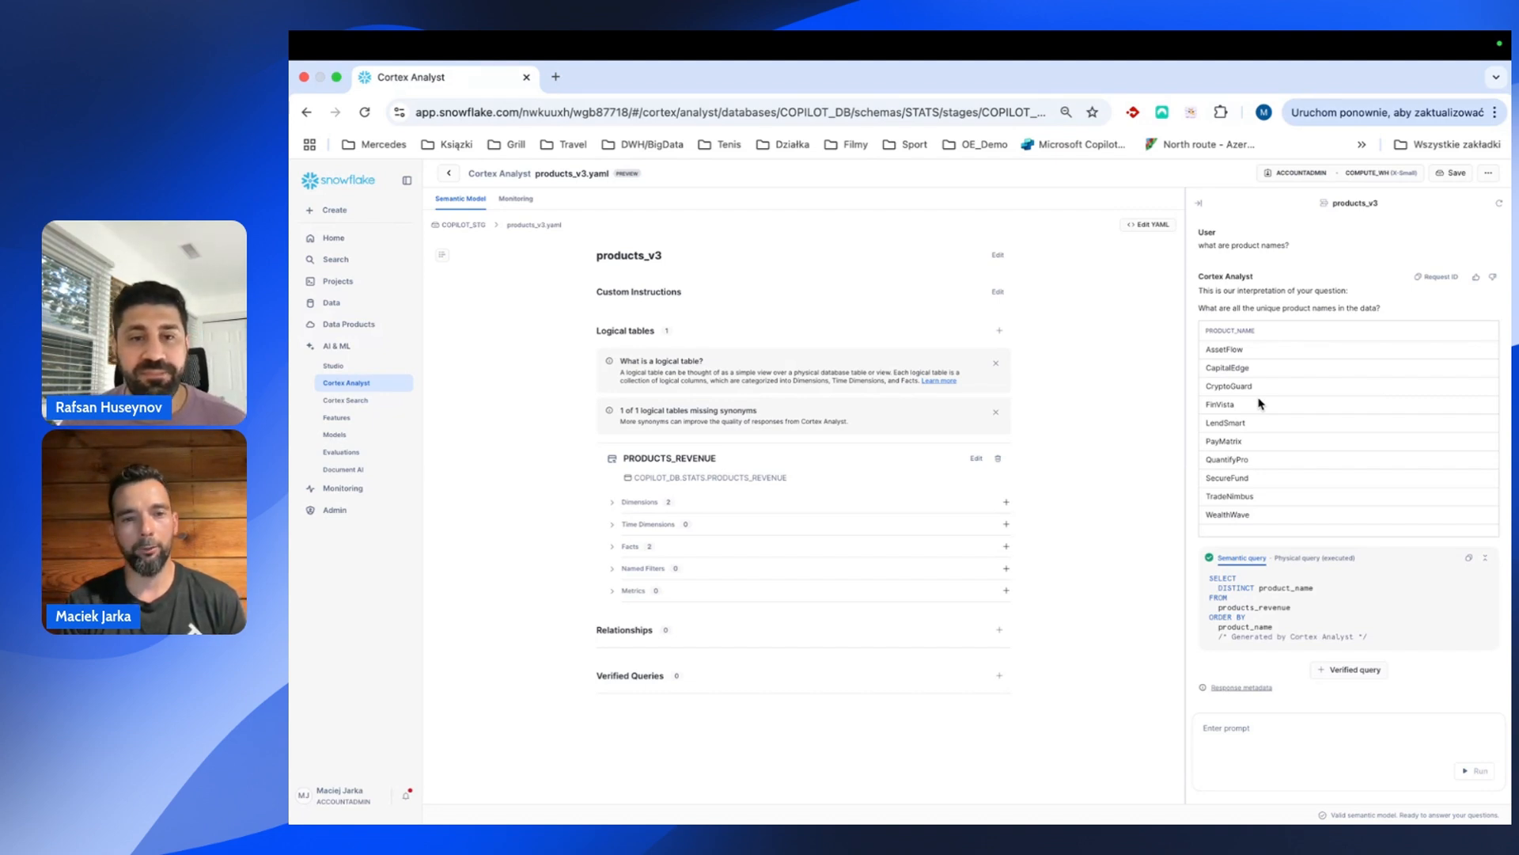
Ask 'what is revenue of tier one products?' and, after the clarification reply, begin a PRODUCTS_REVENUE named filter.
{"action": "left_click", "coordinate": [1226, 725]}
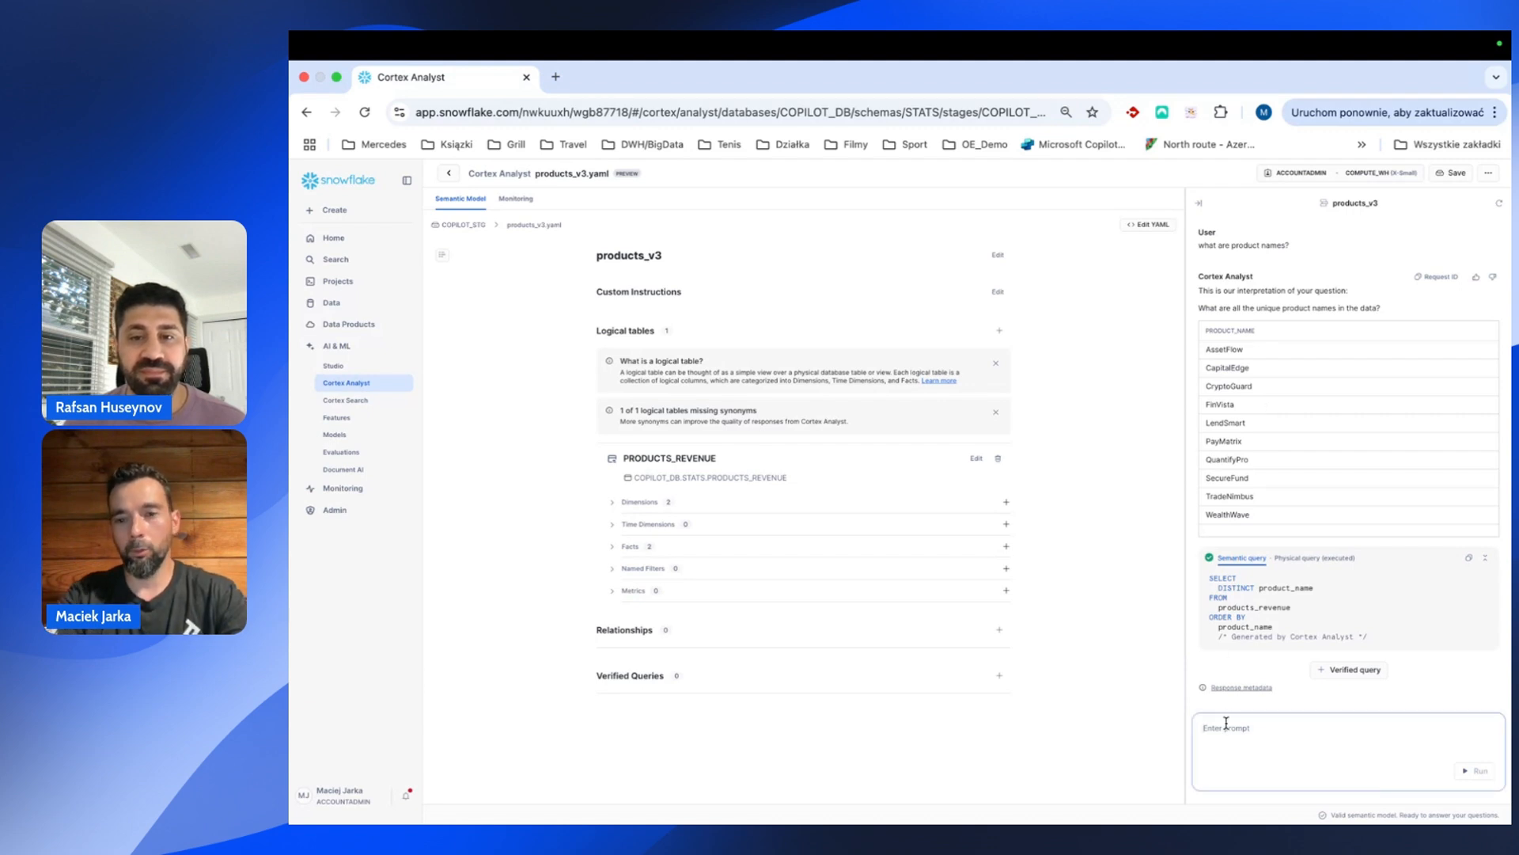
{"action": "type", "text": "what "}
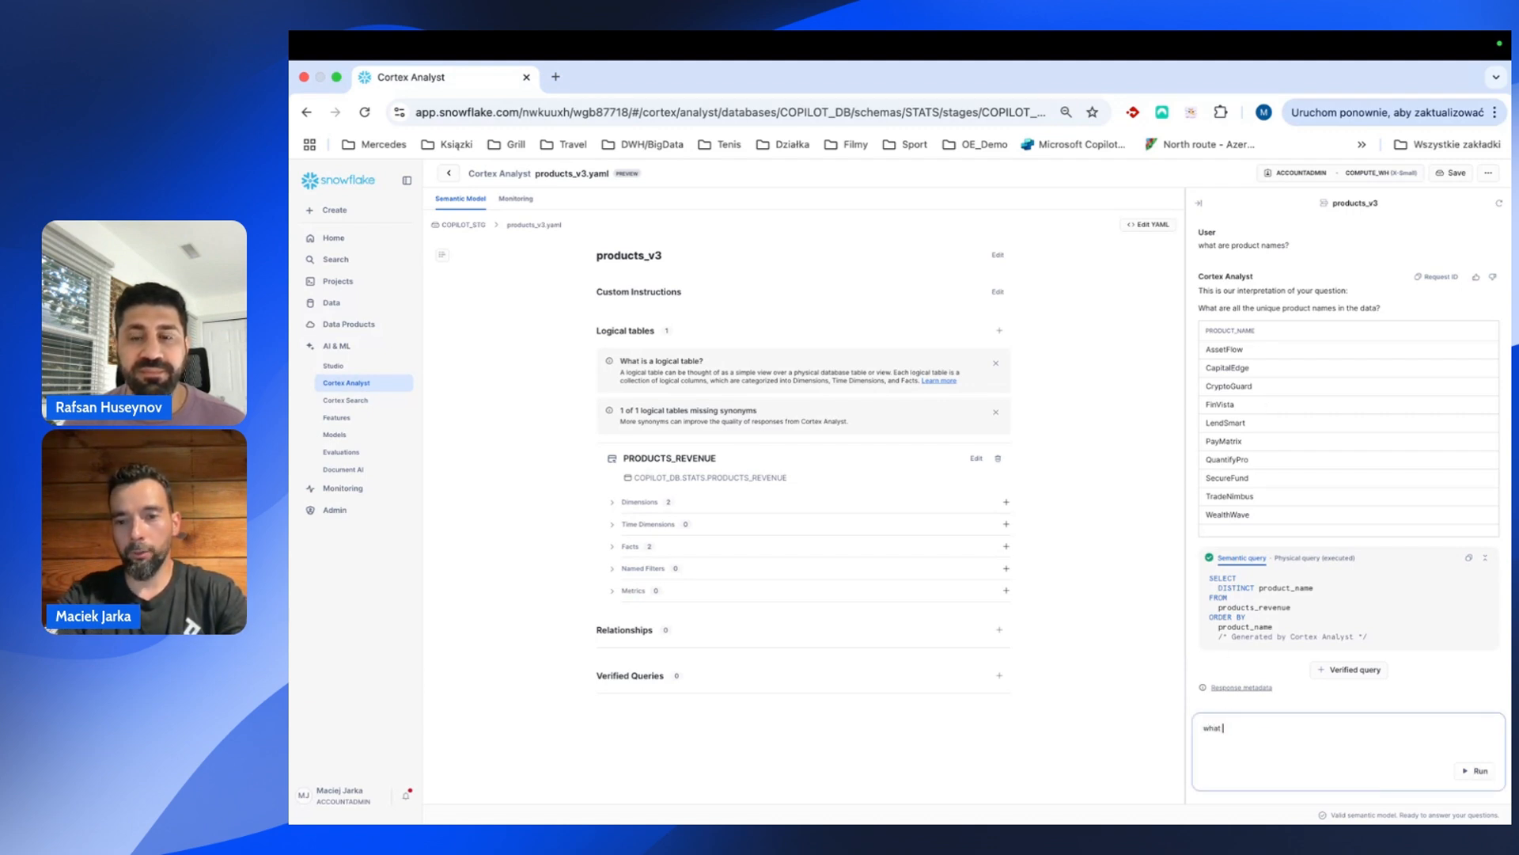
{"action": "type", "text": "is revenue o"}
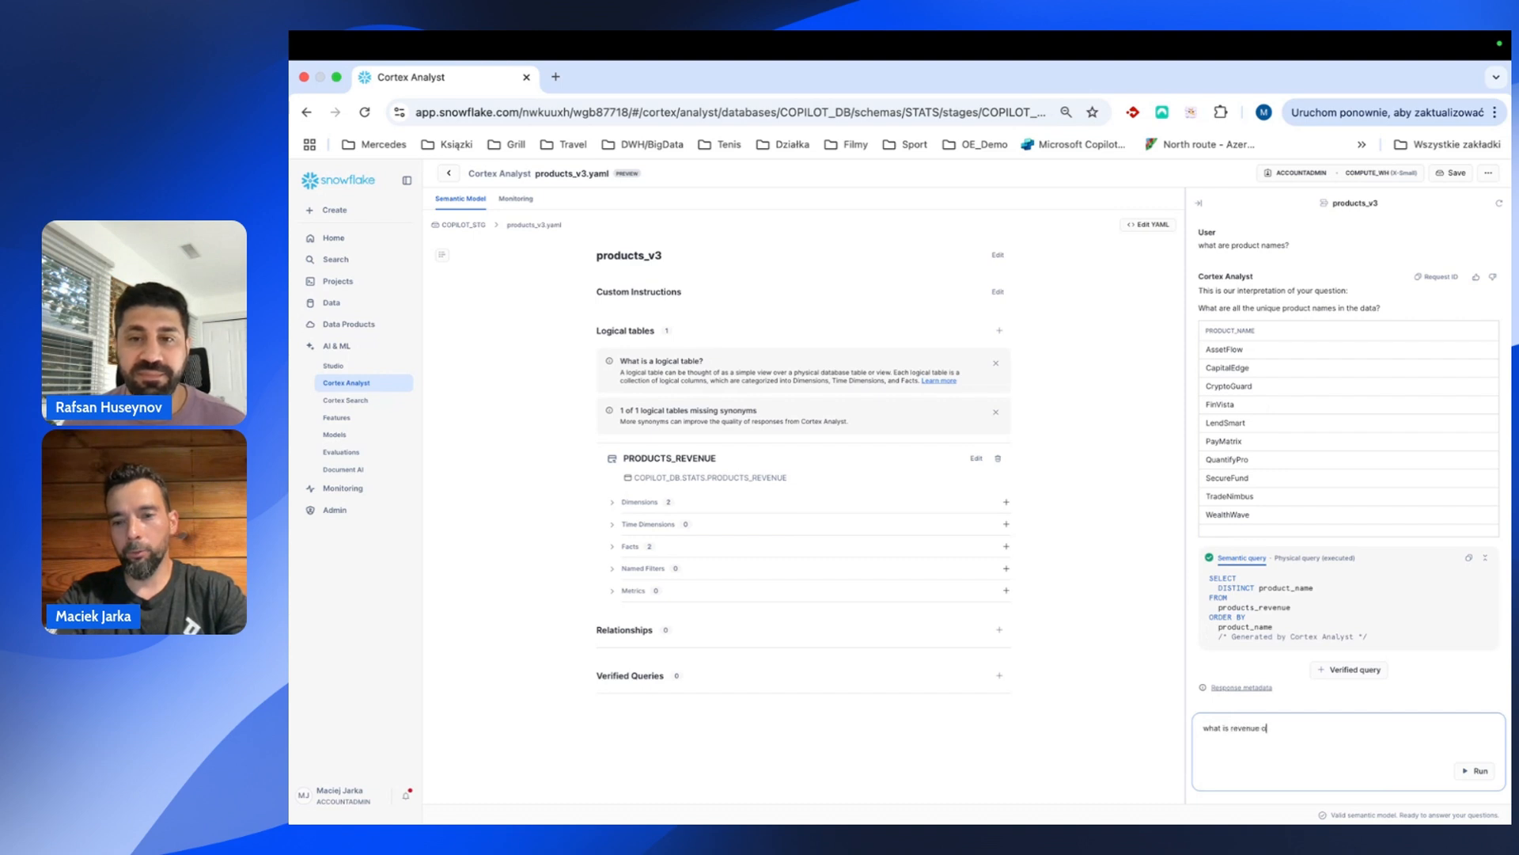
{"action": "type", "text": "f tier one products?"}
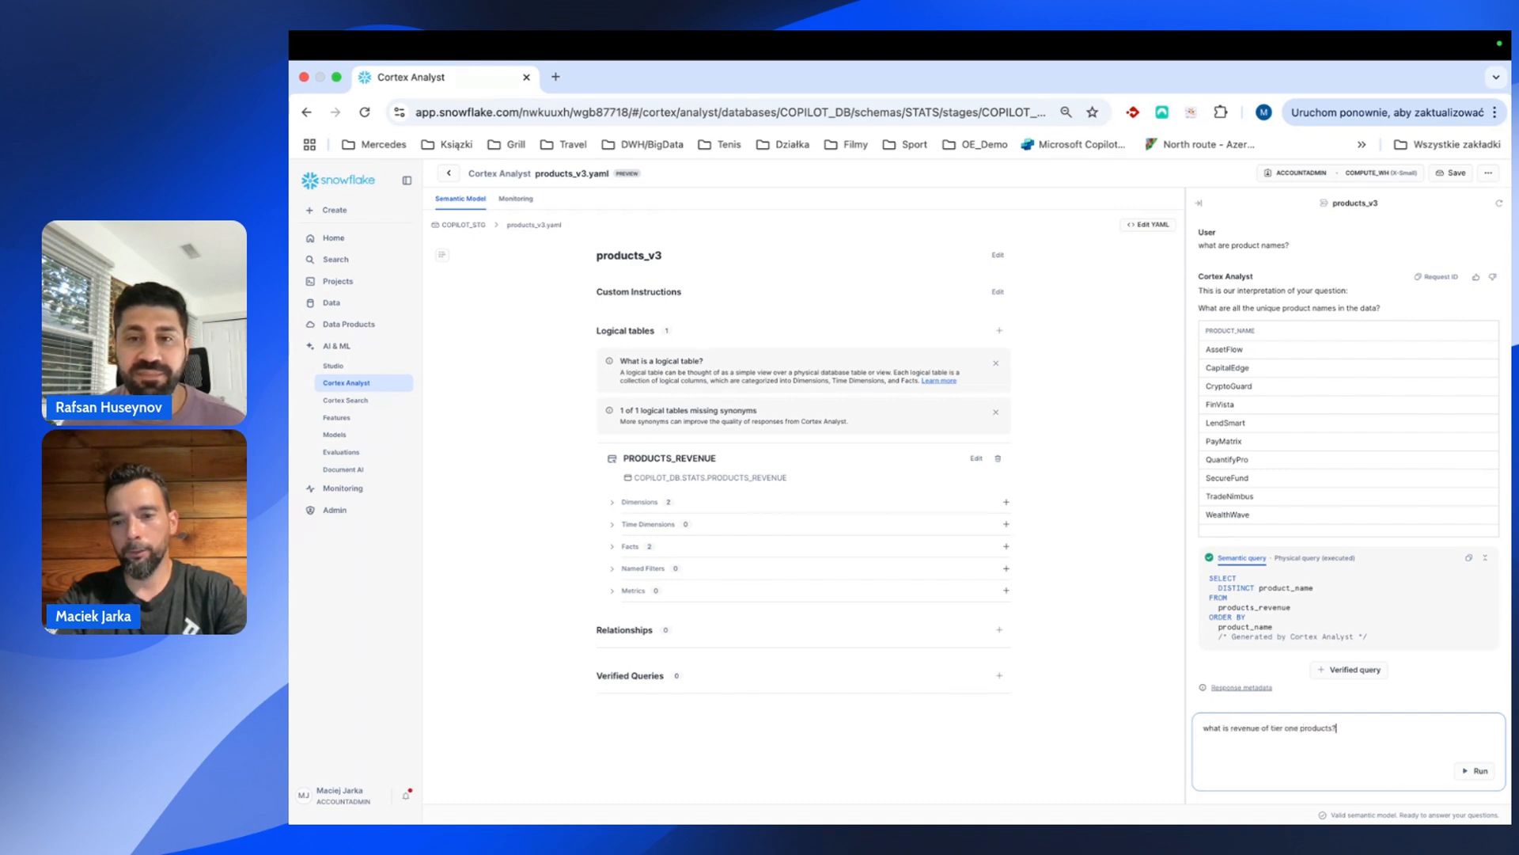
{"action": "key", "text": "Return"}
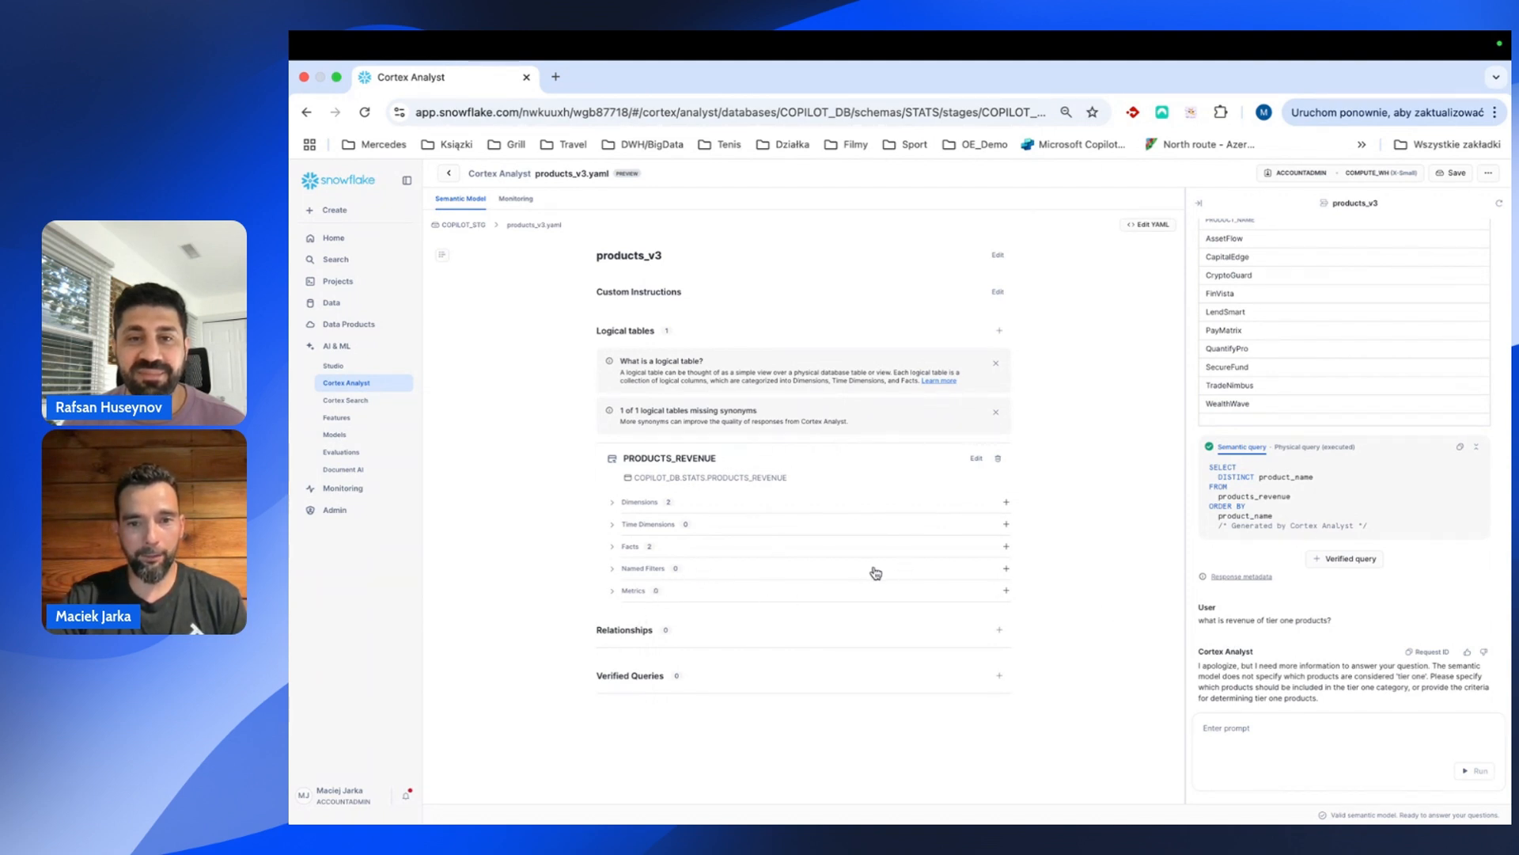
{"action": "left_click", "coordinate": [1005, 569]}
Add named filter Tier1Products with expression REVENUE > 5000000 and description 'tier 1 products'.
{"action": "scroll", "coordinate": [712, 625], "scroll_direction": "down", "scroll_amount": 2}
{"action": "left_click", "coordinate": [699, 555]}
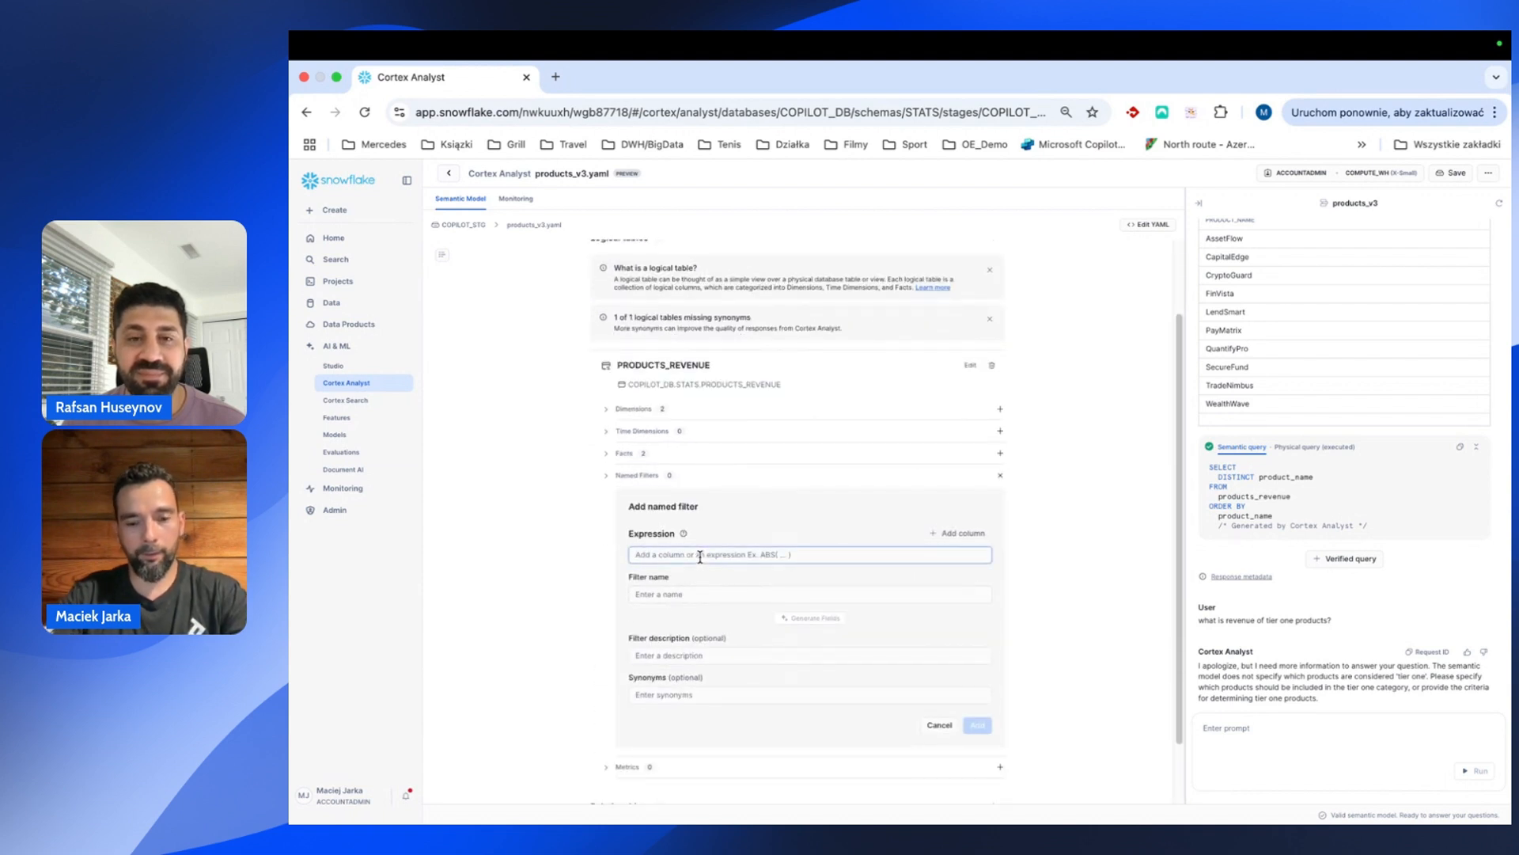
{"action": "type", "text": "REVENUE >"}
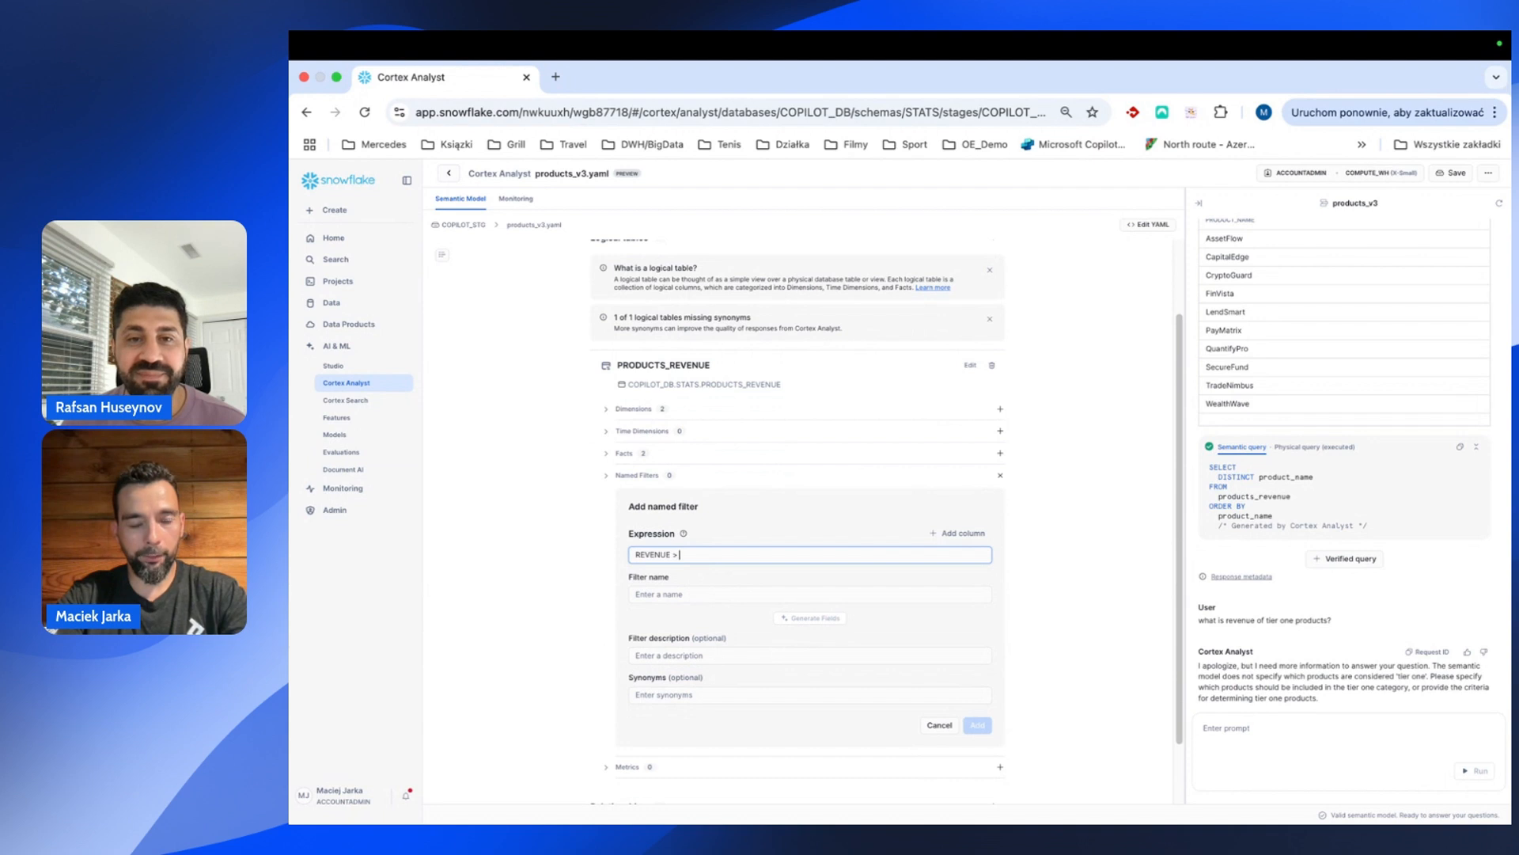
{"action": "type", "text": " 5000000"}
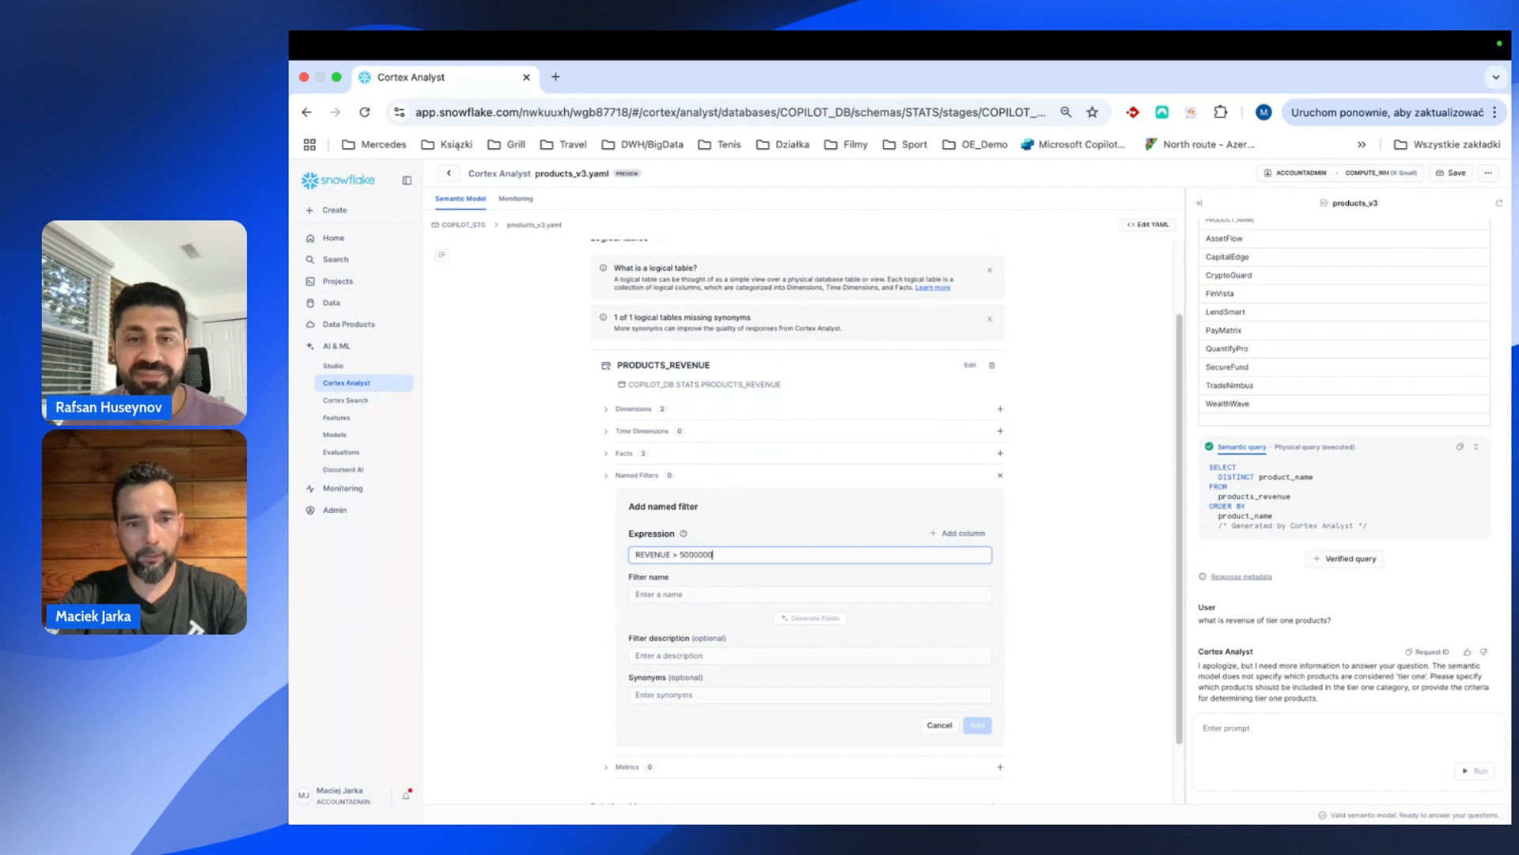
{"action": "left_click", "coordinate": [658, 594]}
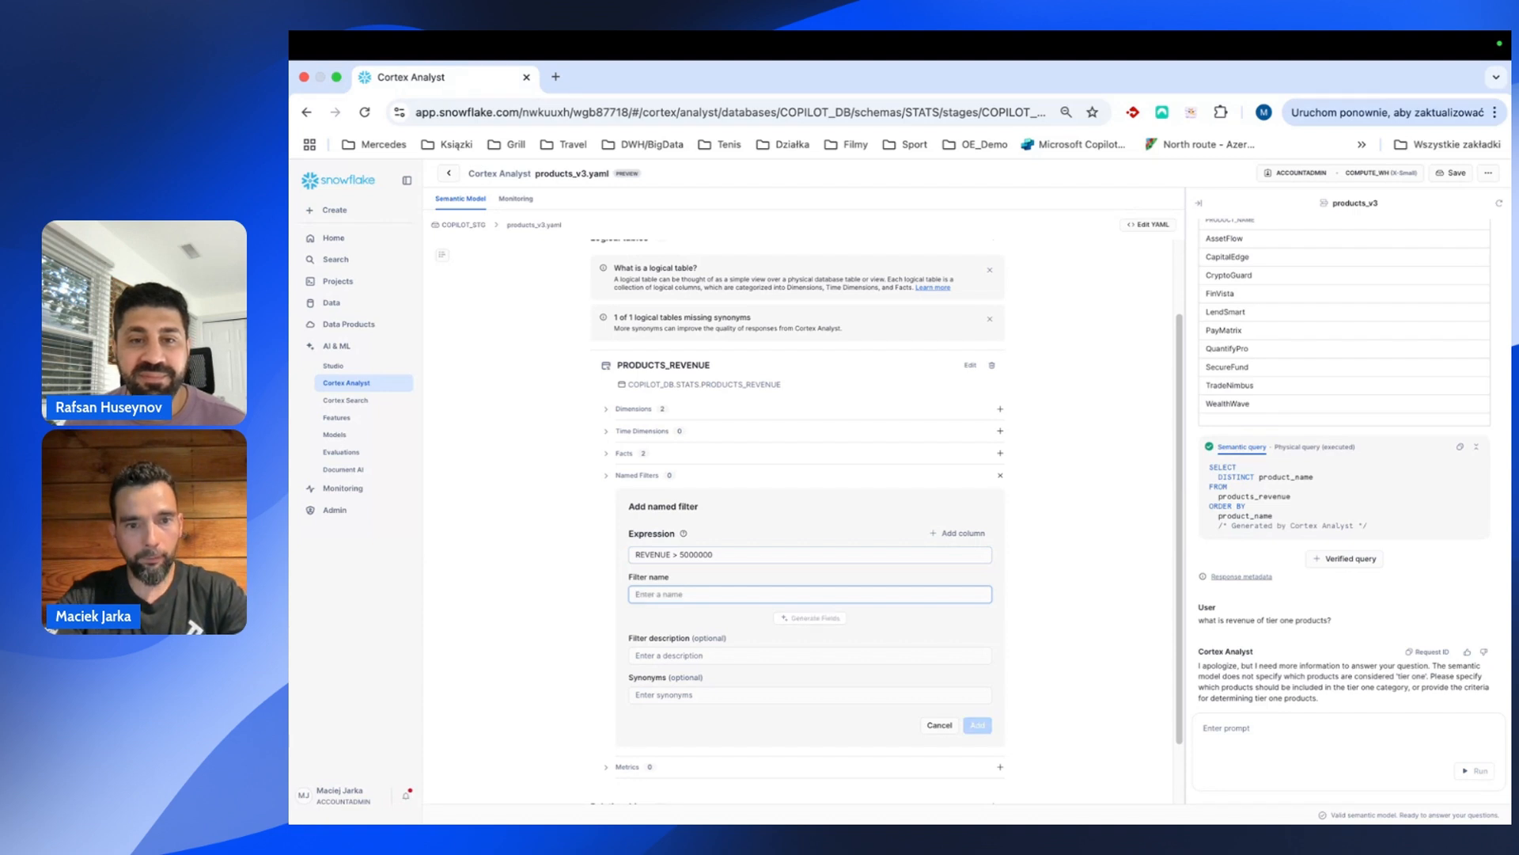
{"action": "type", "text": "Tier1"}
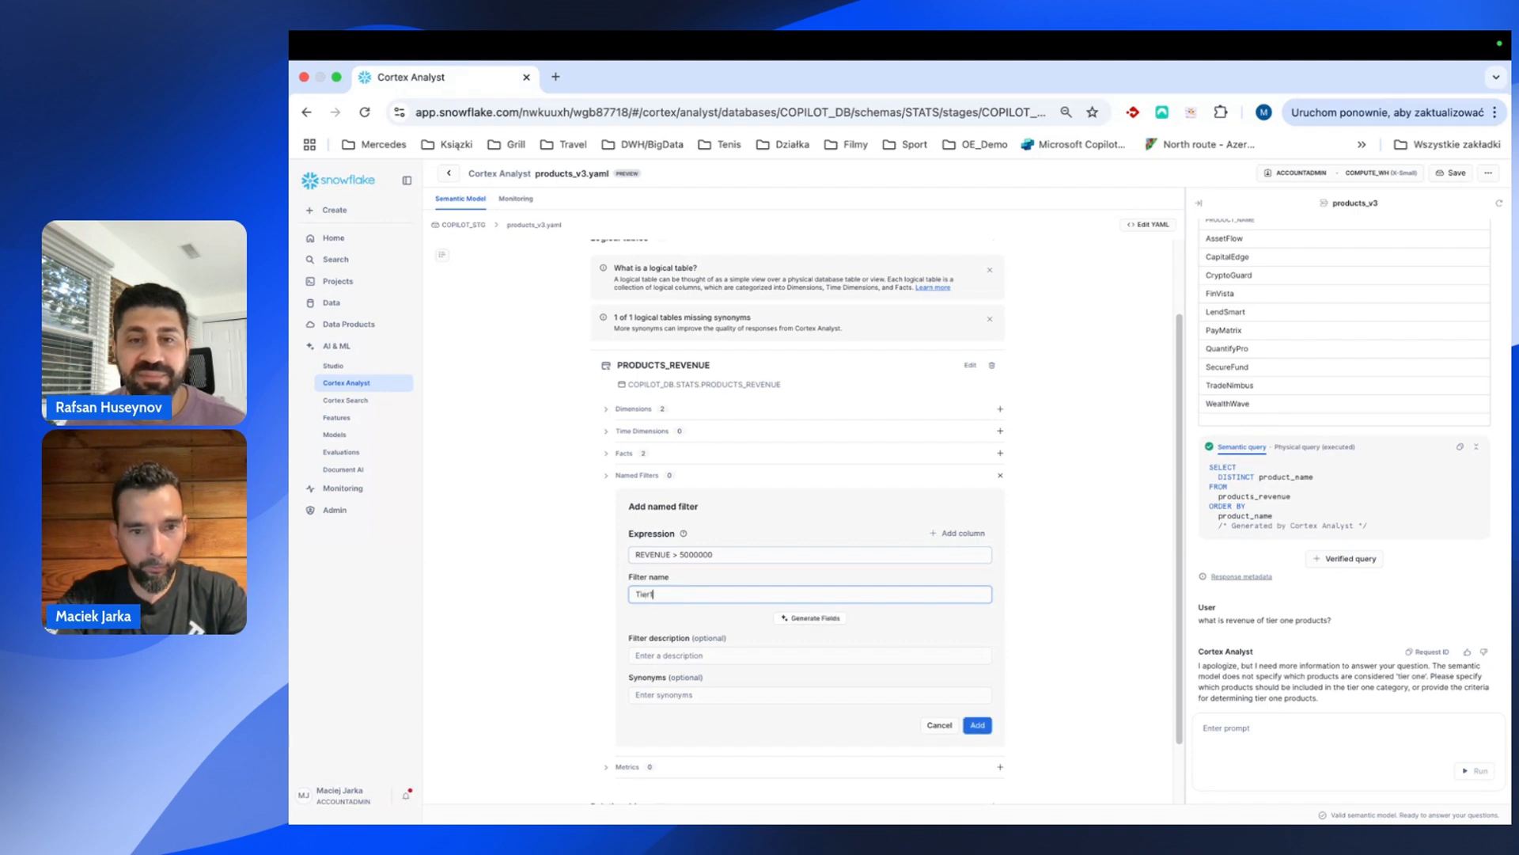
{"action": "type", "text": "Products"}
{"action": "key", "text": "Tab"}
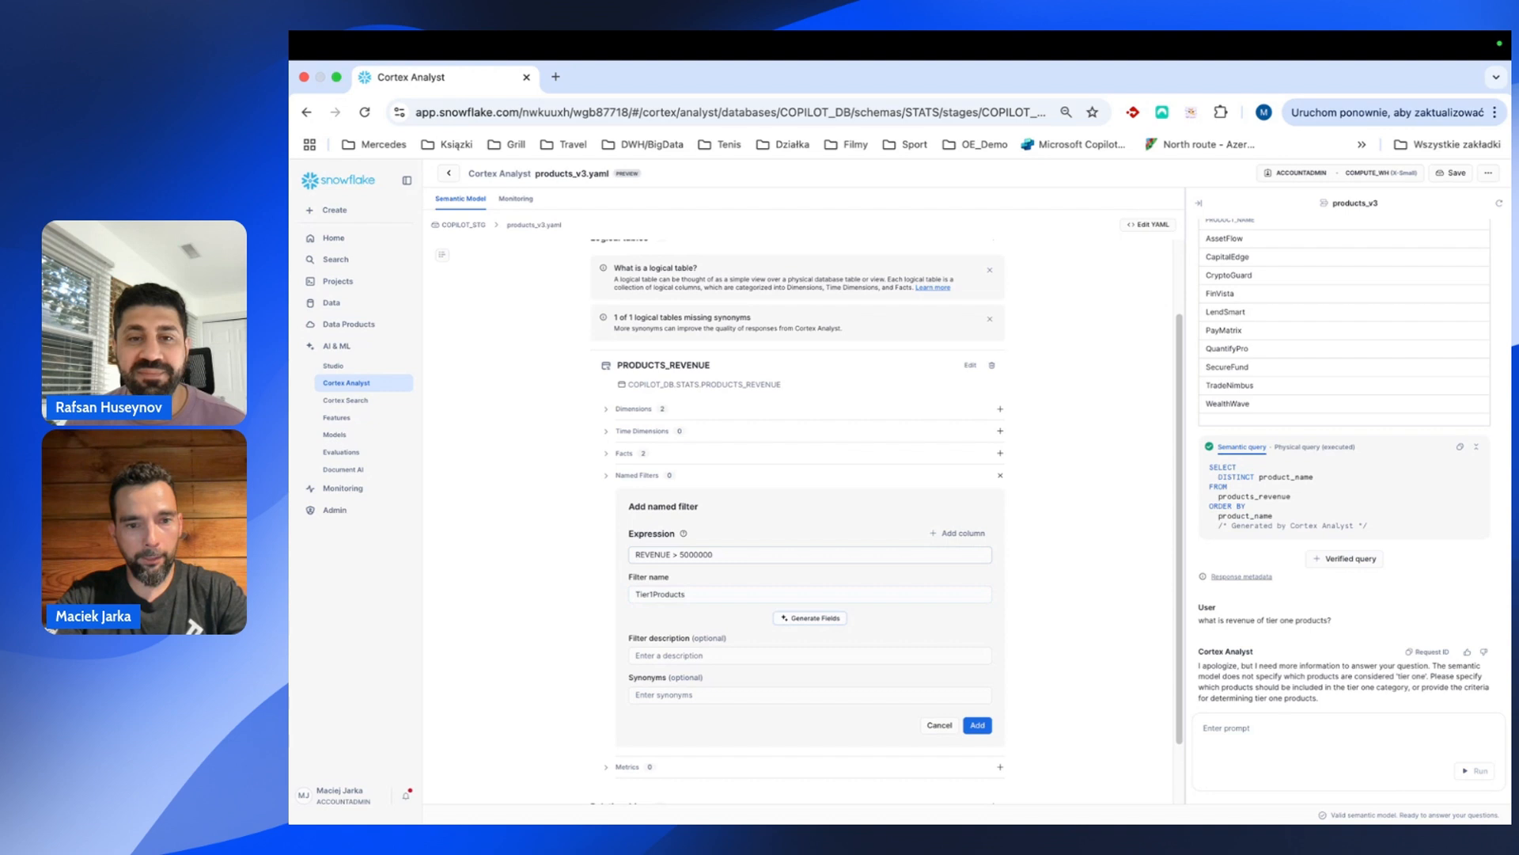
{"action": "left_click", "coordinate": [645, 655]}
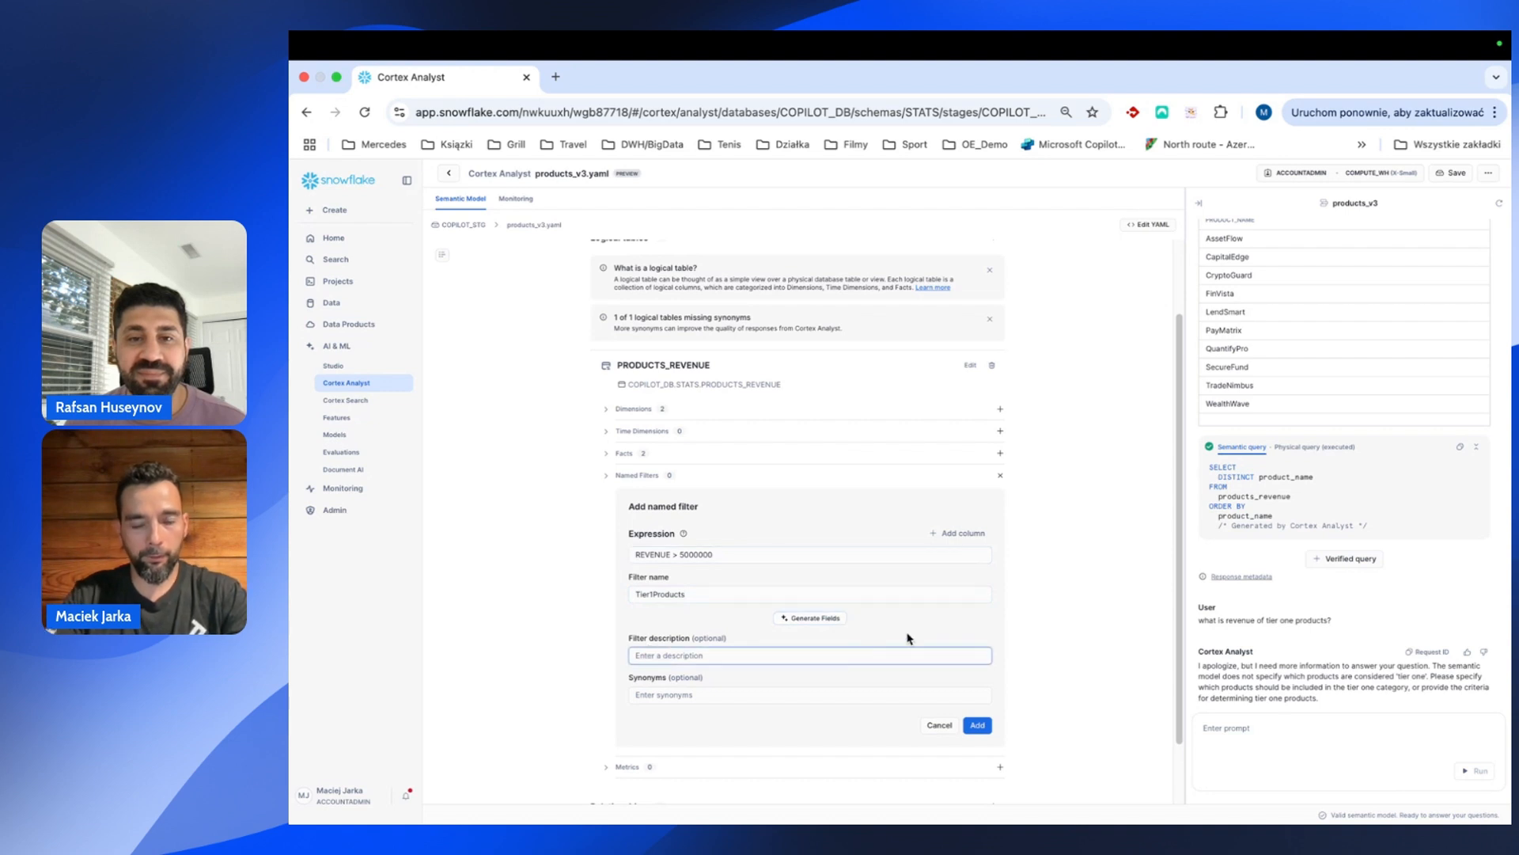
{"action": "type", "text": "tier 1 products"}
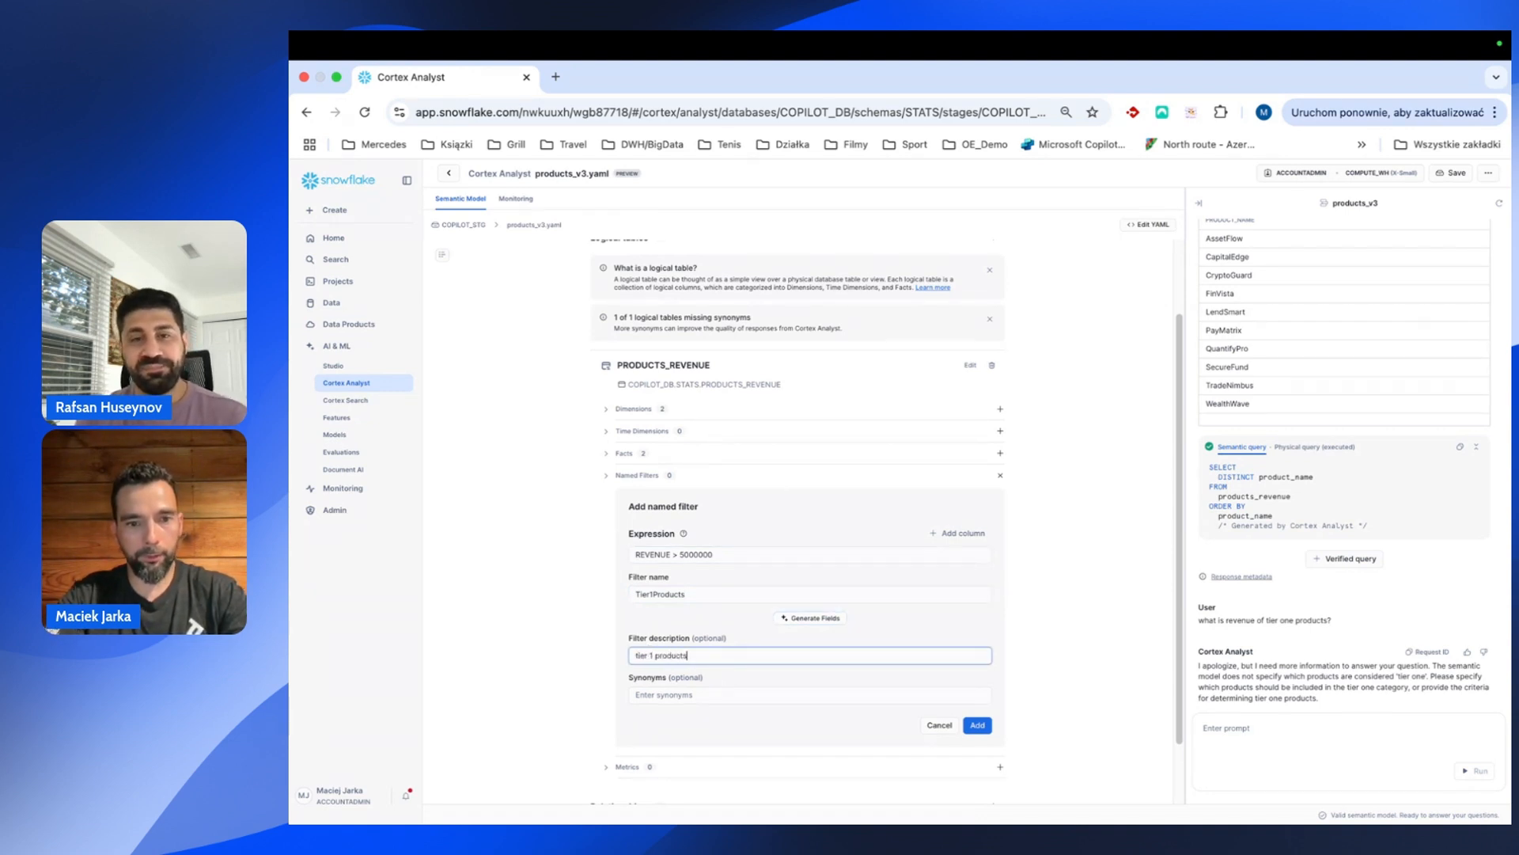
{"action": "left_click", "coordinate": [977, 725]}
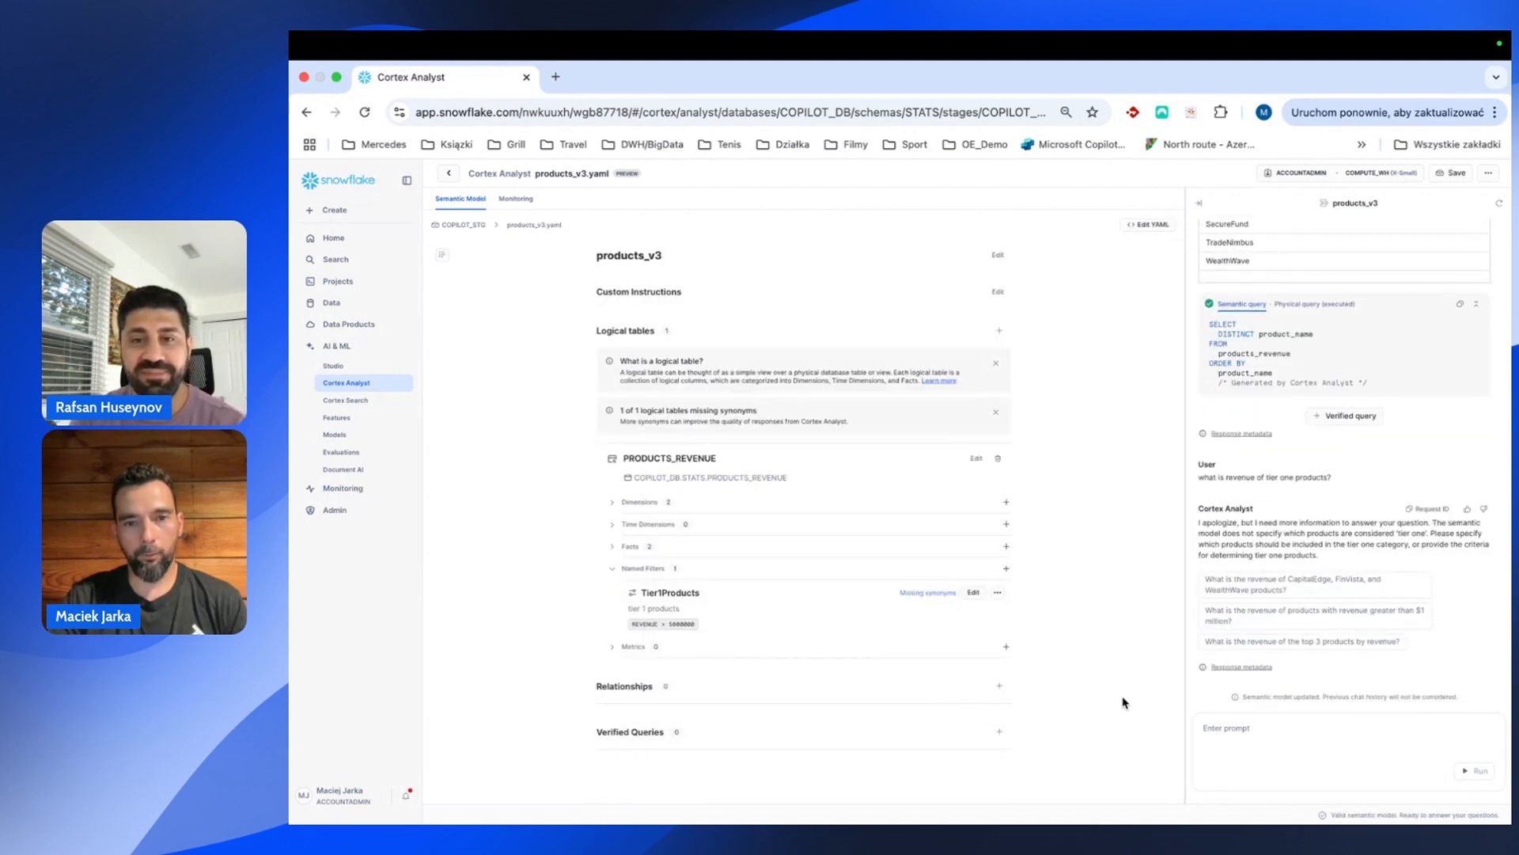
Ask 'what are tier 1 products?' and review the returned product names with revenue above 5000000.
{"action": "left_click", "coordinate": [1231, 724]}
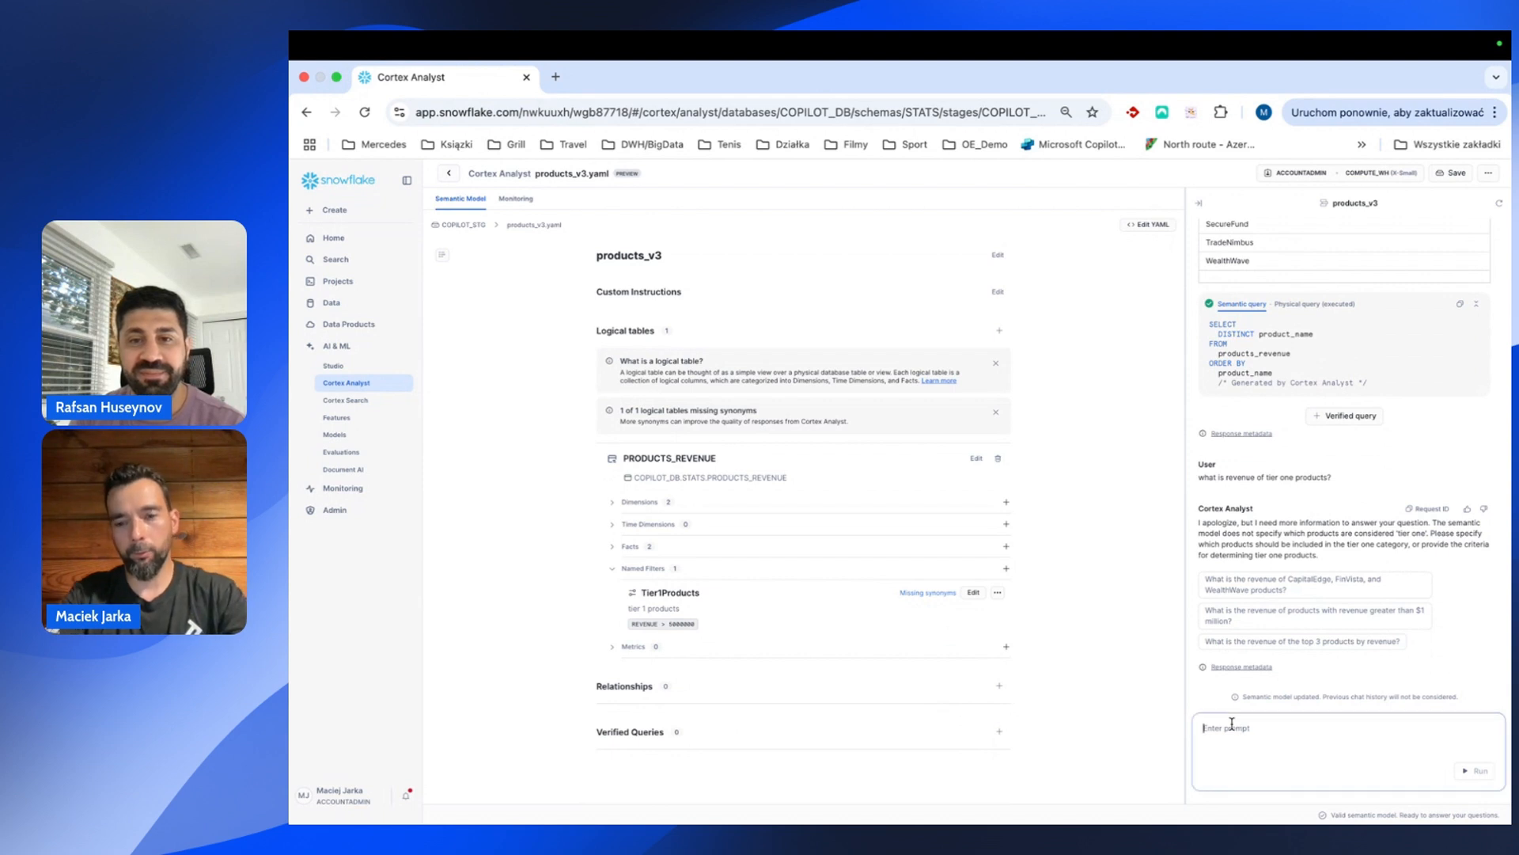
{"action": "type", "text": "what are tier "}
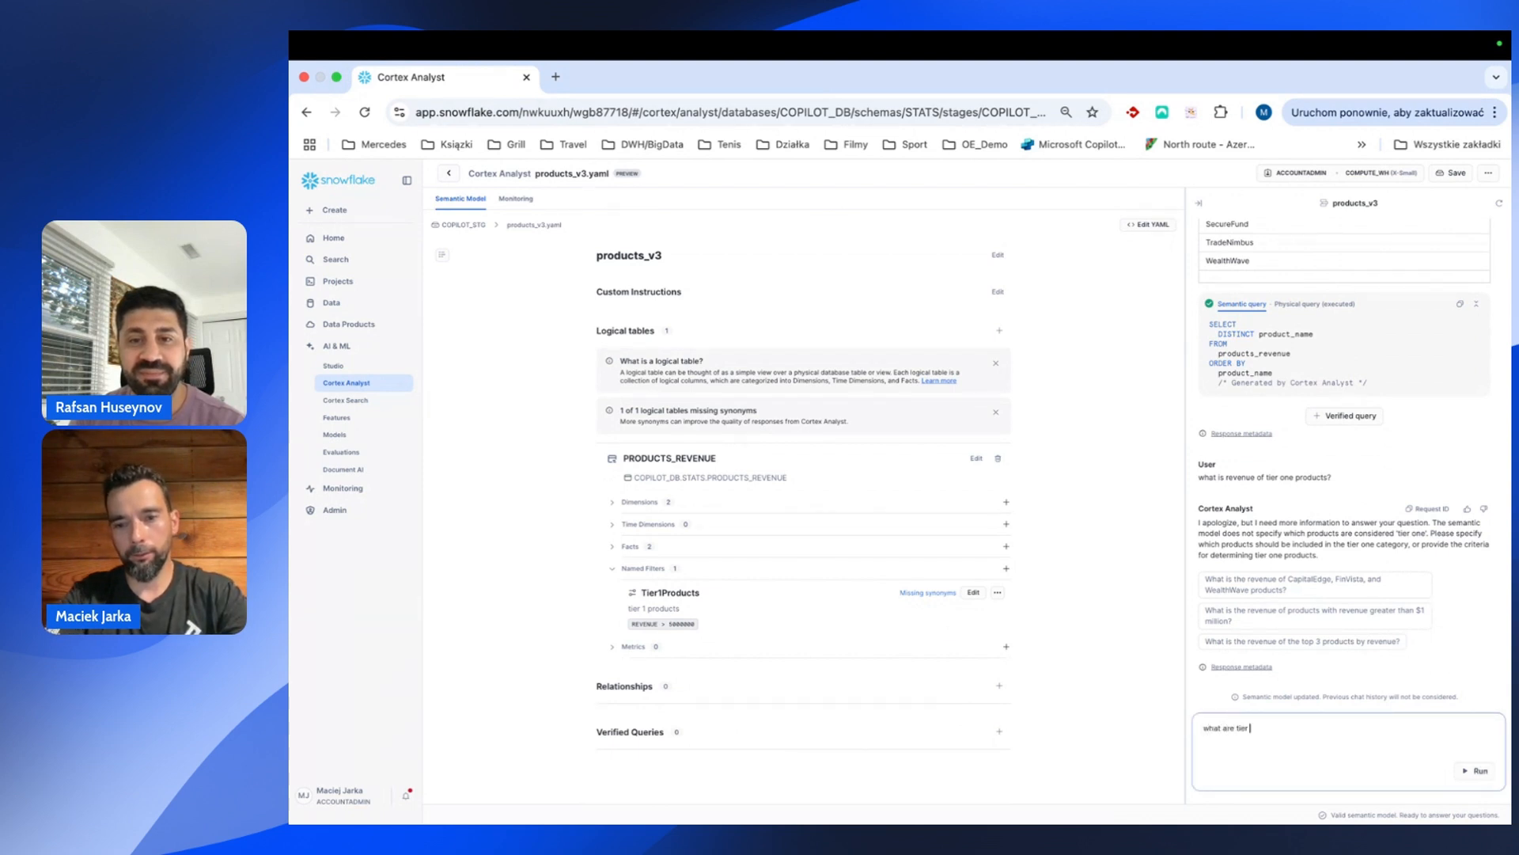
{"action": "type", "text": "1 products?"}
{"action": "key", "text": "Return"}
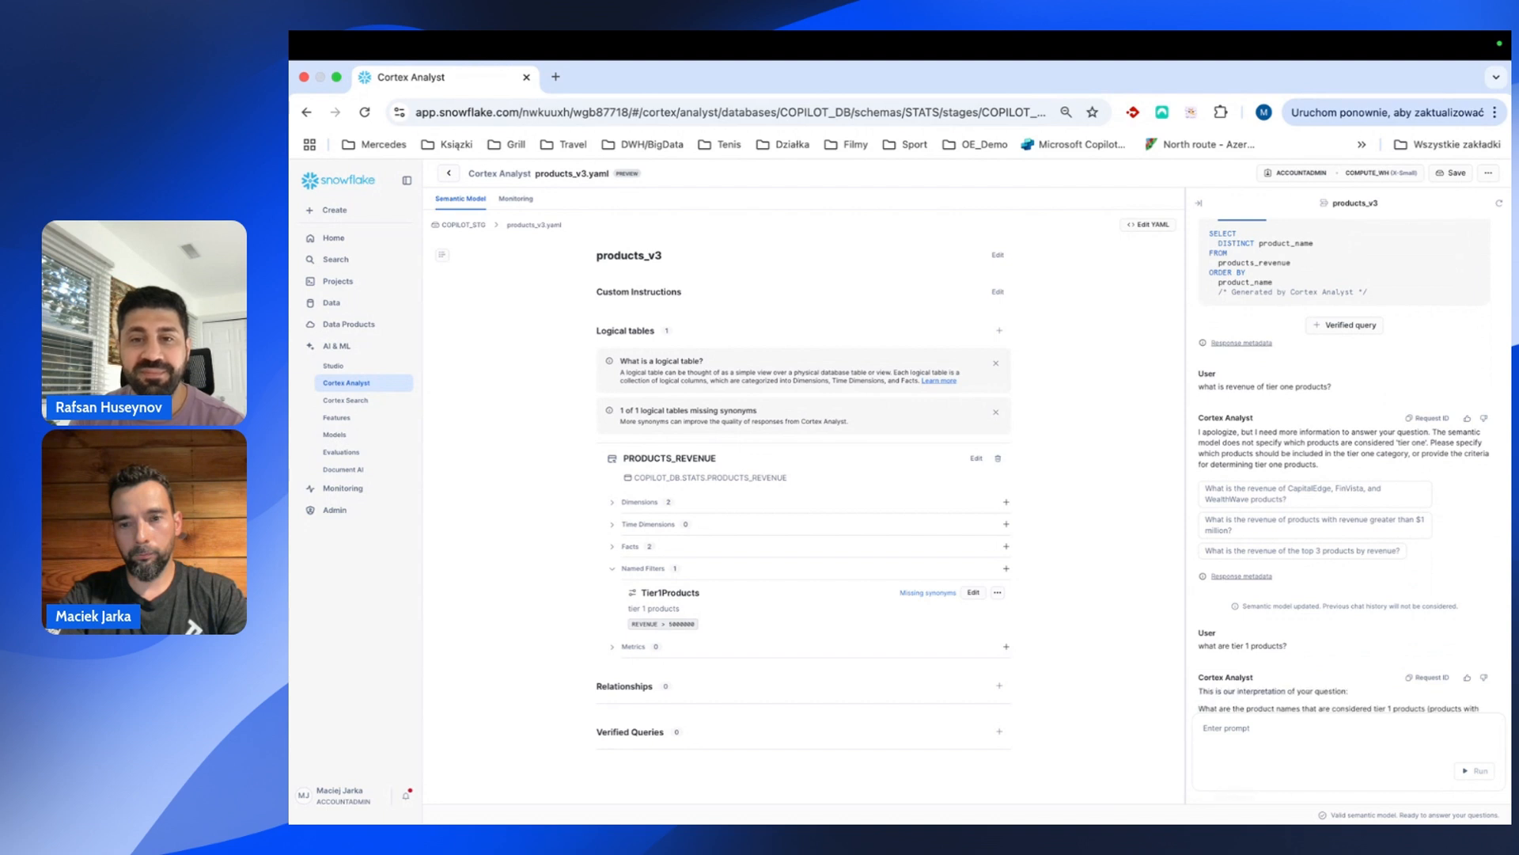
{"action": "scroll", "coordinate": [1411, 620], "scroll_direction": "down", "scroll_amount": 2}
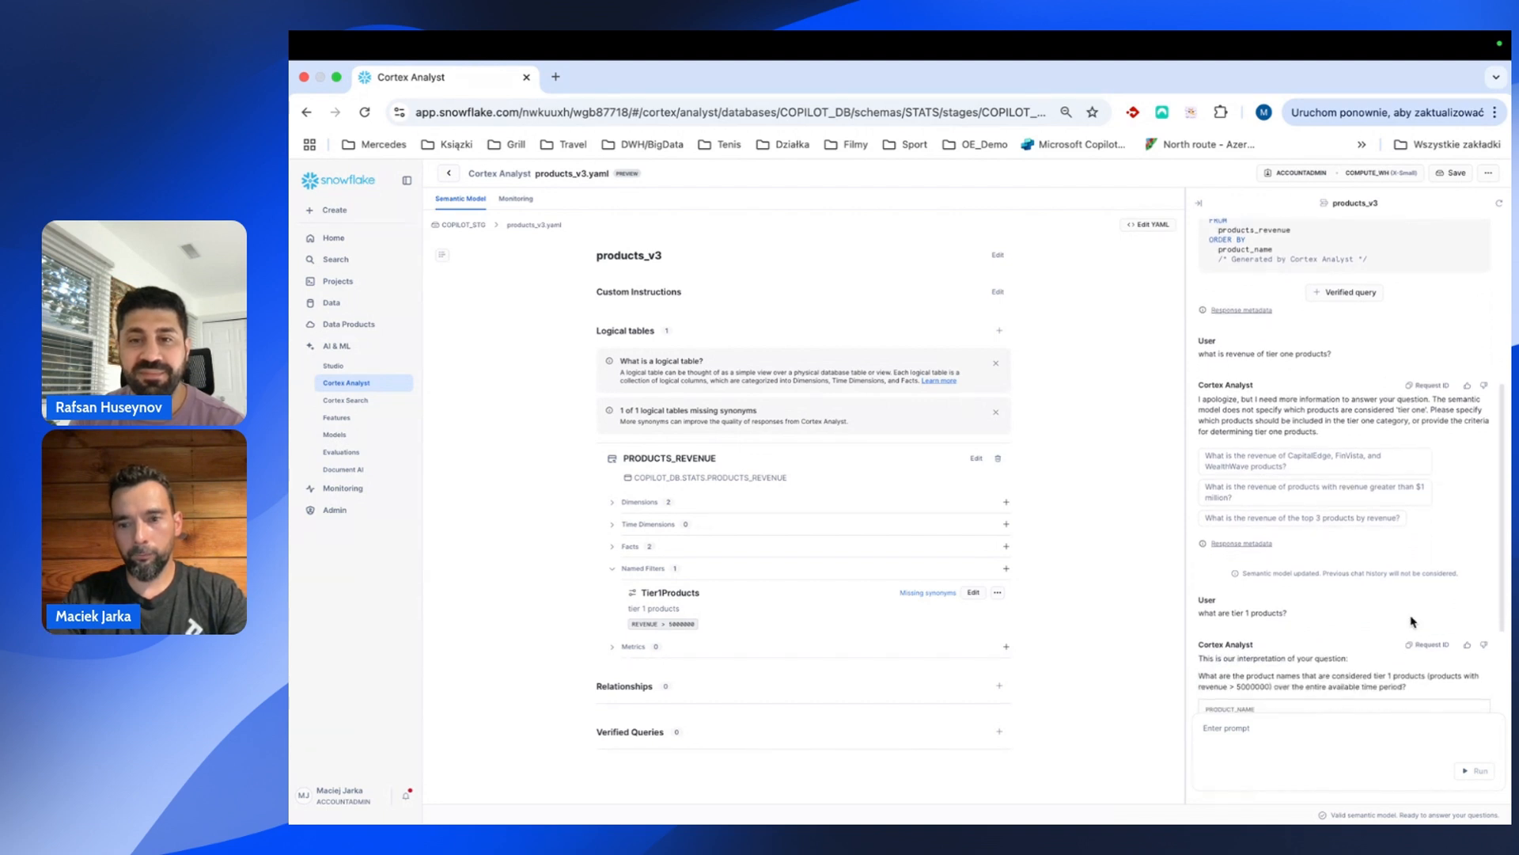
{"action": "scroll", "coordinate": [1409, 617], "scroll_direction": "down", "scroll_amount": 3}
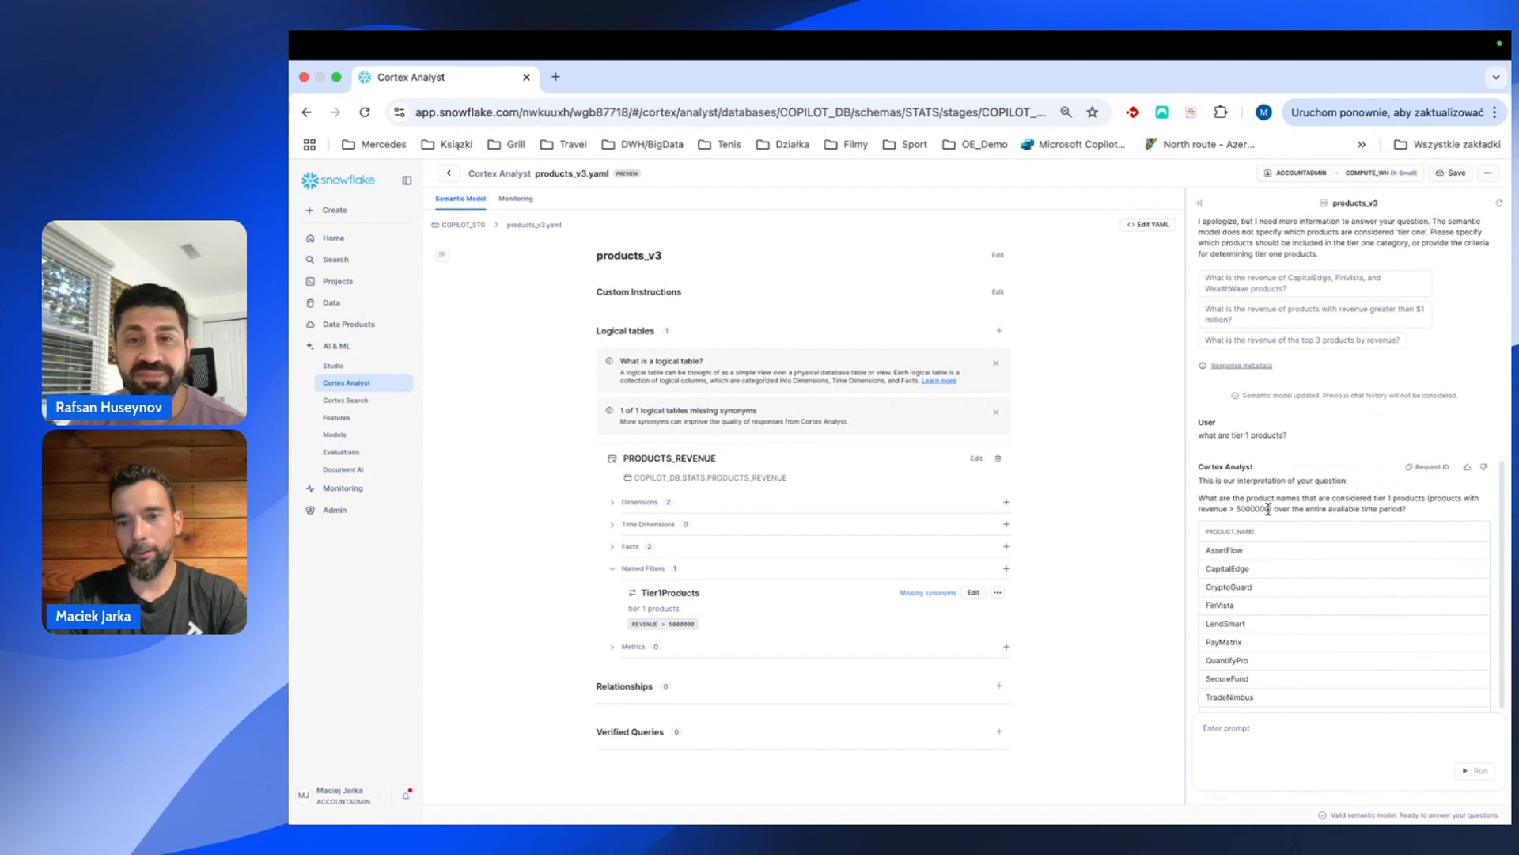
{"action": "scroll", "coordinate": [1274, 526], "scroll_direction": "down", "scroll_amount": 1}
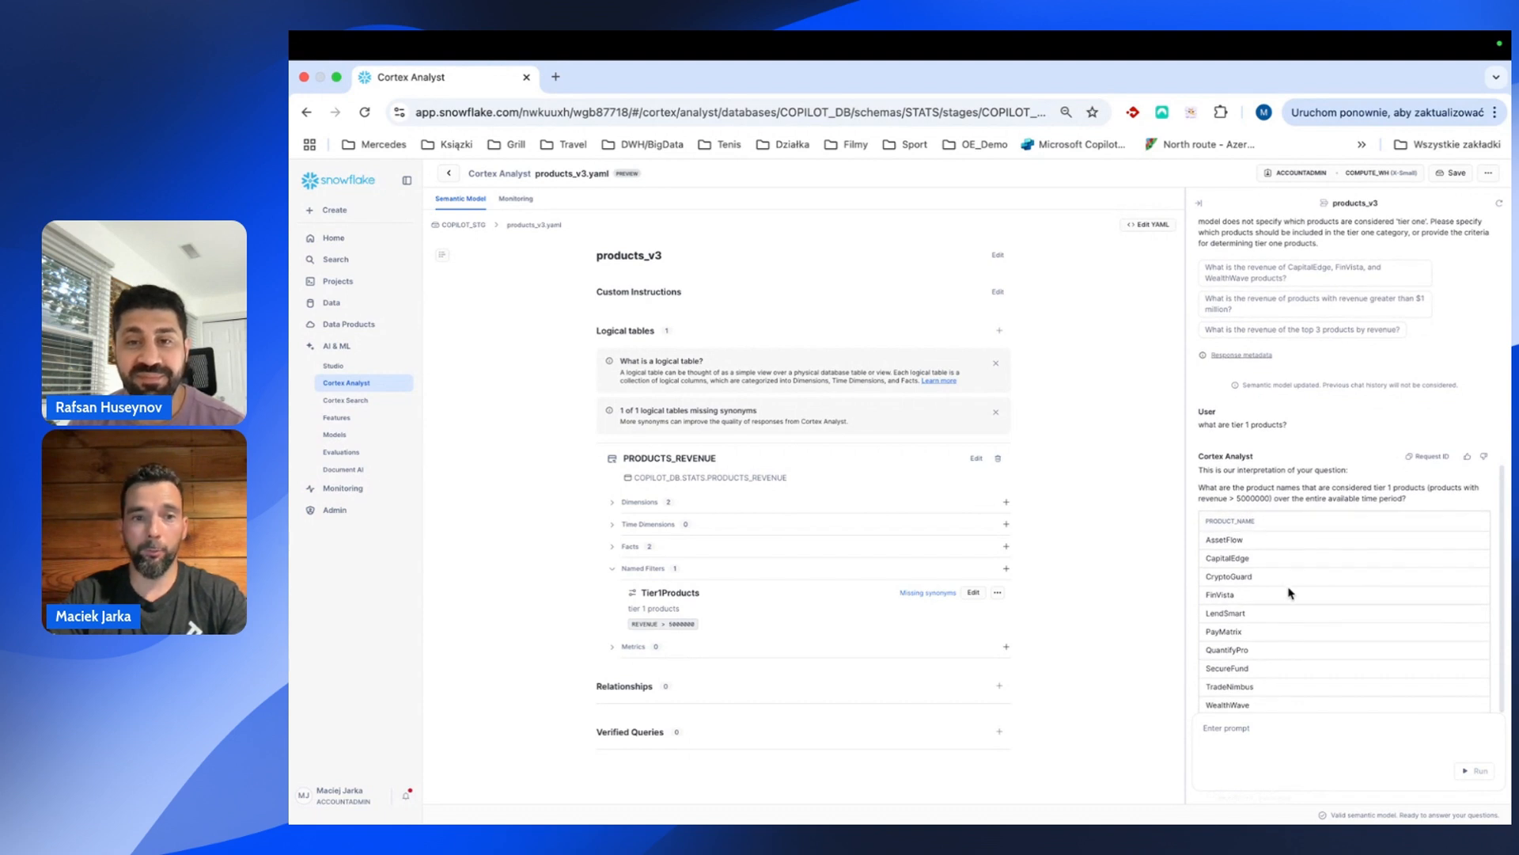
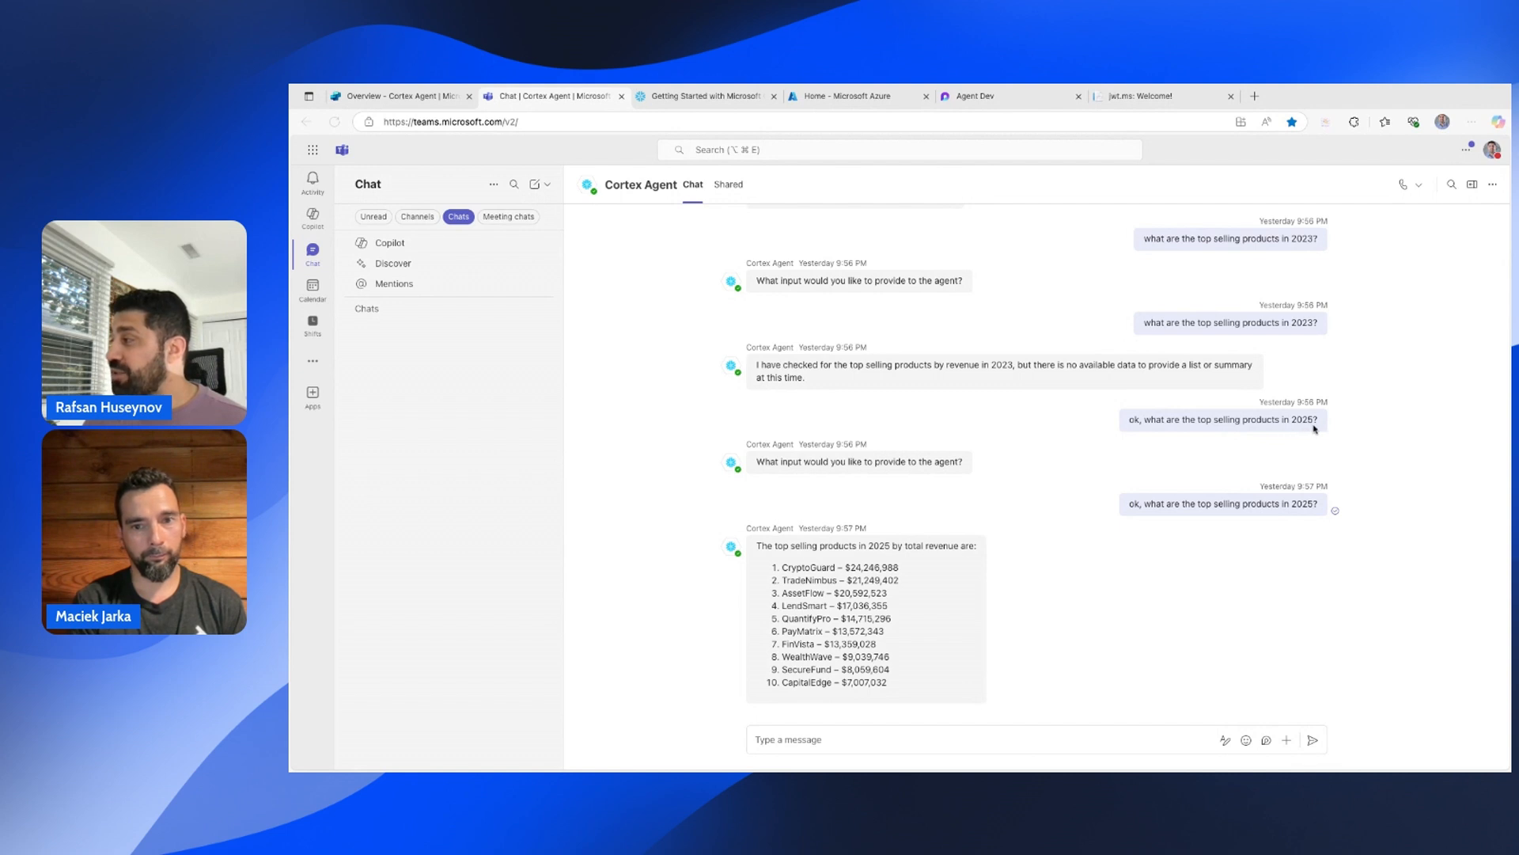
Review the Teams reply listing 2025's top ten selling products and their total revenue.
{"action": "scroll", "coordinate": [980, 570], "scroll_direction": "up", "scroll_amount": 1}
{"action": "scroll", "coordinate": [960, 575], "scroll_direction": "down", "scroll_amount": 1}
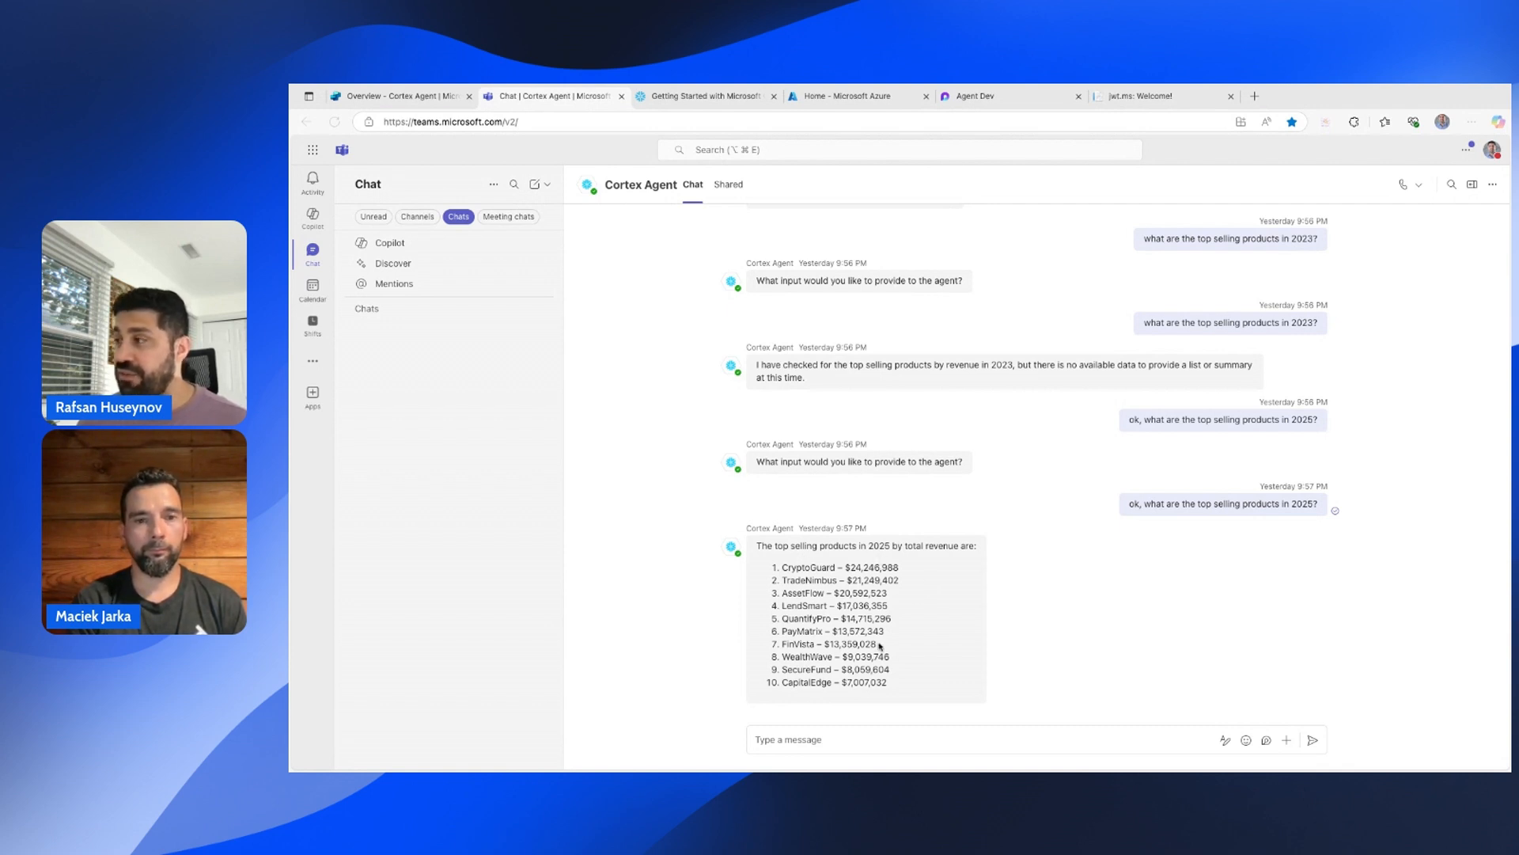
{"action": "left_click", "coordinate": [422, 101]}
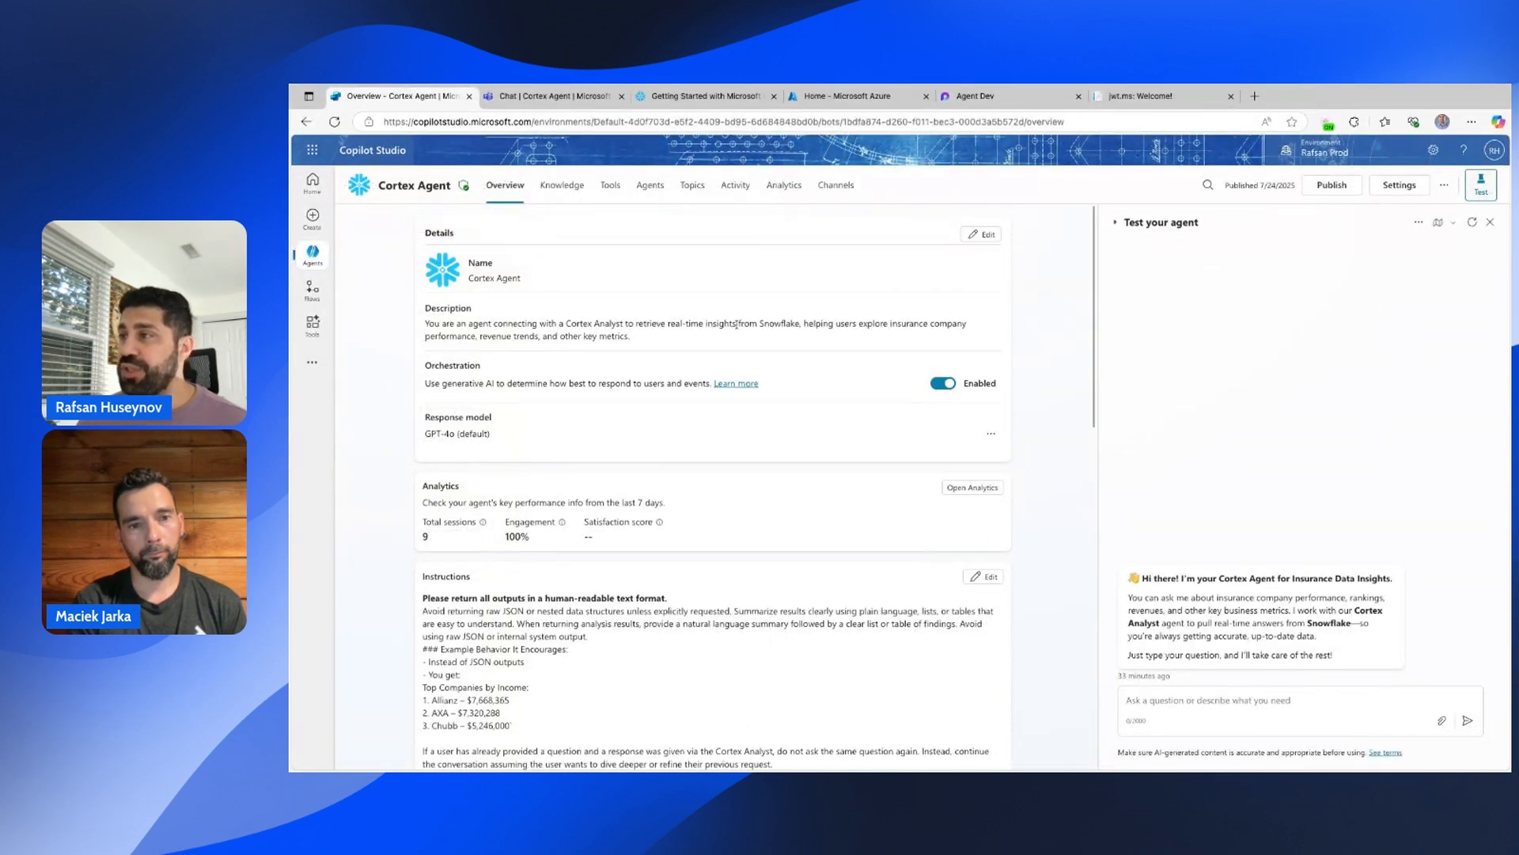
Review the Cortex Agent's GPT-4o model, output instructions, disabled web search and SnowflakeFlow1 tool.
{"action": "scroll", "coordinate": [736, 325], "scroll_direction": "down", "scroll_amount": 3}
{"action": "scroll", "coordinate": [736, 325], "scroll_direction": "up", "scroll_amount": 2}
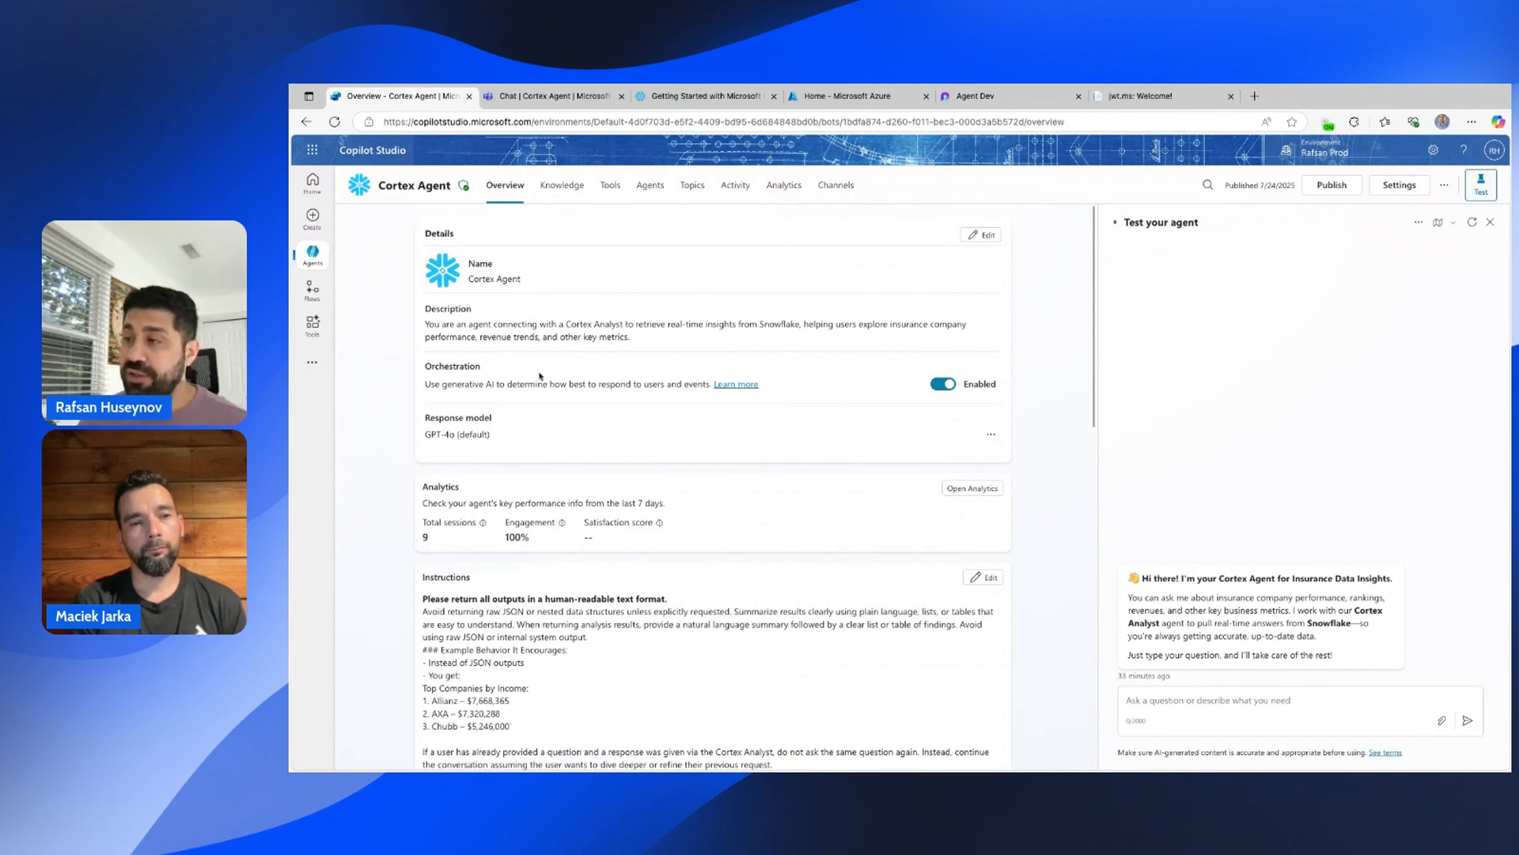
{"action": "scroll", "coordinate": [797, 425], "scroll_direction": "down", "scroll_amount": 3}
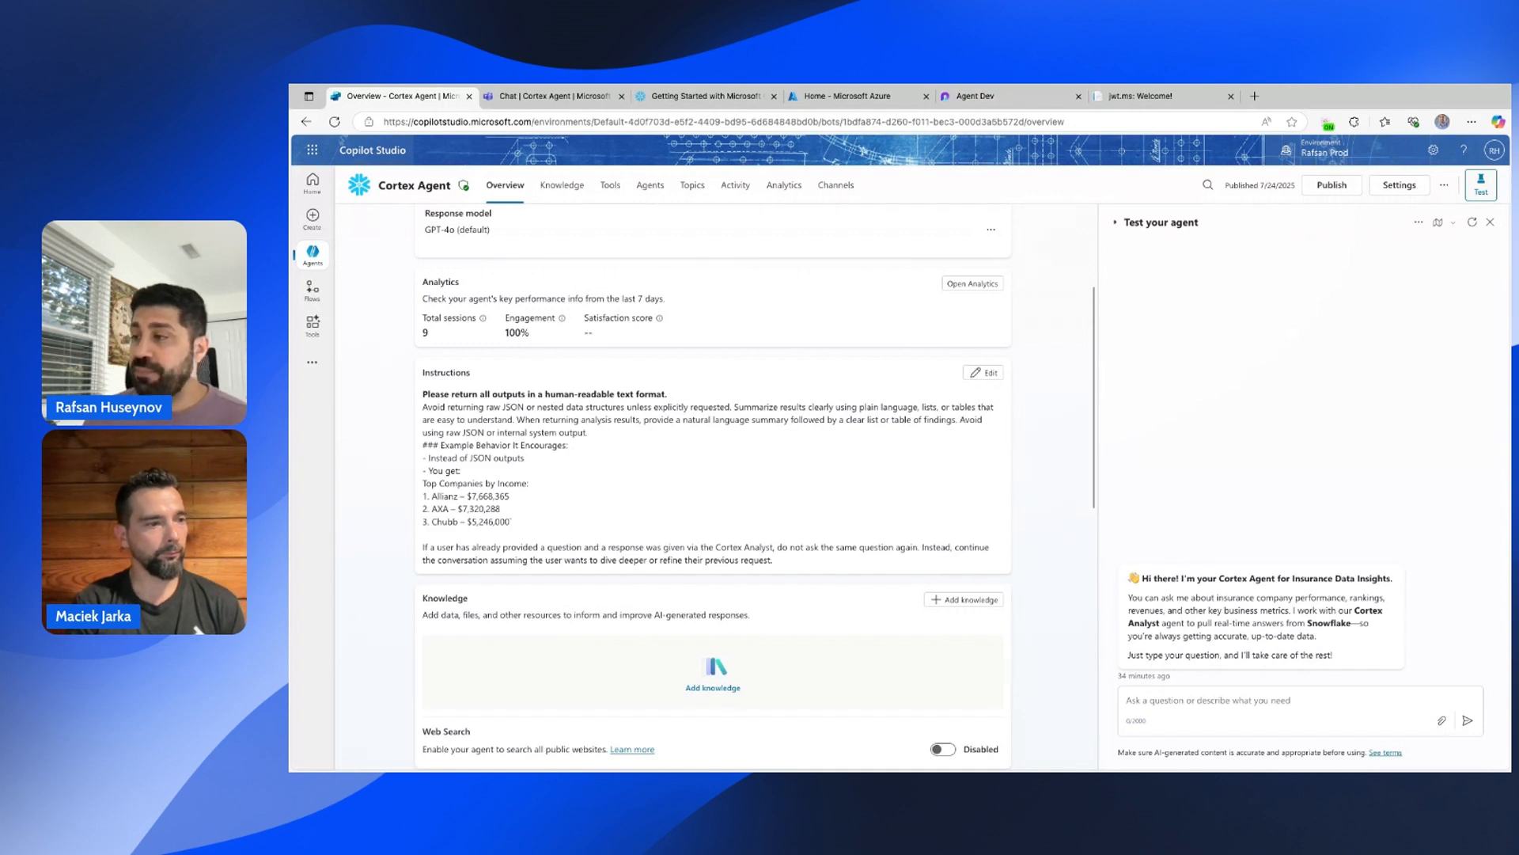
{"action": "scroll", "coordinate": [593, 438], "scroll_direction": "up", "scroll_amount": 1}
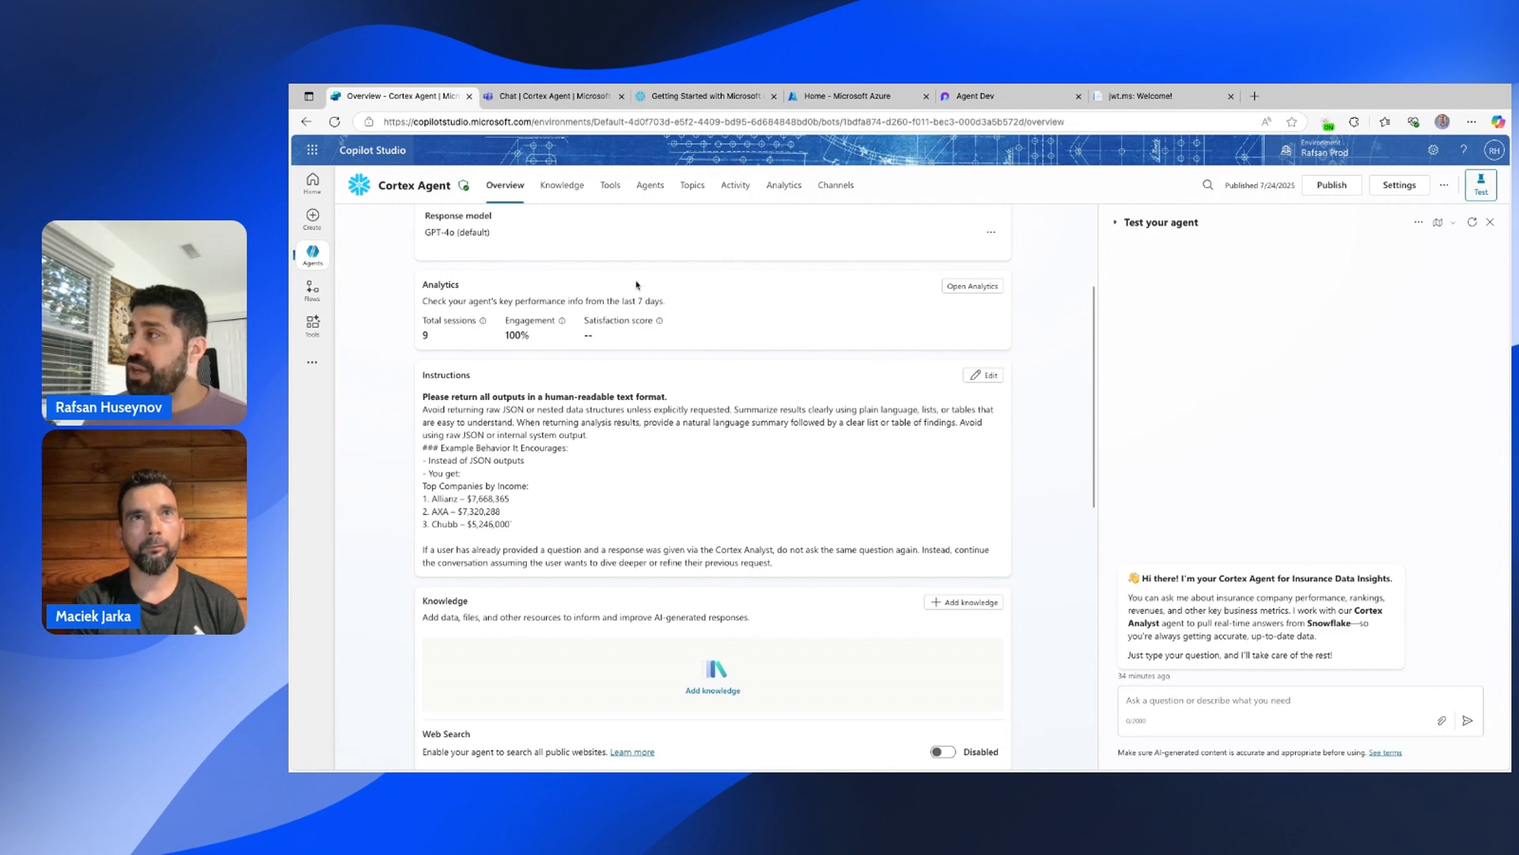
{"action": "scroll", "coordinate": [746, 486], "scroll_direction": "up", "scroll_amount": 1}
{"action": "scroll", "coordinate": [948, 365], "scroll_direction": "down", "scroll_amount": 4}
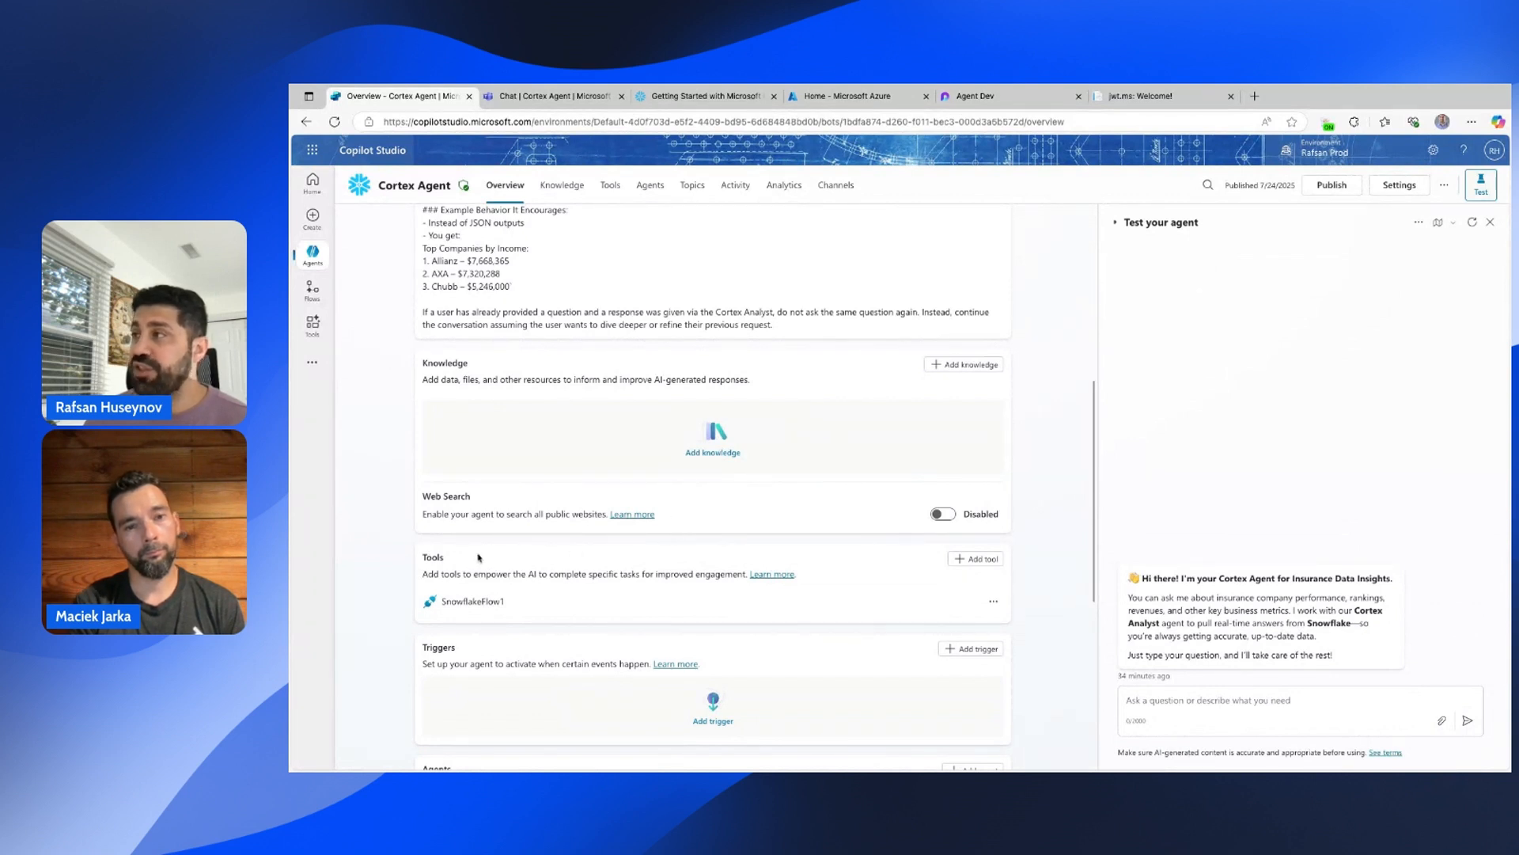
{"action": "left_click", "coordinate": [692, 189]}
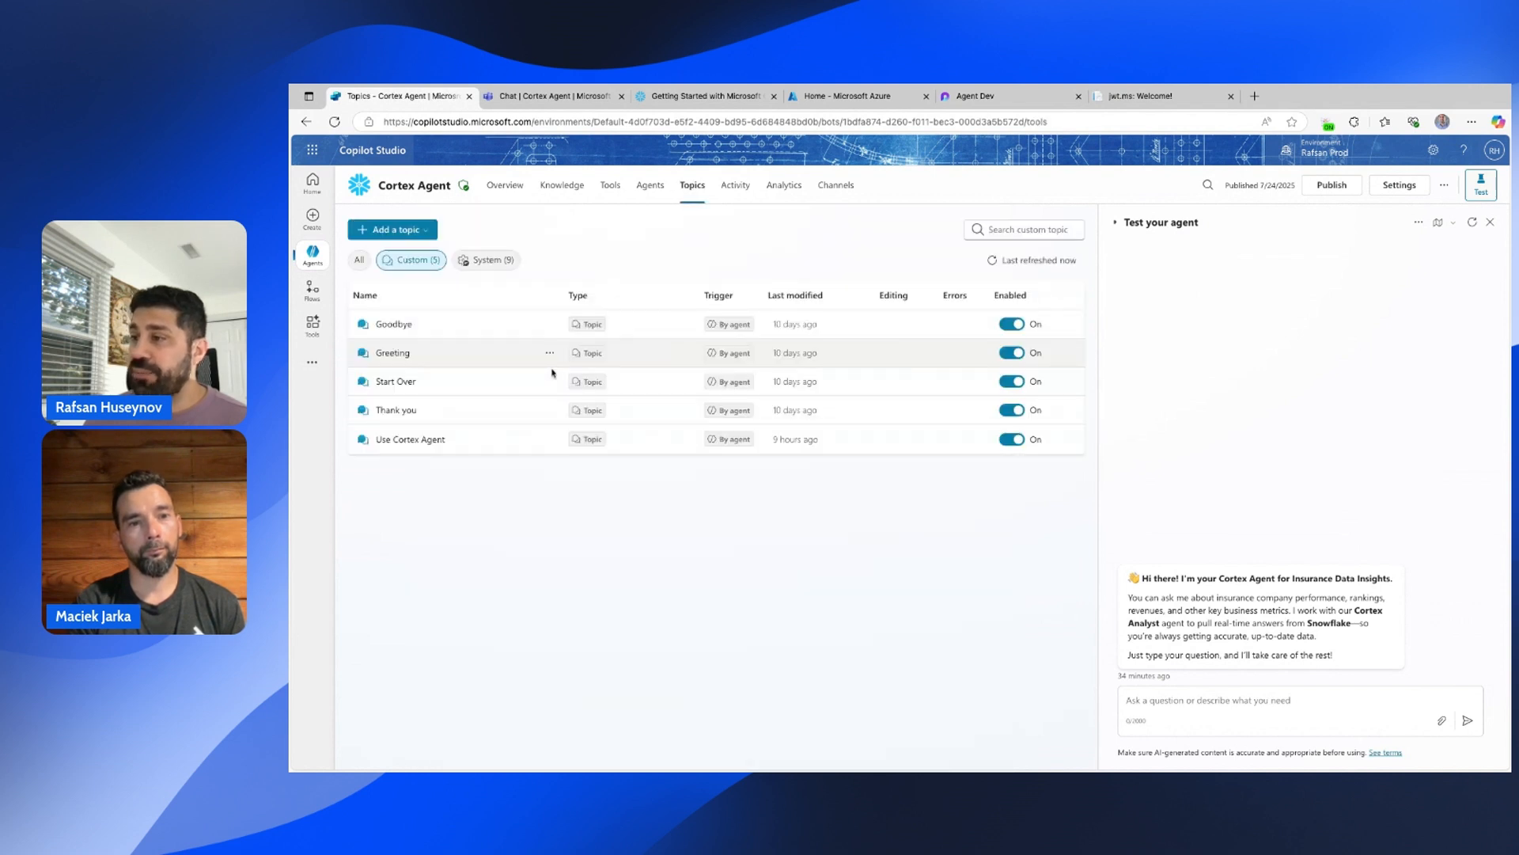
Open the Use Cortex Agent topic and expand its Question node's full message text.
{"action": "left_click", "coordinate": [419, 440]}
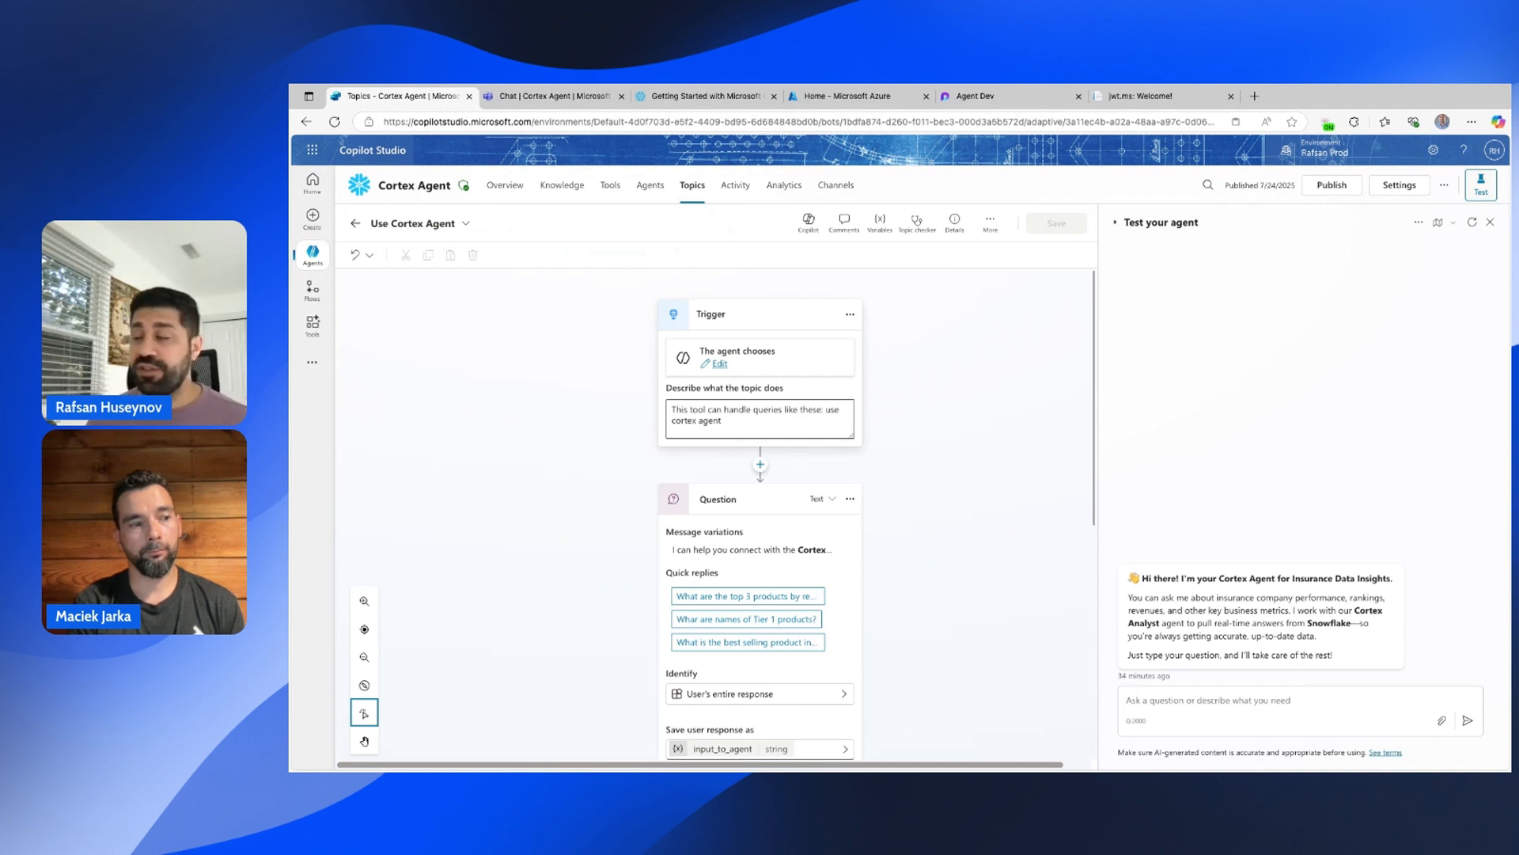
{"action": "scroll", "coordinate": [862, 475], "scroll_direction": "down", "scroll_amount": 1}
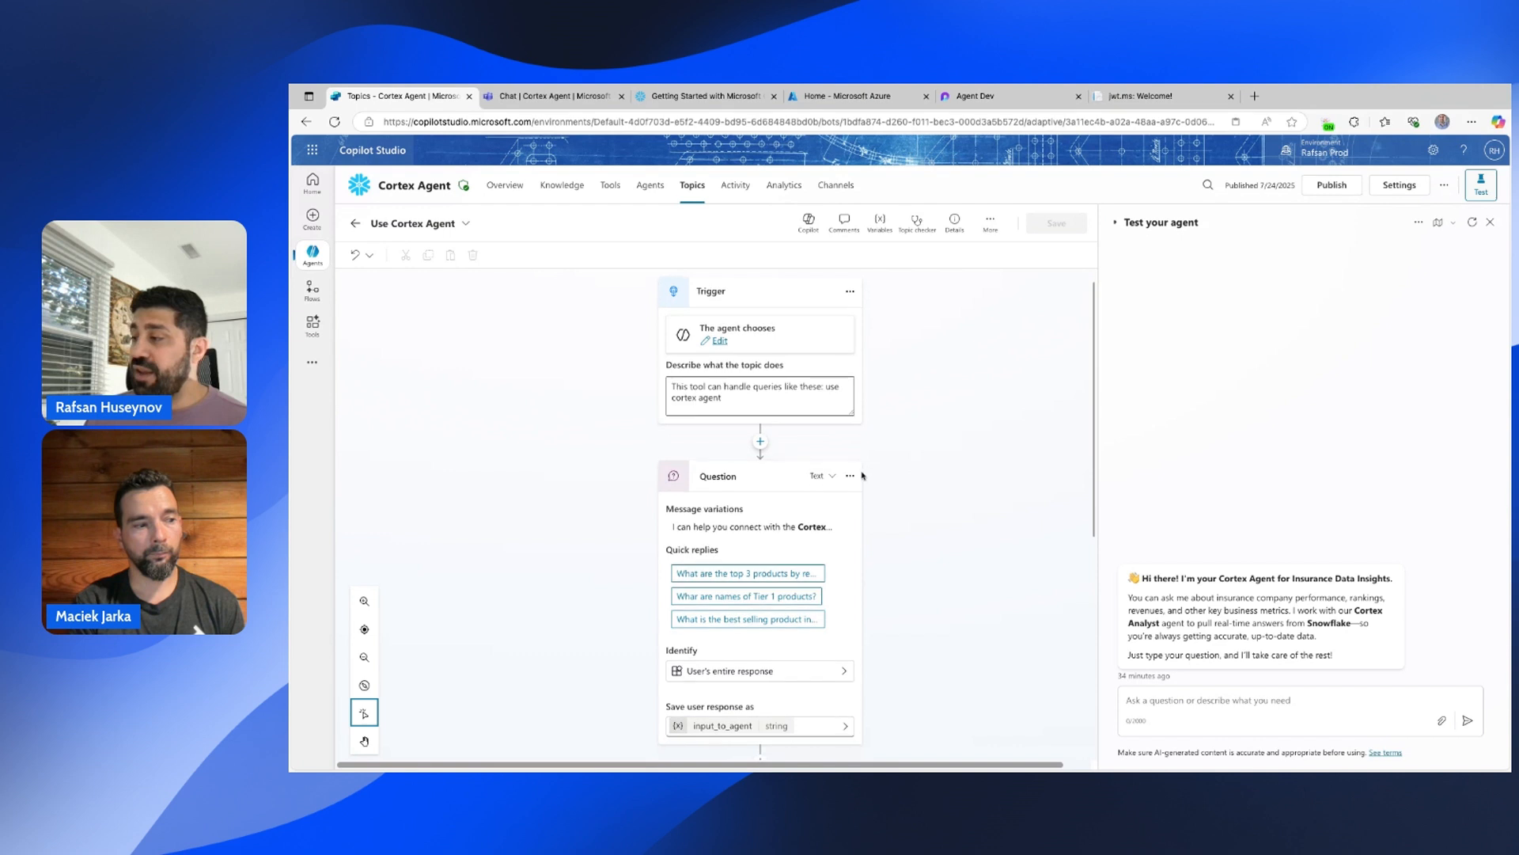
{"action": "left_click", "coordinate": [772, 526]}
{"action": "scroll", "coordinate": [961, 467], "scroll_direction": "down", "scroll_amount": 5}
{"action": "scroll", "coordinate": [875, 427], "scroll_direction": "up", "scroll_amount": 3}
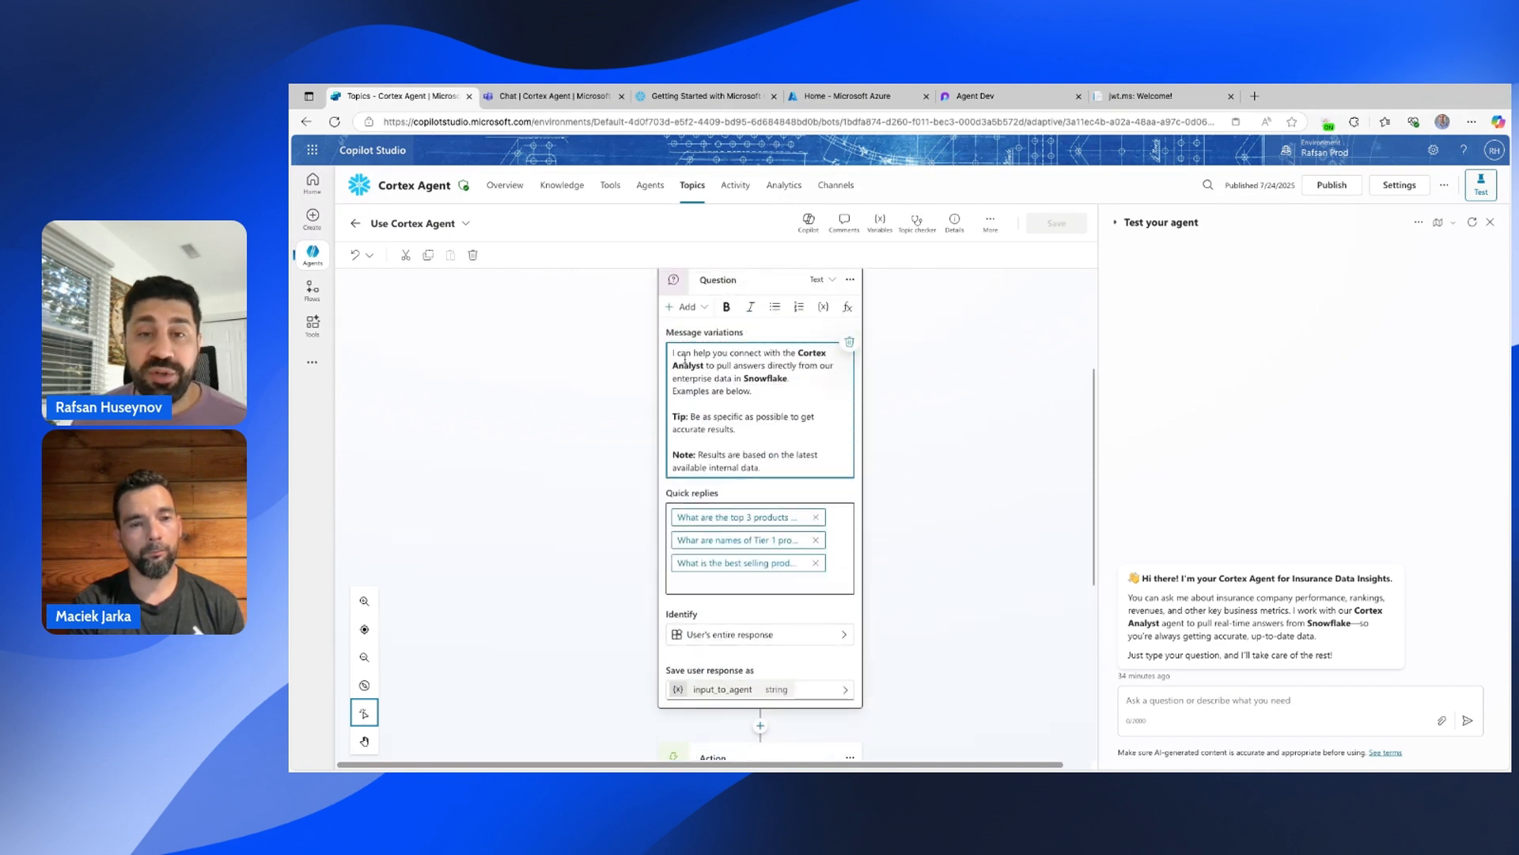
Inspect the topic's action node calling SnowflakeFlow1 and open that flow's details.
{"action": "scroll", "coordinate": [724, 507], "scroll_direction": "down", "scroll_amount": 1}
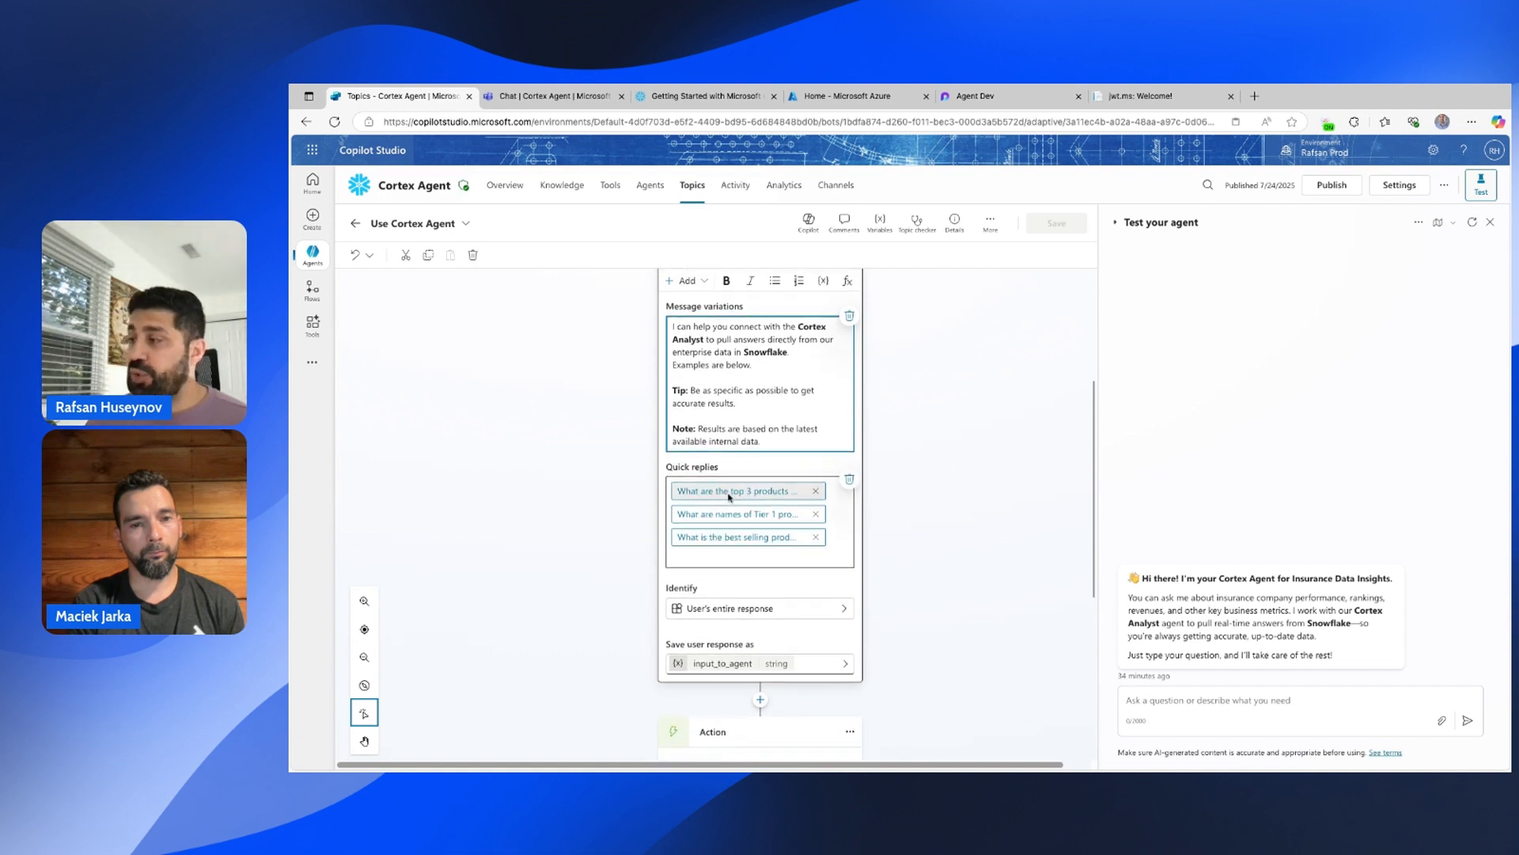
{"action": "scroll", "coordinate": [729, 497], "scroll_direction": "down", "scroll_amount": 1}
{"action": "scroll", "coordinate": [729, 497], "scroll_direction": "down", "scroll_amount": 2}
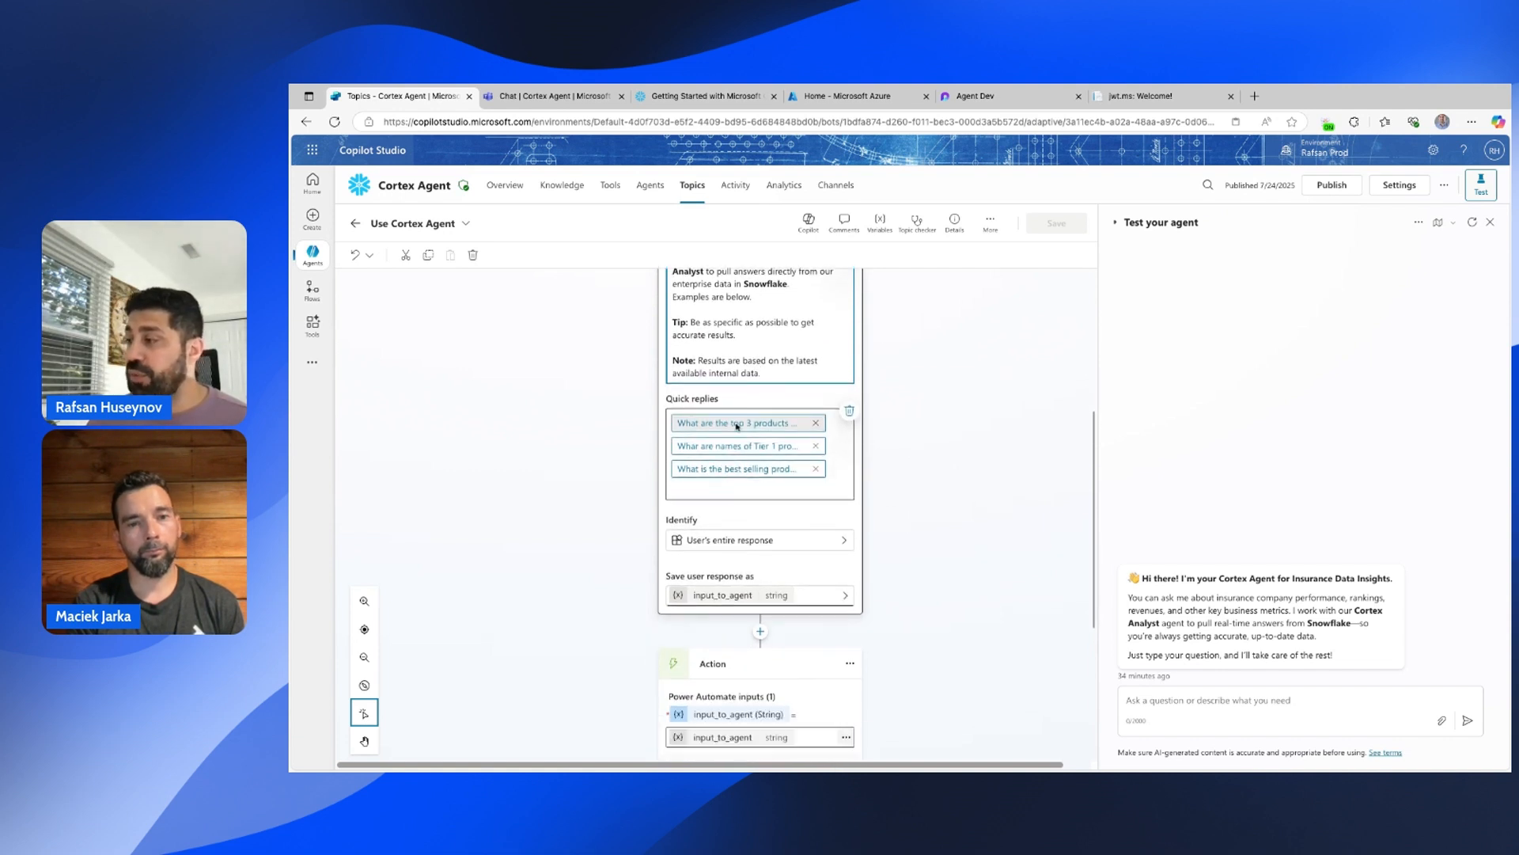
{"action": "scroll", "coordinate": [737, 426], "scroll_direction": "down", "scroll_amount": 5}
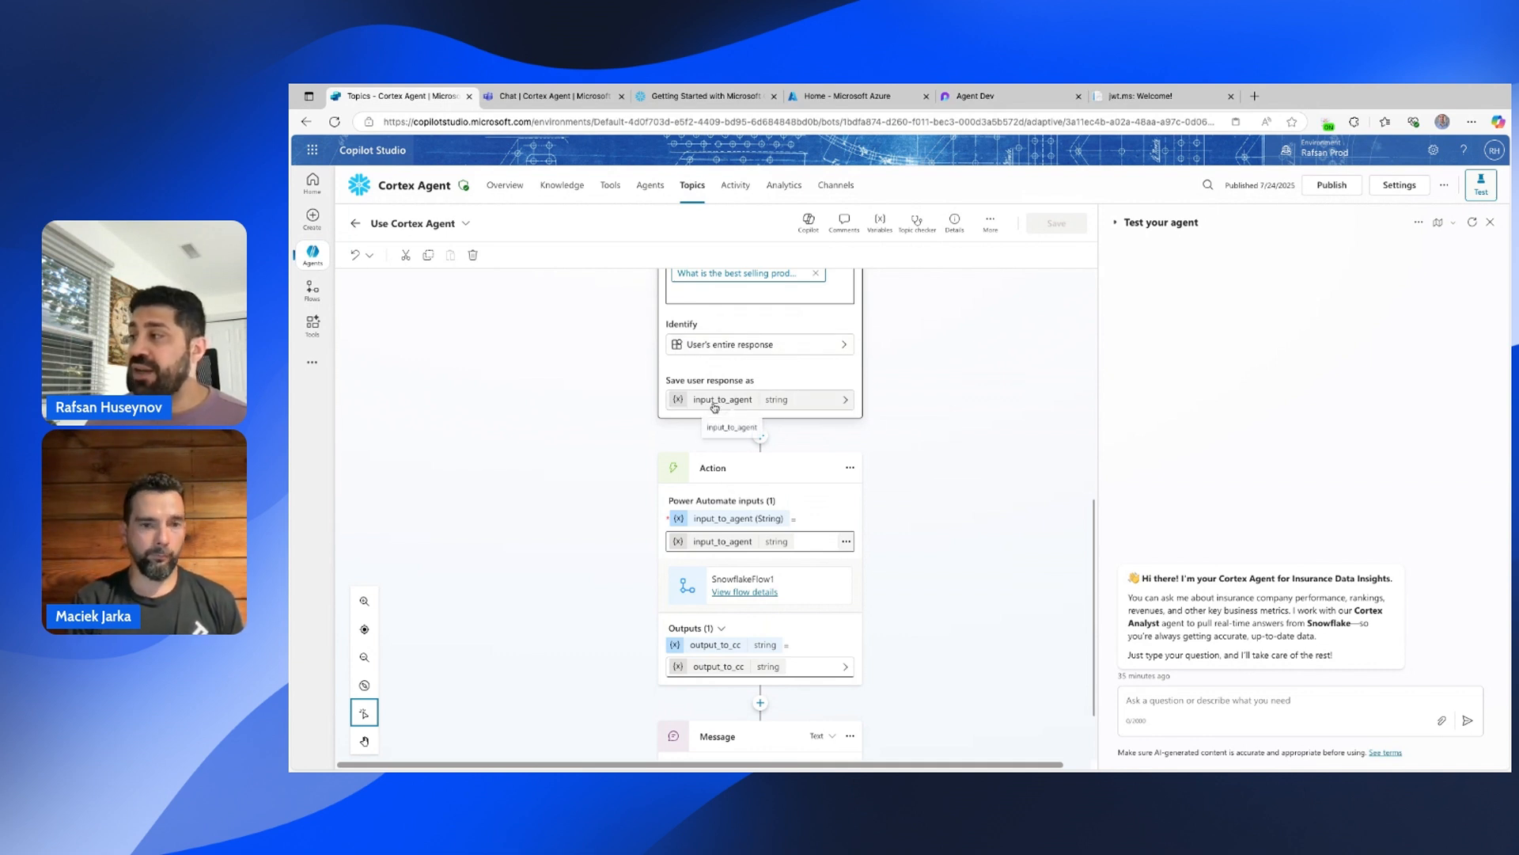
{"action": "scroll", "coordinate": [714, 404], "scroll_direction": "down", "scroll_amount": 1}
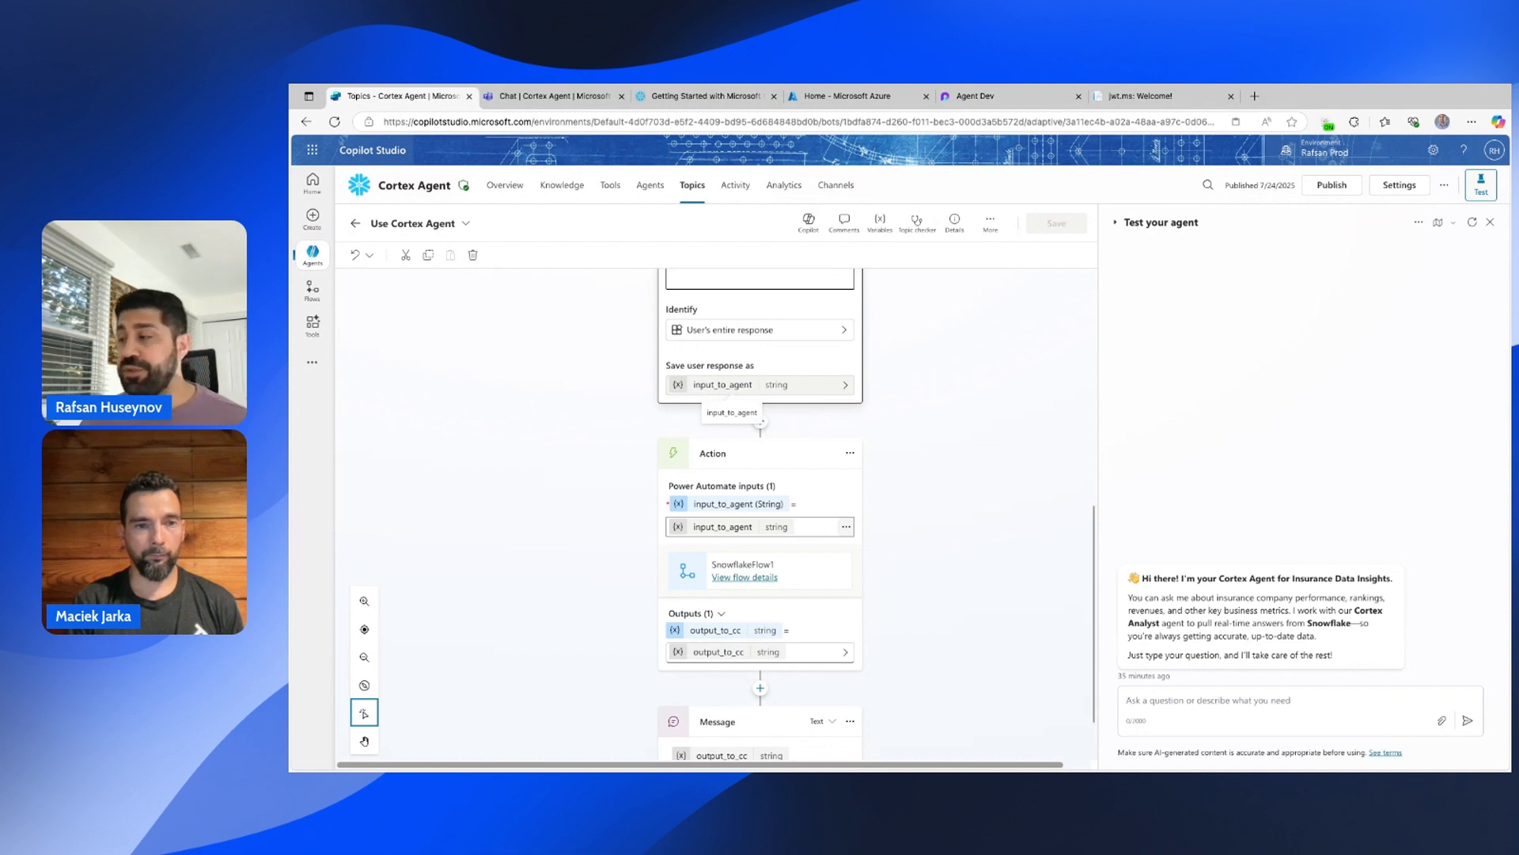
{"action": "scroll", "coordinate": [915, 407], "scroll_direction": "down", "scroll_amount": 3}
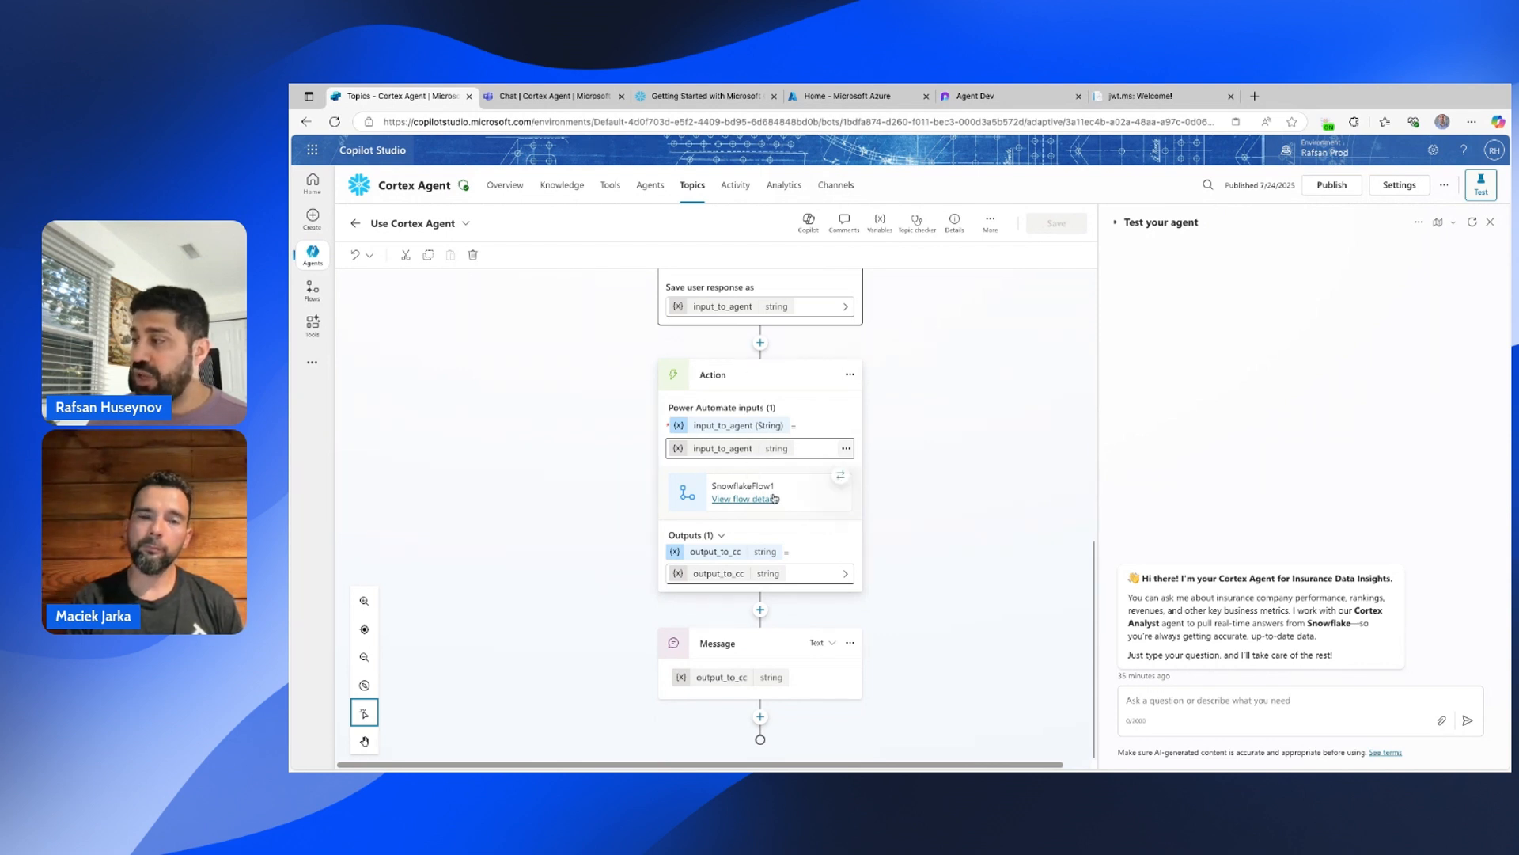
{"action": "left_click", "coordinate": [745, 505]}
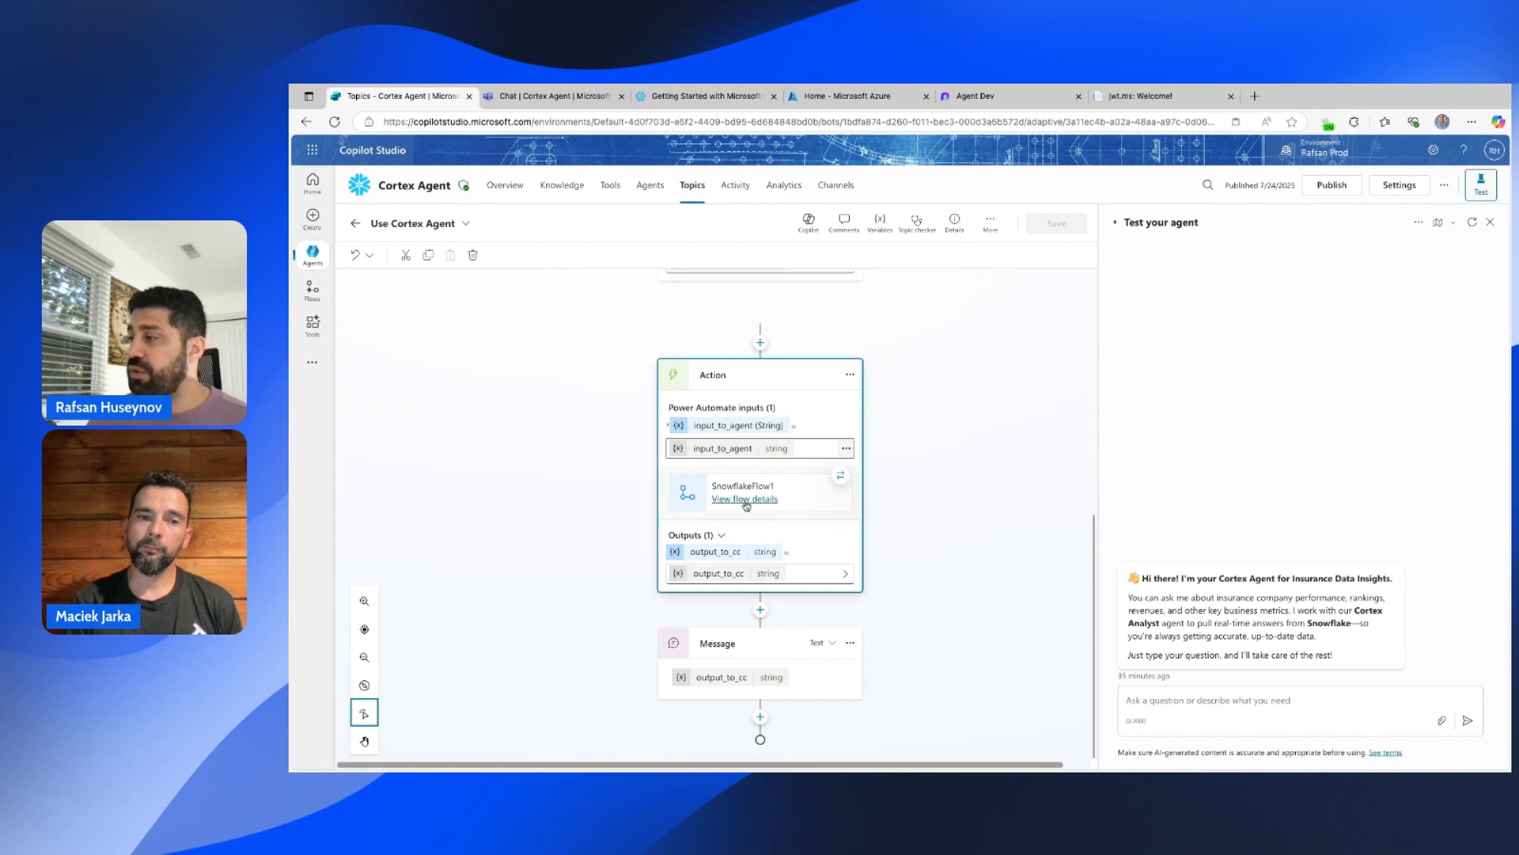
{"action": "left_click", "coordinate": [739, 501]}
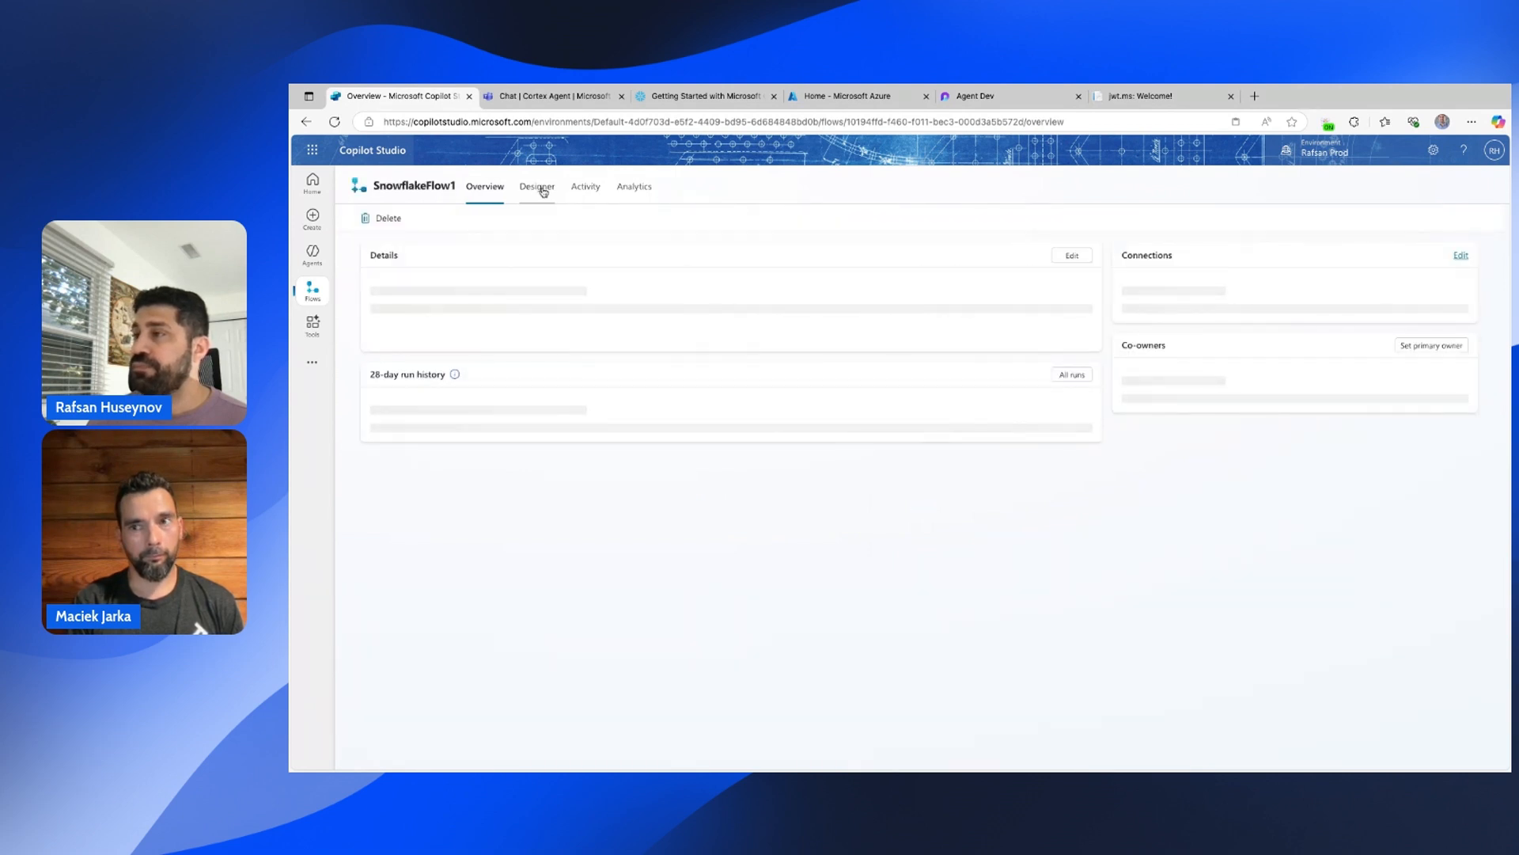
{"action": "left_click", "coordinate": [544, 192]}
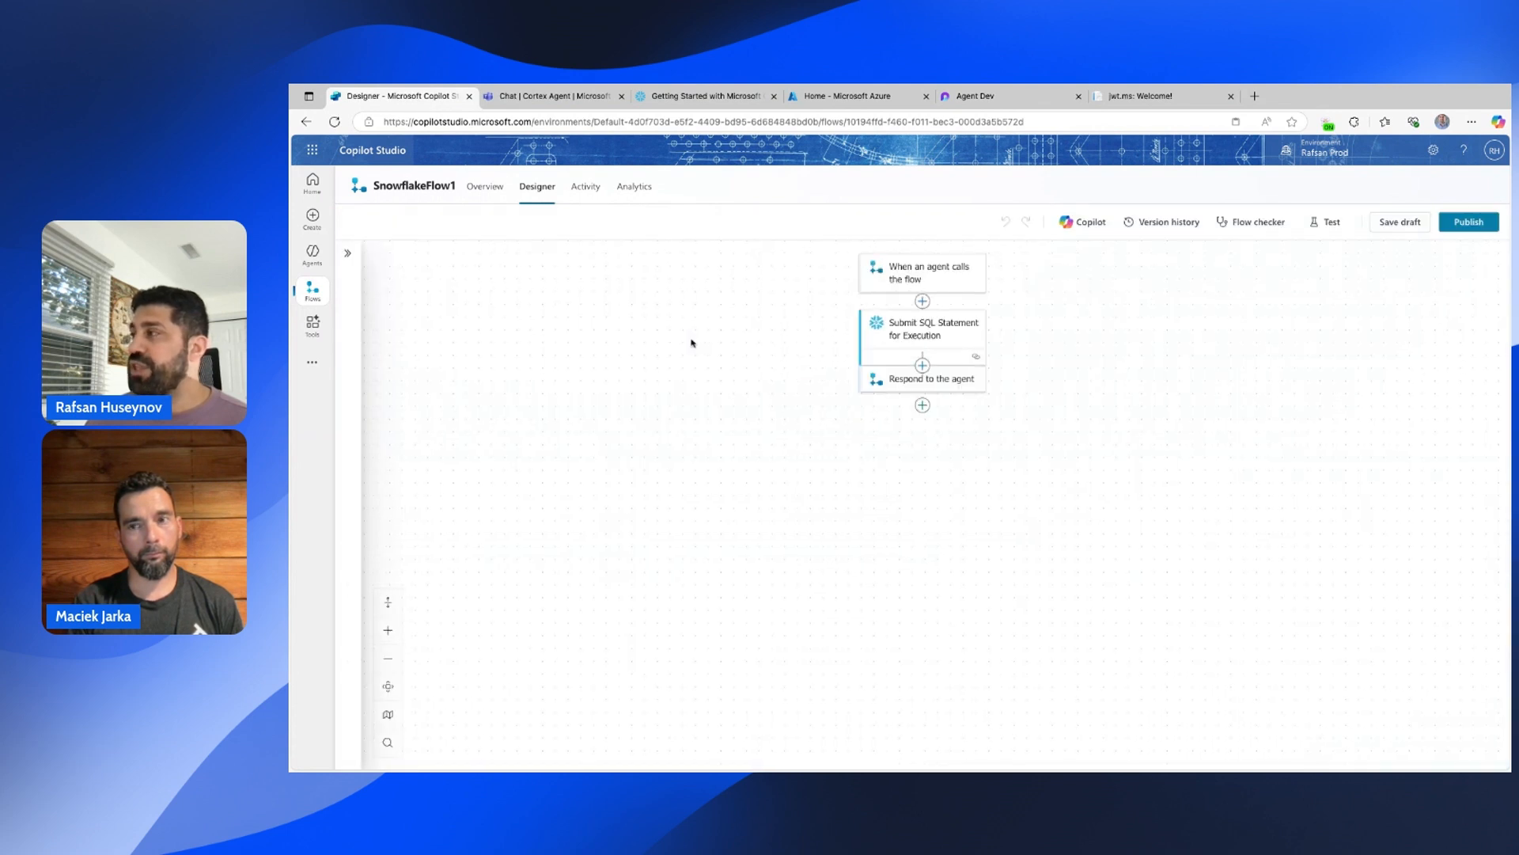
Inspect the agent trigger input and the SQL step querying COPILOT_DB.STATS as ANALYST, plus its Snowflake connection.
{"action": "left_click", "coordinate": [942, 278]}
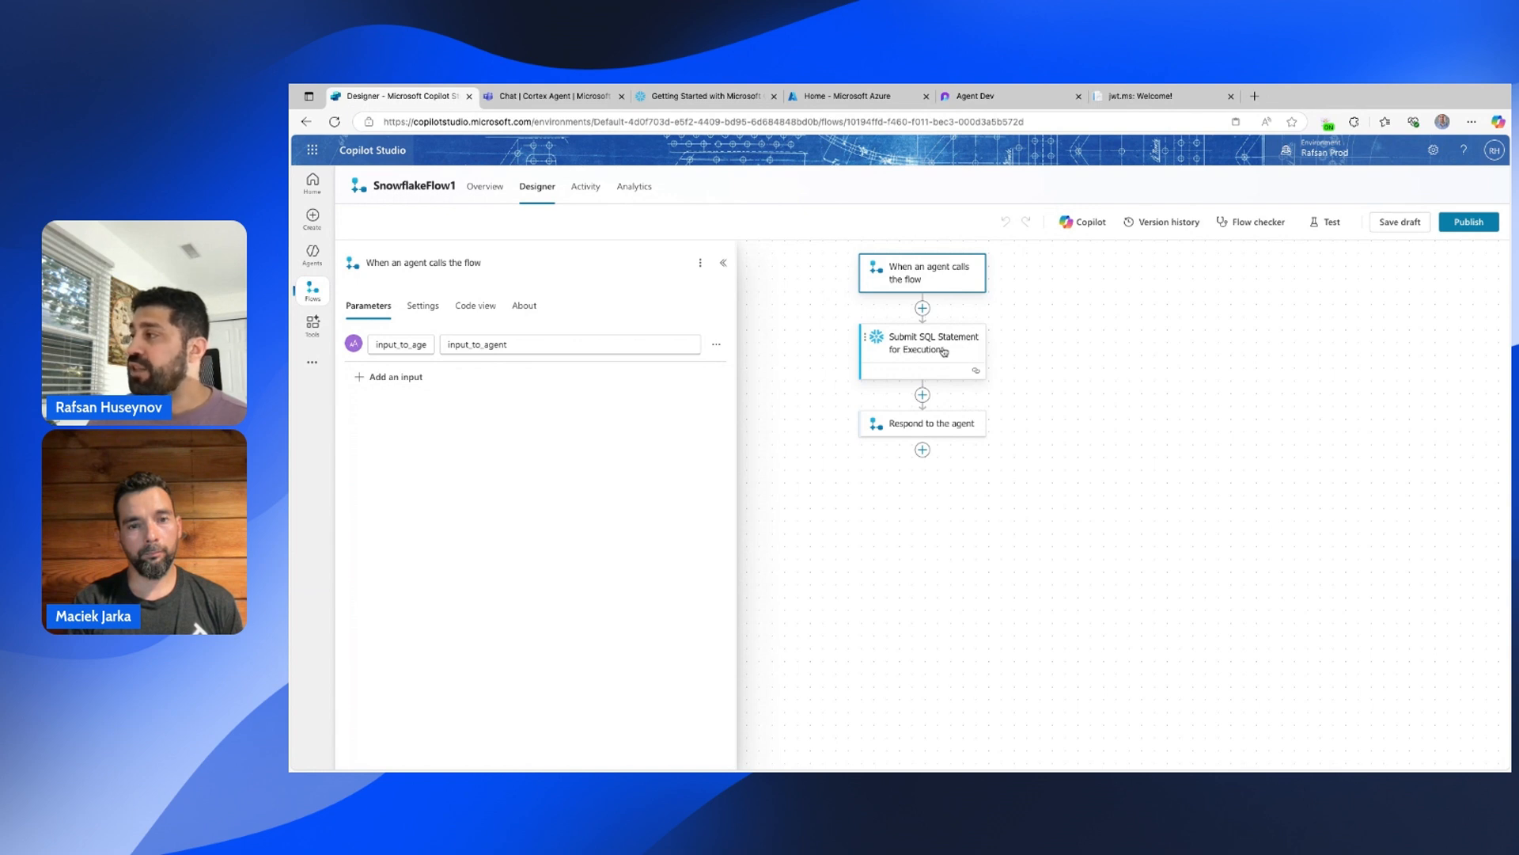
{"action": "left_click", "coordinate": [918, 354]}
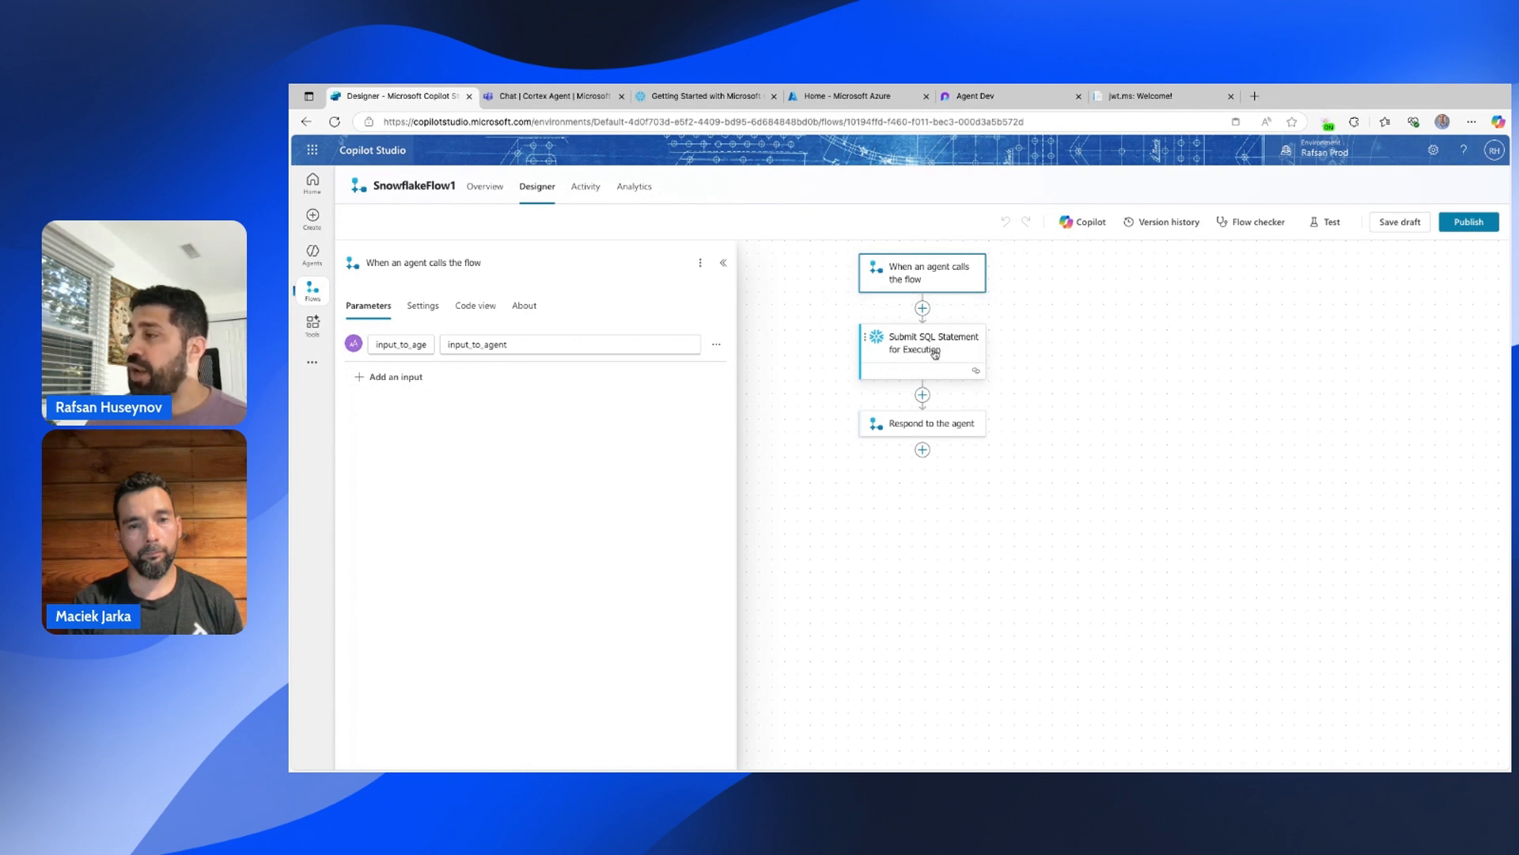
{"action": "scroll", "coordinate": [539, 418], "scroll_direction": "down", "scroll_amount": 1}
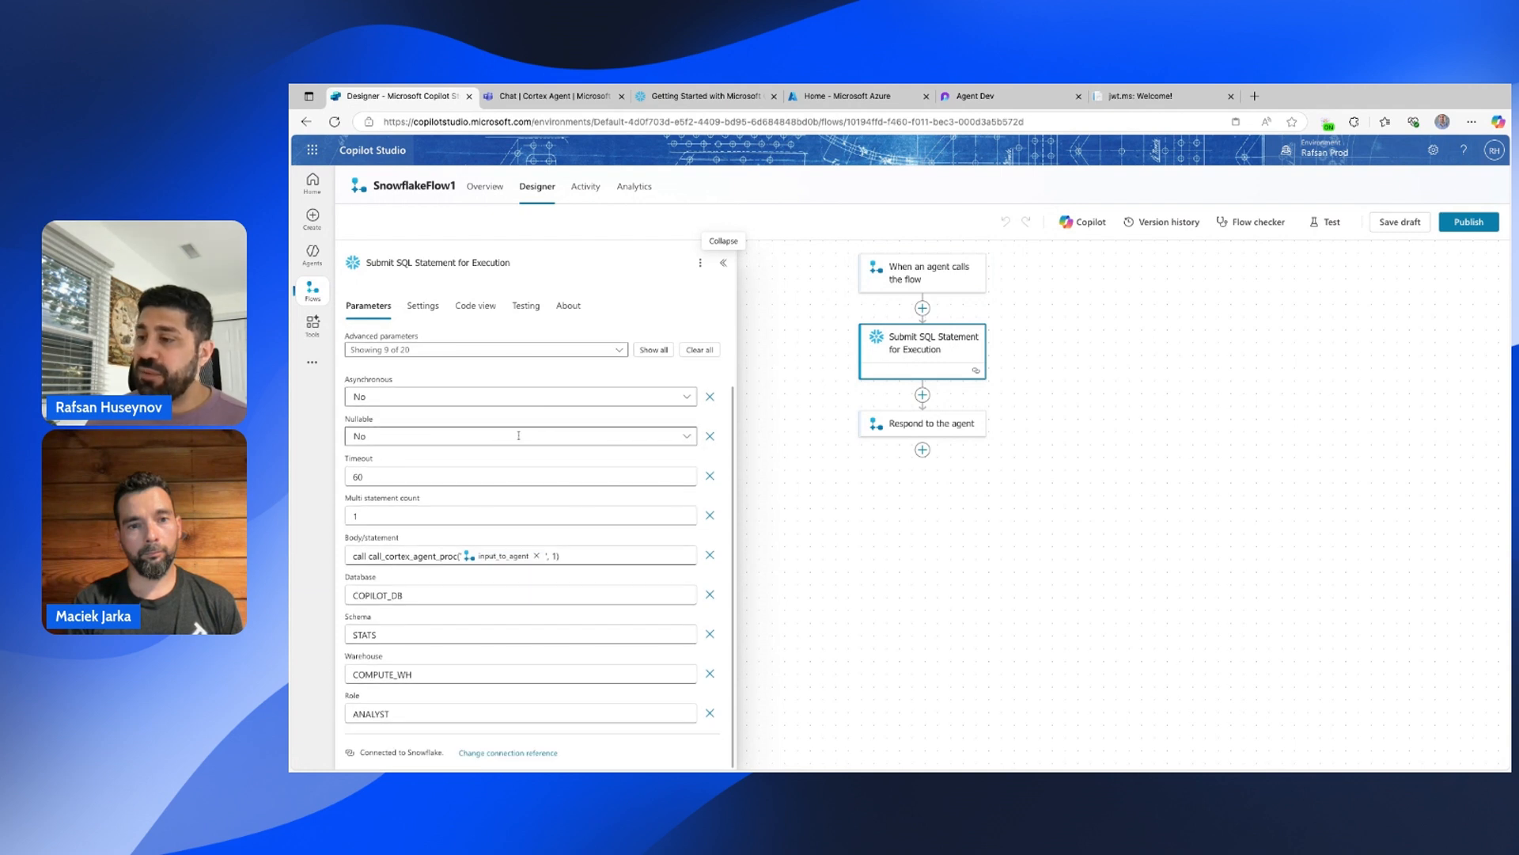
{"action": "scroll", "coordinate": [499, 427], "scroll_direction": "up", "scroll_amount": 1}
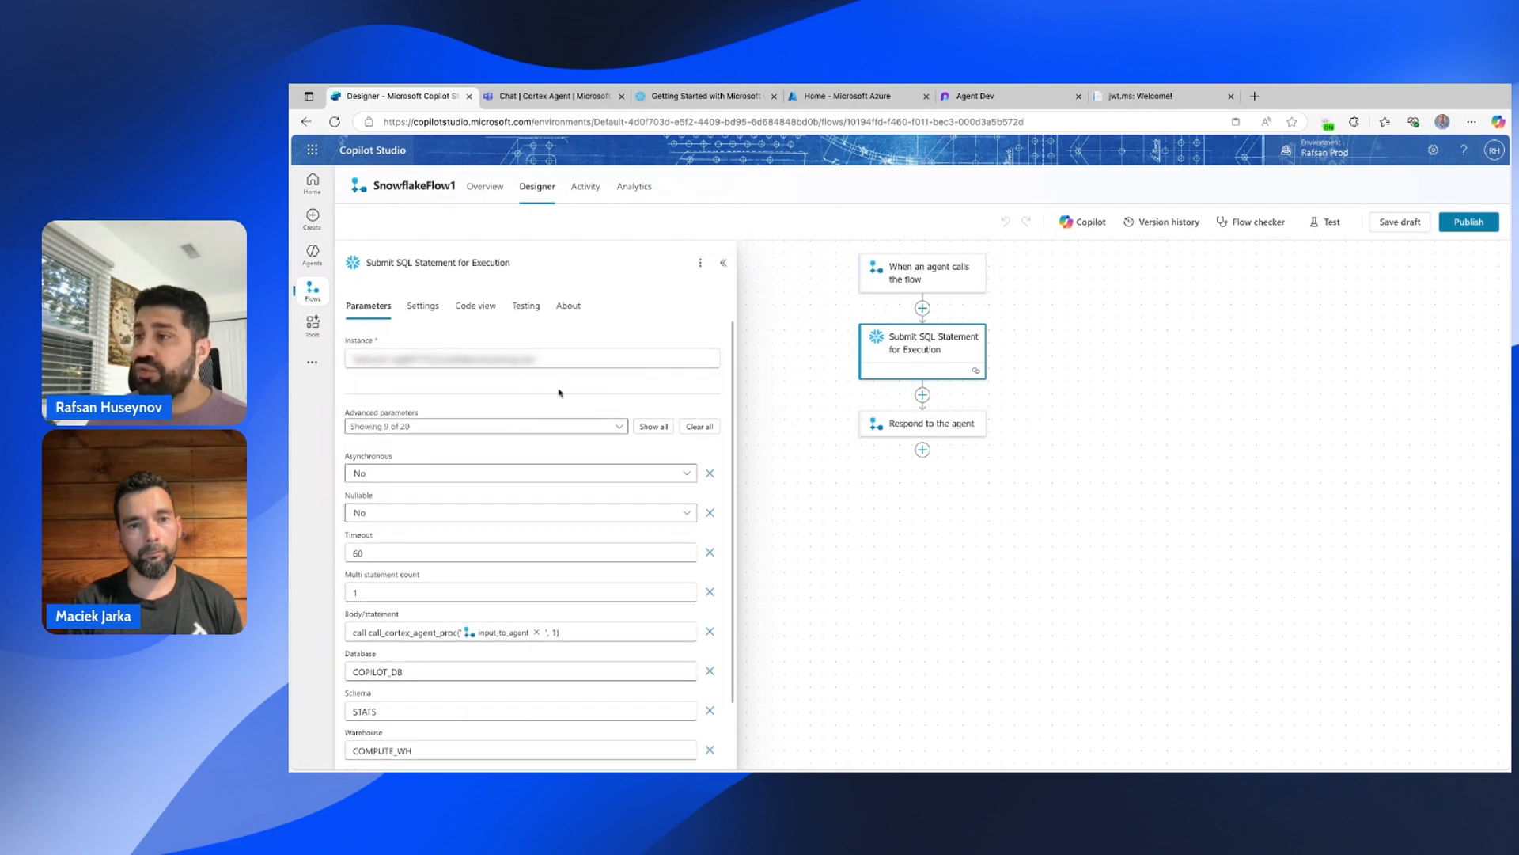
{"action": "scroll", "coordinate": [560, 393], "scroll_direction": "down", "scroll_amount": 1}
{"action": "scroll", "coordinate": [560, 394], "scroll_direction": "up", "scroll_amount": 1}
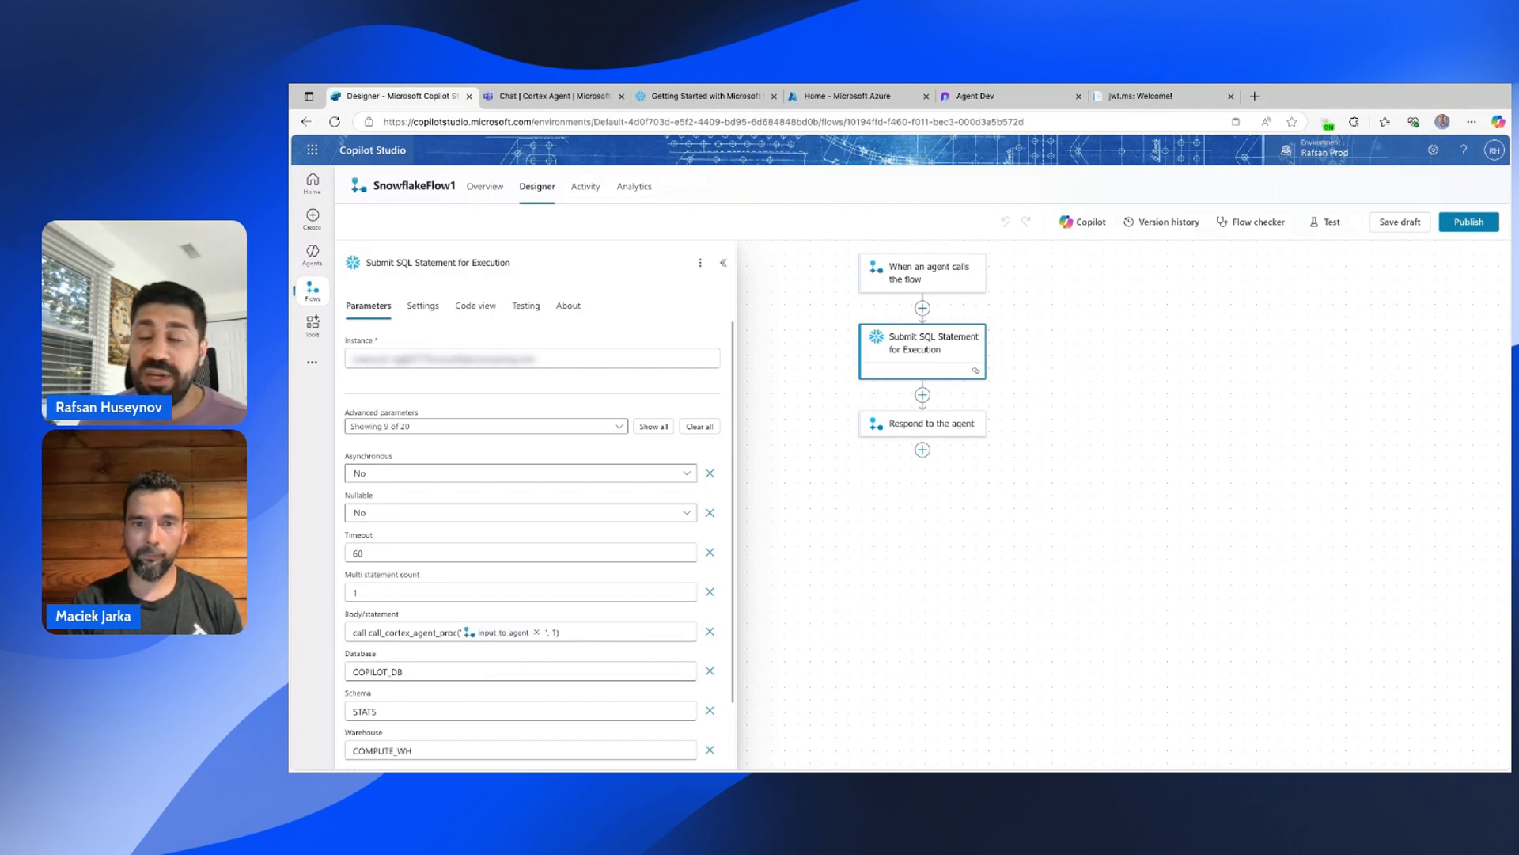
{"action": "scroll", "coordinate": [520, 429], "scroll_direction": "down", "scroll_amount": 1}
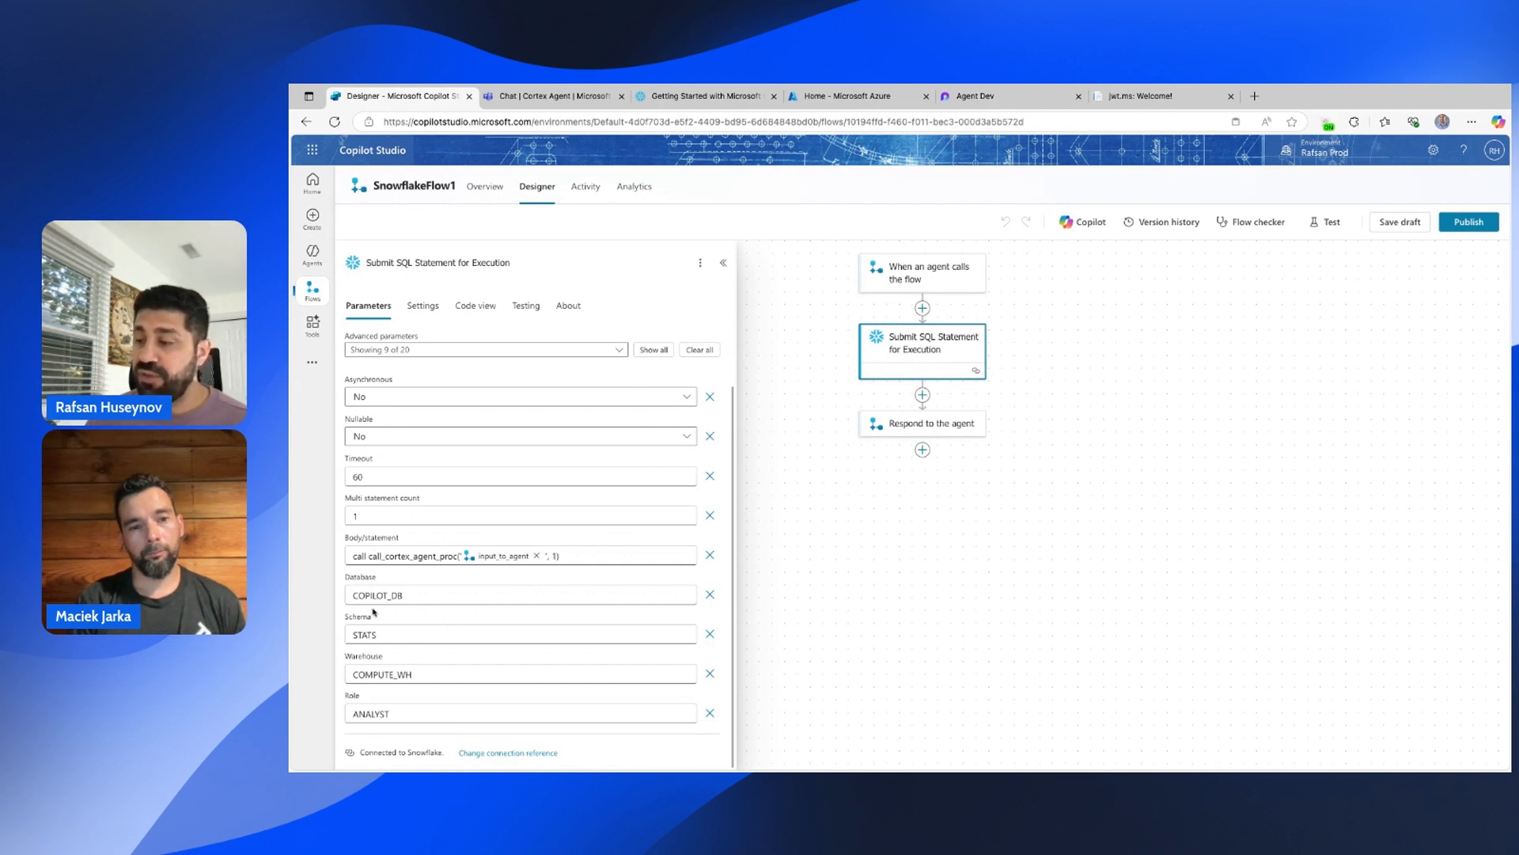
{"action": "left_click", "coordinate": [506, 753]}
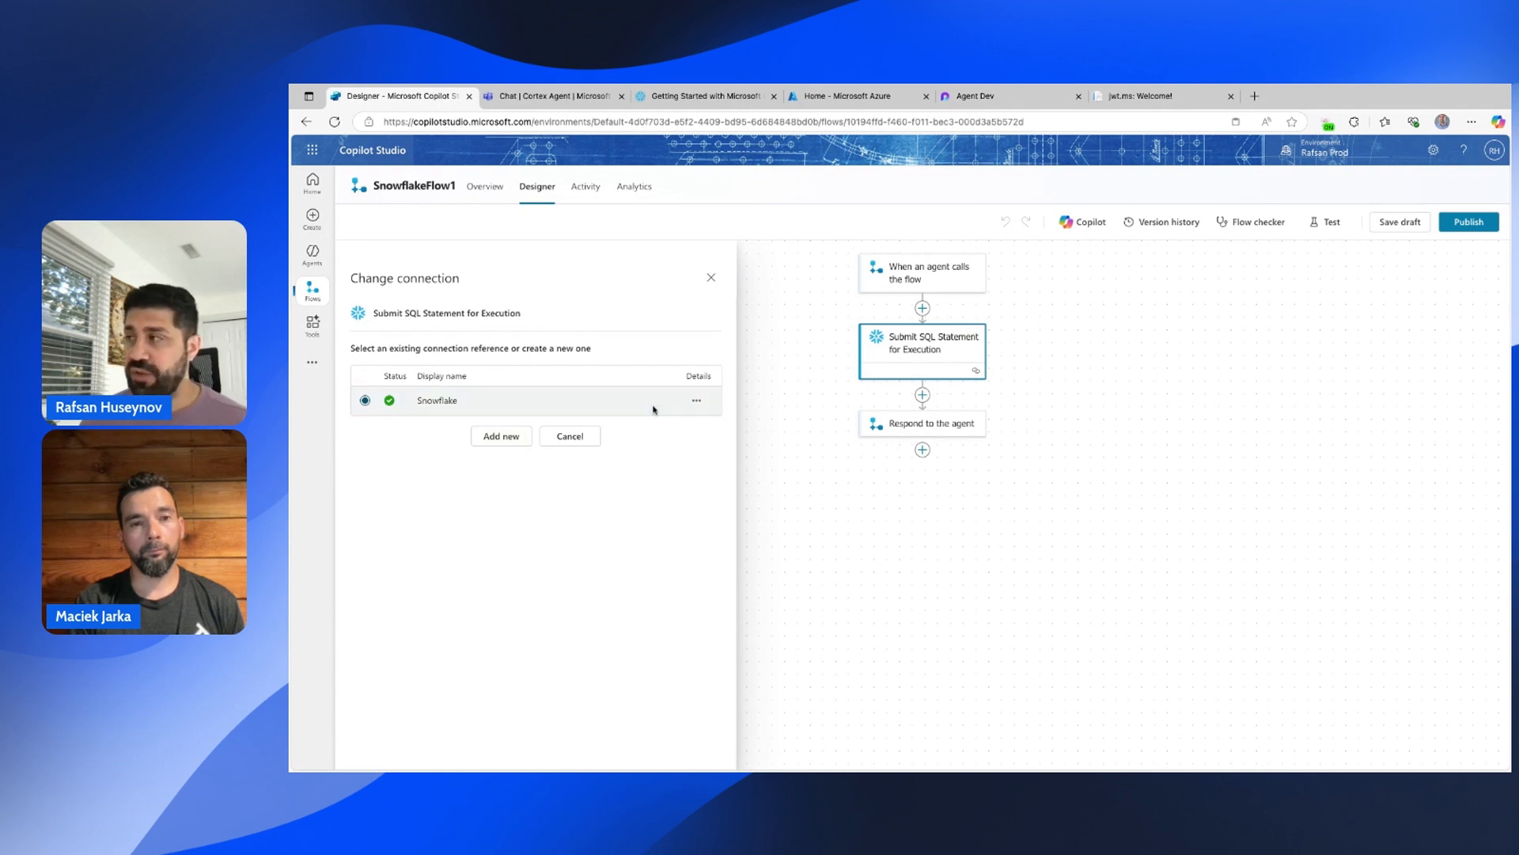
Confirm the flow returns output_to_cc to the agent, then advance to the Requirements slide.
{"action": "left_click", "coordinate": [711, 277]}
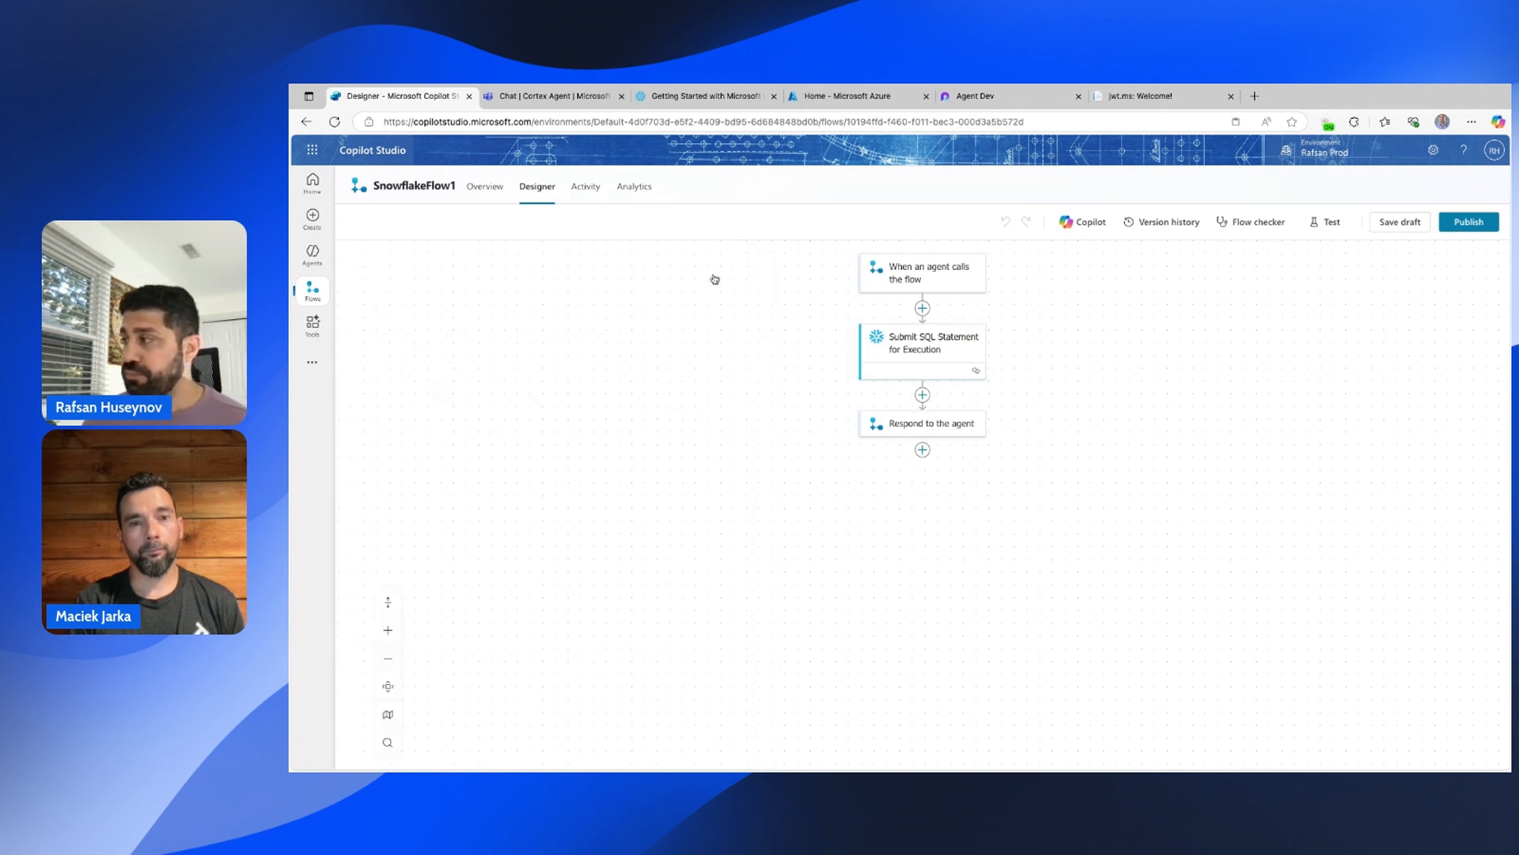
{"action": "left_click", "coordinate": [922, 422]}
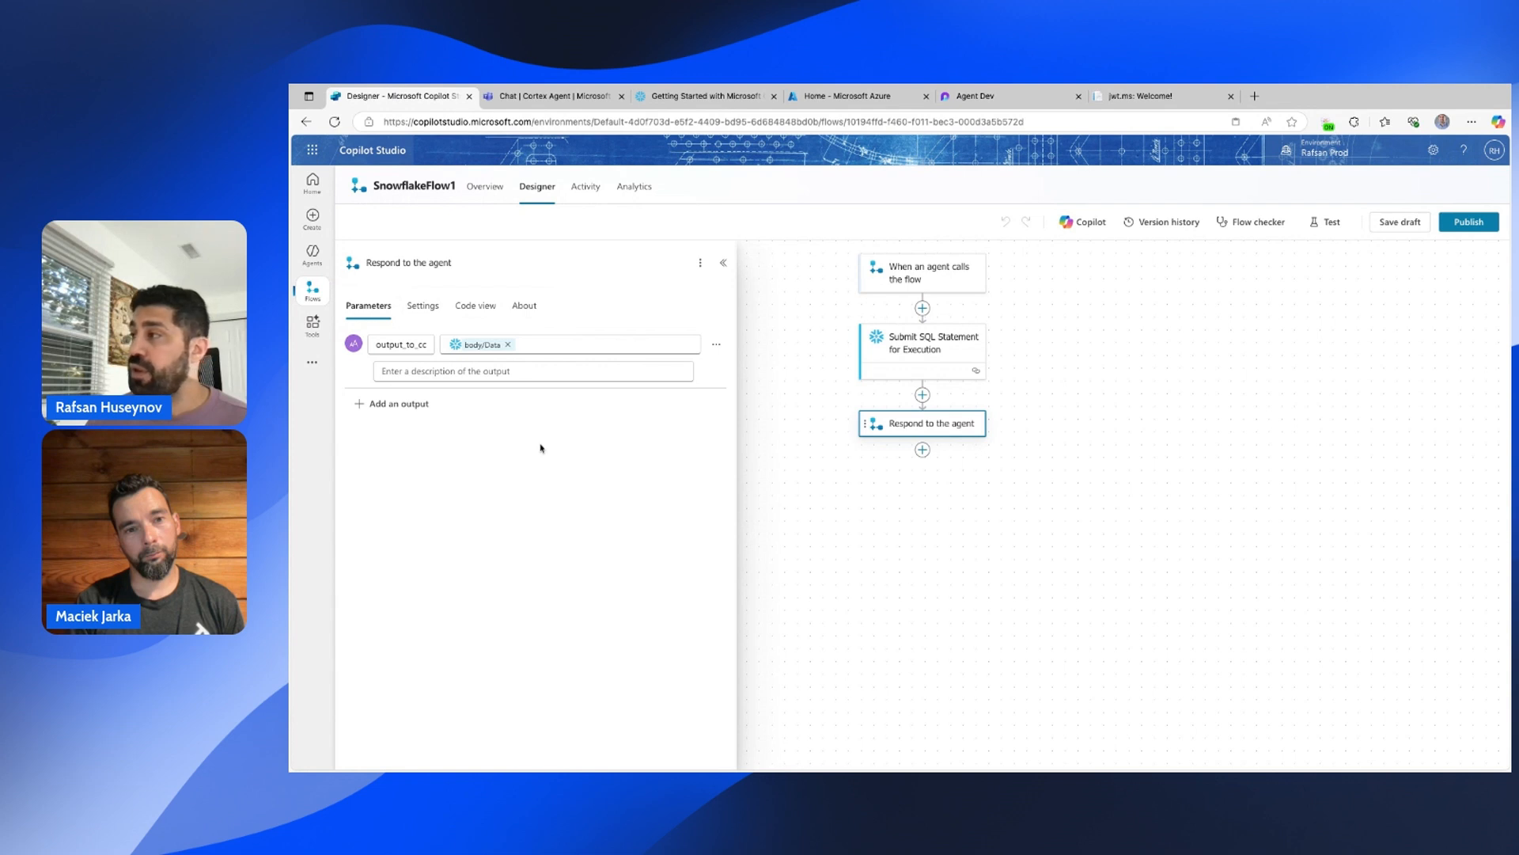
{"action": "left_click", "coordinate": [723, 264]}
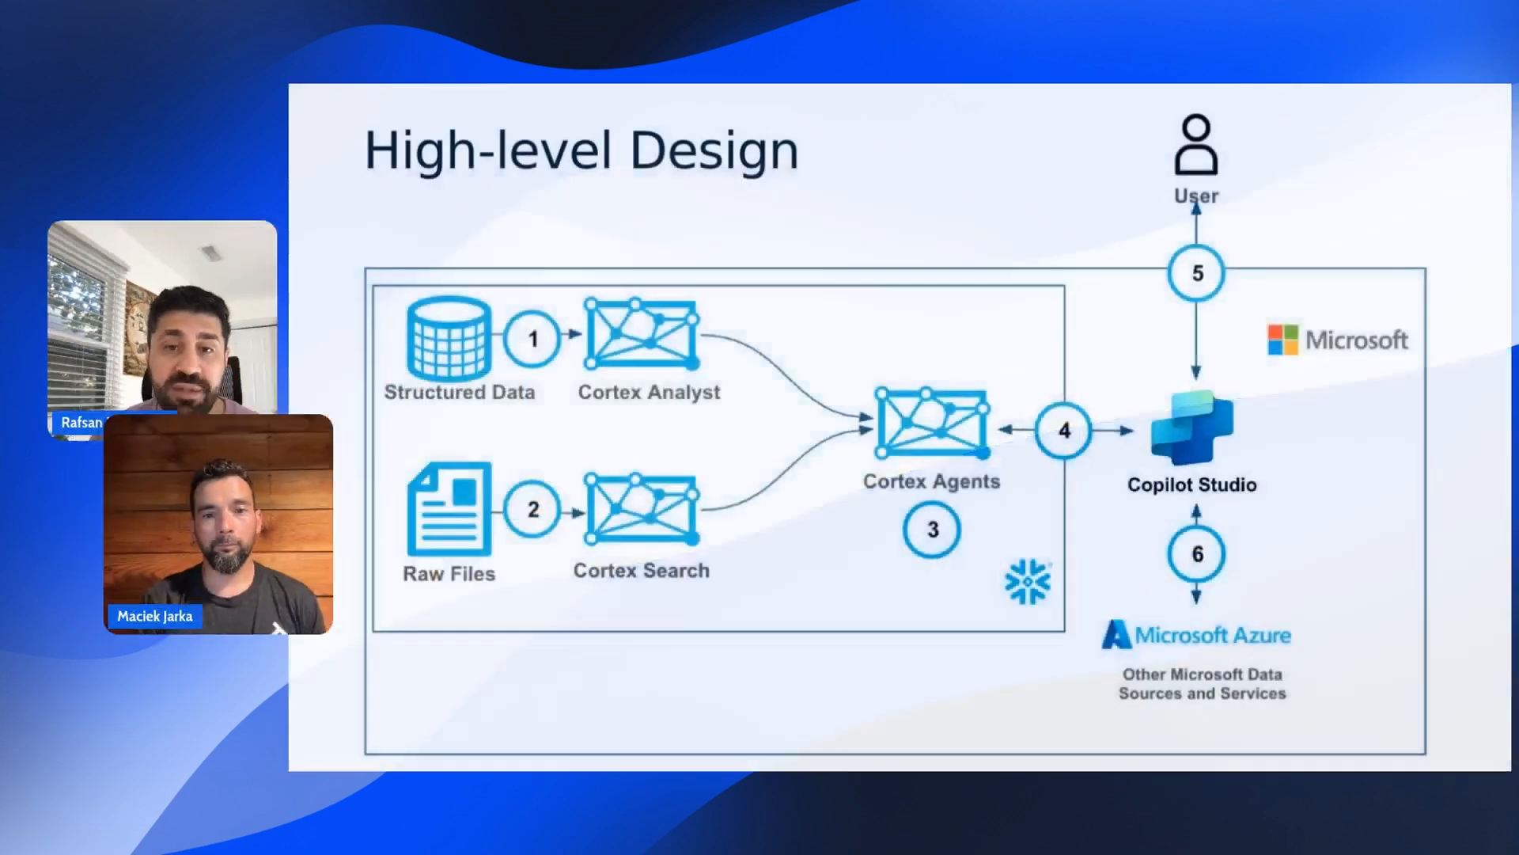
{"action": "key", "text": "Right"}
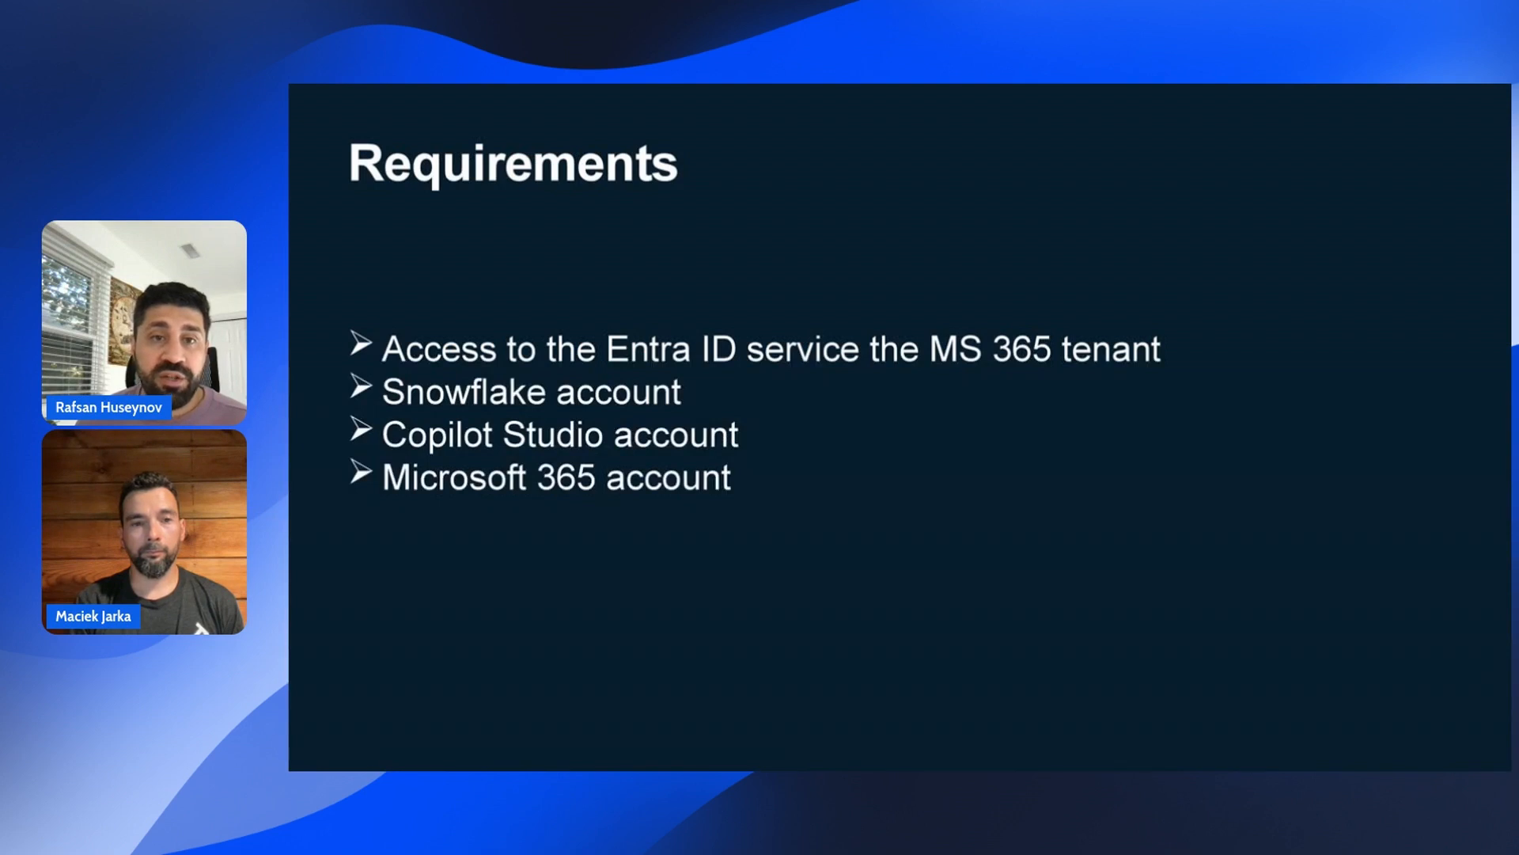
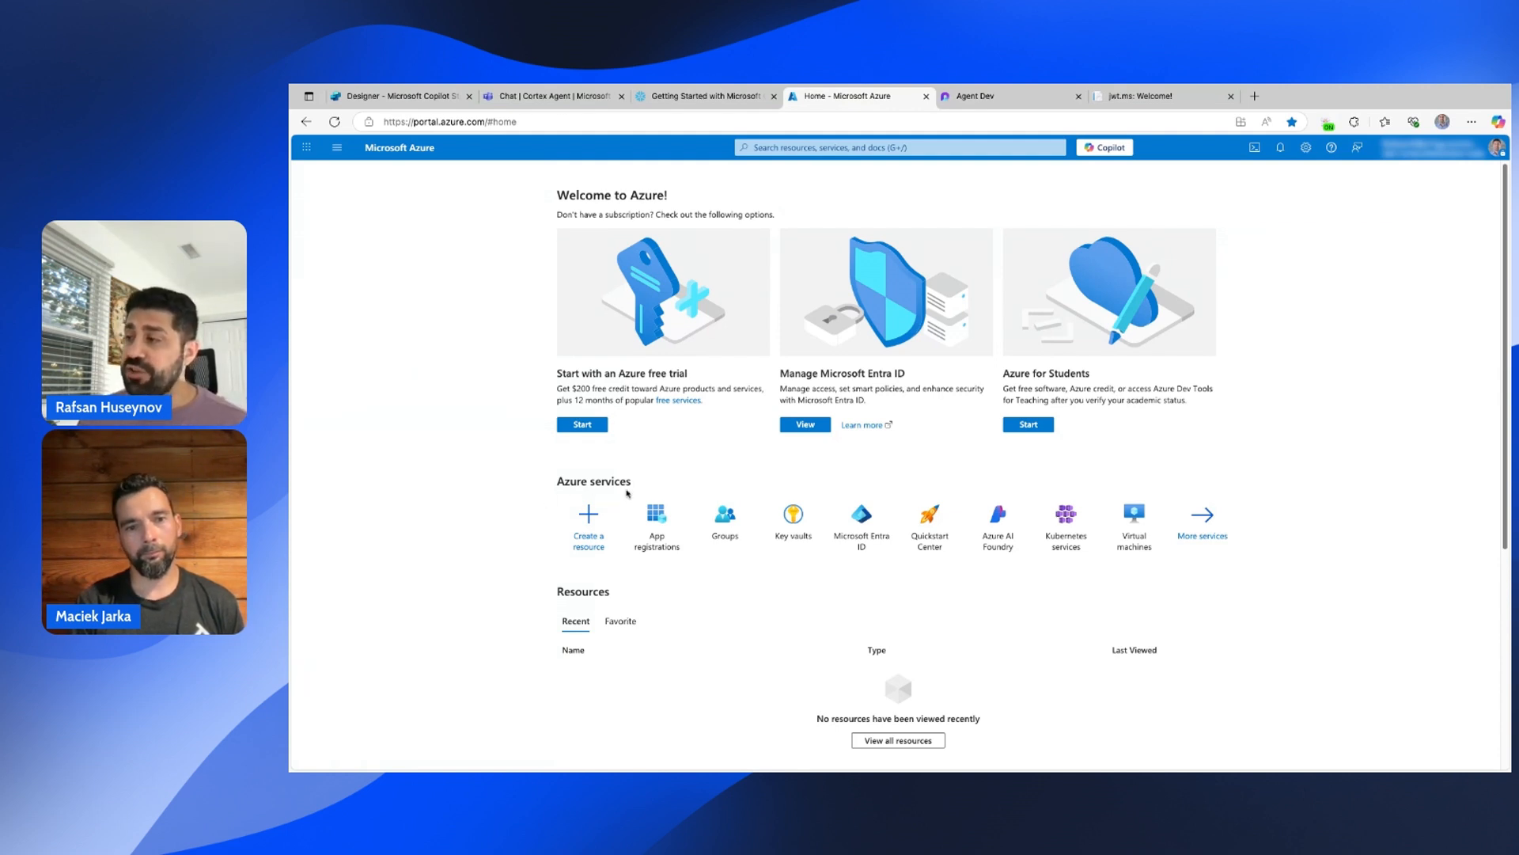
Find and open App registrations by searching 'app reg' in the portal.
{"action": "mouse_move", "coordinate": [664, 545]}
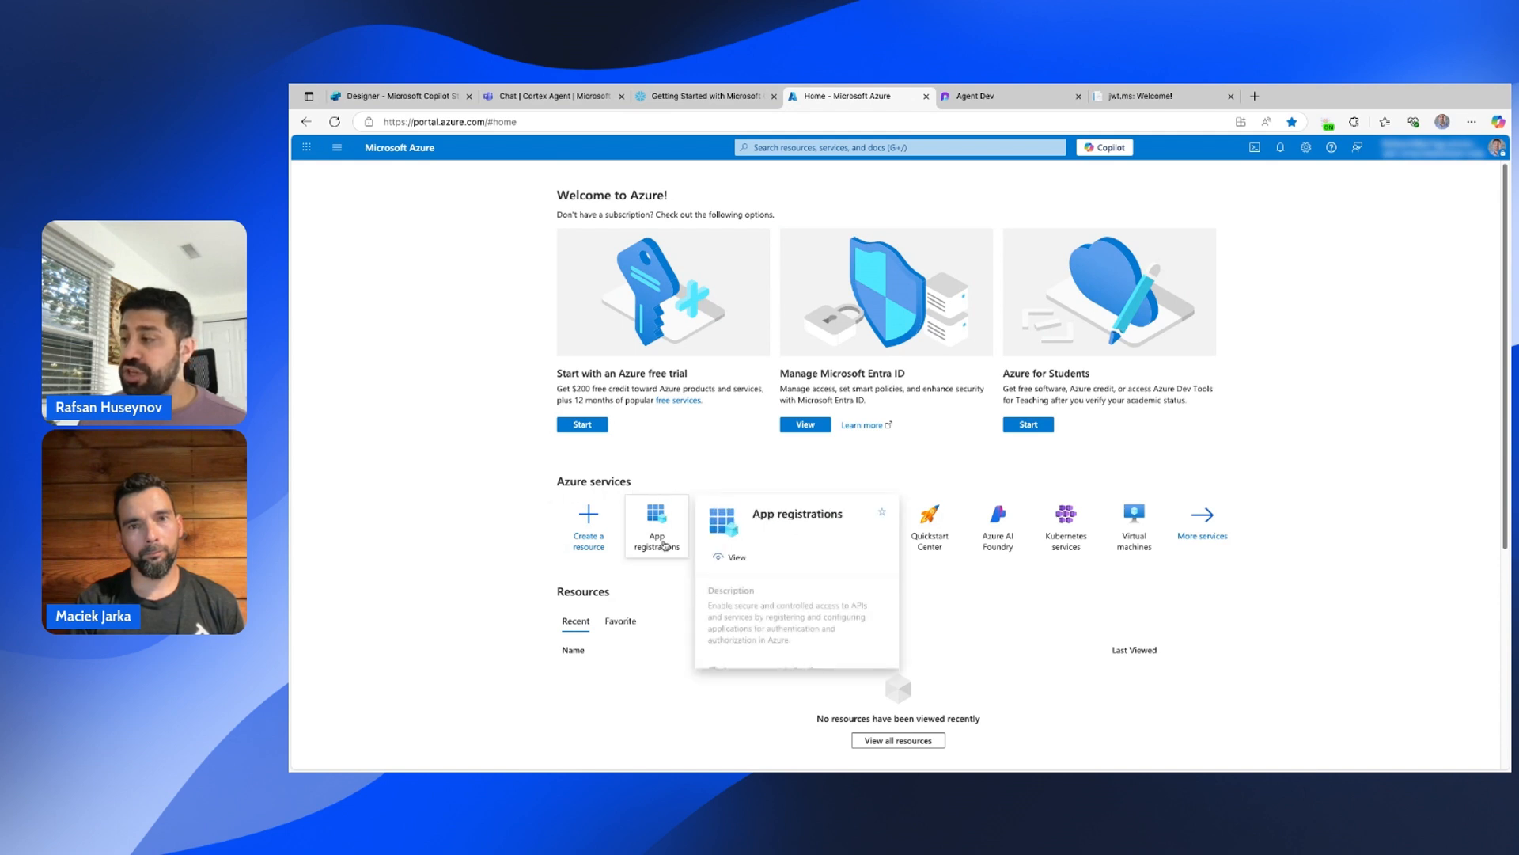
{"action": "left_click", "coordinate": [795, 148]}
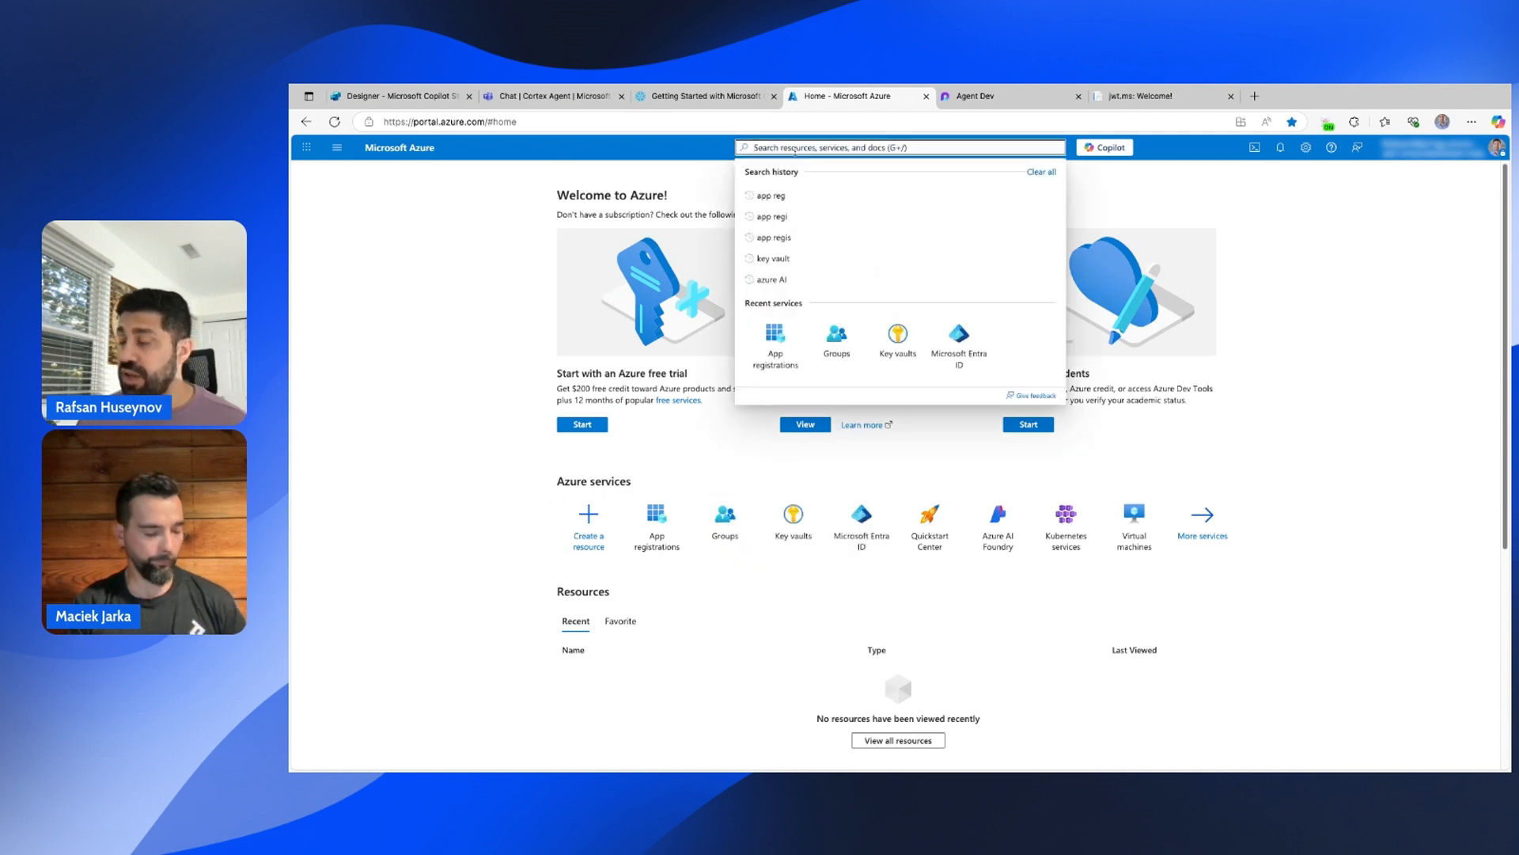
{"action": "type", "text": "app"}
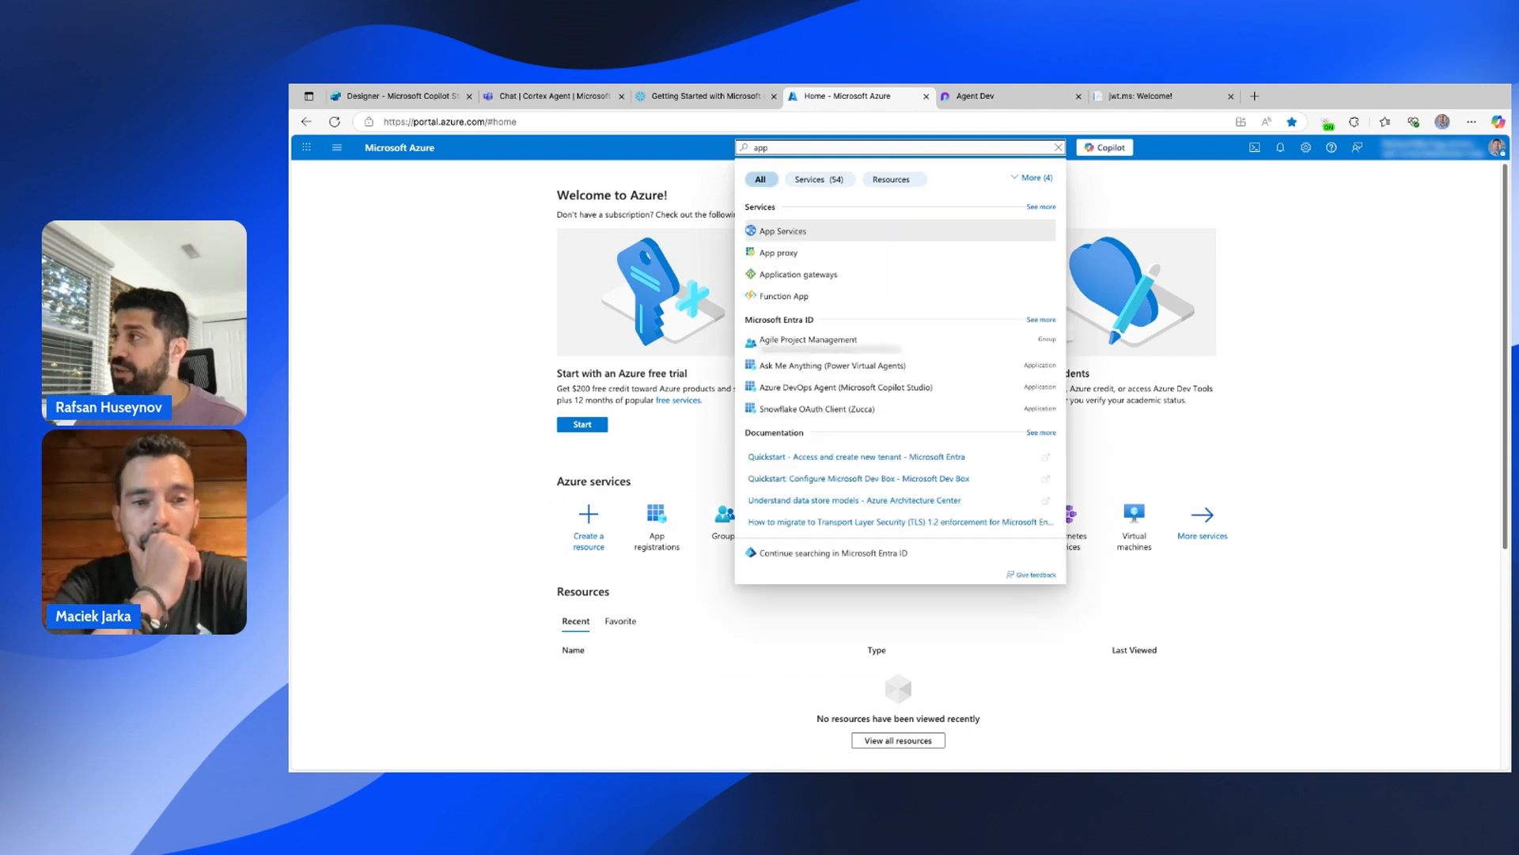
{"action": "type", "text": " reg"}
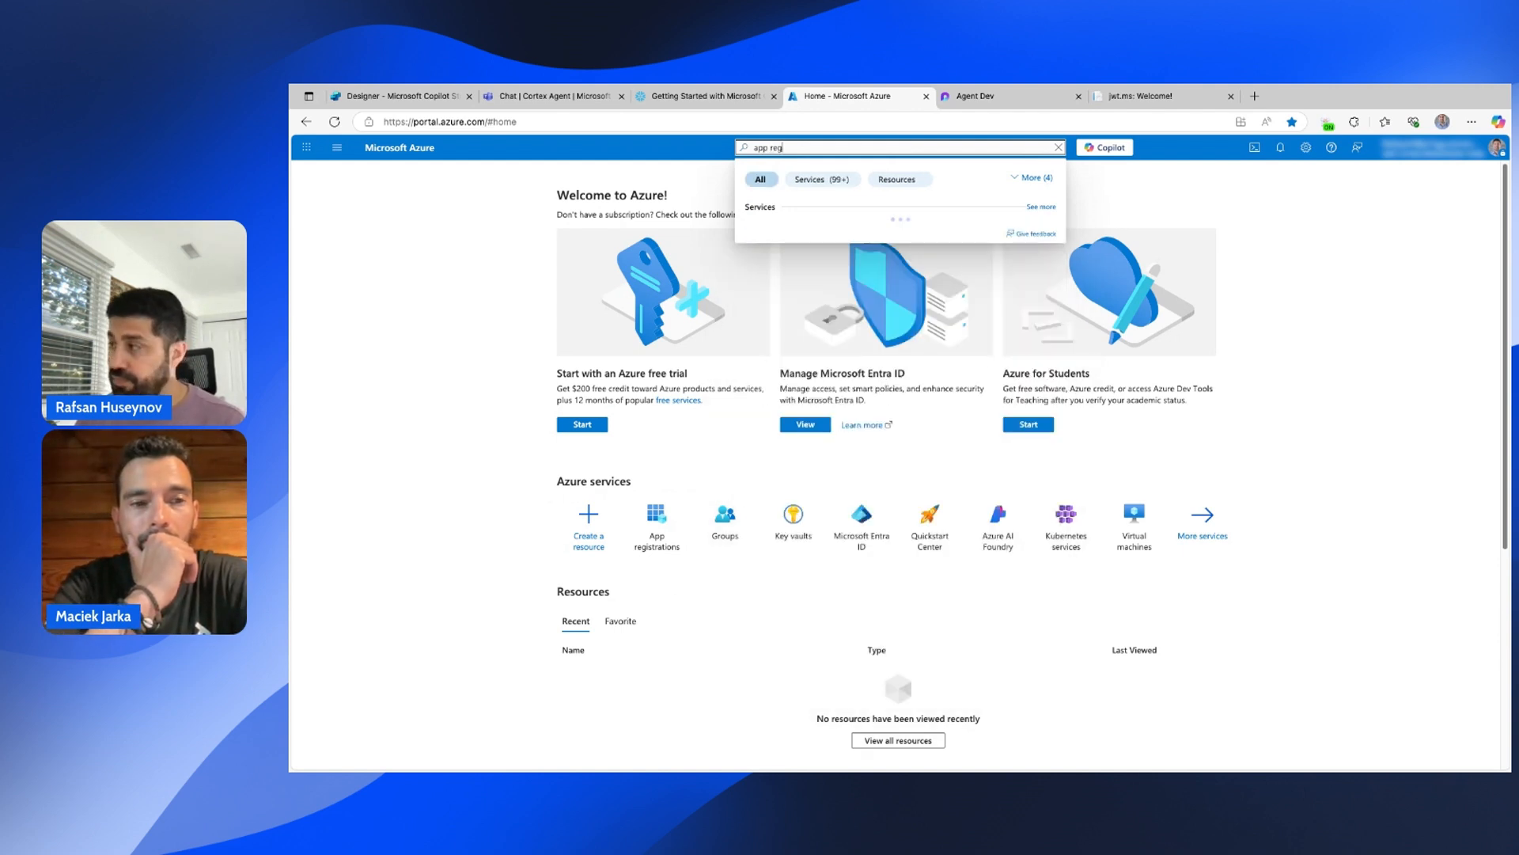
{"action": "left_click", "coordinate": [827, 240]}
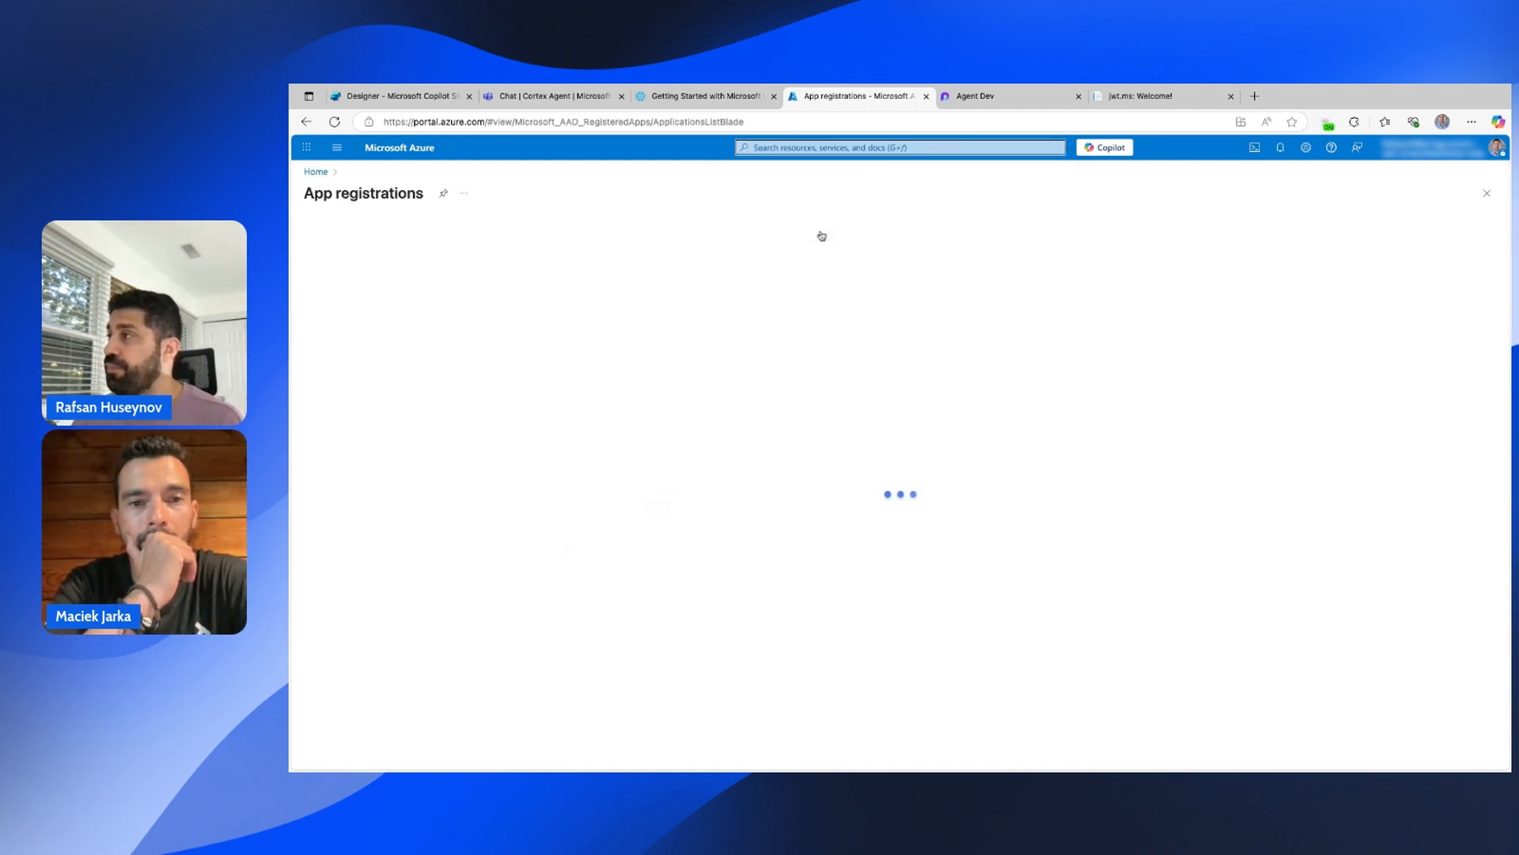
Switch the list between Owned and All applications, then start a new registration.
{"action": "left_click", "coordinate": [453, 323]}
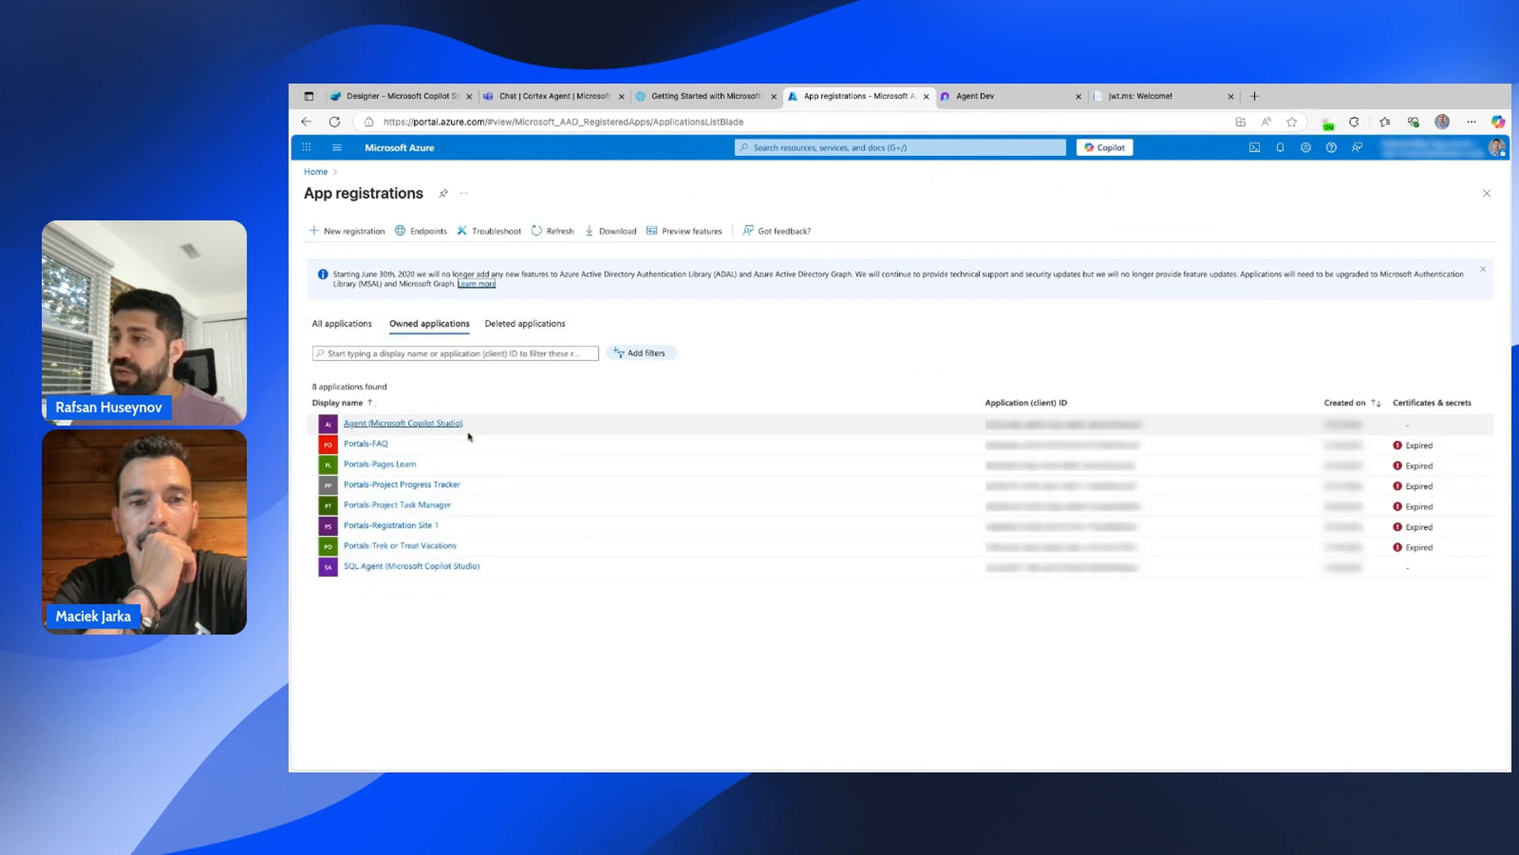
{"action": "left_click", "coordinate": [342, 323]}
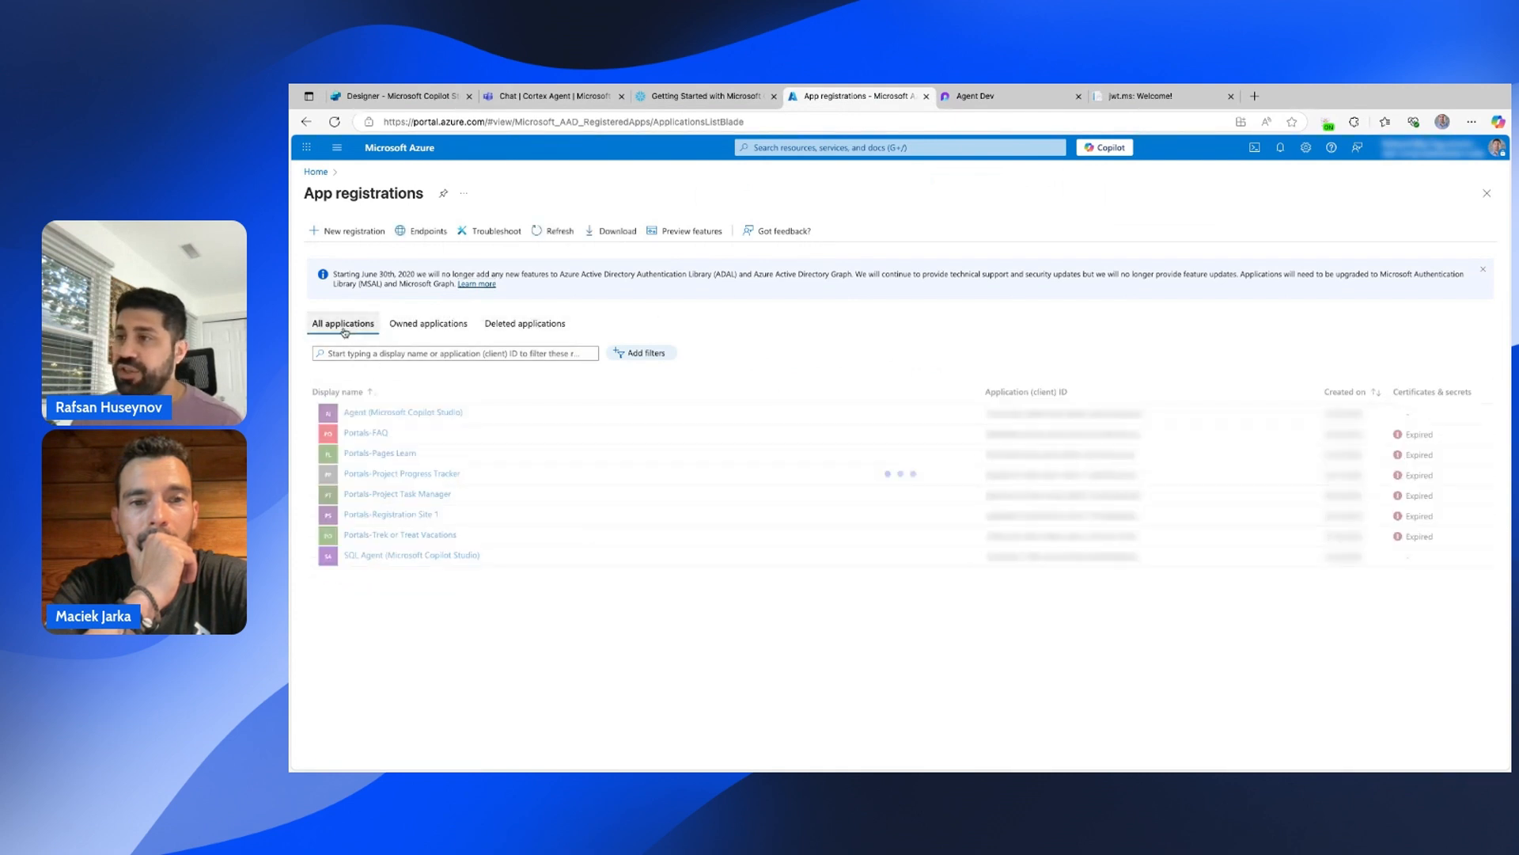
{"action": "left_click", "coordinate": [344, 234]}
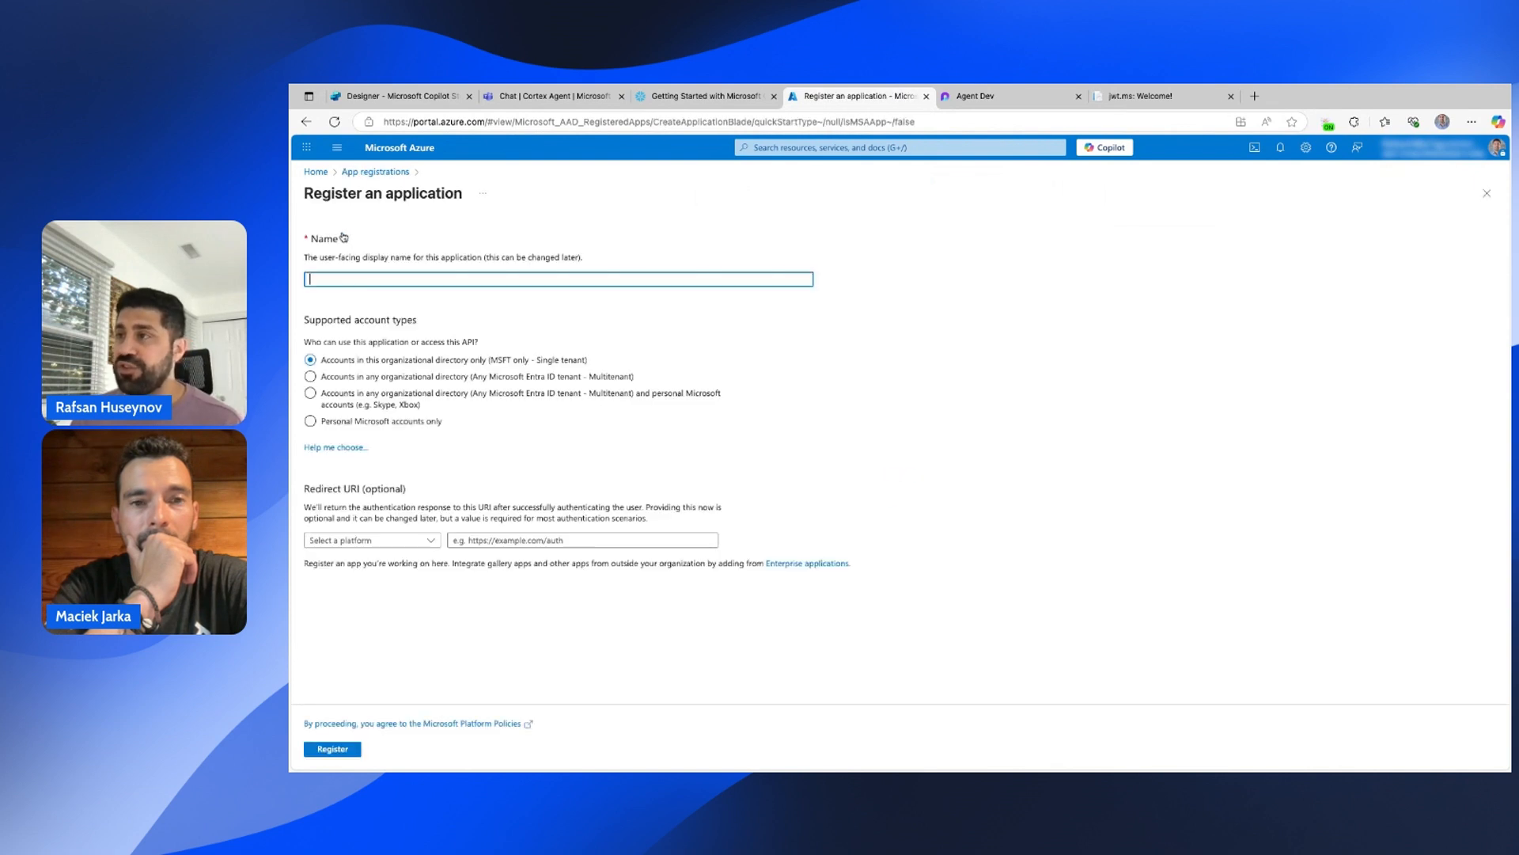
Register 'Snowflake OAuth Resources' with the owner's name appended, then go to Expose an API.
{"action": "type", "text": "Snowflak"}
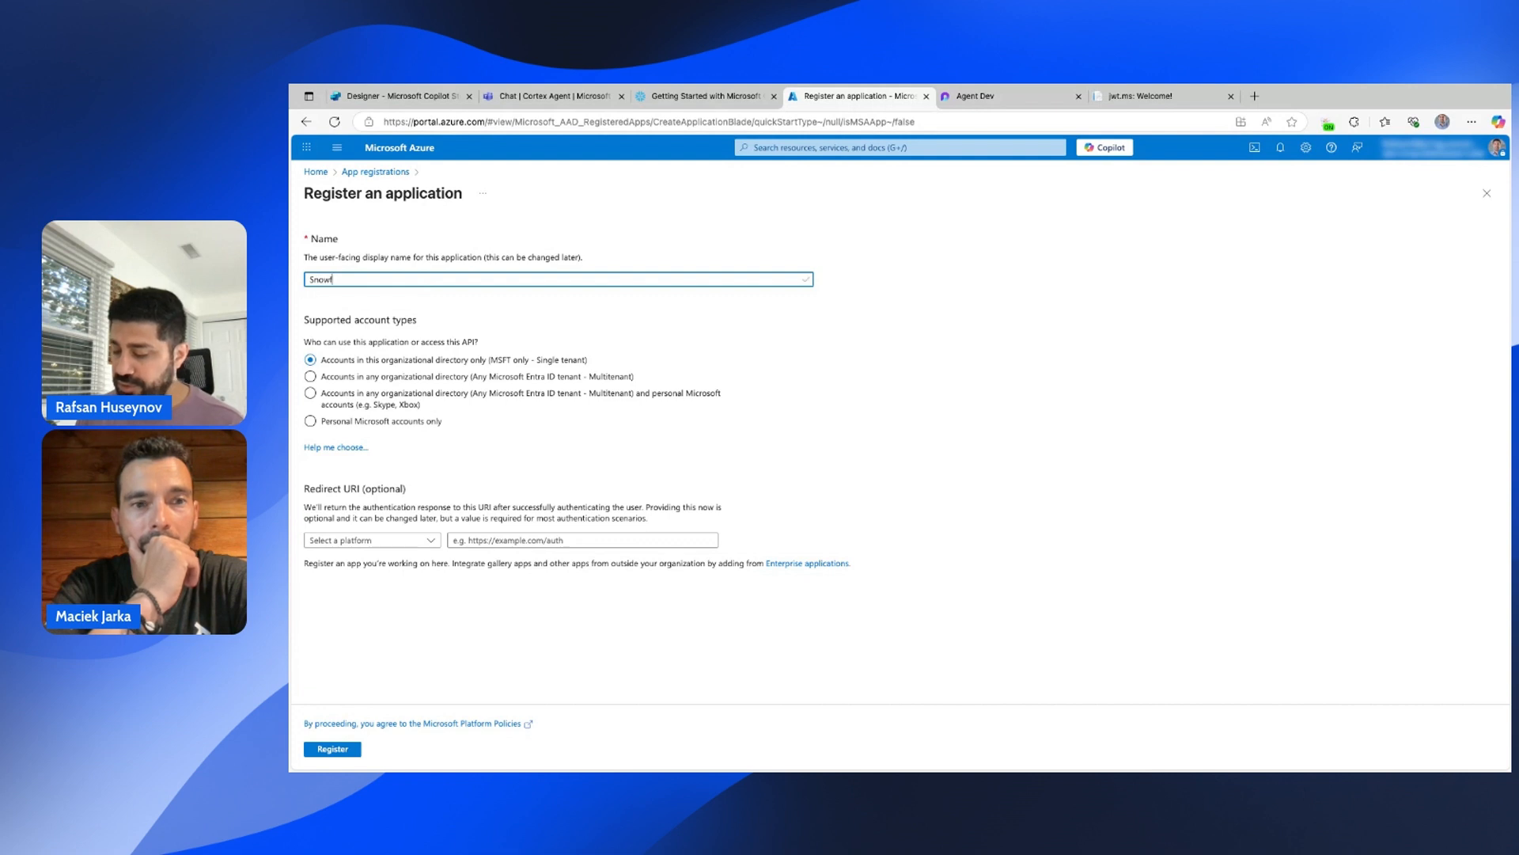
{"action": "type", "text": "e O"}
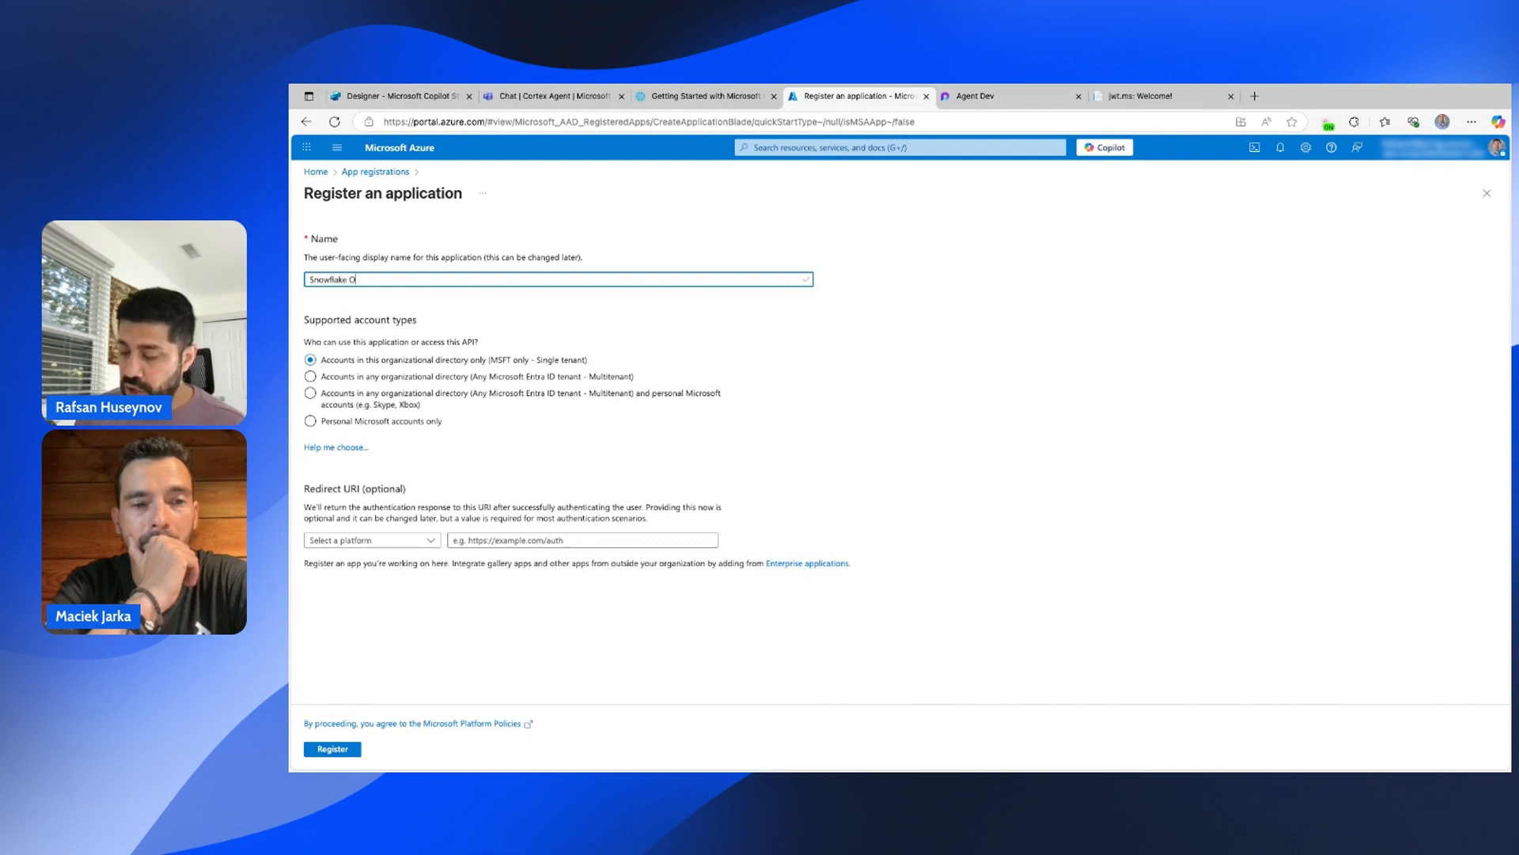
{"action": "type", "text": "Auth"}
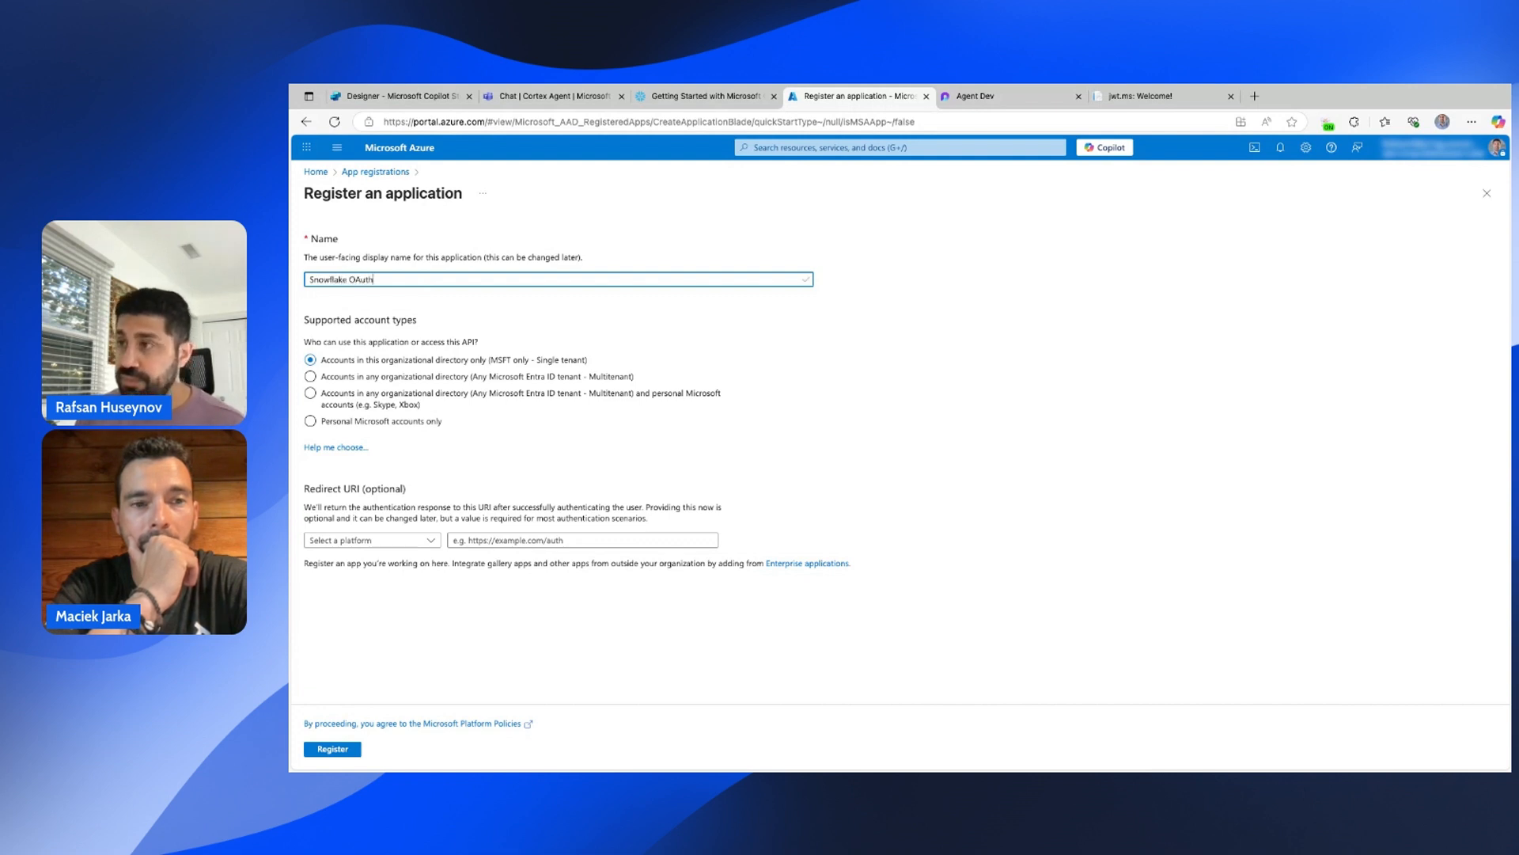
{"action": "type", "text": " Resources"}
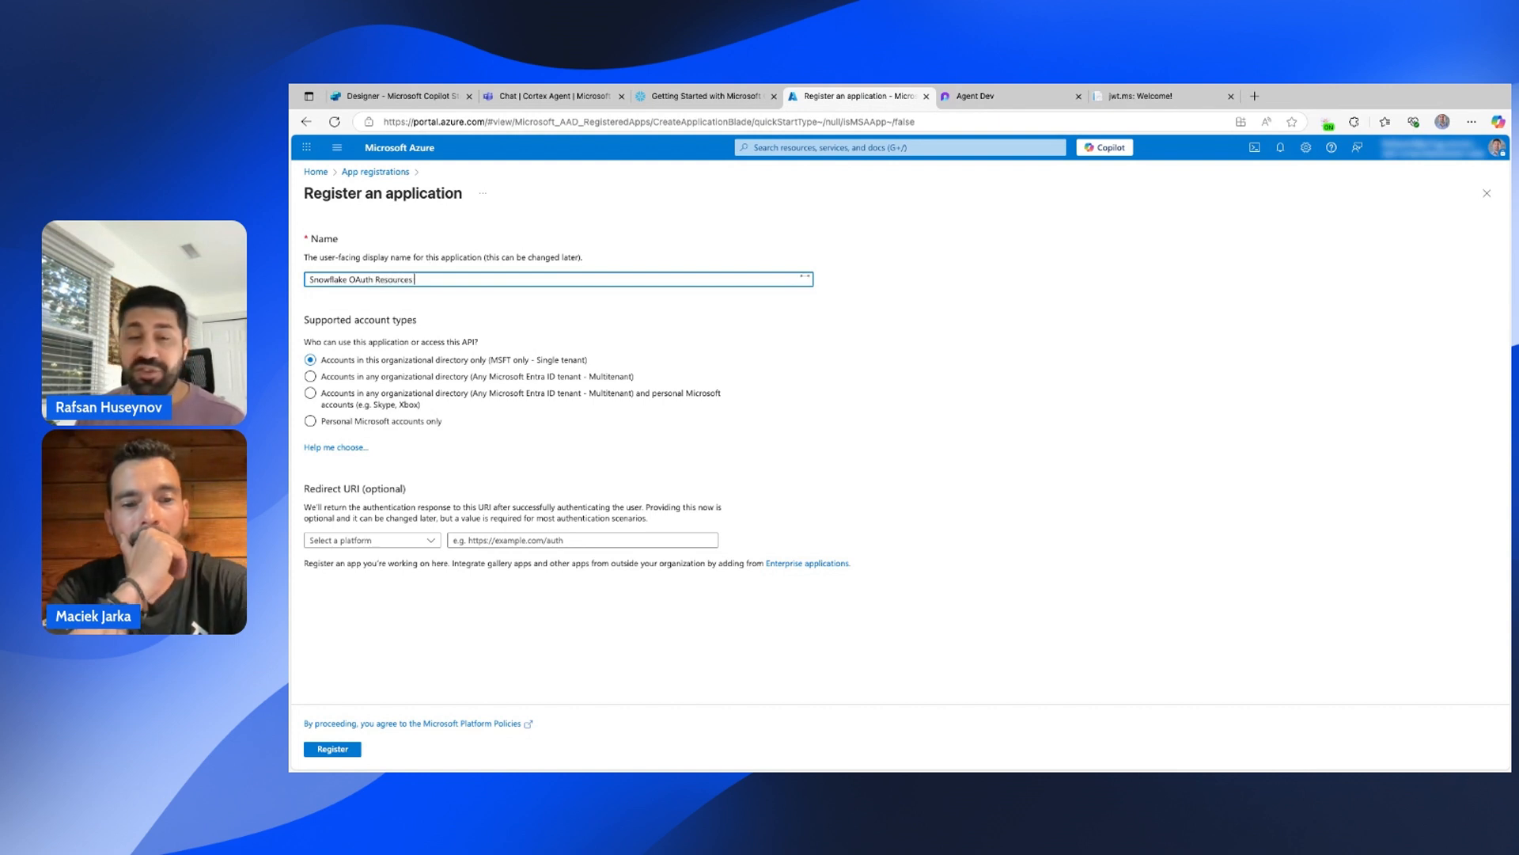
{"action": "type", "text": " ("}
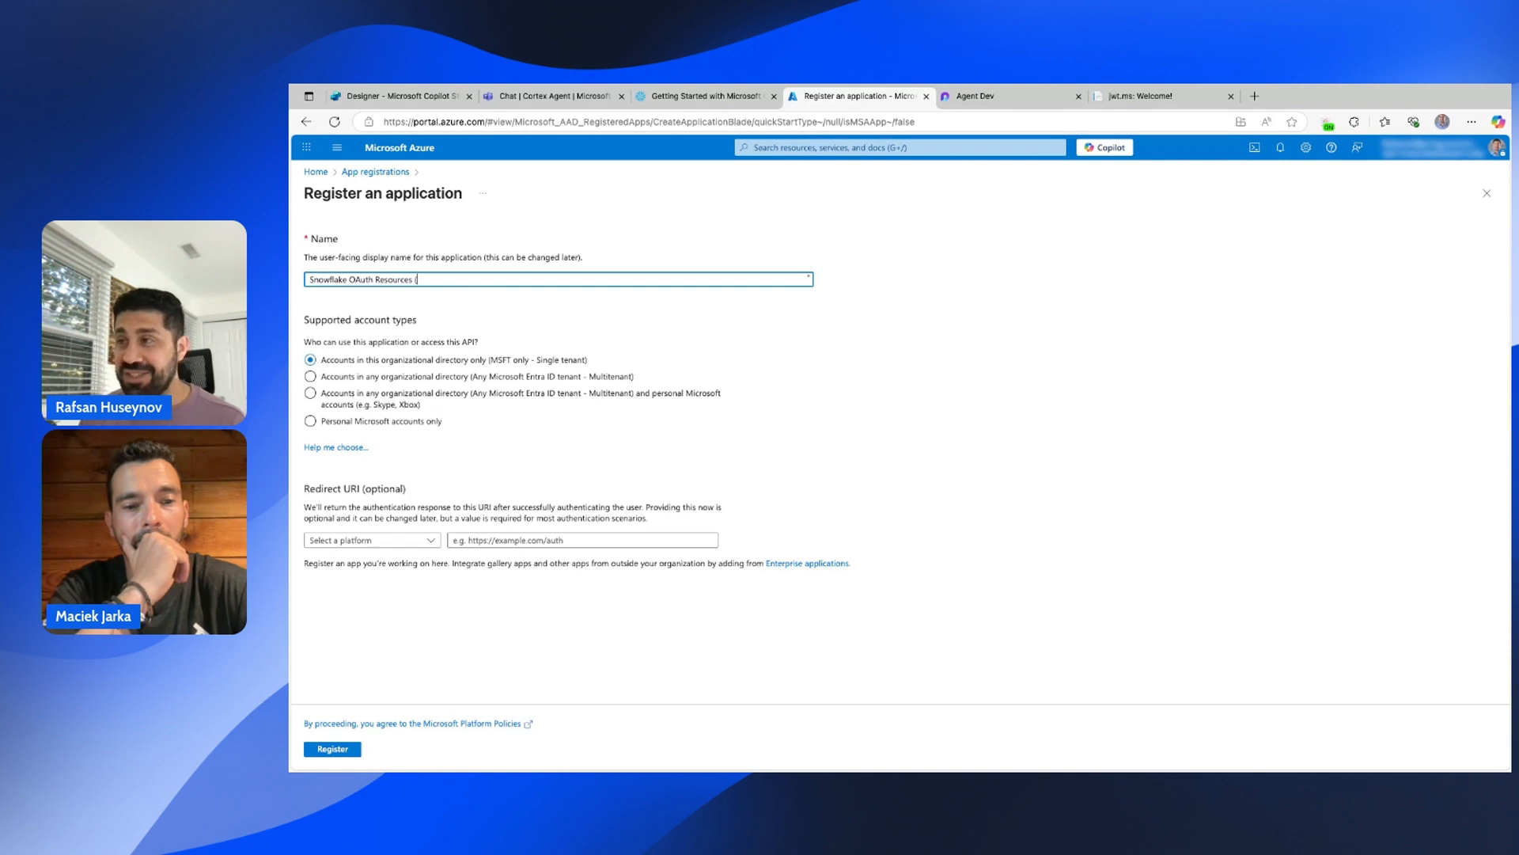
{"action": "type", "text": "Hugo"}
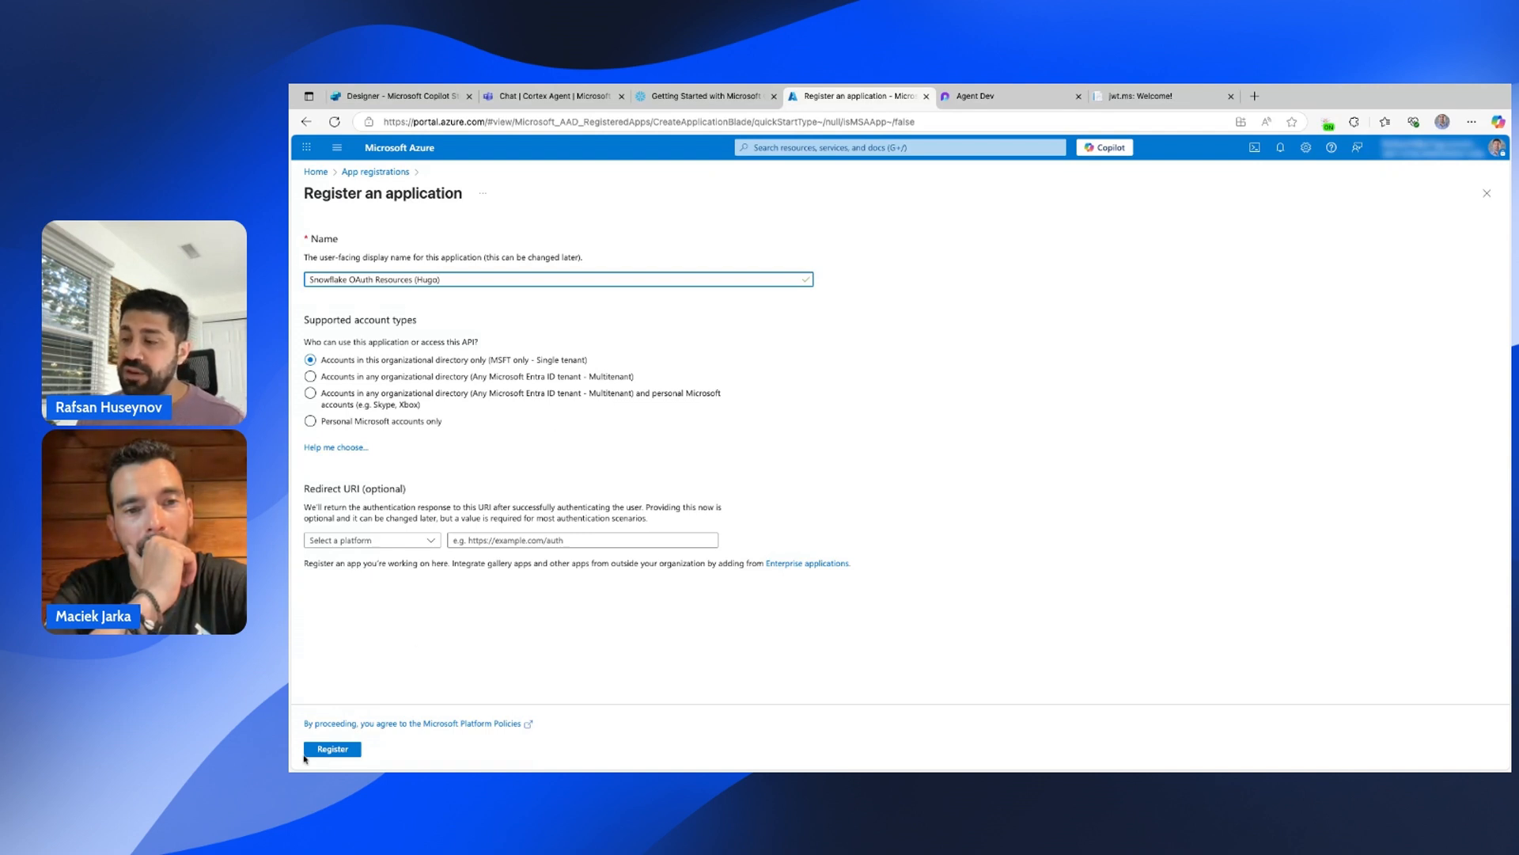
{"action": "left_click", "coordinate": [333, 749]}
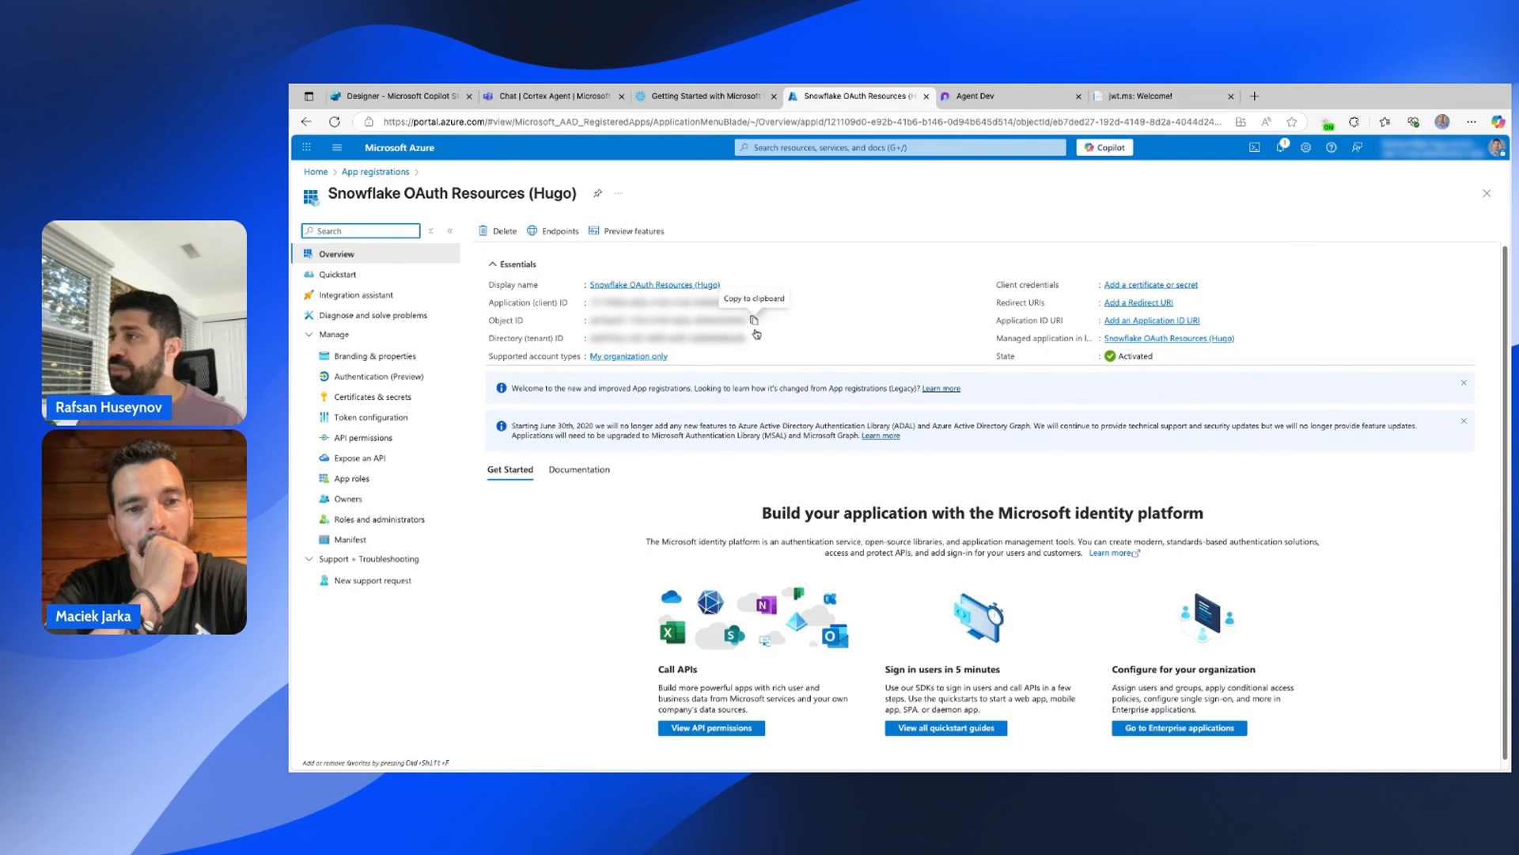
{"action": "left_click", "coordinate": [365, 467]}
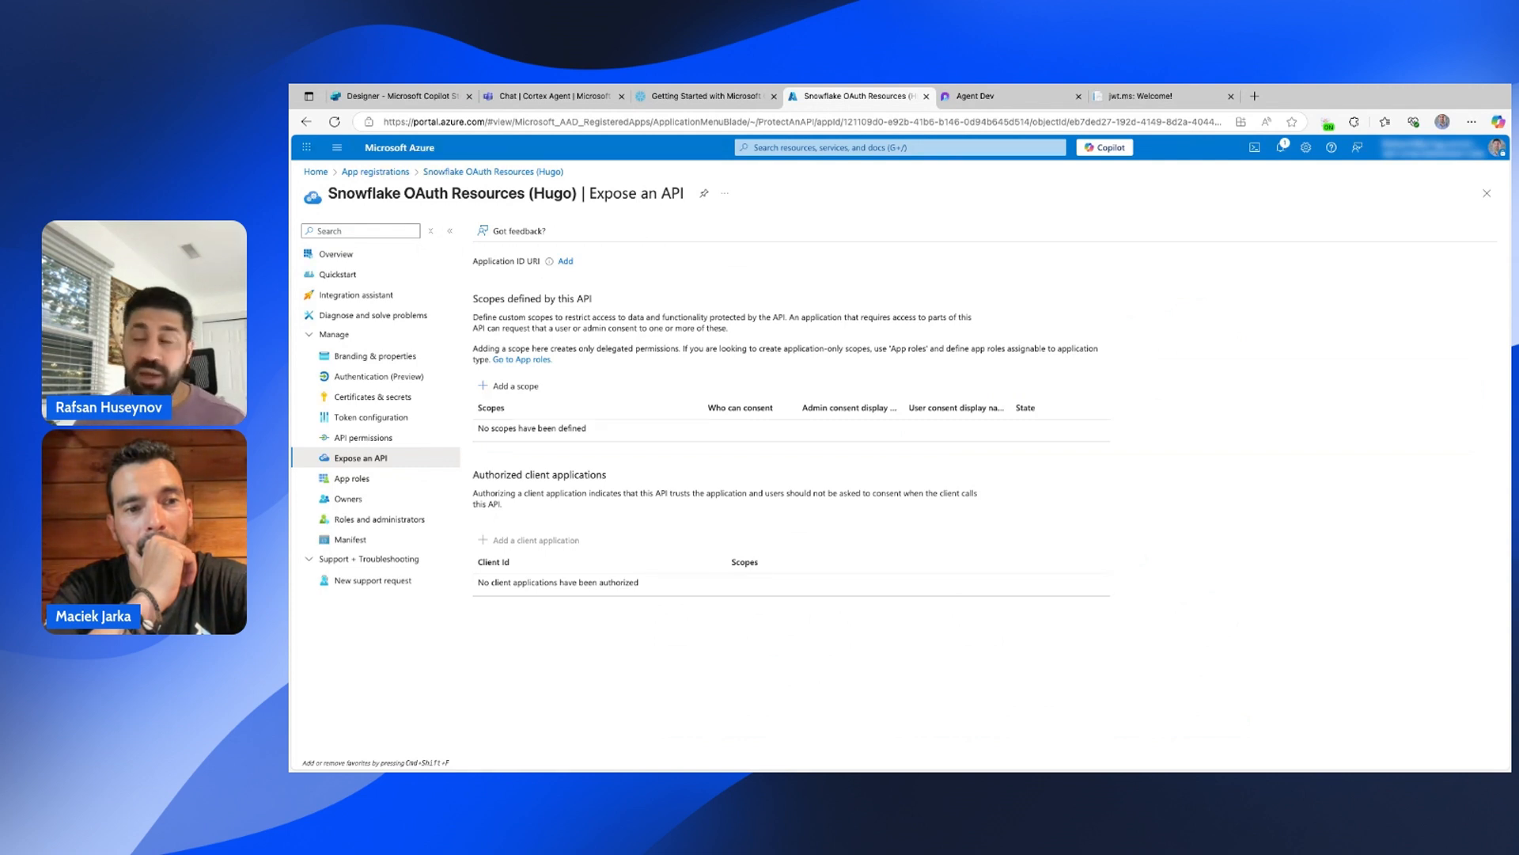
Add an application ID URI, select the proposed URI, and switch to the Agent Dev notes.
{"action": "left_click", "coordinate": [566, 261]}
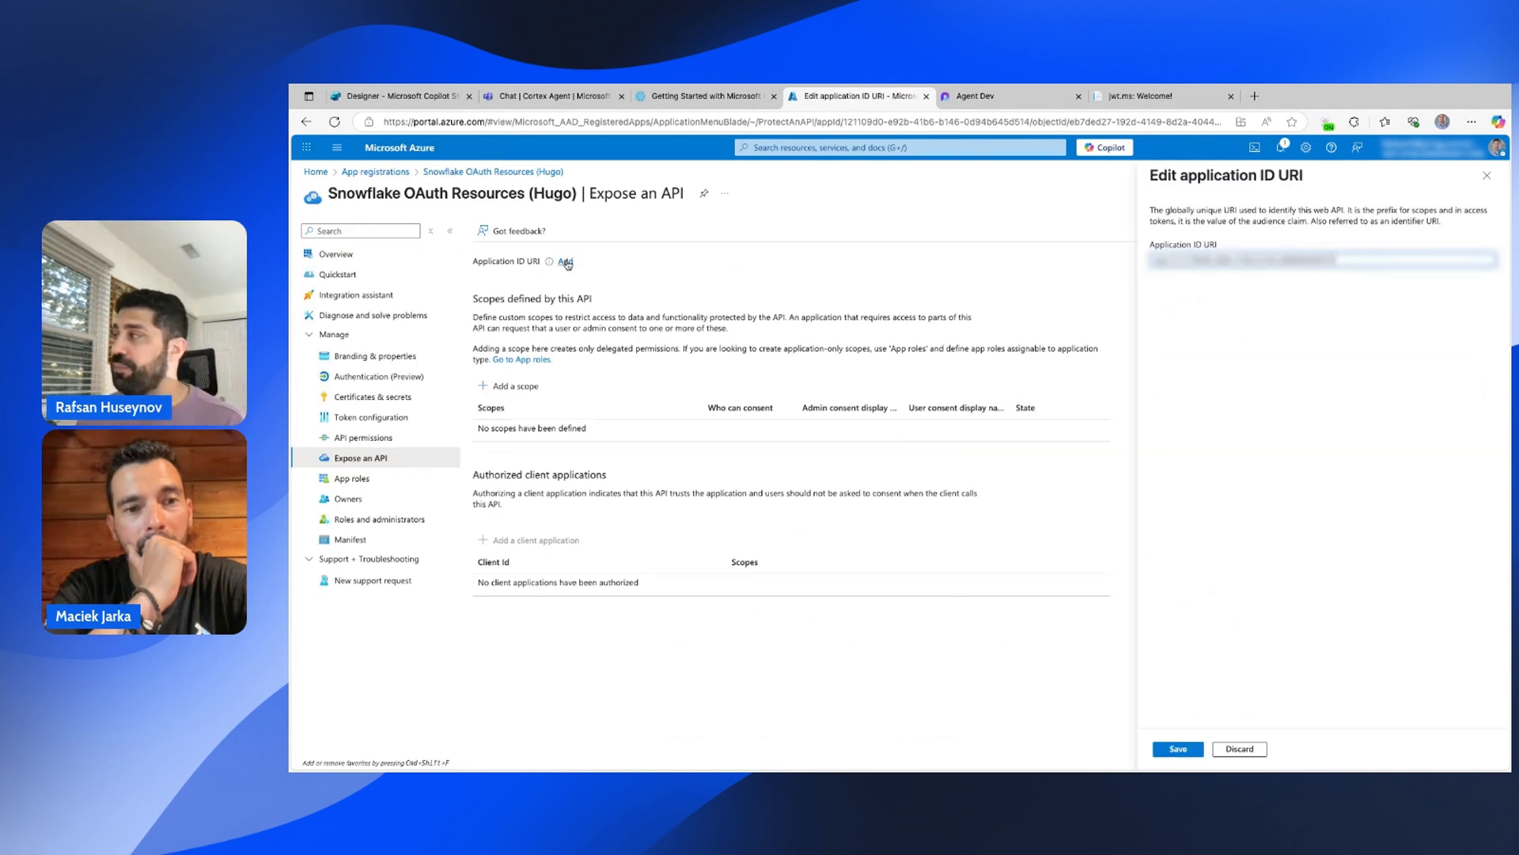
{"action": "key", "text": "shift+alt+Left"}
{"action": "key", "text": "shift+alt+Left"}
{"action": "key", "text": "shift+alt+Left"}
{"action": "key", "text": "shift+alt+Left"}
{"action": "key", "text": "shift+alt+Left"}
{"action": "triple_click", "coordinate": [1366, 260]}
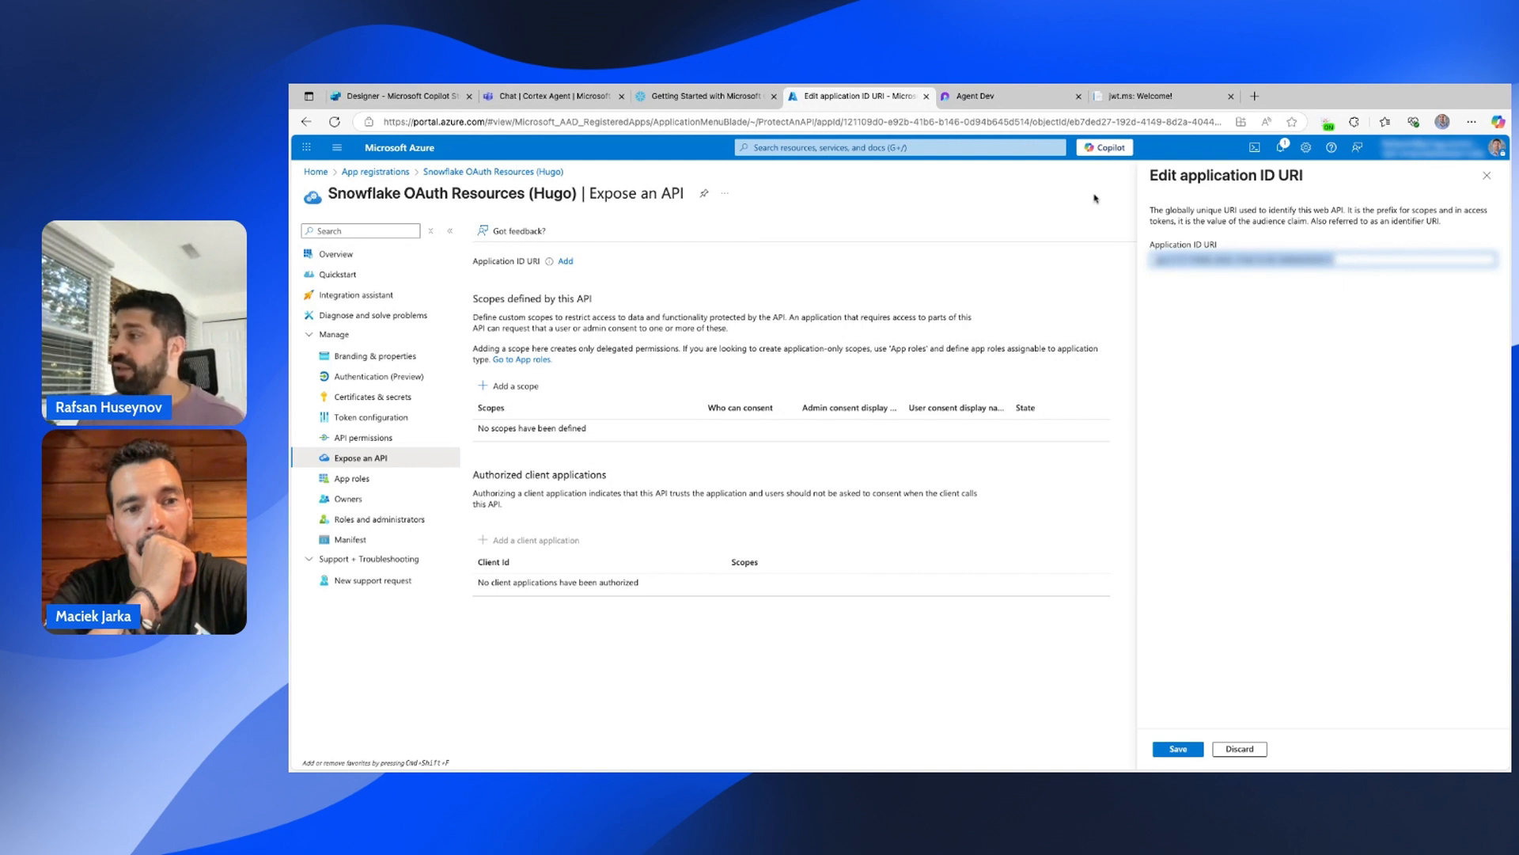
{"action": "key", "text": "ctrl+Tab"}
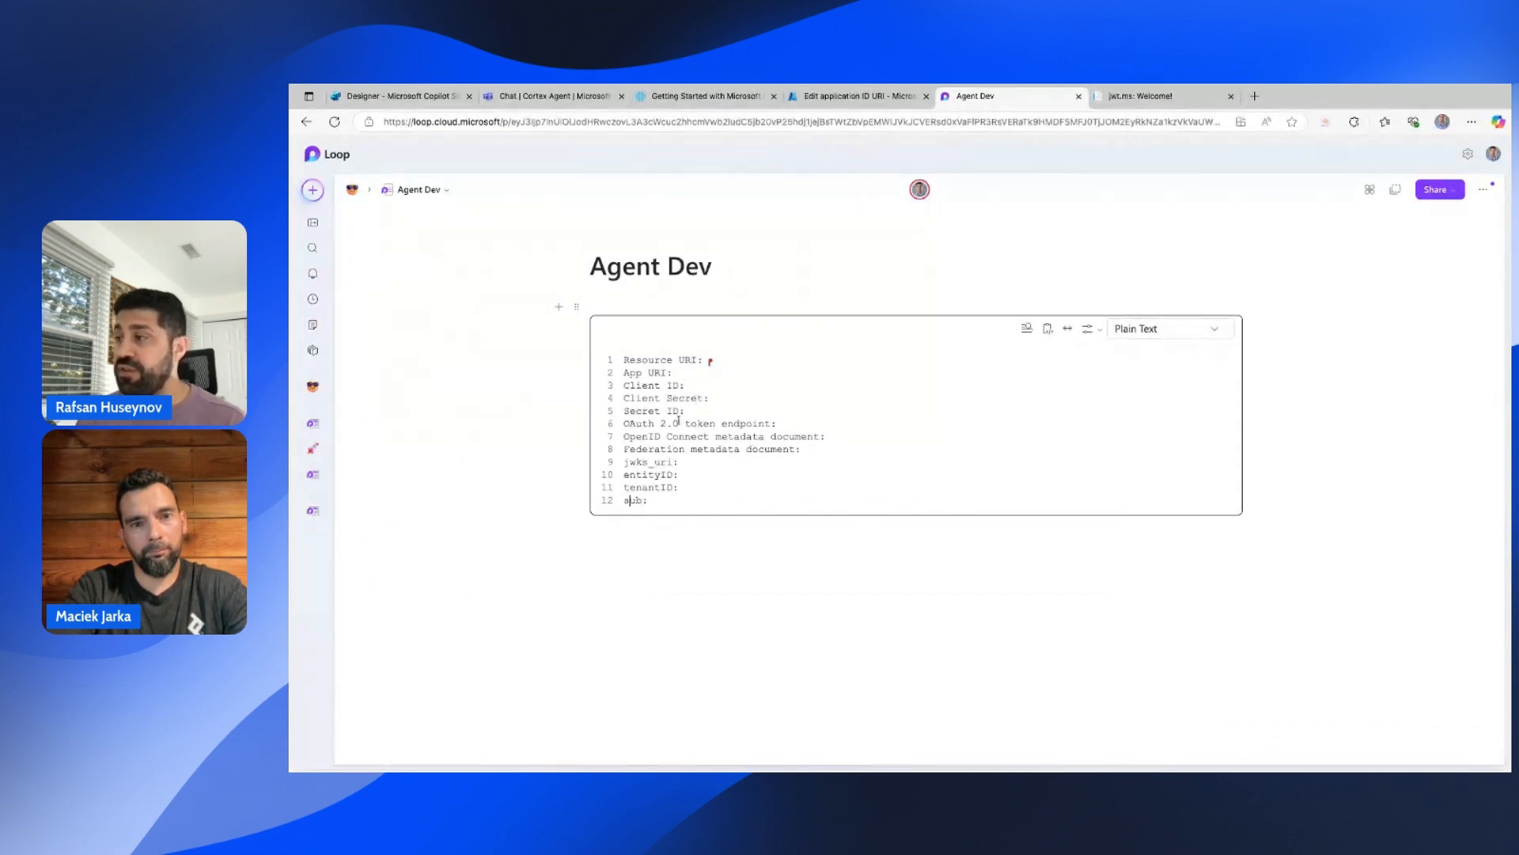
Review the token endpoint, metadata and sub fields in Agent Dev, then return to Azure.
{"action": "left_click_drag", "start_coordinate": [627, 424], "coordinate": [795, 448]}
{"action": "left_click", "coordinate": [672, 498]}
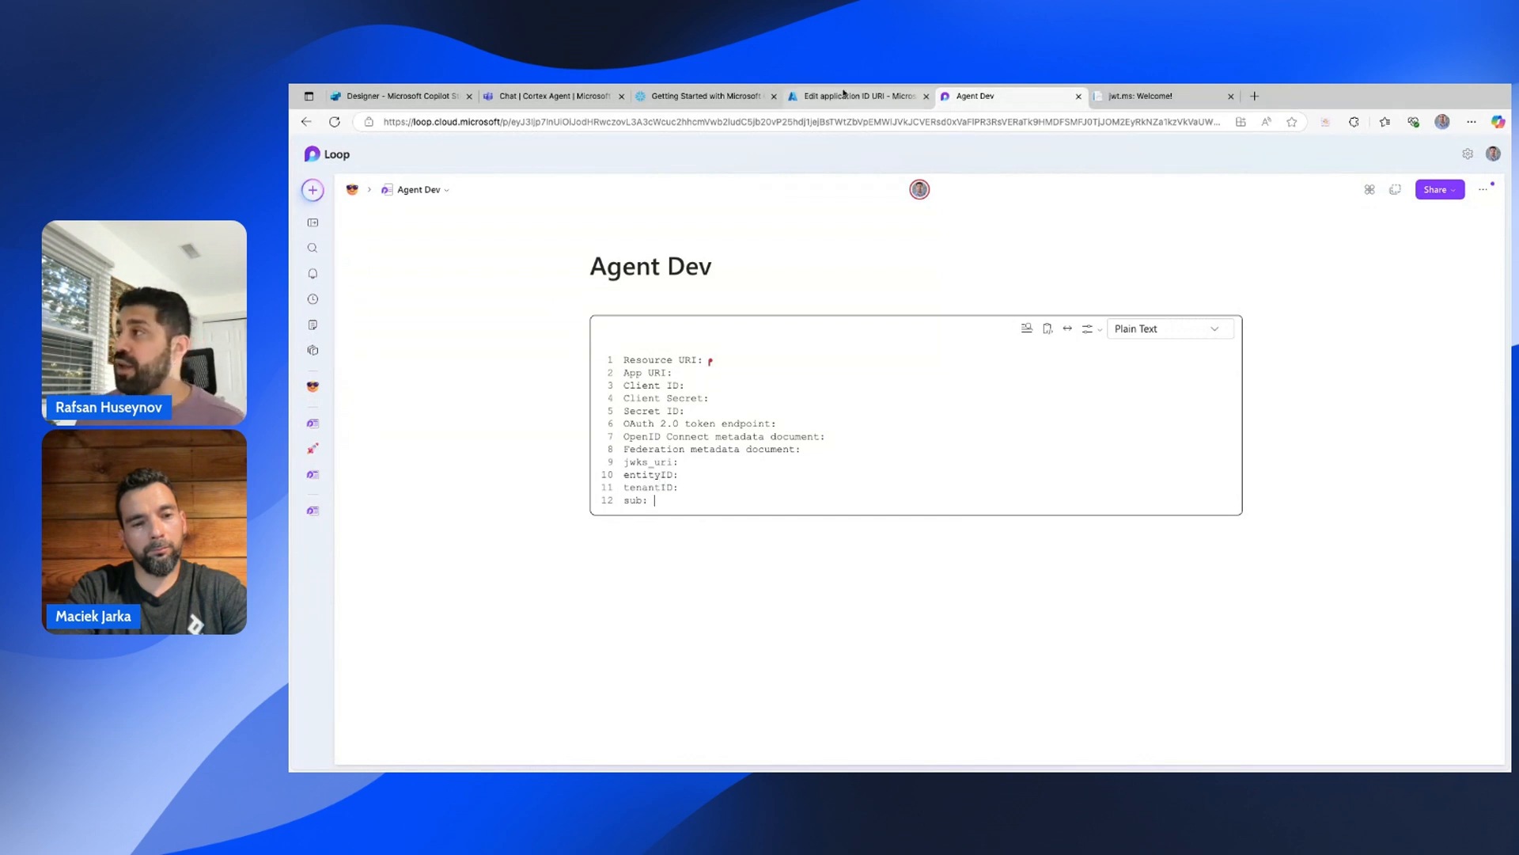
{"action": "left_click", "coordinate": [843, 93]}
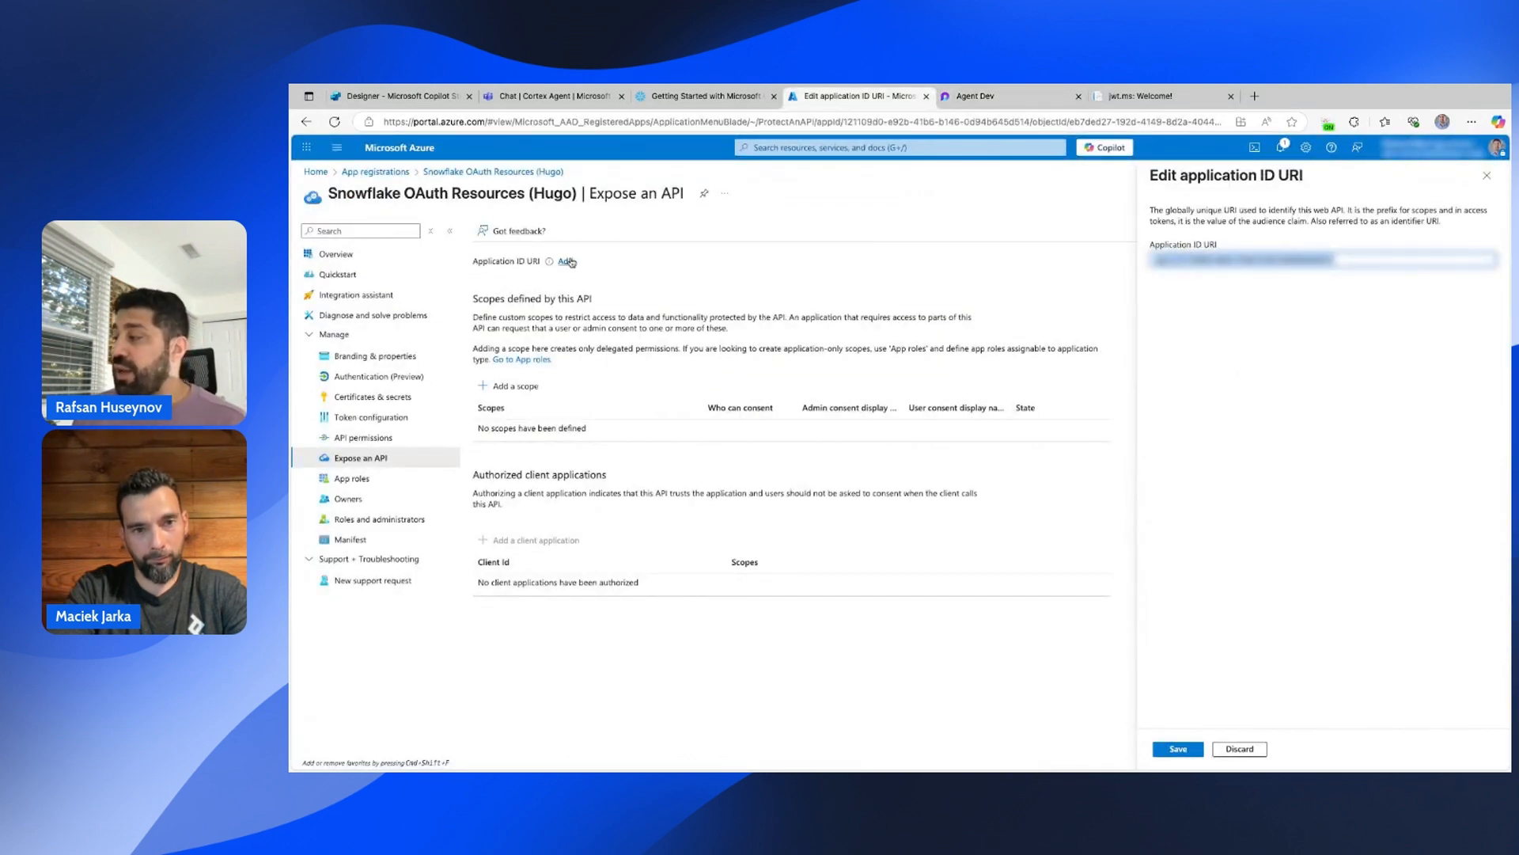
Save the application ID URI and open the app's manifest.
{"action": "left_click", "coordinate": [1180, 749]}
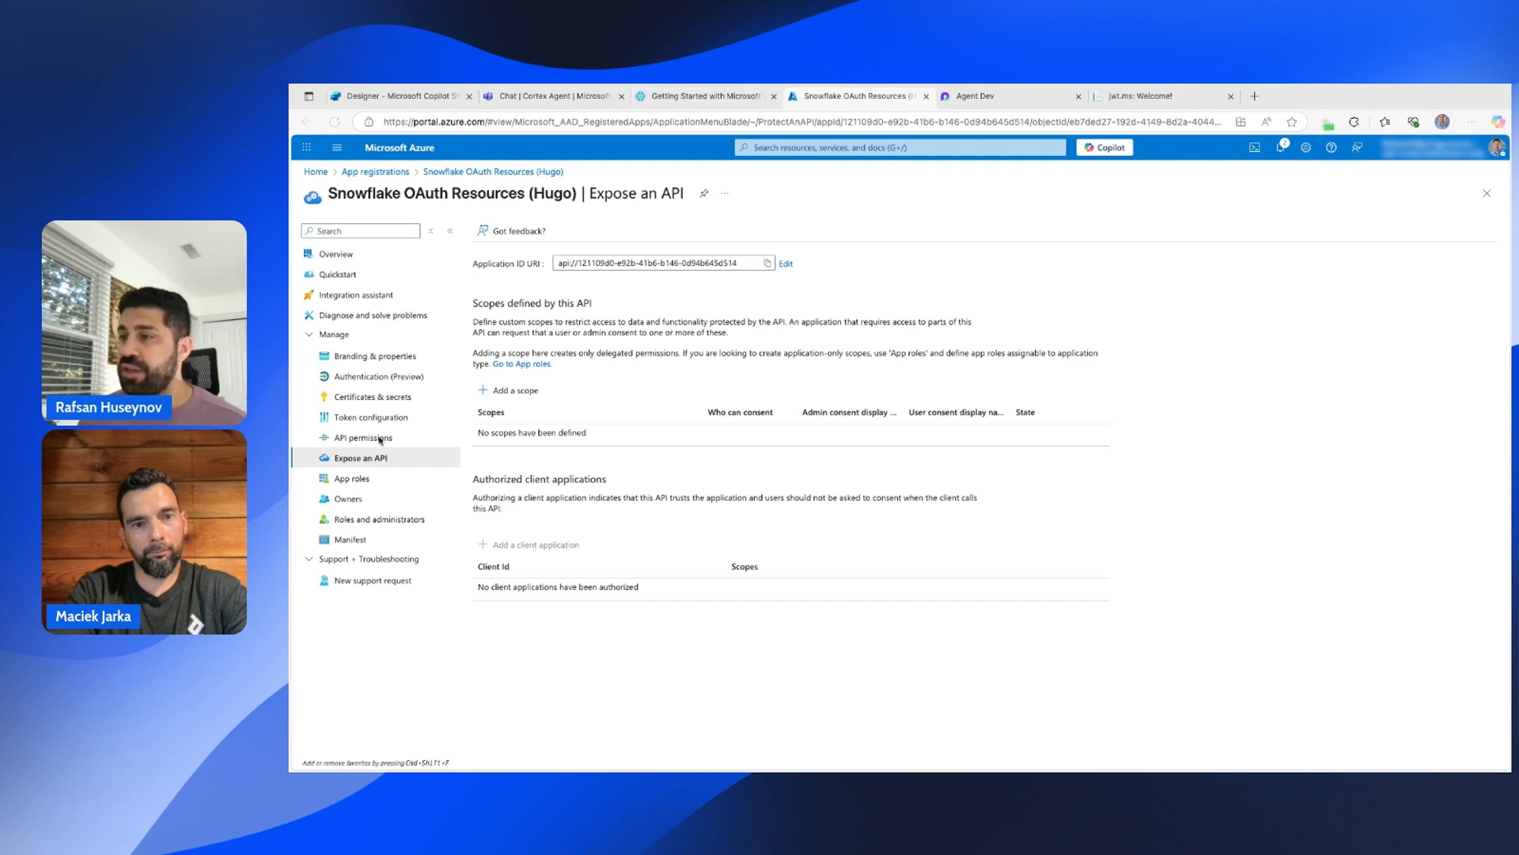
{"action": "left_click", "coordinate": [353, 540]}
{"action": "left_click", "coordinate": [353, 540]}
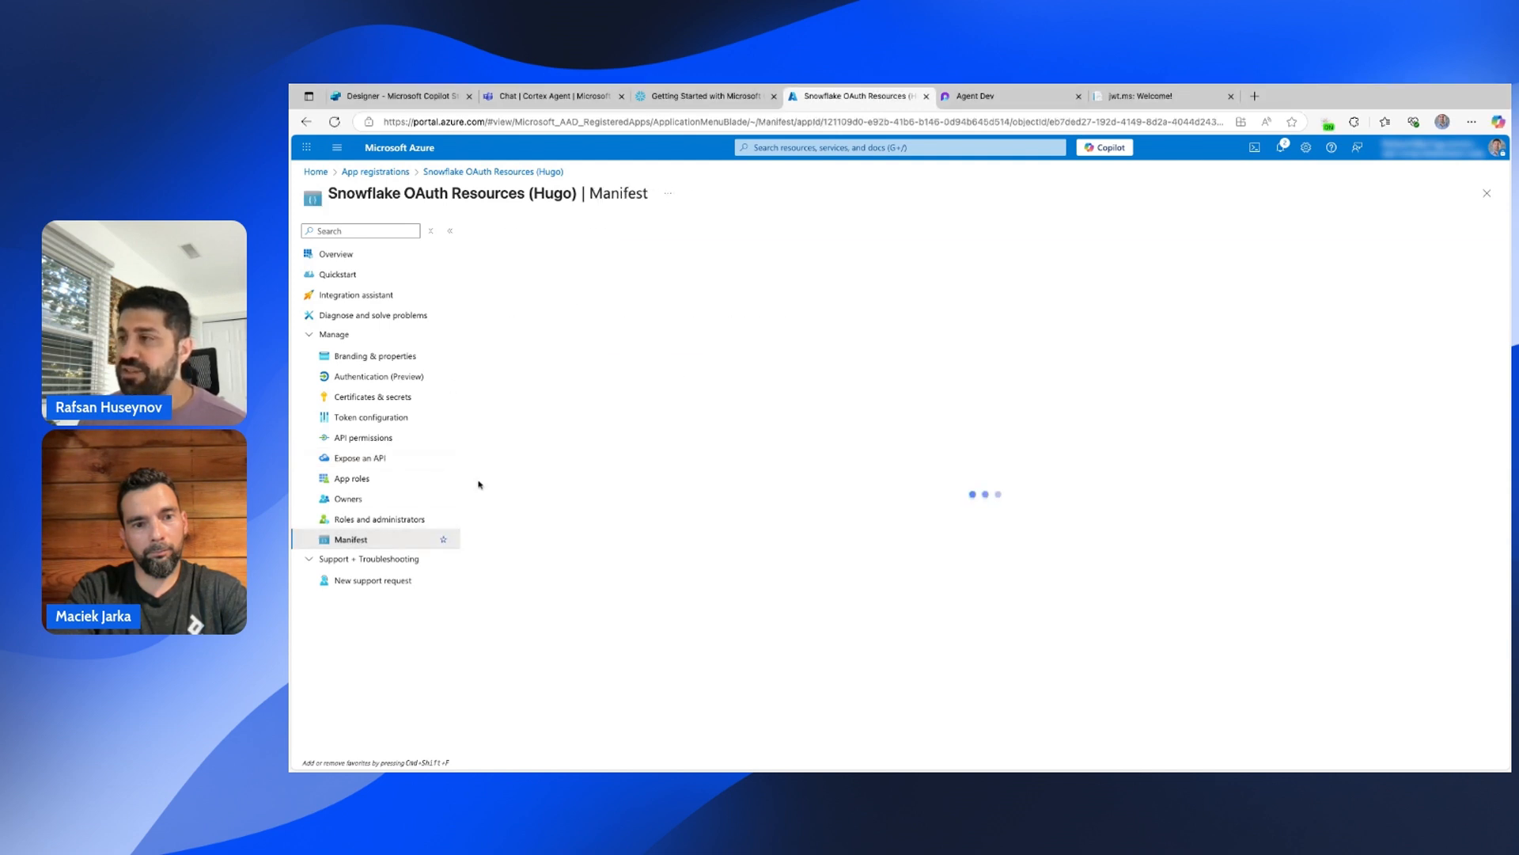
Paste an Analyst app role with value session:role:analyst into the empty appRoles list.
{"action": "scroll", "coordinate": [710, 523], "scroll_direction": "down", "scroll_amount": 6}
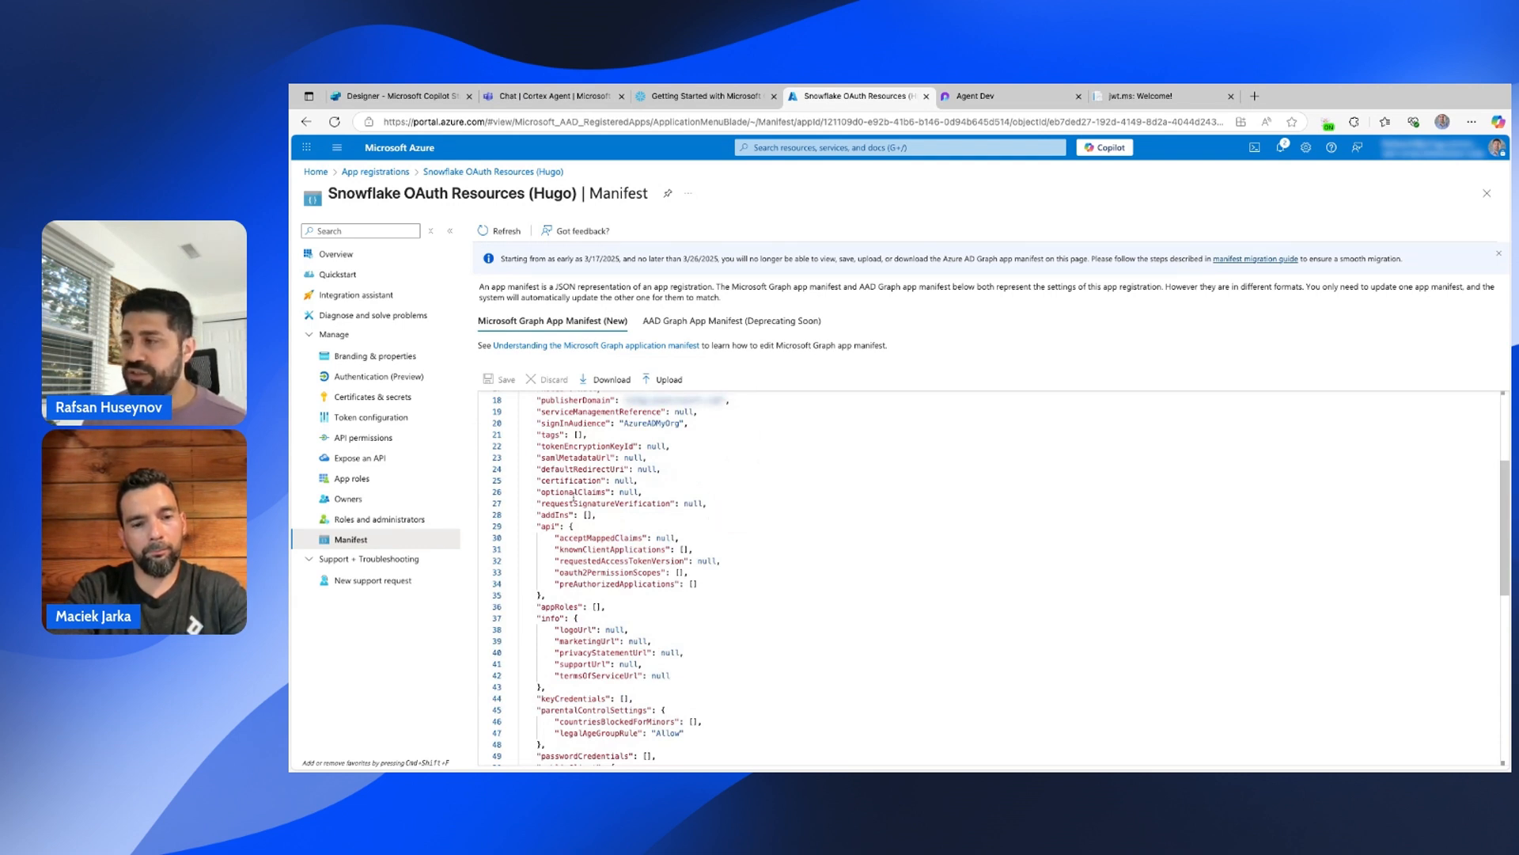
{"action": "scroll", "coordinate": [533, 515], "scroll_direction": "down", "scroll_amount": 3}
{"action": "left_click_drag", "start_coordinate": [538, 510], "coordinate": [587, 511]}
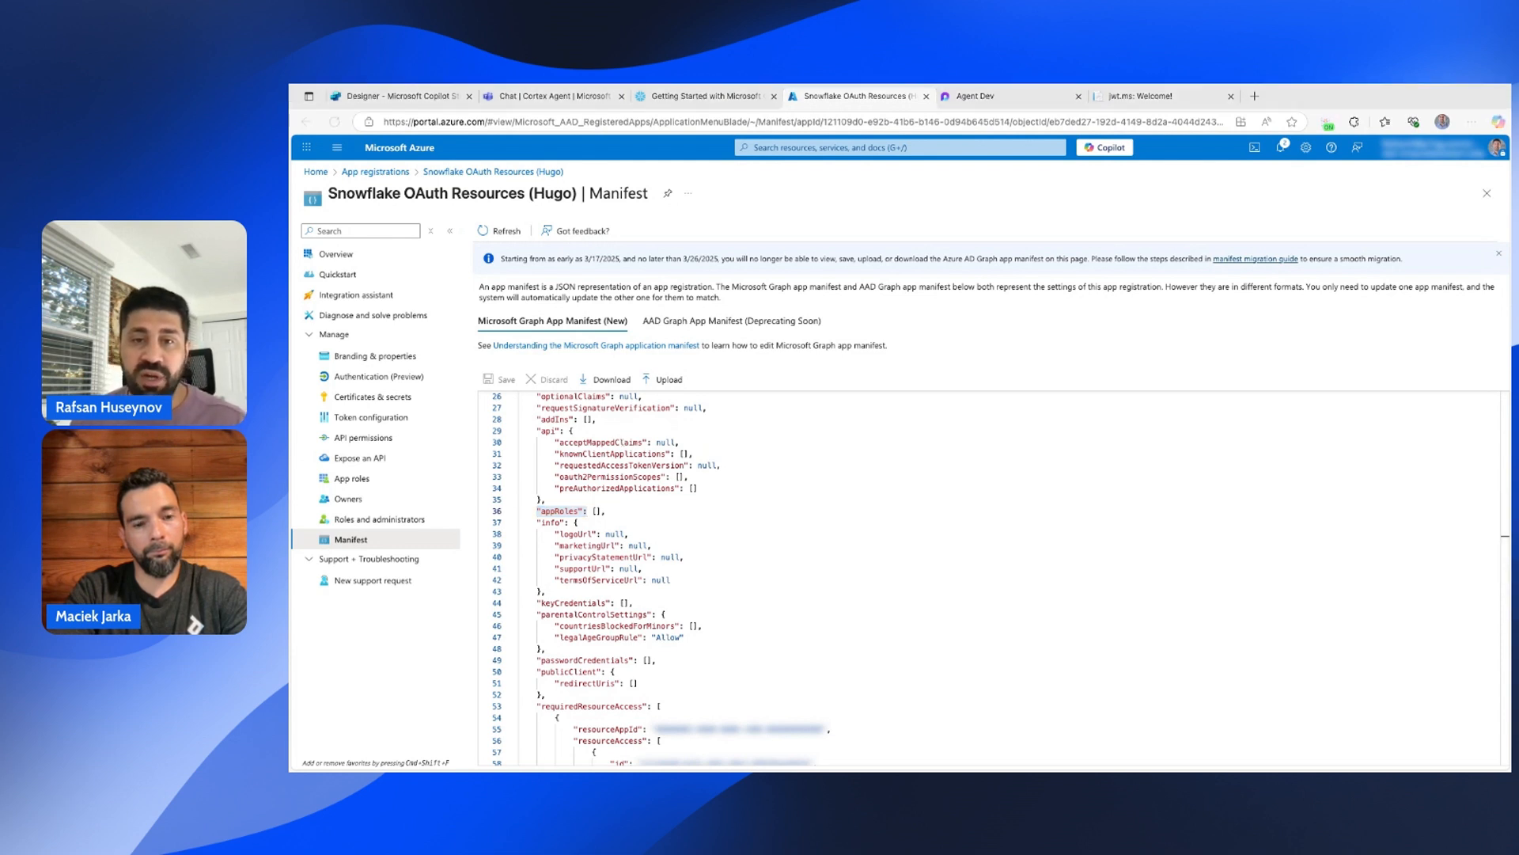
{"action": "left_click", "coordinate": [596, 511]}
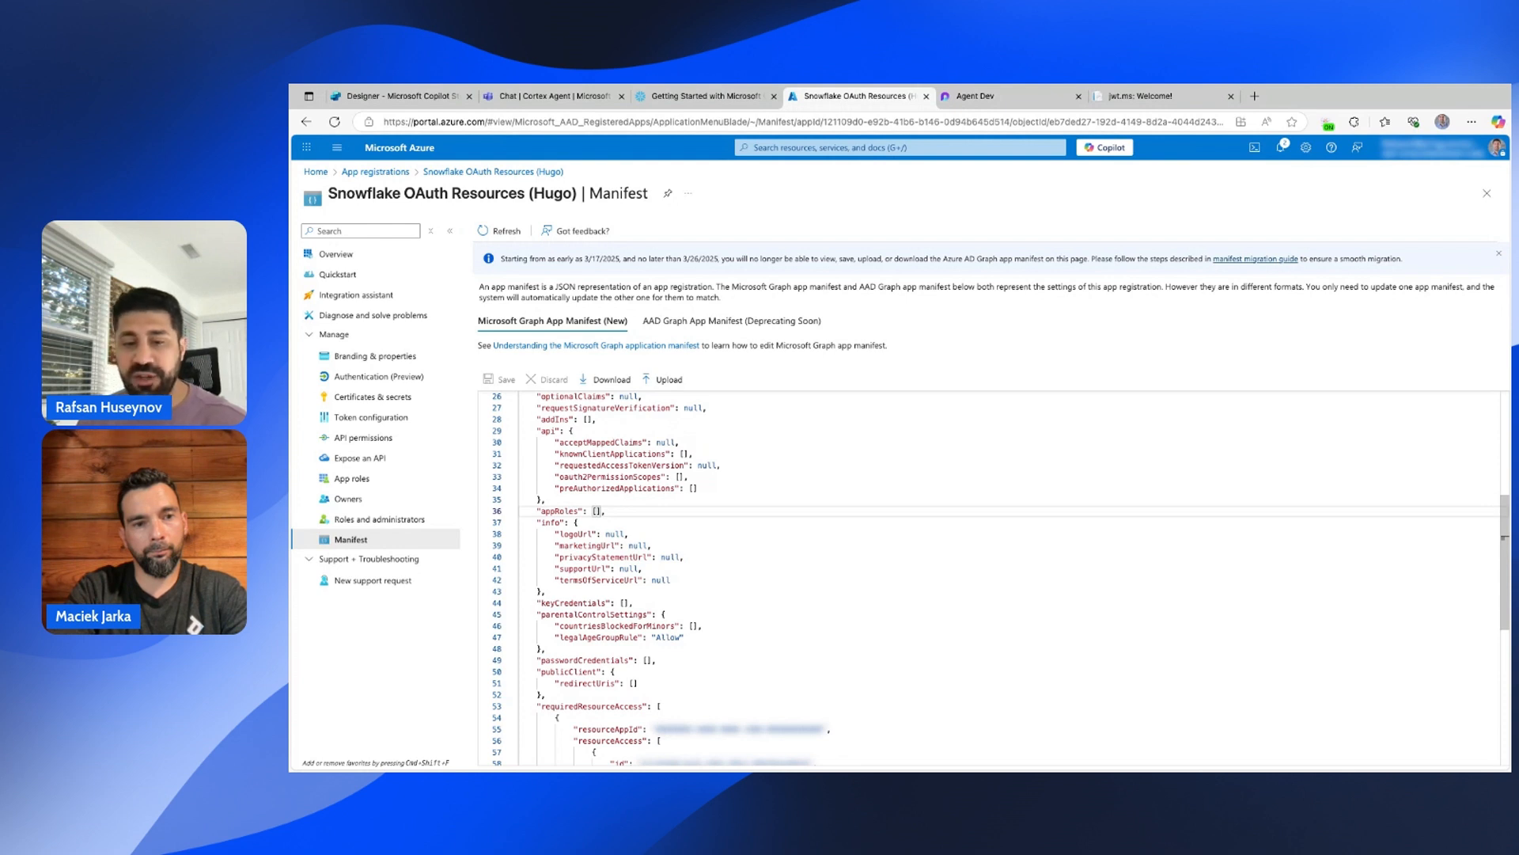
{"action": "key", "text": "ctrl+v"}
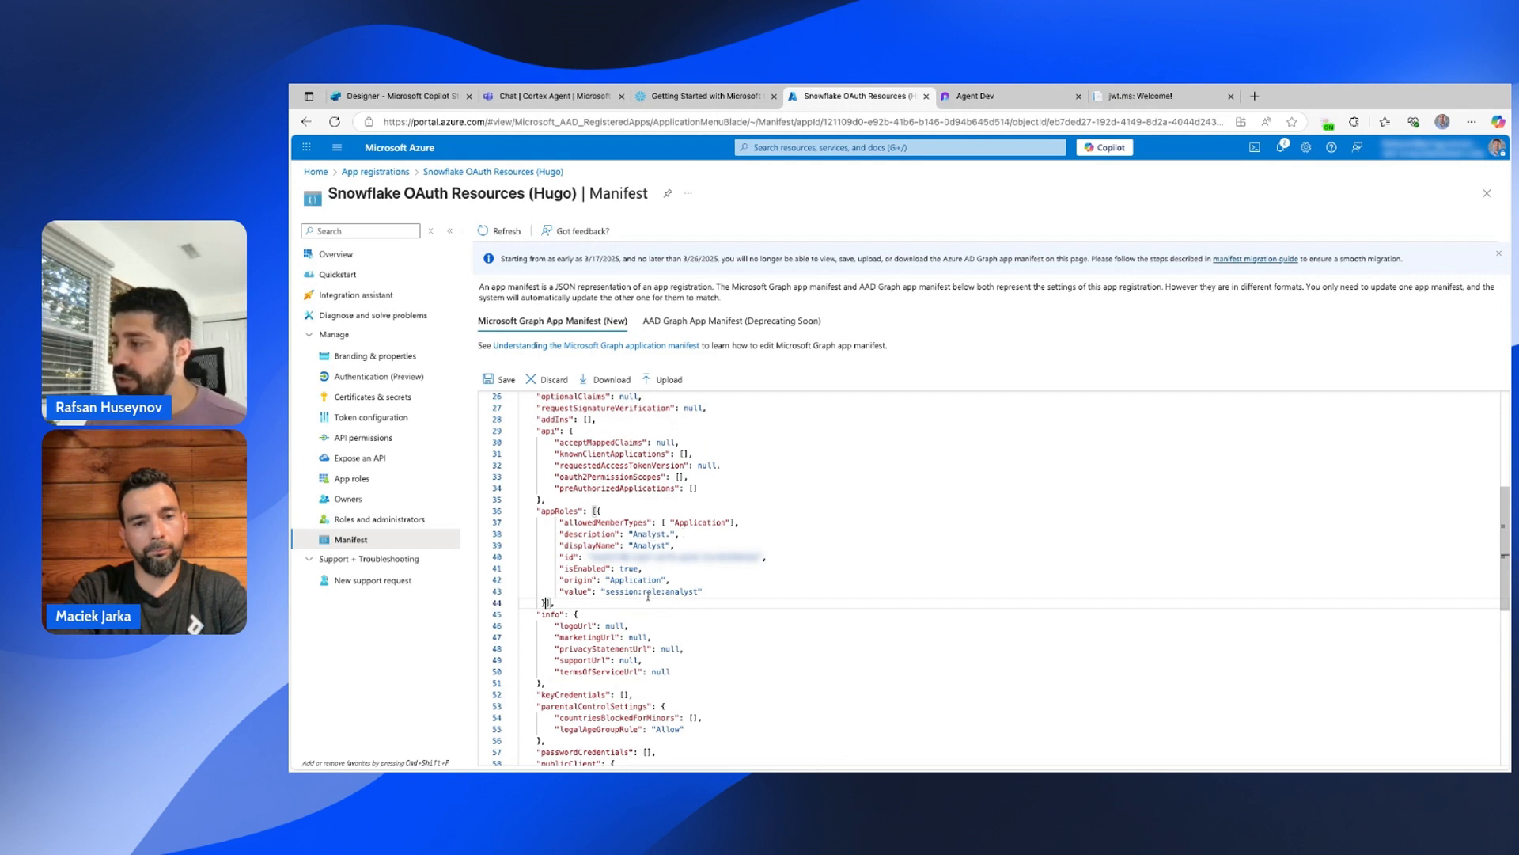
{"action": "left_click_drag", "start_coordinate": [643, 595], "coordinate": [698, 596]}
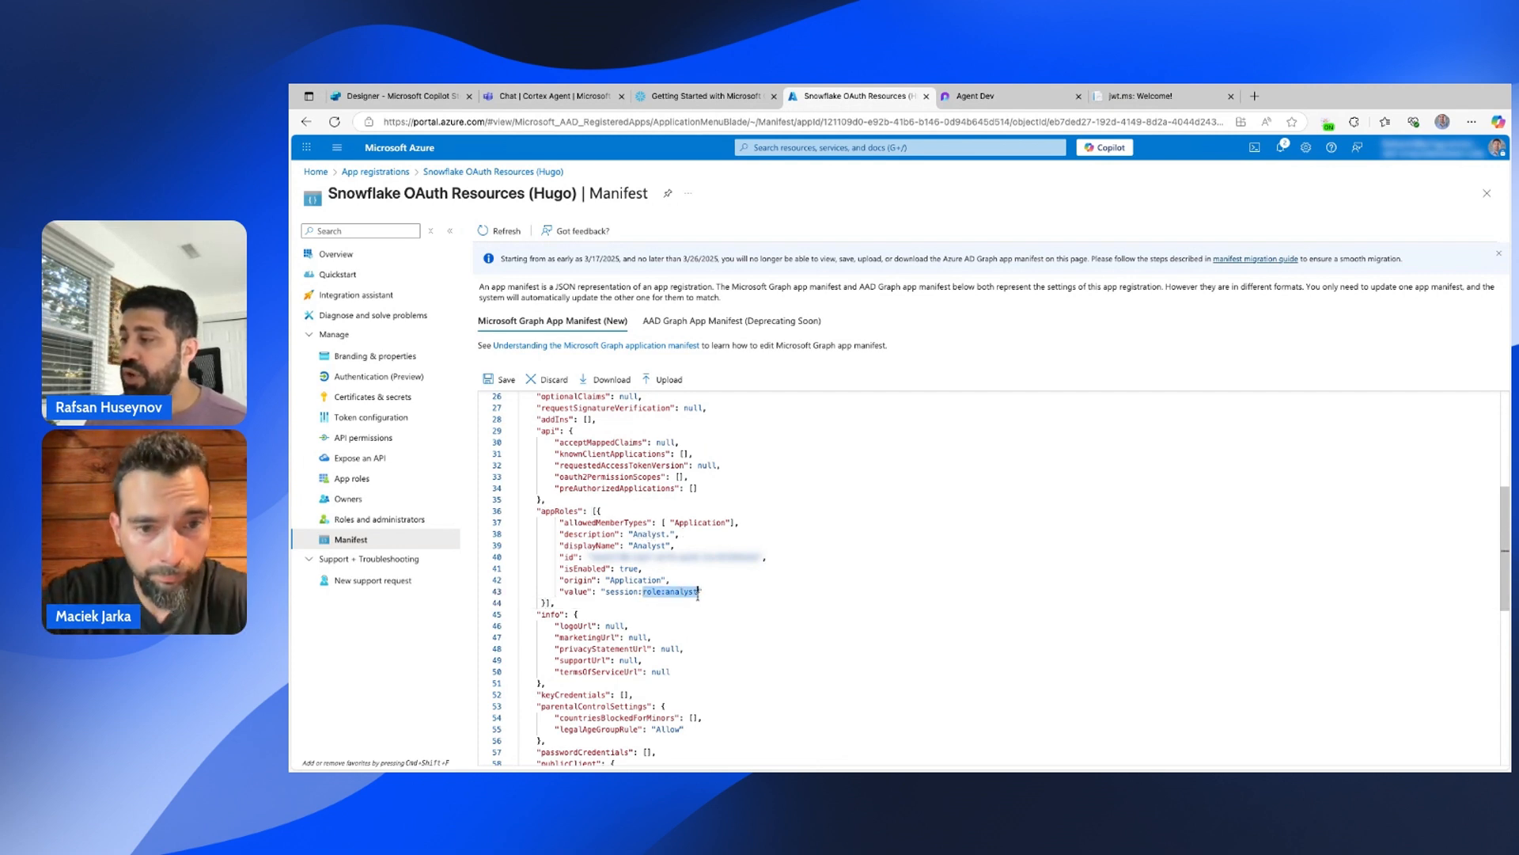
Save the edited manifest and go back to the App registrations list.
{"action": "left_click", "coordinate": [698, 594]}
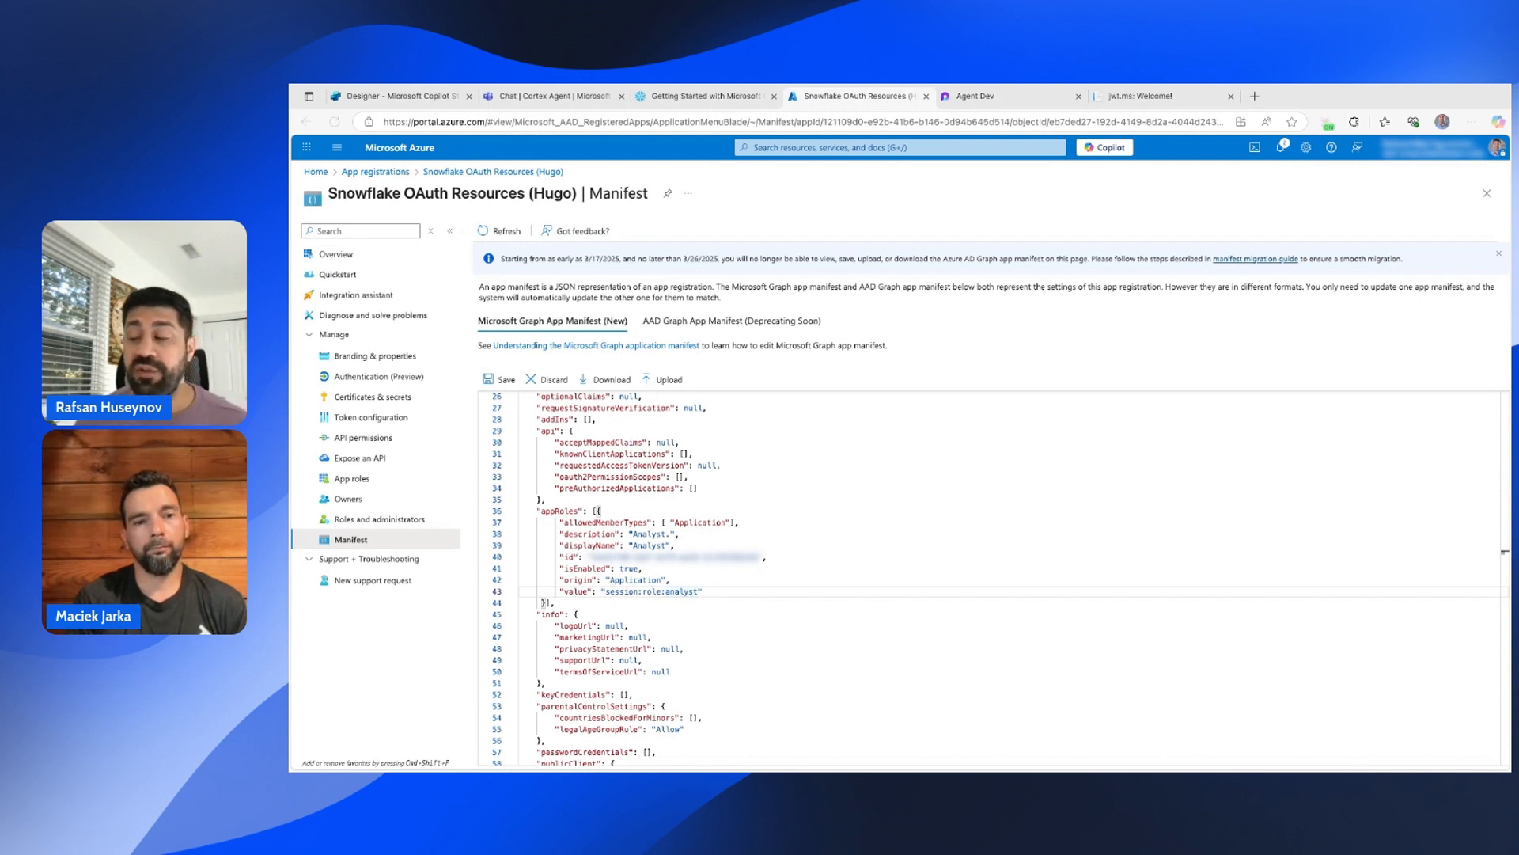
{"action": "left_click", "coordinate": [700, 593]}
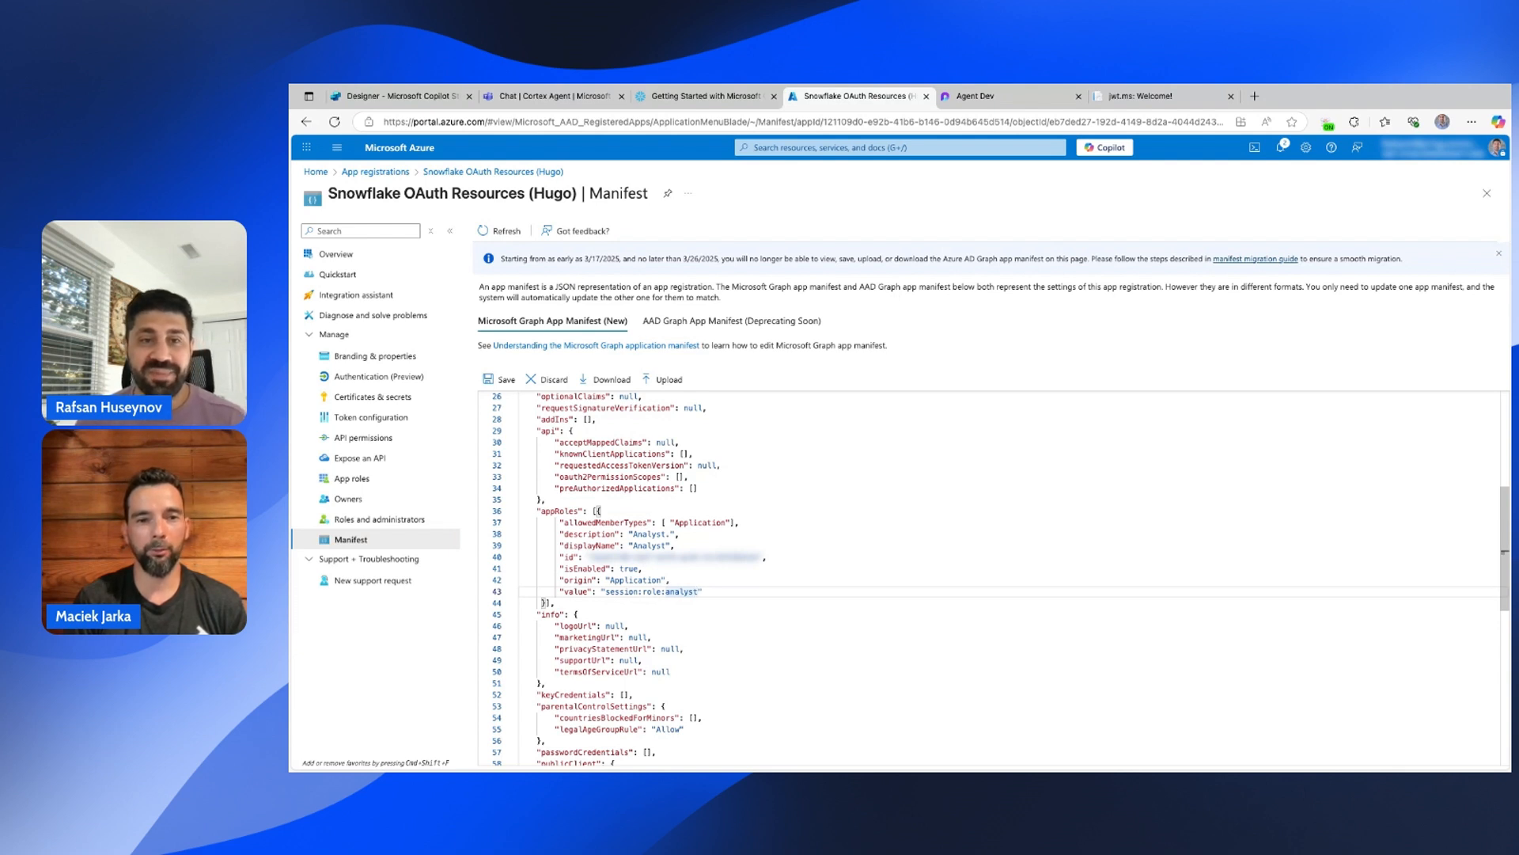
{"action": "scroll", "coordinate": [741, 570], "scroll_direction": "down", "scroll_amount": 5}
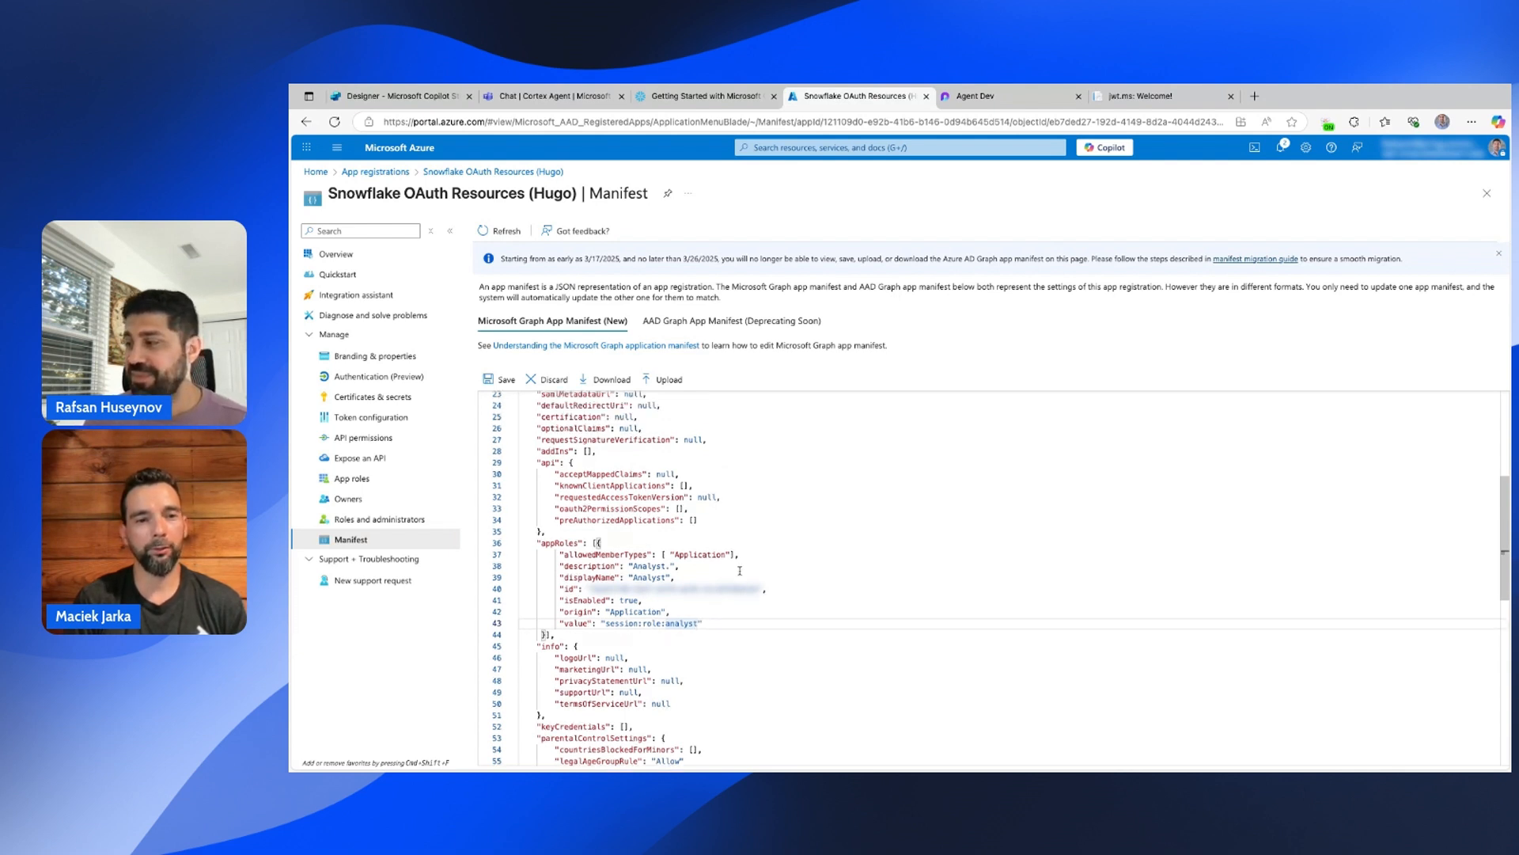
{"action": "scroll", "coordinate": [737, 568], "scroll_direction": "up", "scroll_amount": 2}
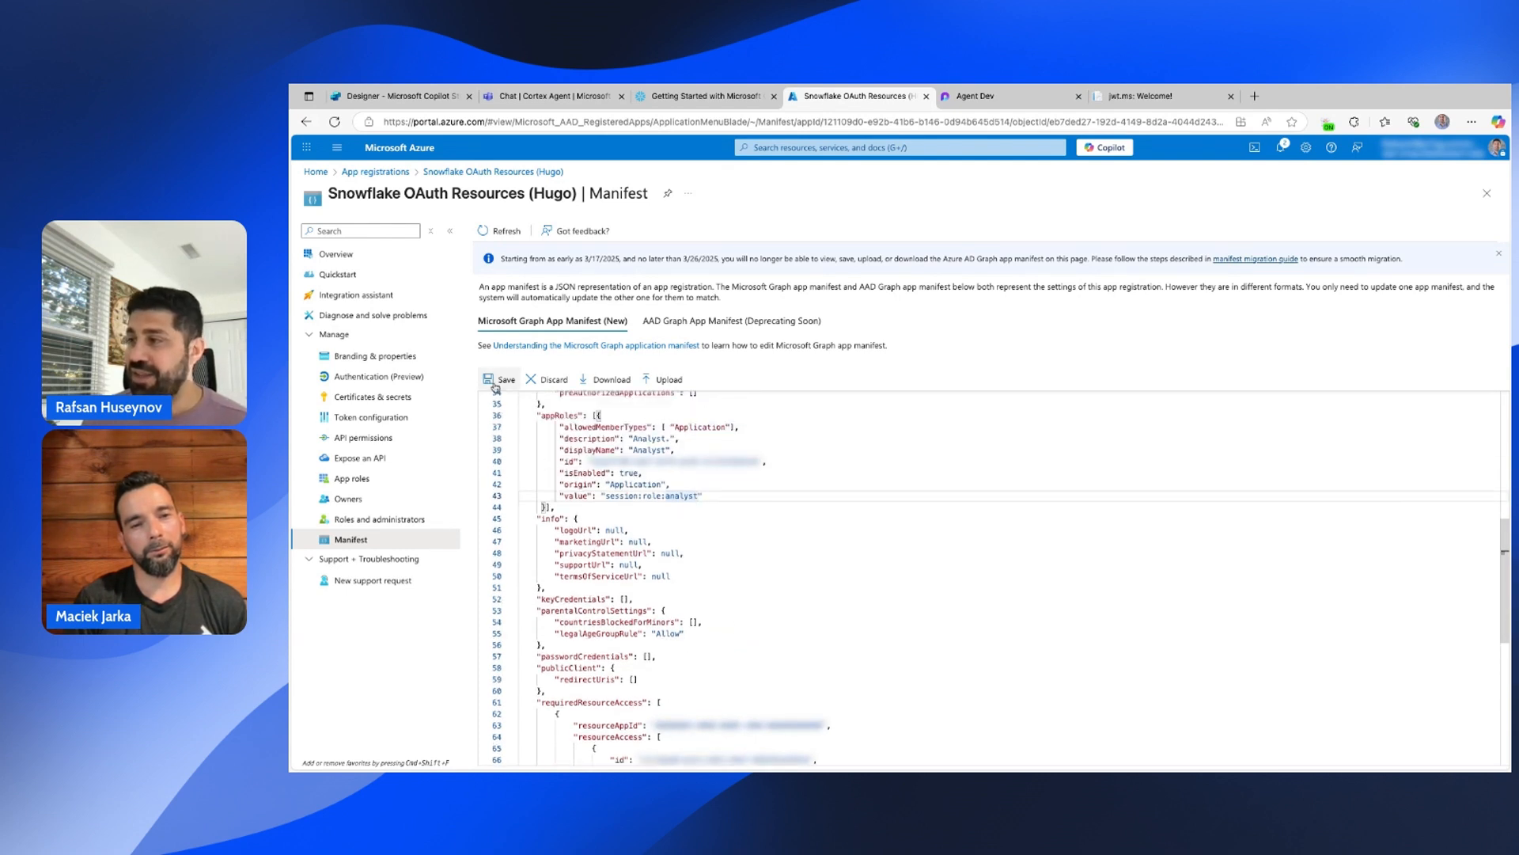
{"action": "left_click", "coordinate": [505, 383]}
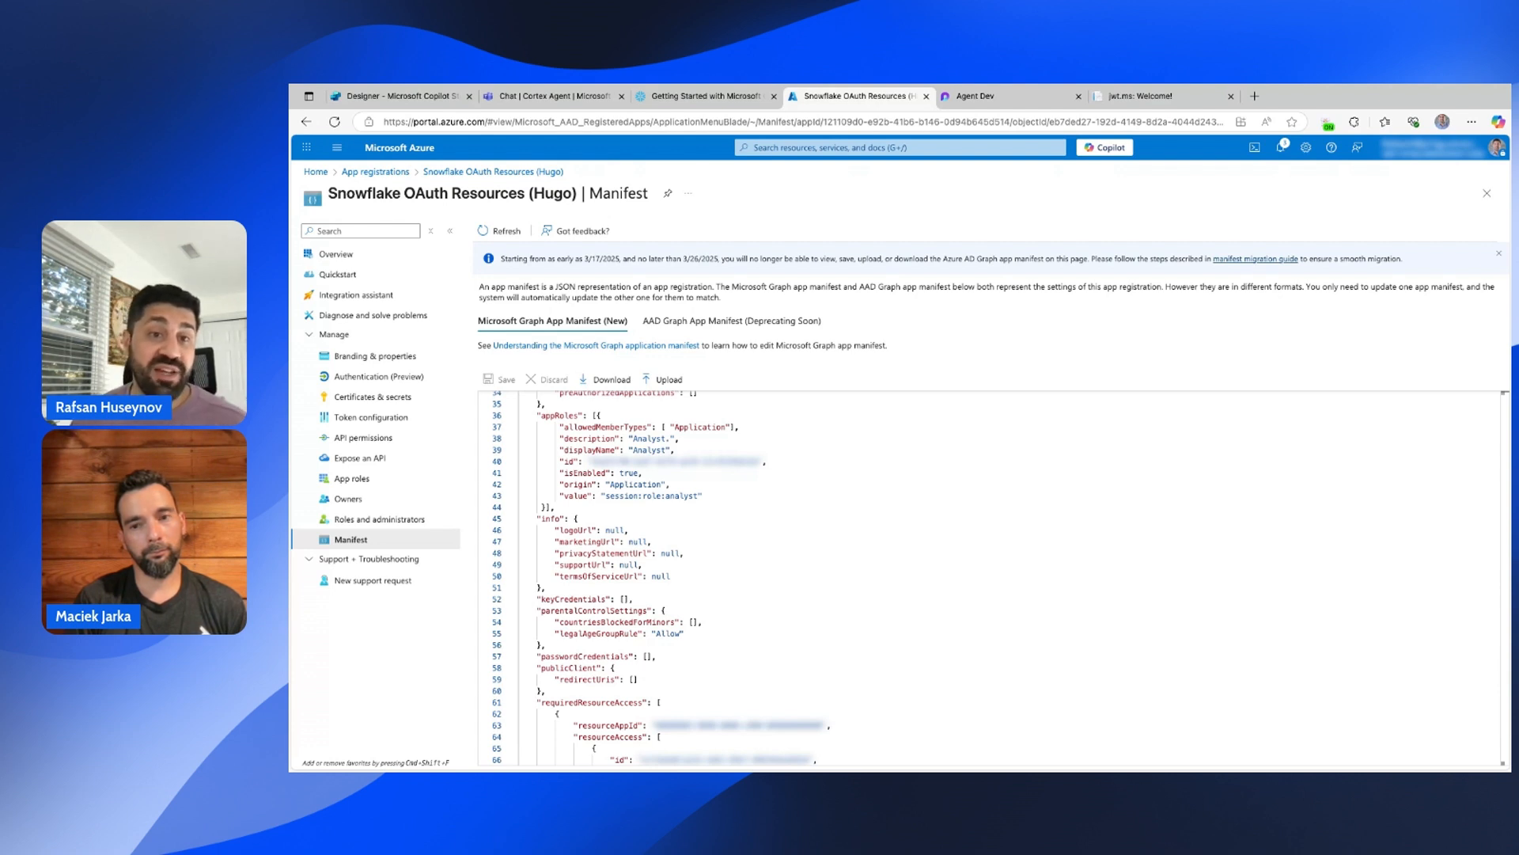
{"action": "left_click", "coordinate": [378, 172]}
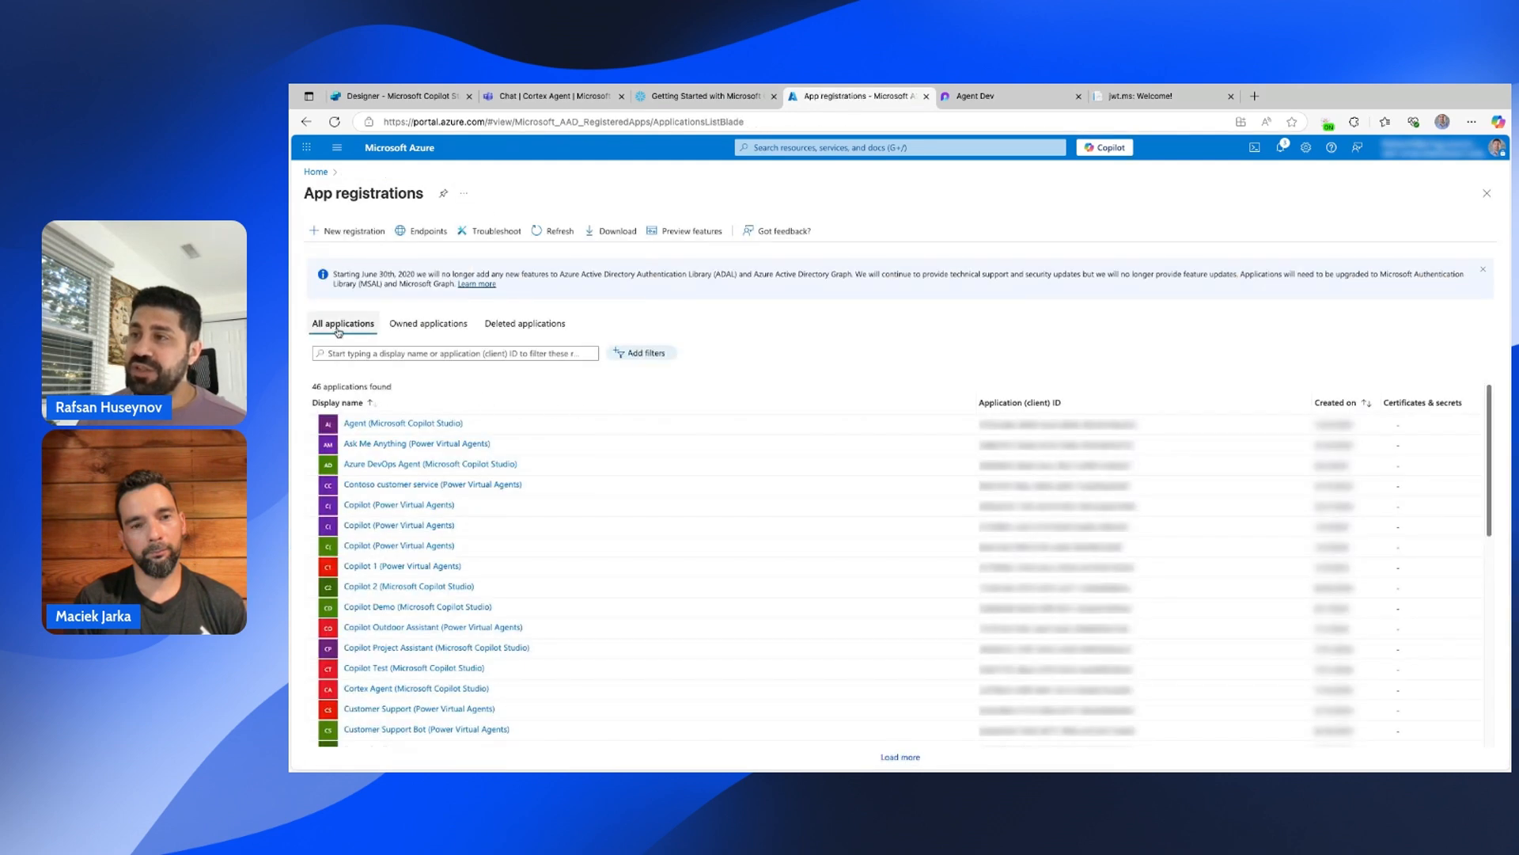
Register a single-tenant app named 'Snowflake OAuth Client' with the owner's name appended.
{"action": "left_click", "coordinate": [334, 231]}
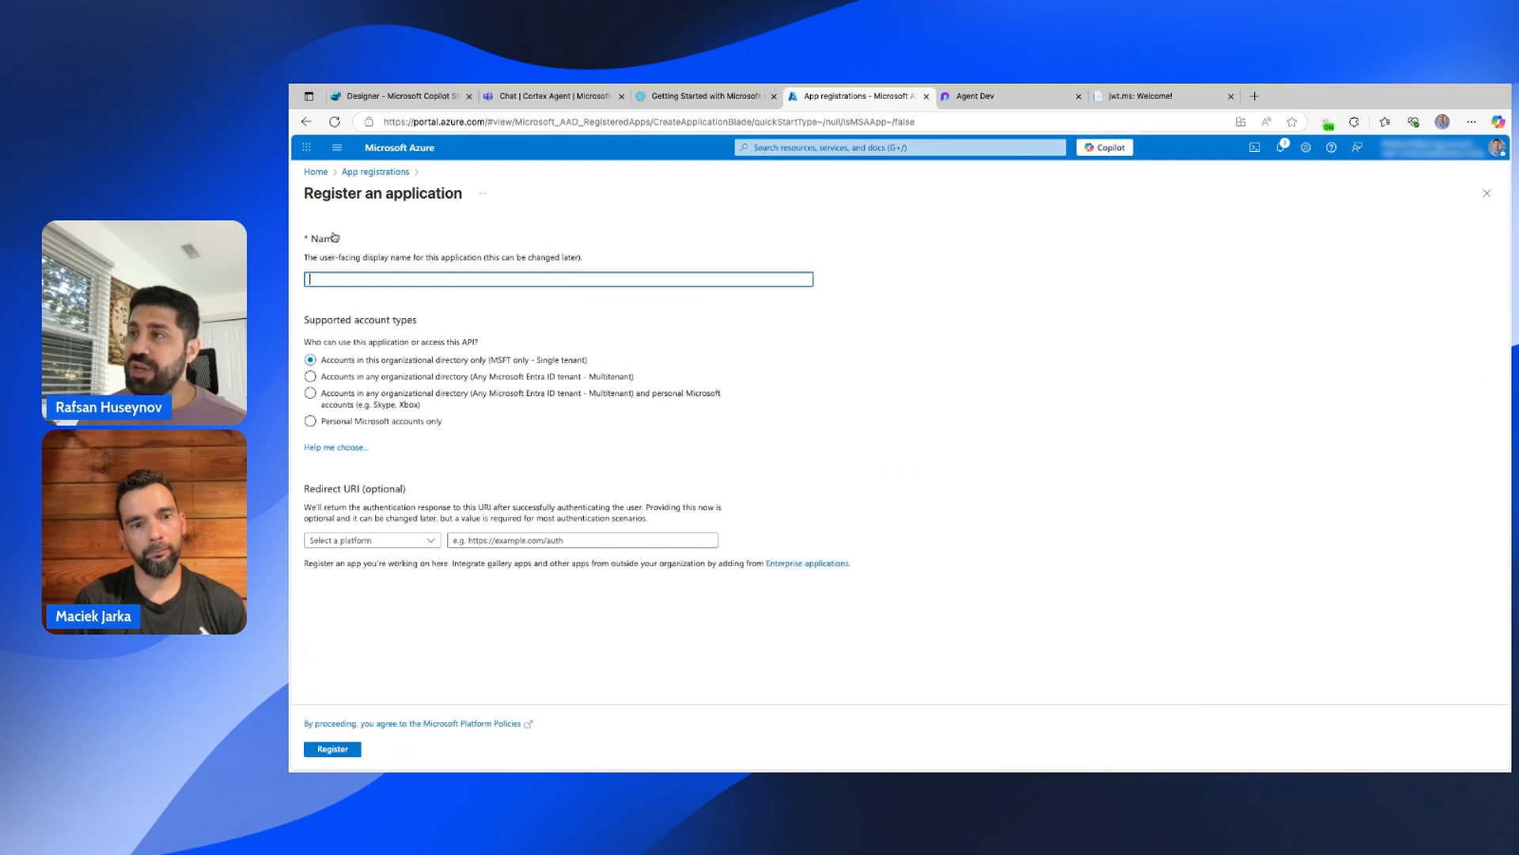
{"action": "type", "text": "Sno"}
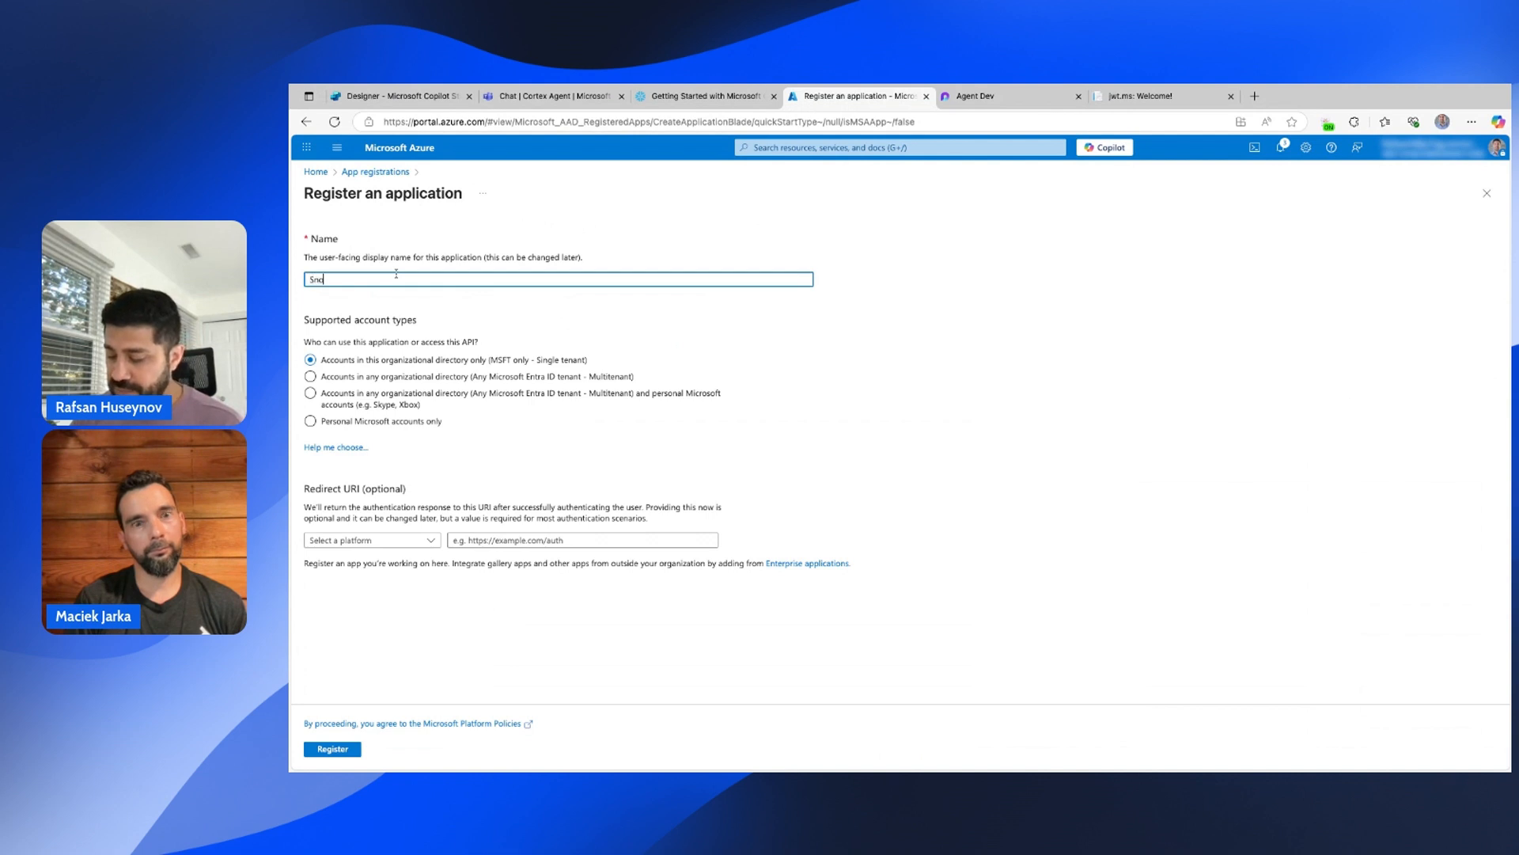
{"action": "type", "text": "wflake "}
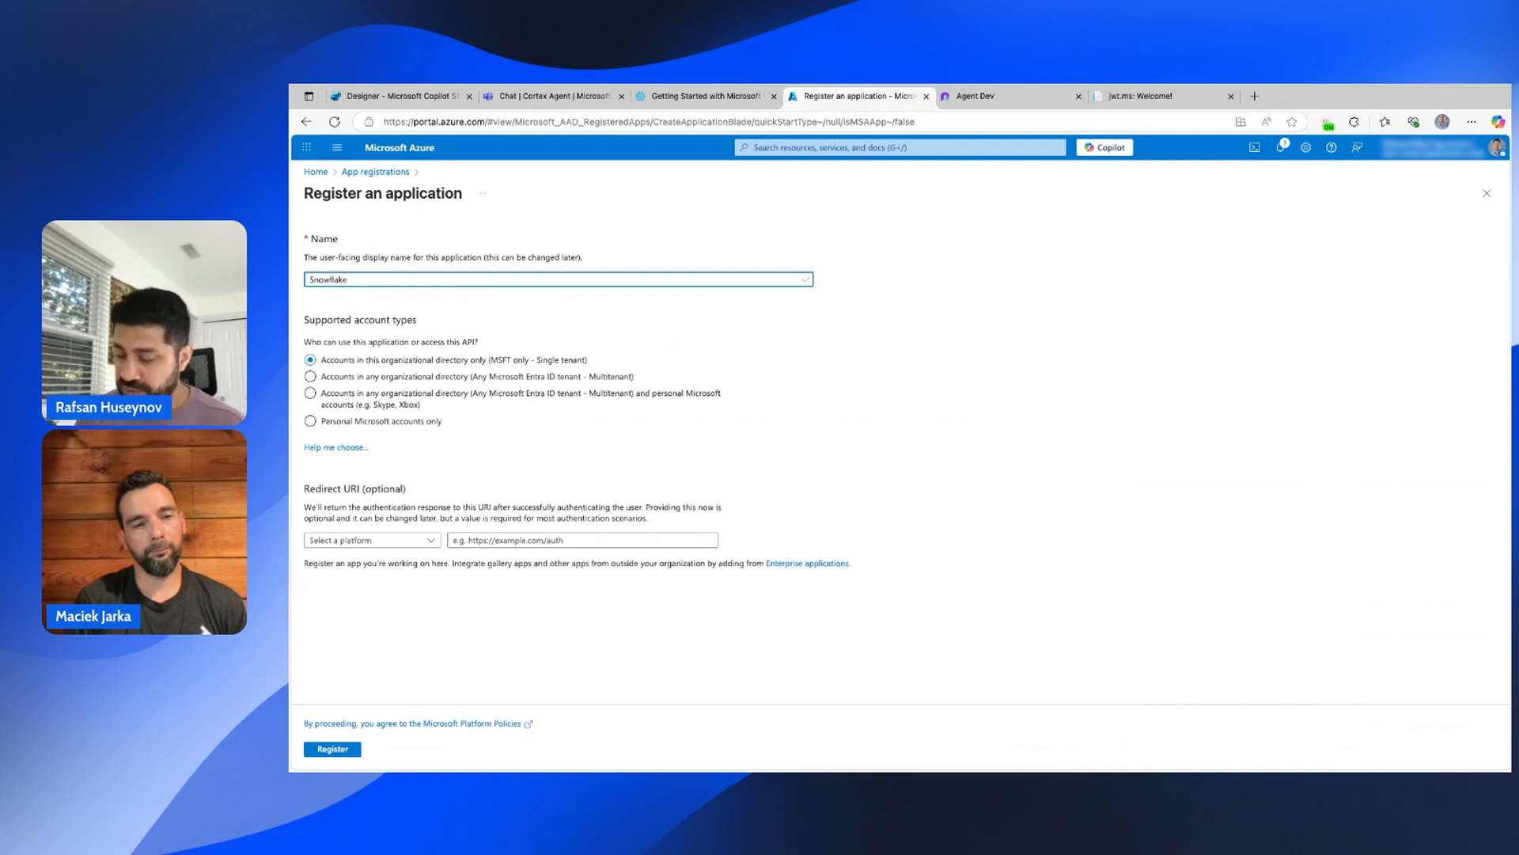
{"action": "type", "text": "OAuth"}
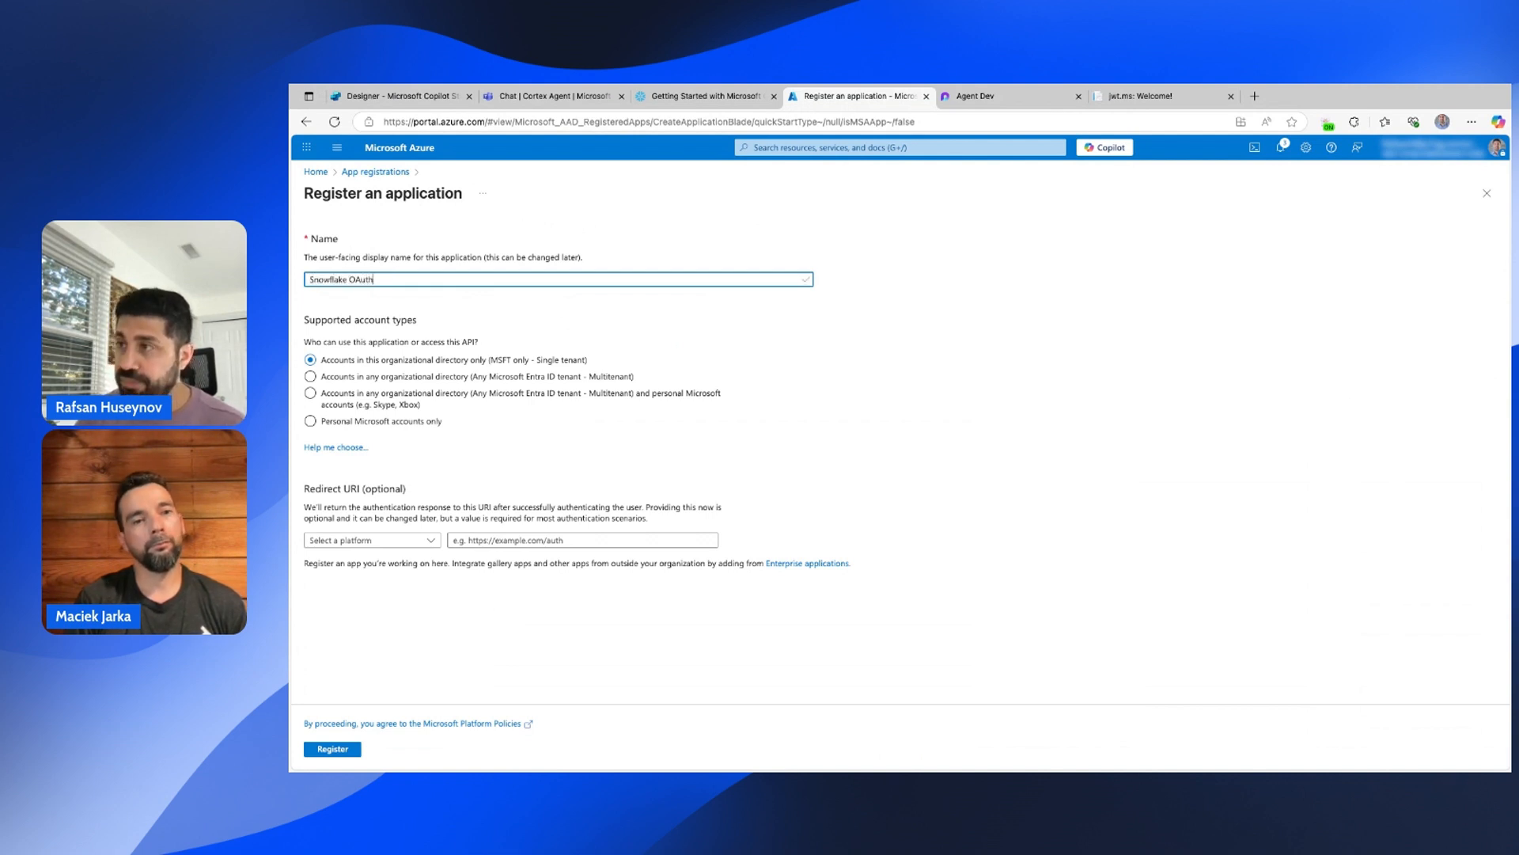
{"action": "type", "text": " Clie"}
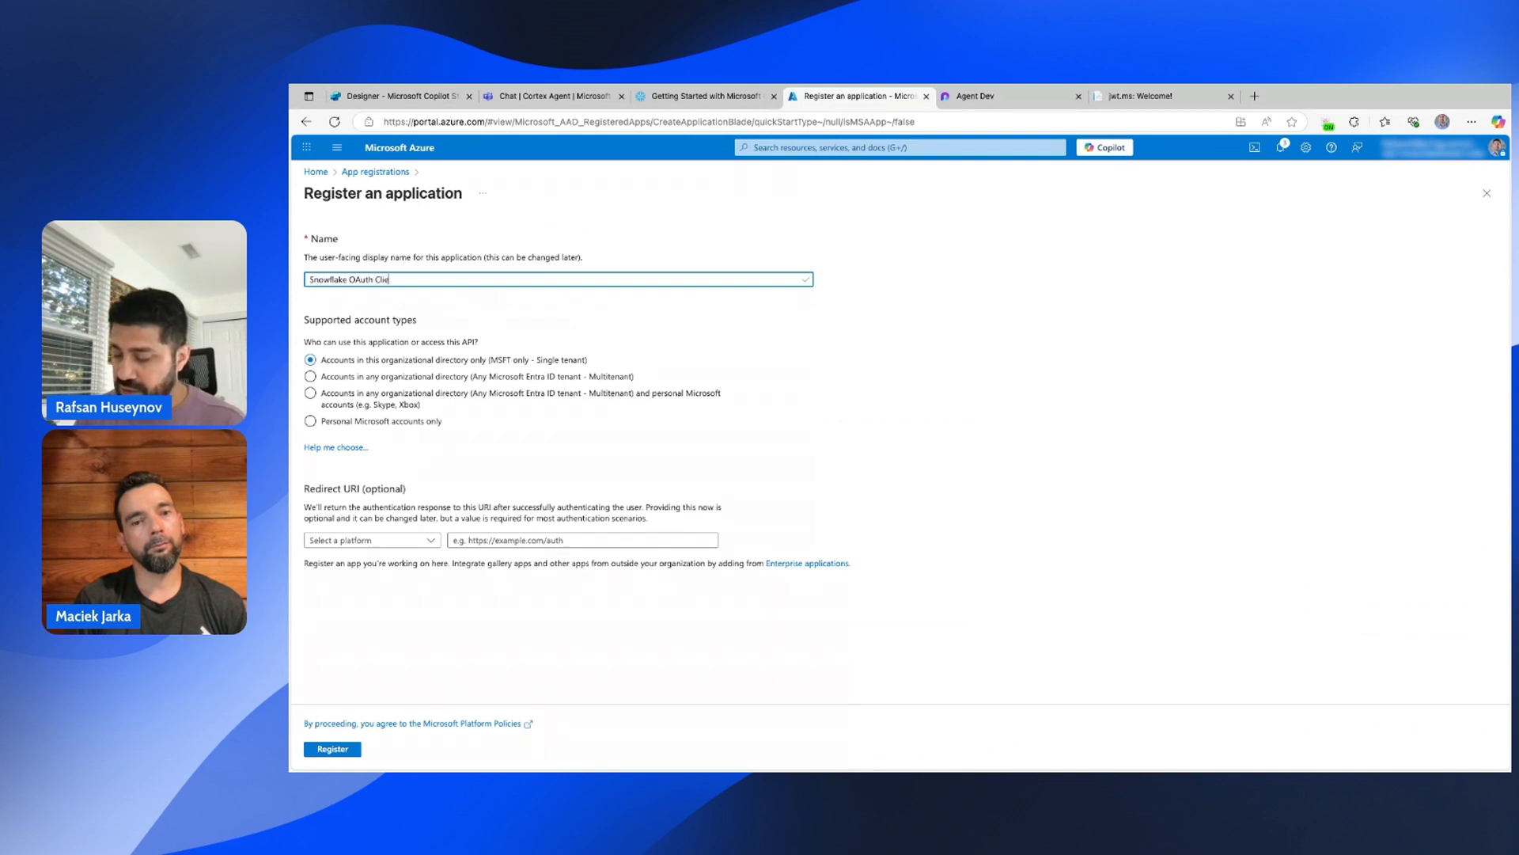
{"action": "type", "text": "nt (Hugo"}
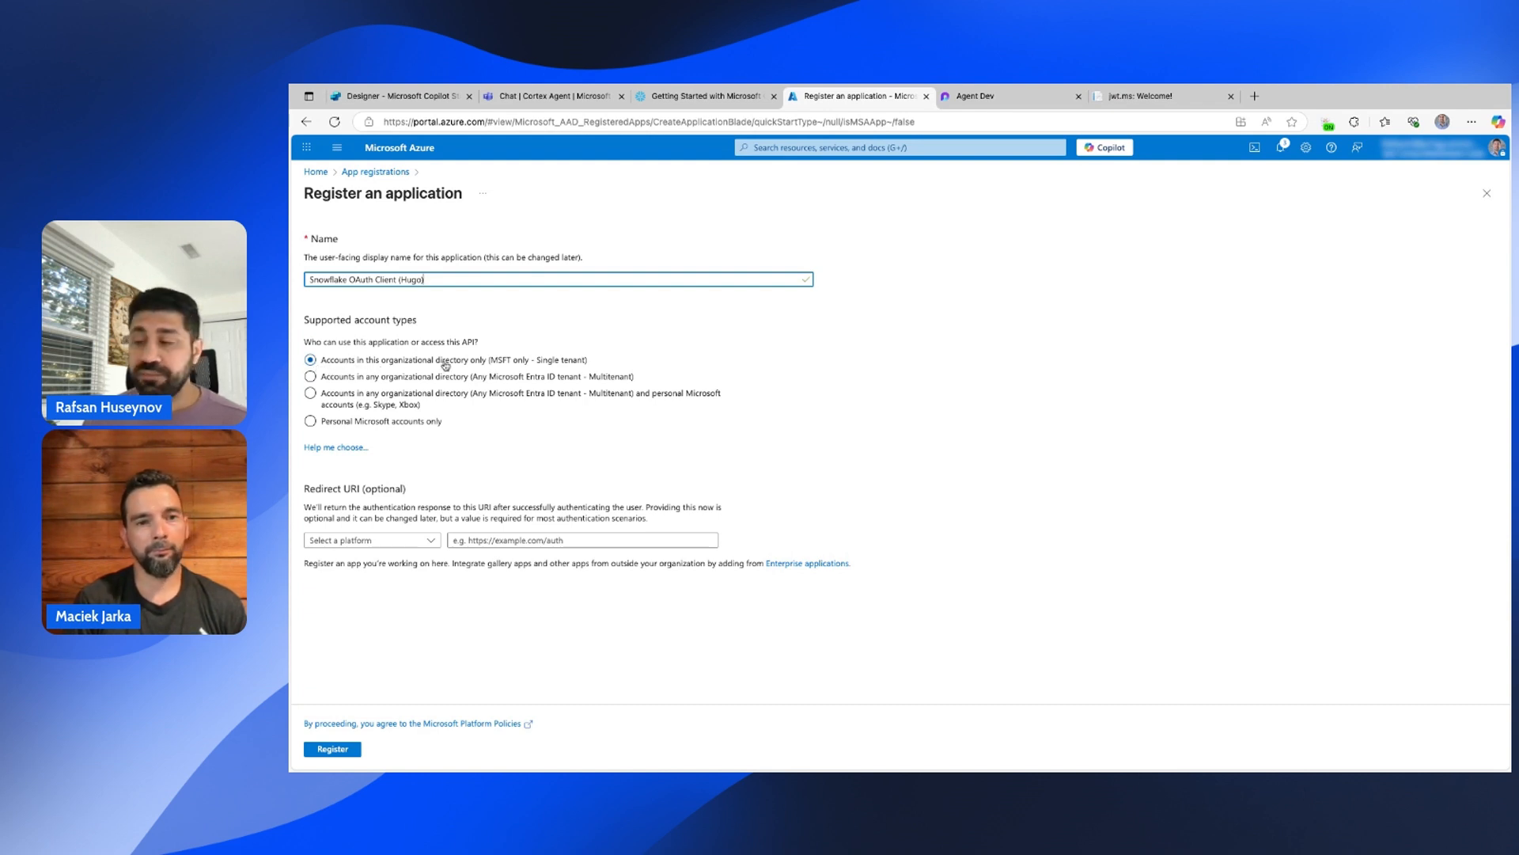
{"action": "left_click", "coordinate": [333, 749]}
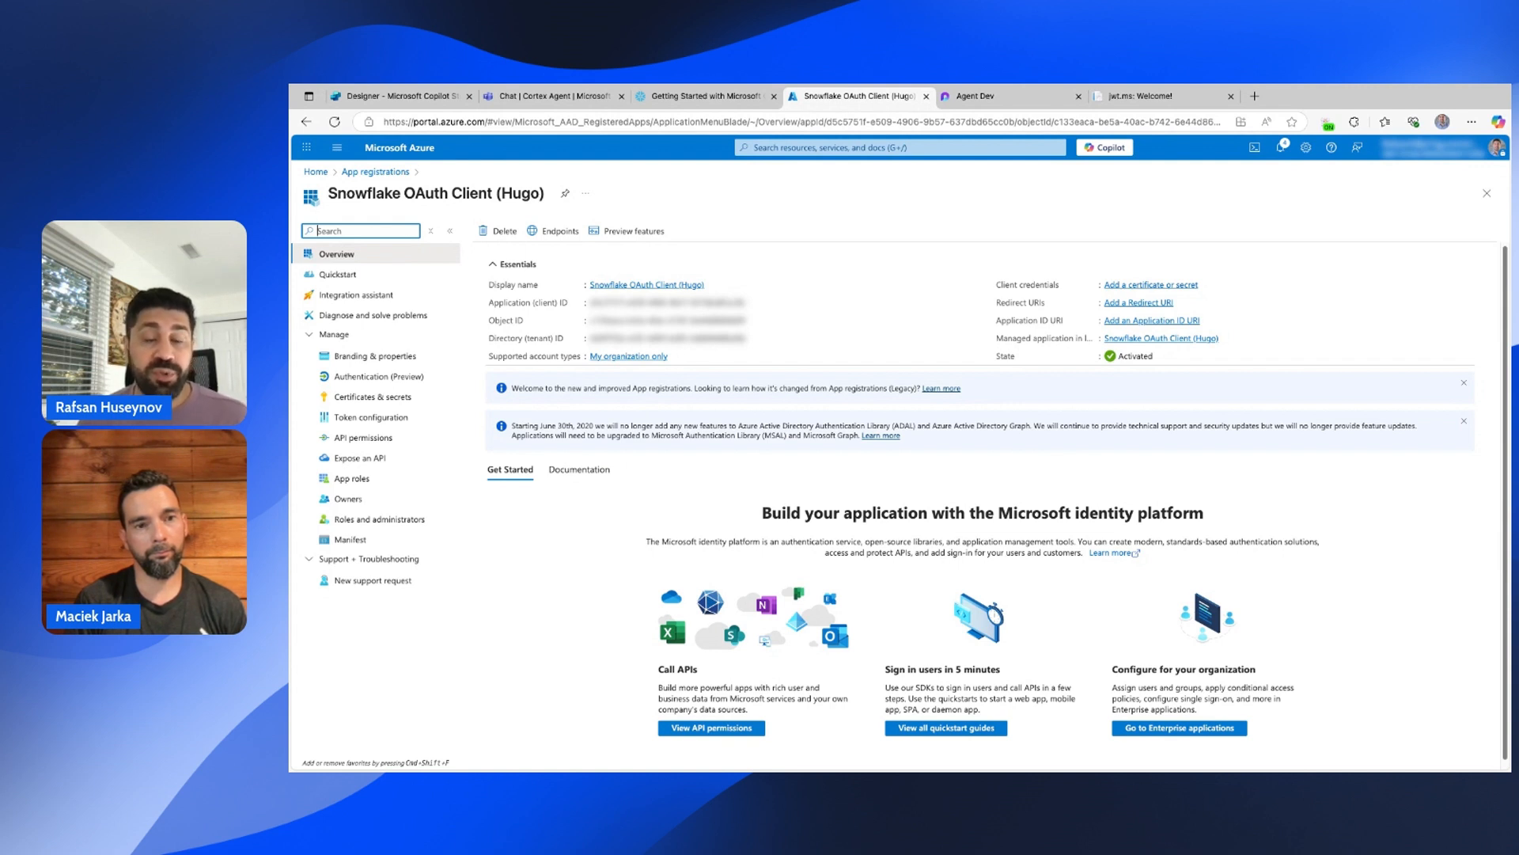
Add a 90-day client secret described 'To connect to Snowflake Cortex agents'.
{"action": "left_click", "coordinate": [364, 397]}
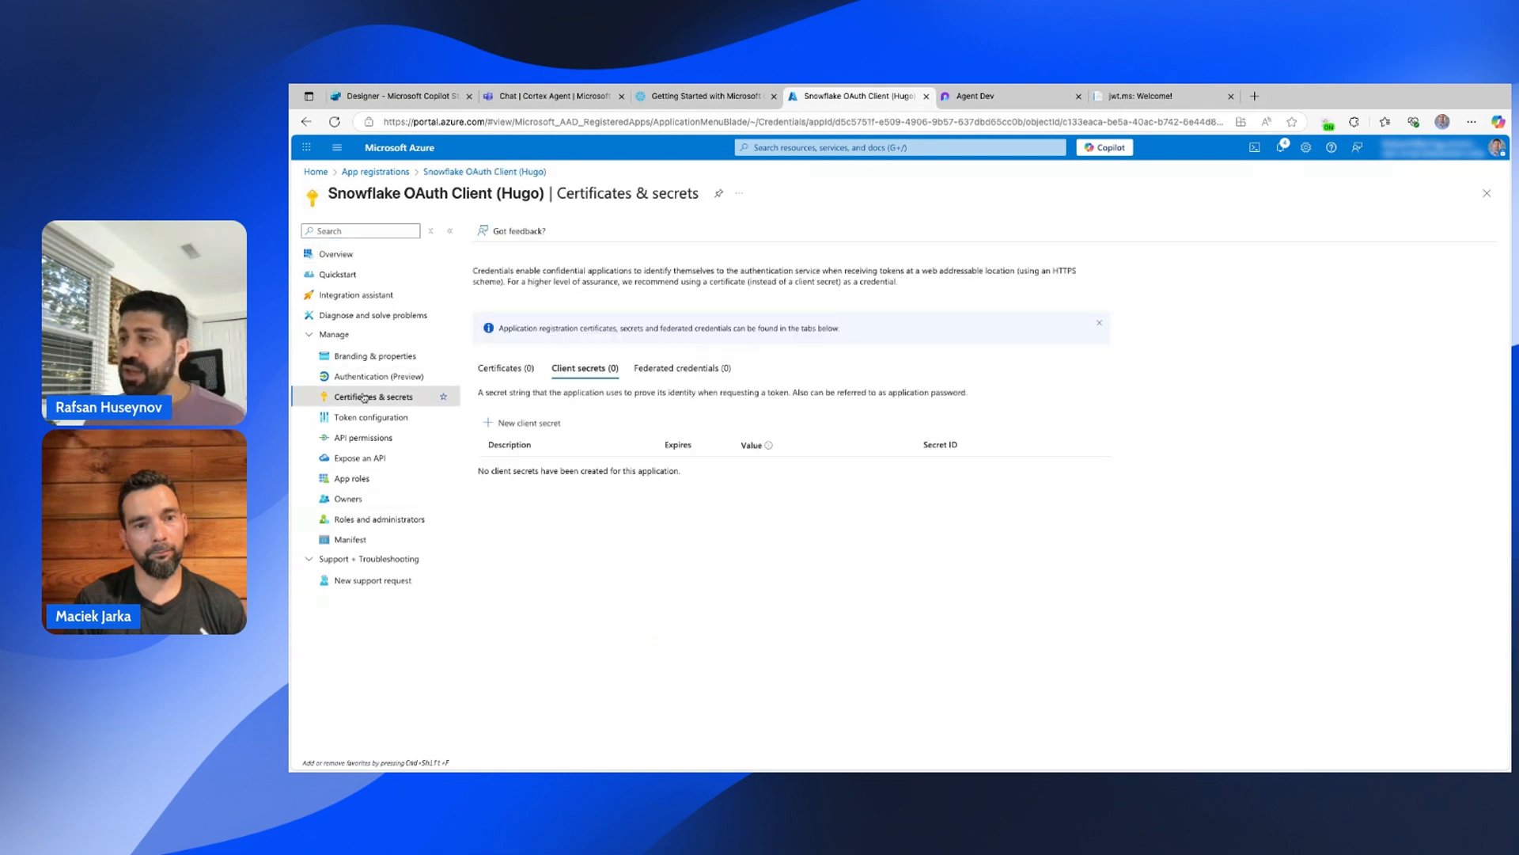
{"action": "left_click", "coordinate": [536, 430]}
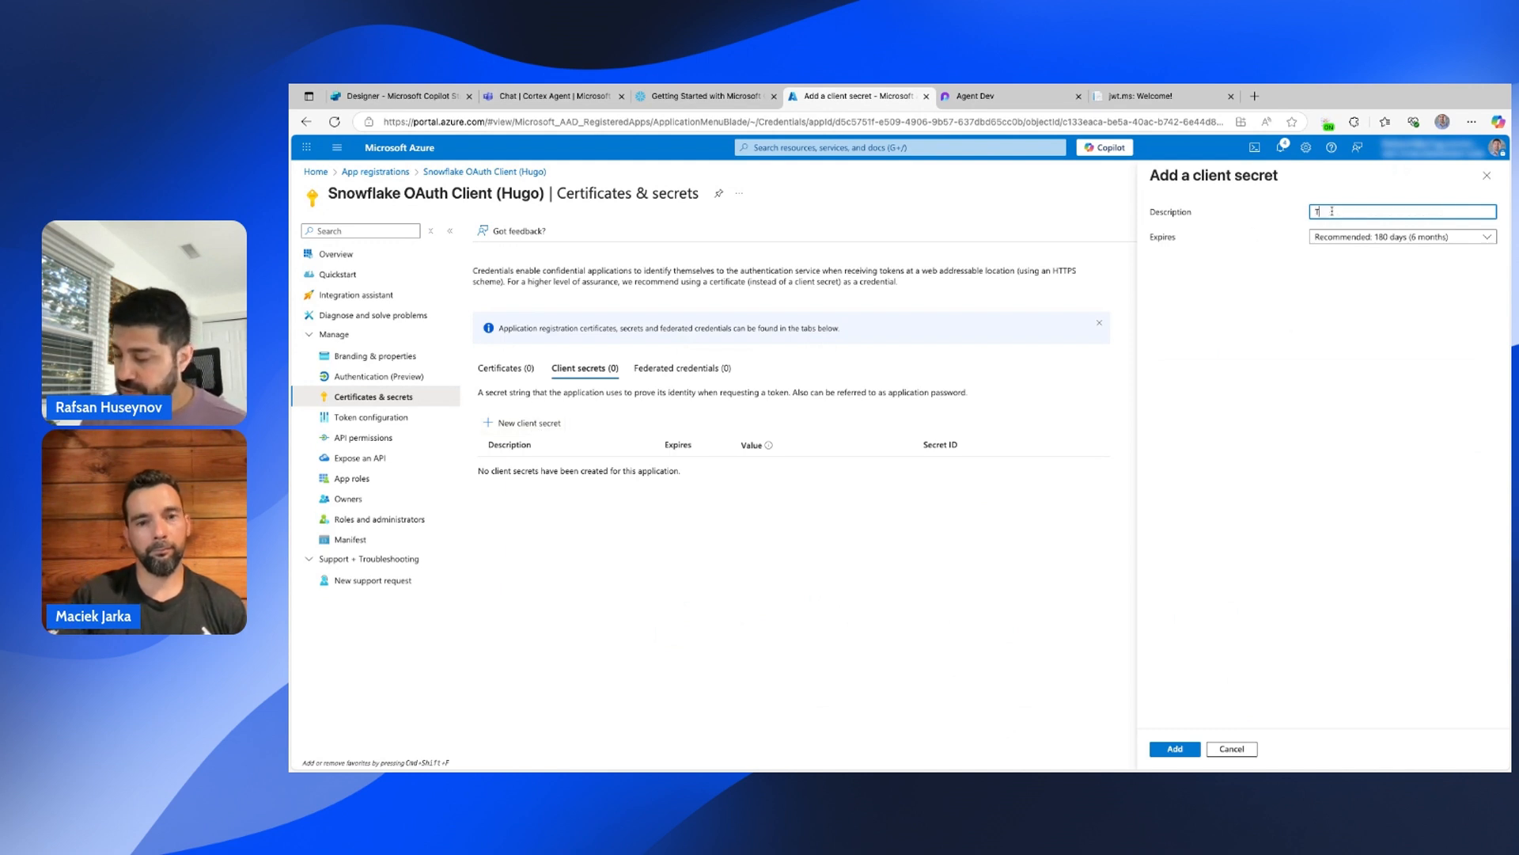
{"action": "type", "text": "To"}
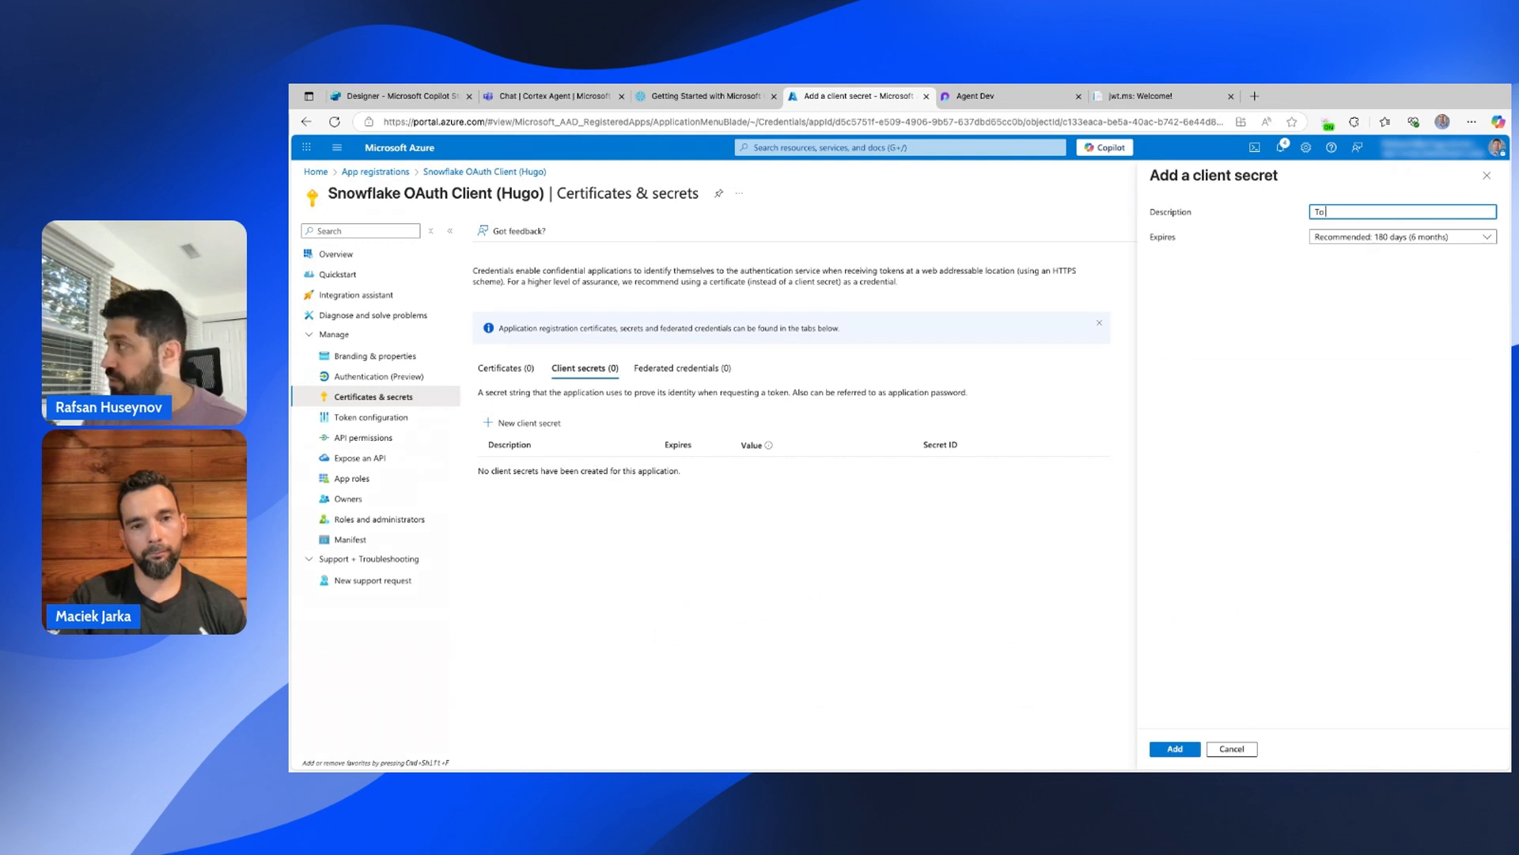
{"action": "type", "text": " connect"}
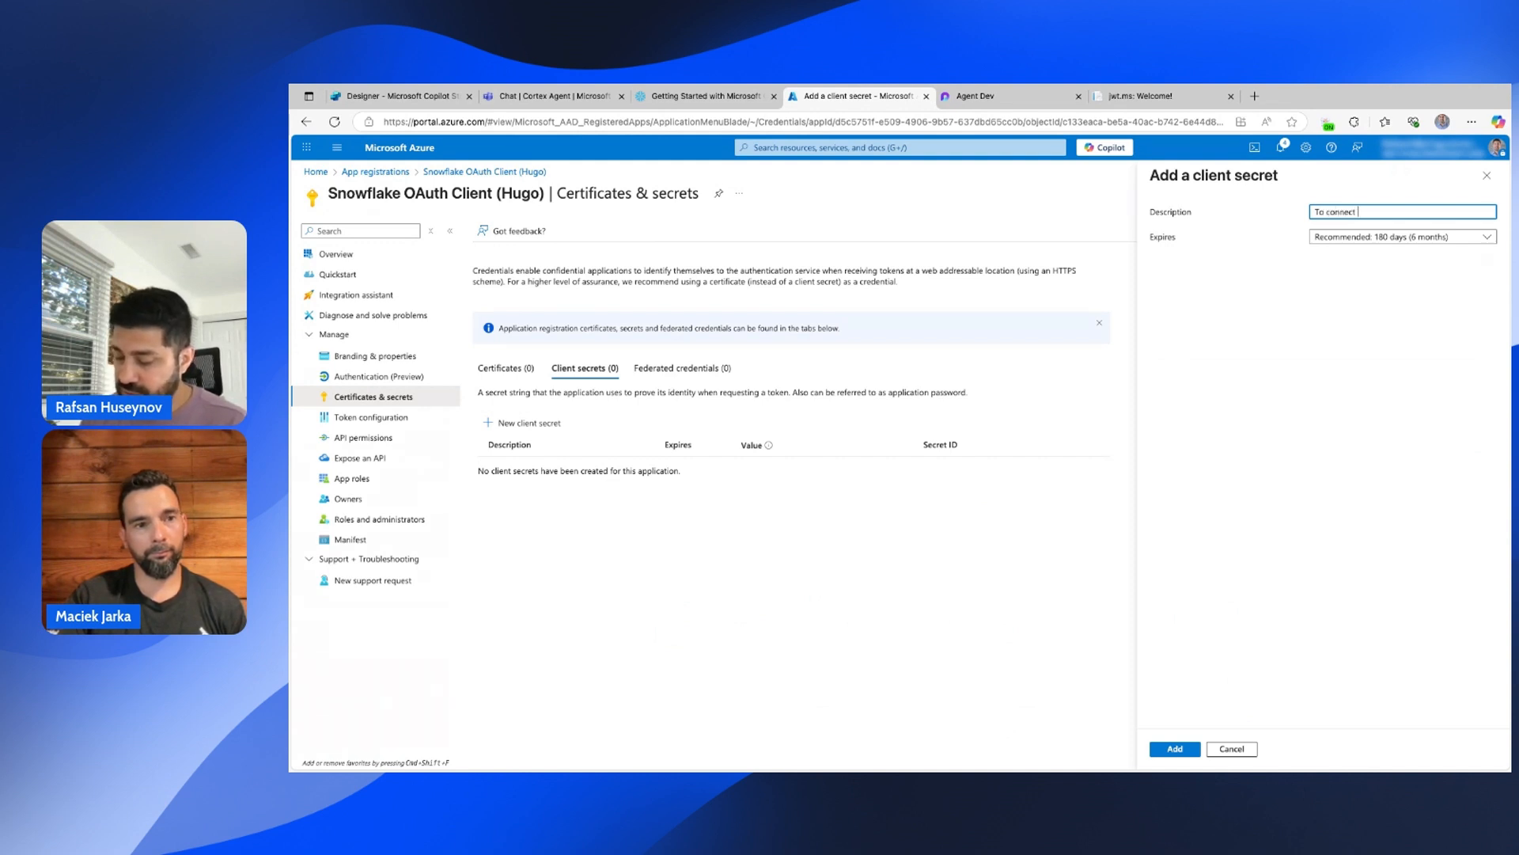
{"action": "type", "text": " to Sn"}
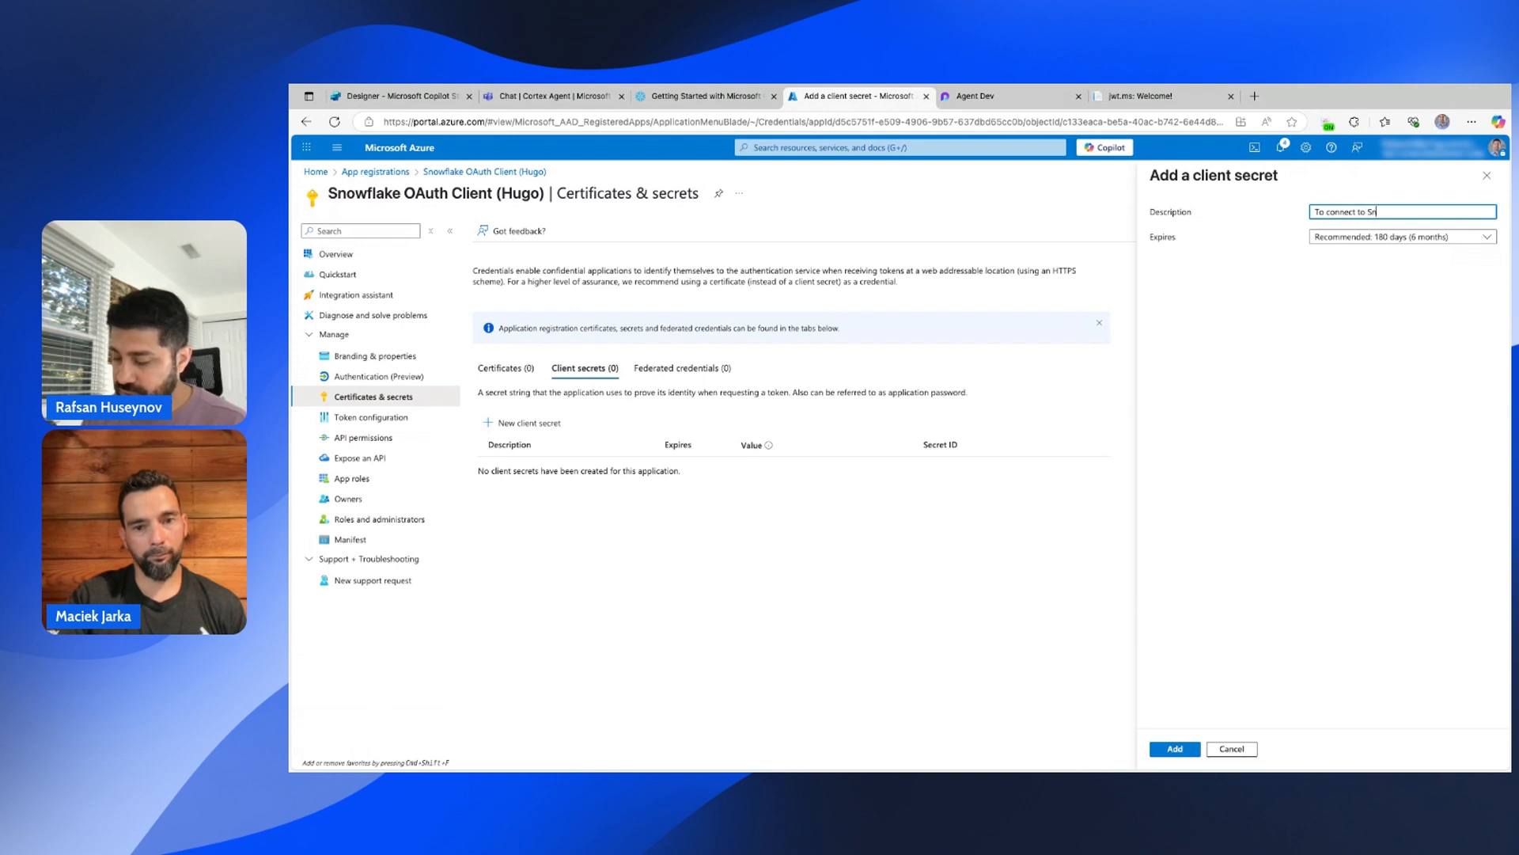
{"action": "type", "text": "owflake Co"}
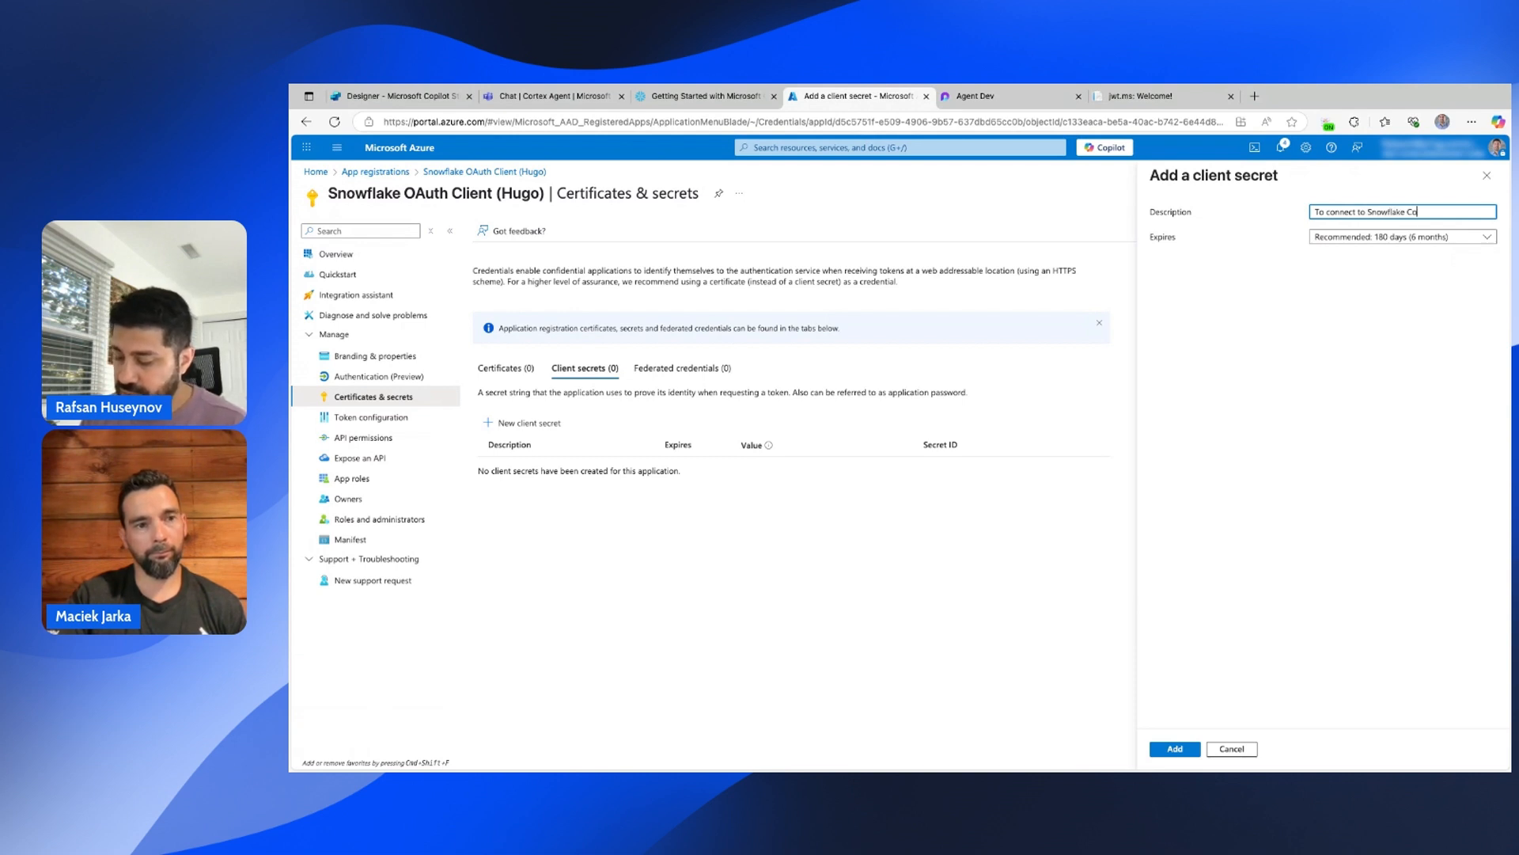
{"action": "type", "text": "rtex agents"}
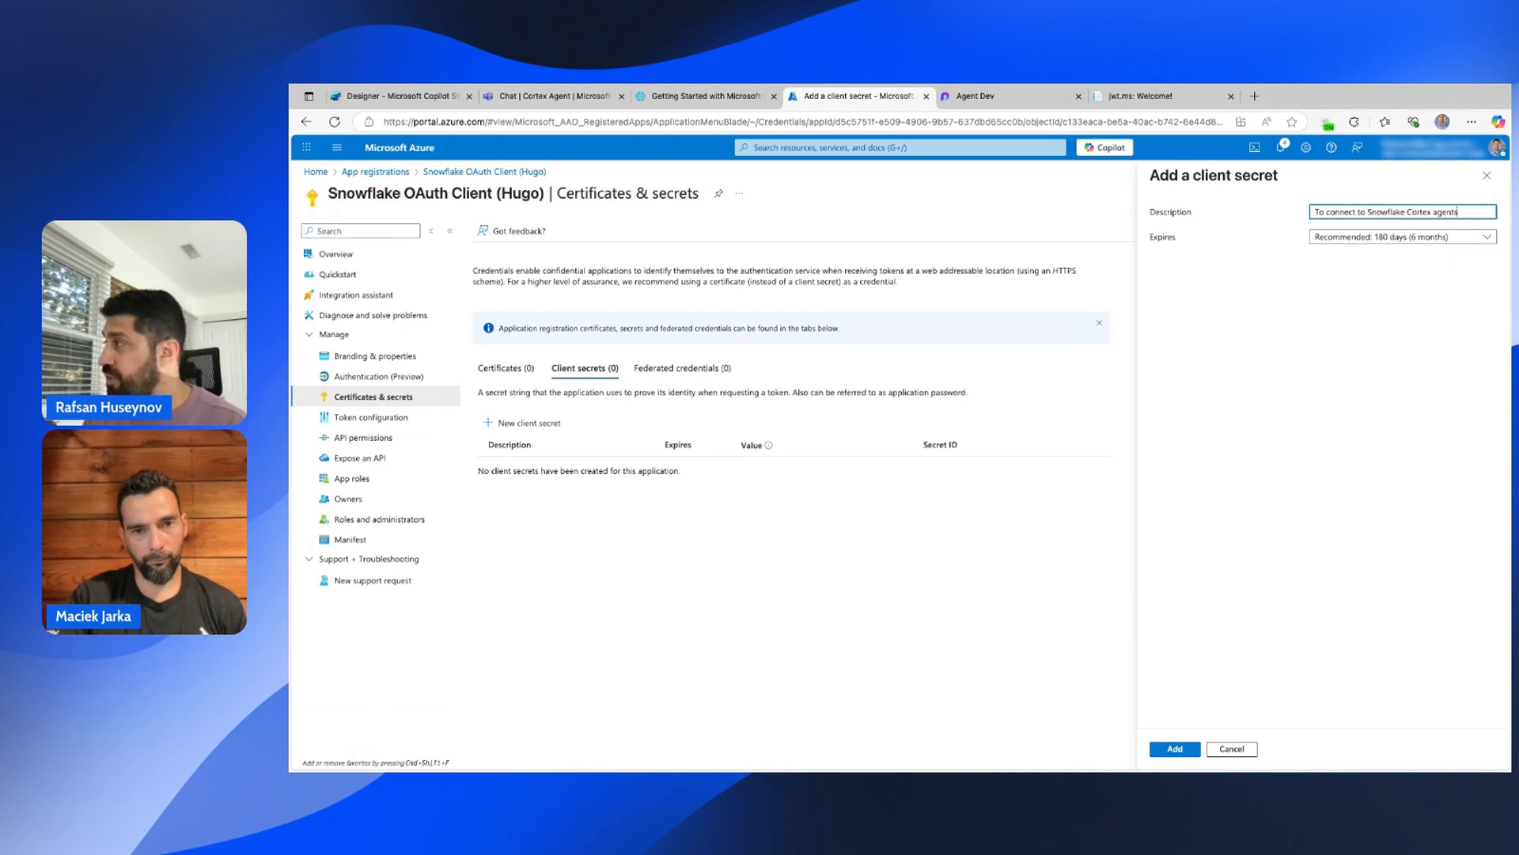
{"action": "left_click", "coordinate": [1487, 239]}
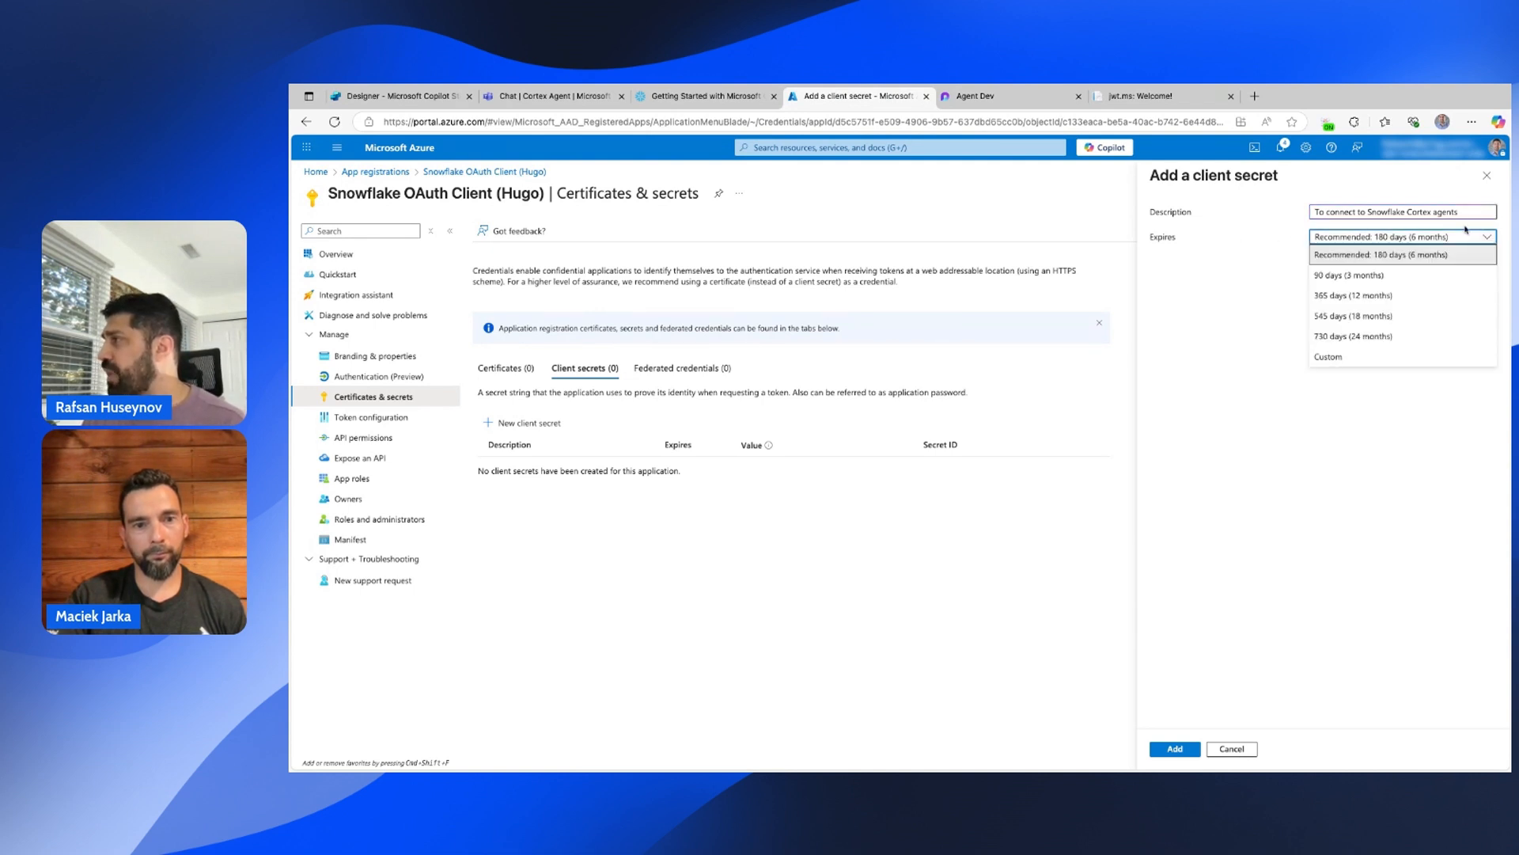
{"action": "left_click", "coordinate": [1391, 279]}
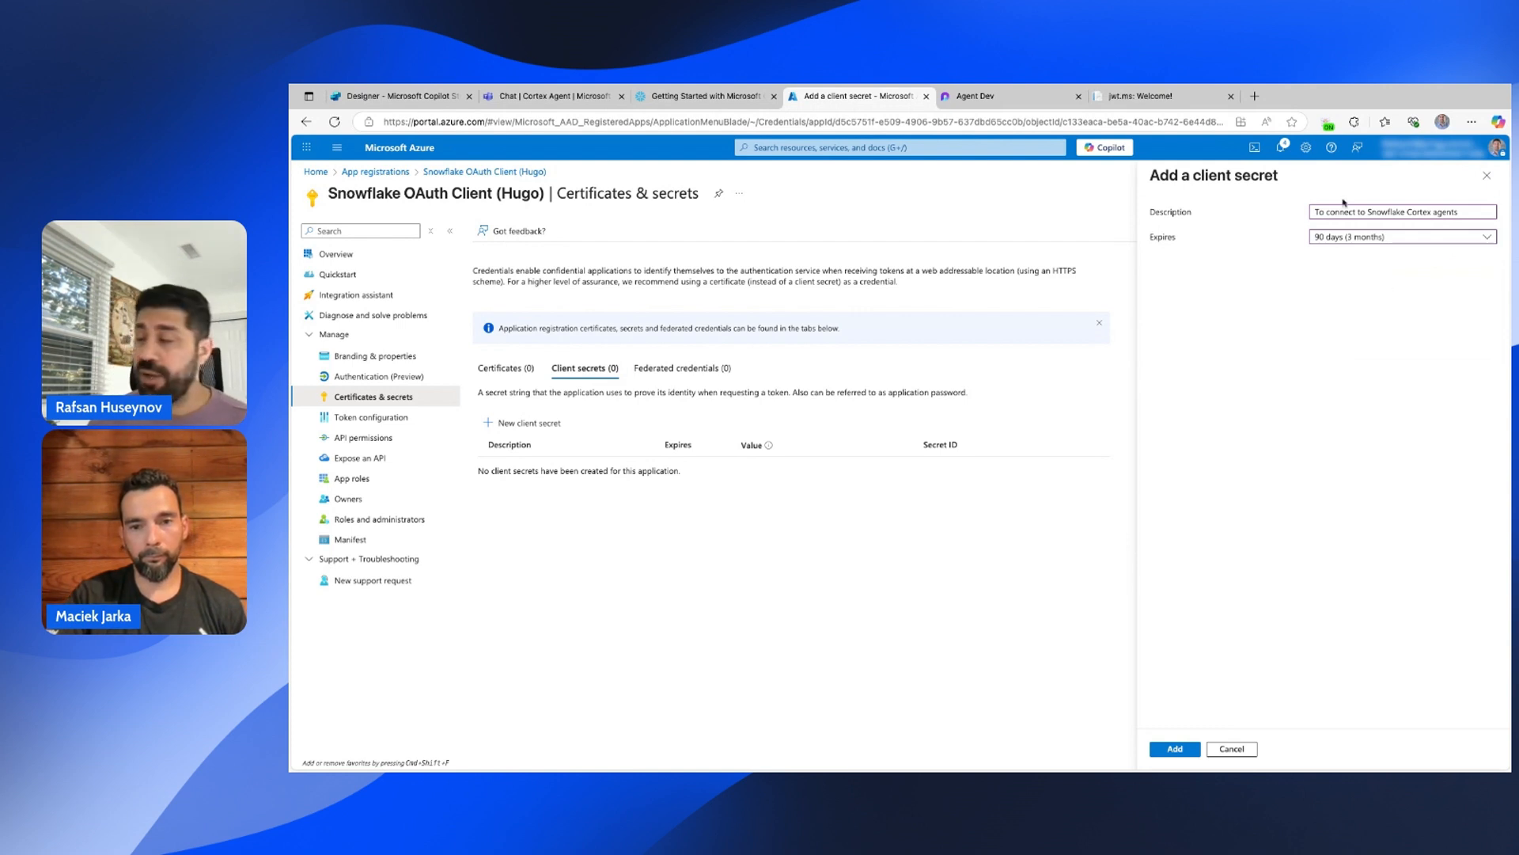
{"action": "left_click", "coordinate": [1187, 753]}
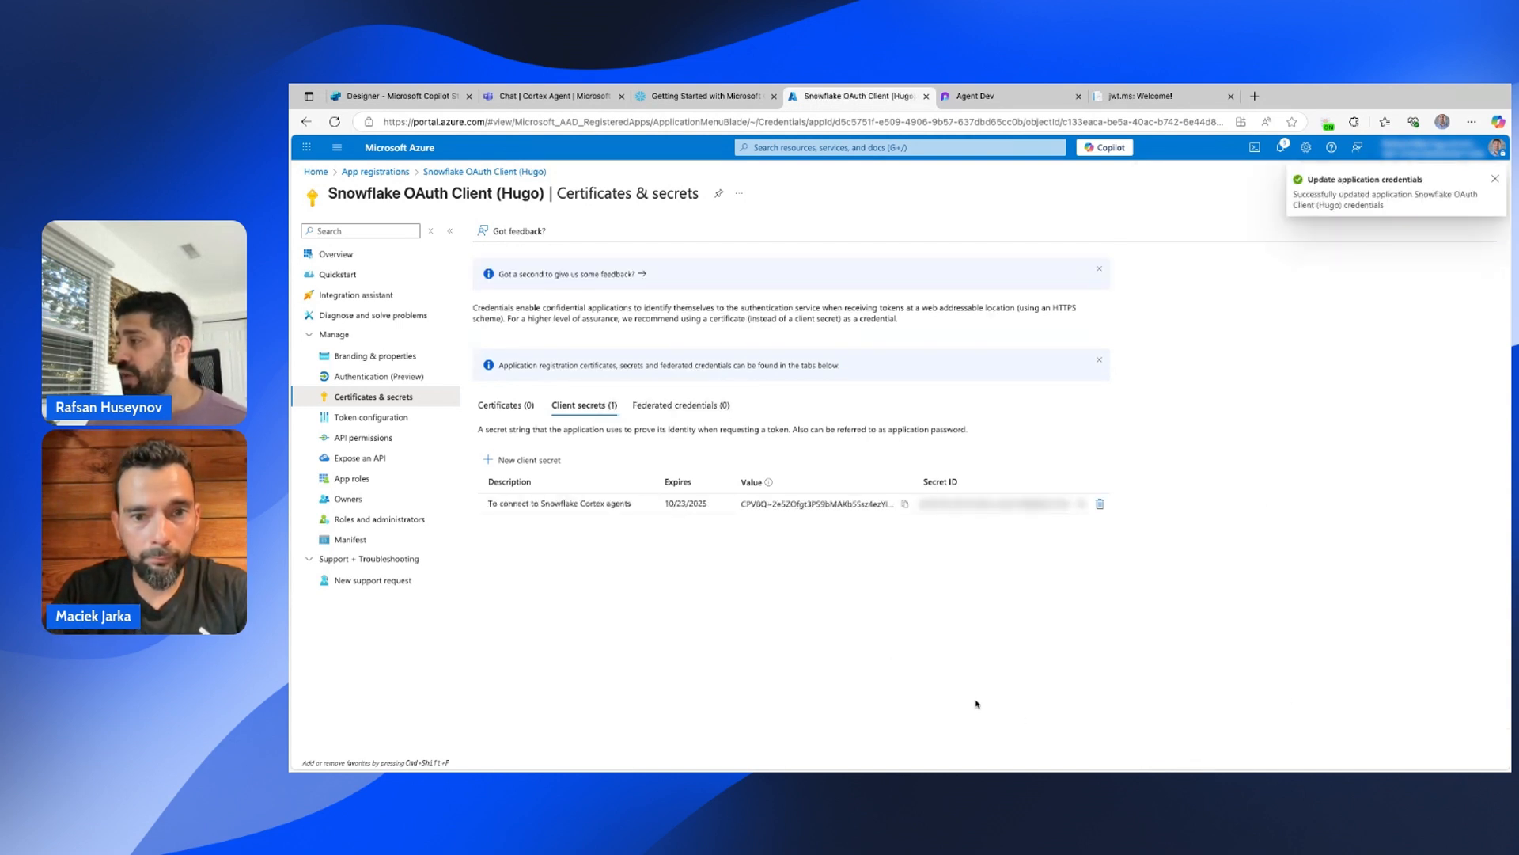
Copy the client secret's value and secret ID, then go to API permissions.
{"action": "left_click", "coordinate": [905, 503]}
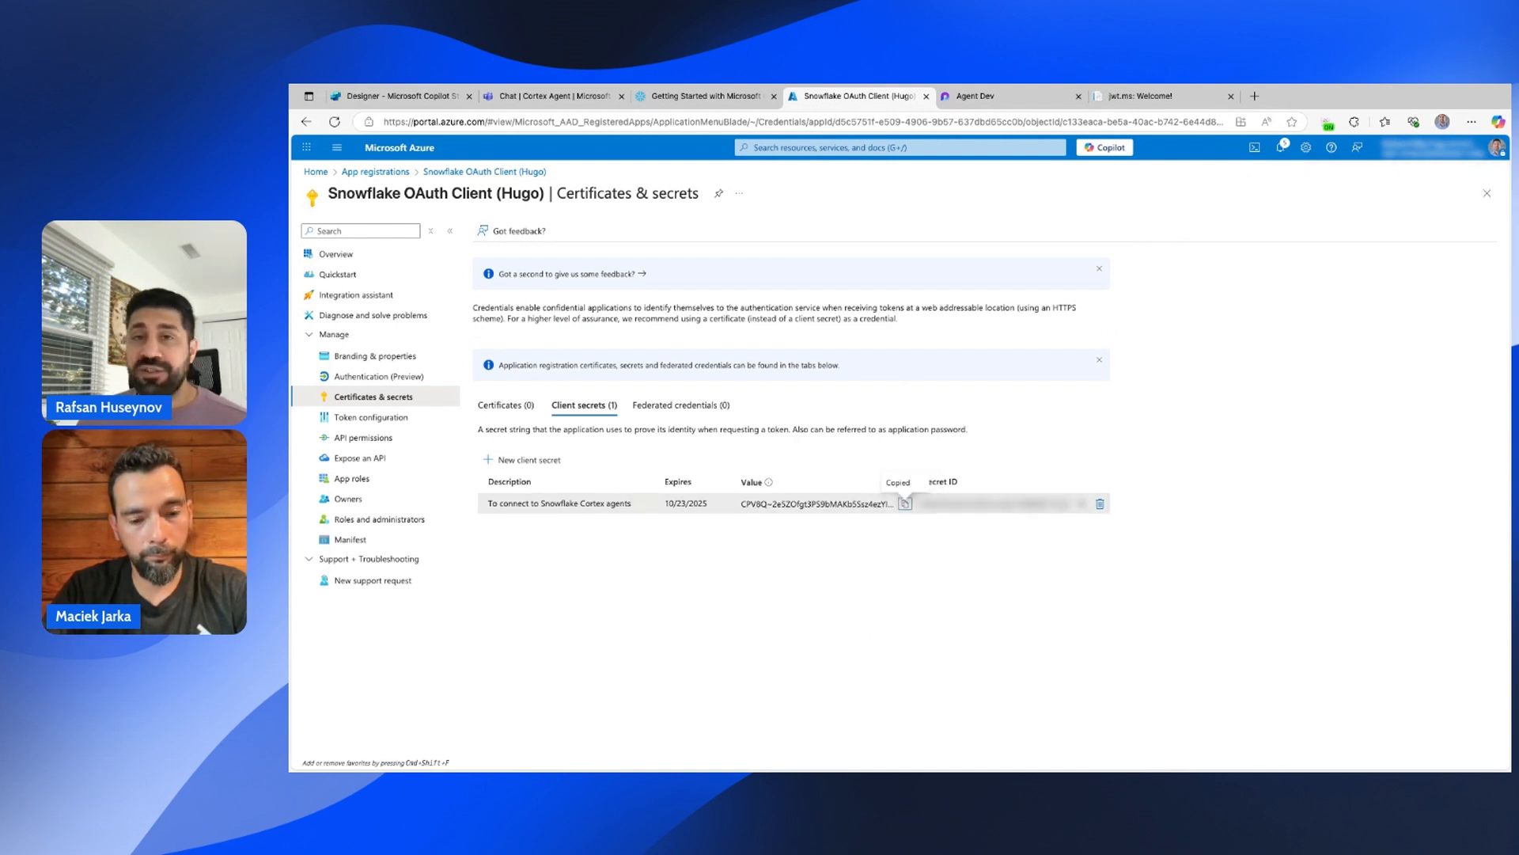
{"action": "key", "text": "super+Tab"}
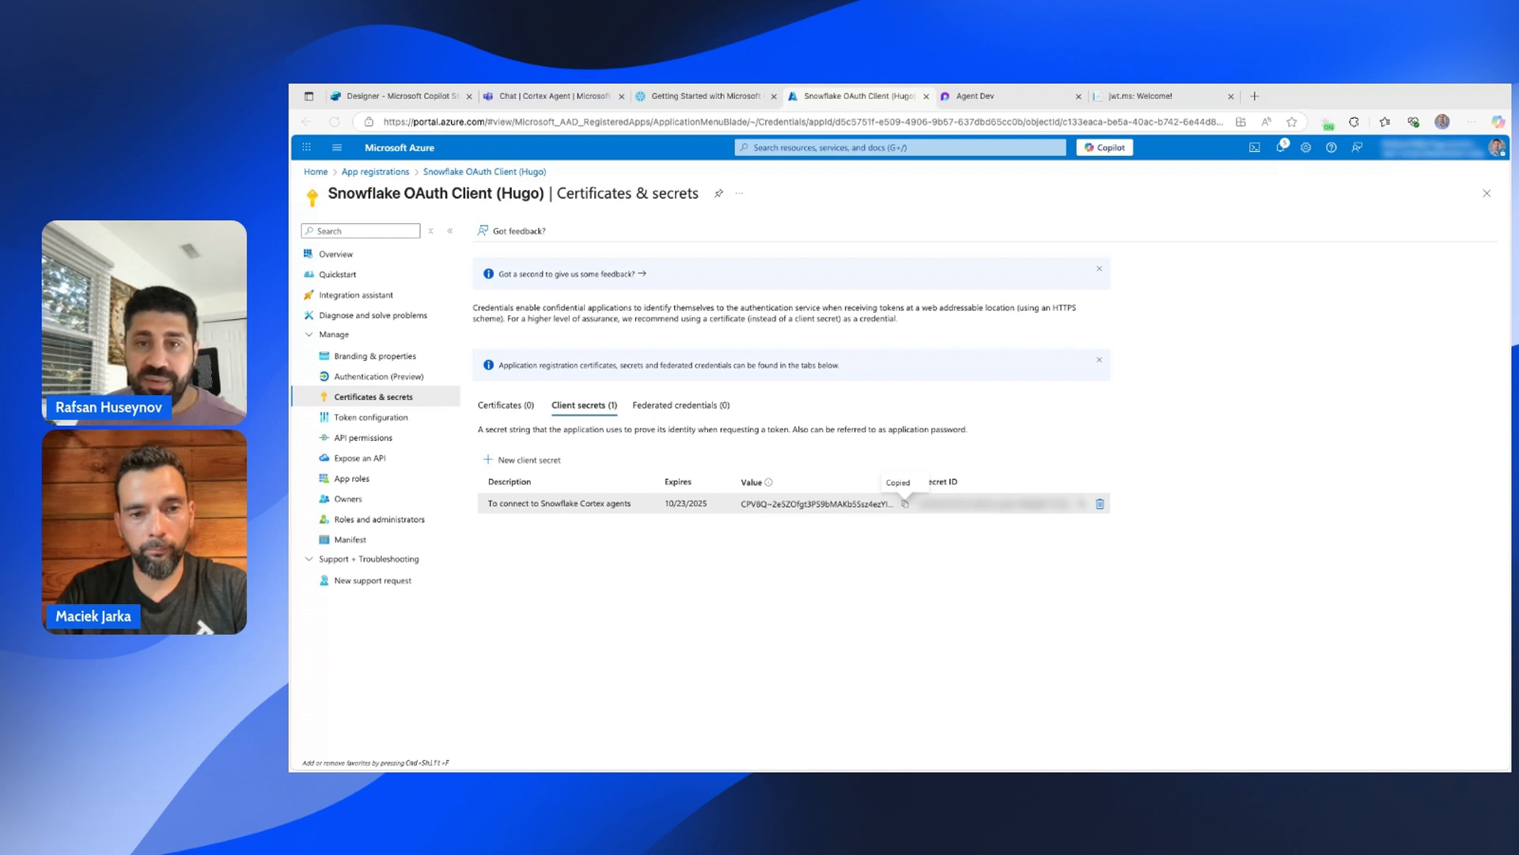
{"action": "left_click", "coordinate": [906, 504]}
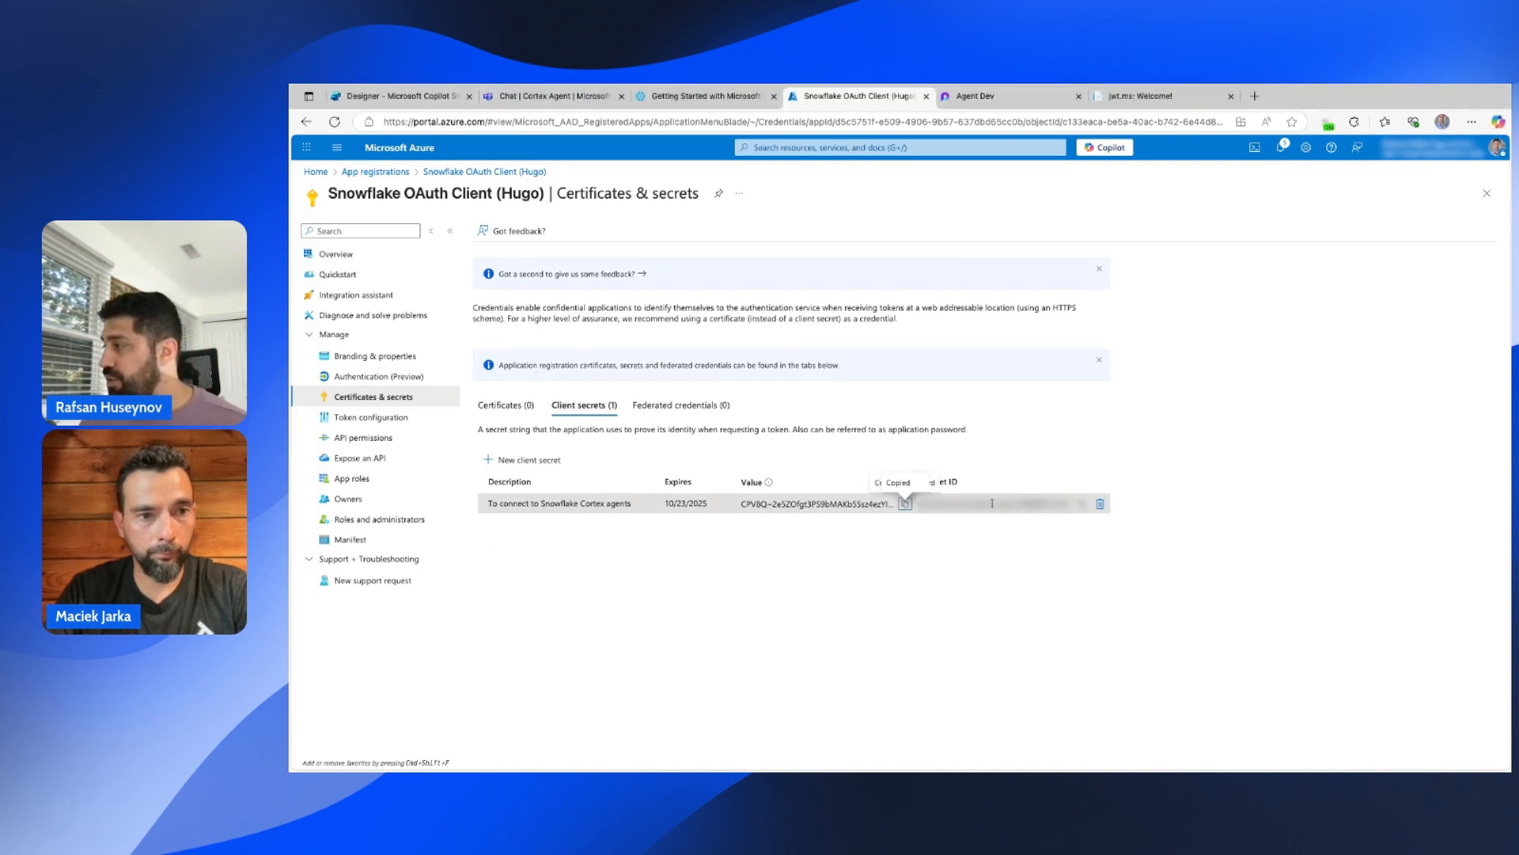
{"action": "left_click", "coordinate": [1087, 508]}
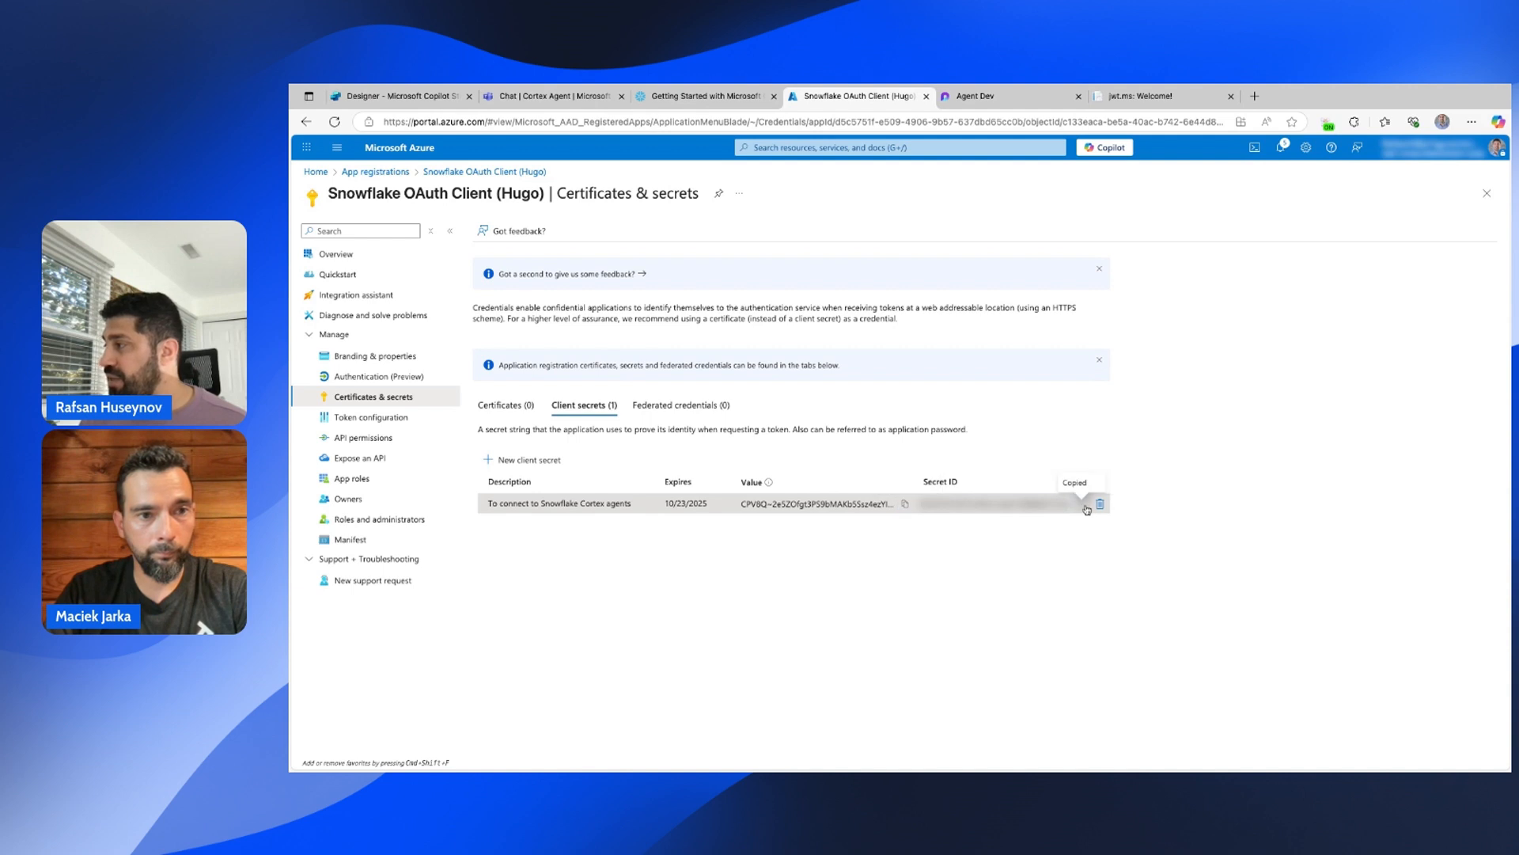
{"action": "key", "text": "alt+Tab"}
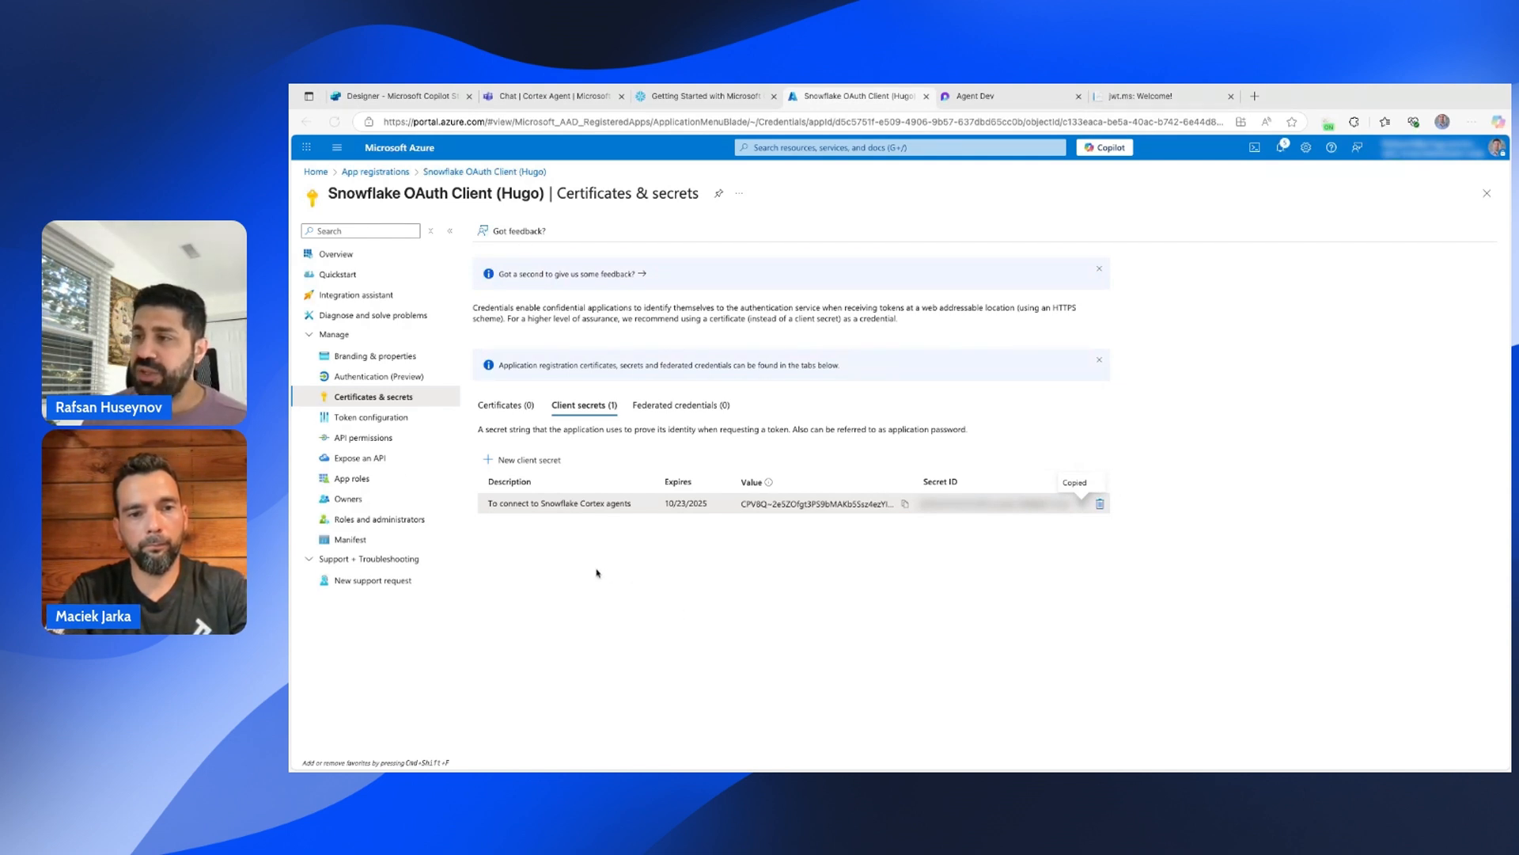
{"action": "left_click", "coordinate": [364, 440]}
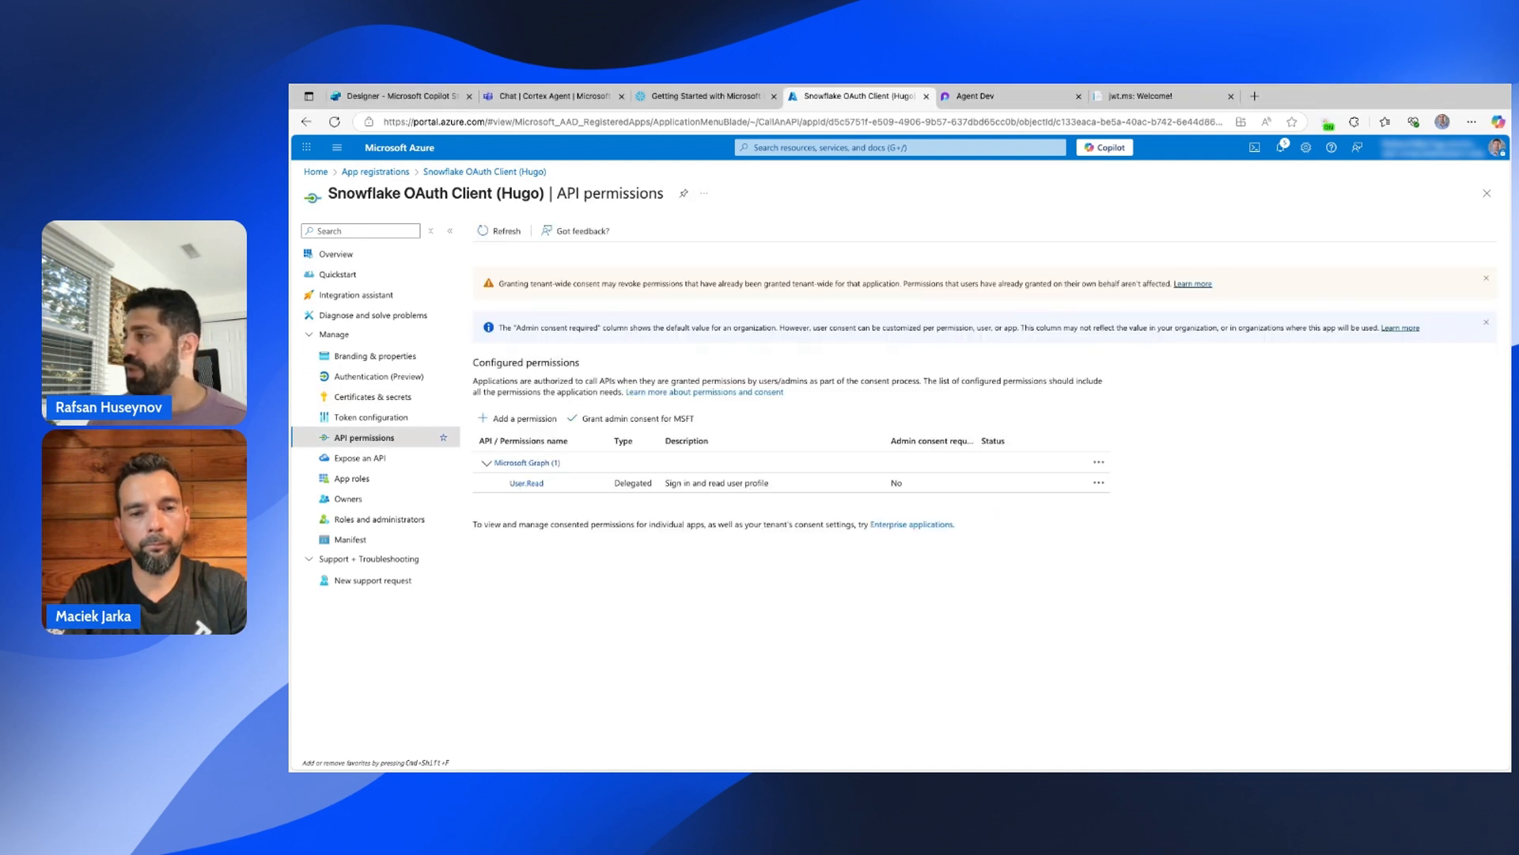
Add the Snowflake OAuth Resources application permission session:role:analyst.
{"action": "left_click", "coordinate": [519, 425]}
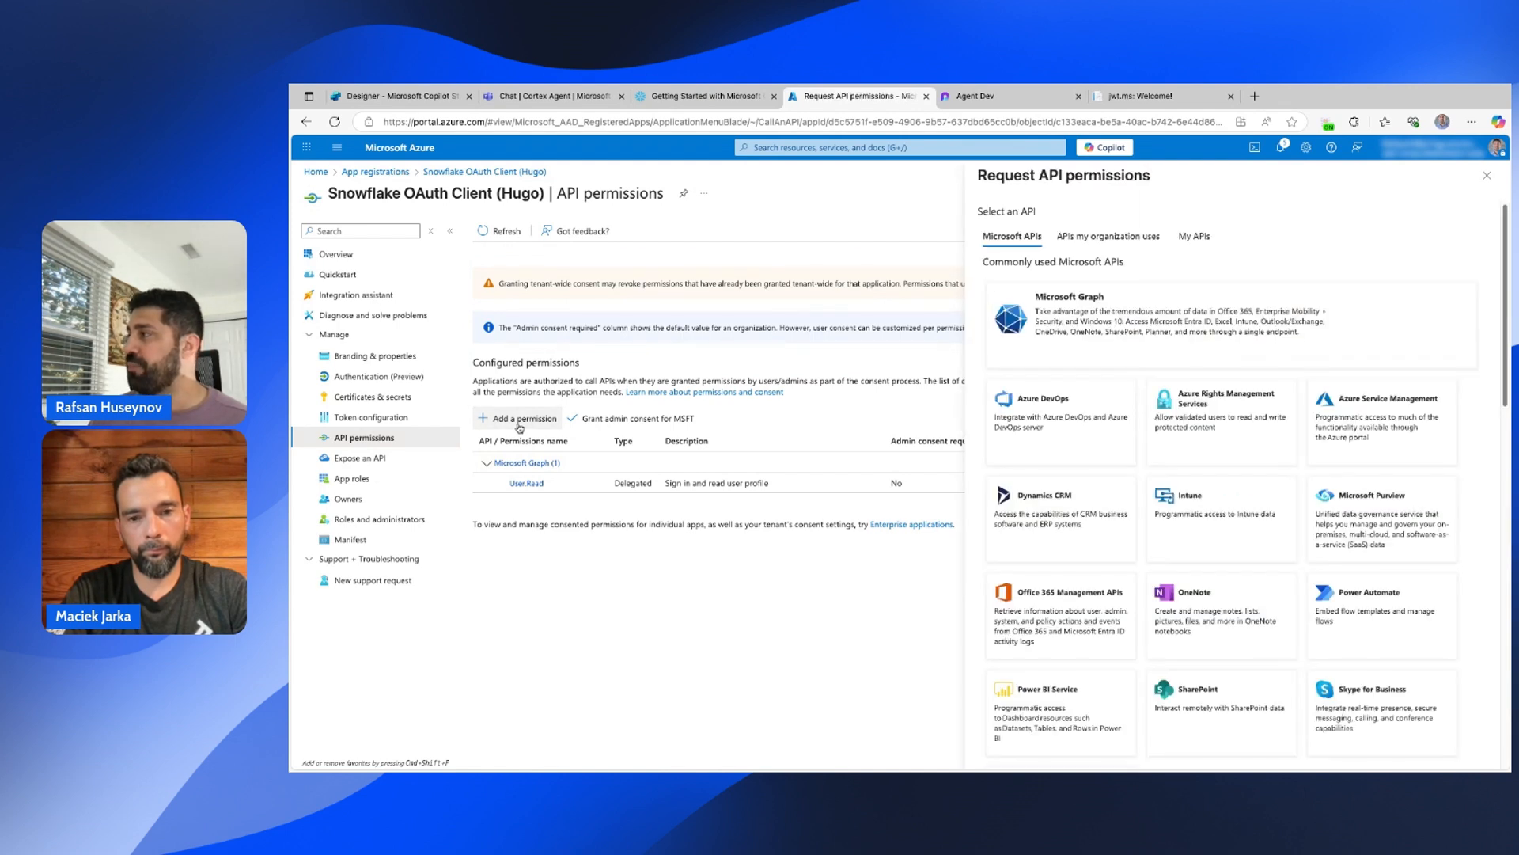
{"action": "left_click", "coordinate": [1098, 238]}
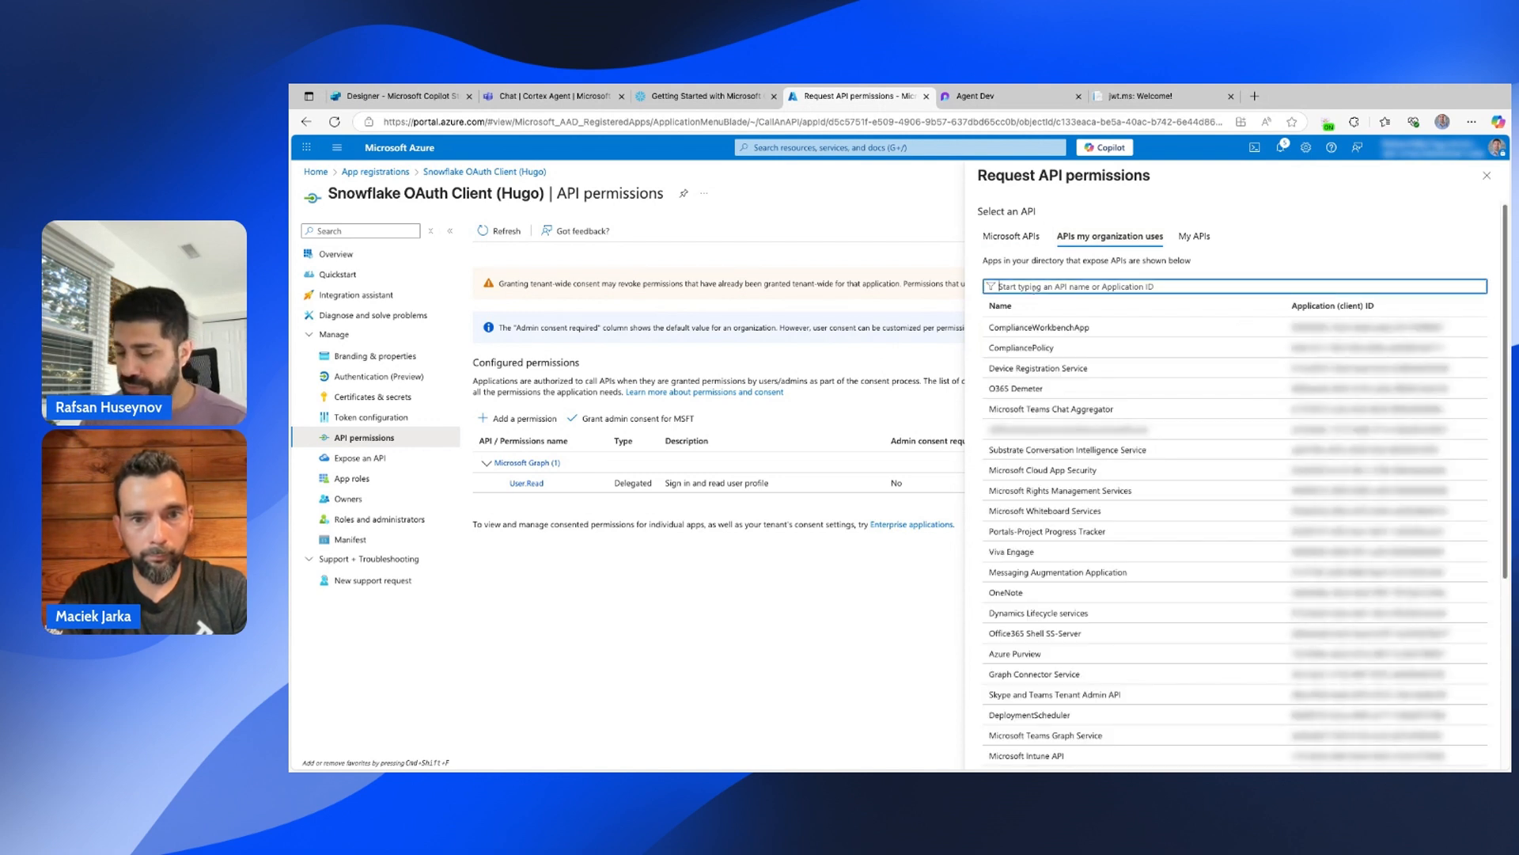
{"action": "type", "text": "Snowflake"}
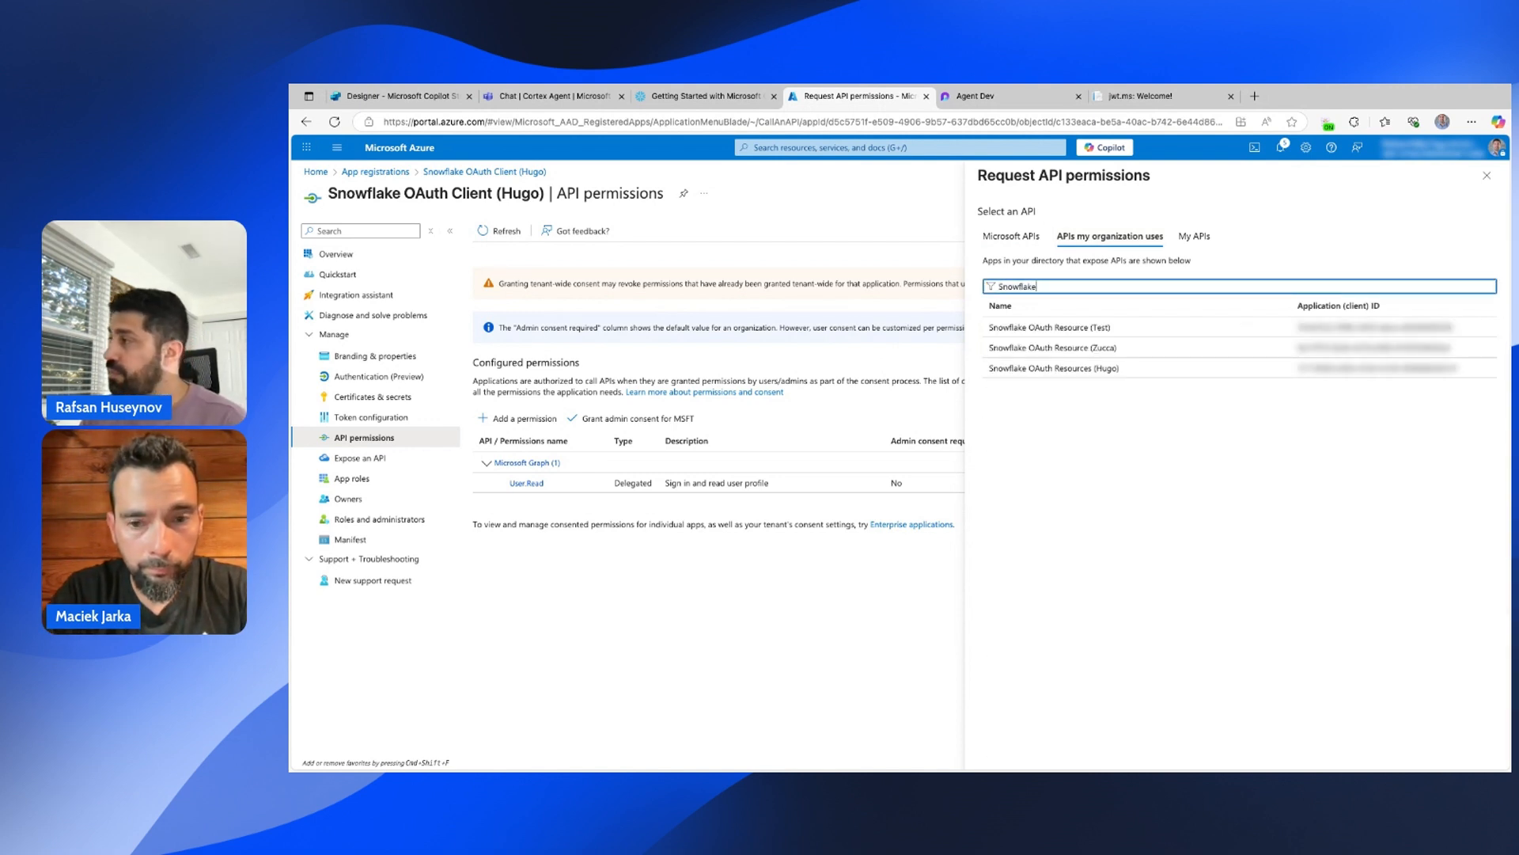
{"action": "left_click", "coordinate": [1045, 371]}
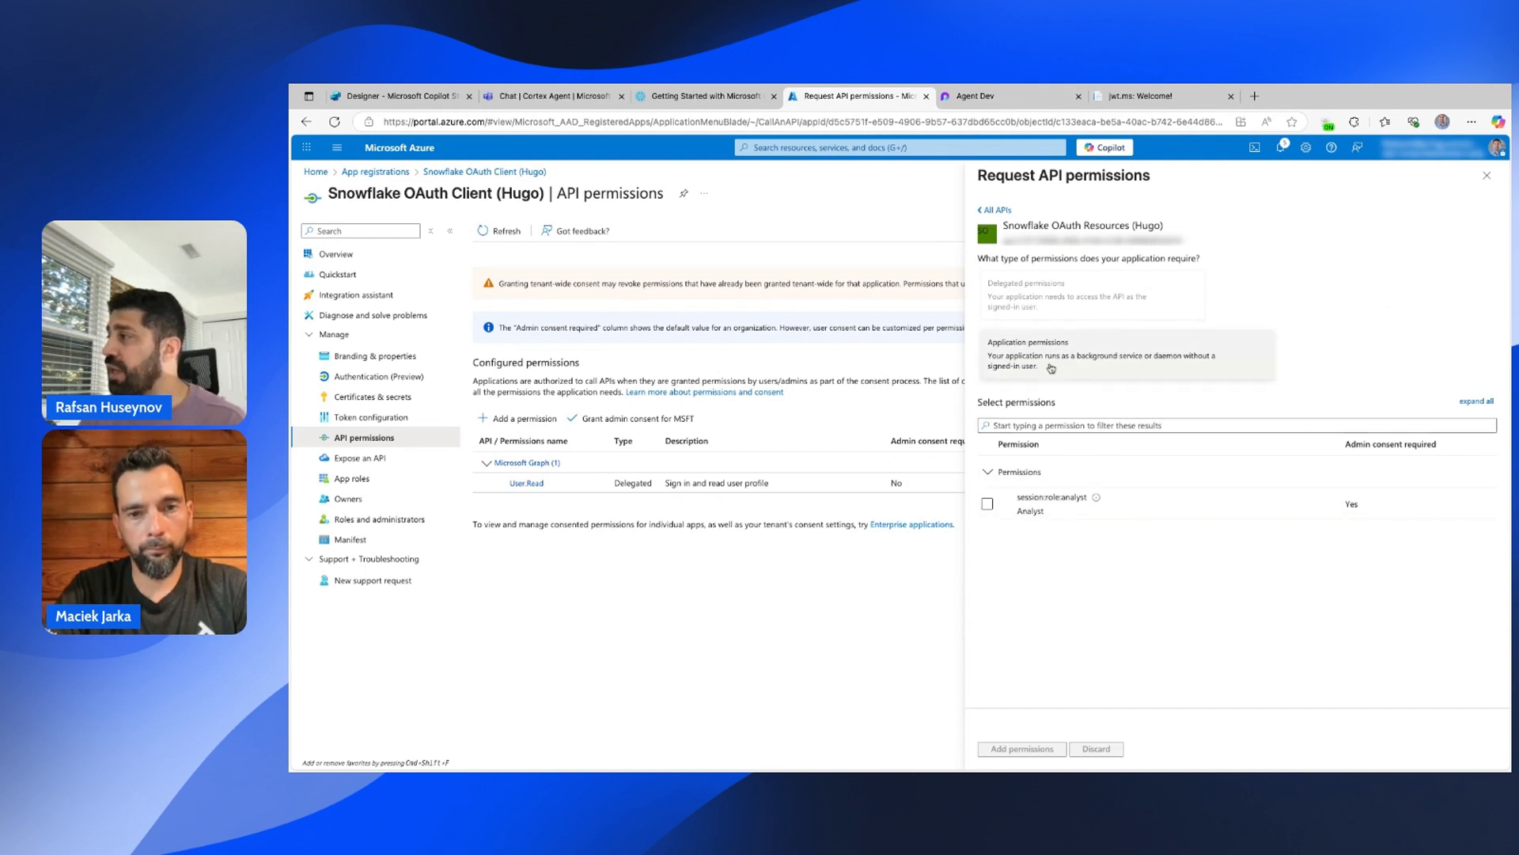
{"action": "left_click", "coordinate": [1082, 367]}
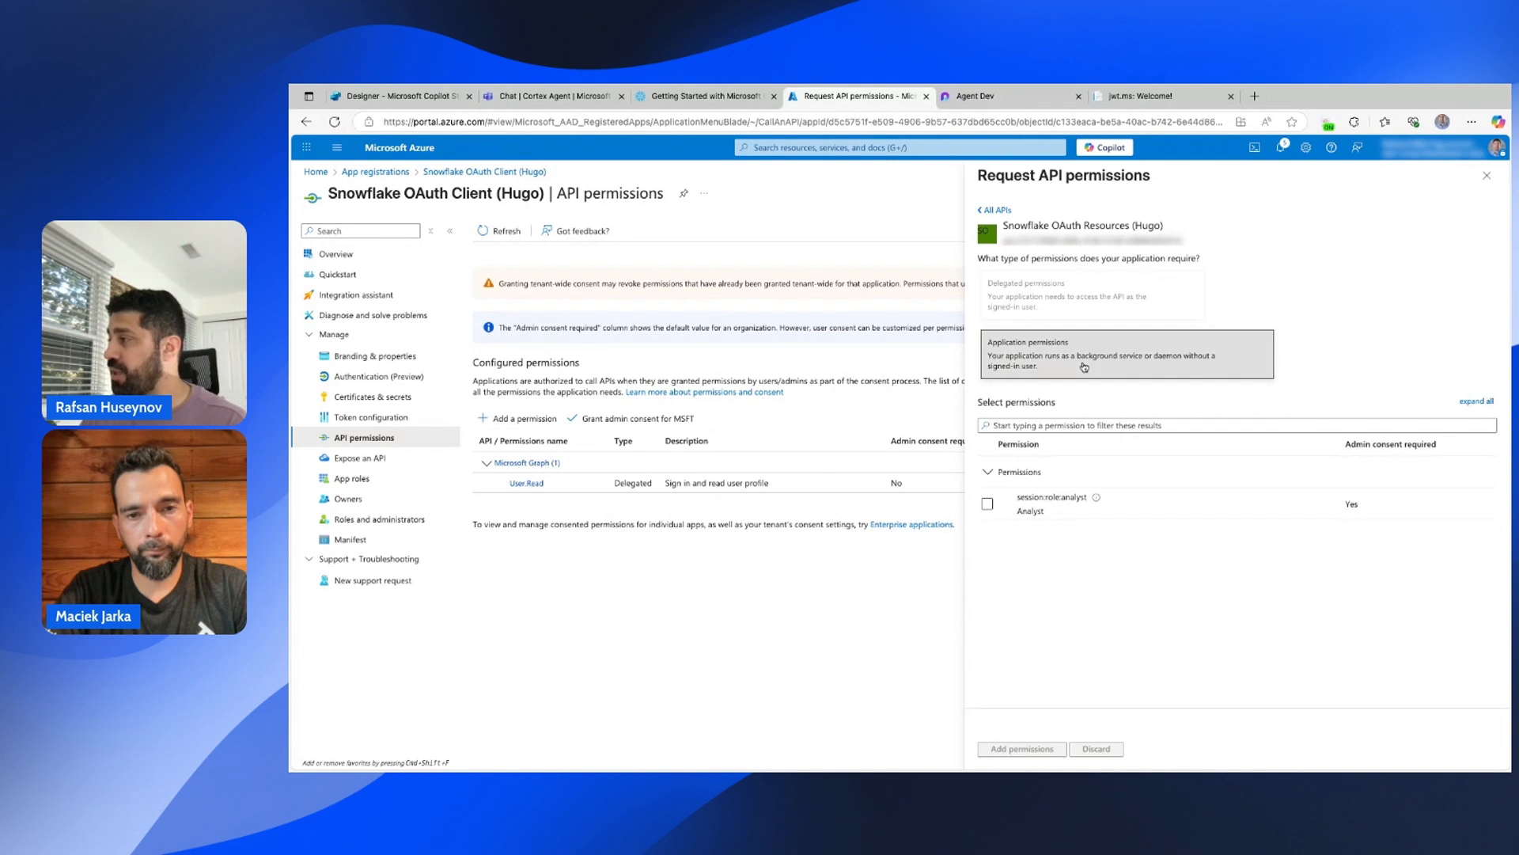
{"action": "left_click", "coordinate": [989, 507]}
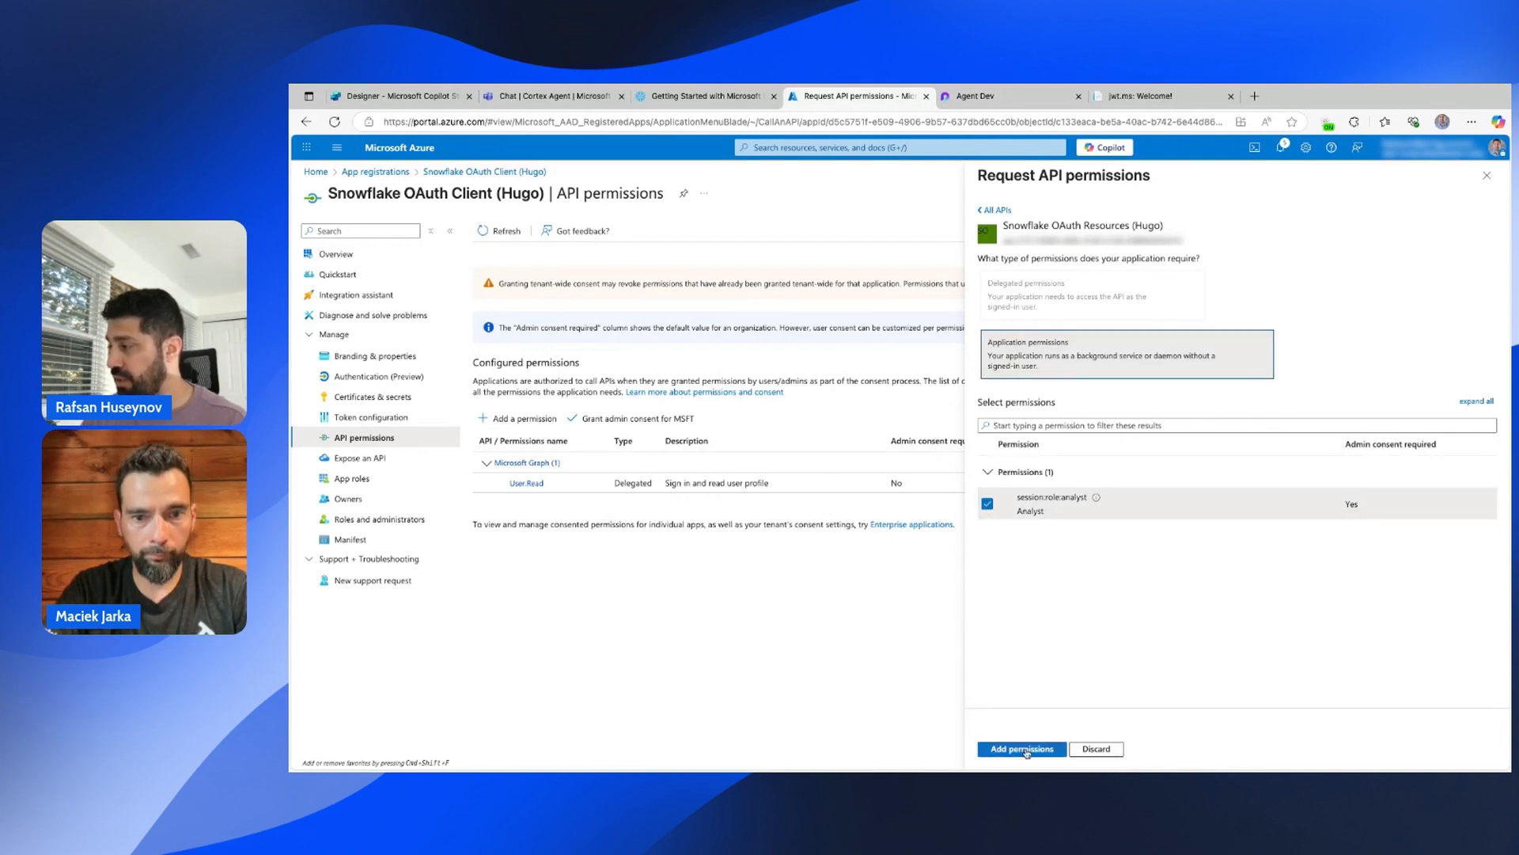
{"action": "left_click", "coordinate": [1024, 749]}
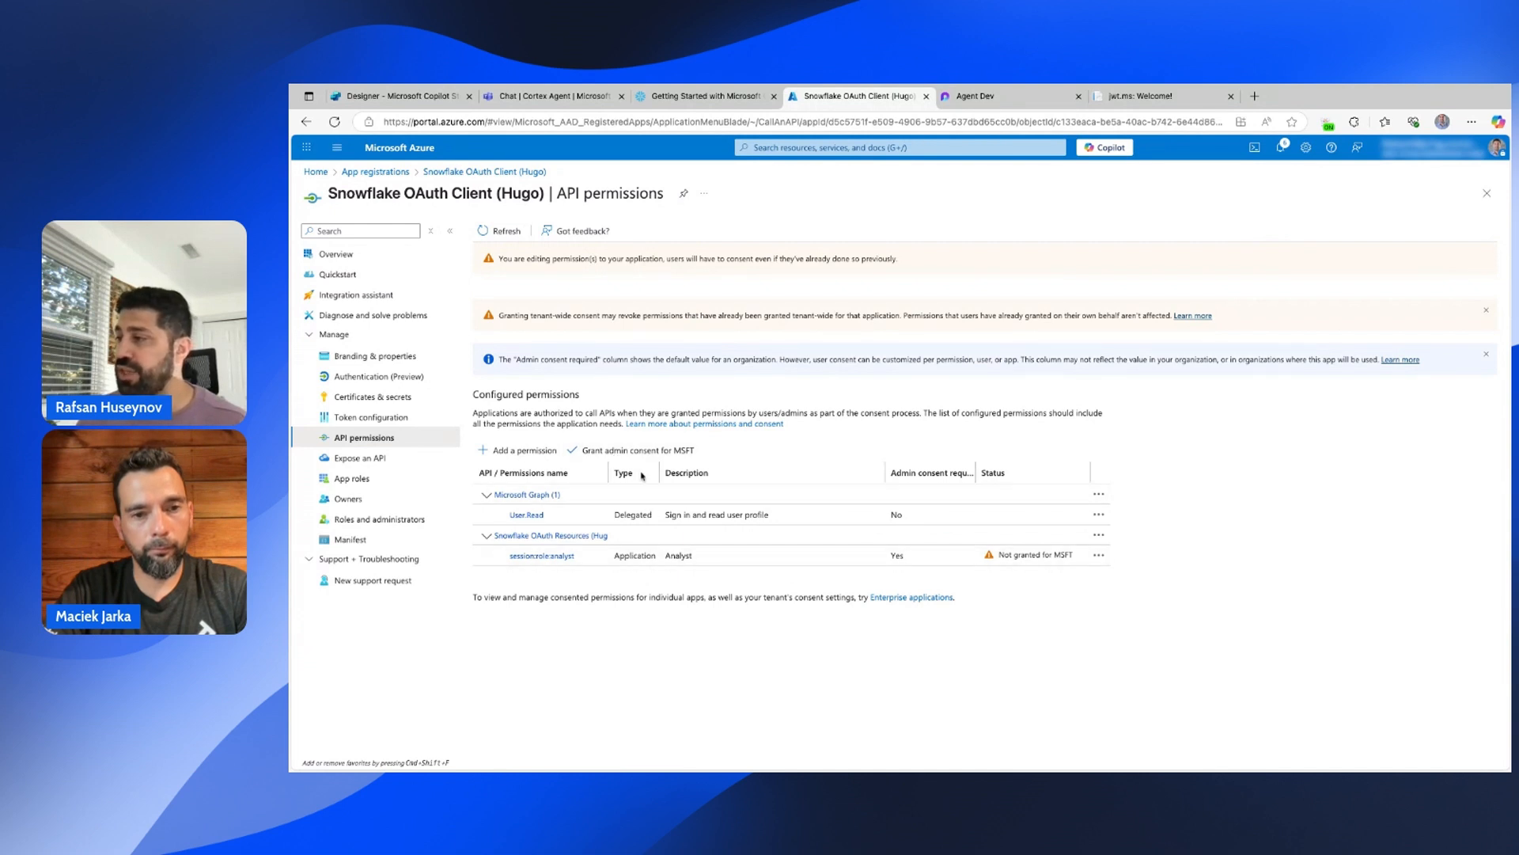
Grant admin consent for the permissions and return to the app's overview.
{"action": "left_click", "coordinate": [613, 452]}
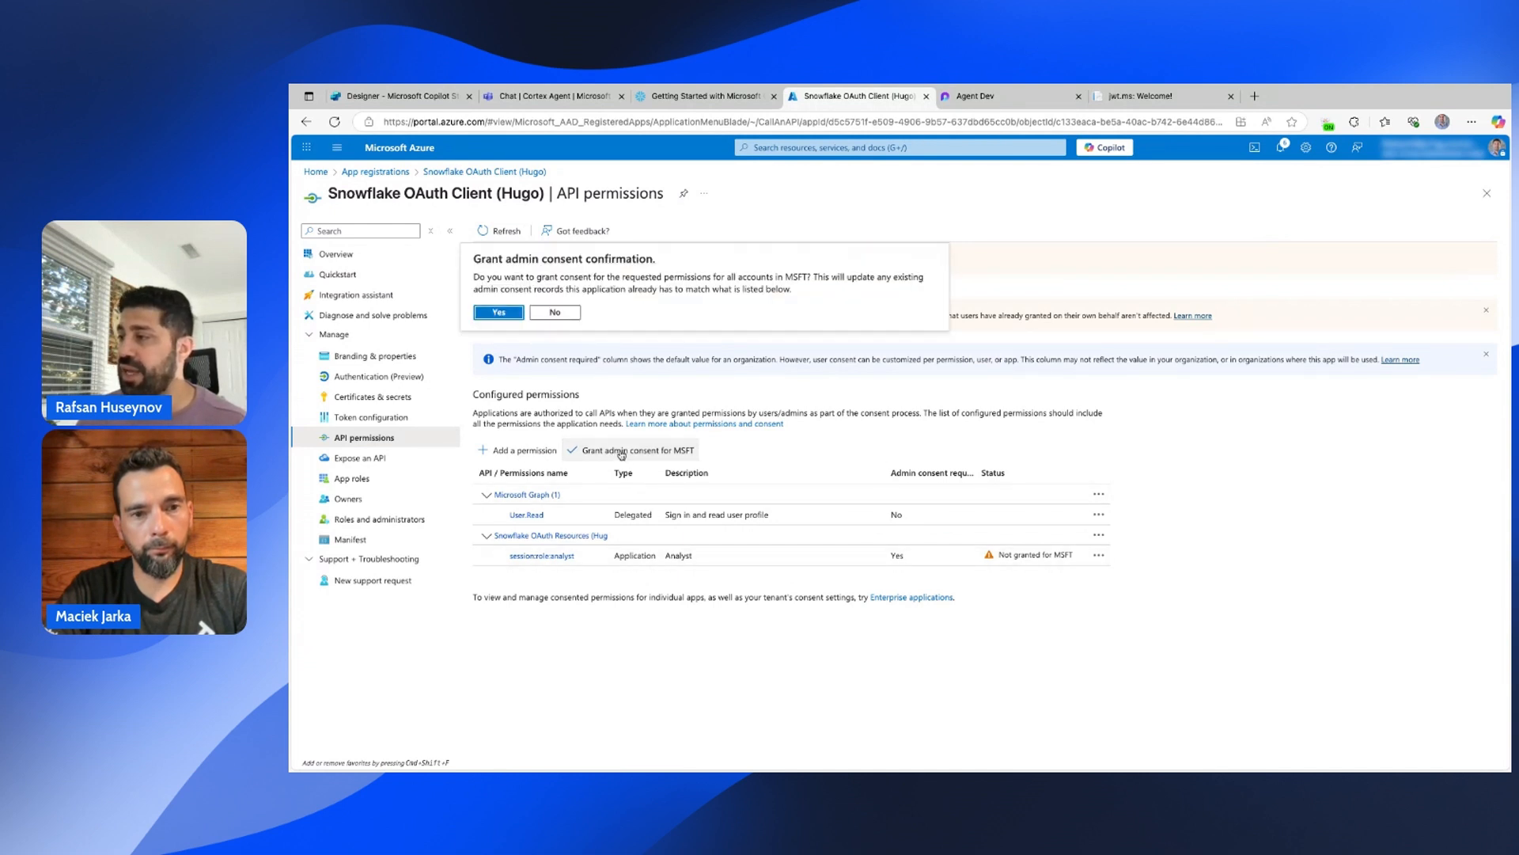
{"action": "left_click", "coordinate": [506, 315]}
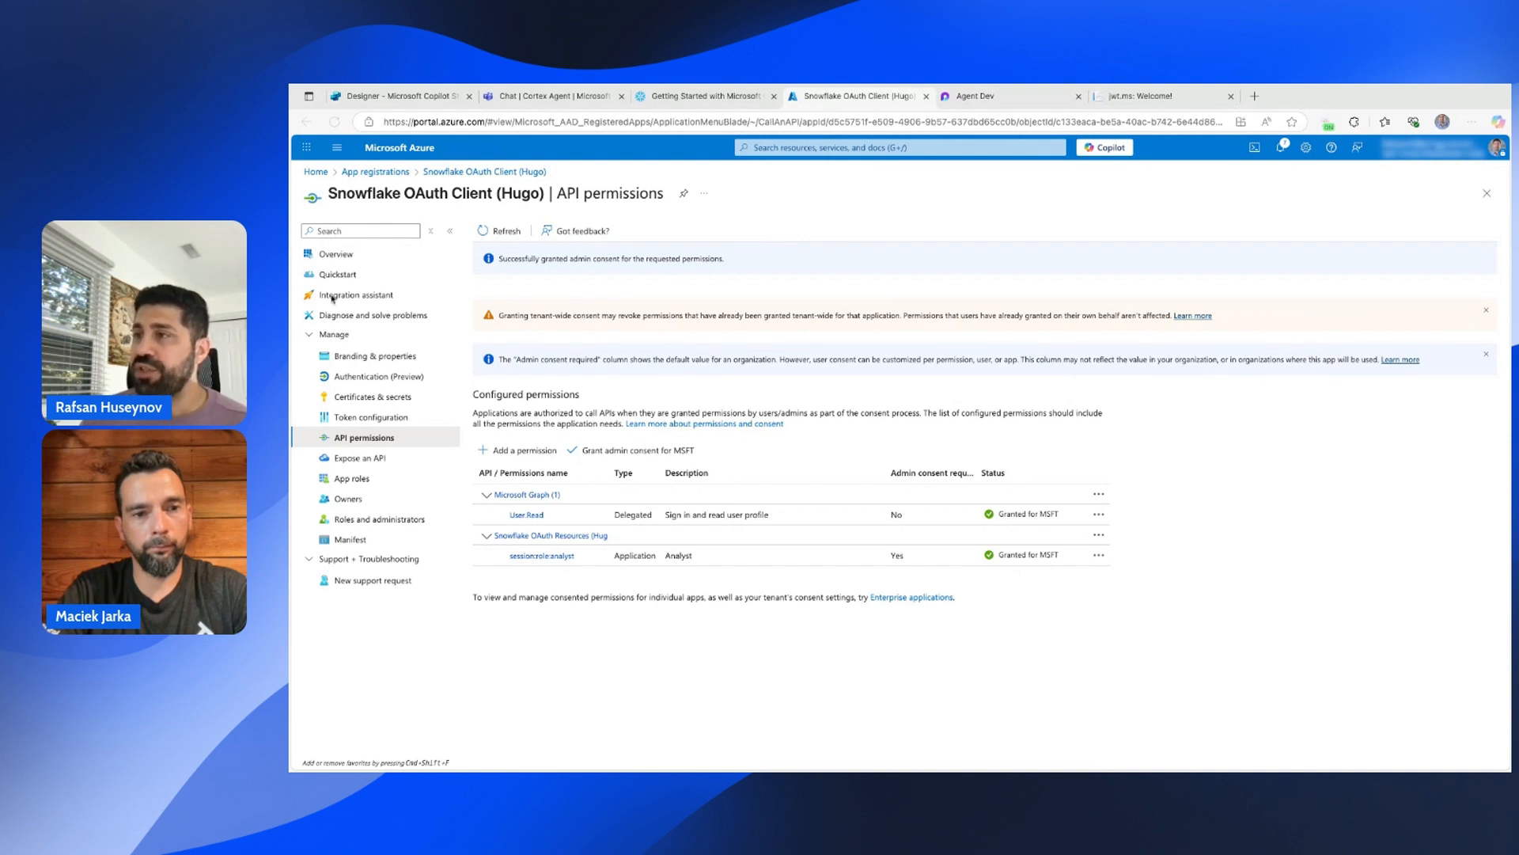
{"action": "left_click", "coordinate": [341, 260]}
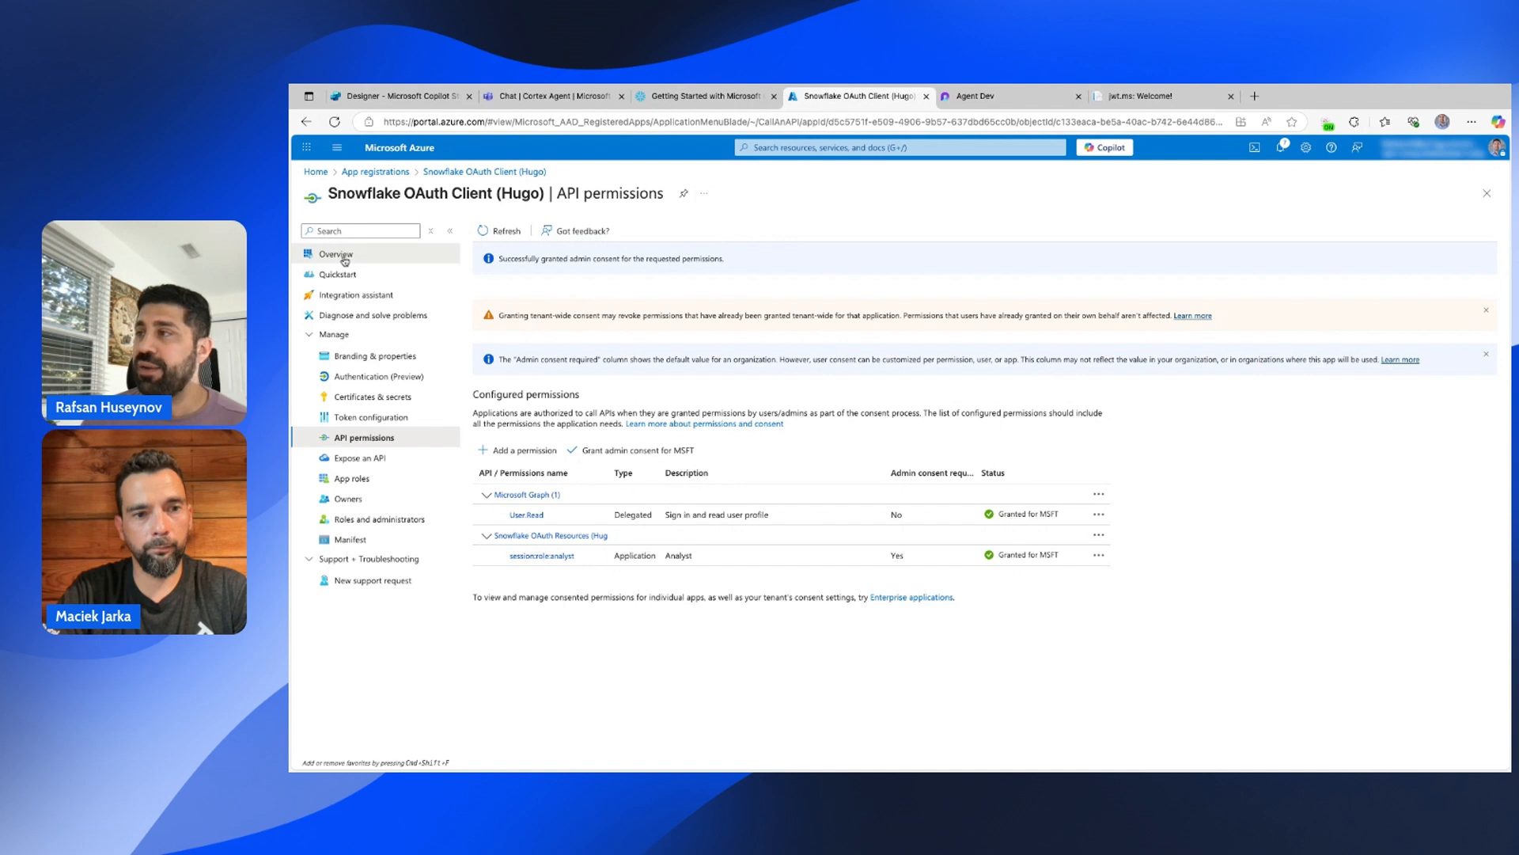
{"action": "left_click", "coordinate": [345, 262]}
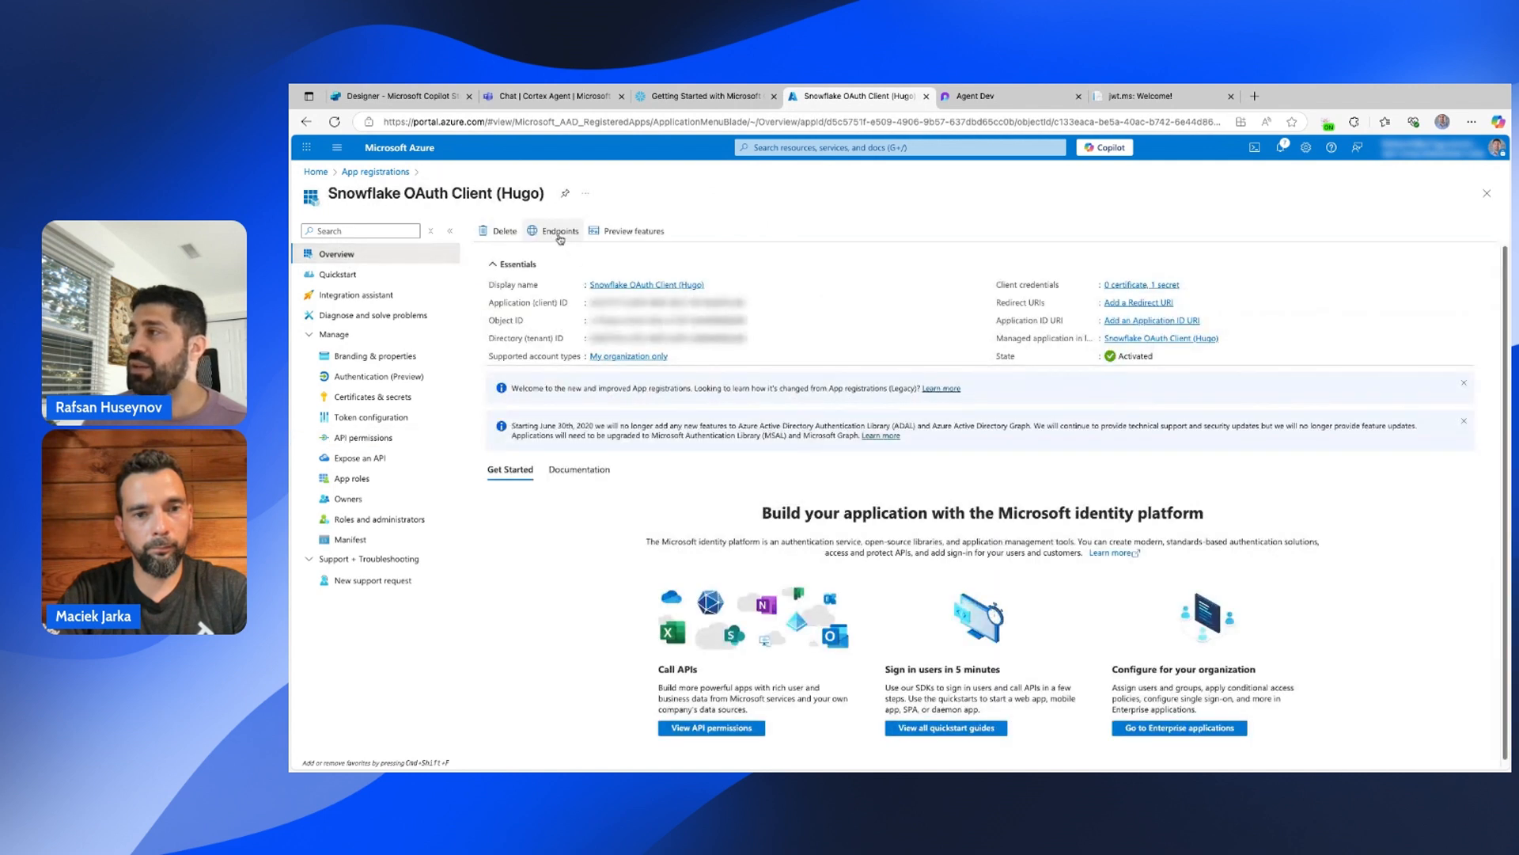
Copy the app's OAuth 2.0 token endpoint (v2) and OpenID Connect metadata document URLs from Endpoints.
{"action": "left_click", "coordinate": [559, 235]}
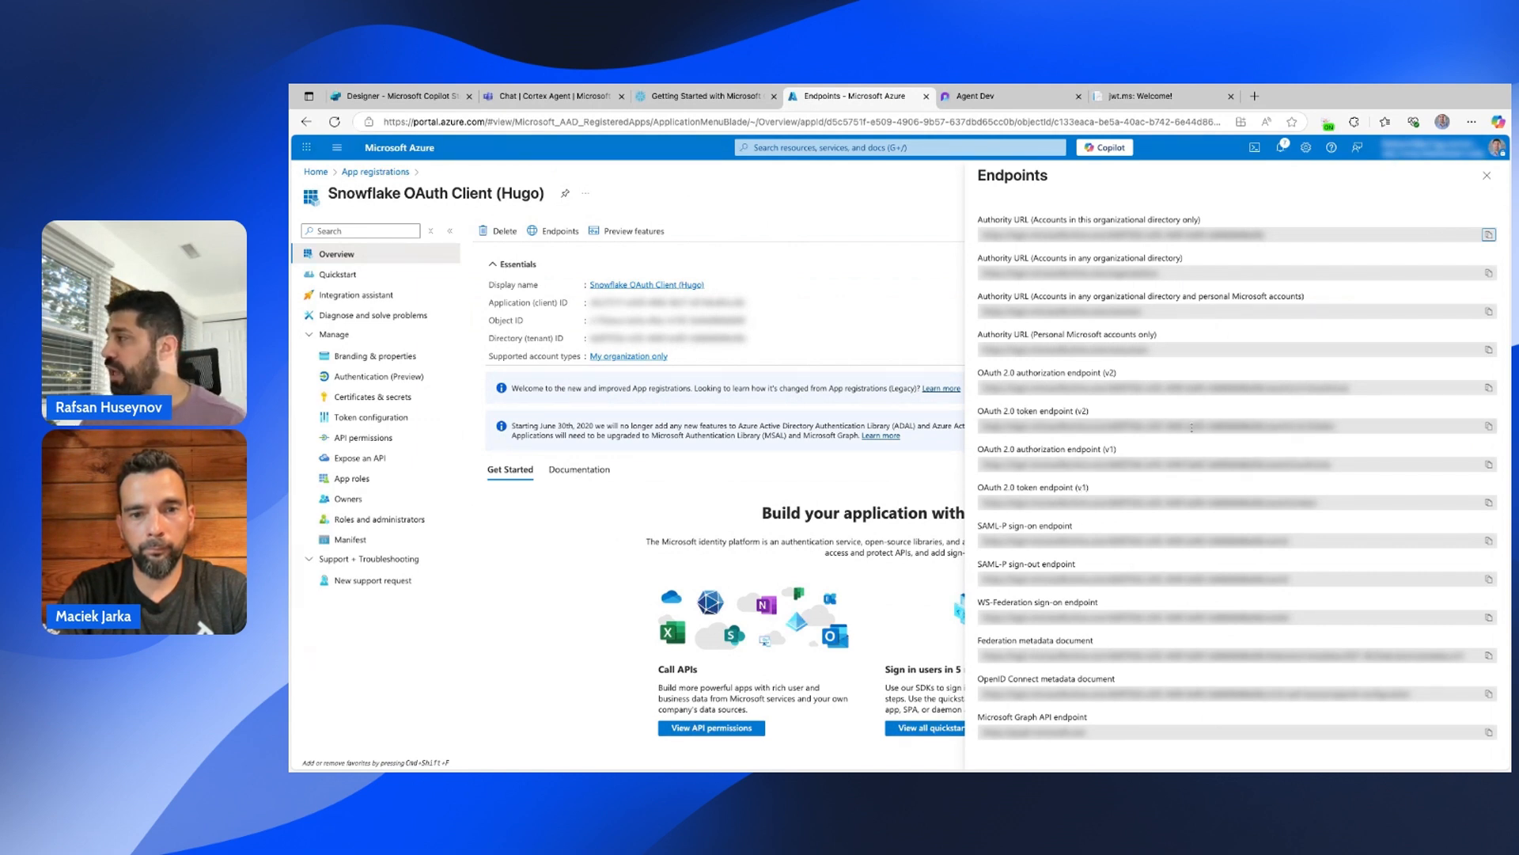
{"action": "left_click", "coordinate": [1489, 425]}
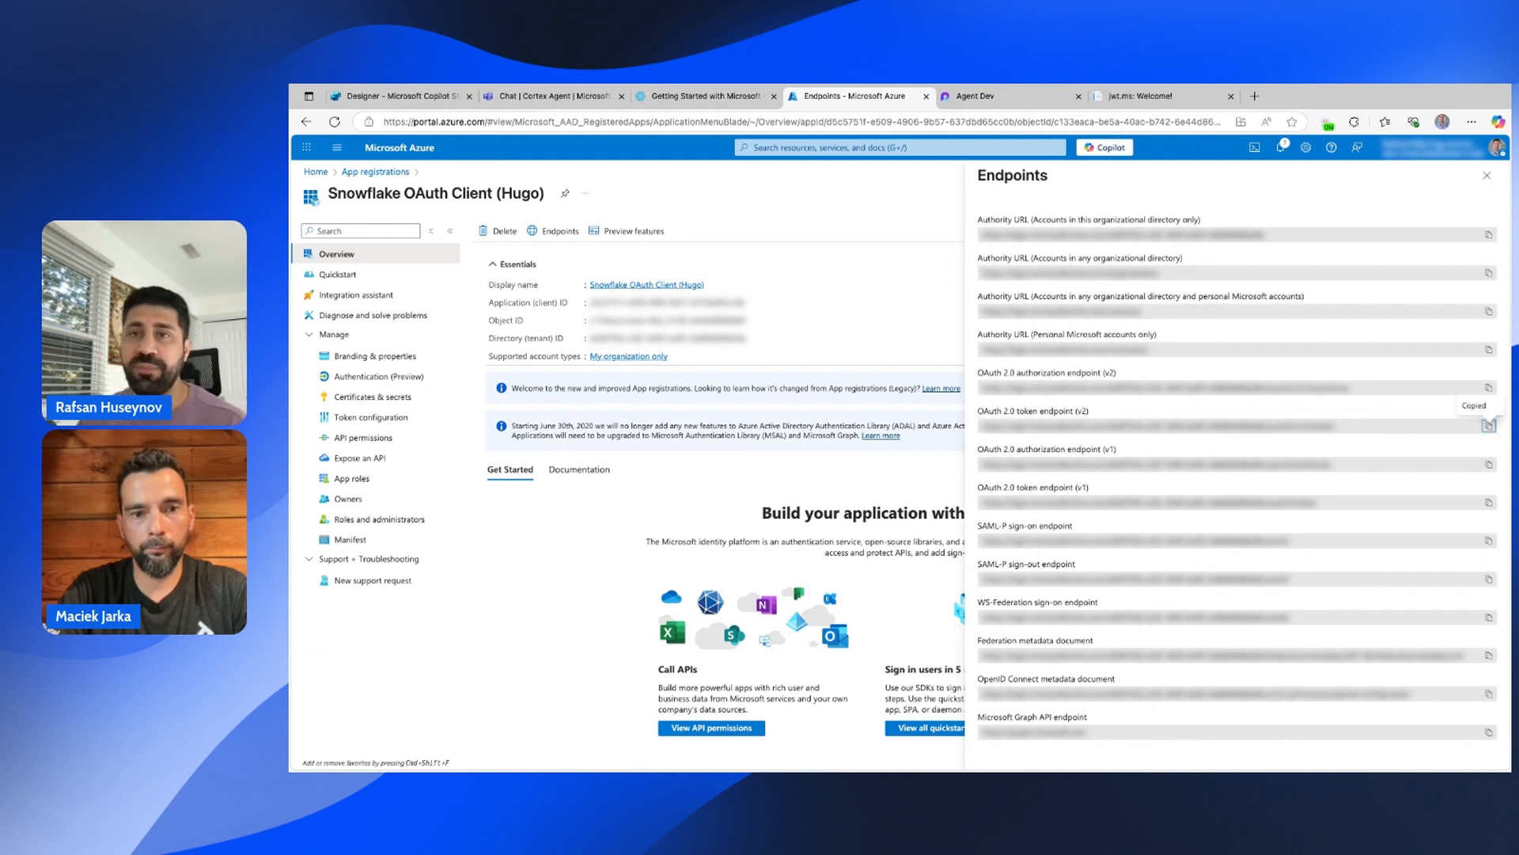
{"action": "key", "text": "super+Tab"}
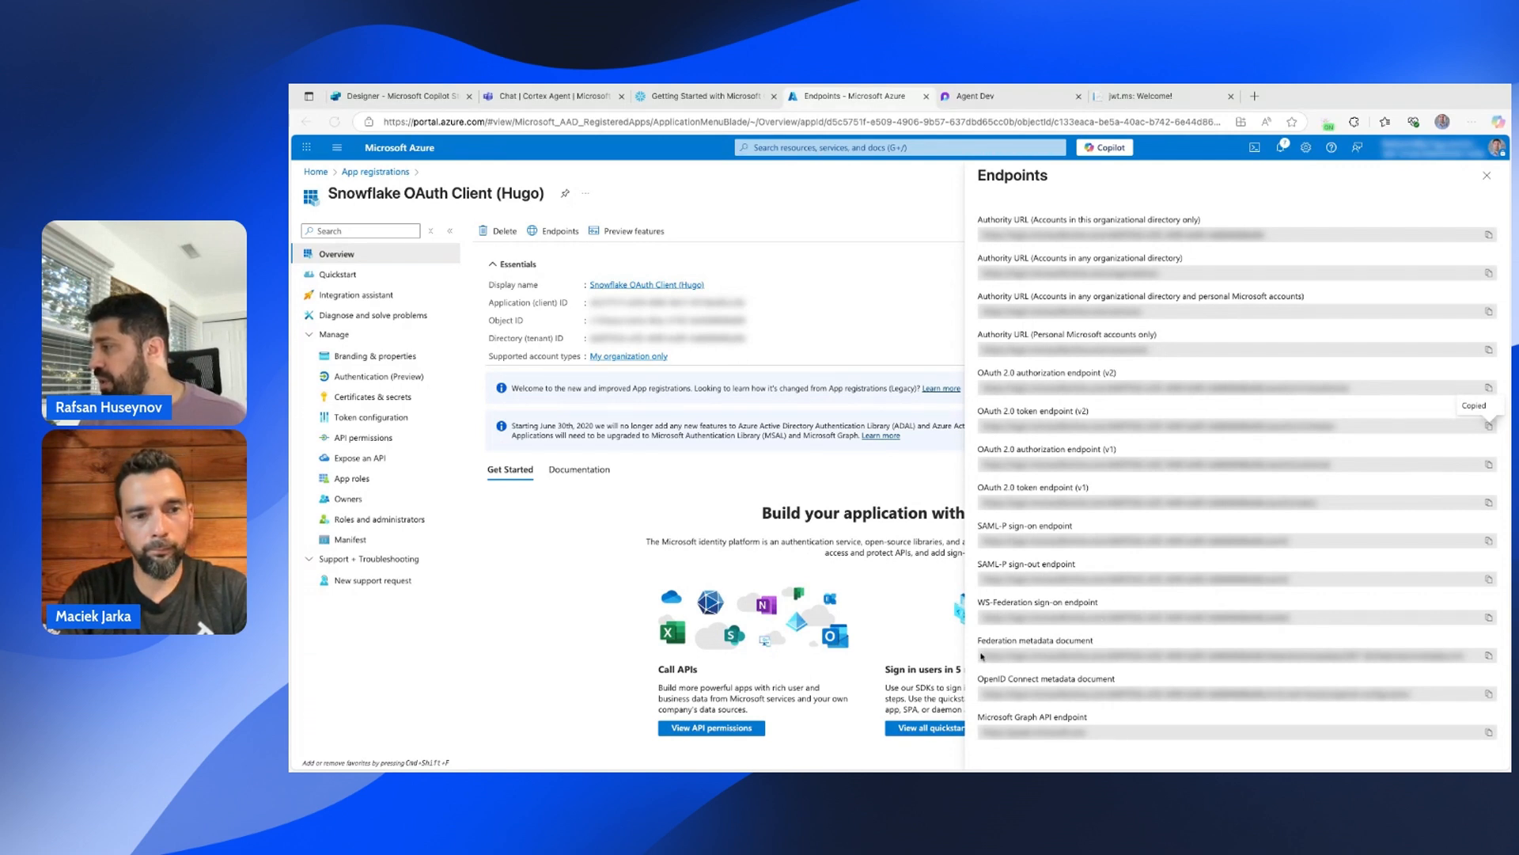
{"action": "left_click", "coordinate": [1489, 656]}
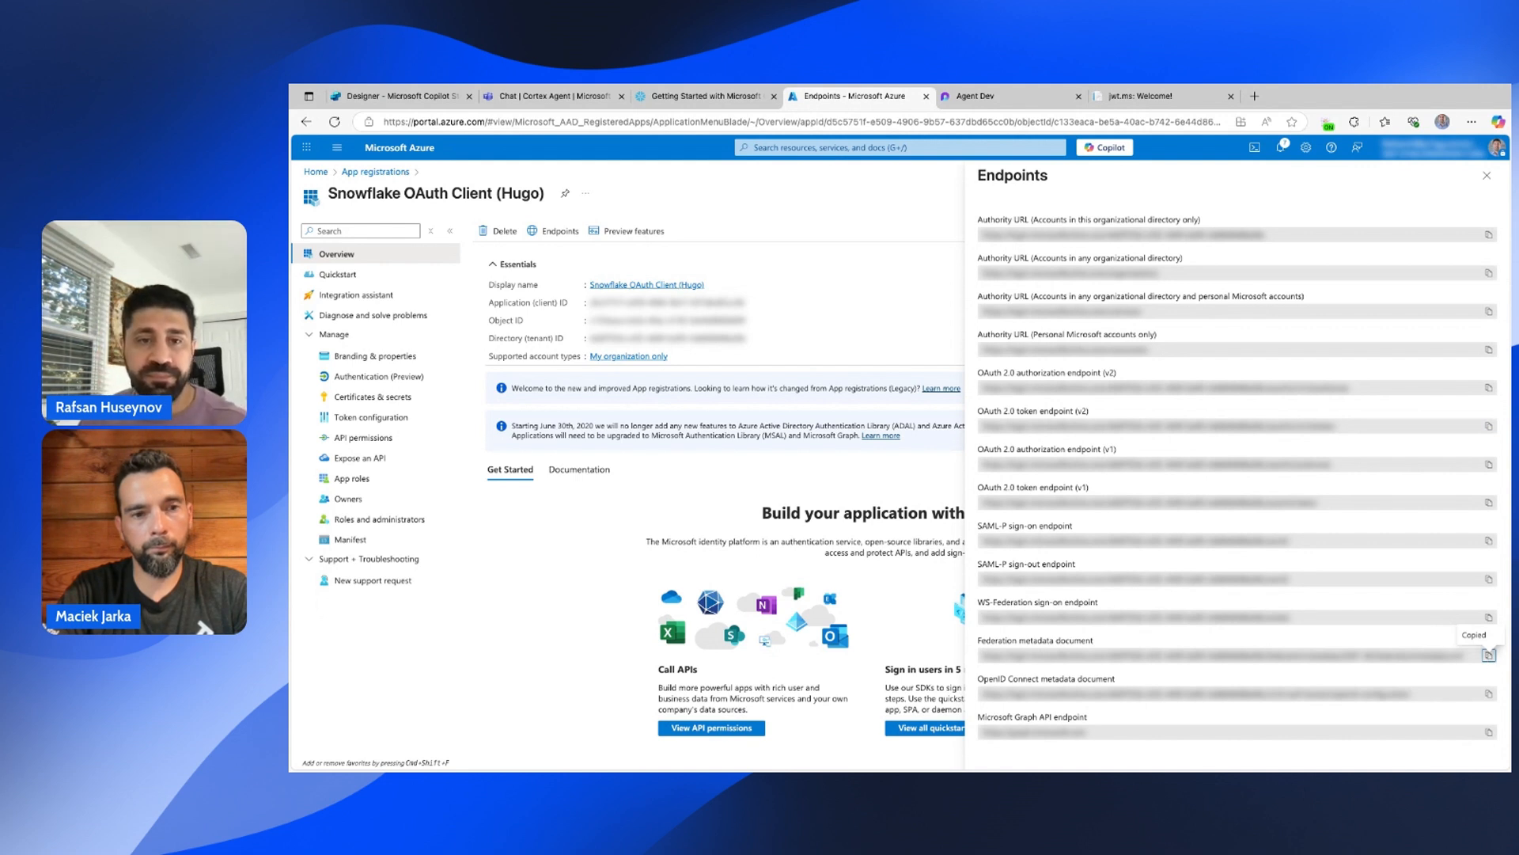
{"action": "key", "text": "super+Tab"}
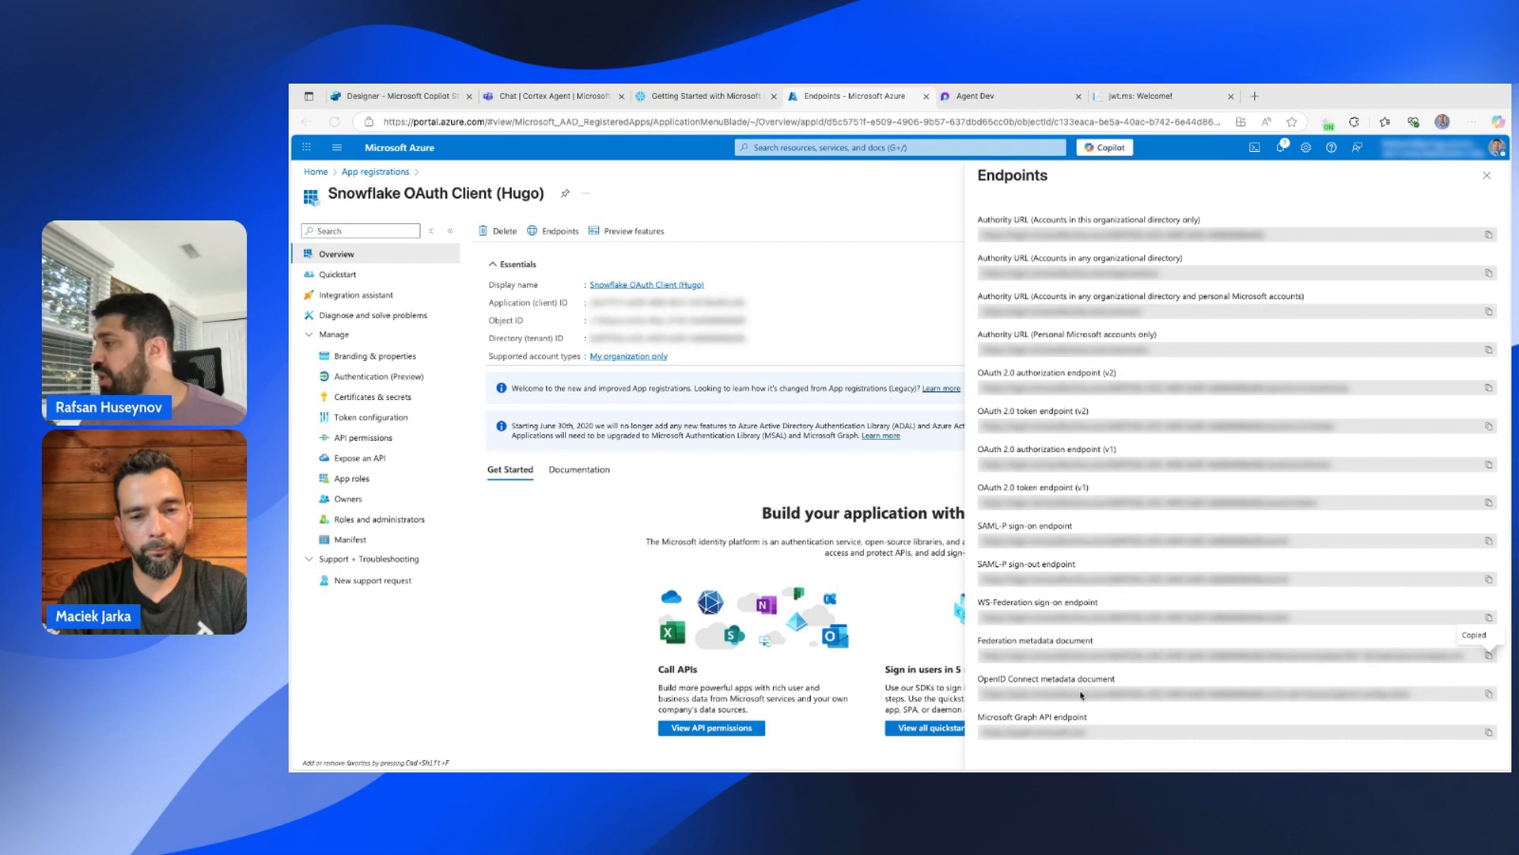
{"action": "left_click", "coordinate": [1489, 693]}
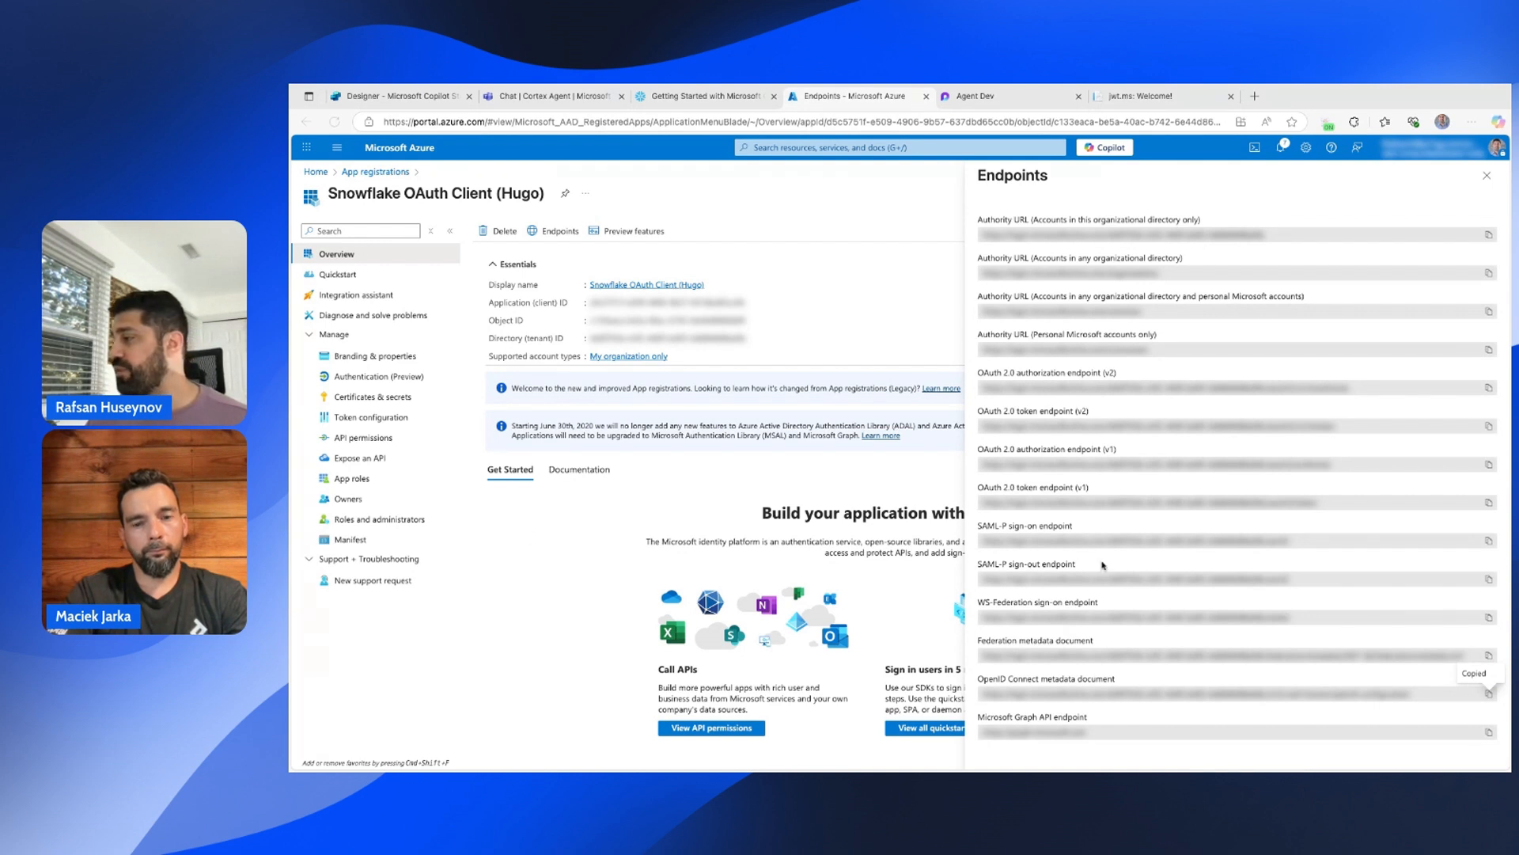
{"action": "left_click", "coordinate": [920, 211]}
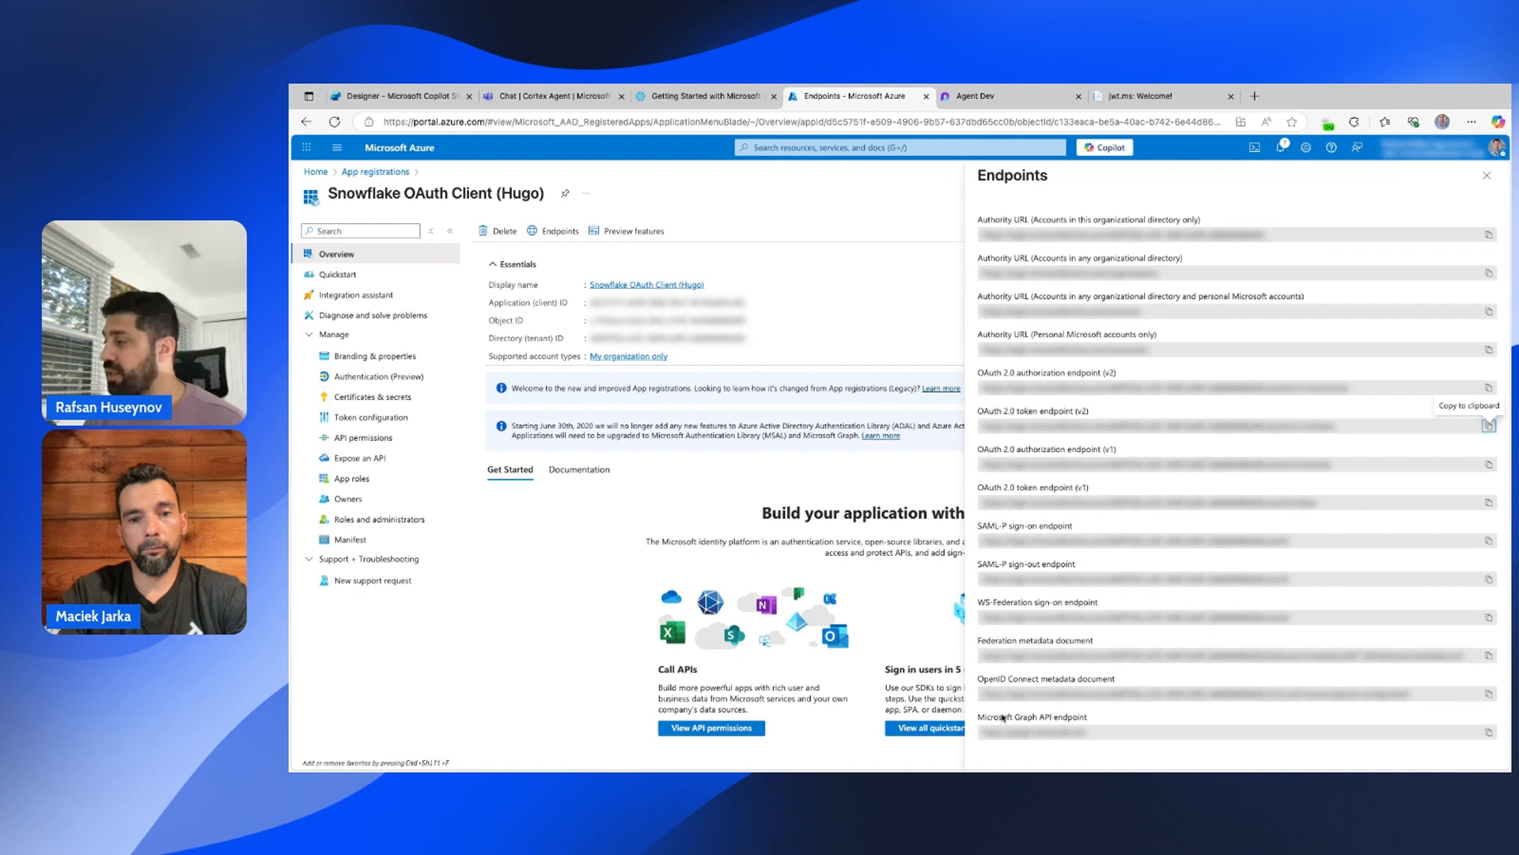
{"action": "left_click", "coordinate": [1488, 695]}
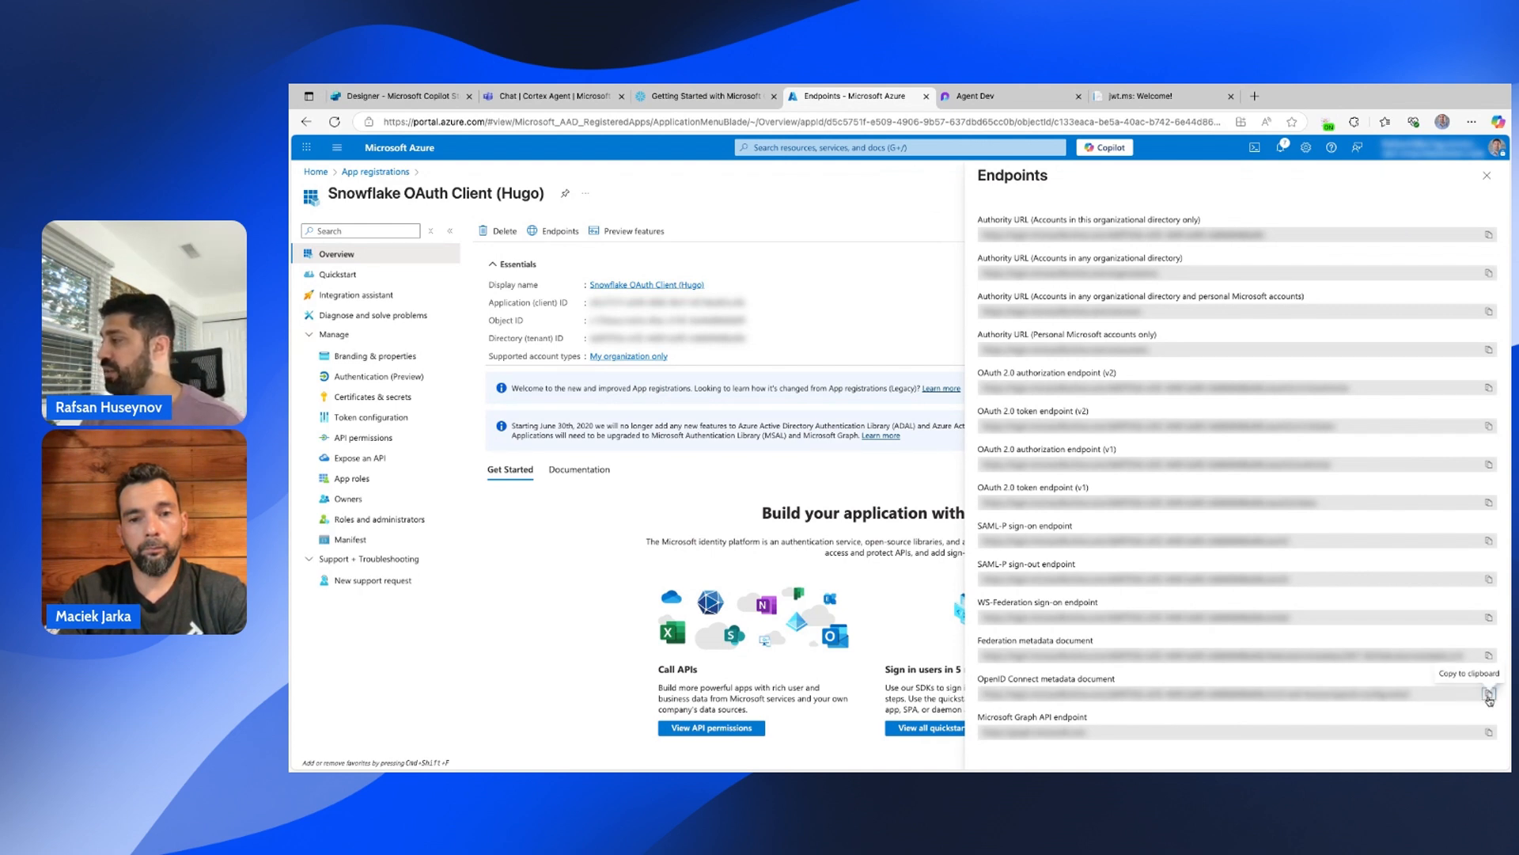
{"action": "left_click", "coordinate": [1255, 96]}
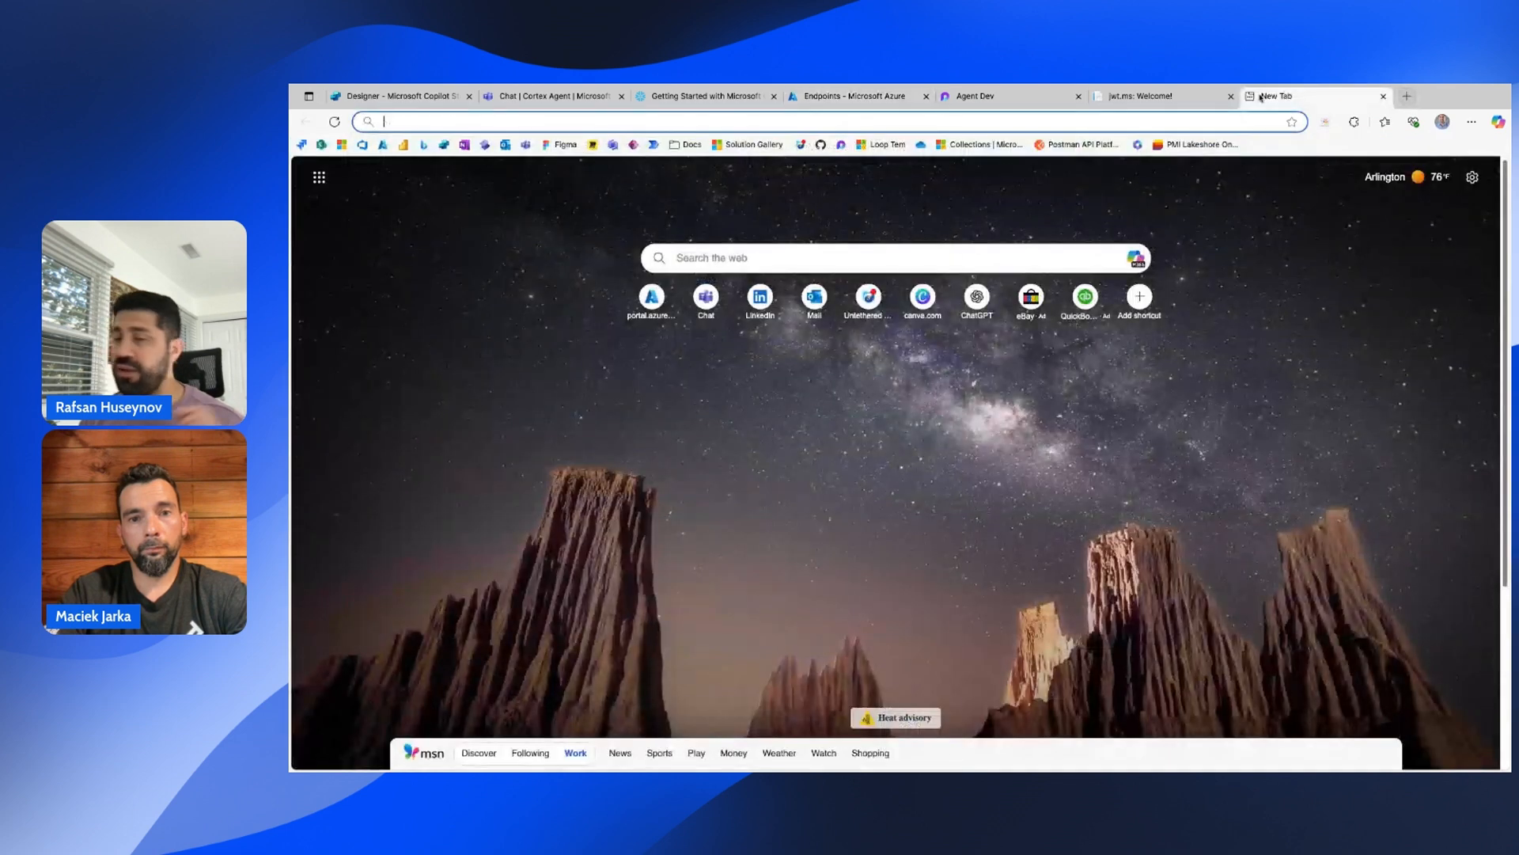
Load the pasted OpenID Connect metadata URL to view the tenant's OpenID configuration.
{"action": "key", "text": "ctrl+v"}
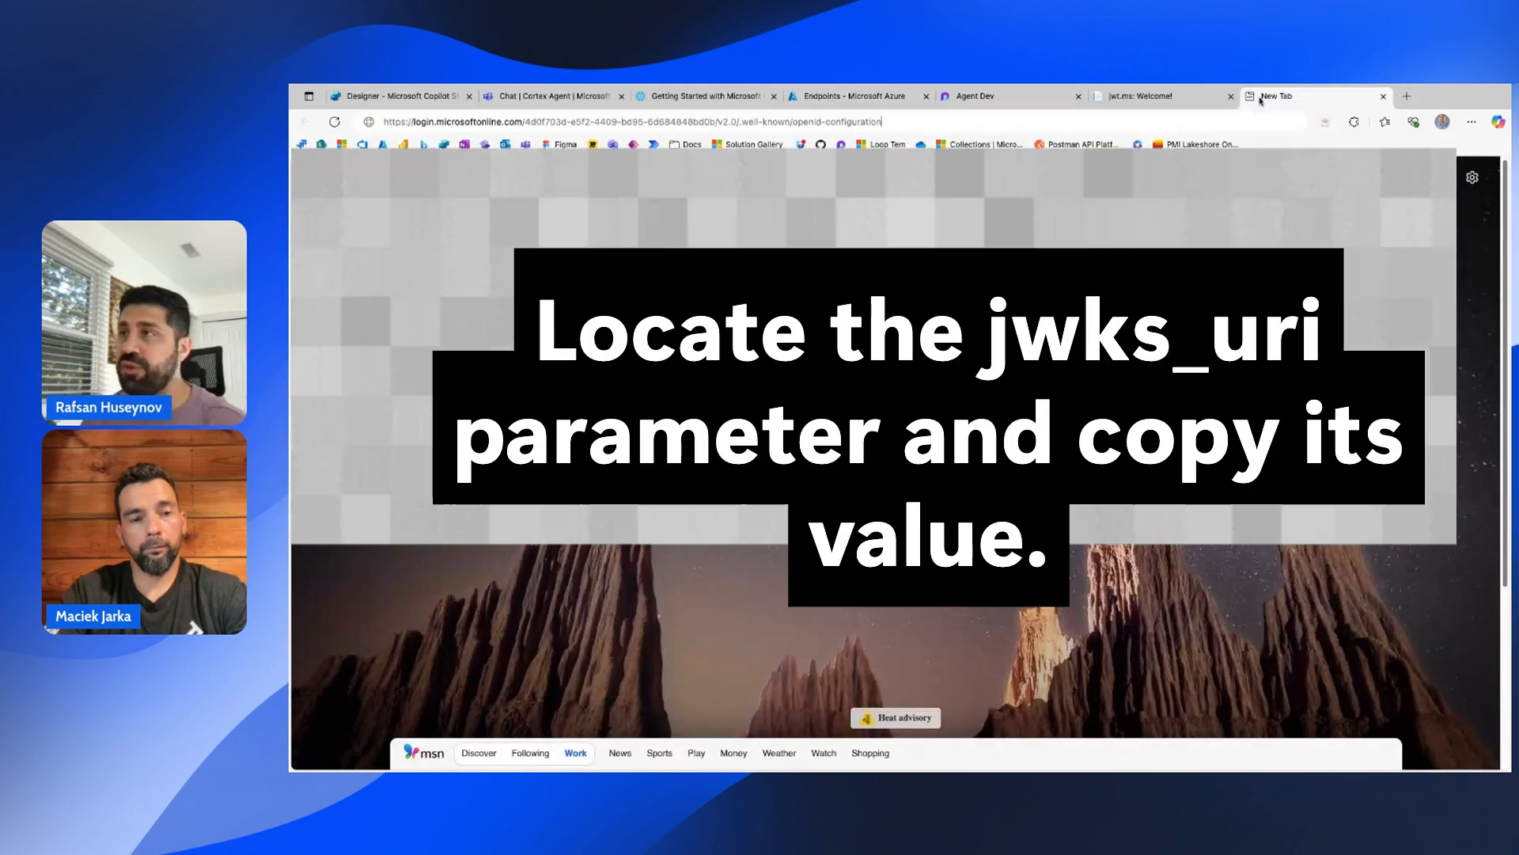
{"action": "key", "text": "Return"}
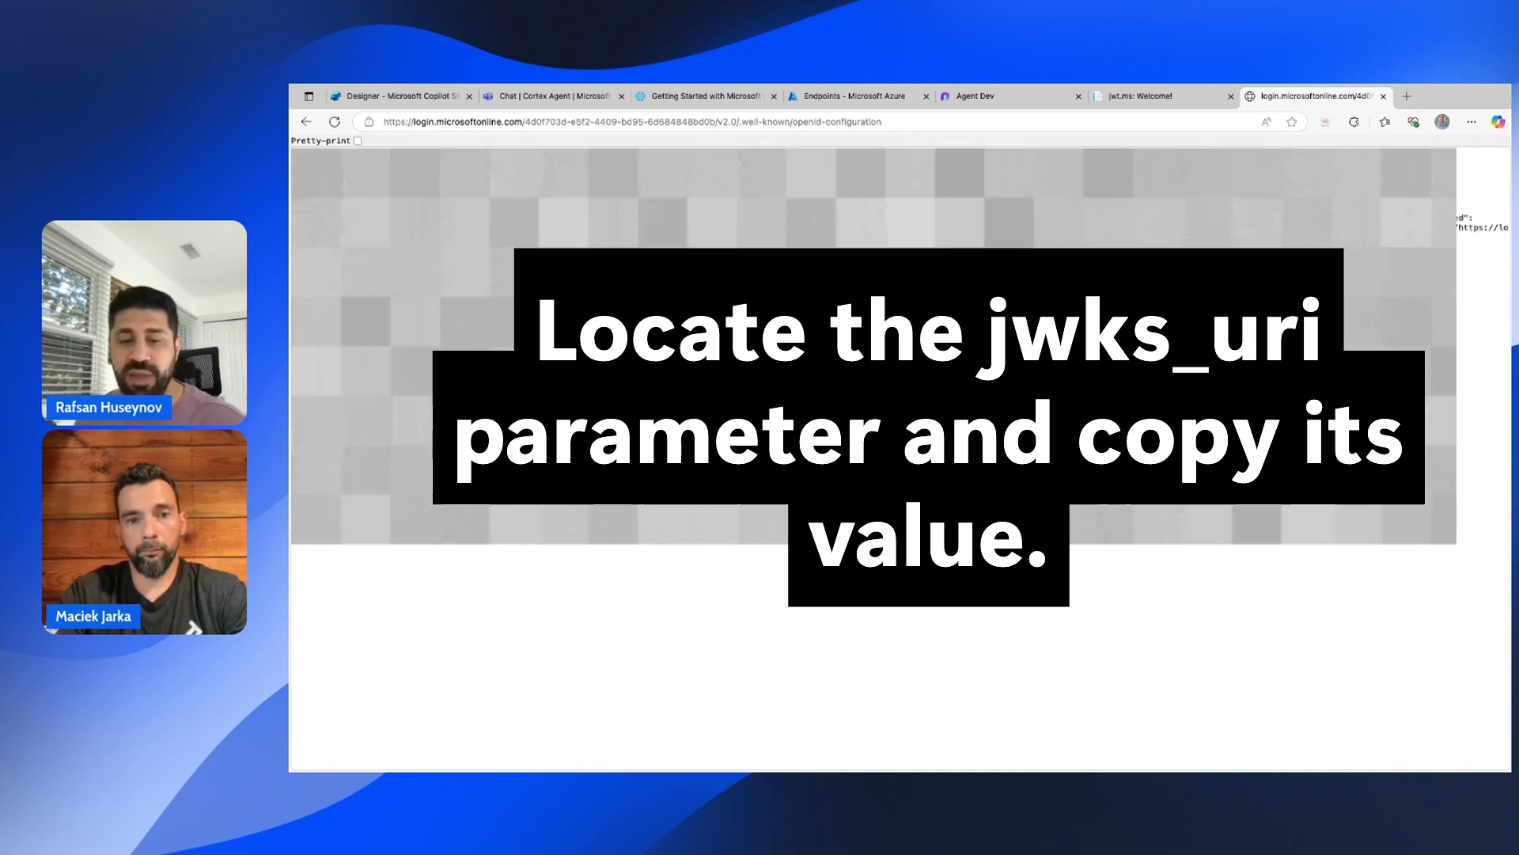
{"action": "key", "text": "super+Tab"}
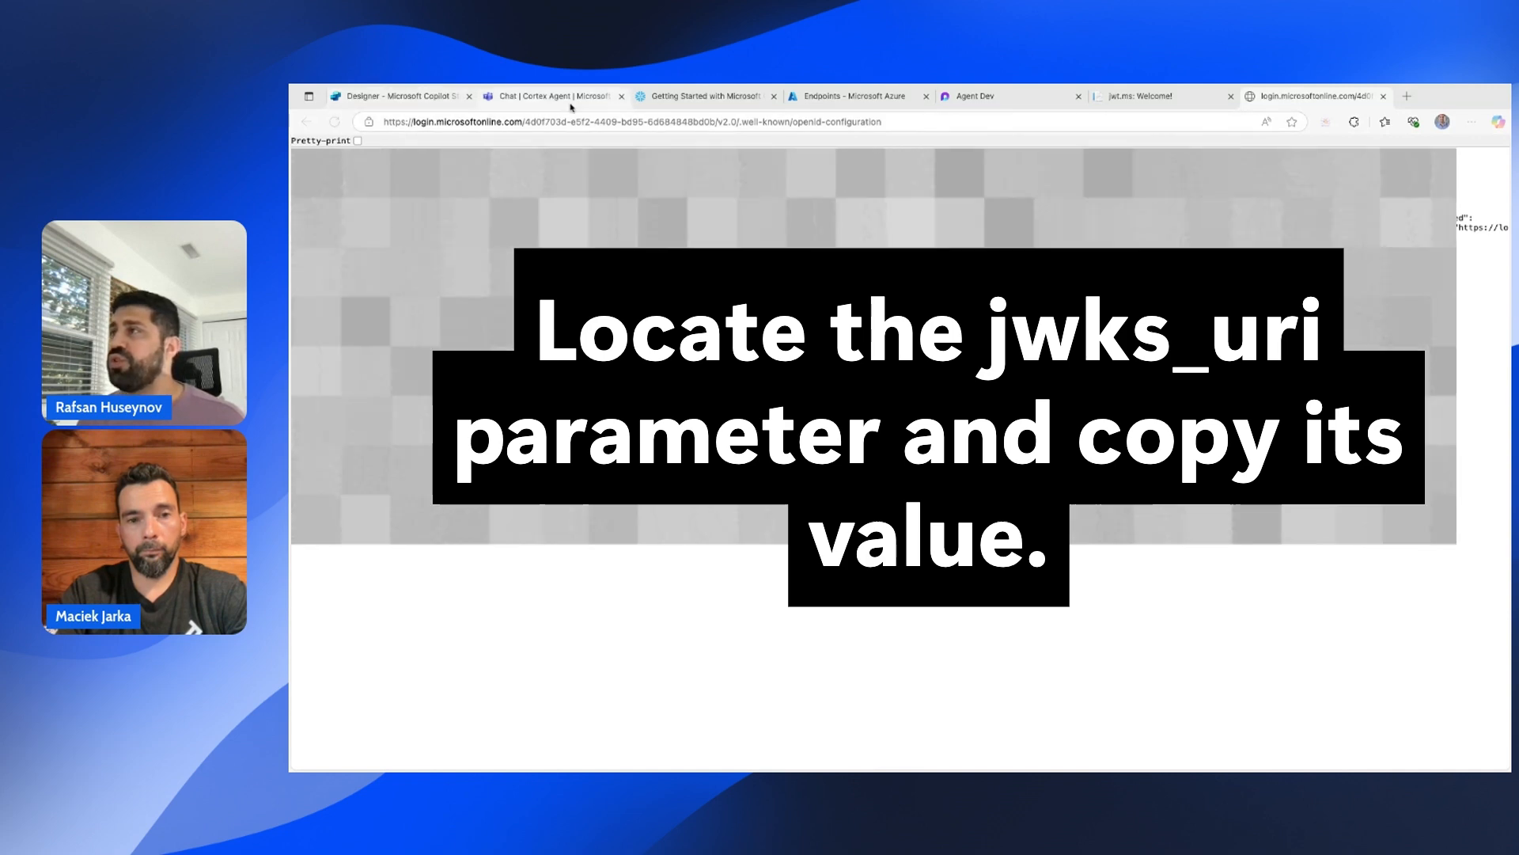
Copy the federation metadata document URL and load its XML in the same tab.
{"action": "left_click", "coordinate": [841, 98]}
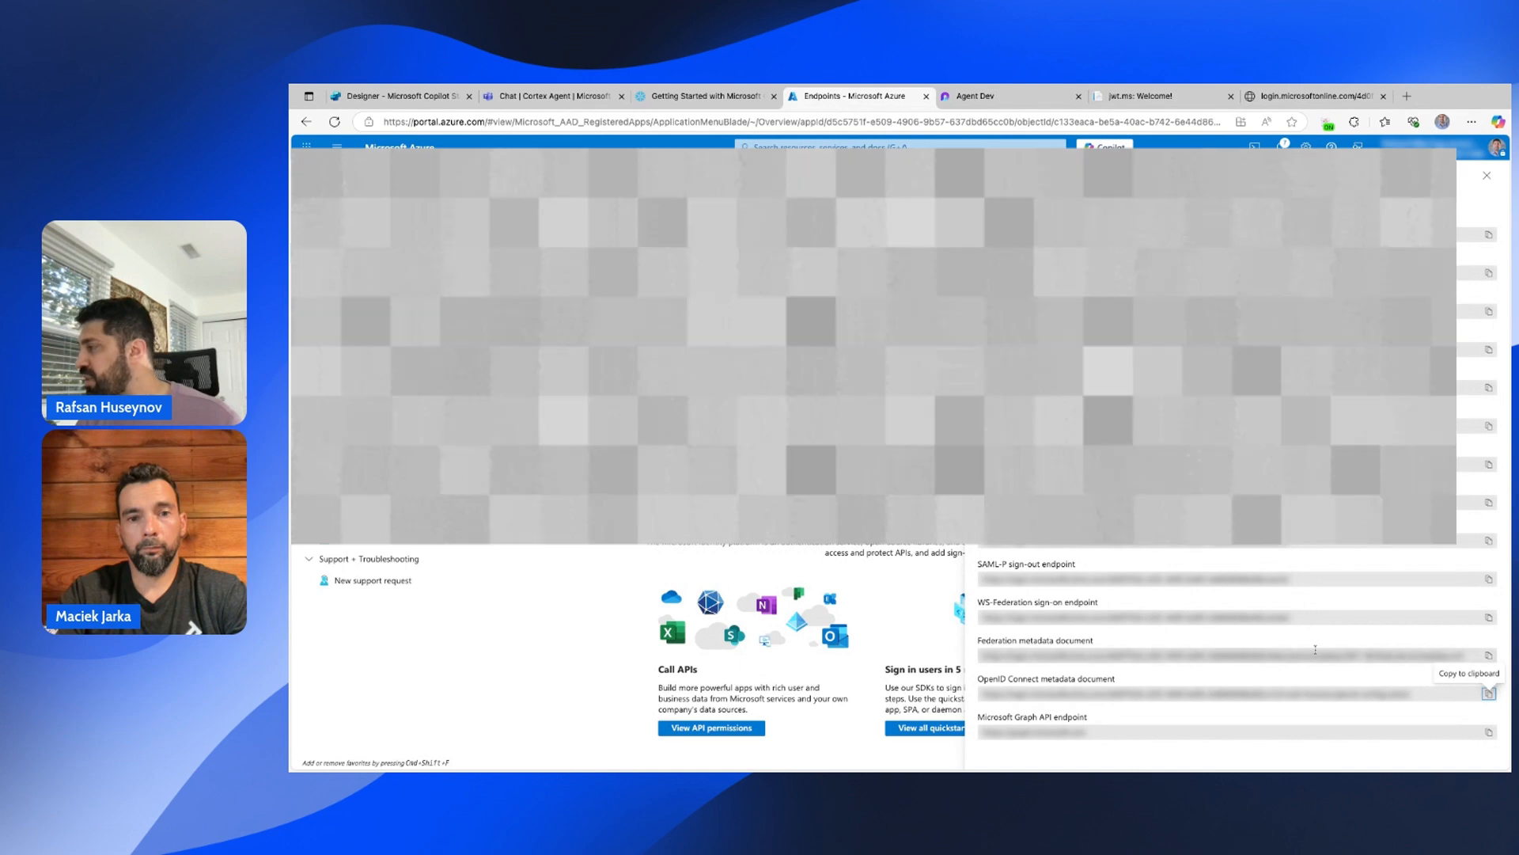
{"action": "left_click", "coordinate": [1489, 657]}
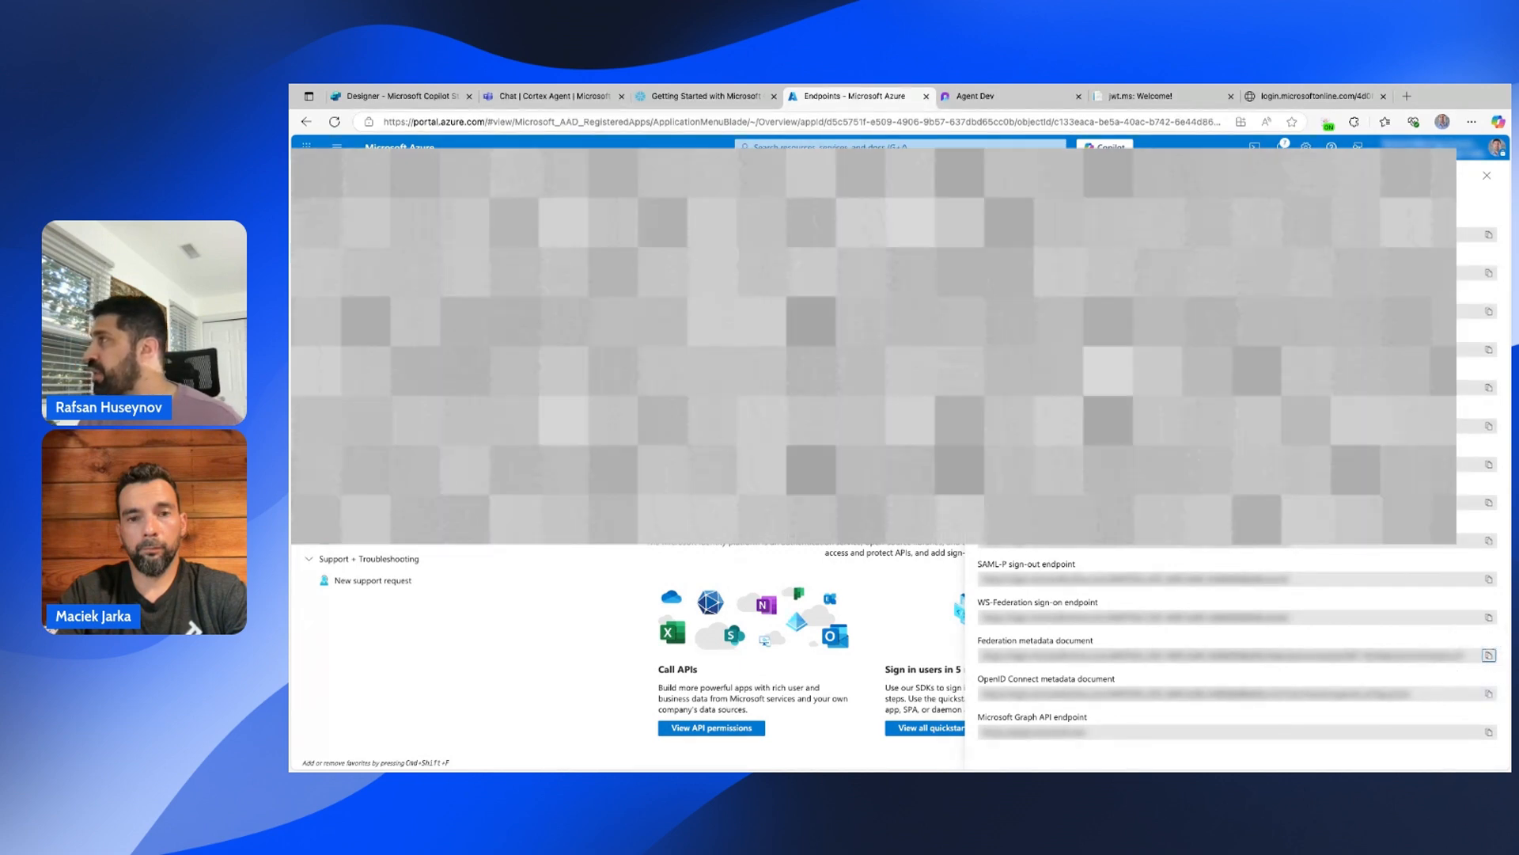
{"action": "left_click", "coordinate": [1365, 100]}
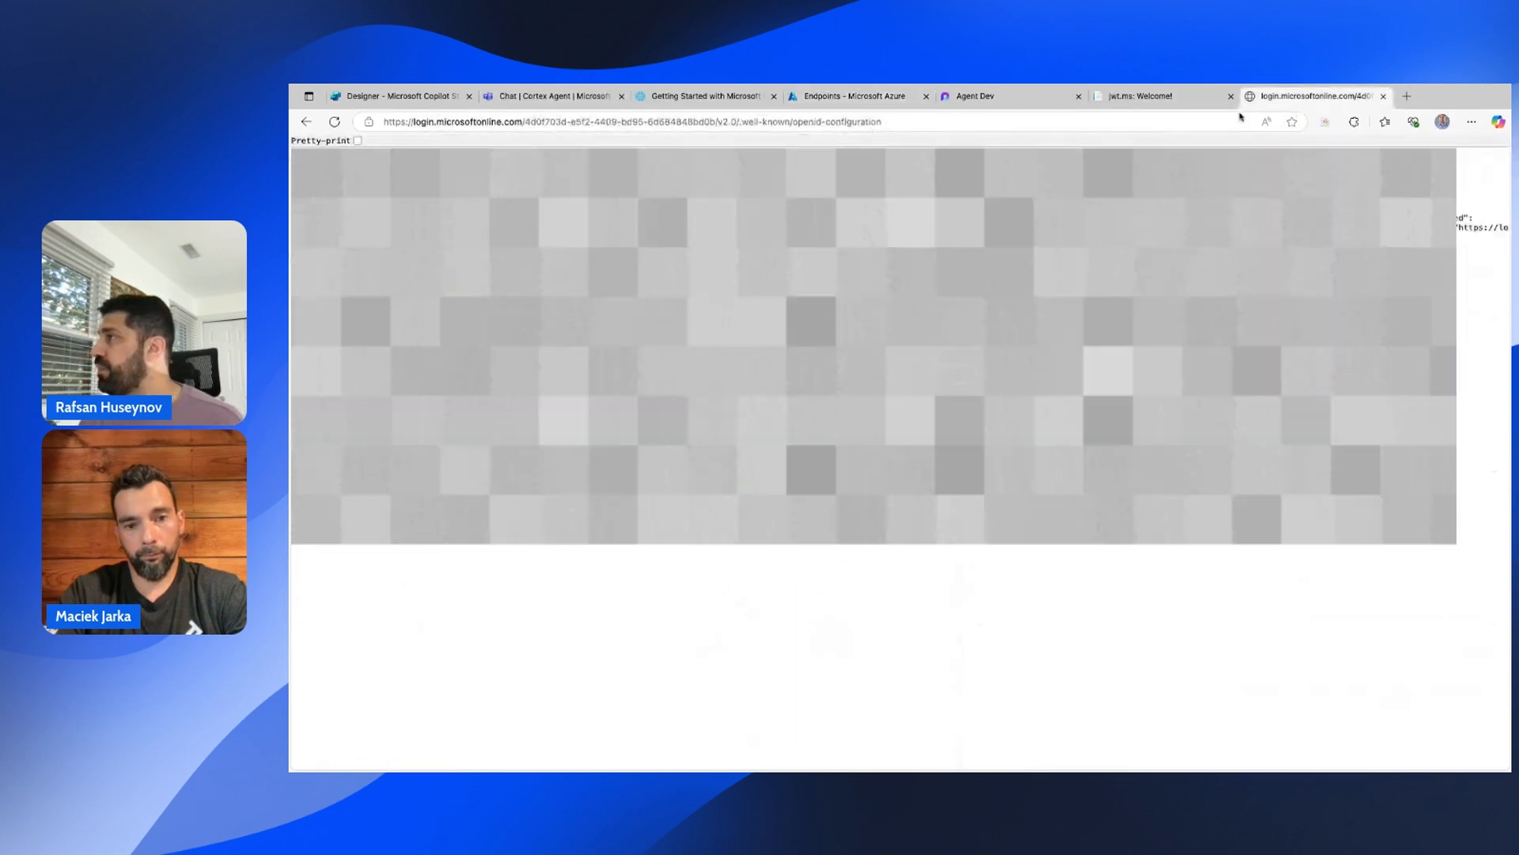
{"action": "left_click", "coordinate": [1077, 124]}
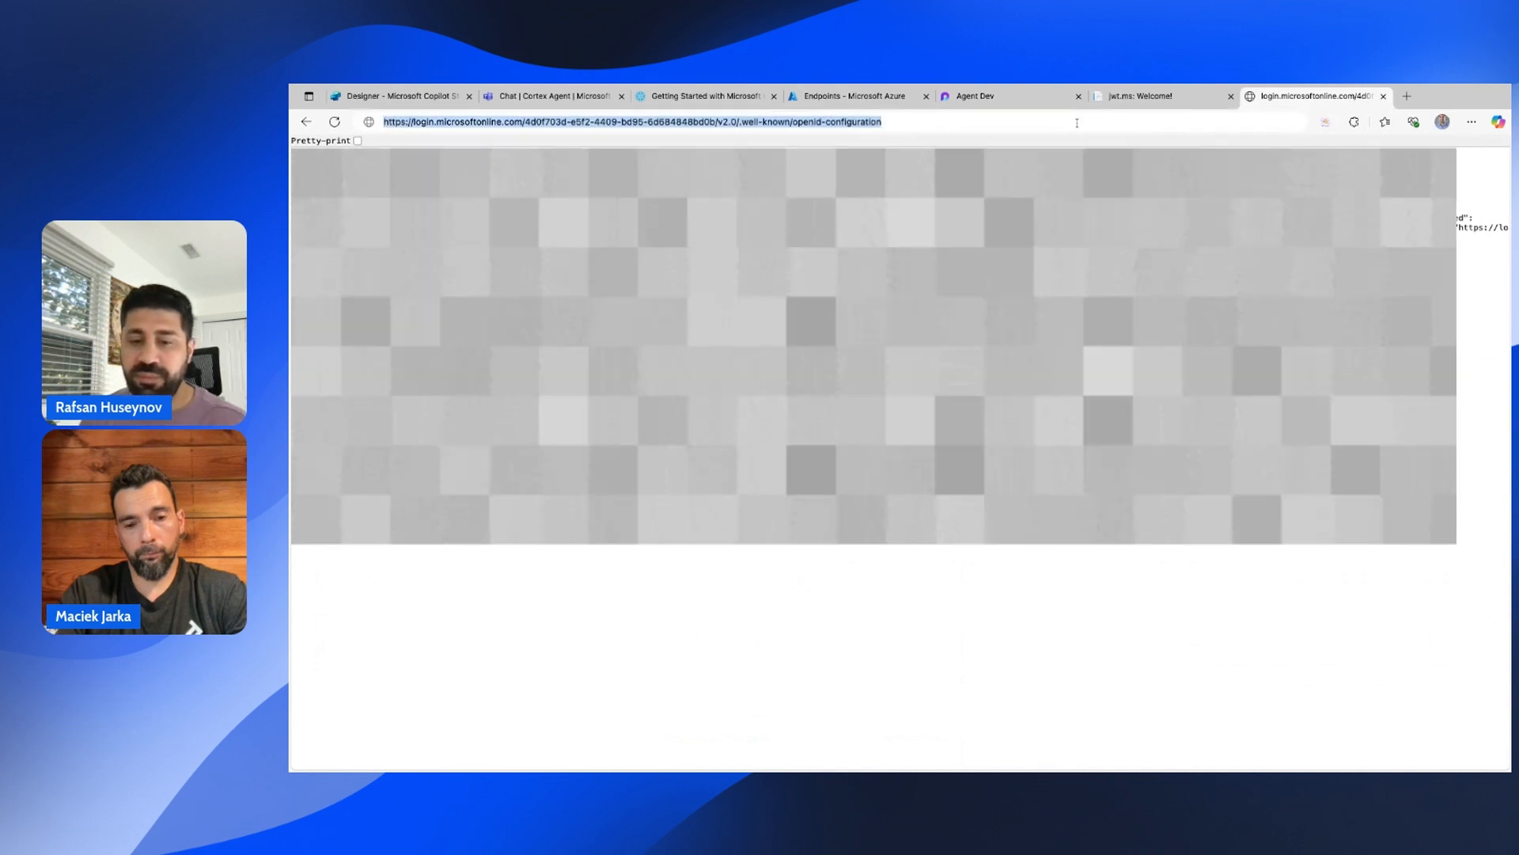
{"action": "key", "text": "ctrl+v"}
{"action": "key", "text": "Return"}
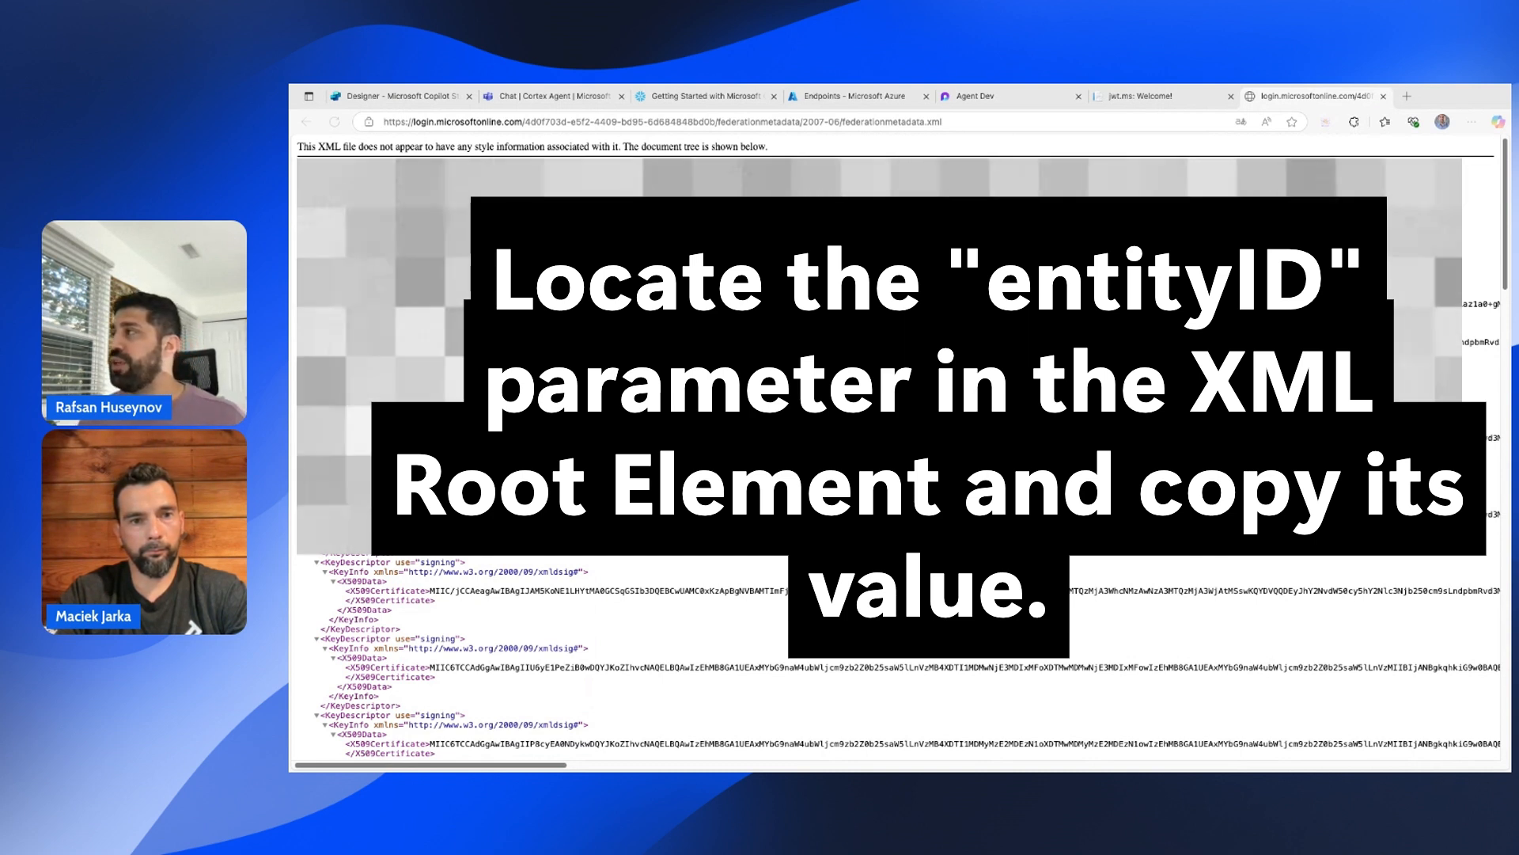
{"action": "left_click", "coordinate": [866, 98]}
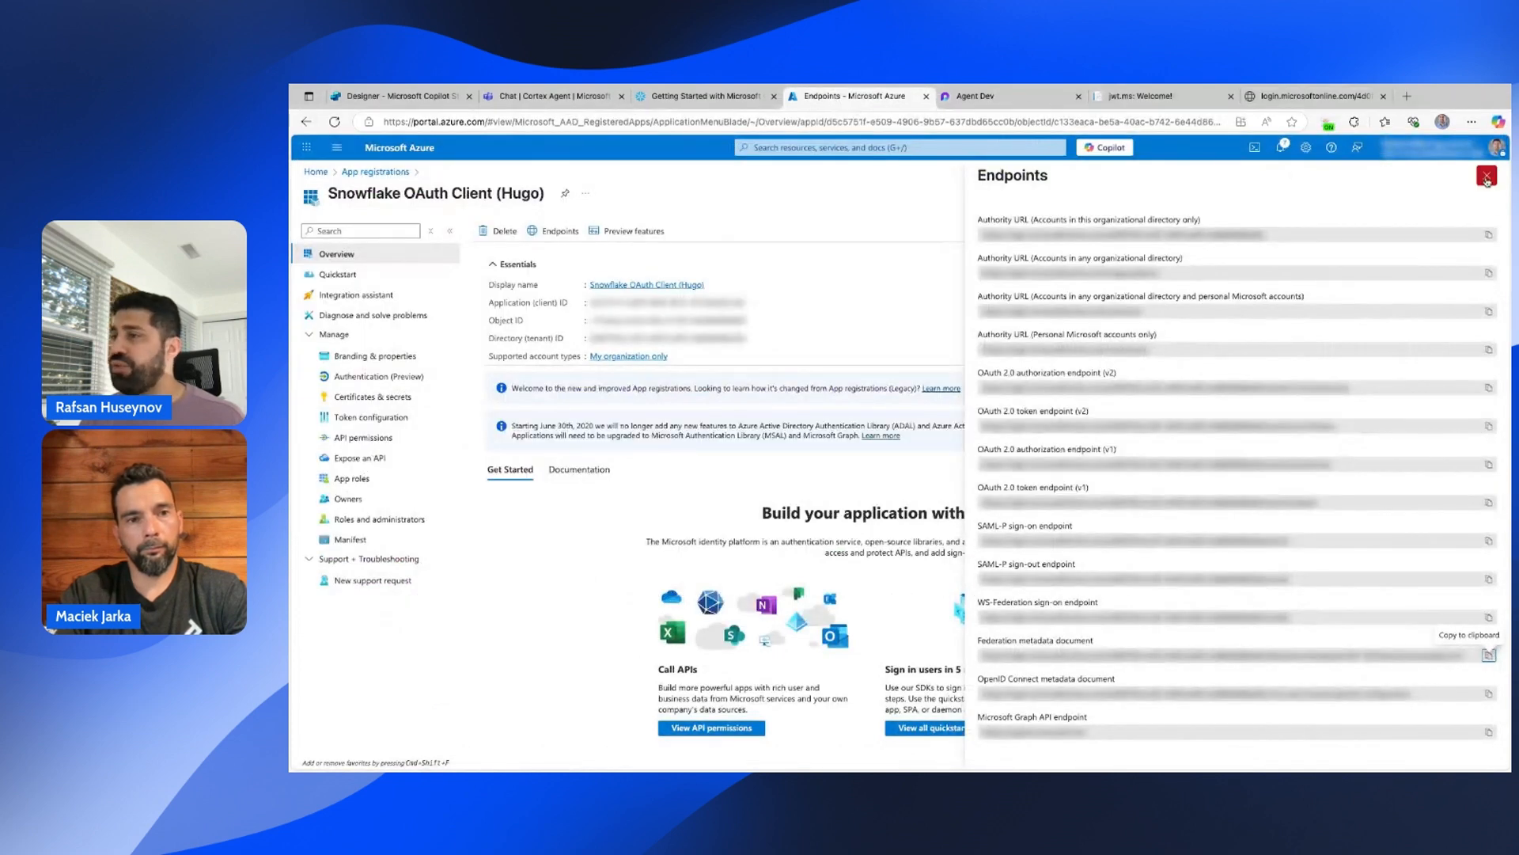
Inspect Expose an API, leaving the Application ID URI unset, and switch to jwt.ms.
{"action": "left_click", "coordinate": [1487, 177]}
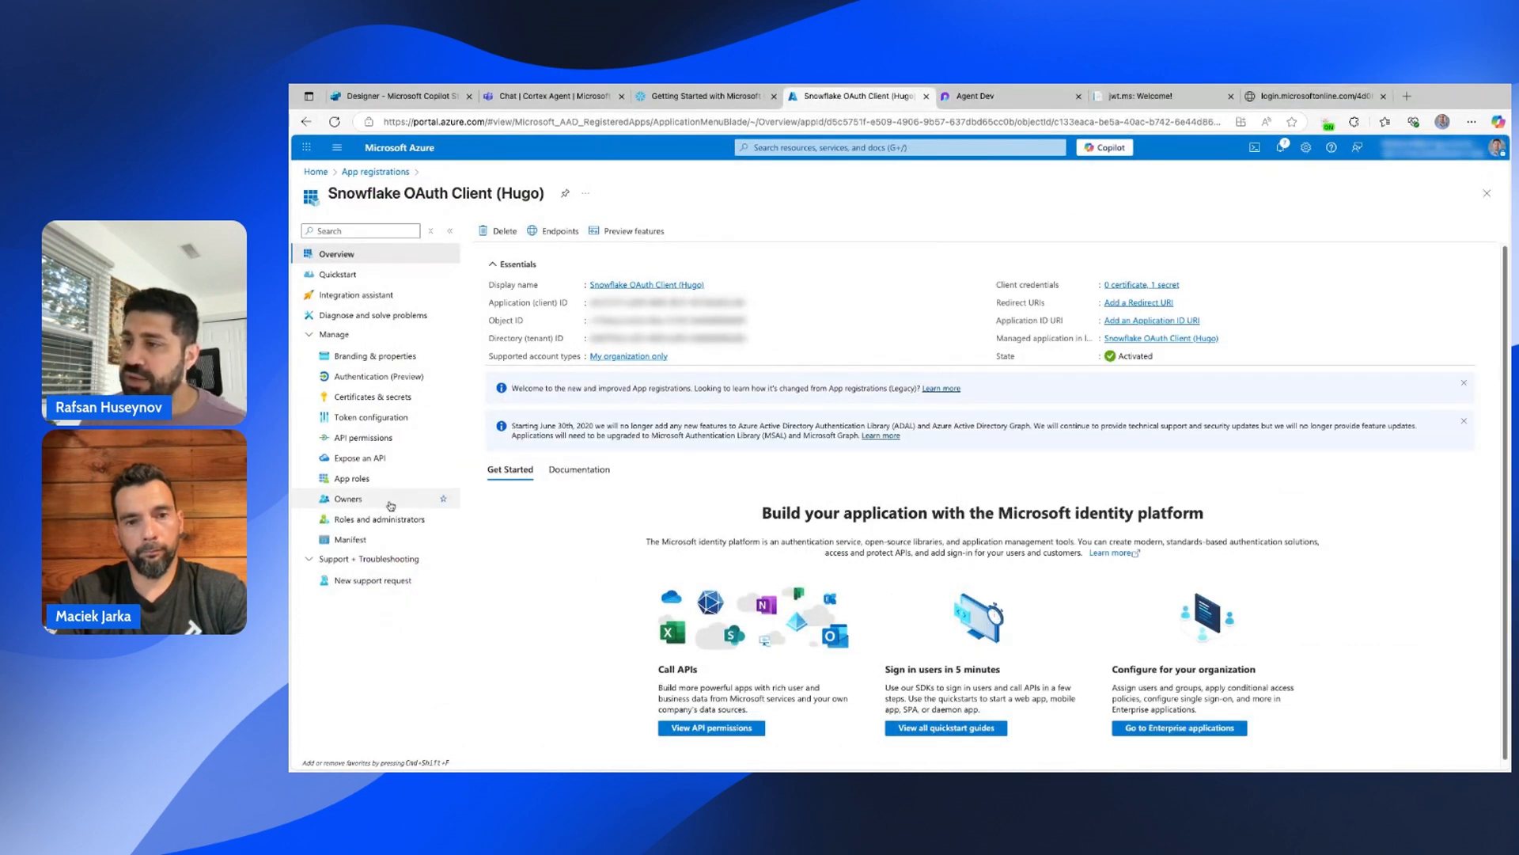
{"action": "left_click", "coordinate": [371, 459]}
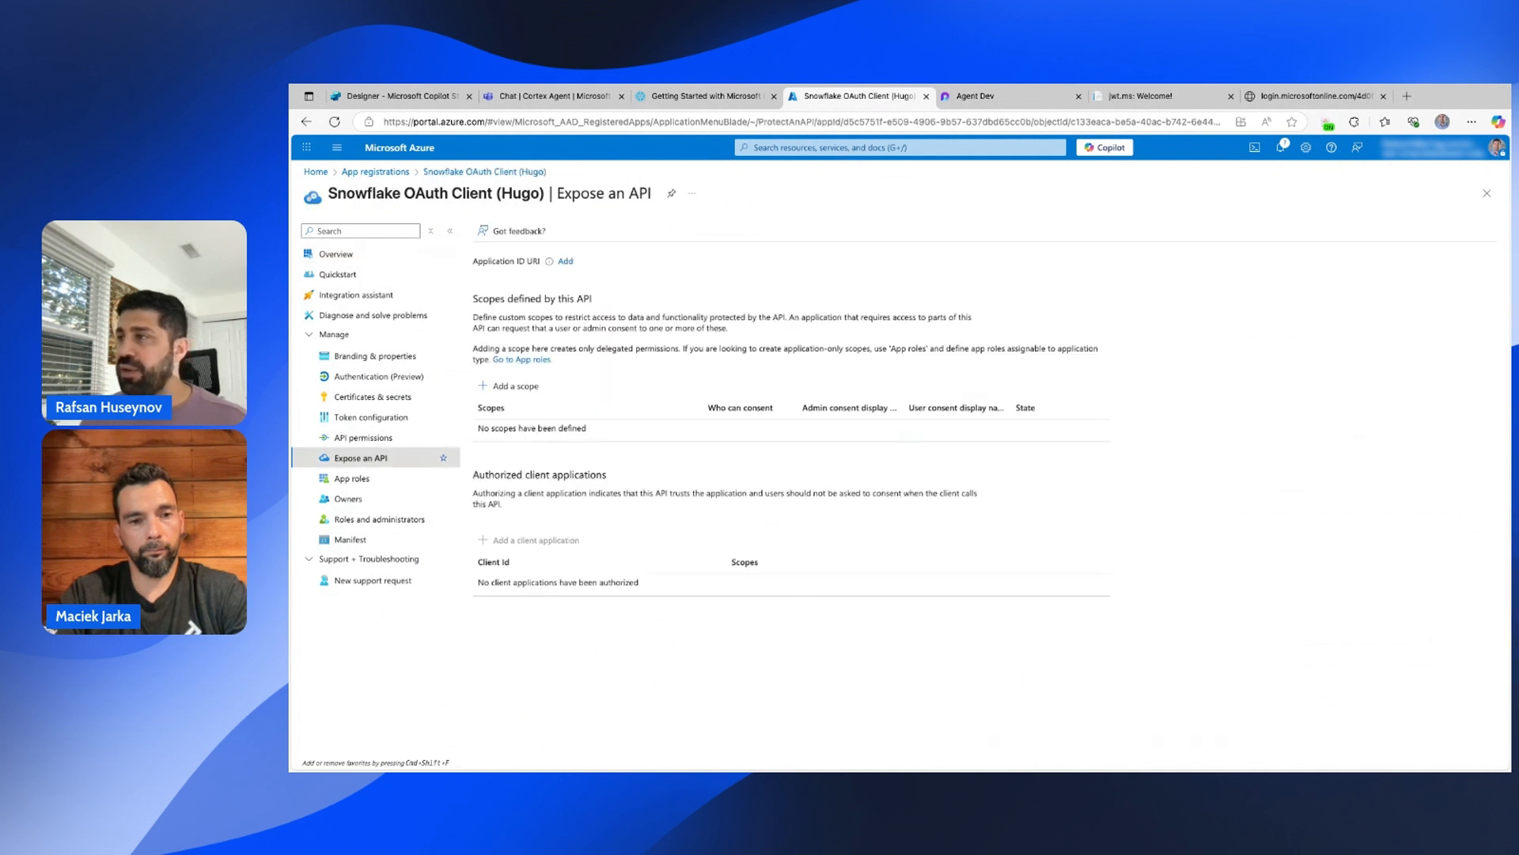
{"action": "left_click", "coordinate": [565, 261]}
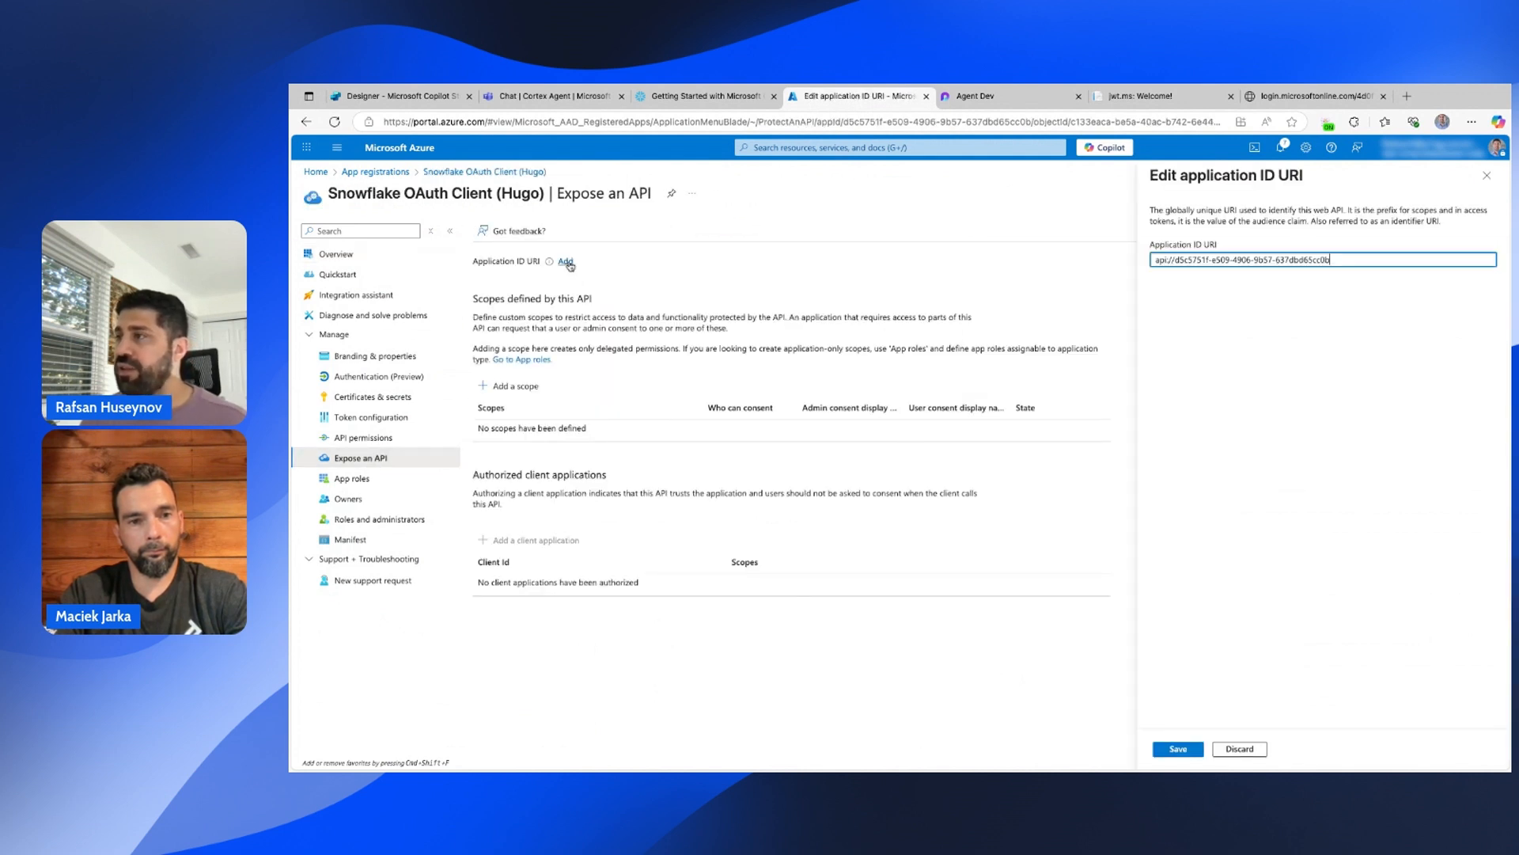
{"action": "key", "text": "Escape"}
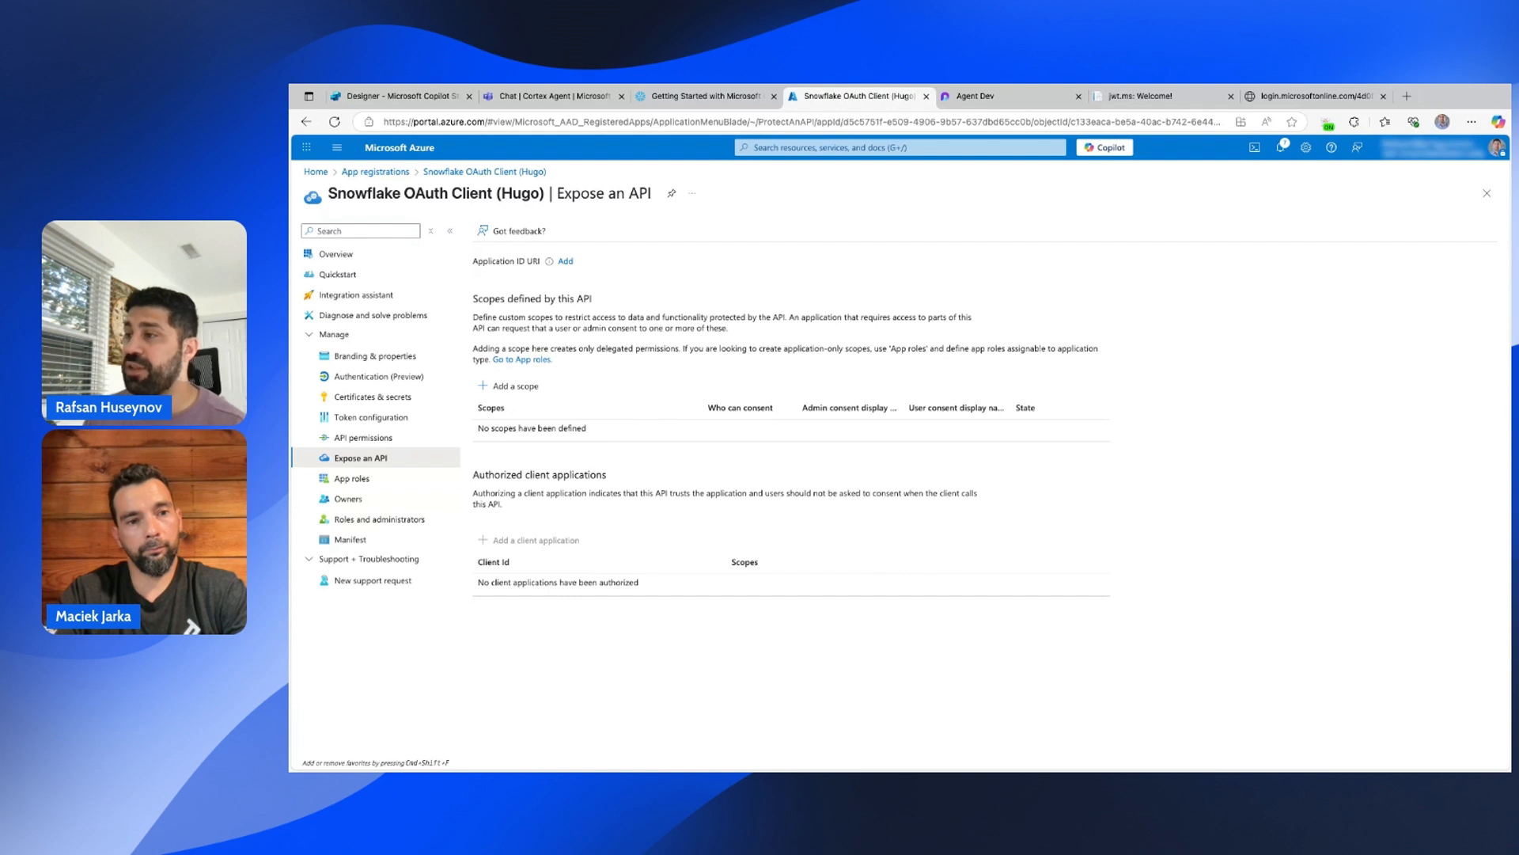
{"action": "left_click", "coordinate": [1156, 97]}
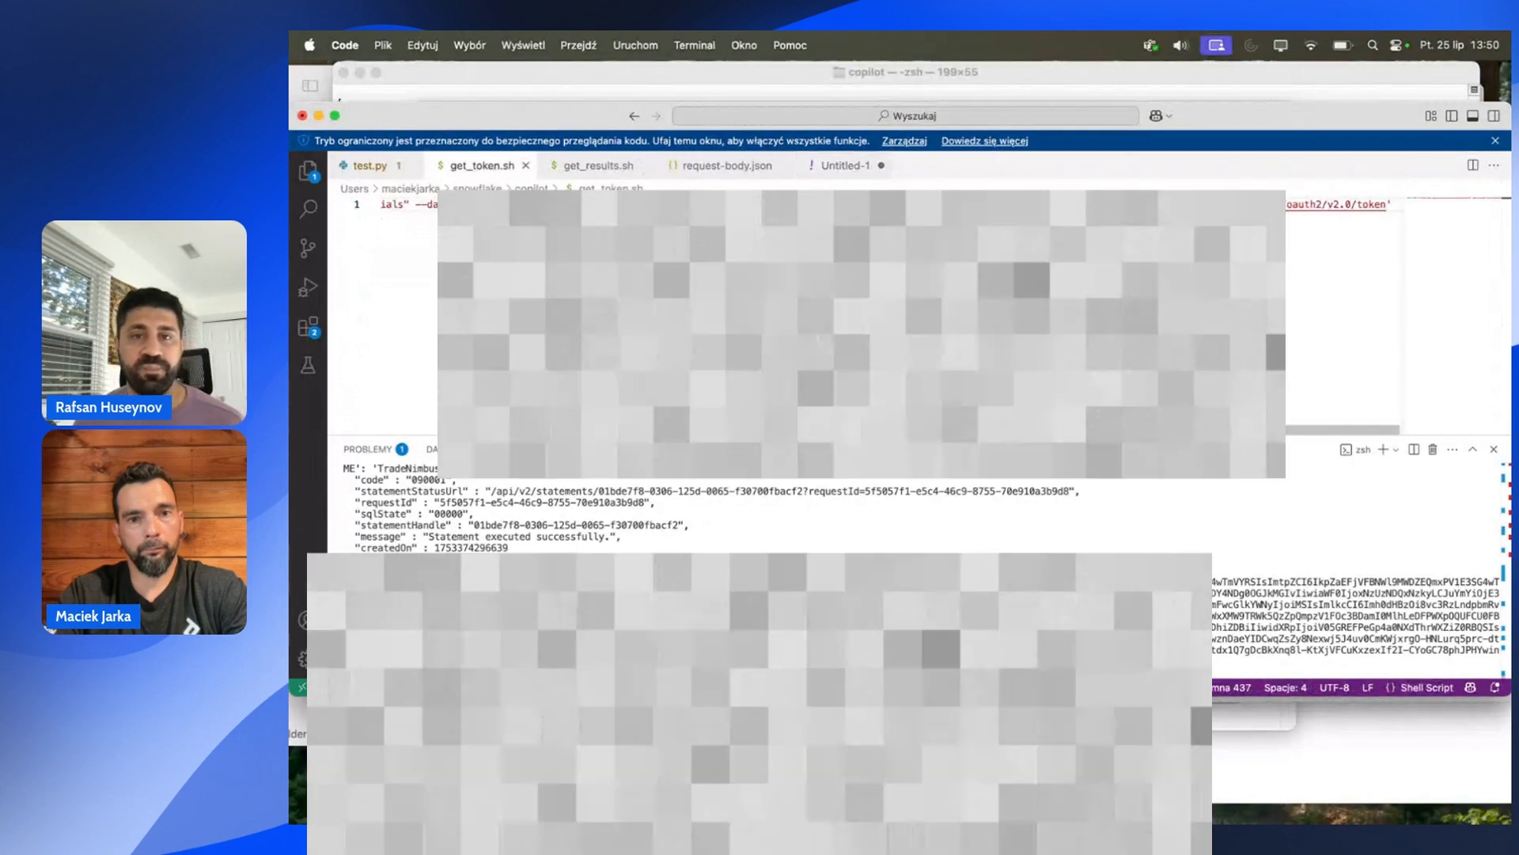
Compare the get_token.sh request line with the sub entry in the Untitled-1 notes.
{"action": "key", "text": "super+z"}
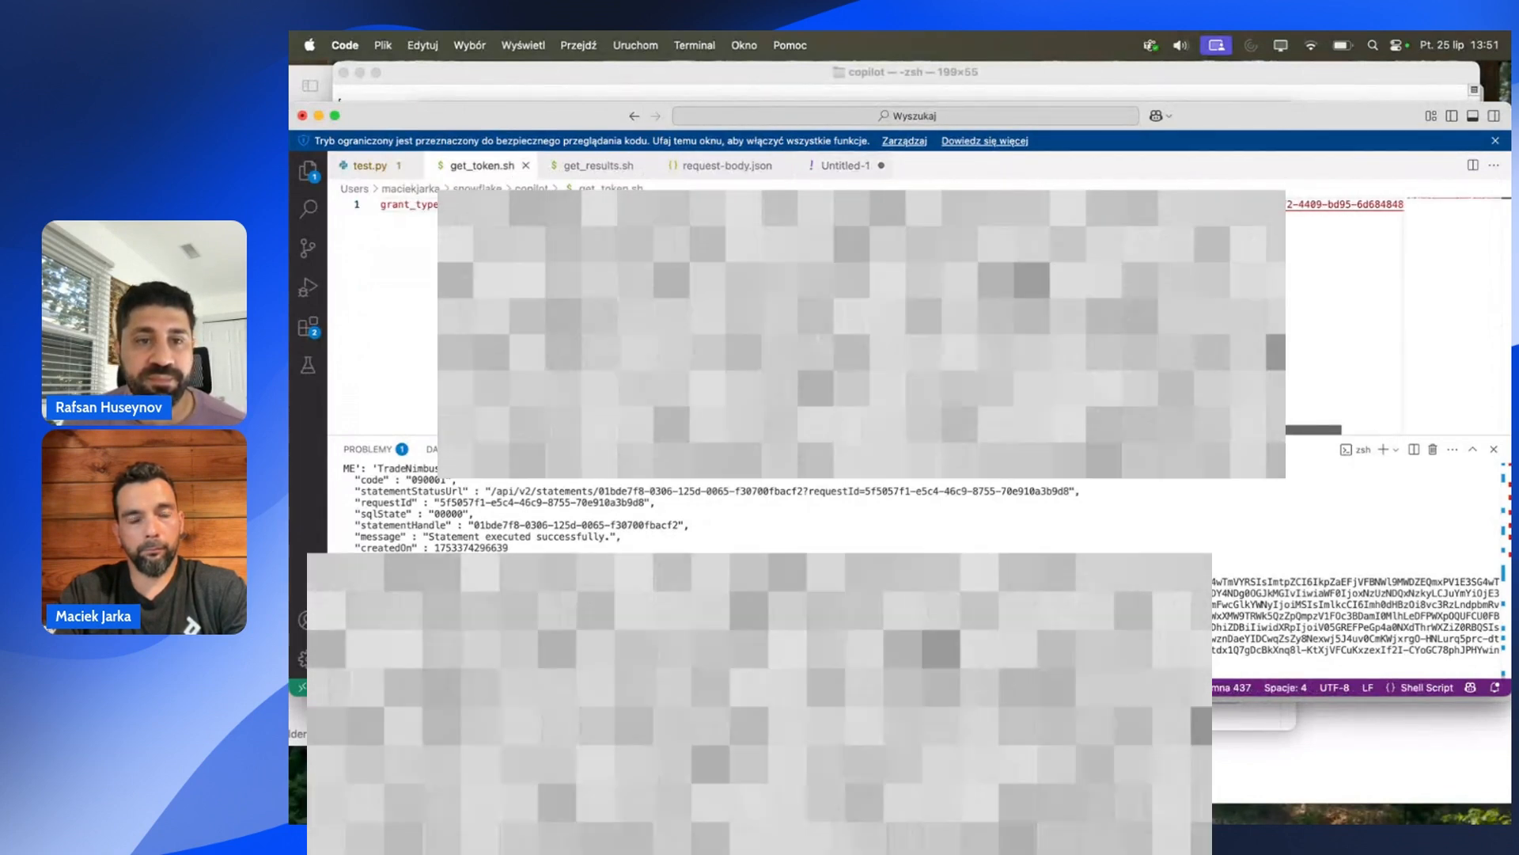
{"action": "key", "text": "super+z"}
{"action": "key", "text": "super+z"}
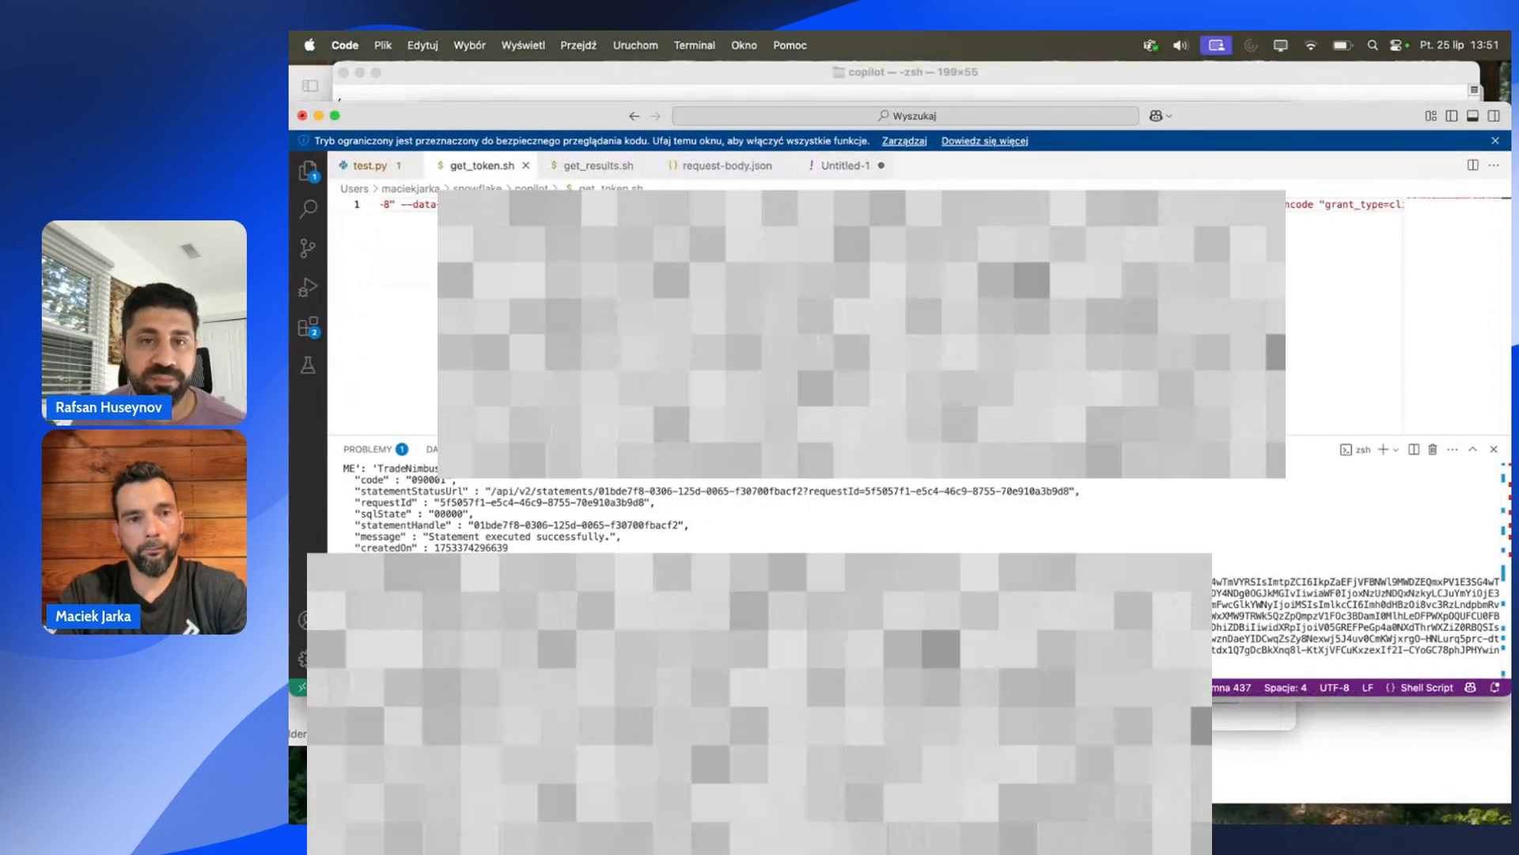
{"action": "key", "text": "super+z"}
{"action": "key", "text": "super+z"}
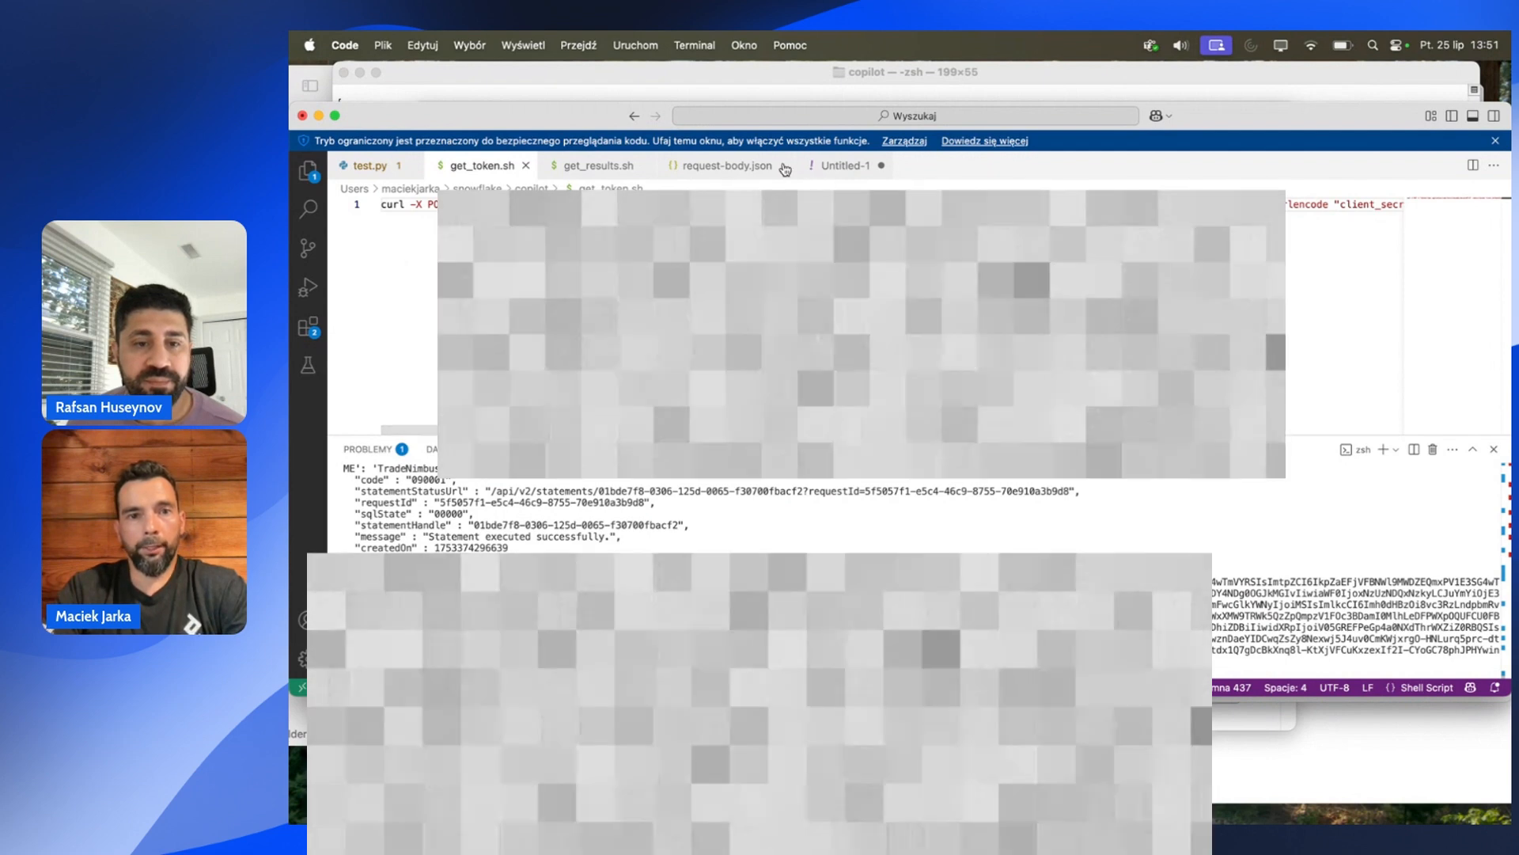
{"action": "left_click", "coordinate": [858, 170]}
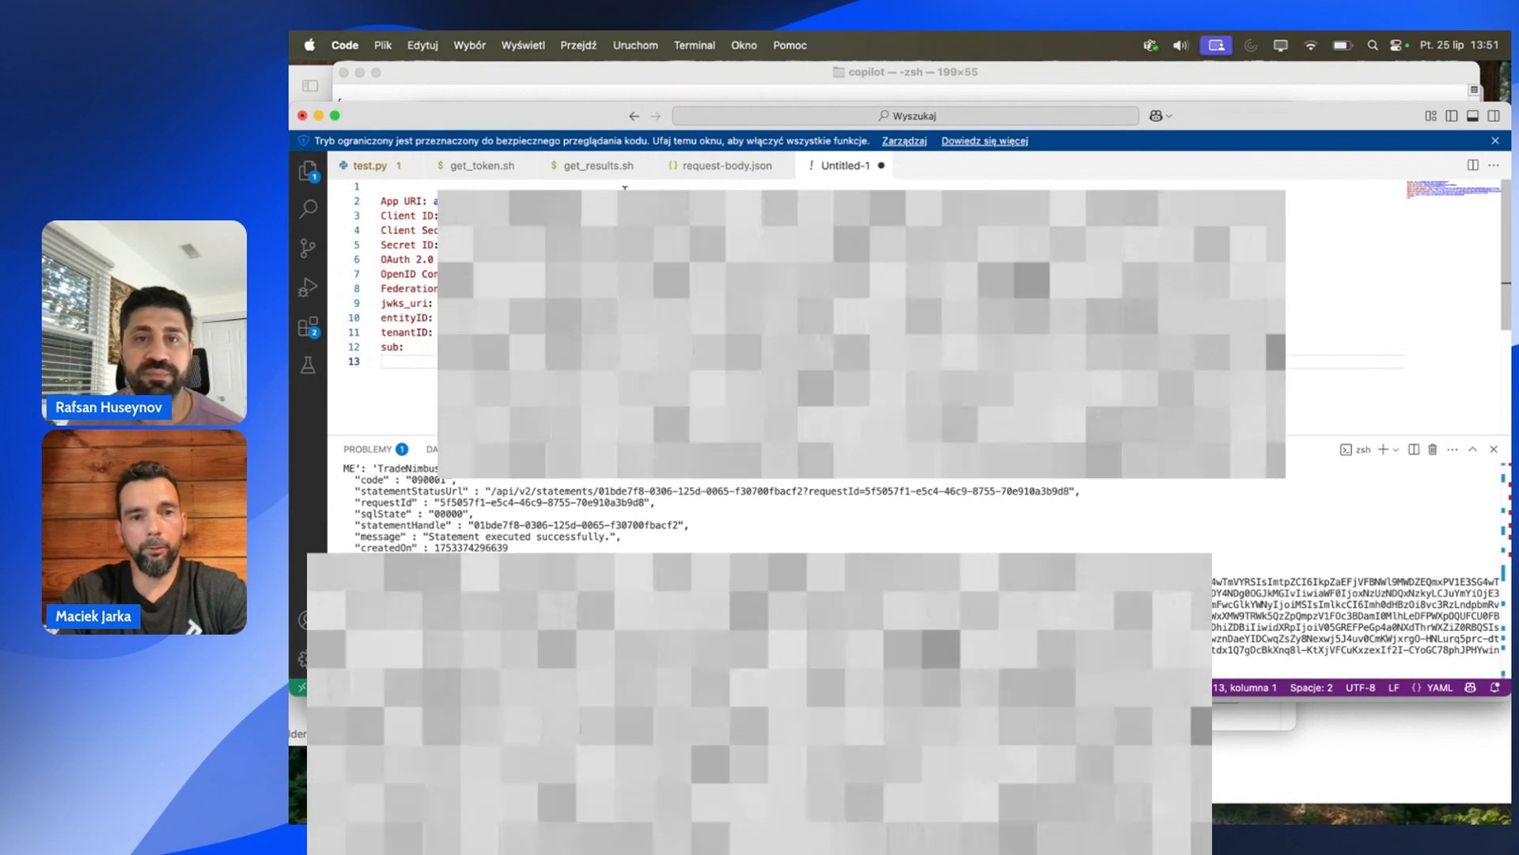
{"action": "left_click_drag", "start_coordinate": [410, 349], "coordinate": [376, 350]}
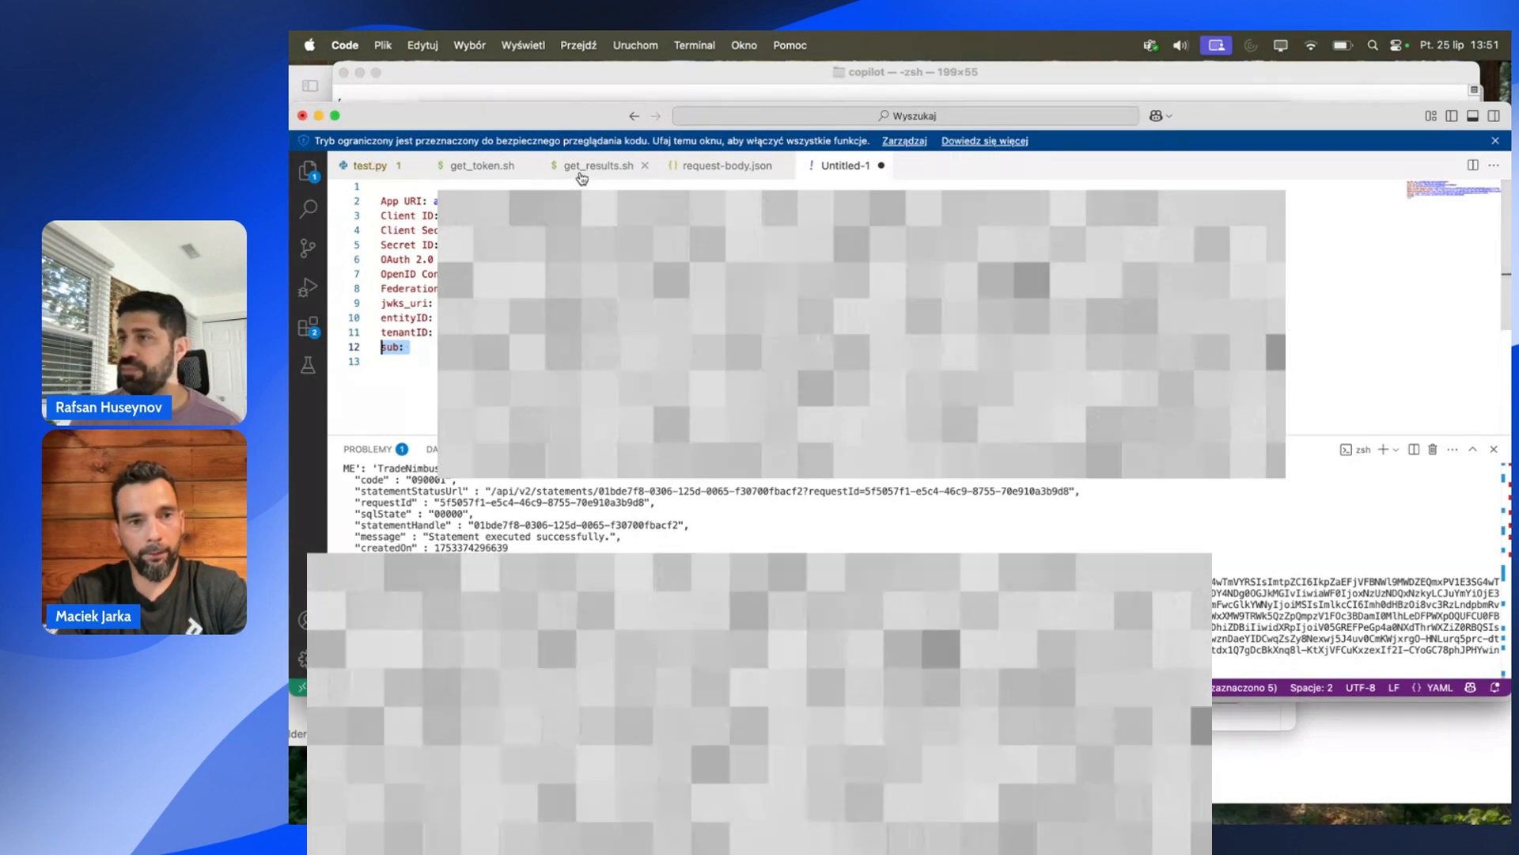
{"action": "left_click", "coordinate": [504, 167]}
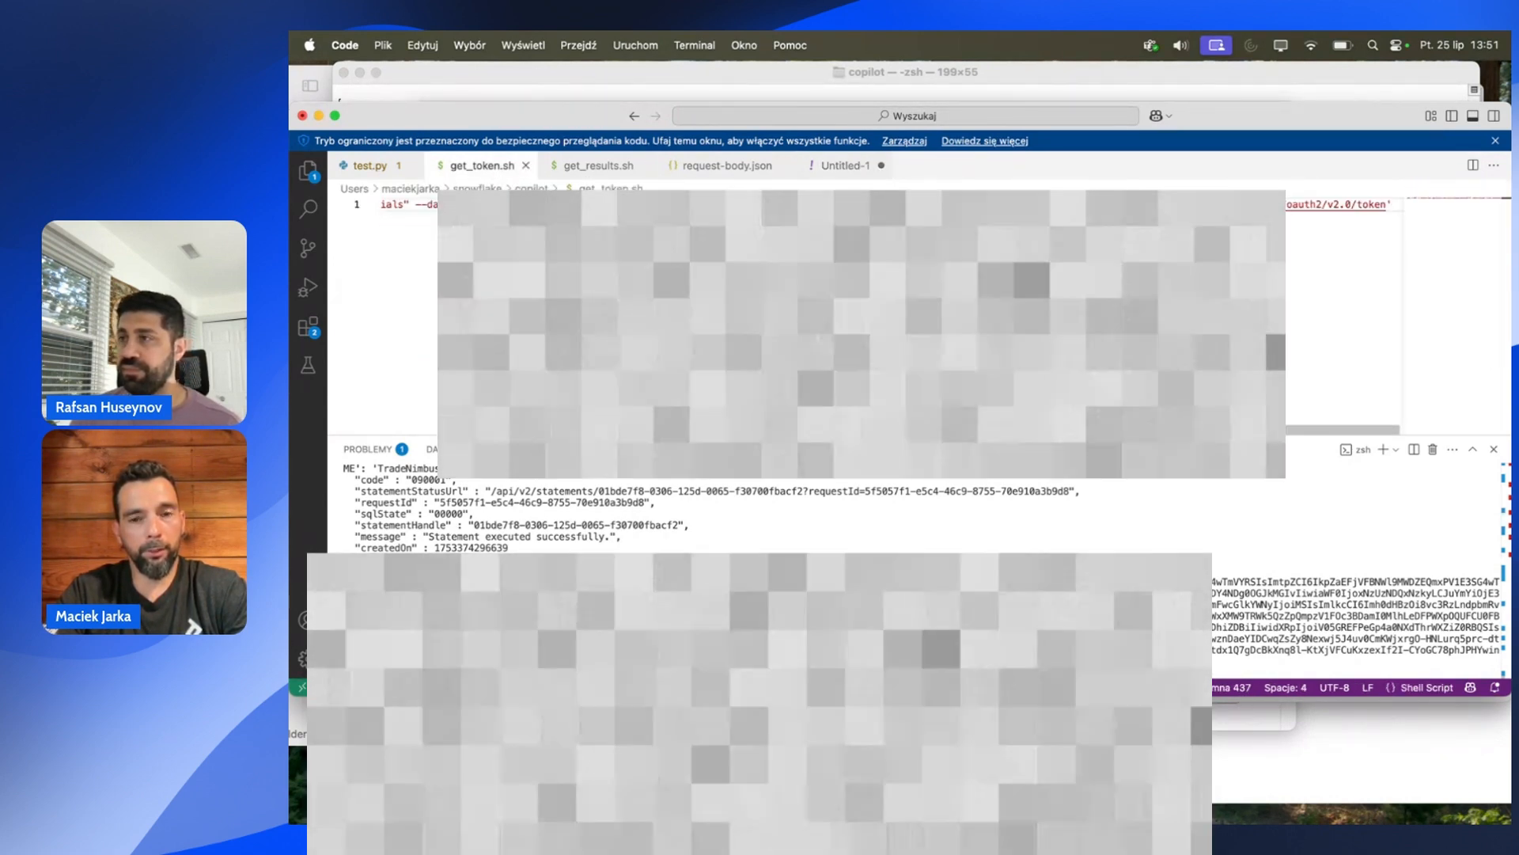
Rerun get_token.sh in the terminal to get a fresh bearer token.
{"action": "scroll", "coordinate": [385, 380], "scroll_direction": "left", "scroll_amount": 10}
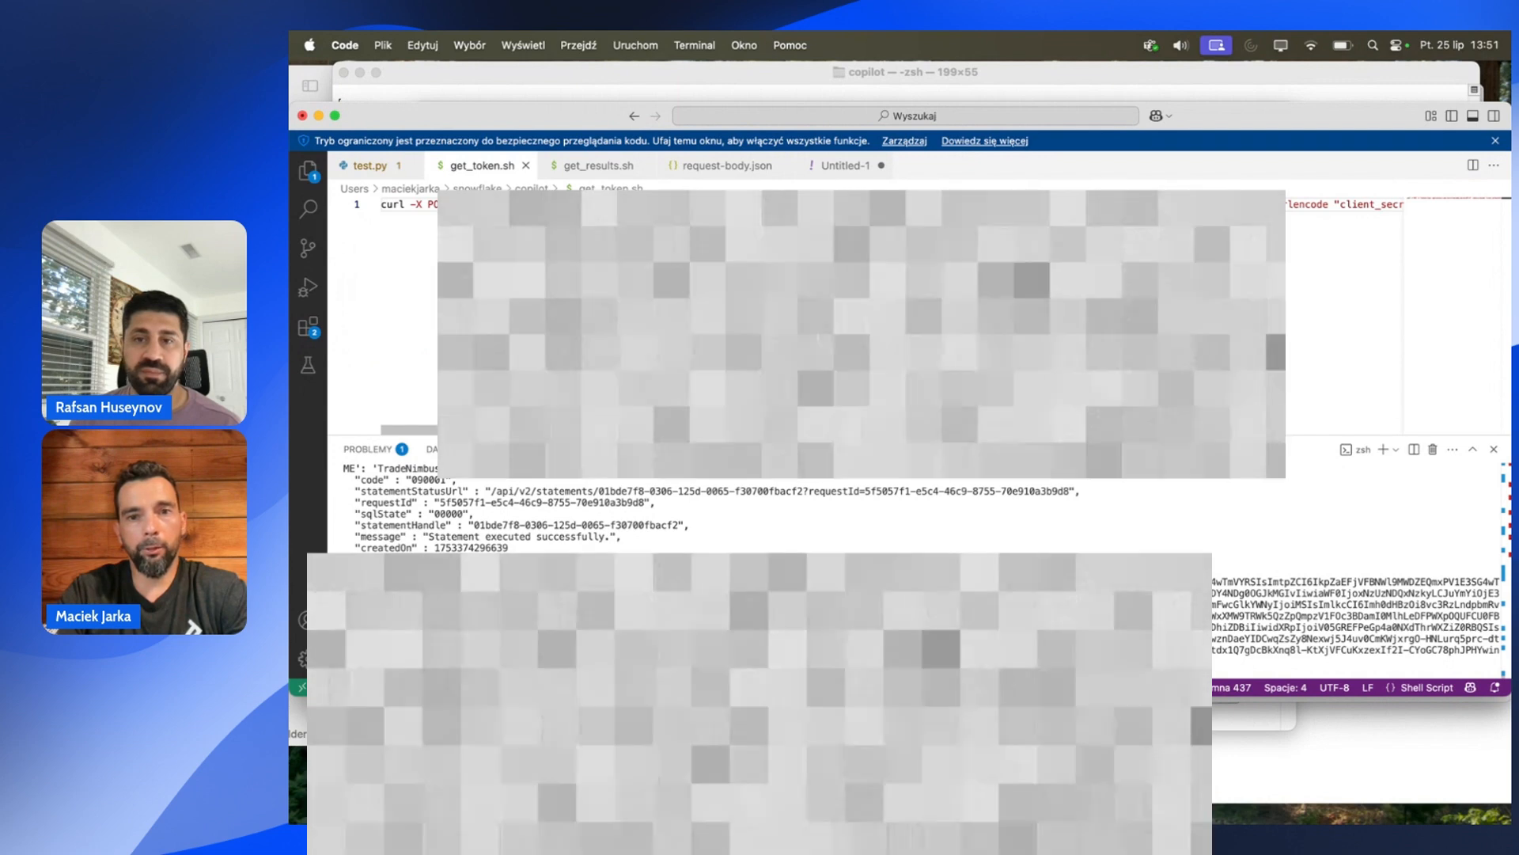
{"action": "scroll", "coordinate": [385, 380], "scroll_direction": "right", "scroll_amount": 6}
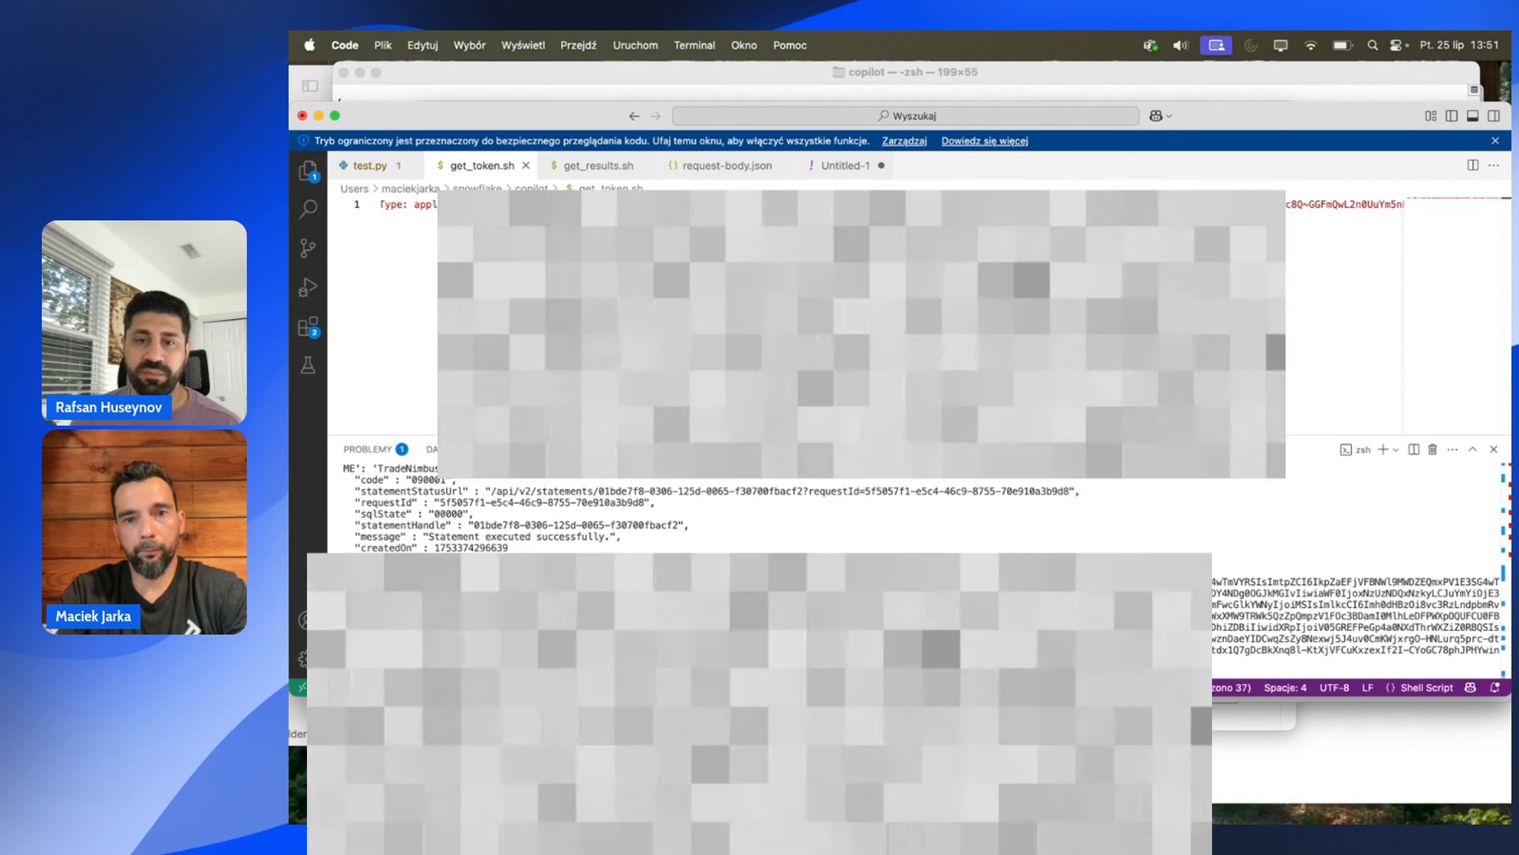
{"action": "scroll", "coordinate": [1344, 317], "scroll_direction": "right", "scroll_amount": 5}
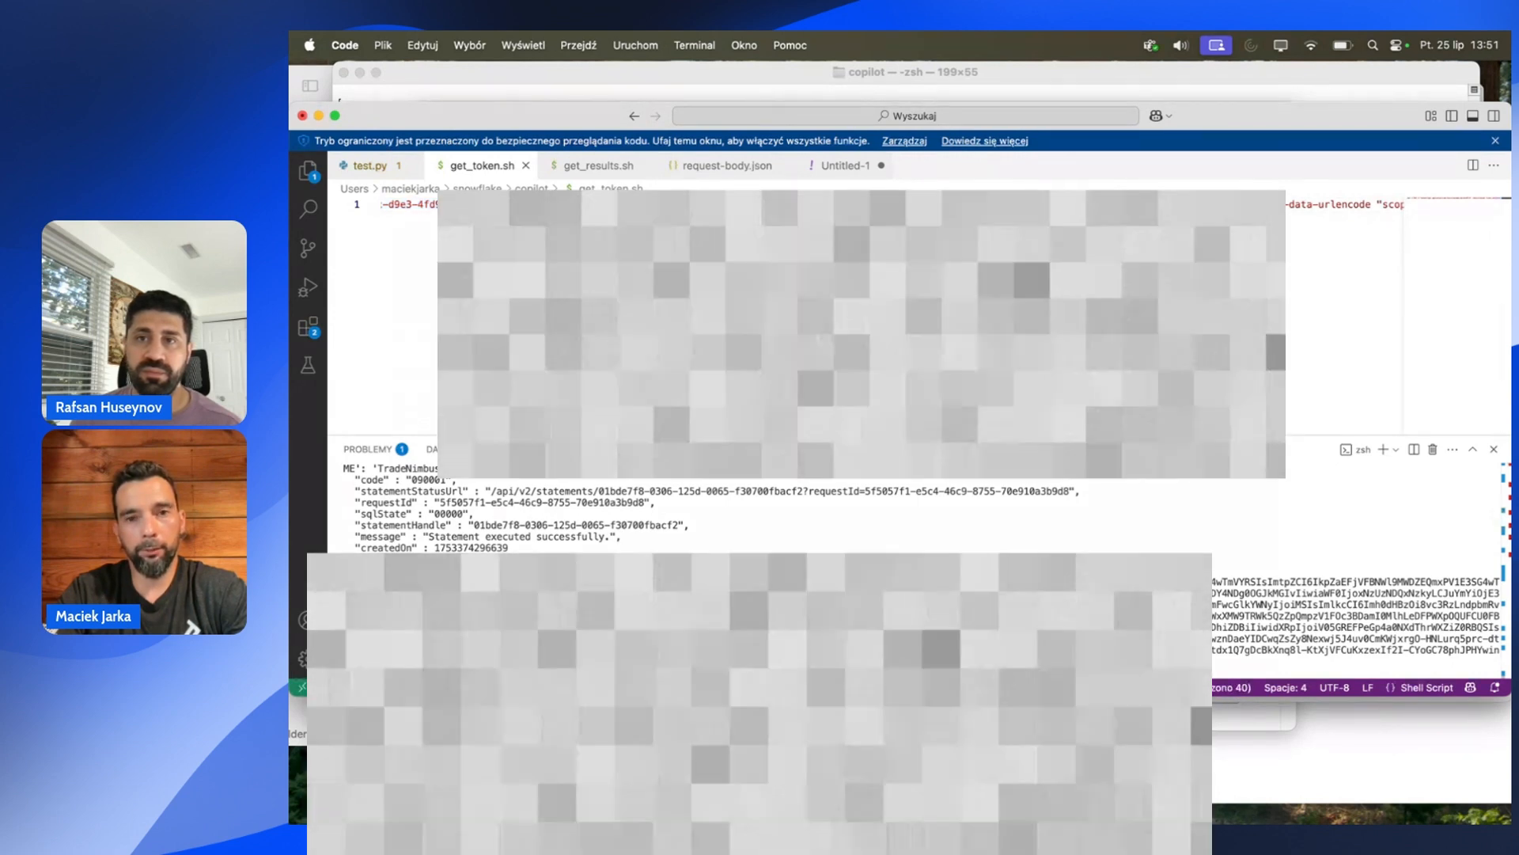
{"action": "scroll", "coordinate": [1344, 317], "scroll_direction": "right", "scroll_amount": 6}
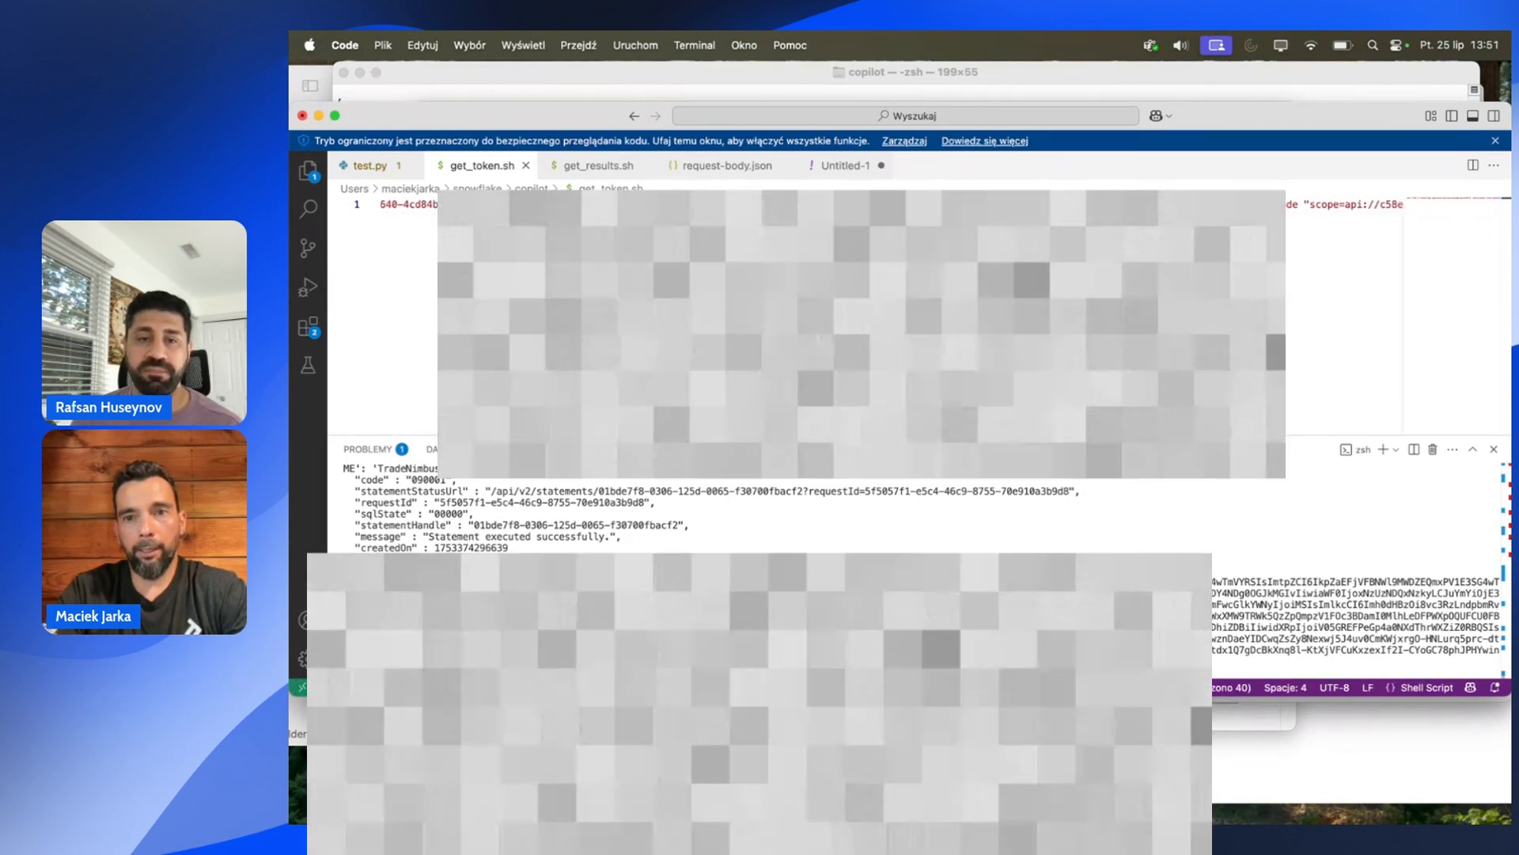
{"action": "scroll", "coordinate": [1344, 316], "scroll_direction": "right", "scroll_amount": 2}
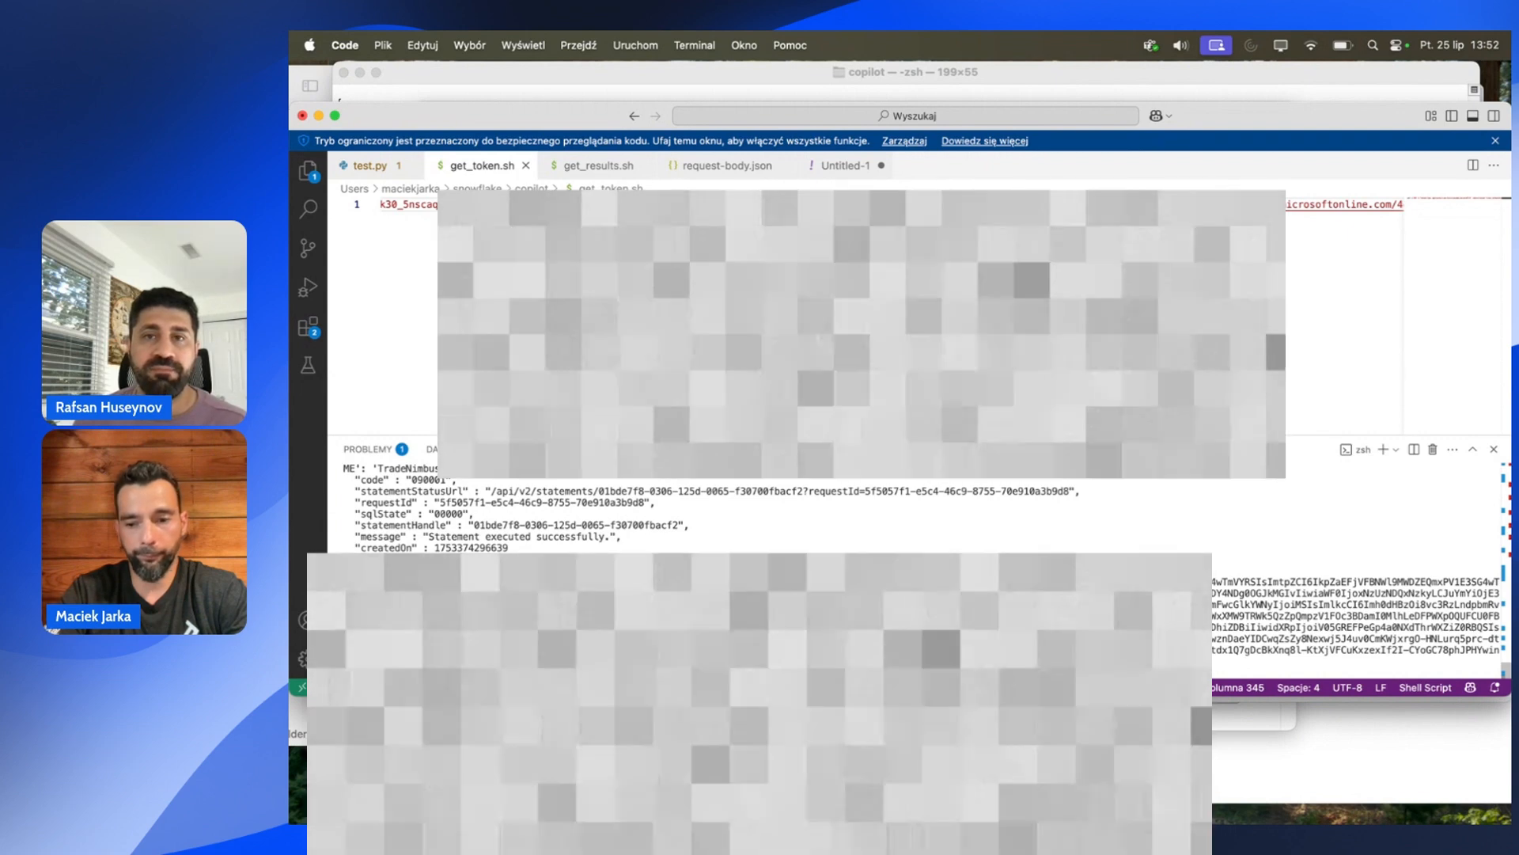
{"action": "key", "text": "Return"}
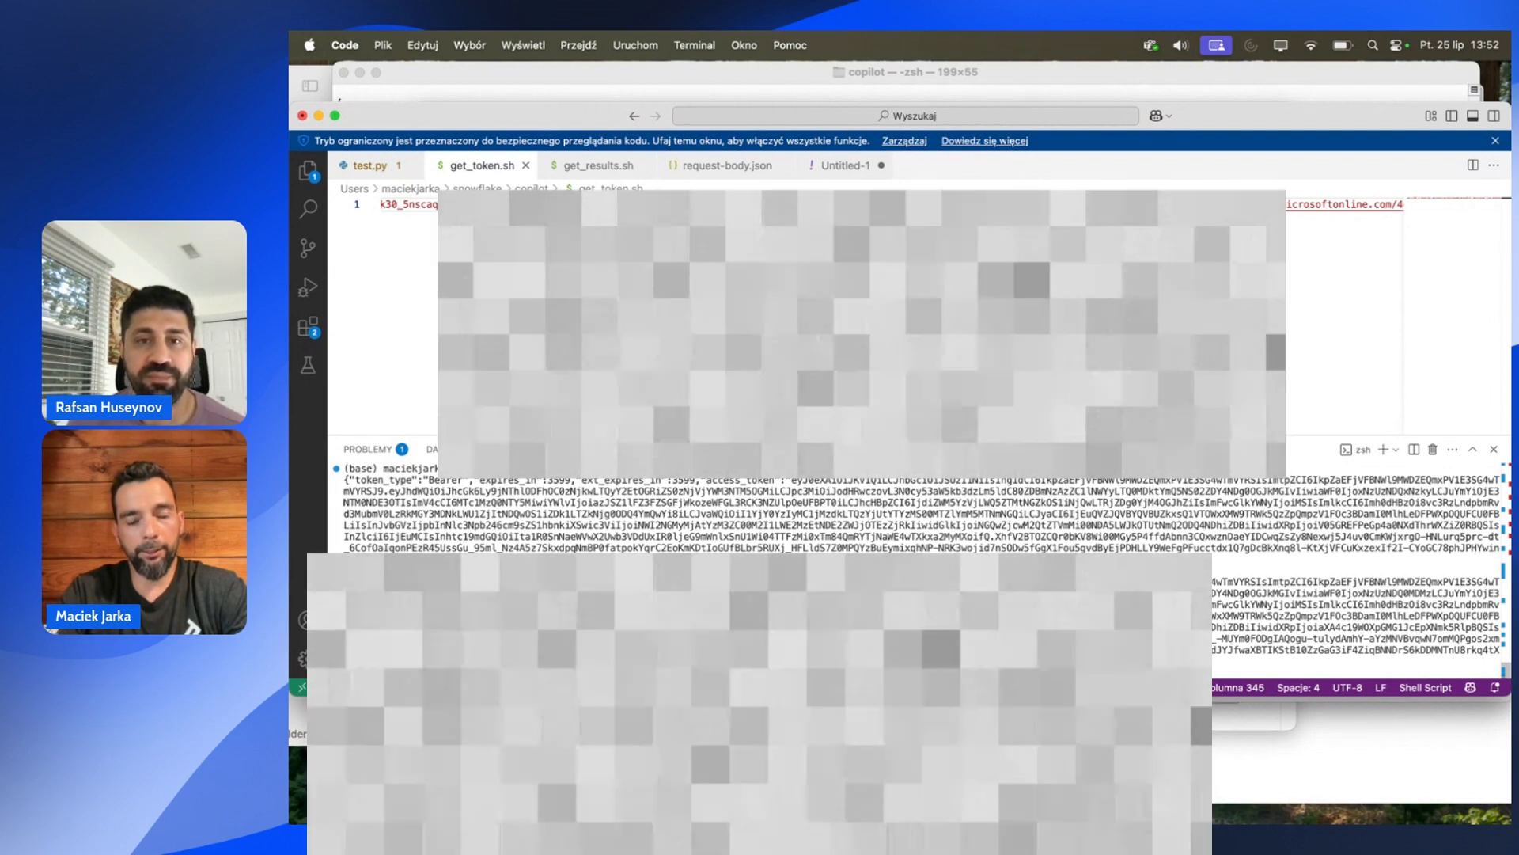
Select the new access token in the terminal and switch to the Snowflake 2_SecurityIntegration worksheet.
{"action": "left_click_drag", "start_coordinate": [1219, 582], "coordinate": [1218, 658]}
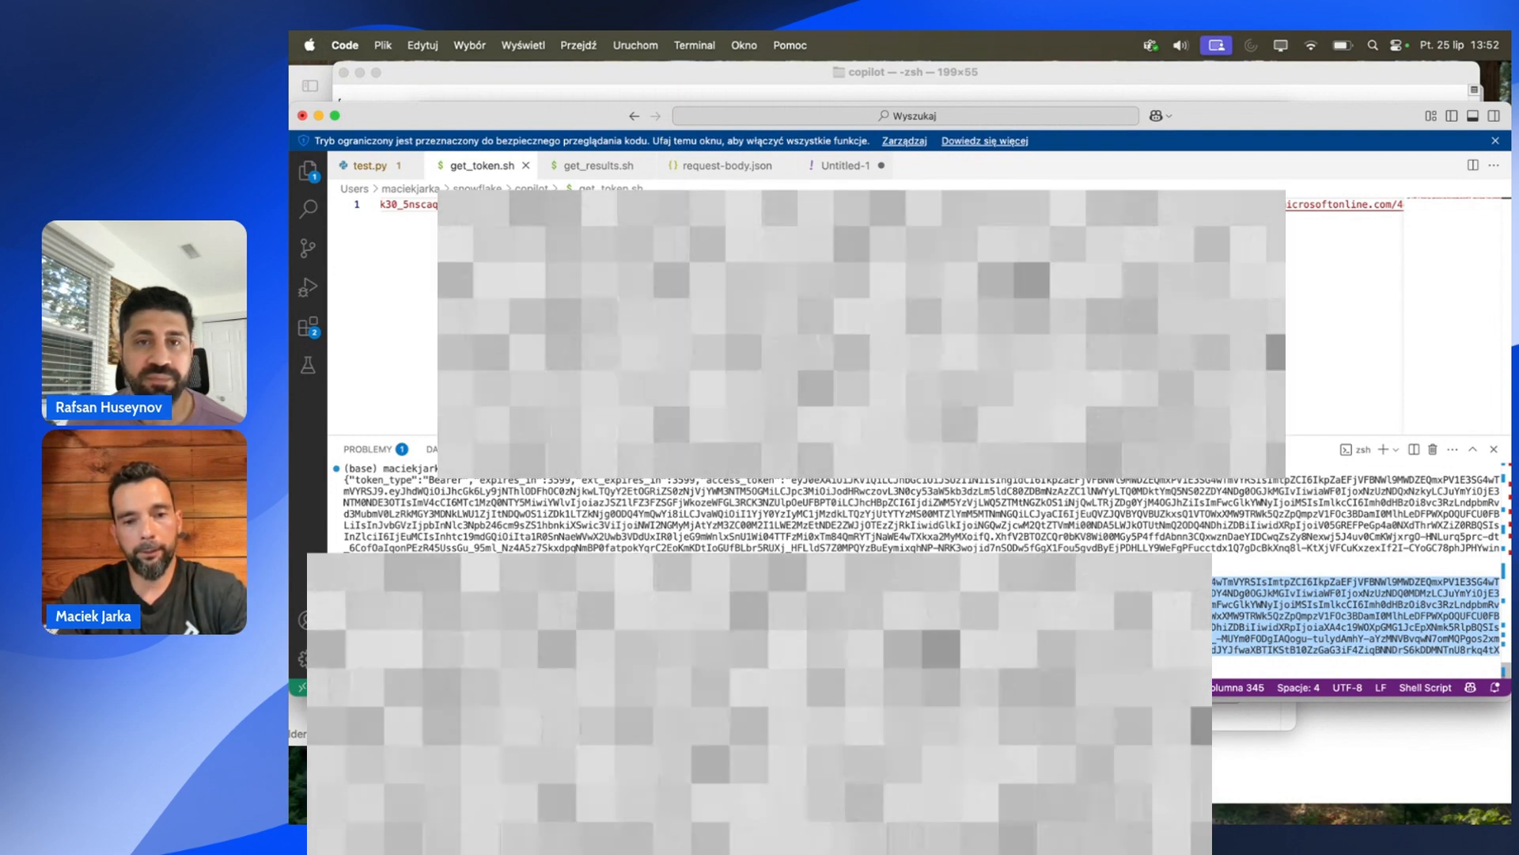
{"action": "left_click", "coordinate": [867, 803]}
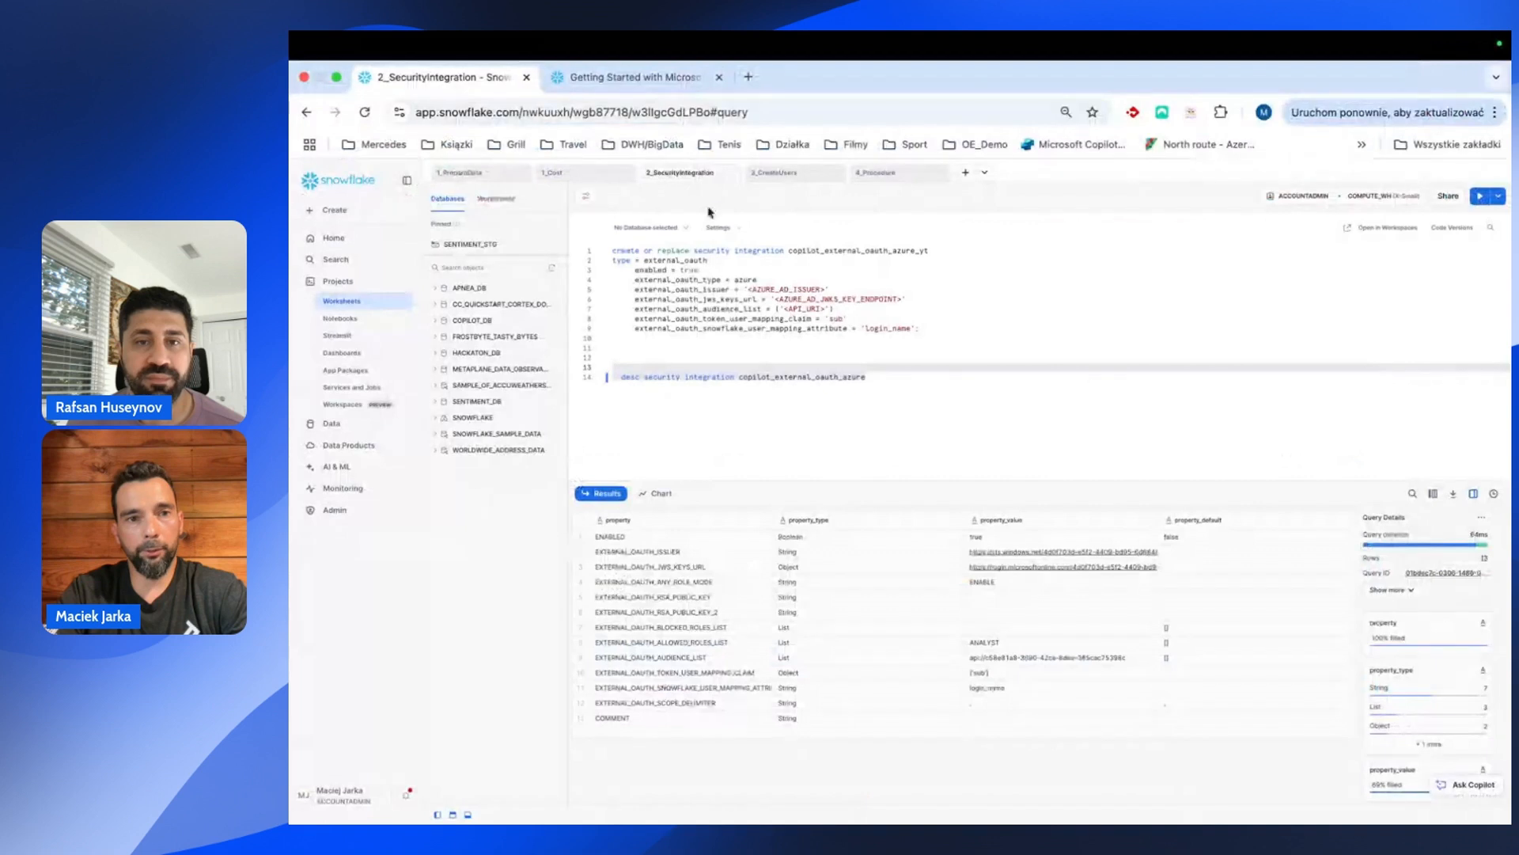
Decode the new access token on jwt.ms and select its sub claim value.
{"action": "left_click", "coordinate": [749, 76]}
{"action": "type", "text": "jwt.ms"}
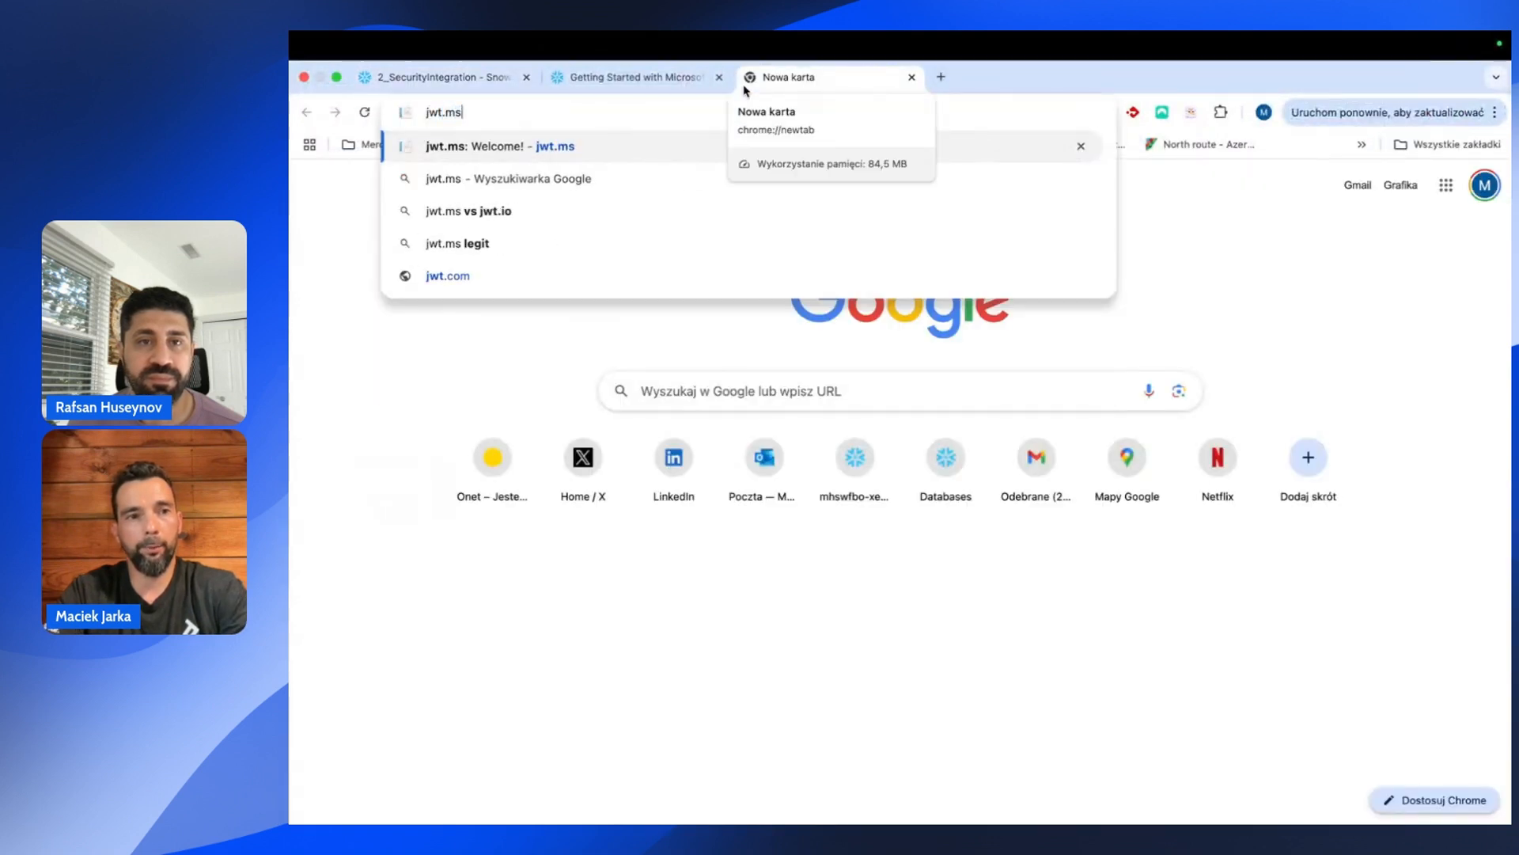
{"action": "key", "text": "Return"}
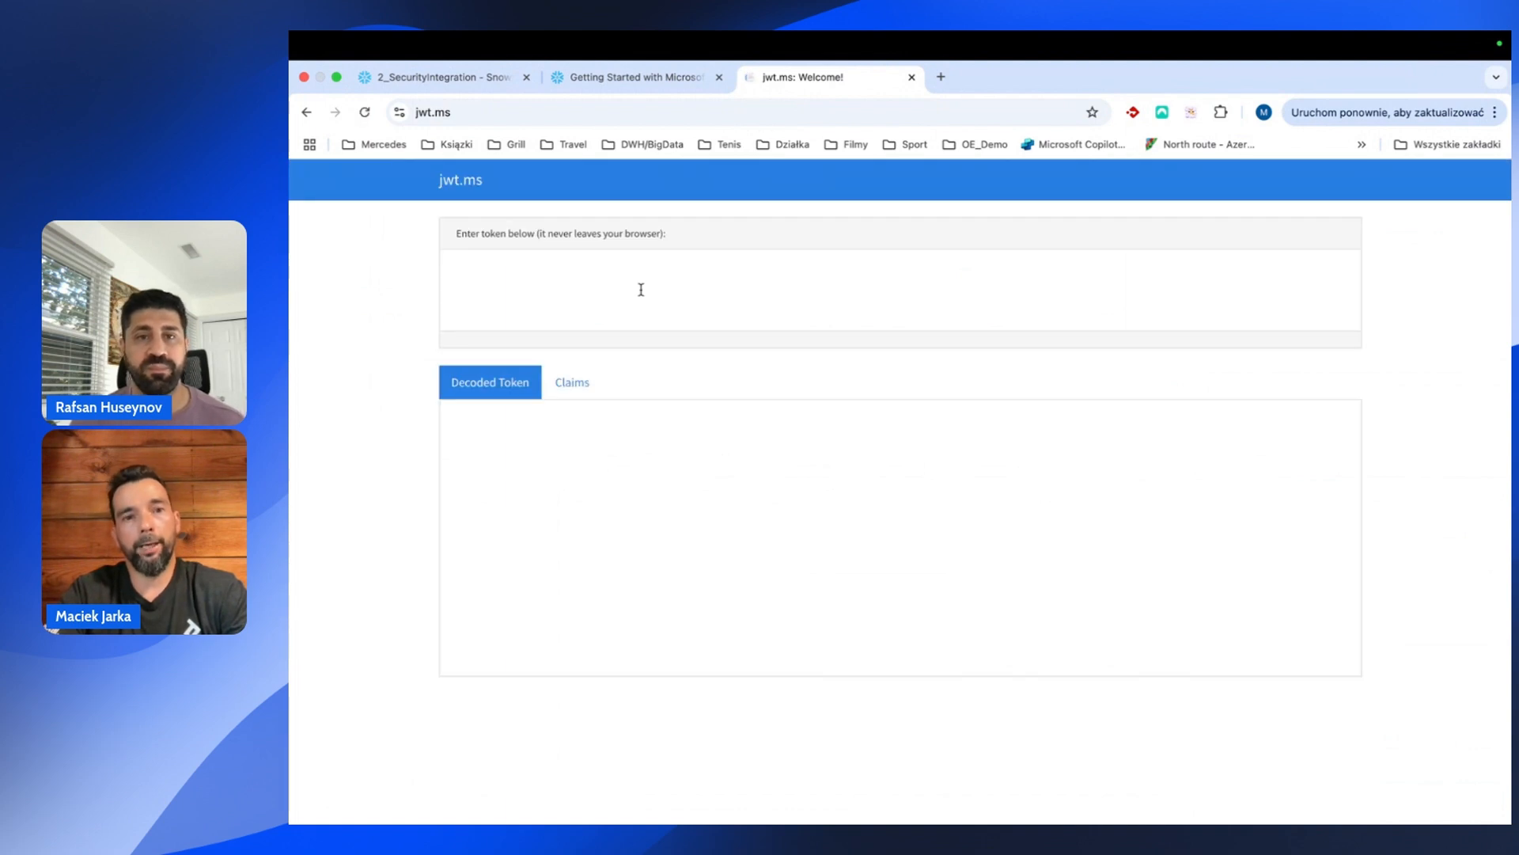
{"action": "left_click", "coordinate": [640, 296]}
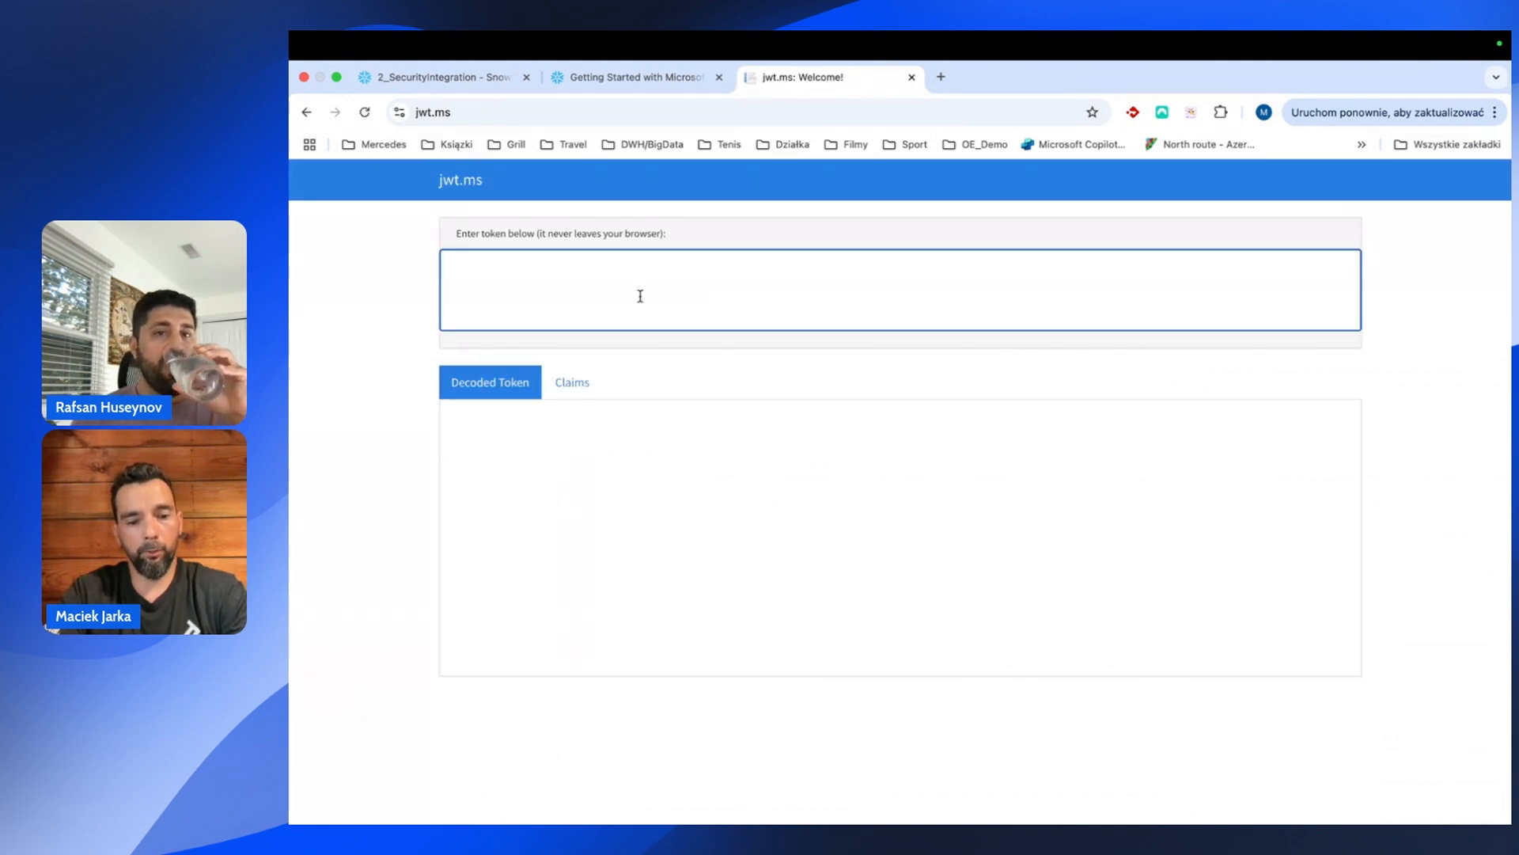
{"action": "key", "text": "super+v"}
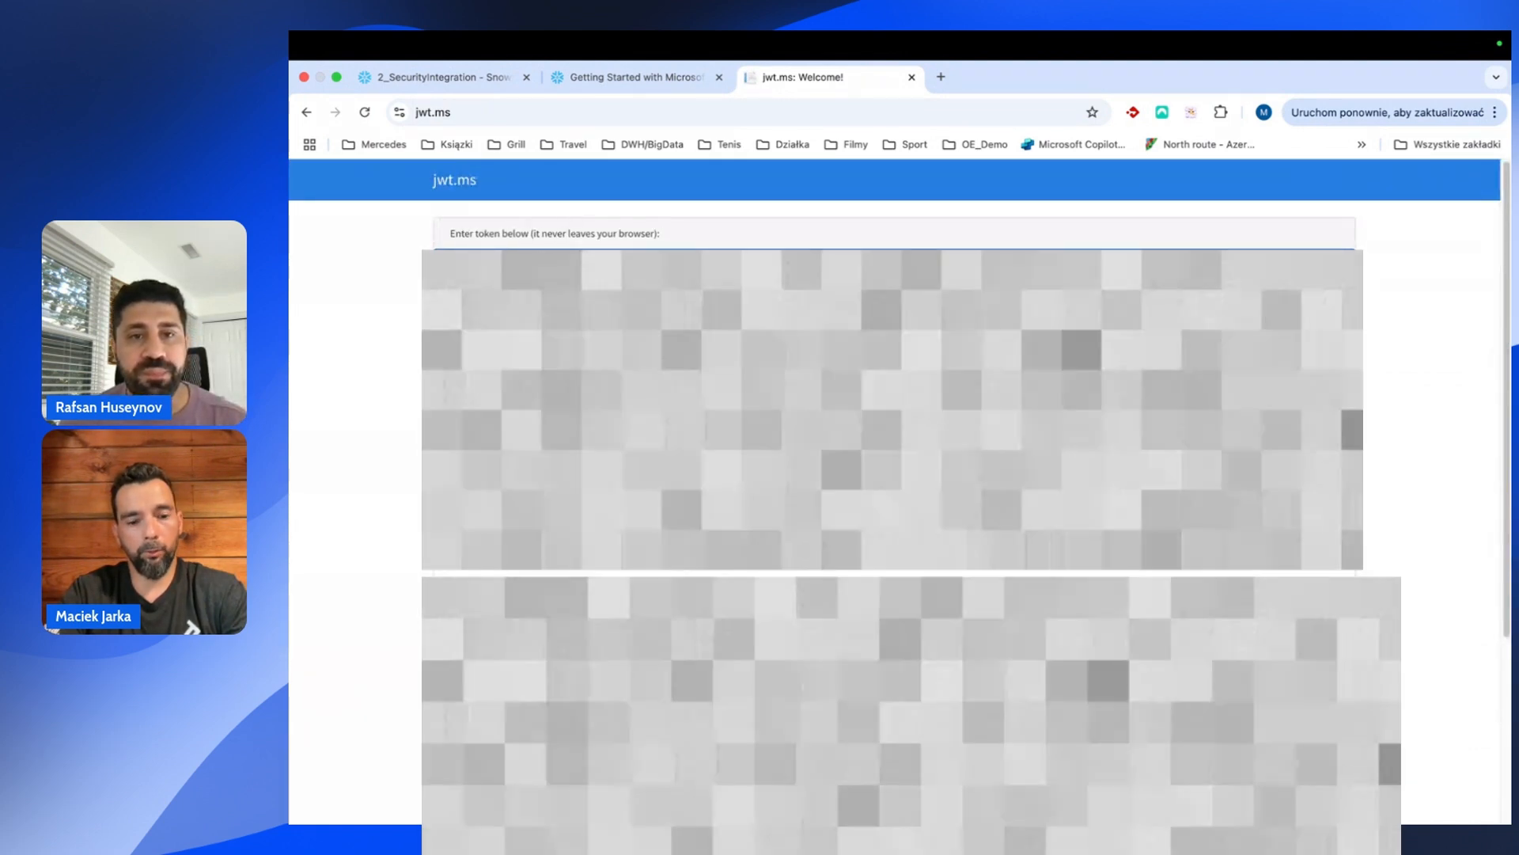
{"action": "scroll", "coordinate": [895, 396], "scroll_direction": "down", "scroll_amount": 5}
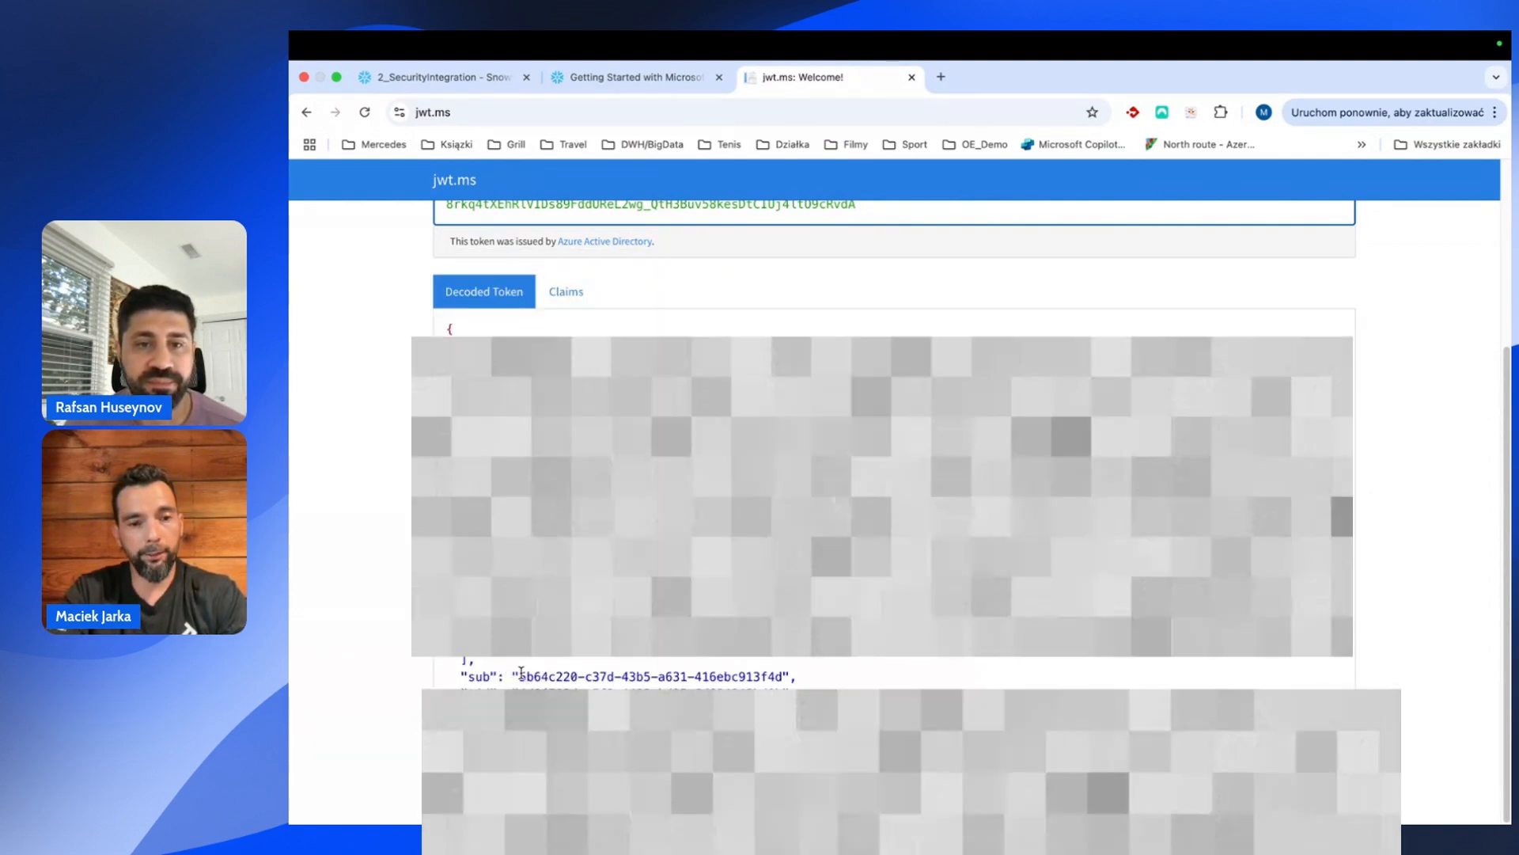
{"action": "left_click_drag", "start_coordinate": [519, 675], "coordinate": [779, 671]}
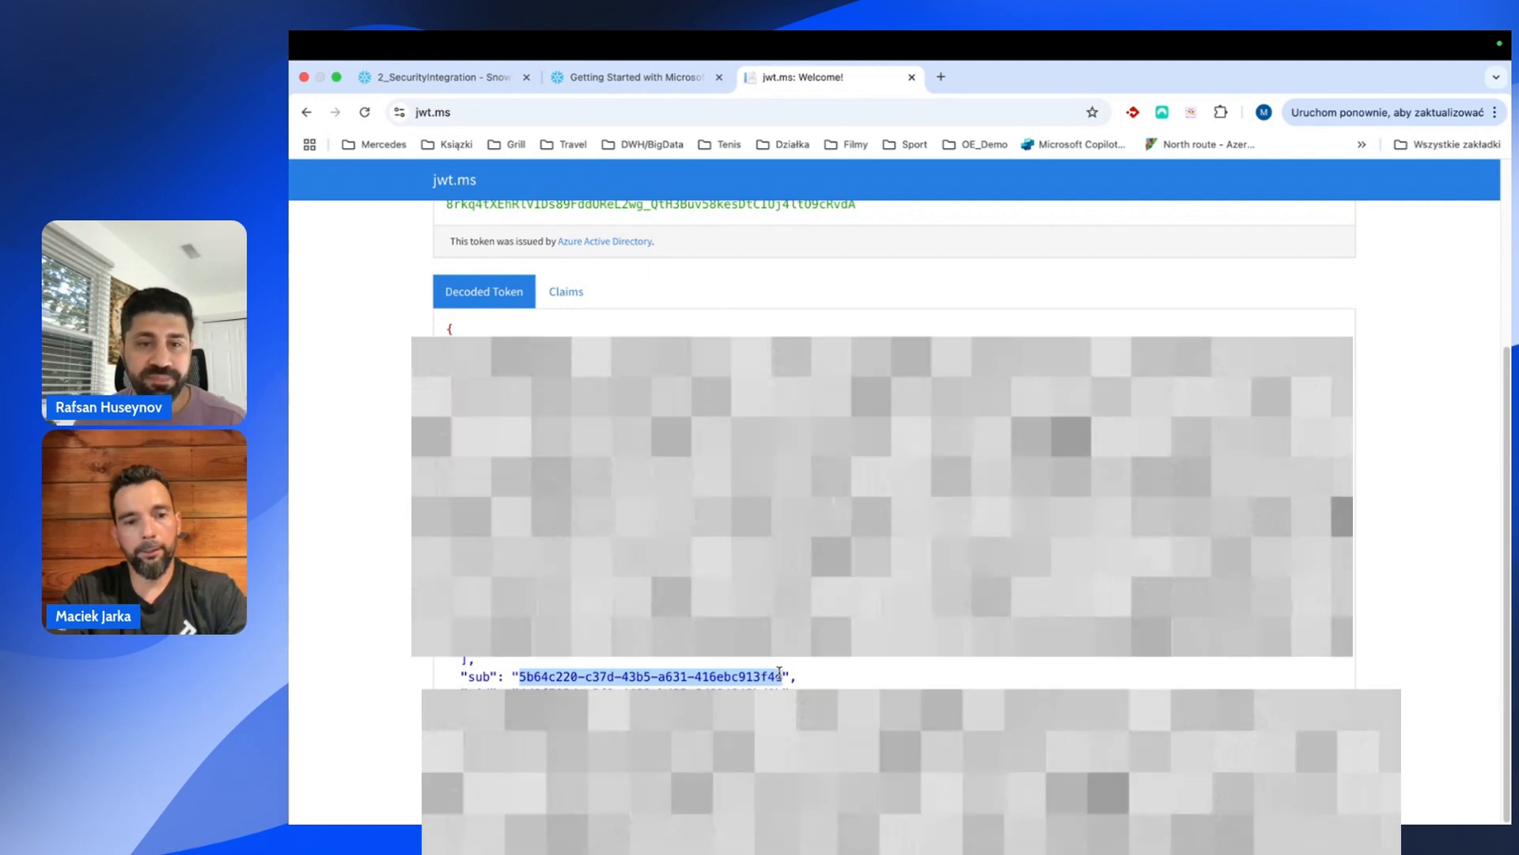
{"action": "left_click", "coordinate": [413, 89]}
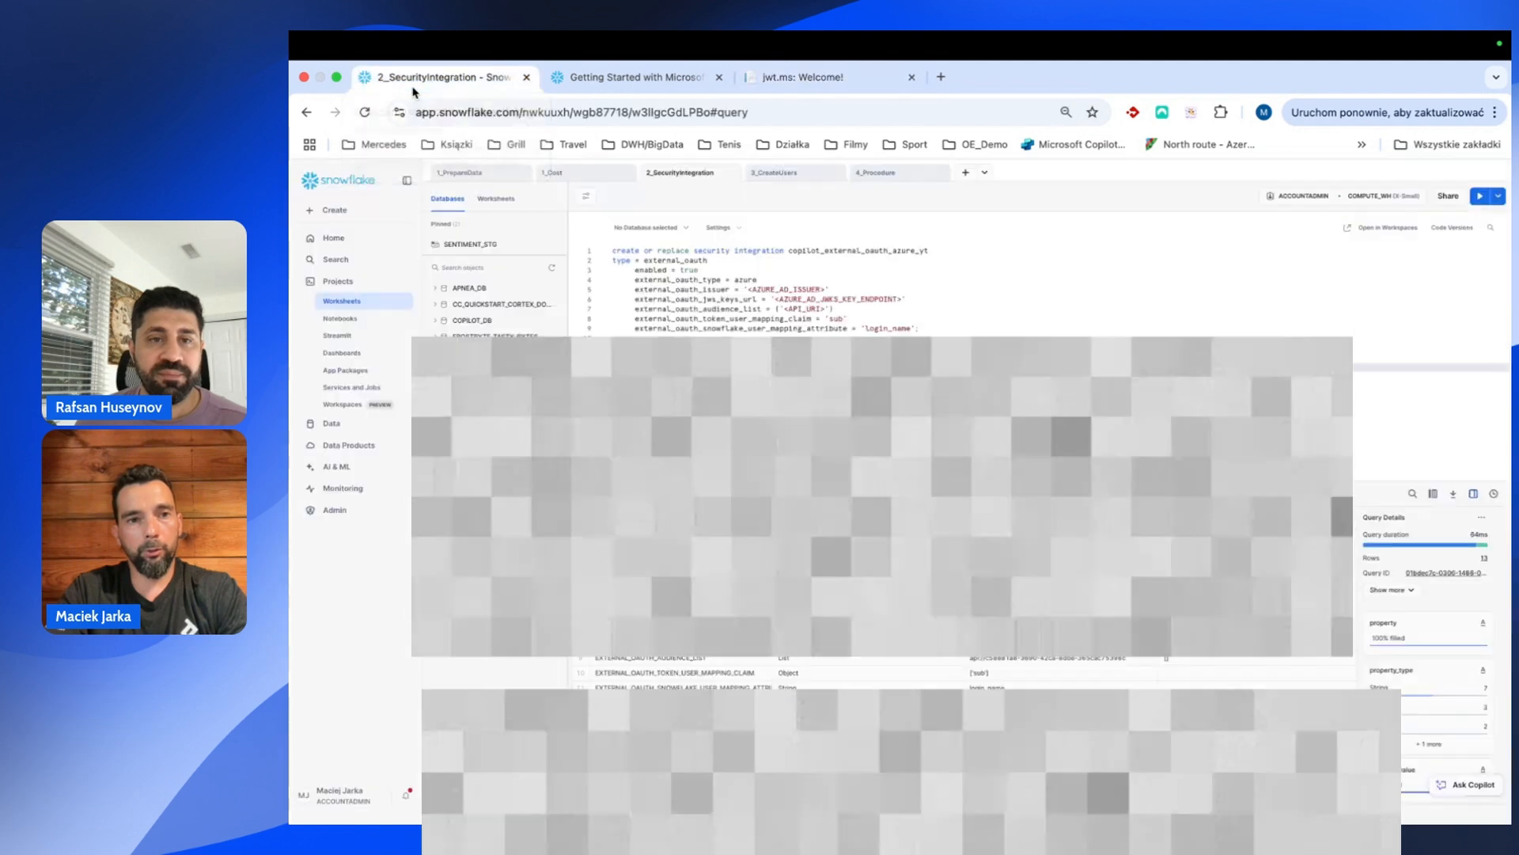
Review the security integration SQL in the 2_SecurityIntegration worksheet.
{"action": "scroll", "coordinate": [635, 347], "scroll_direction": "up", "scroll_amount": 2}
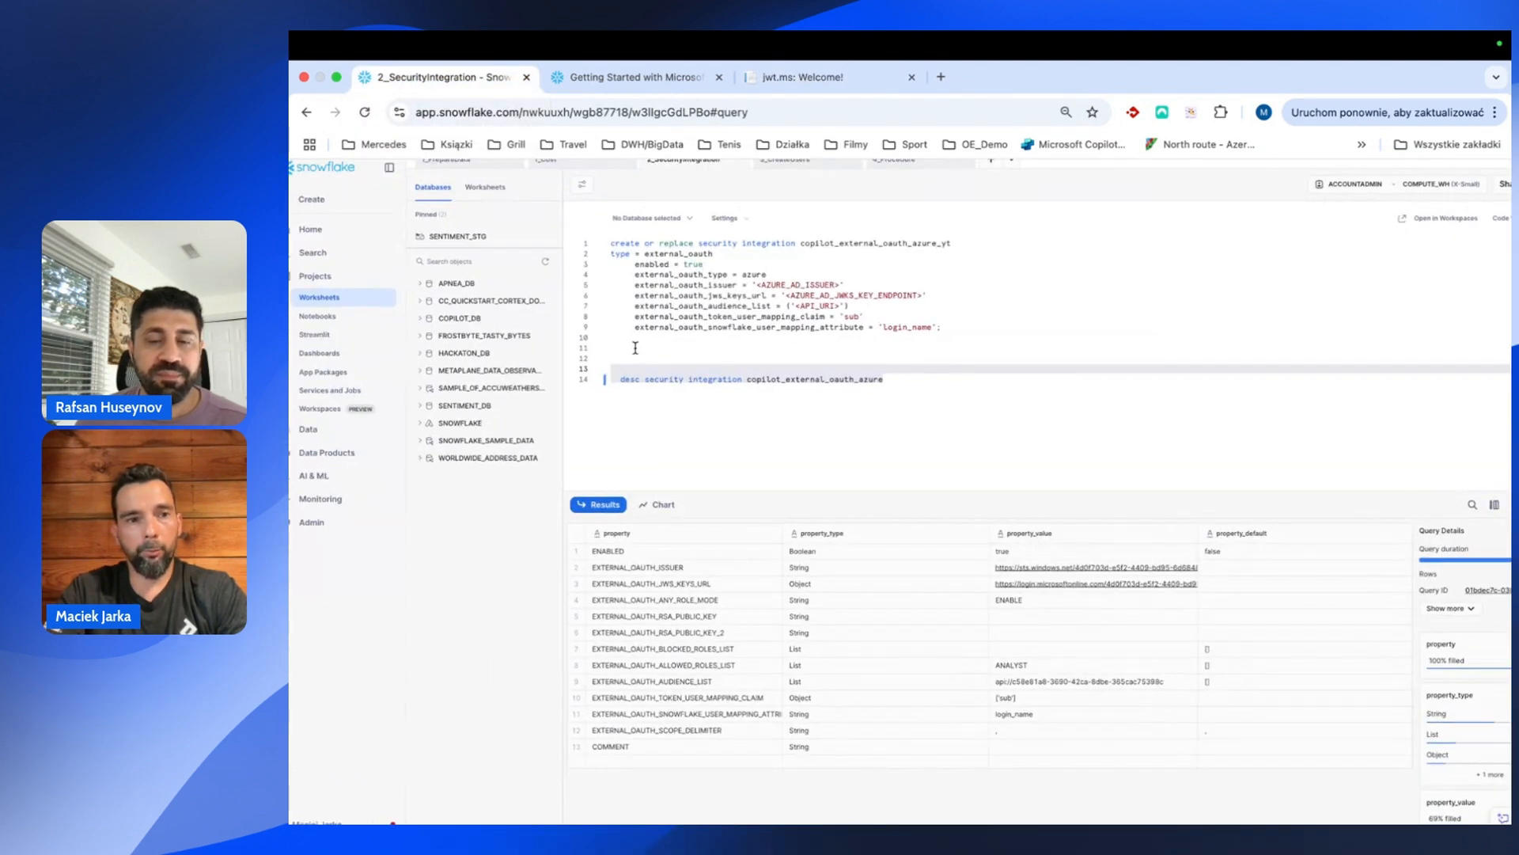
{"action": "scroll", "coordinate": [635, 347], "scroll_direction": "down", "scroll_amount": 2}
{"action": "left_click", "coordinate": [763, 402]}
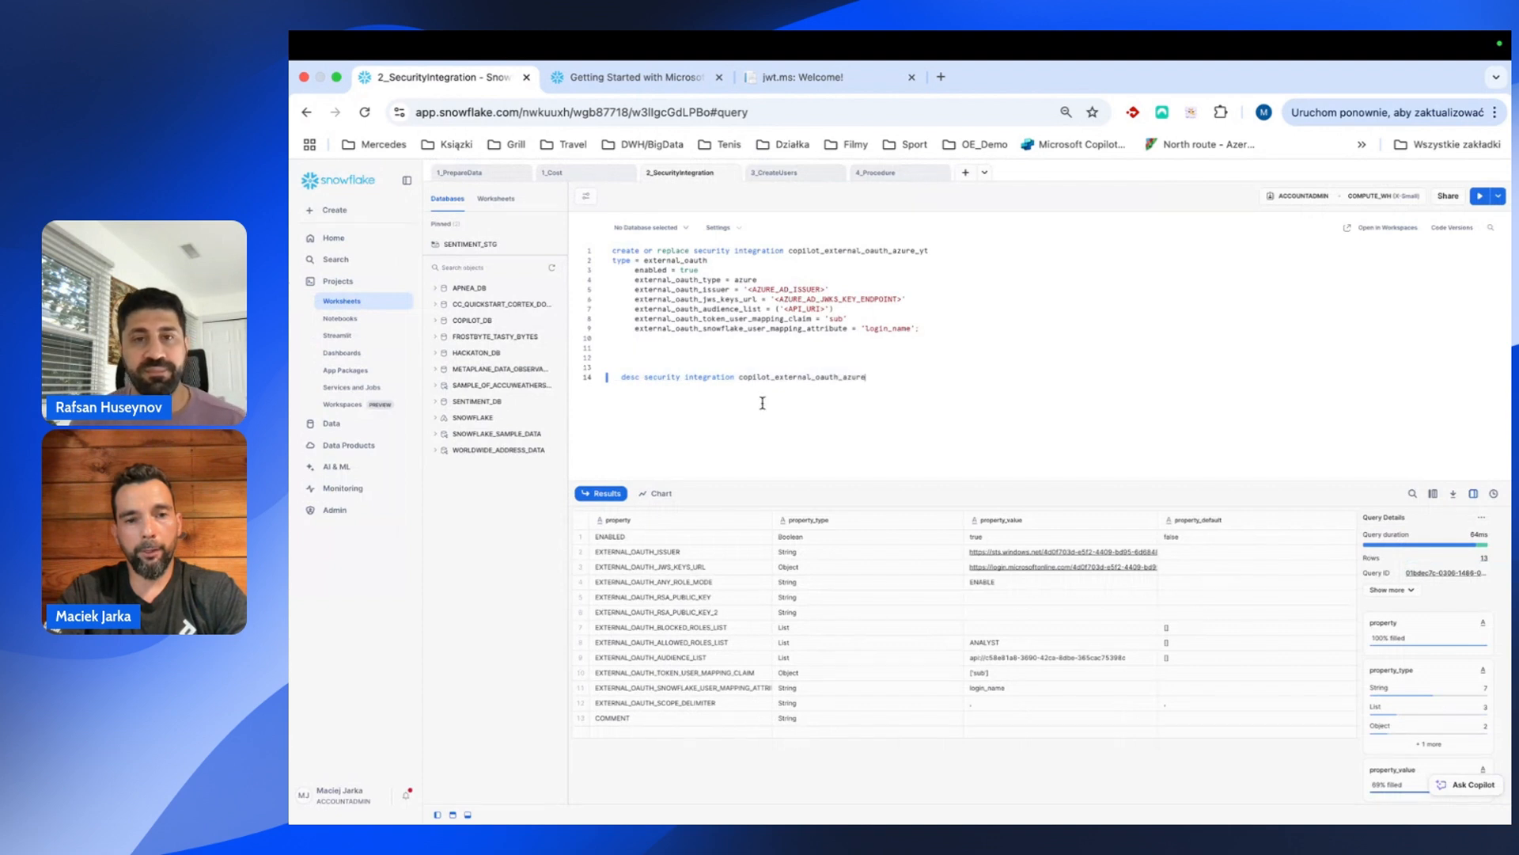
{"action": "left_click", "coordinate": [1054, 289]}
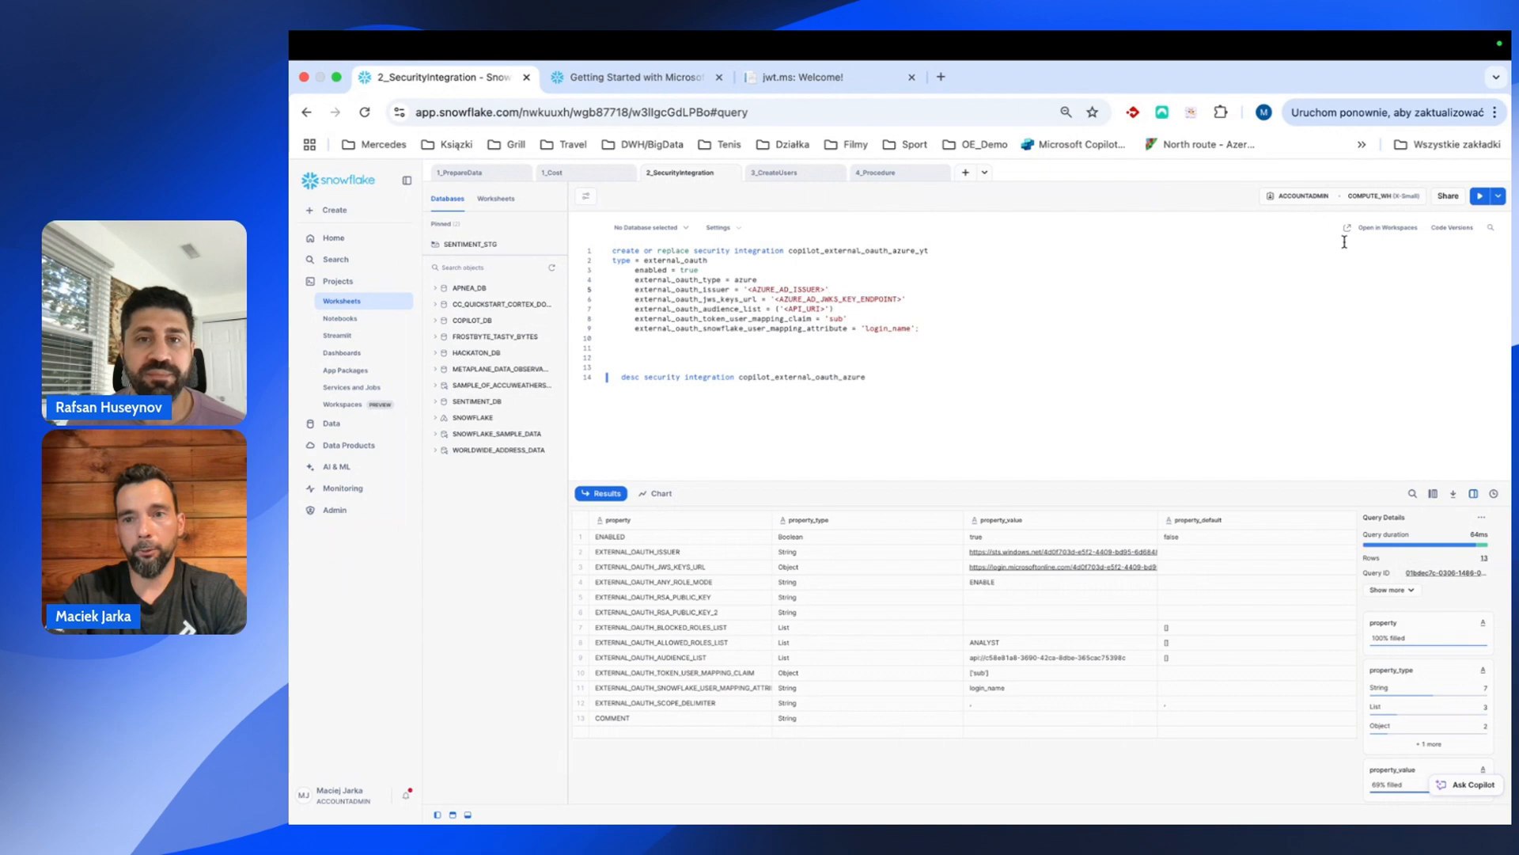
{"action": "left_click", "coordinate": [1363, 146]}
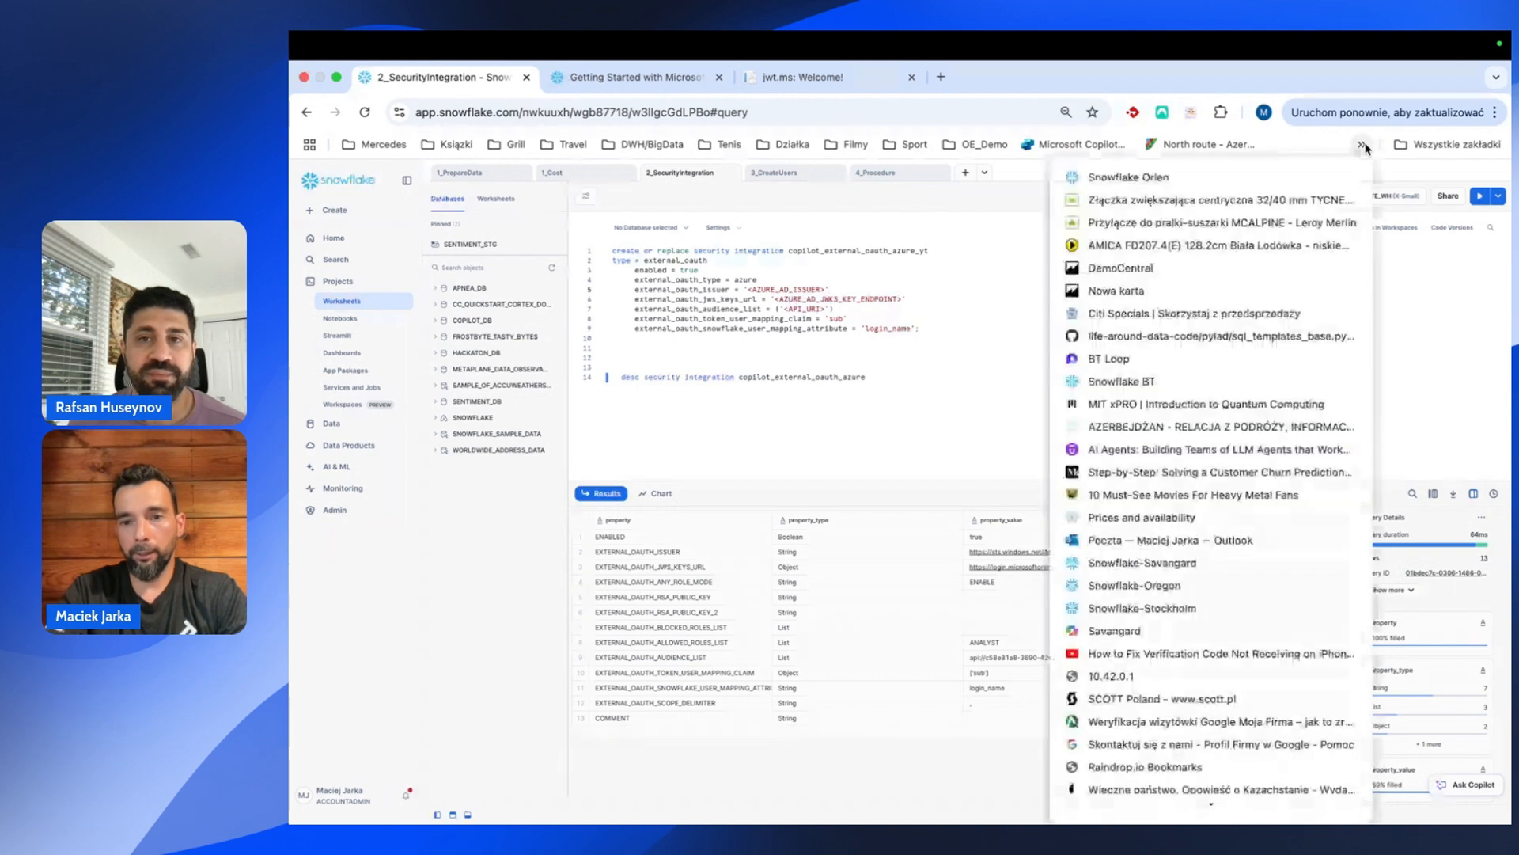
{"action": "left_click", "coordinate": [1363, 146]}
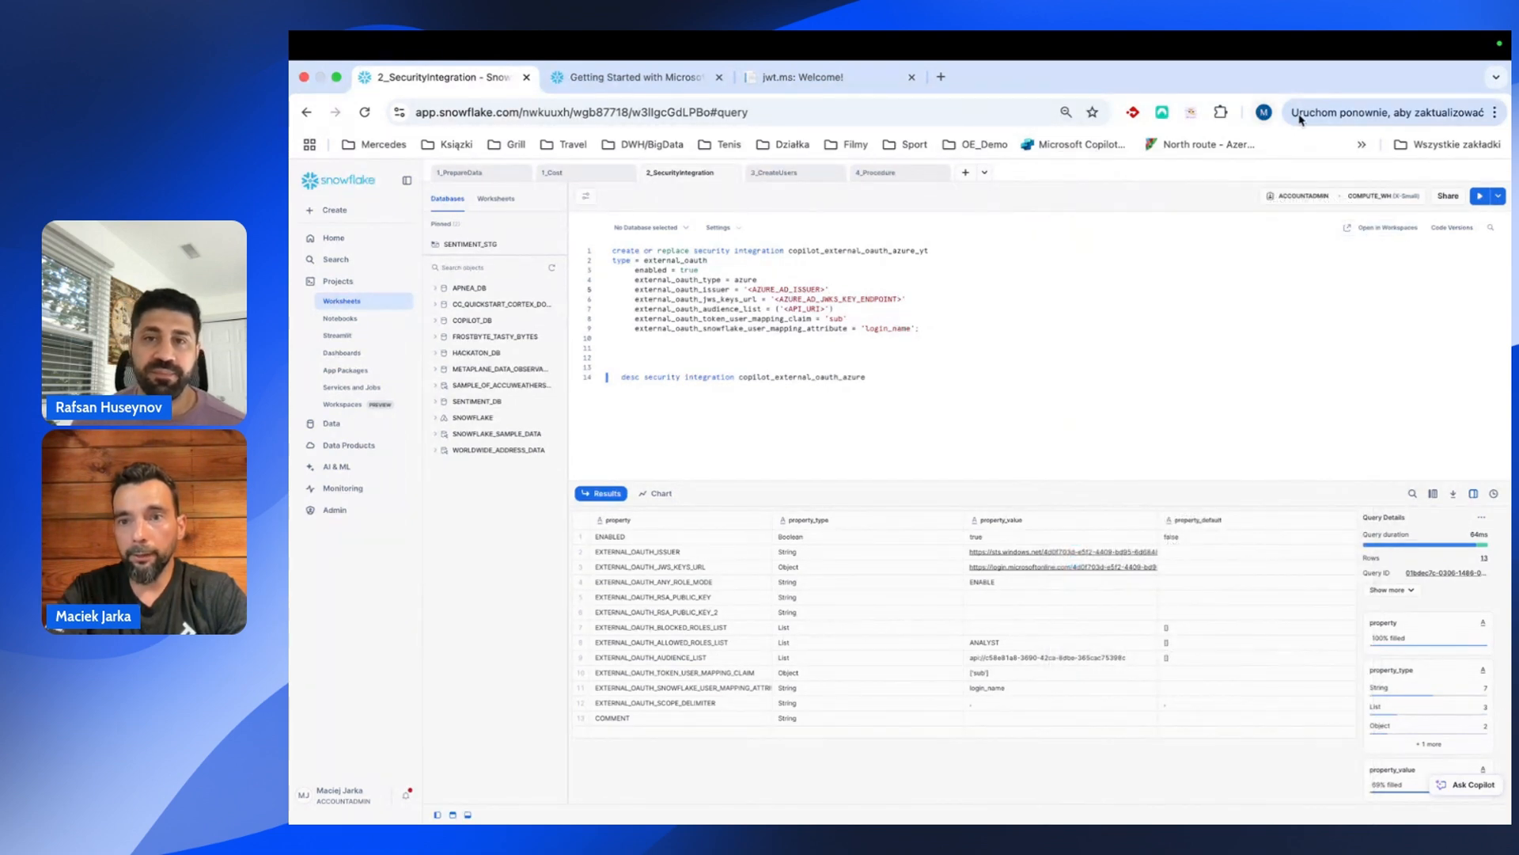
Zoom the browser page to 90% and open the 3_CreateUsers worksheet.
{"action": "left_click", "coordinate": [1495, 113]}
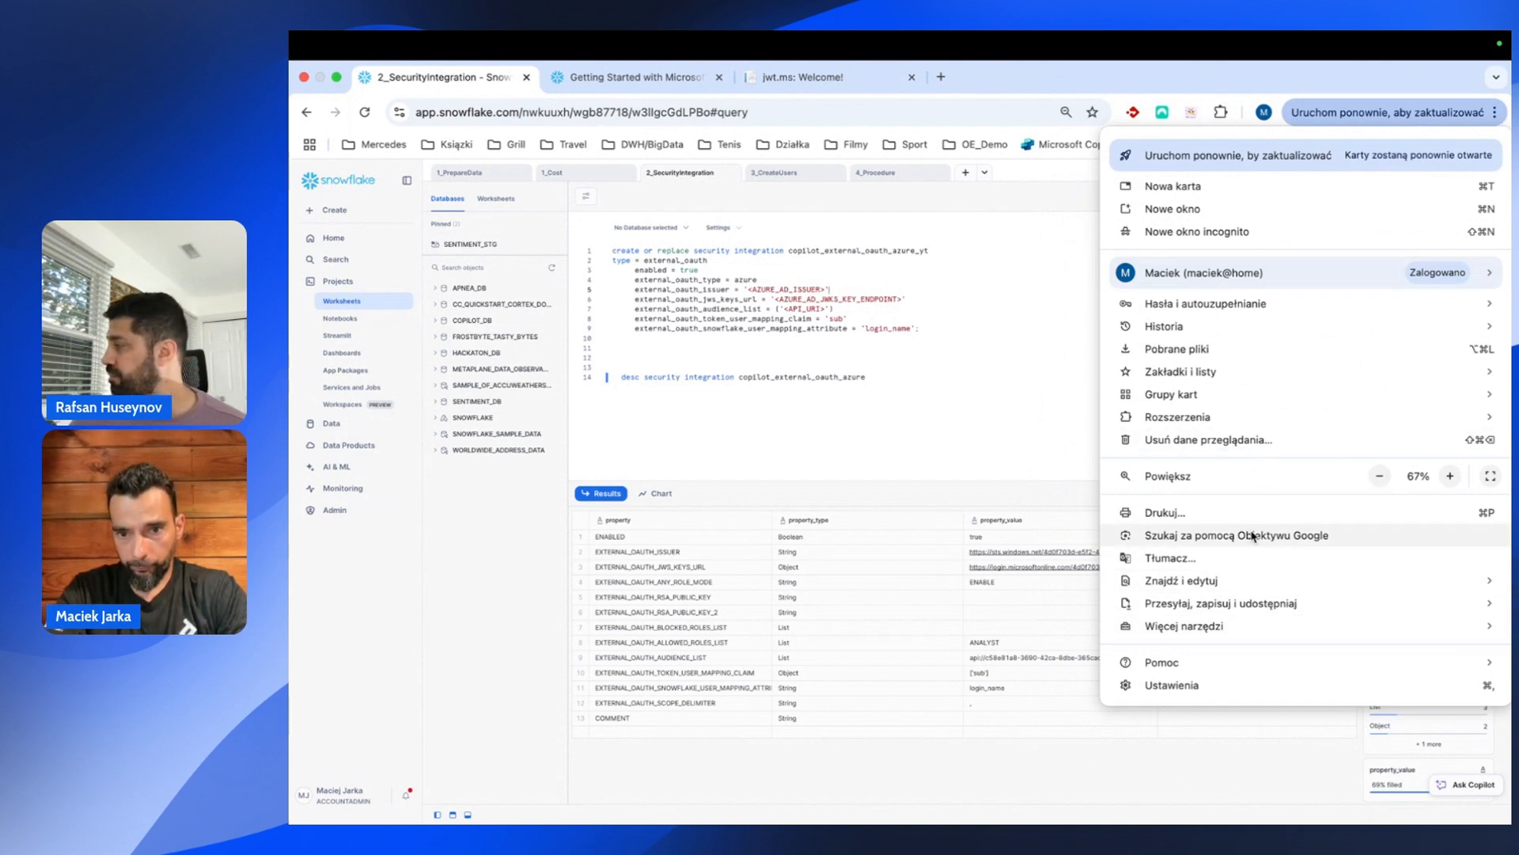
{"action": "left_click", "coordinate": [1453, 478]}
{"action": "left_click", "coordinate": [1453, 478]}
{"action": "left_click", "coordinate": [1453, 478]}
{"action": "left_click", "coordinate": [791, 525]}
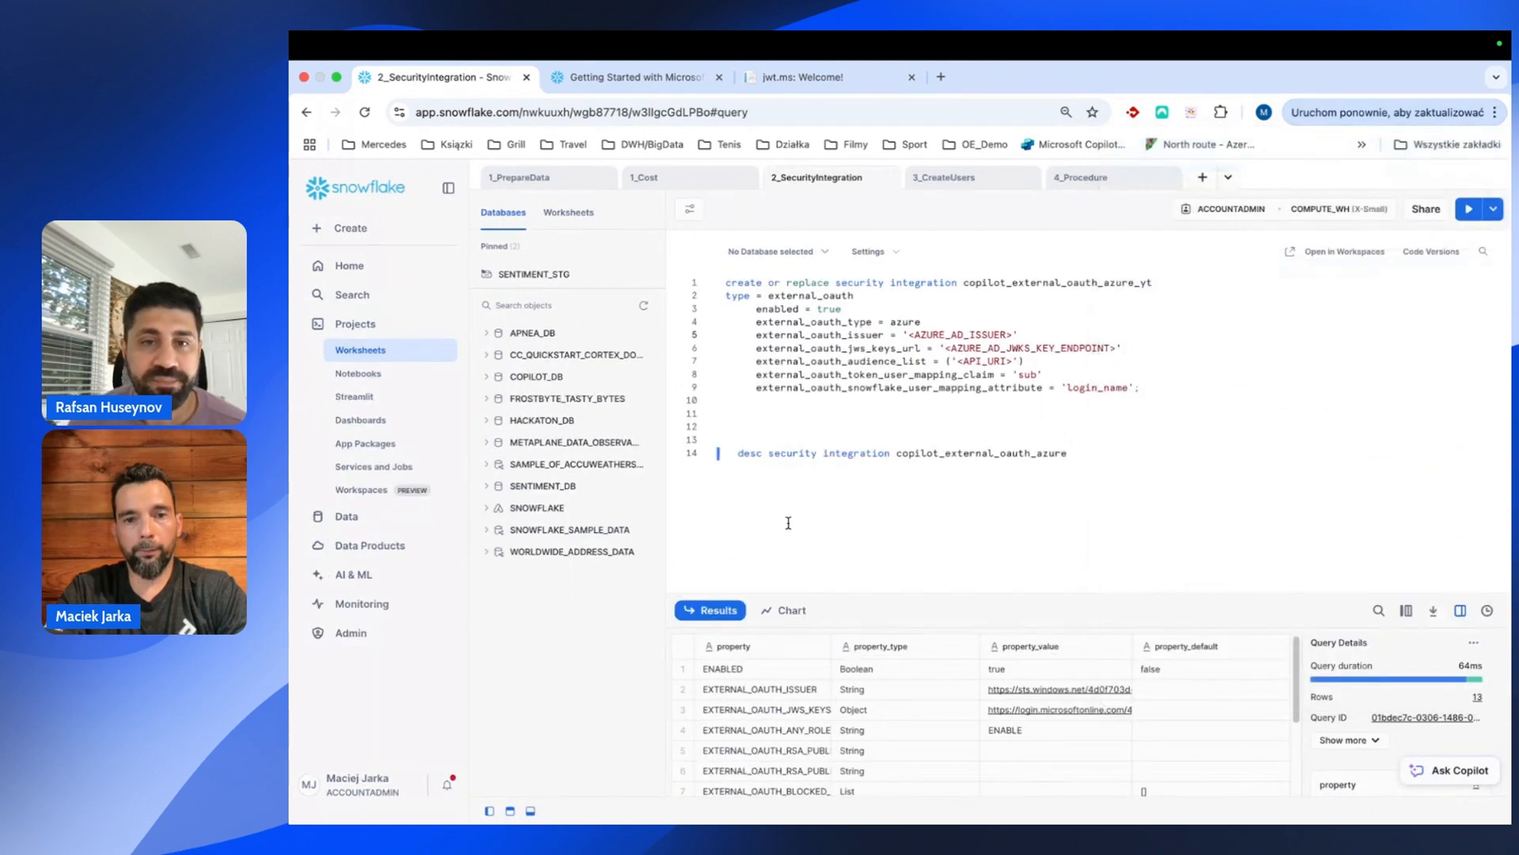
{"action": "left_click", "coordinate": [934, 179]}
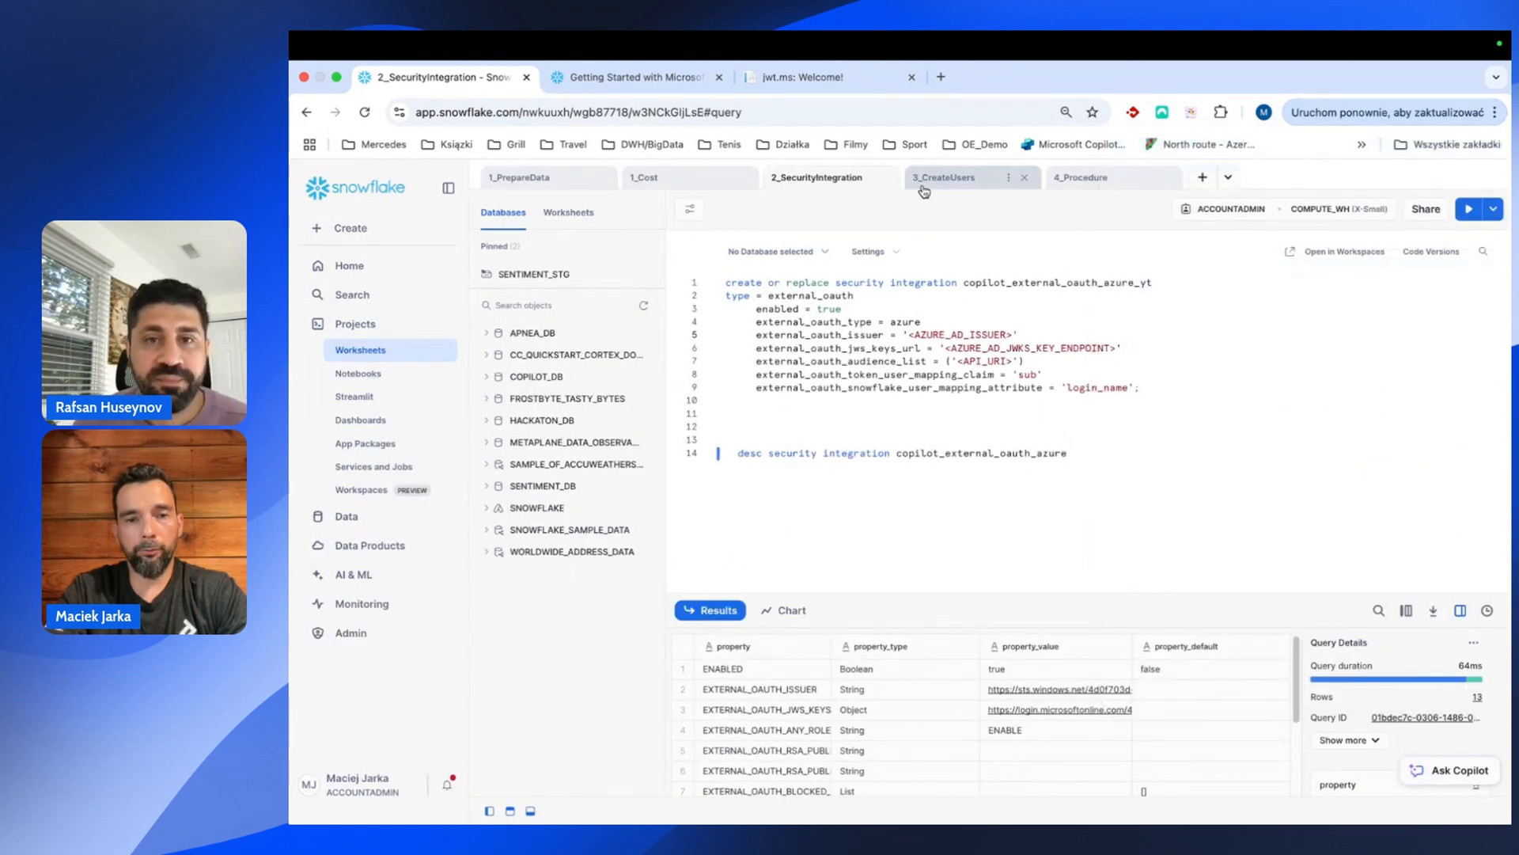
Paste the extracted sub ID onto a blank line as a test, then delete it.
{"action": "left_click_drag", "start_coordinate": [769, 449], "coordinate": [736, 344]}
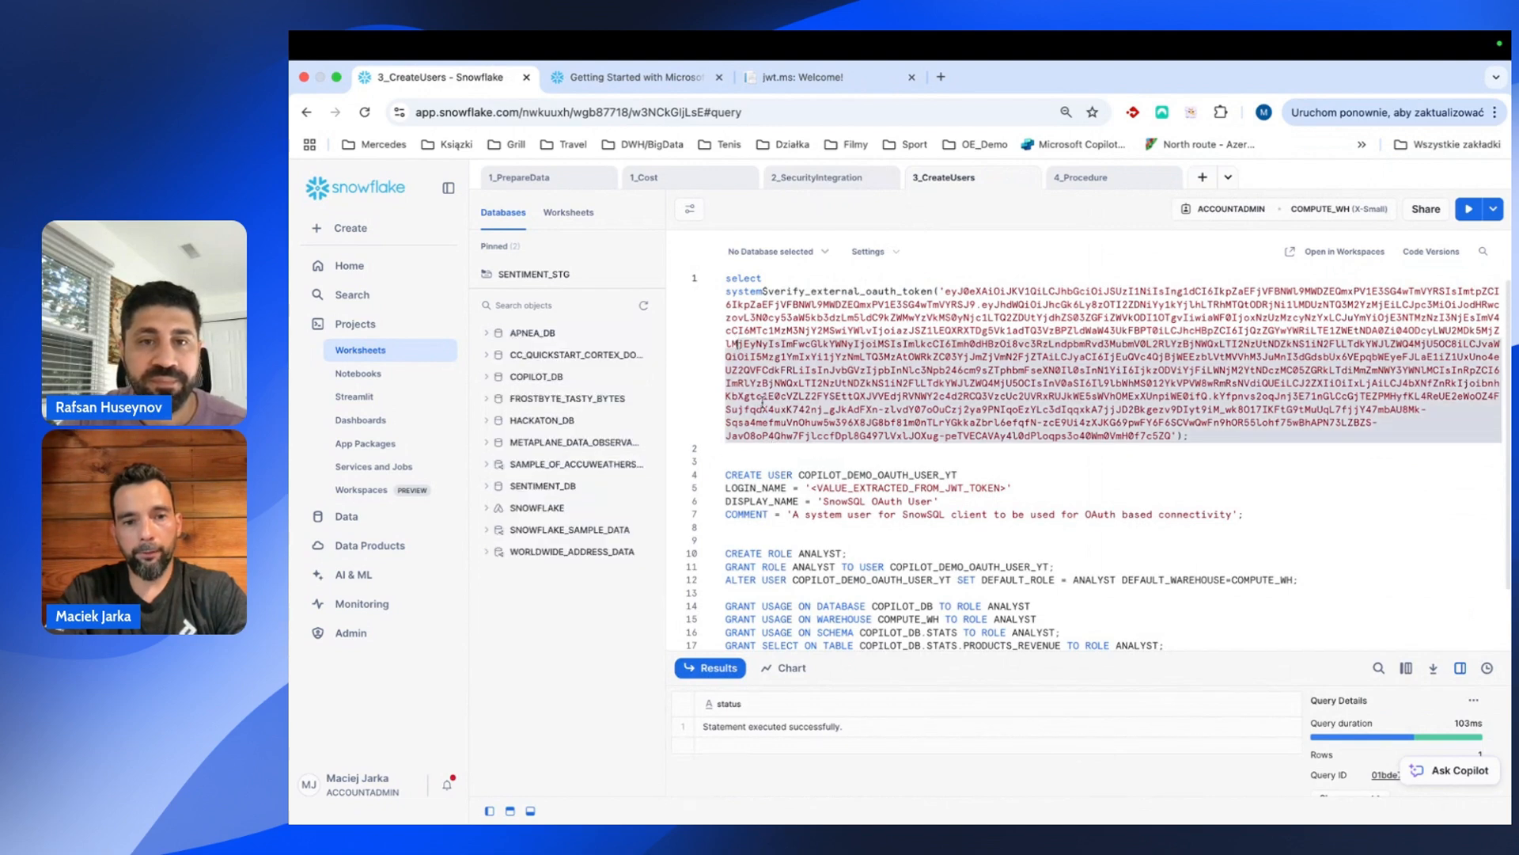
{"action": "left_click", "coordinate": [787, 462]}
{"action": "key", "text": "Return"}
{"action": "key", "text": "Return"}
{"action": "type", "text": "5b64c220-c37d-43b5-a631-416ebc913f4d"}
{"action": "key", "text": "Up"}
{"action": "left_click_drag", "start_coordinate": [706, 480], "coordinate": [701, 483]}
{"action": "key", "text": "super+c"}
{"action": "key", "text": "BackSpace"}
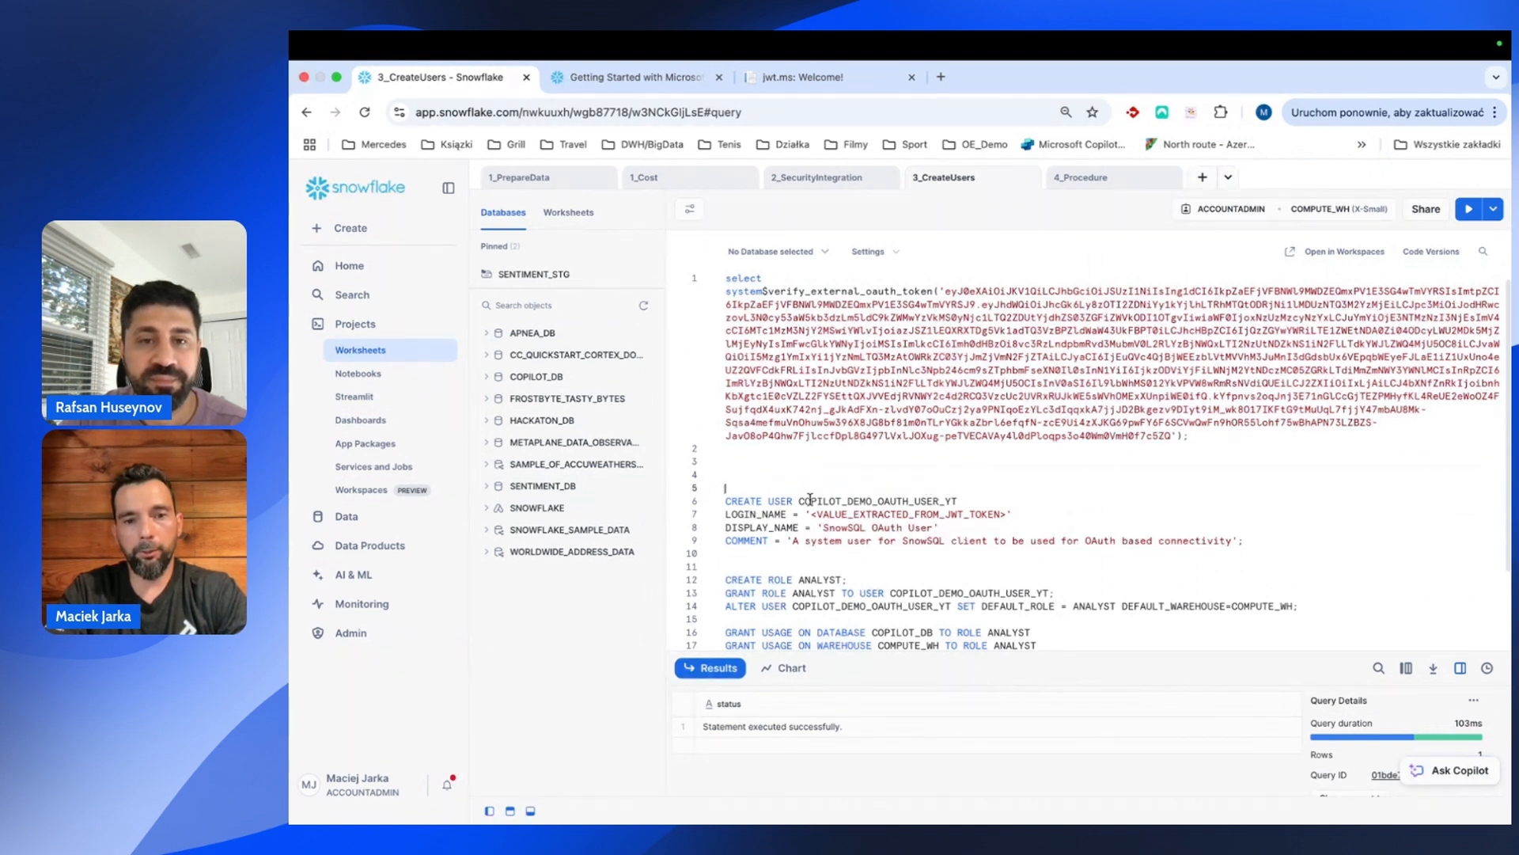
Replace <VALUE_EXTRACTED_FROM_JWT_TOKEN> with the extracted ID and run CREATE USER COPILOT_DEMO_OAUTH_USER_YT.
{"action": "left_click_drag", "start_coordinate": [799, 503], "coordinate": [970, 505]}
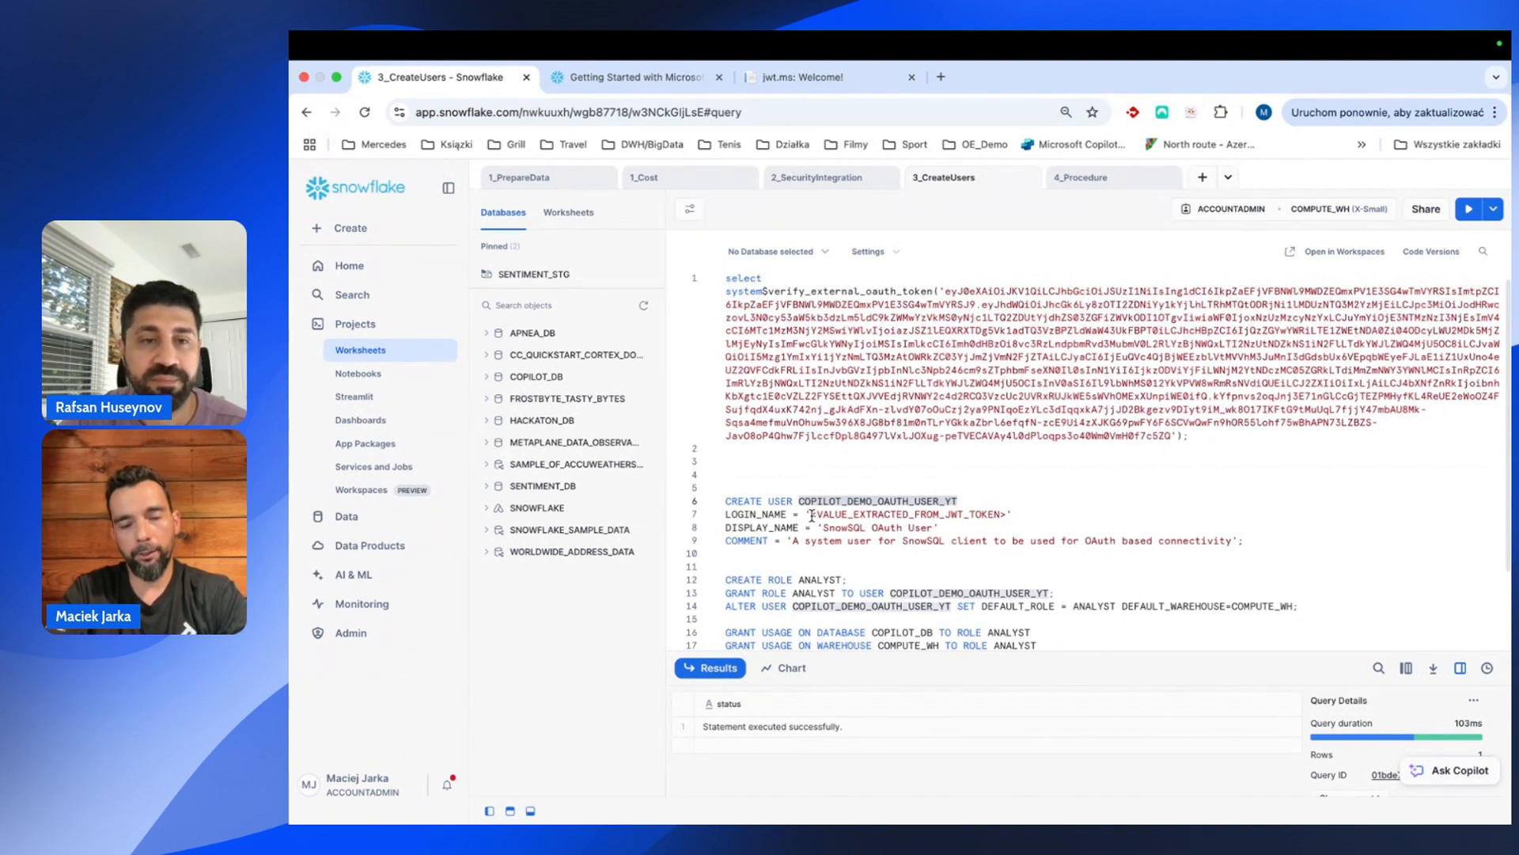
{"action": "left_click_drag", "start_coordinate": [810, 515], "coordinate": [1005, 519]}
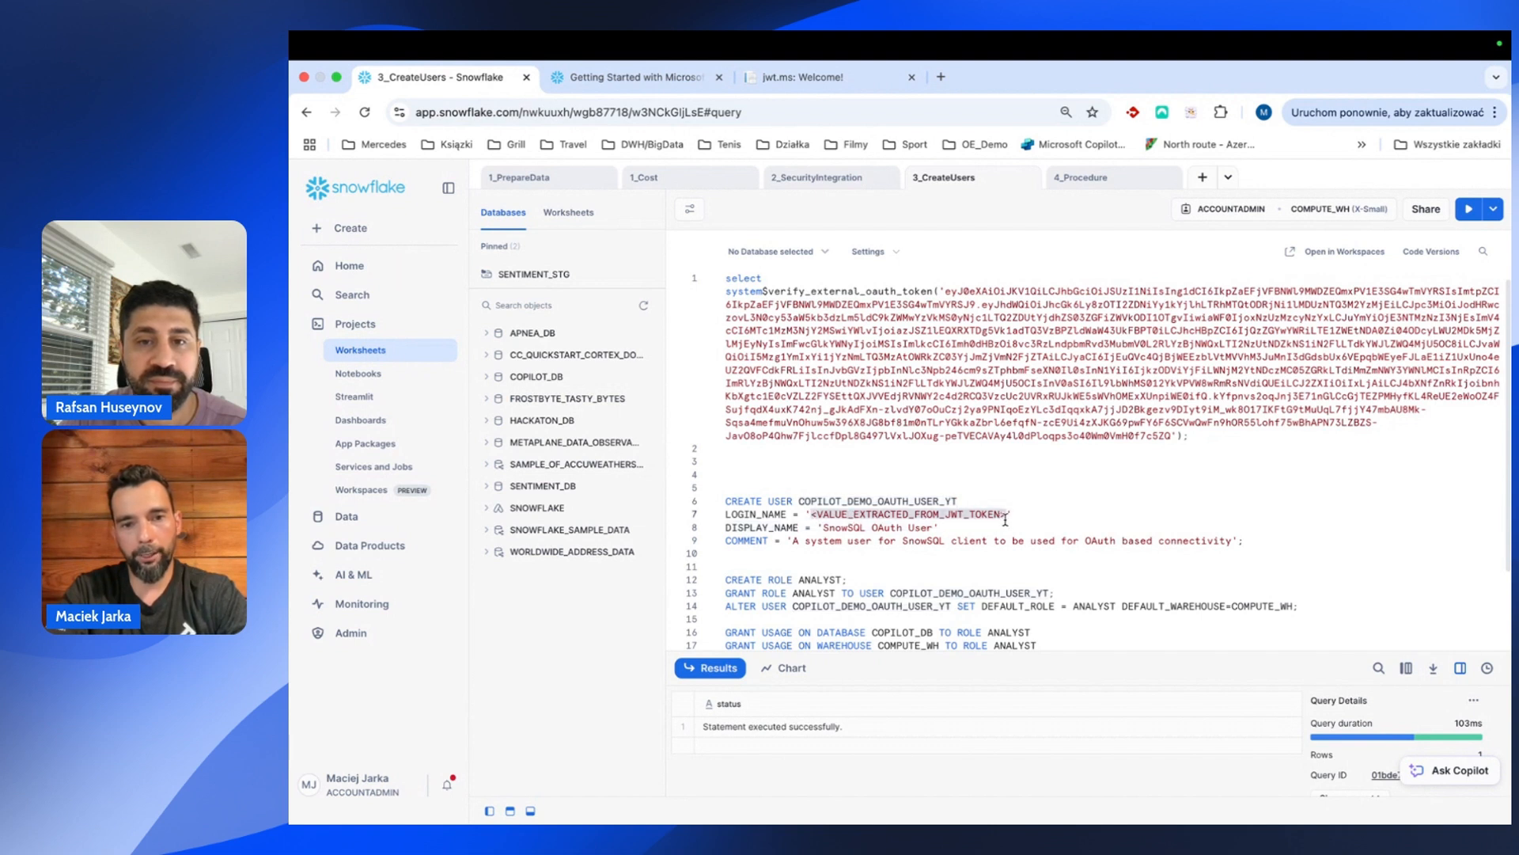
{"action": "key", "text": "super+v"}
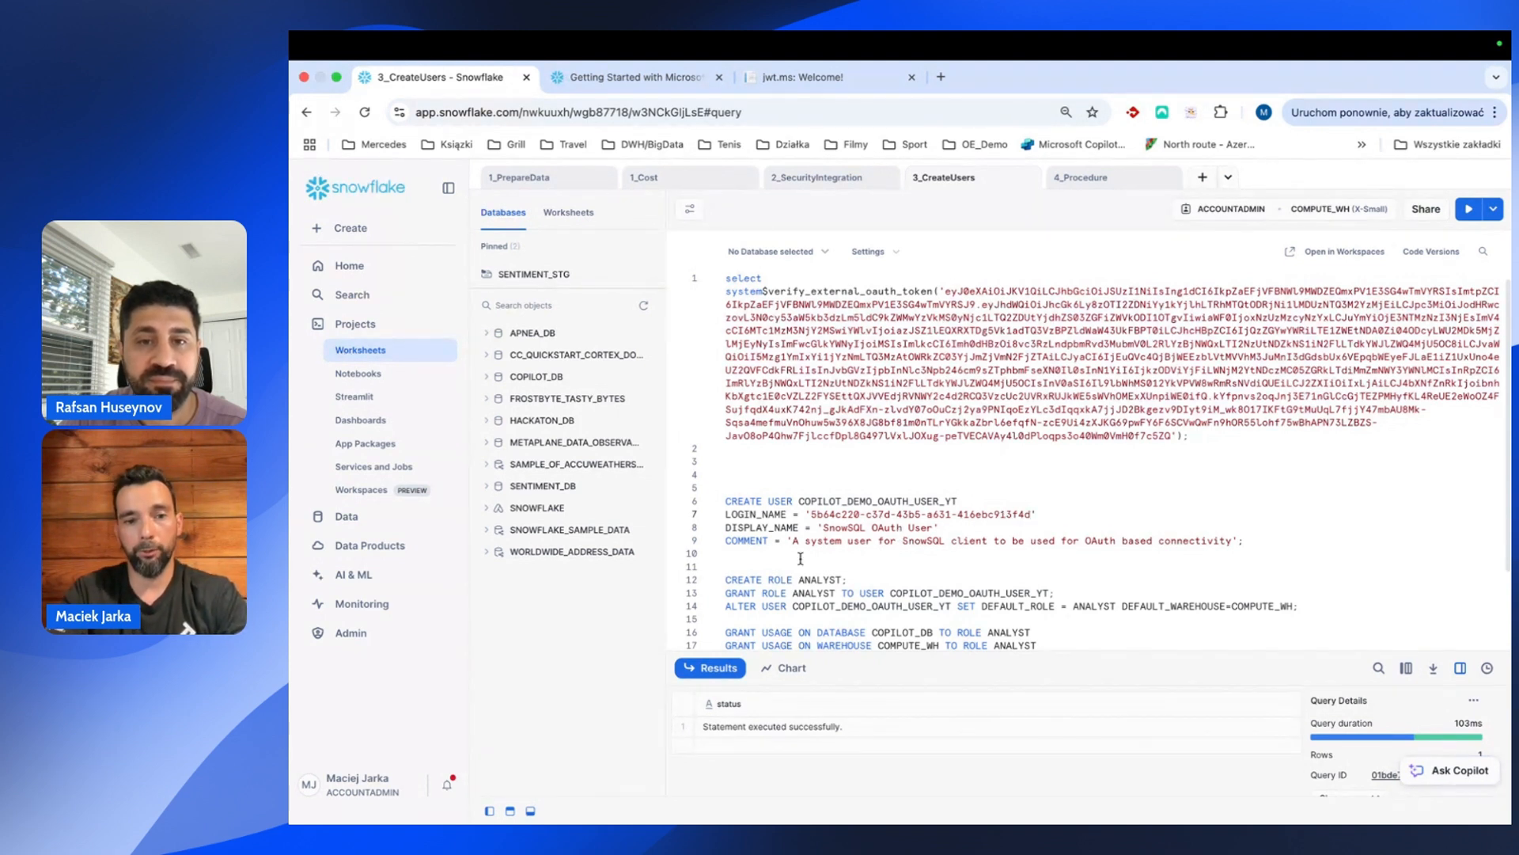
{"action": "left_click_drag", "start_coordinate": [774, 557], "coordinate": [710, 511]}
{"action": "key", "text": "super+Return"}
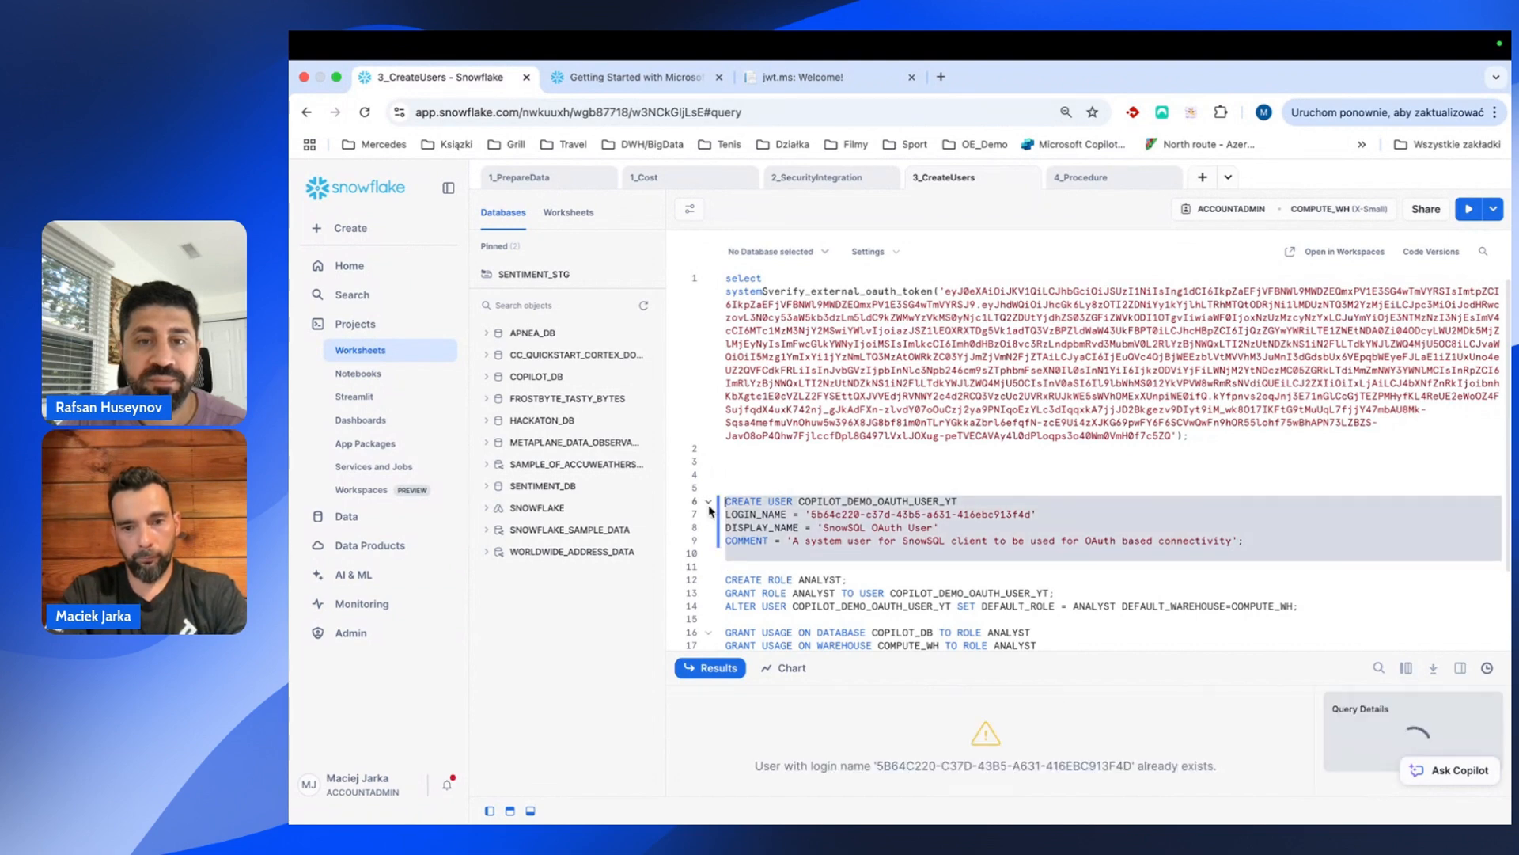
{"action": "scroll", "coordinate": [871, 617], "scroll_direction": "down", "scroll_amount": 1}
{"action": "scroll", "coordinate": [884, 637], "scroll_direction": "down", "scroll_amount": 2}
{"action": "left_click", "coordinate": [940, 420]}
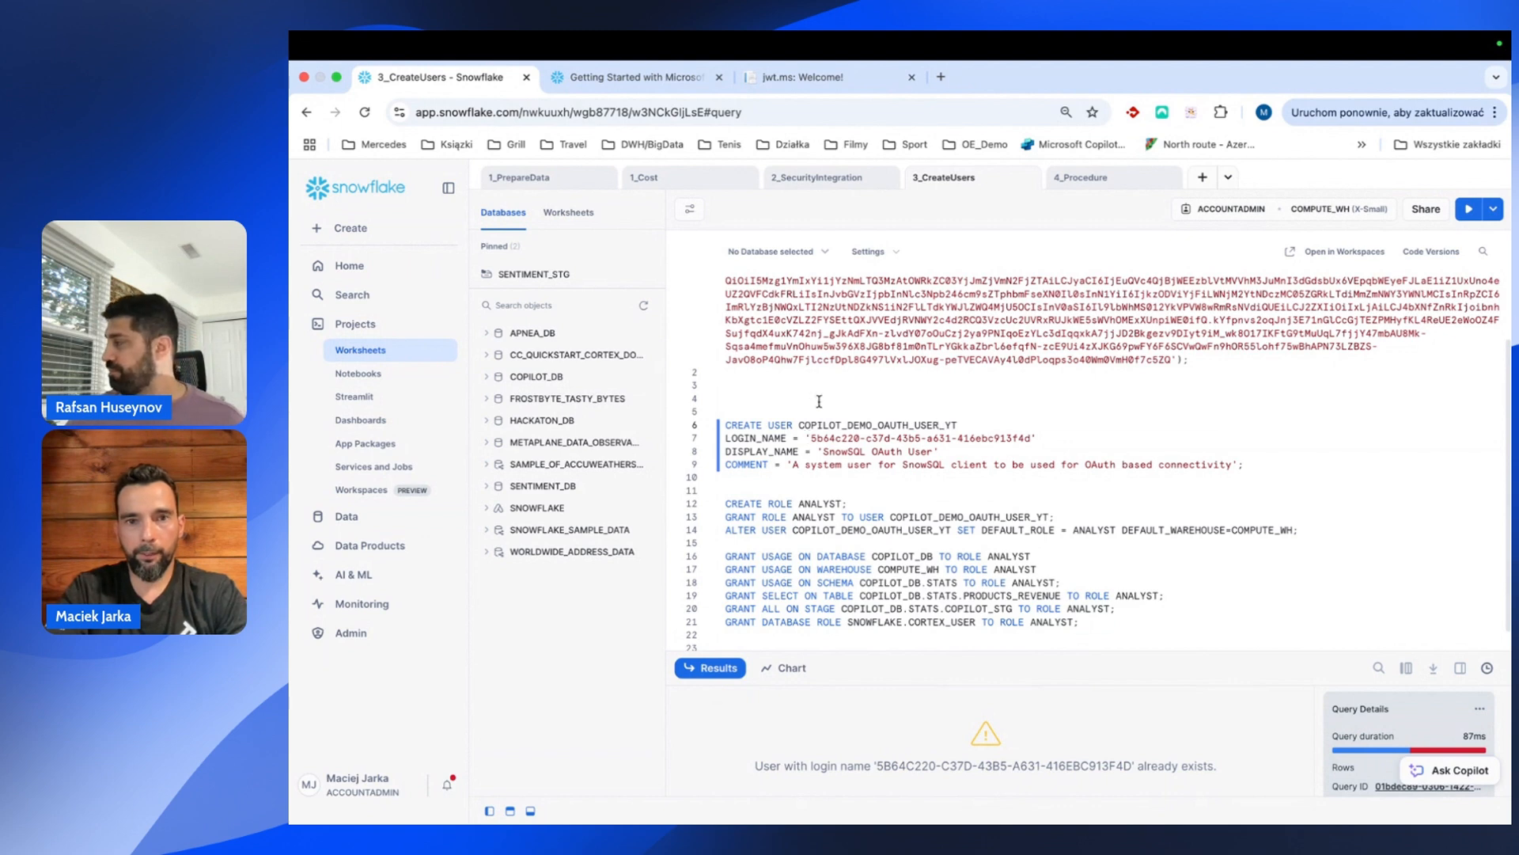
{"action": "left_click", "coordinate": [796, 183]}
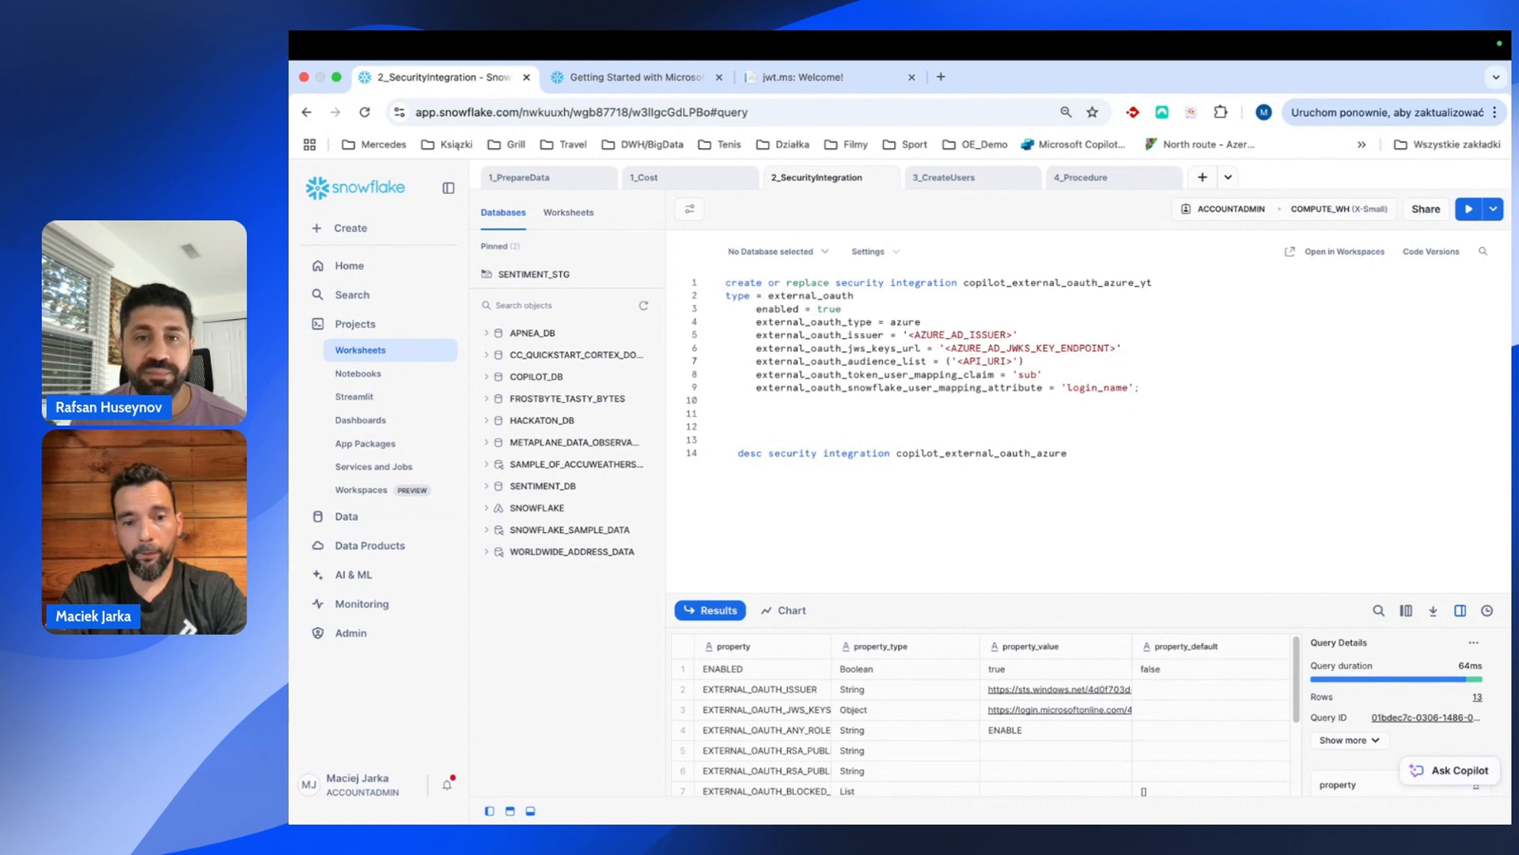
Copy all the Untitled-1 app registration notes and place the caret on Snowflake line 13.
{"action": "mouse_move", "coordinate": [1053, 820]}
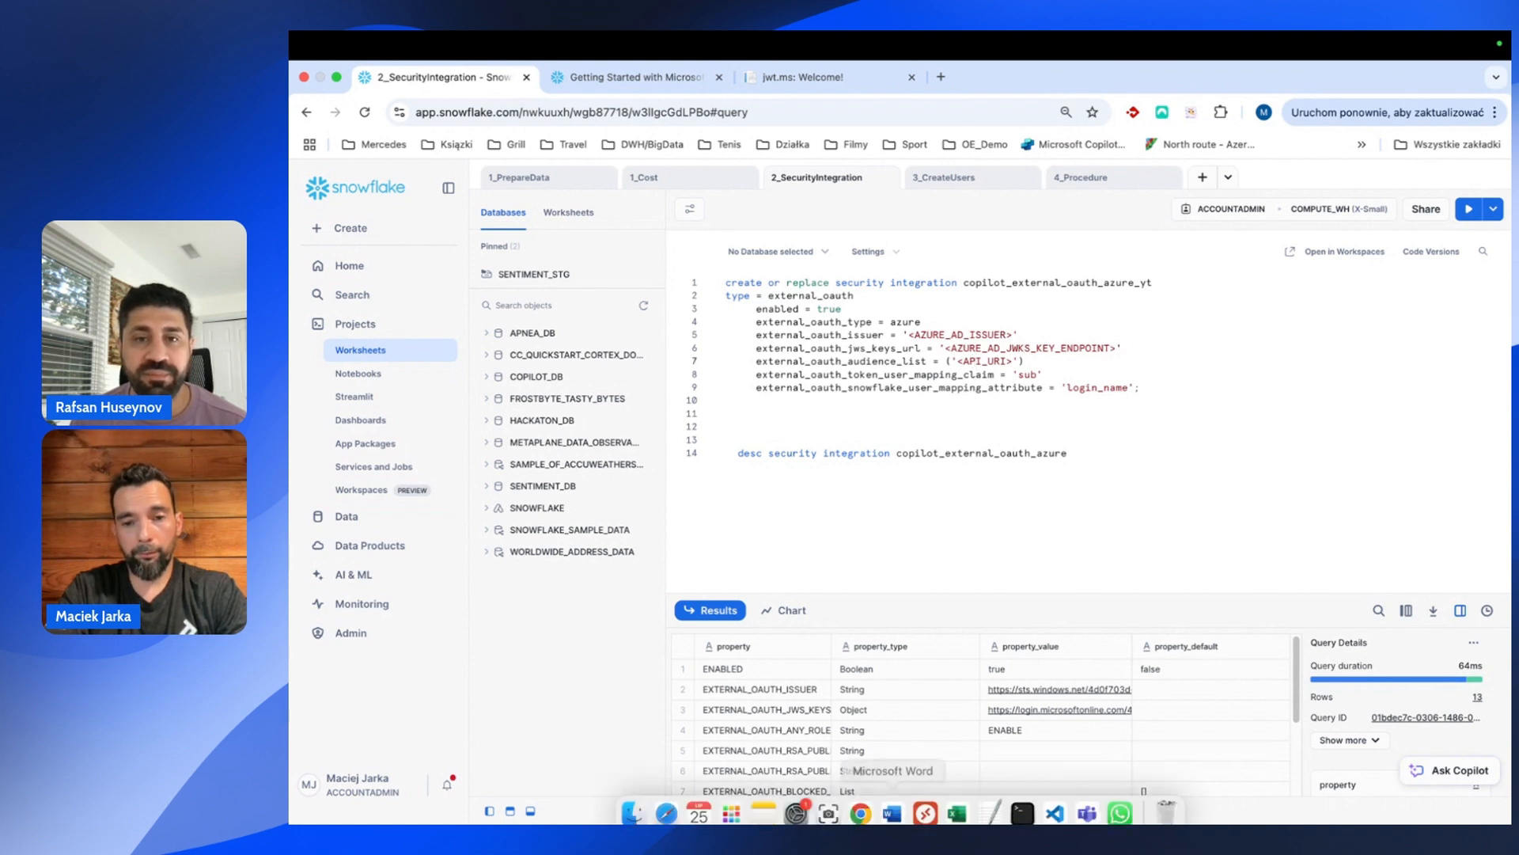
{"action": "left_click", "coordinate": [1066, 804]}
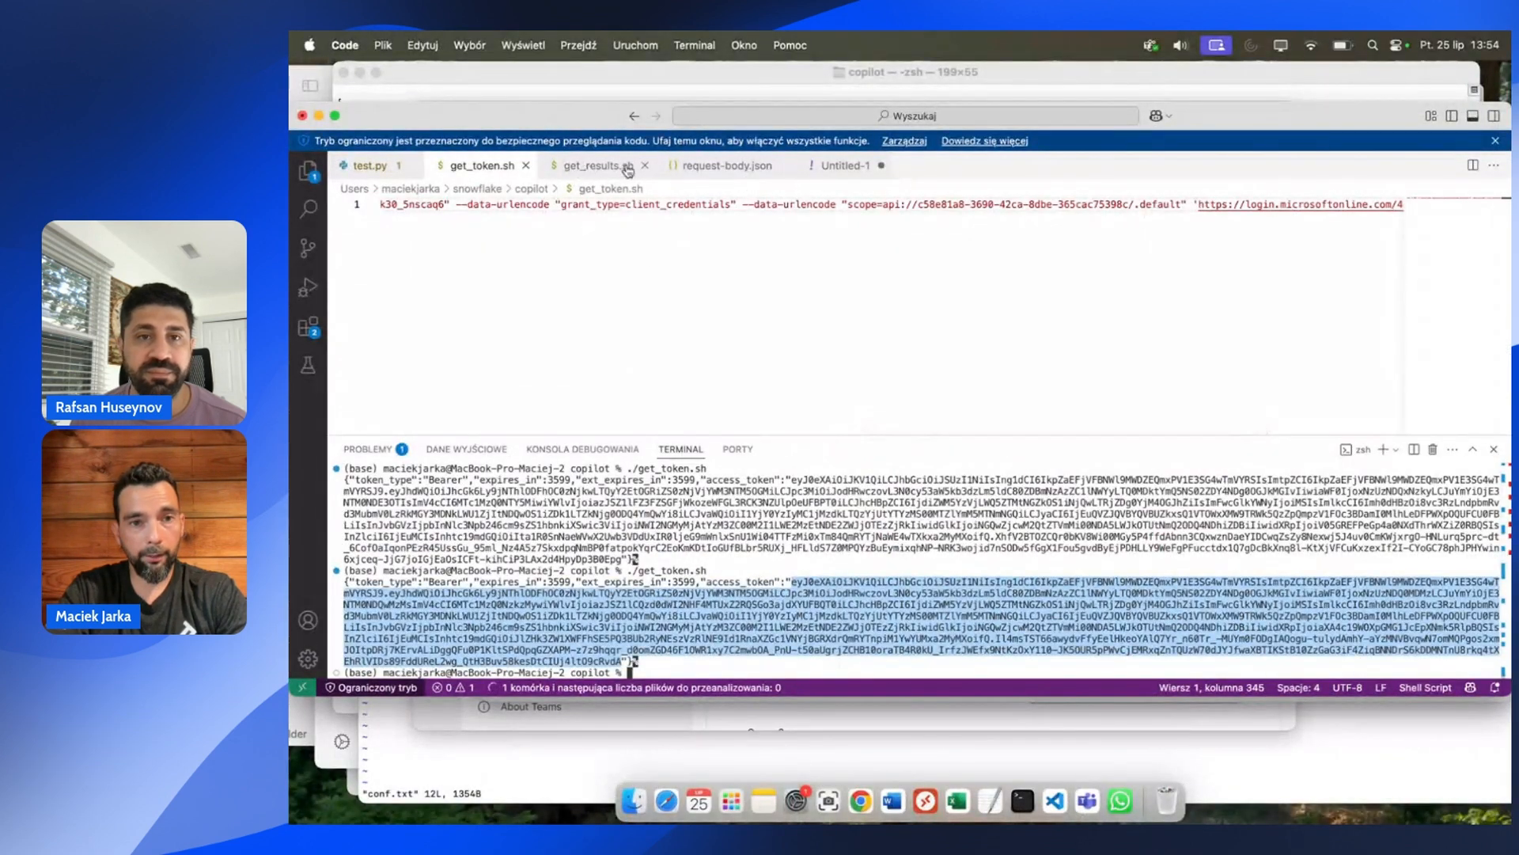
{"action": "left_click", "coordinate": [813, 170]}
{"action": "key", "text": "shift+super+Up"}
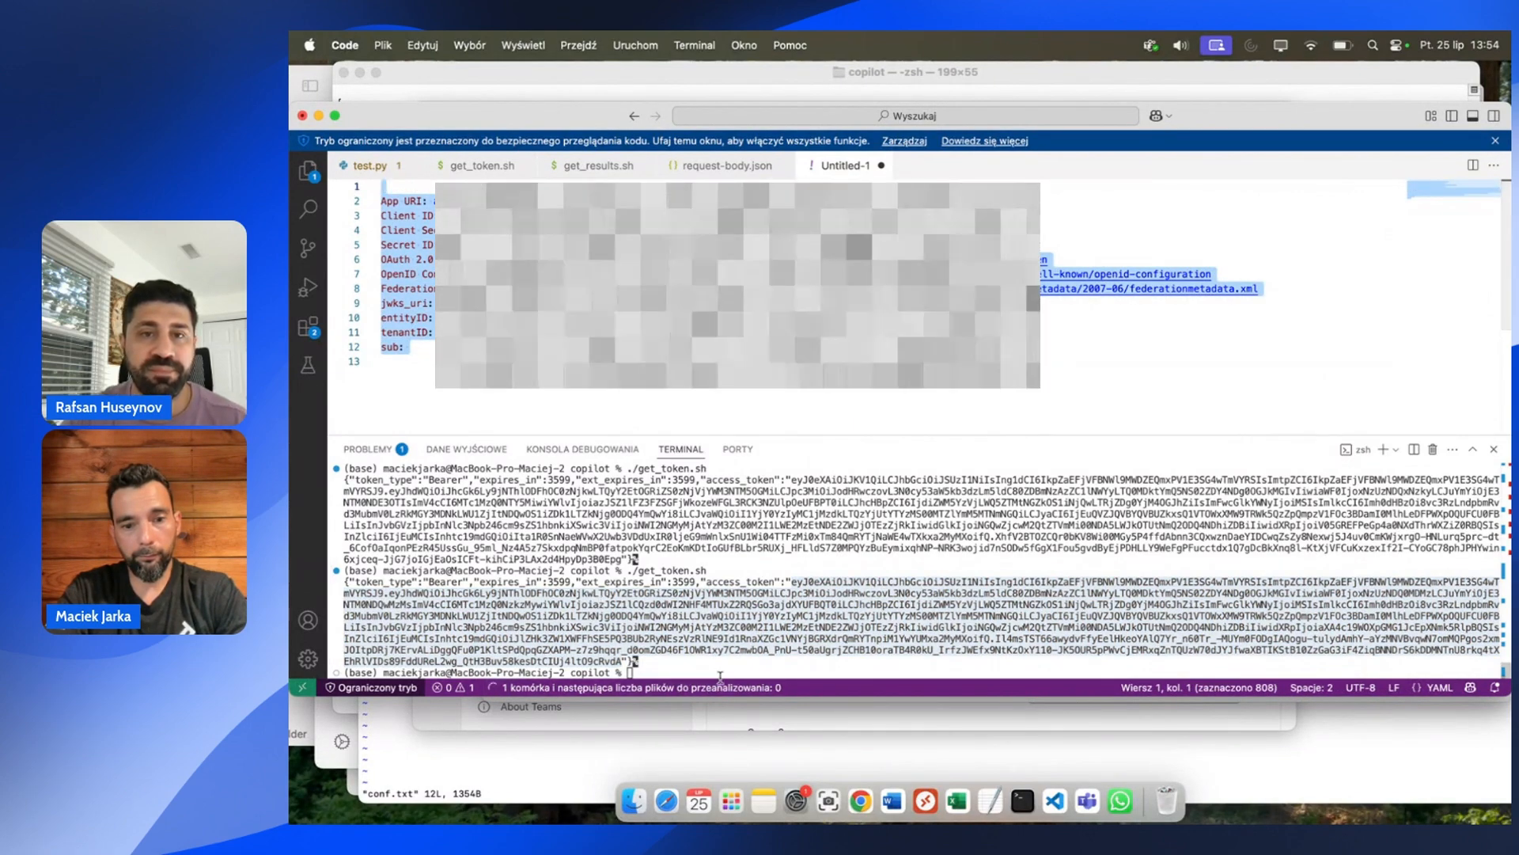
{"action": "left_click", "coordinate": [861, 800]}
{"action": "left_click", "coordinate": [749, 434]}
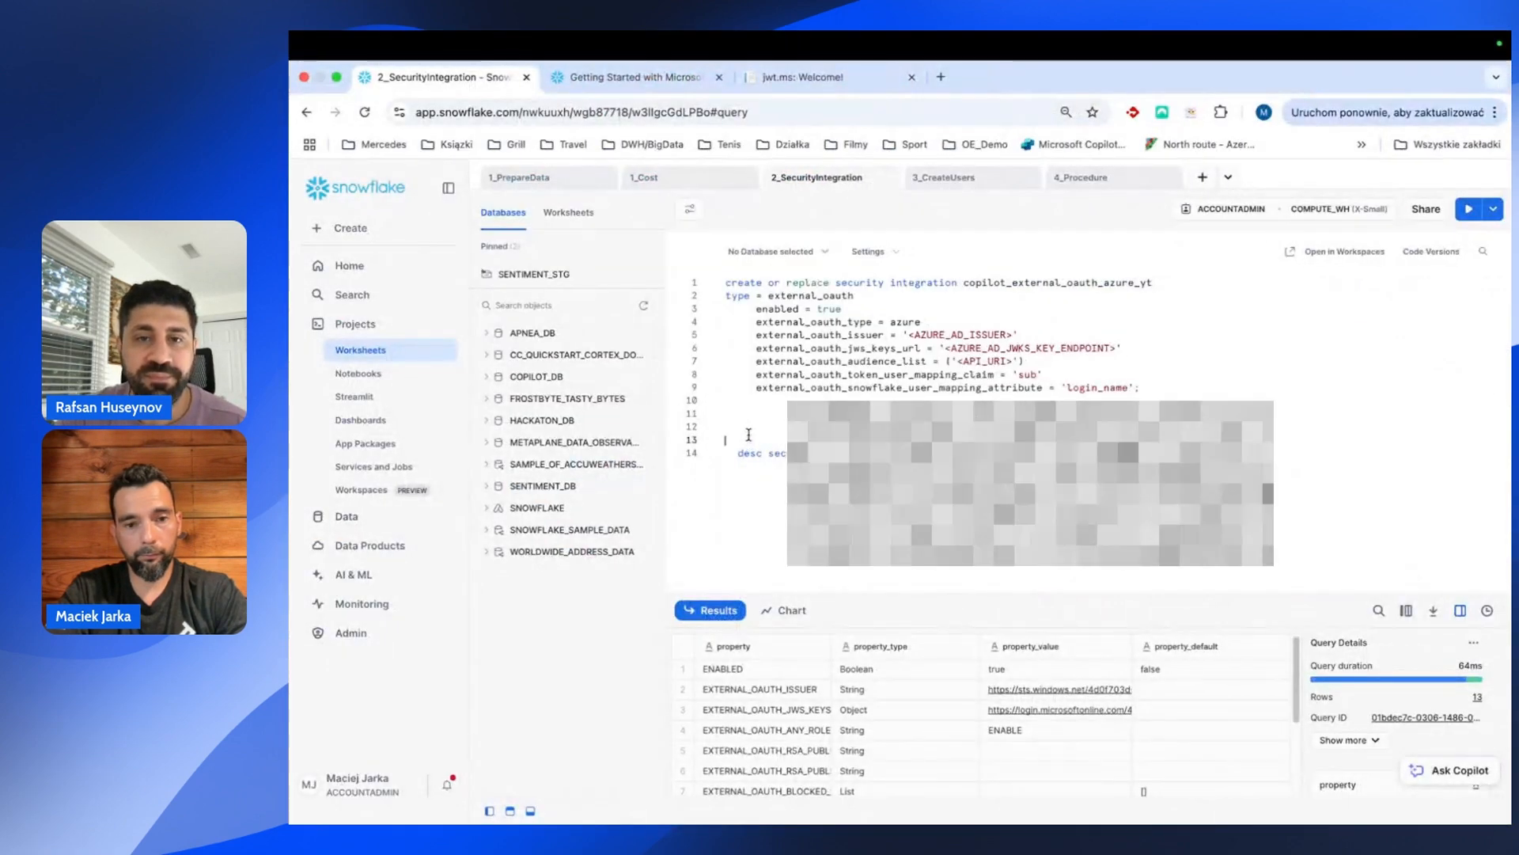
Paste the app registration notes onto line 13 below the integration script.
{"action": "key", "text": "super+v"}
{"action": "scroll", "coordinate": [748, 435], "scroll_direction": "up", "scroll_amount": 2}
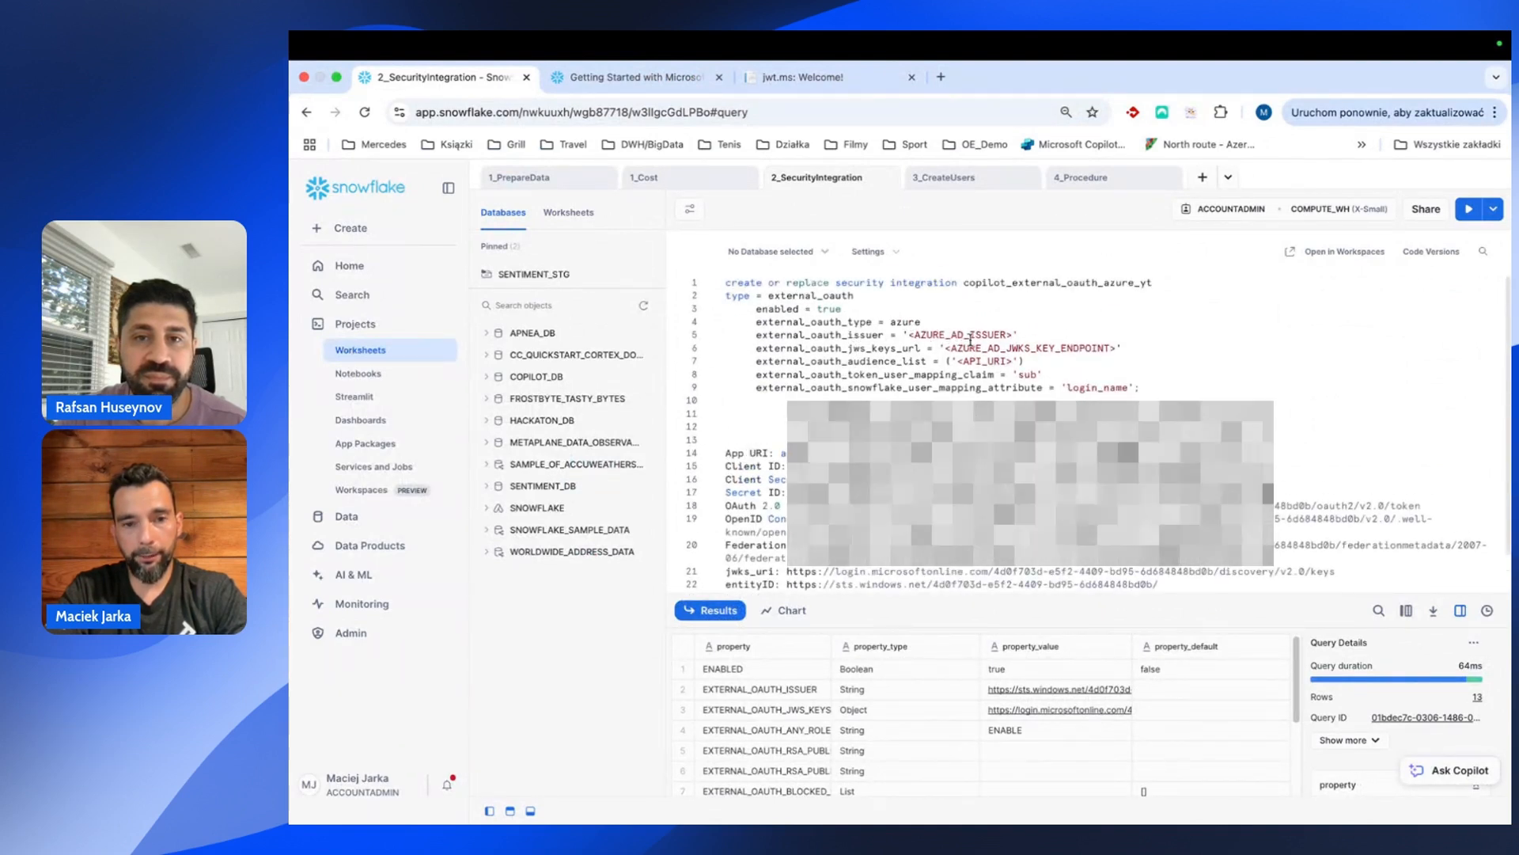
{"action": "scroll", "coordinate": [1092, 348], "scroll_direction": "down", "scroll_amount": 3}
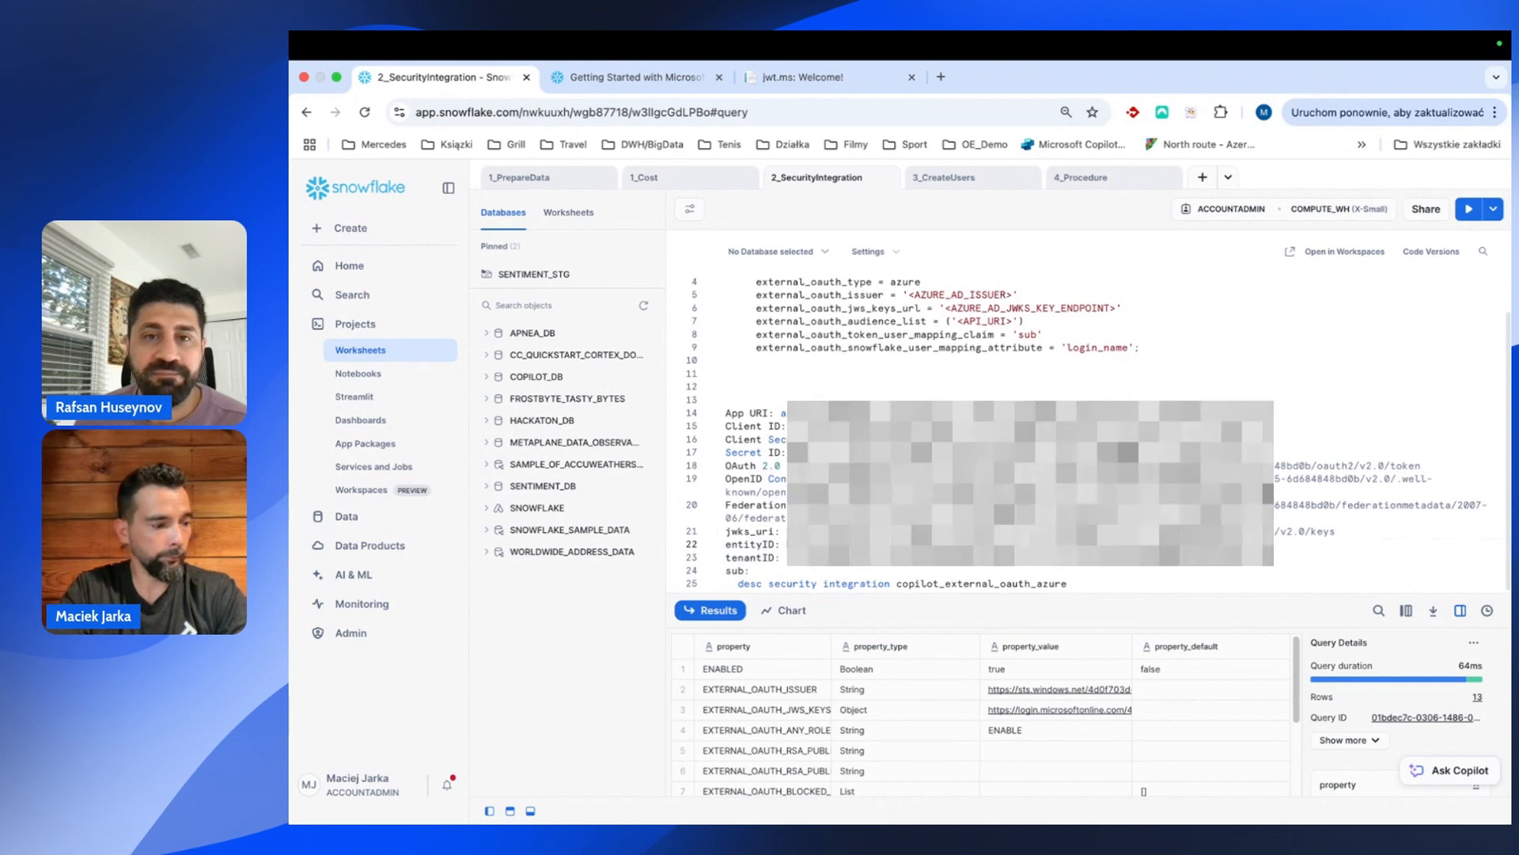
{"action": "scroll", "coordinate": [1092, 427], "scroll_direction": "up", "scroll_amount": 3}
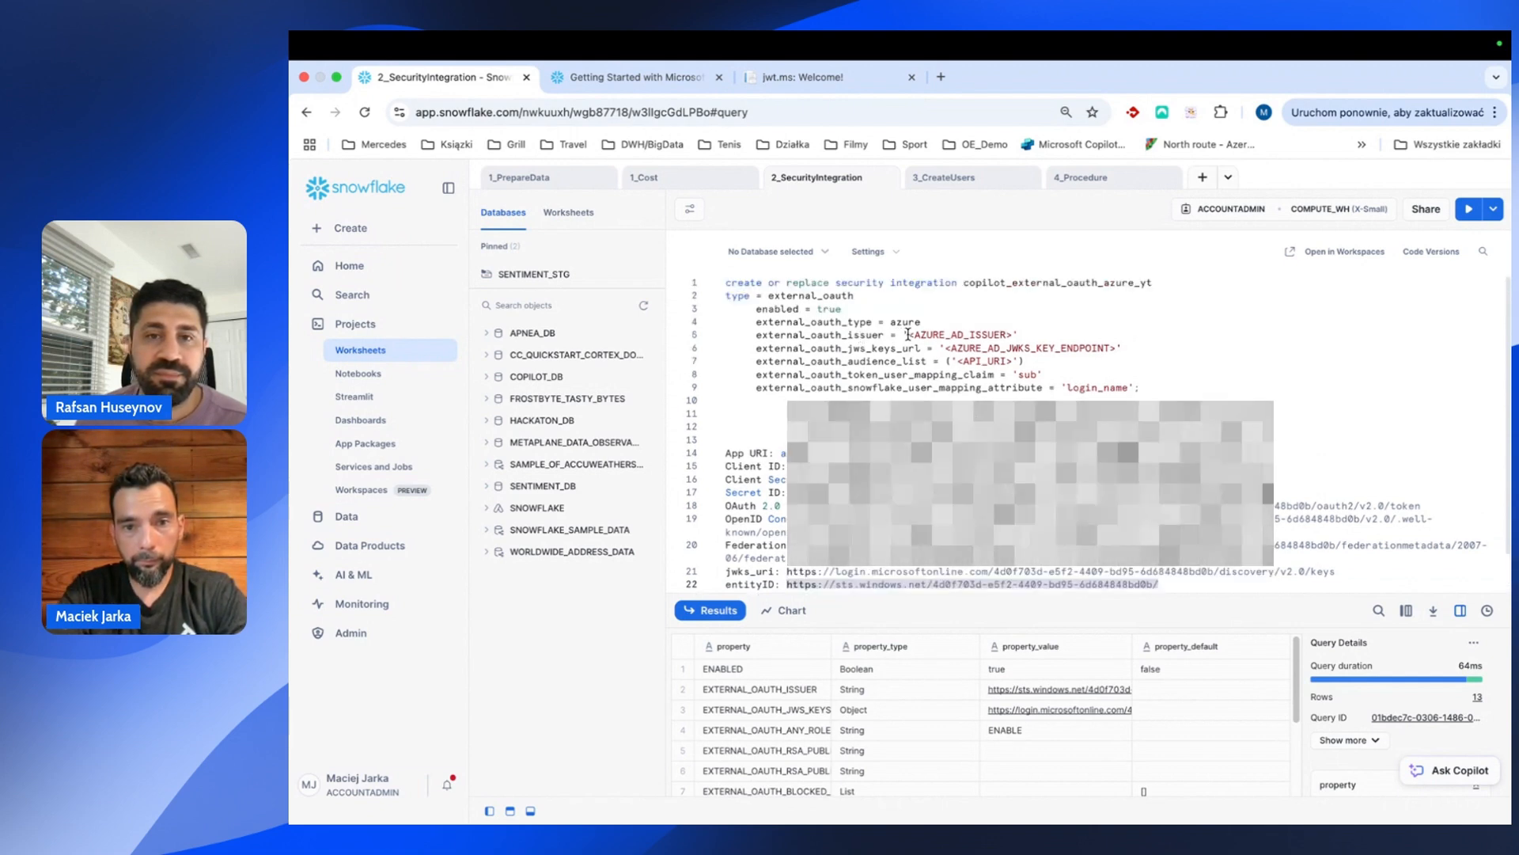
Fill the issuer and jwks_uri placeholders from the notes and run the security integration statement.
{"action": "left_click_drag", "start_coordinate": [910, 334], "coordinate": [1029, 335]}
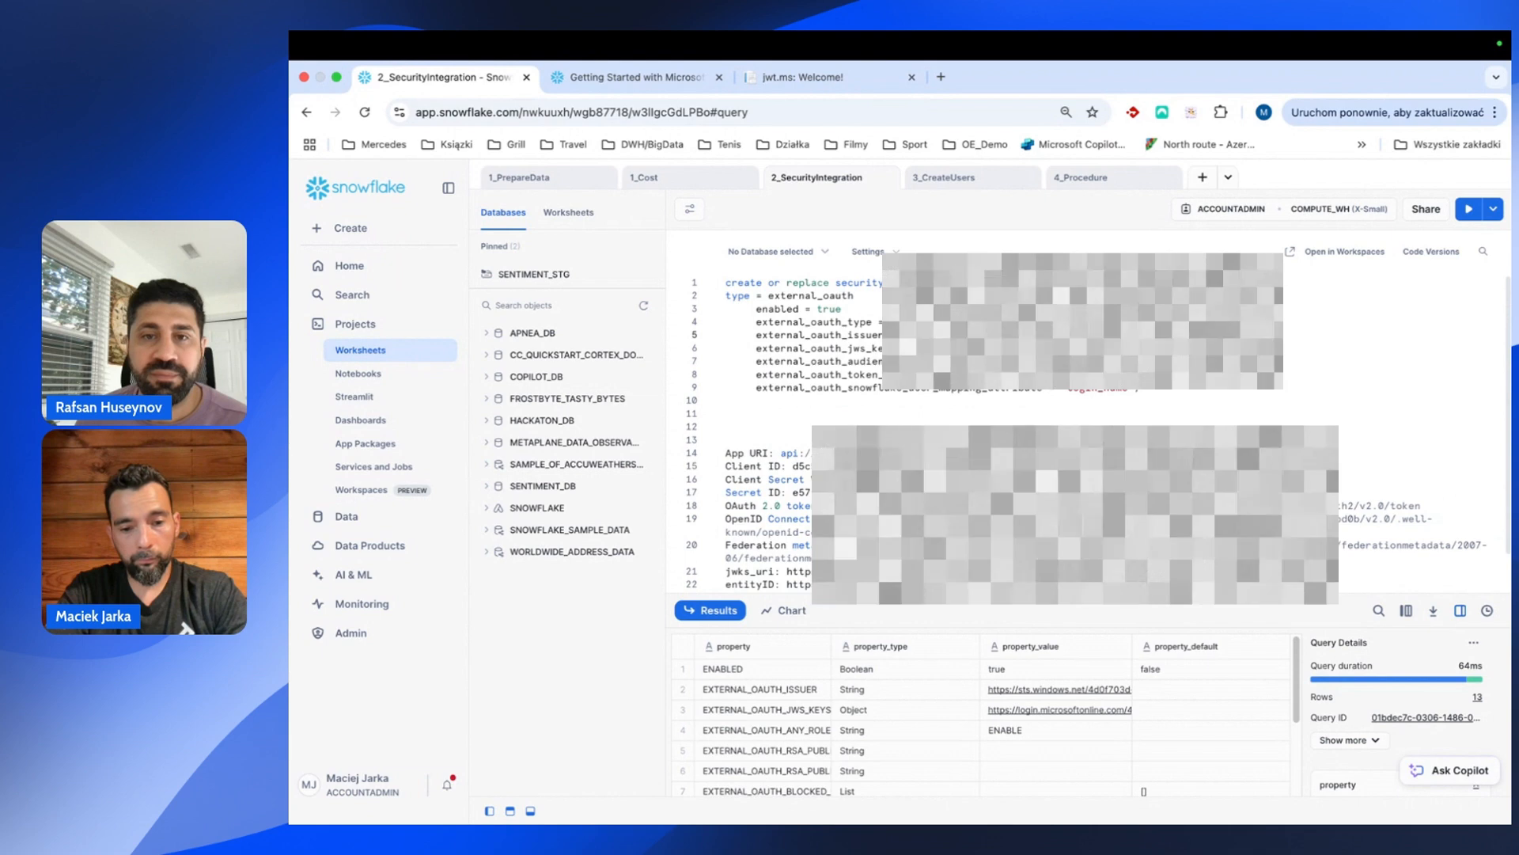
{"action": "scroll", "coordinate": [789, 539], "scroll_direction": "down", "scroll_amount": 3}
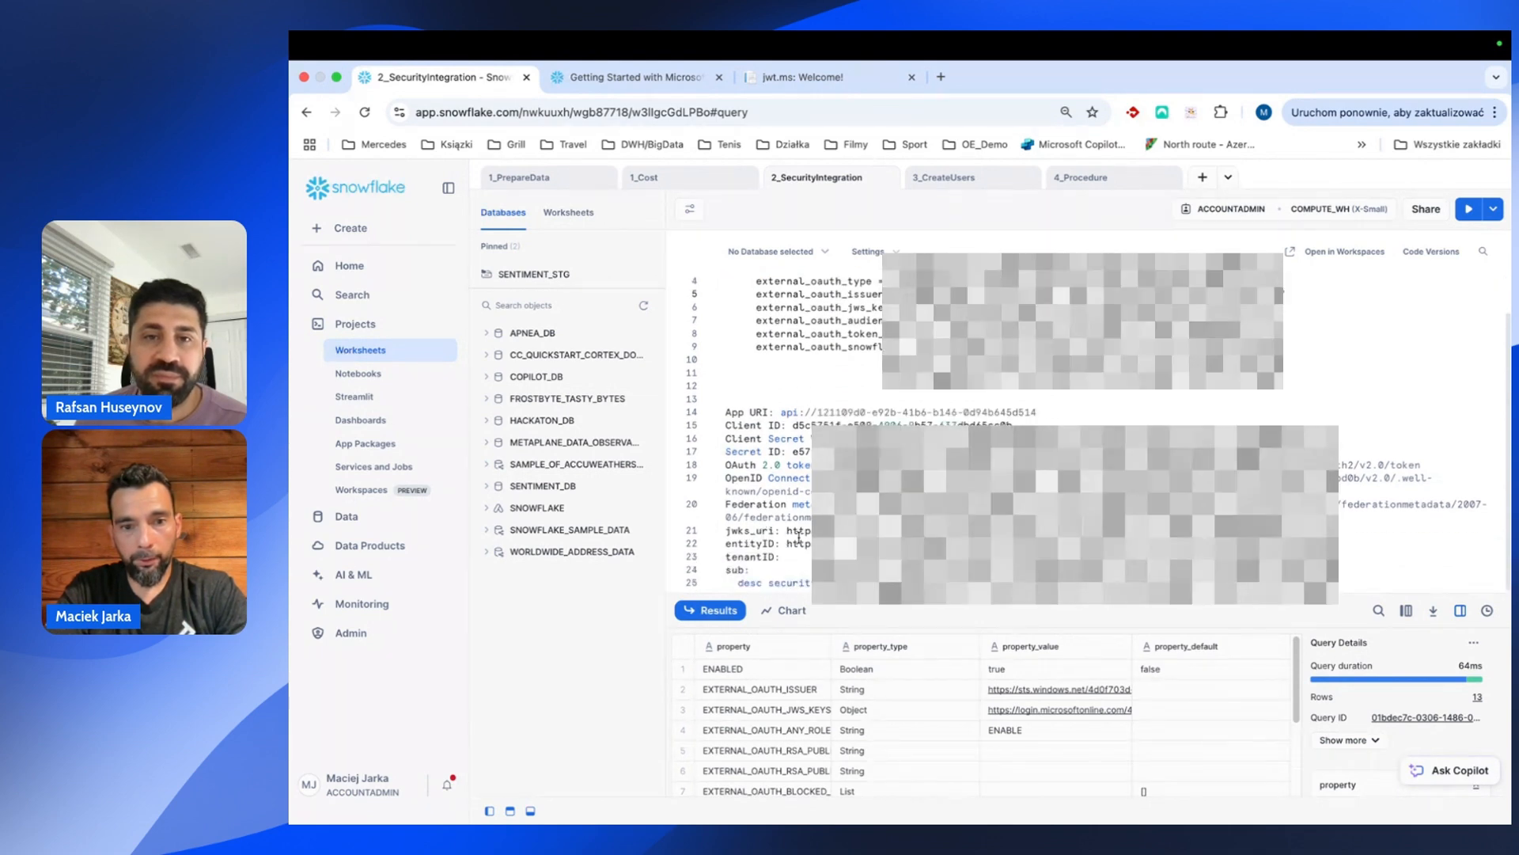
{"action": "left_click_drag", "start_coordinate": [788, 530], "coordinate": [1339, 535]}
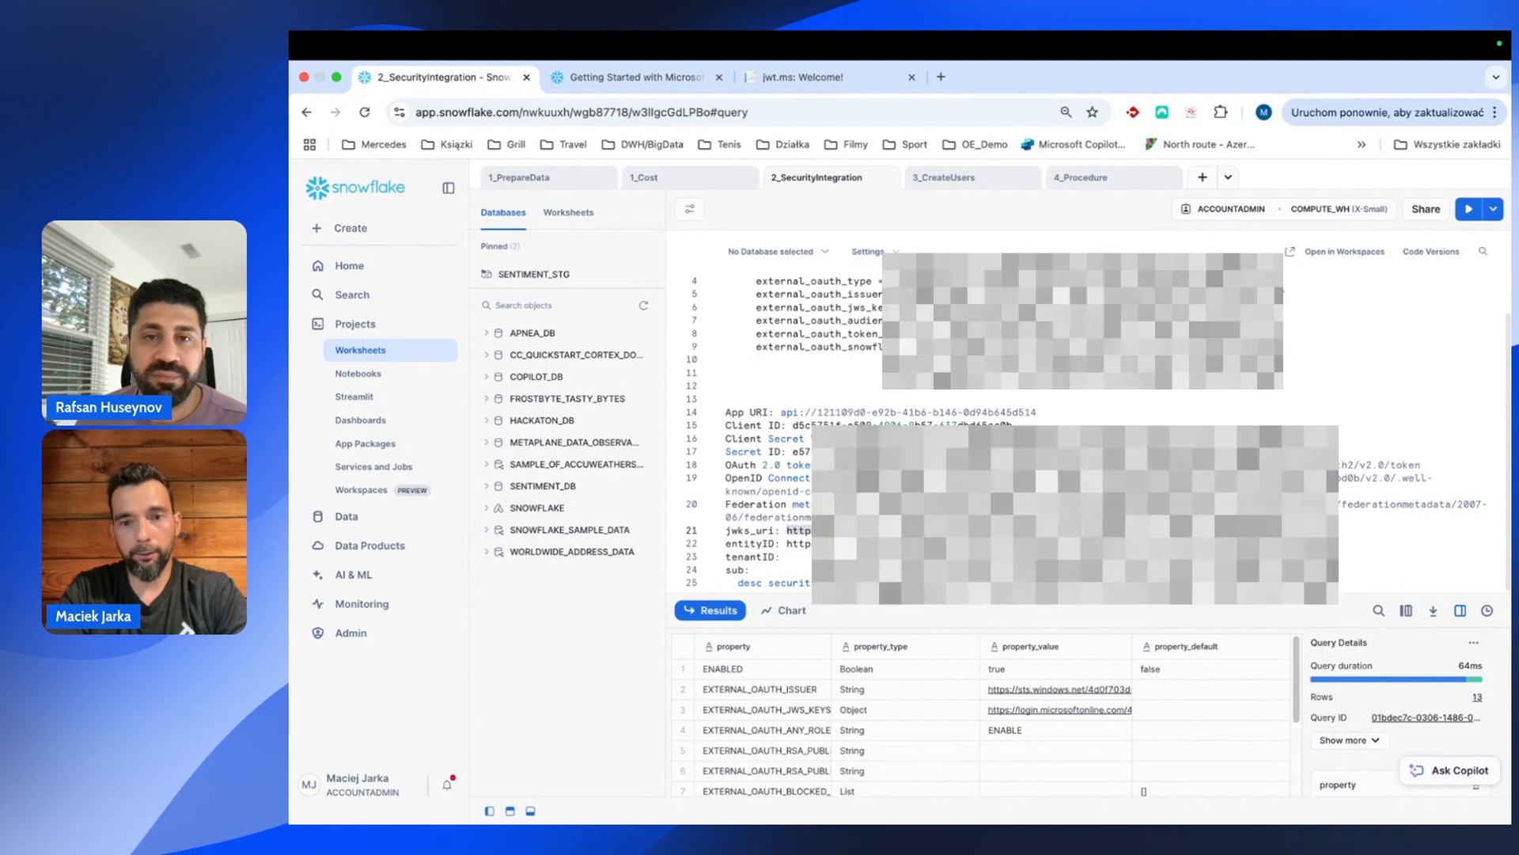
{"action": "scroll", "coordinate": [789, 474], "scroll_direction": "up", "scroll_amount": 3}
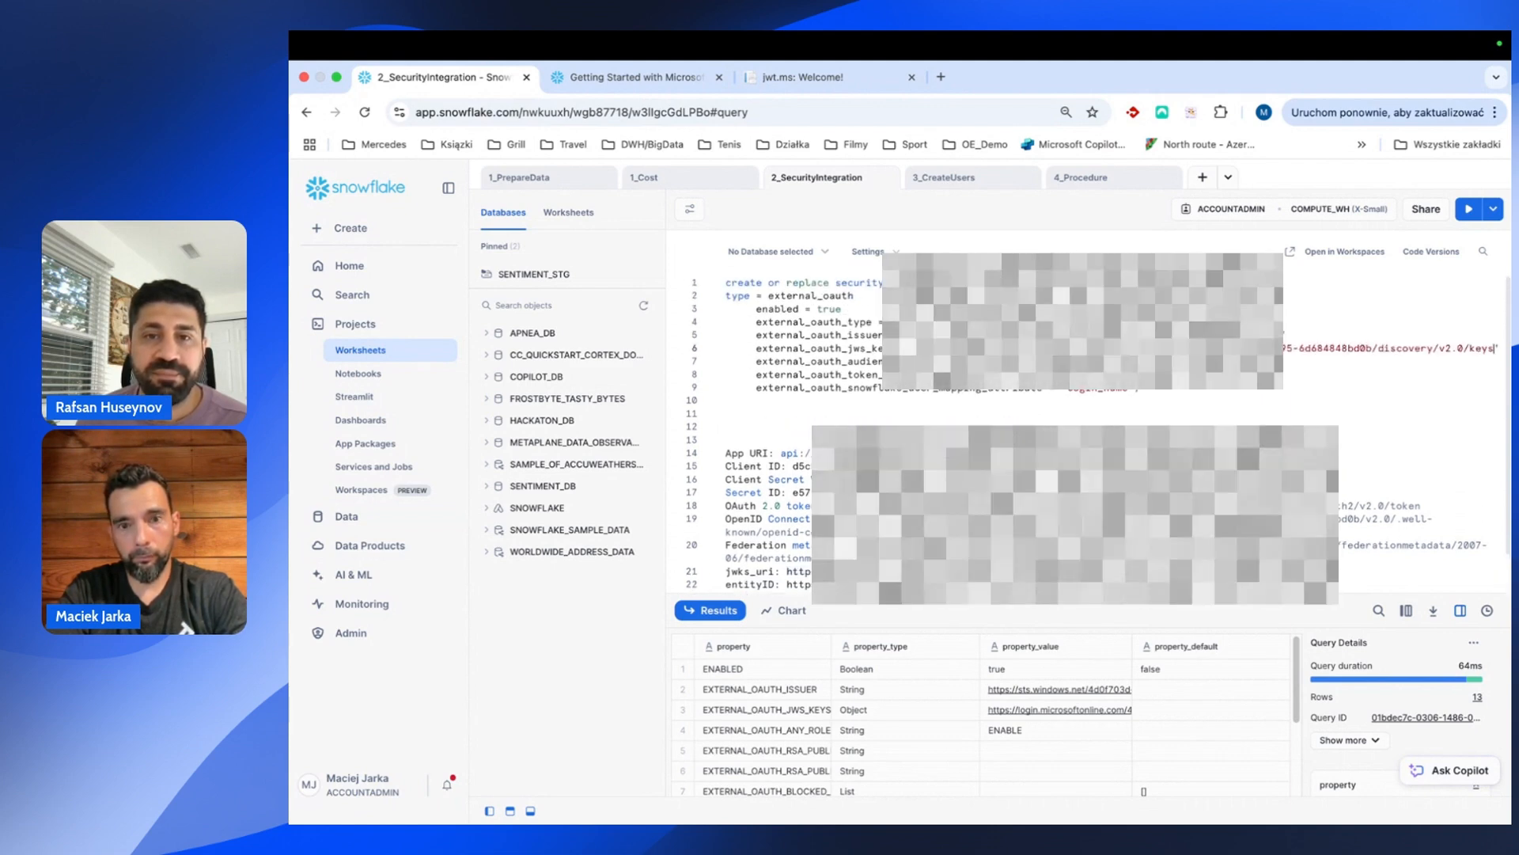
{"action": "scroll", "coordinate": [1092, 434], "scroll_direction": "down", "scroll_amount": 3}
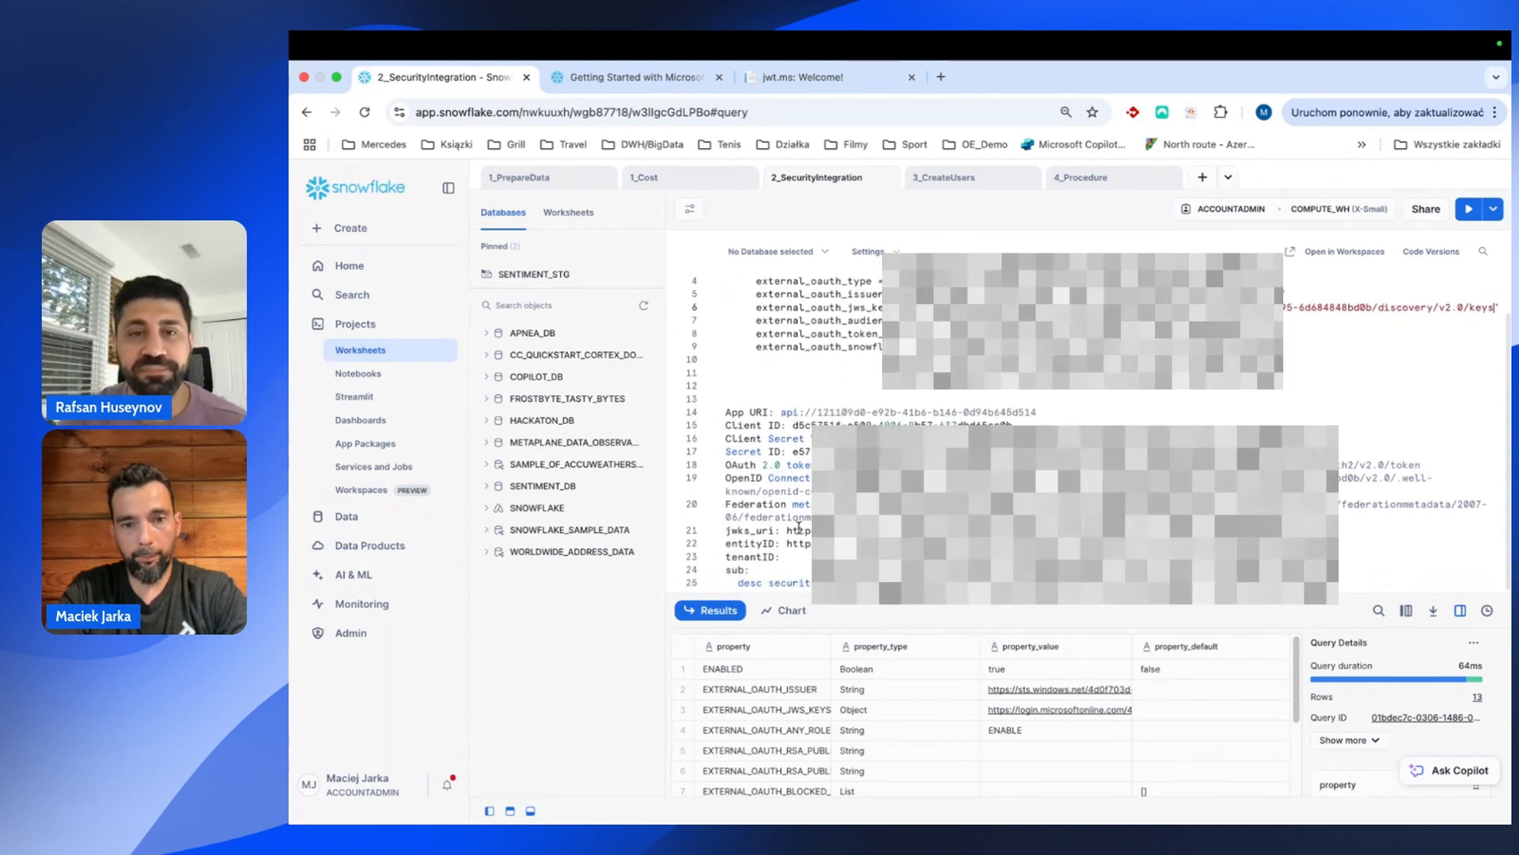
{"action": "scroll", "coordinate": [785, 474], "scroll_direction": "up", "scroll_amount": 1}
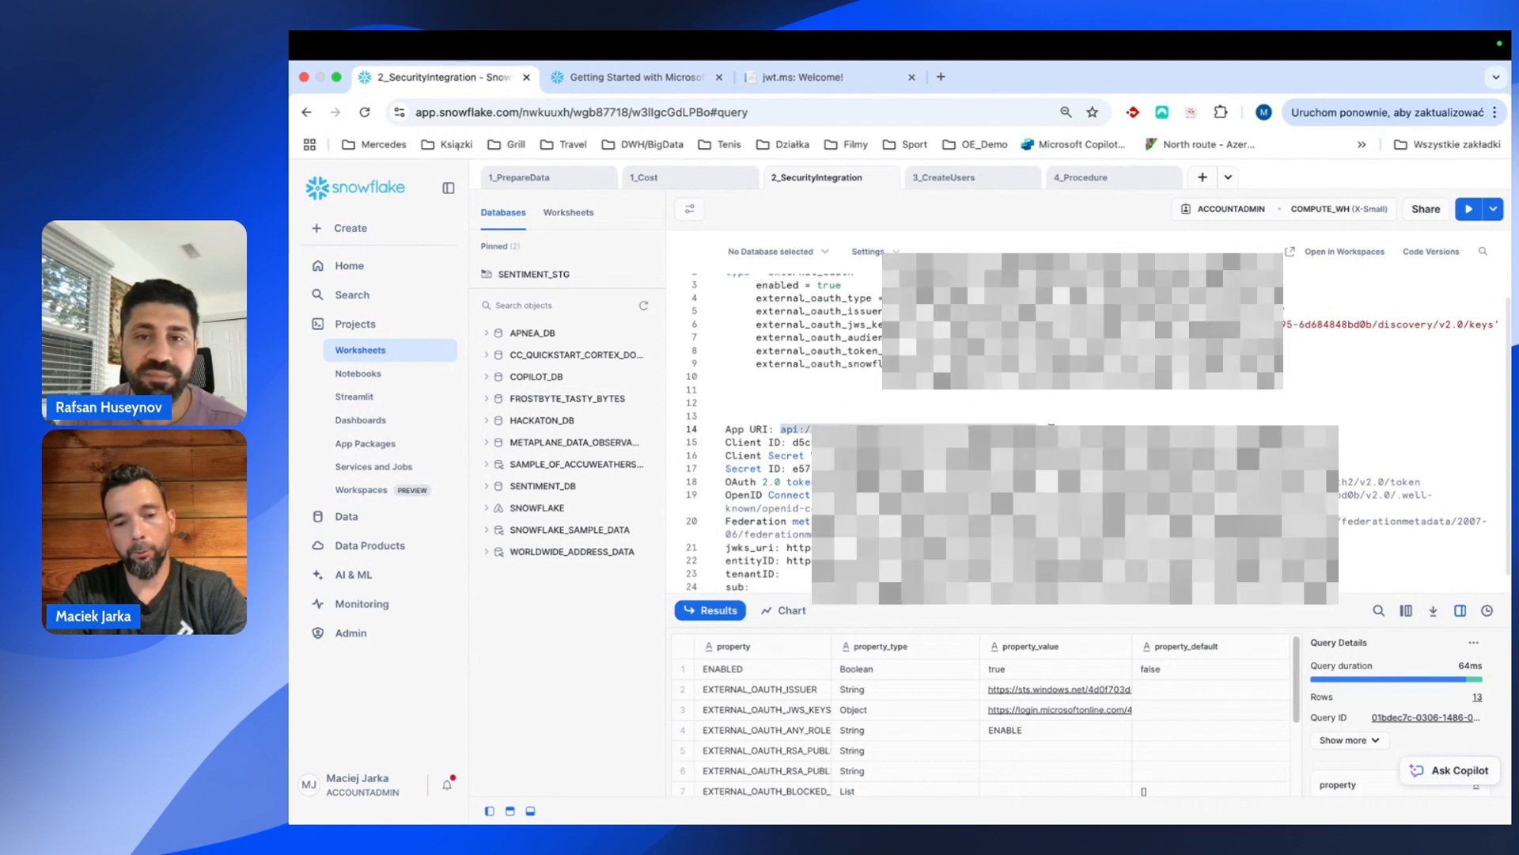
{"action": "scroll", "coordinate": [1040, 394], "scroll_direction": "up", "scroll_amount": 2}
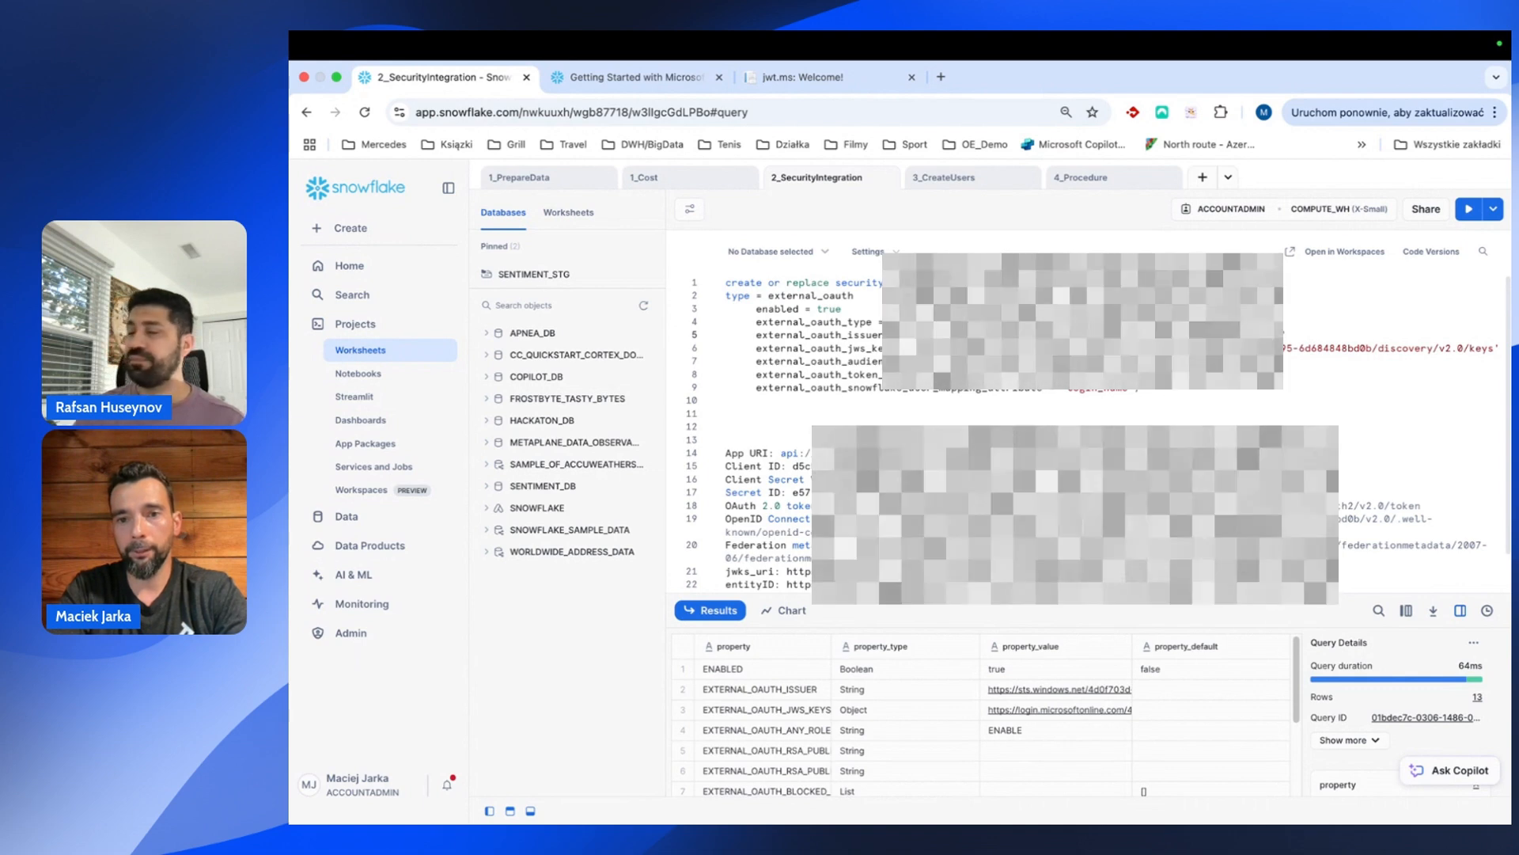
{"action": "left_click_drag", "start_coordinate": [876, 409], "coordinate": [719, 292]}
{"action": "key", "text": "super+Return"}
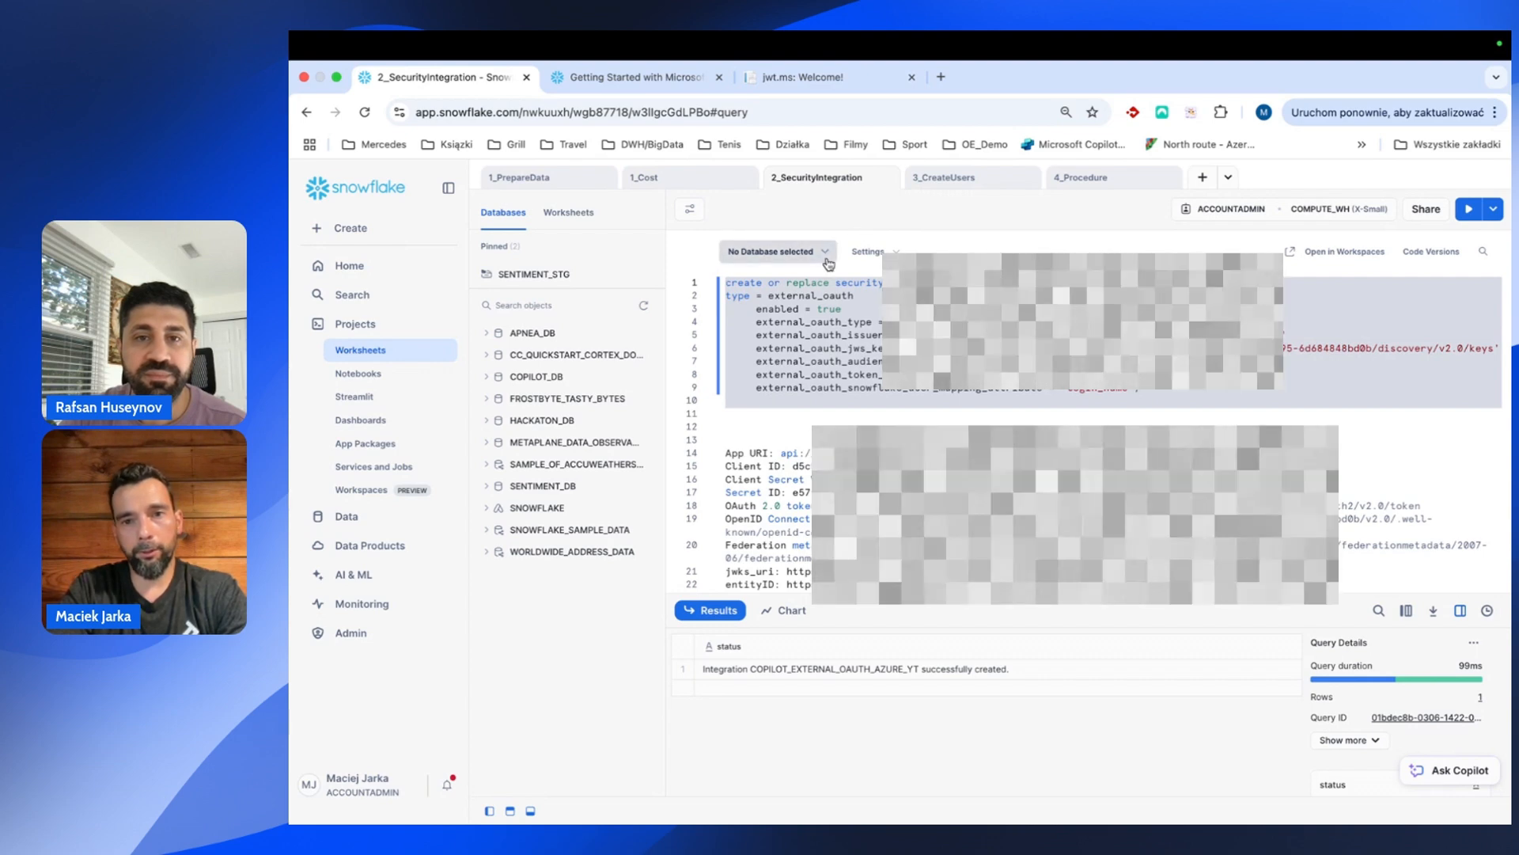
In 3_CreateUsers, run GRANT ROLE ANALYST to the OAuth user, then rerun it without the _YT suffix.
{"action": "left_click", "coordinate": [928, 181]}
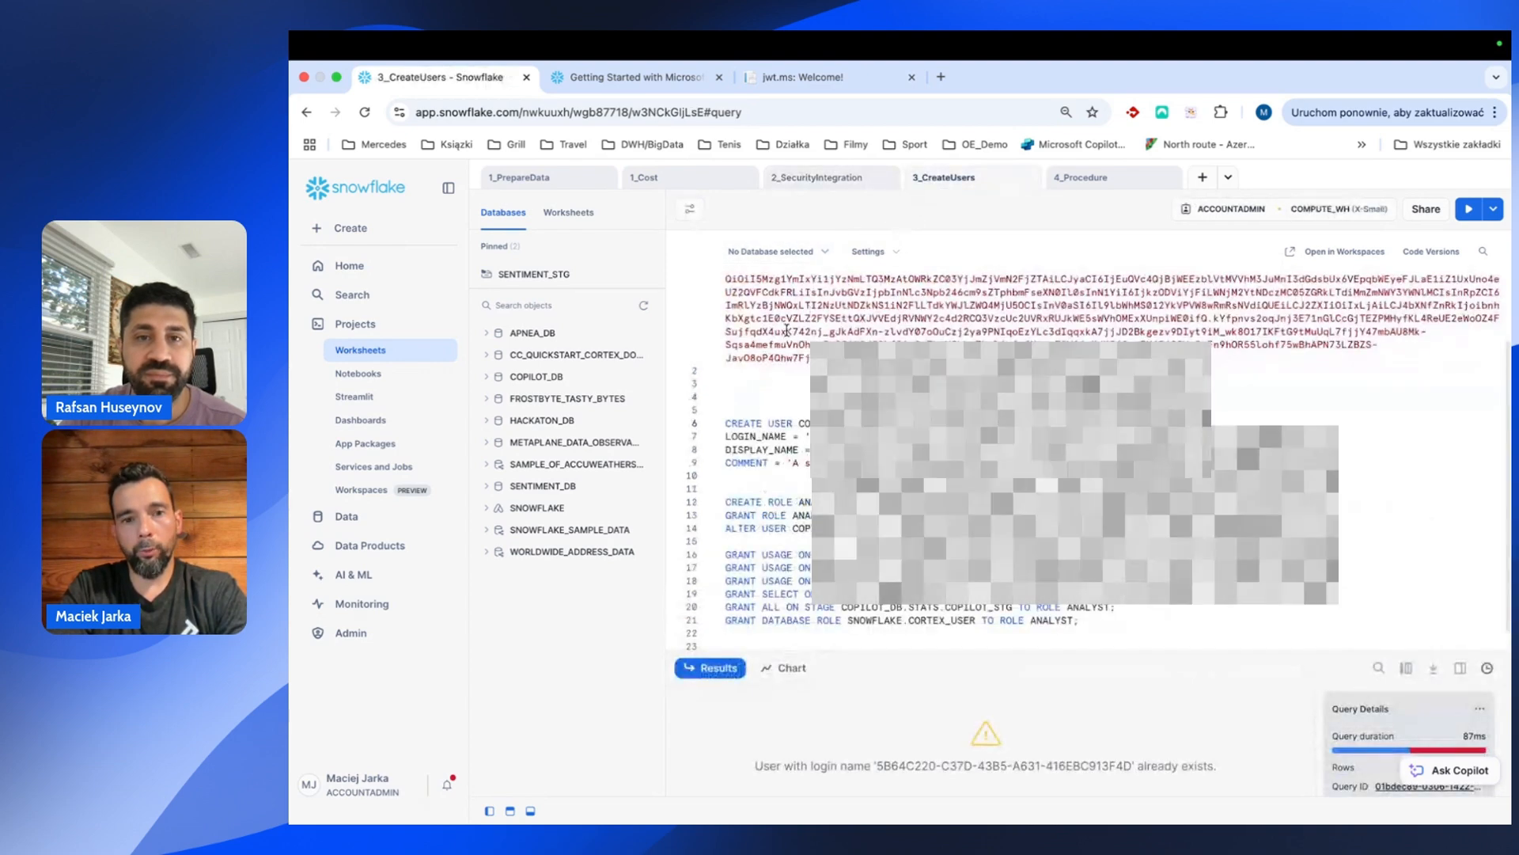
{"action": "scroll", "coordinate": [786, 332], "scroll_direction": "down", "scroll_amount": 1}
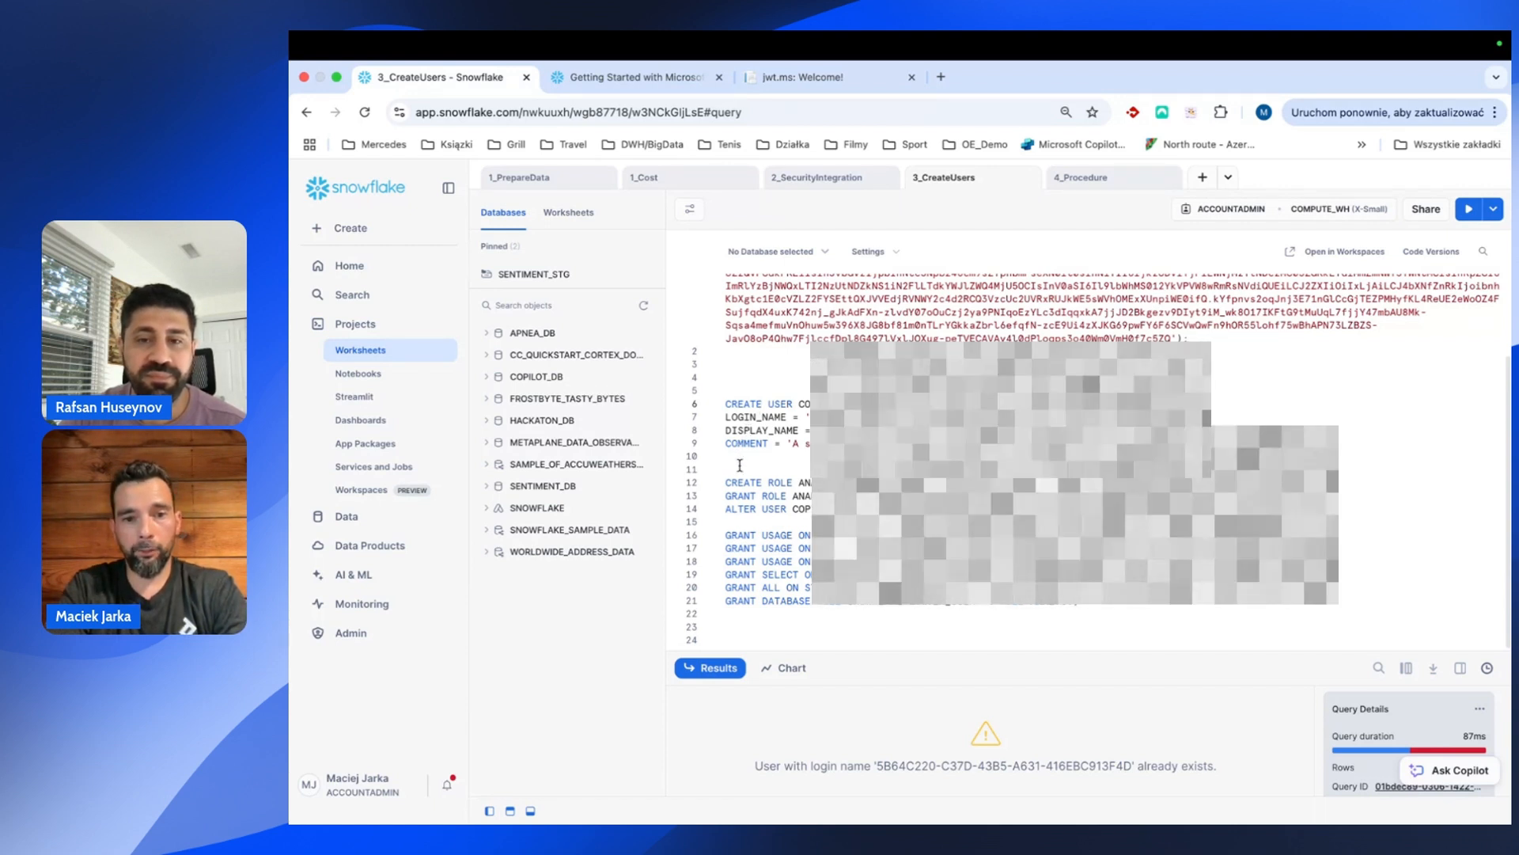
{"action": "left_click", "coordinate": [790, 485]}
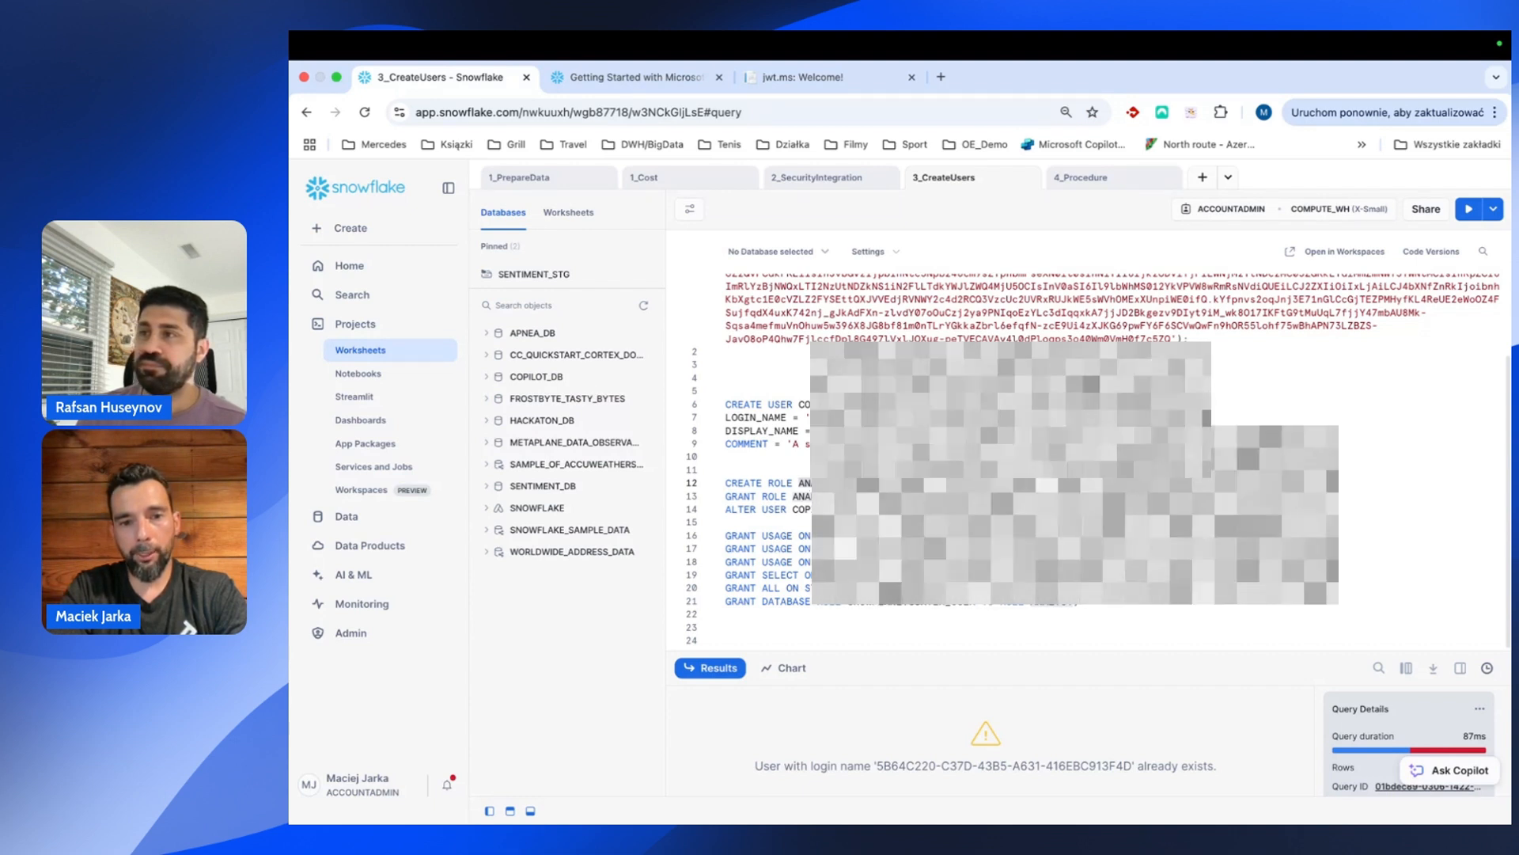
{"action": "left_click", "coordinate": [714, 499]}
{"action": "key", "text": "super+Return"}
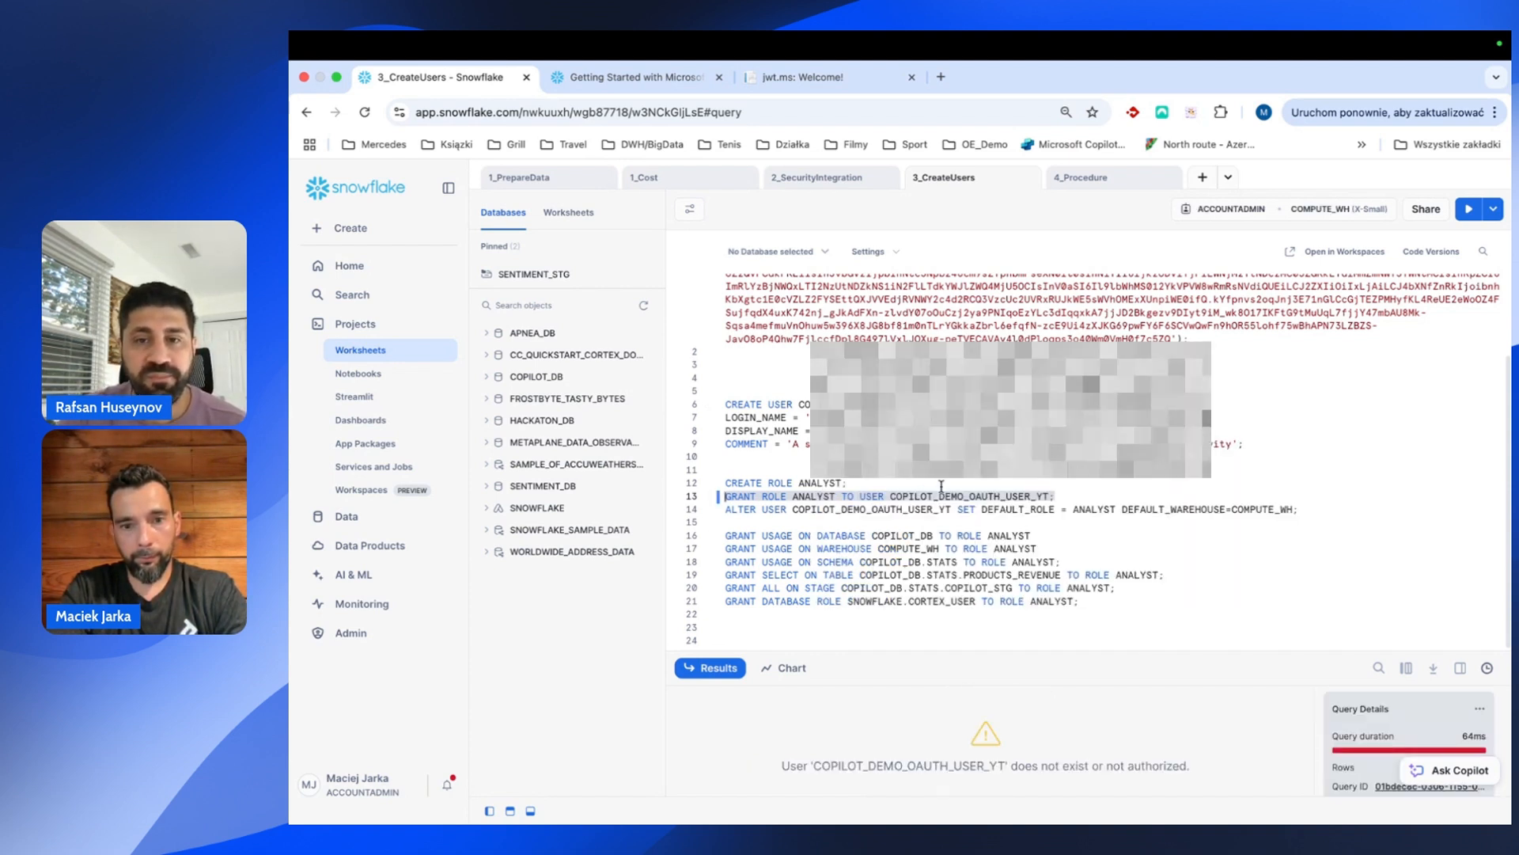
{"action": "left_click", "coordinate": [1056, 496]}
{"action": "key", "text": "BackSpace"}
{"action": "key", "text": "BackSpace"}
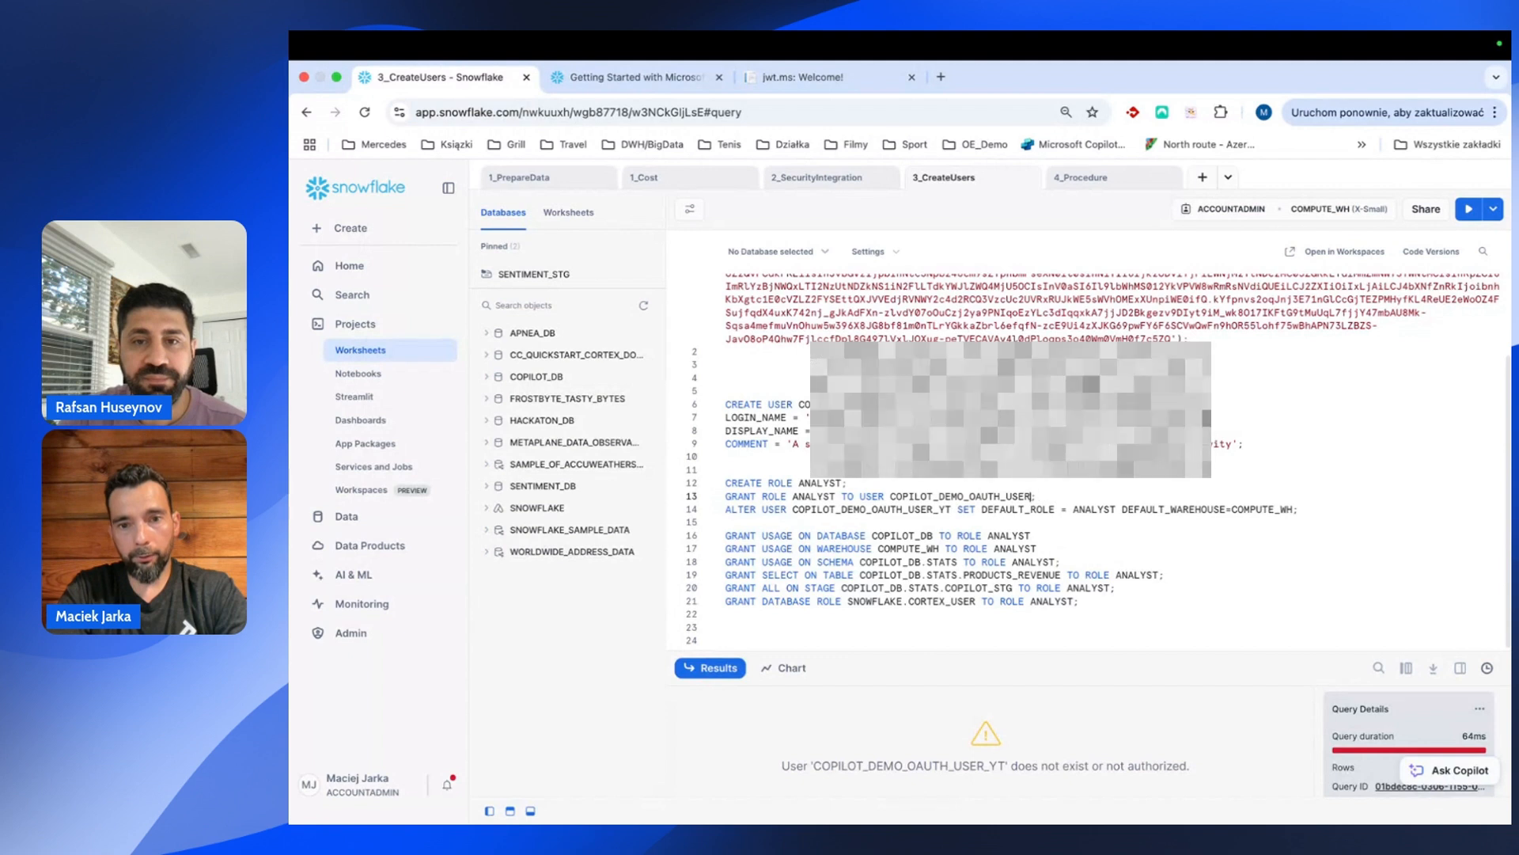
{"action": "left_click", "coordinate": [698, 496]}
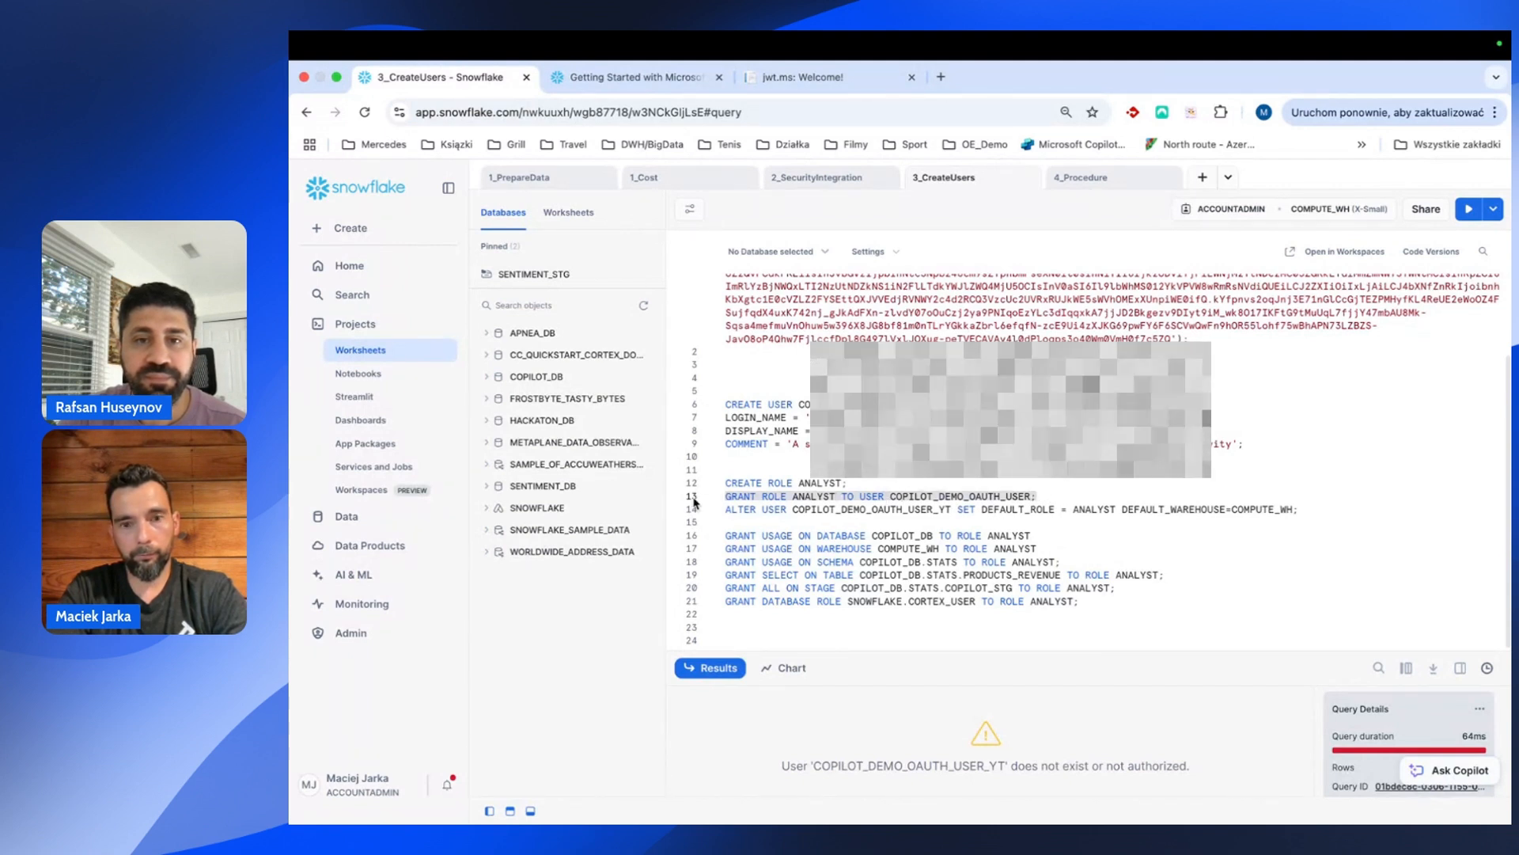
{"action": "key", "text": "super+Return"}
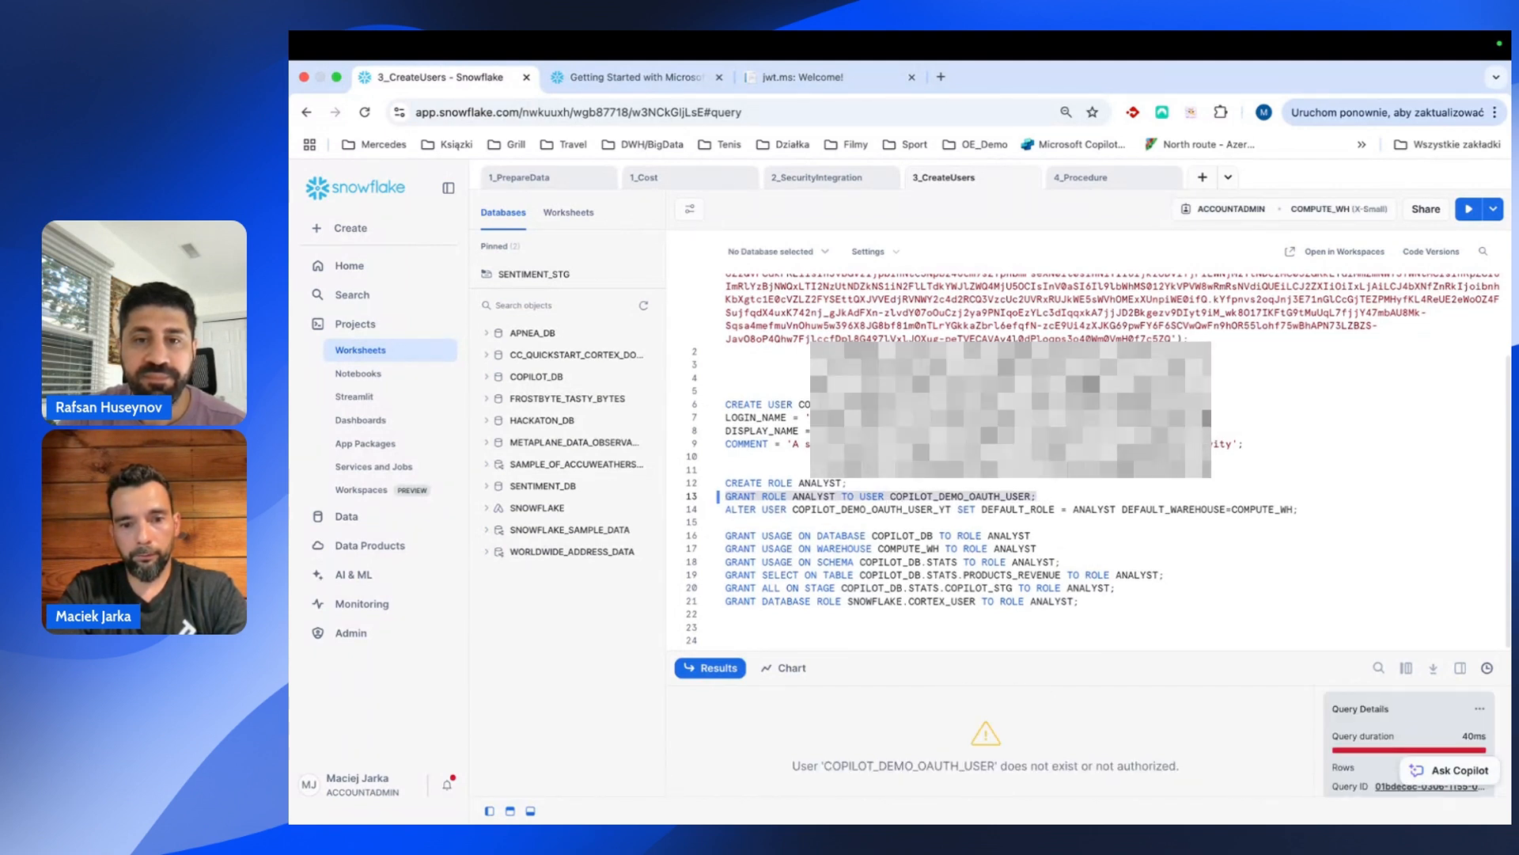
Add a 'show users' query on a new line 11.
{"action": "left_click", "coordinate": [726, 456]}
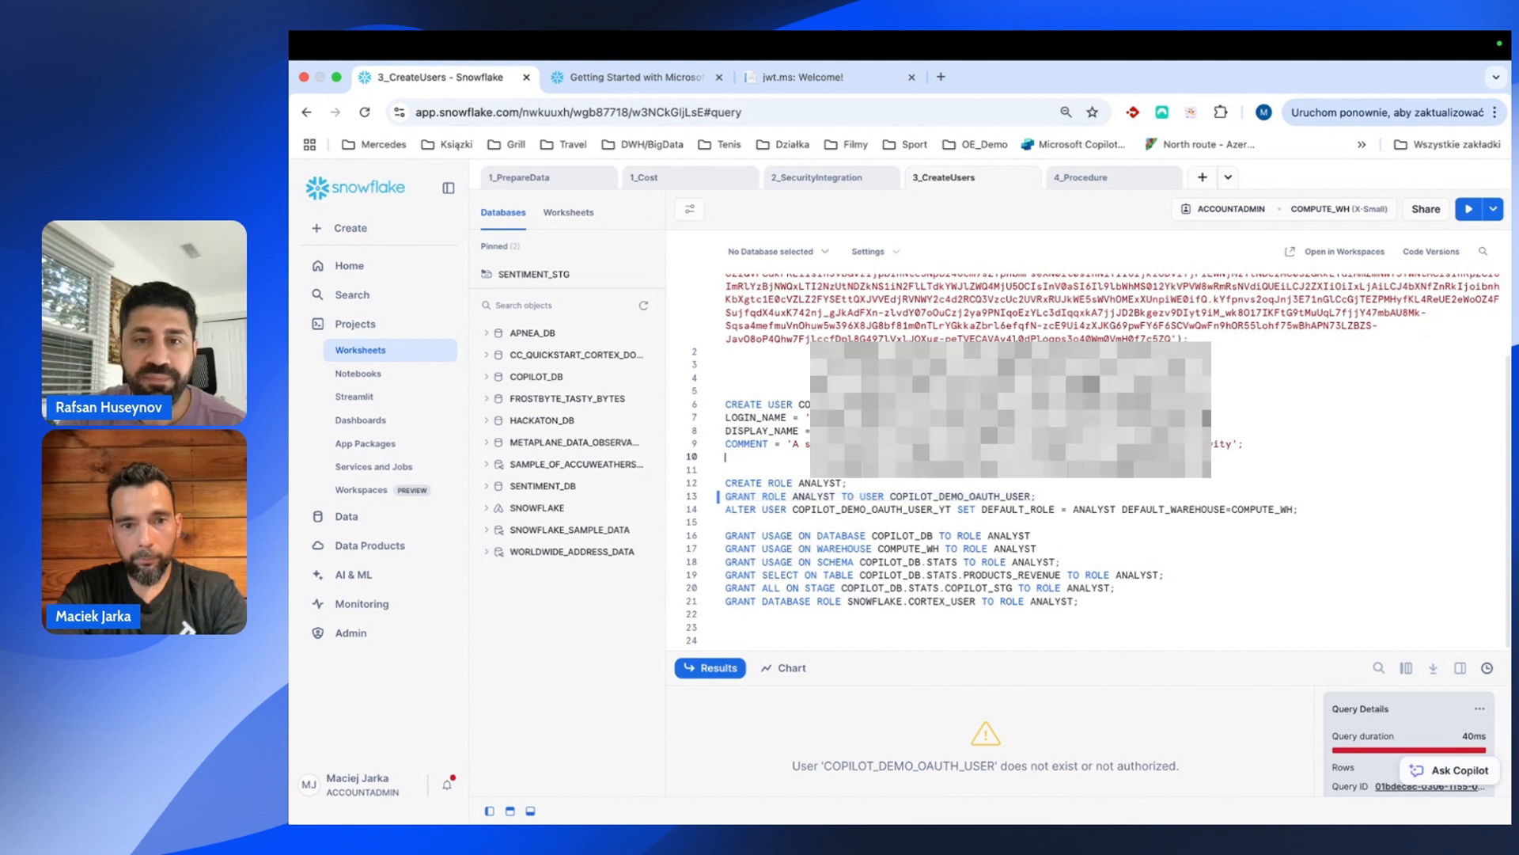
{"action": "key", "text": "Return"}
{"action": "type", "text": "show users"}
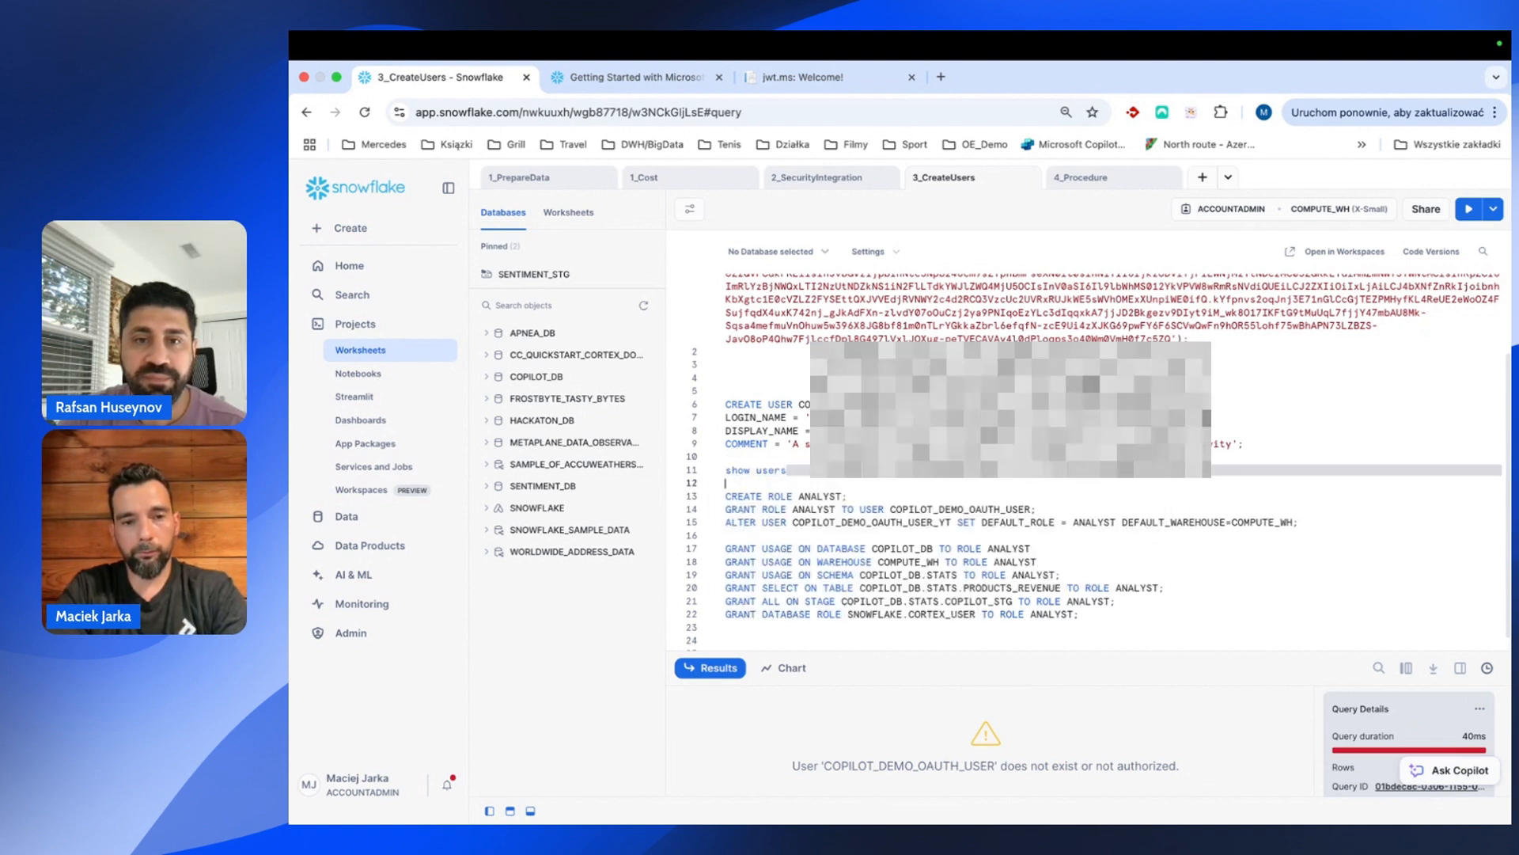
{"action": "left_click", "coordinate": [726, 457]}
Run 'show users', then grant ANALYST to COPILOT_OAUTH_USER.
{"action": "key", "text": "super+Return"}
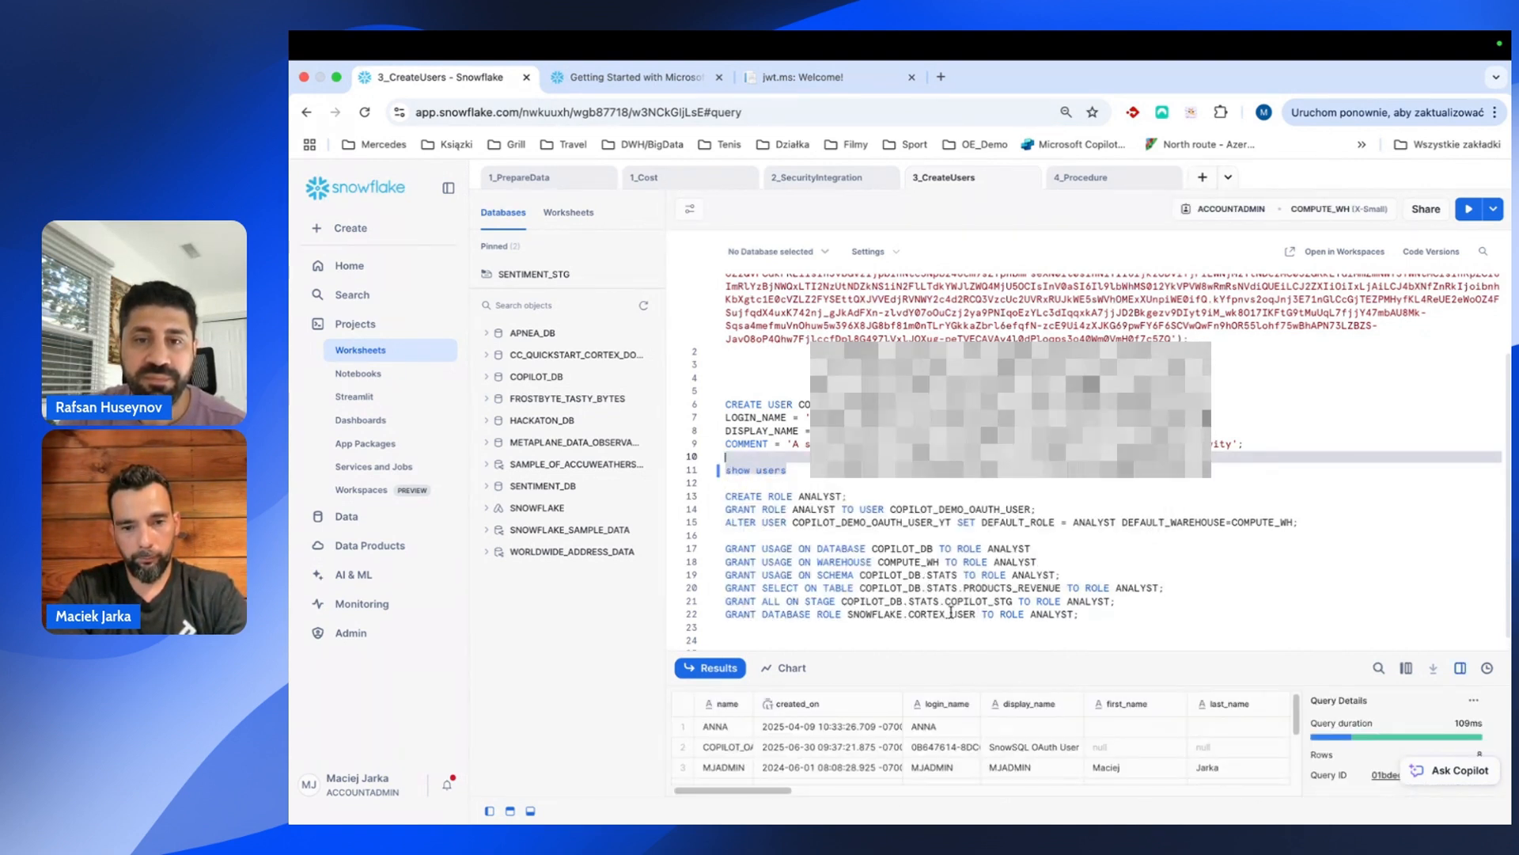
{"action": "left_click_drag", "start_coordinate": [757, 707], "coordinate": [882, 705]}
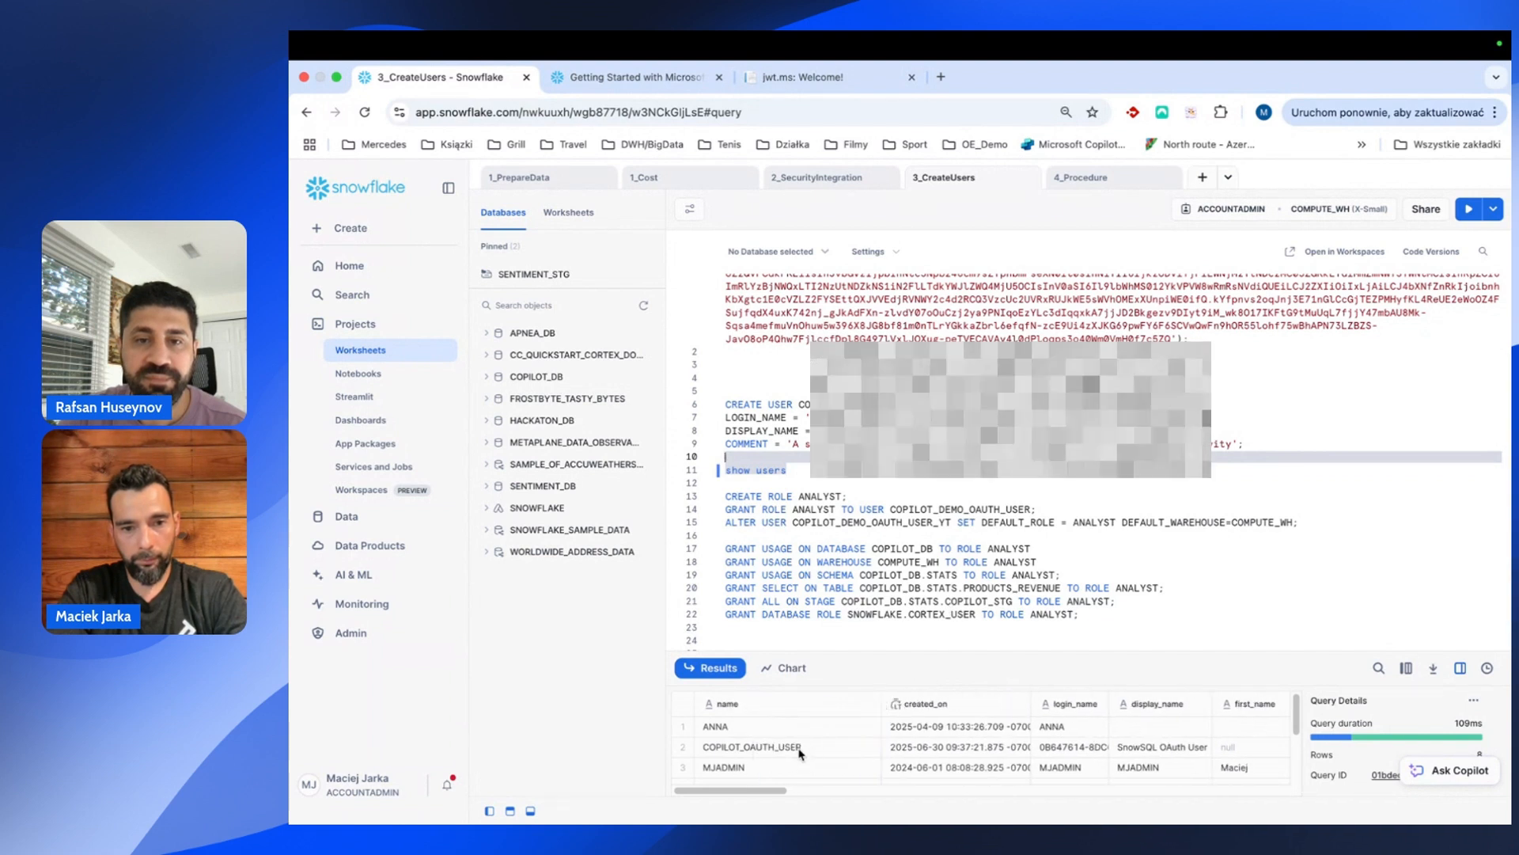
{"action": "left_click", "coordinate": [969, 510]}
{"action": "key", "text": "BackSpace"}
{"action": "key", "text": "BackSpace"}
{"action": "key", "text": "BackSpace"}
{"action": "key", "text": "BackSpace"}
{"action": "key", "text": "super+Return"}
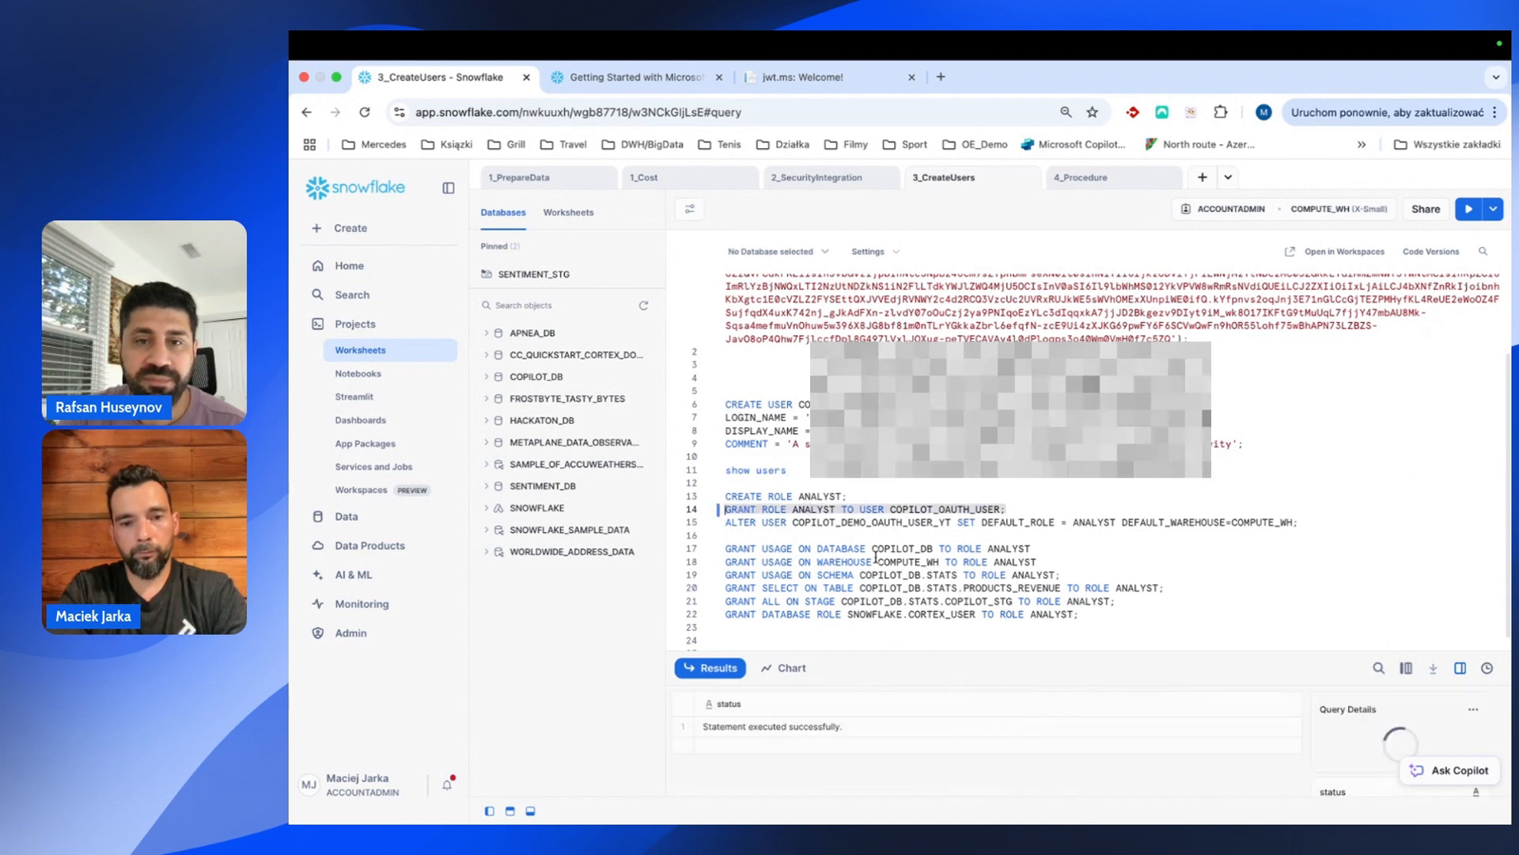
Set COPILOT_OAUTH_USER's default role to ANALYST and default warehouse to COMPUTE_WH.
{"action": "scroll", "coordinate": [839, 543], "scroll_direction": "down", "scroll_amount": 1}
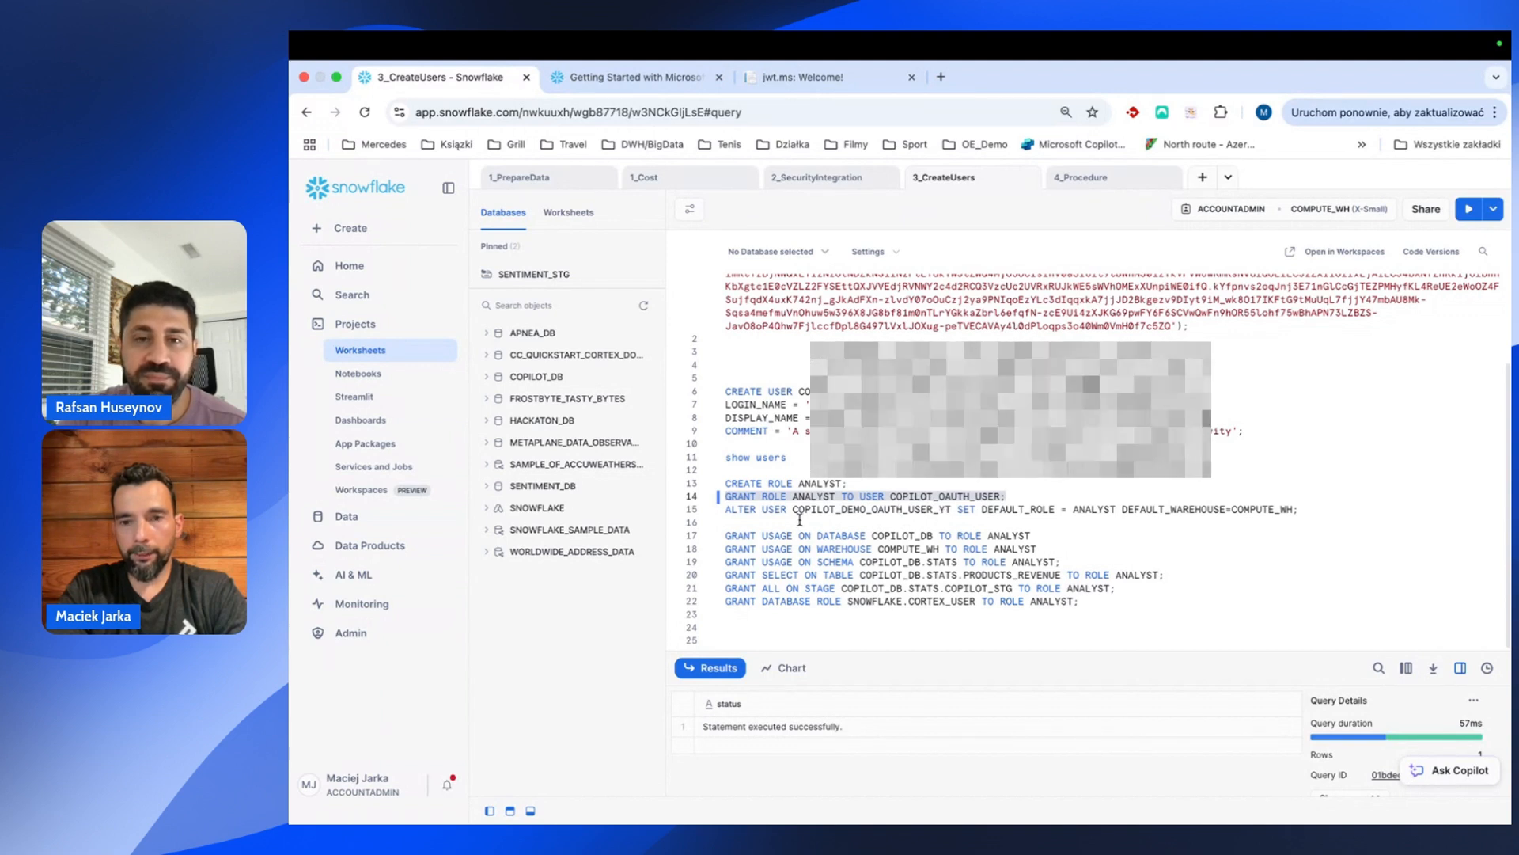
{"action": "left_click", "coordinate": [929, 509]}
{"action": "key", "text": "BackSpace"}
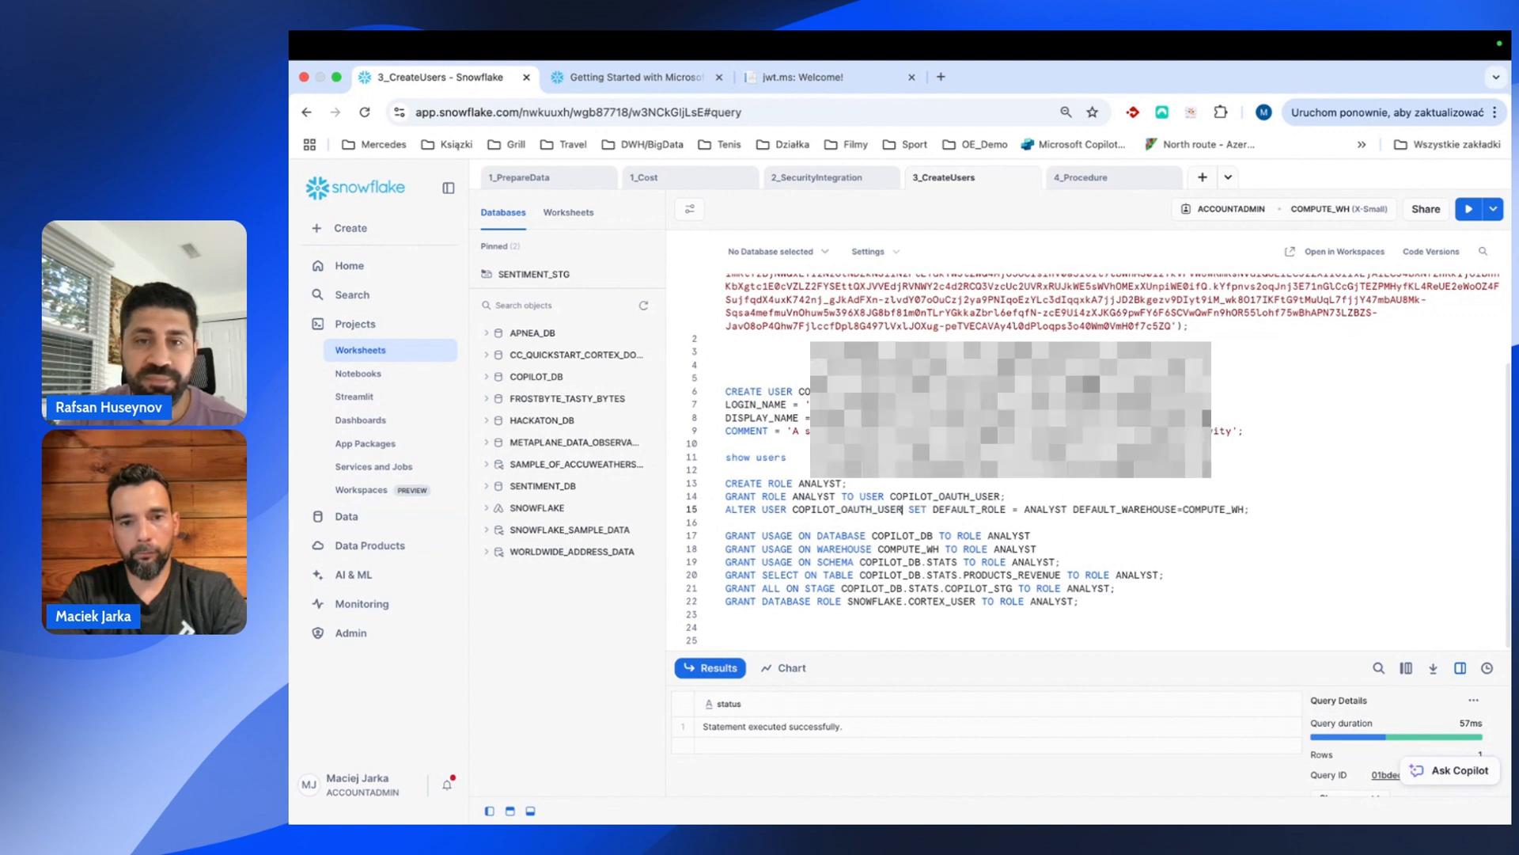
{"action": "left_click", "coordinate": [715, 513]}
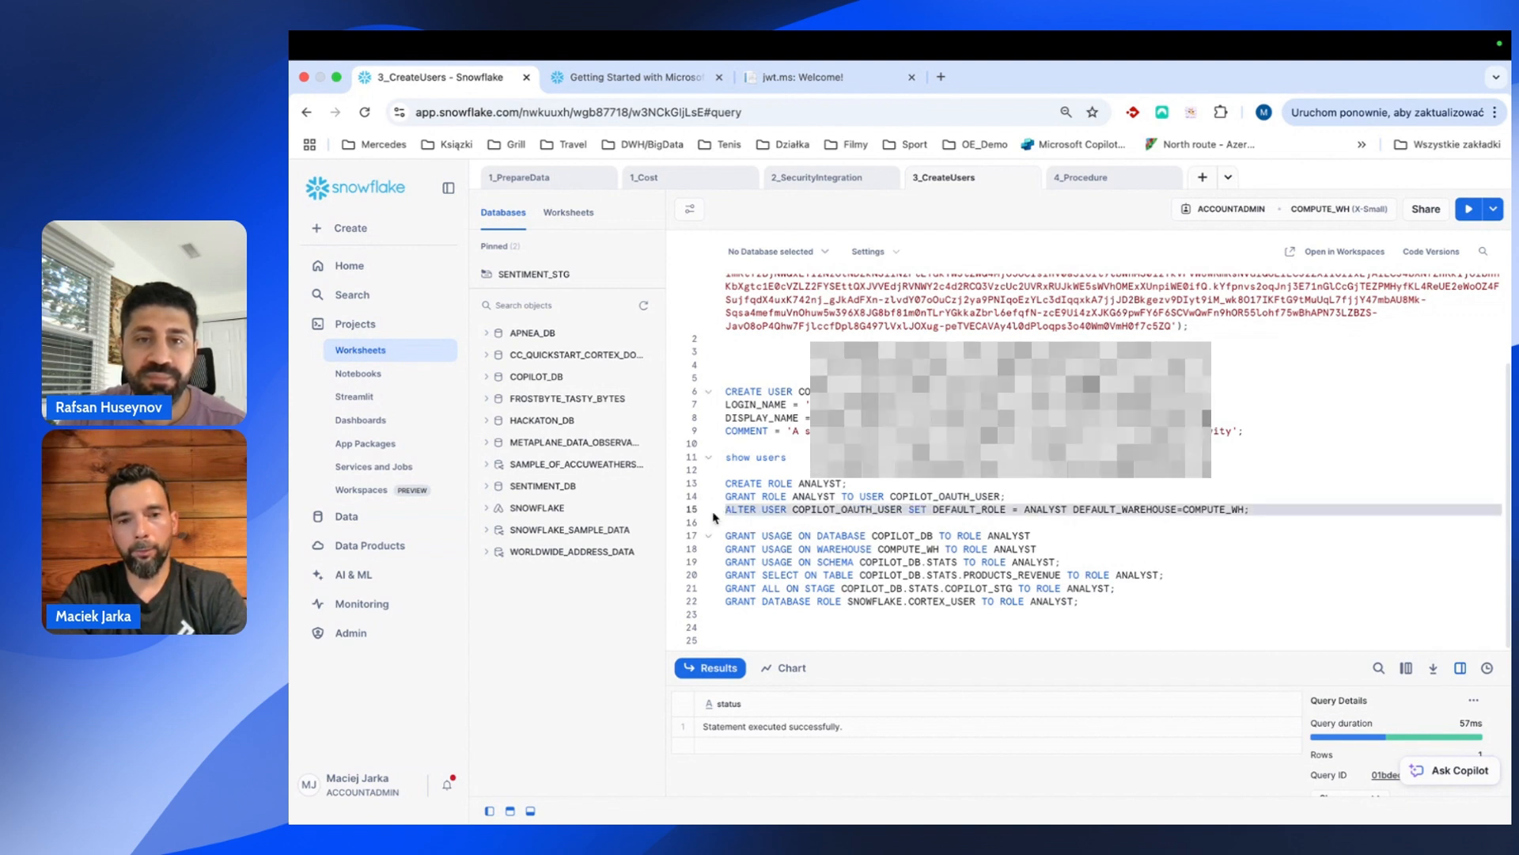
{"action": "key", "text": "super+Return"}
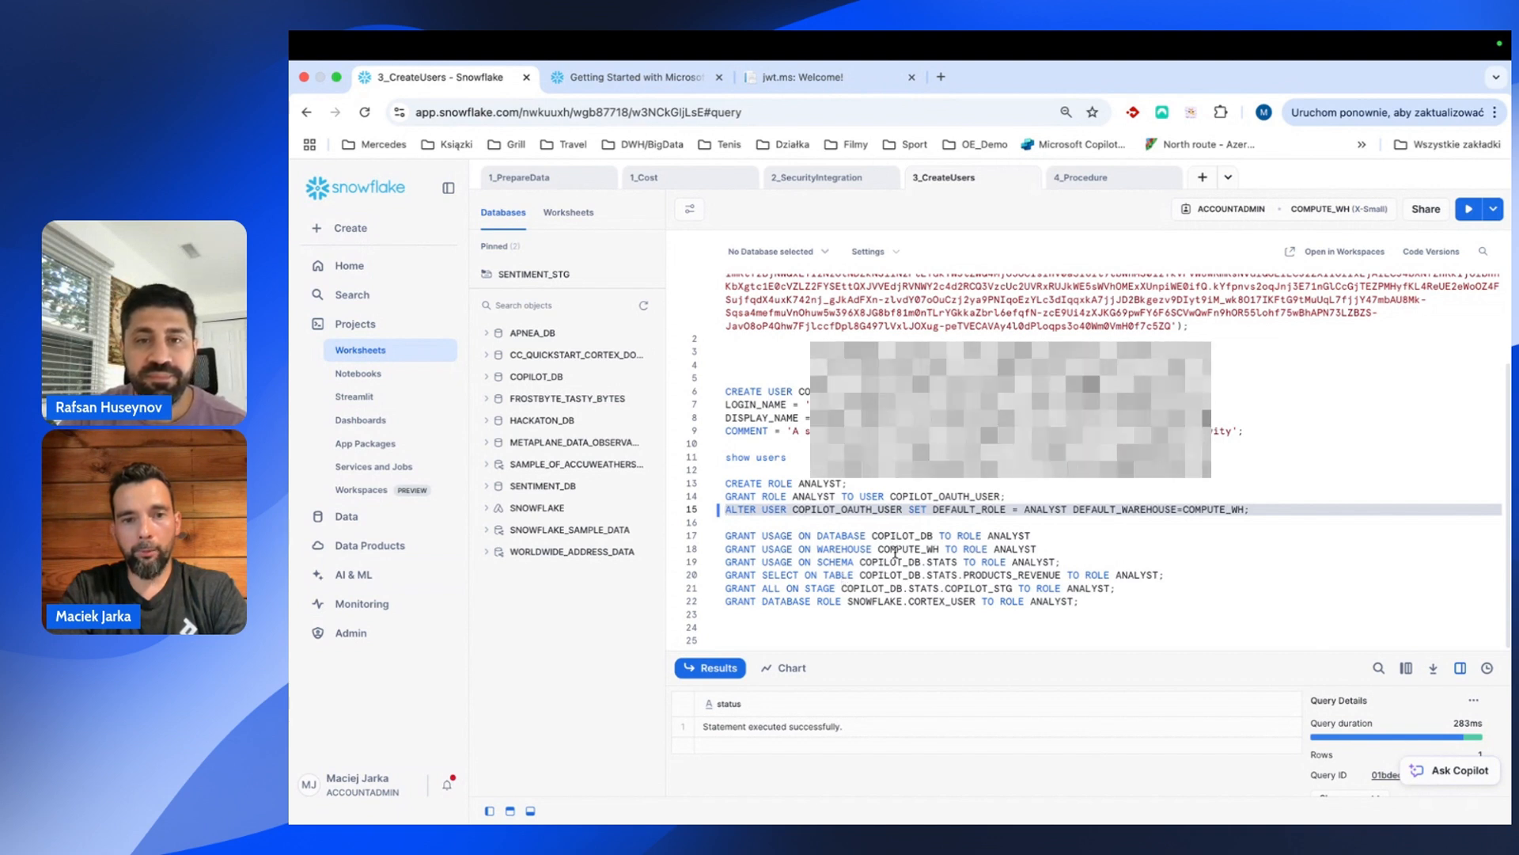
{"action": "mouse_move", "coordinate": [523, 461]}
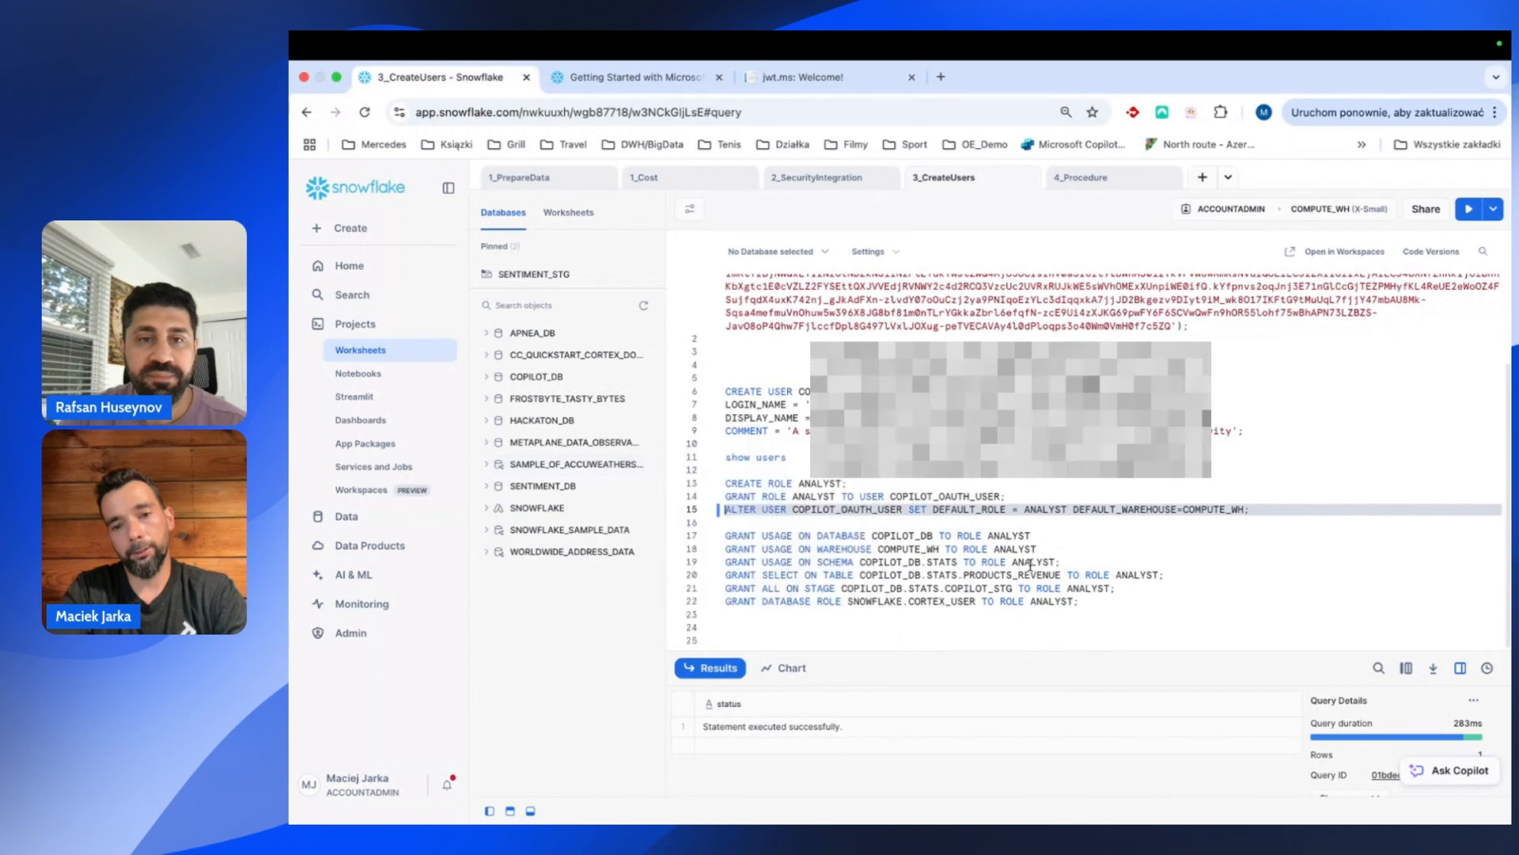
{"action": "left_click", "coordinate": [1103, 607]}
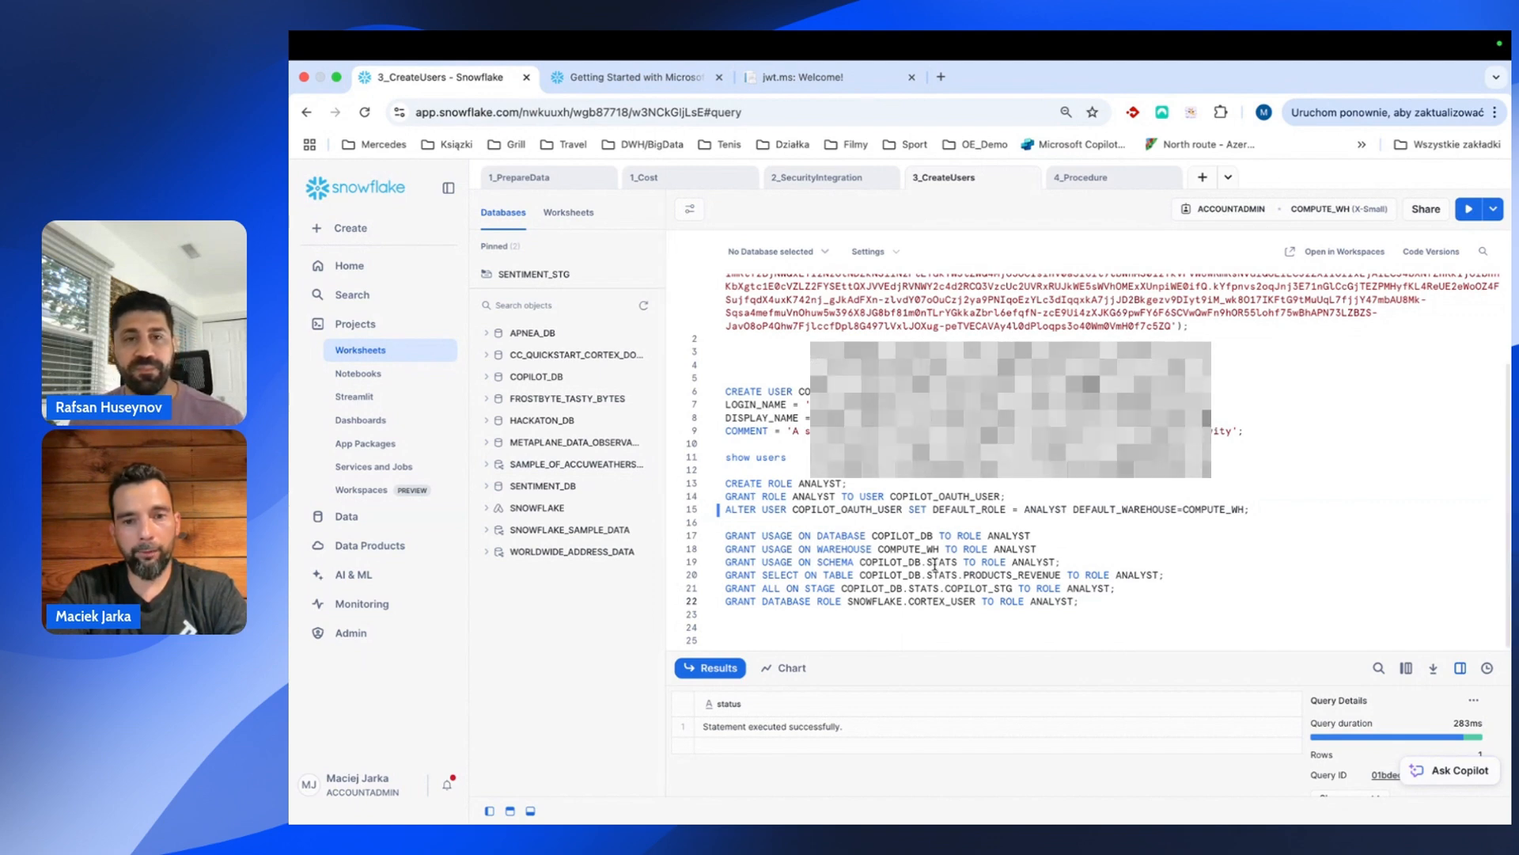
{"action": "left_click", "coordinate": [725, 640]}
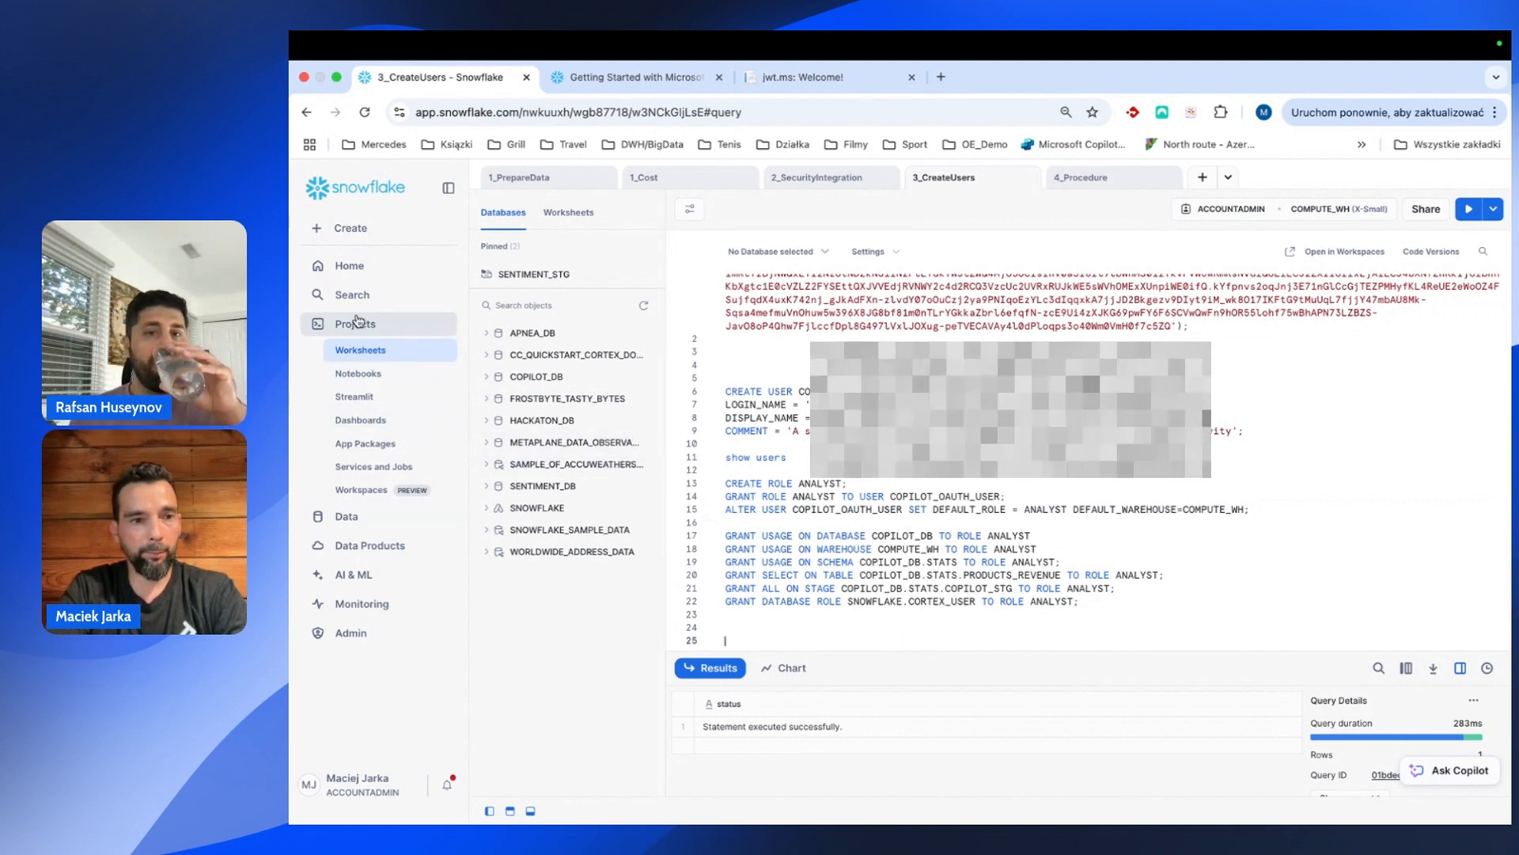
Browse to COPILOT_DB > STATS > PRODUCTS_REVENUE and view its 80 rows in Data Preview.
{"action": "left_click", "coordinate": [348, 517]}
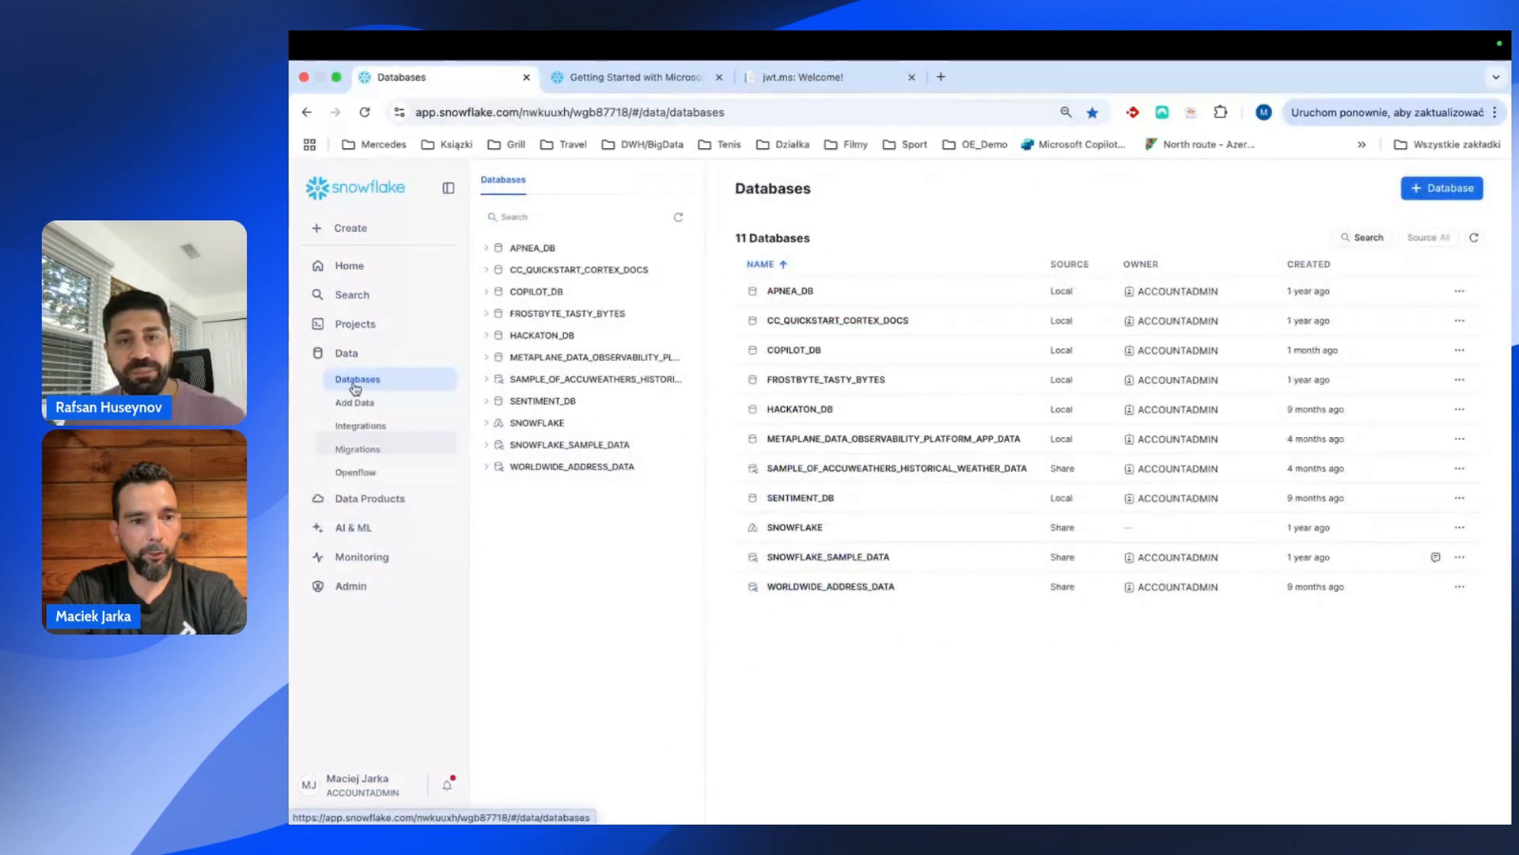
{"action": "left_click", "coordinate": [486, 291]}
{"action": "left_click", "coordinate": [501, 358]}
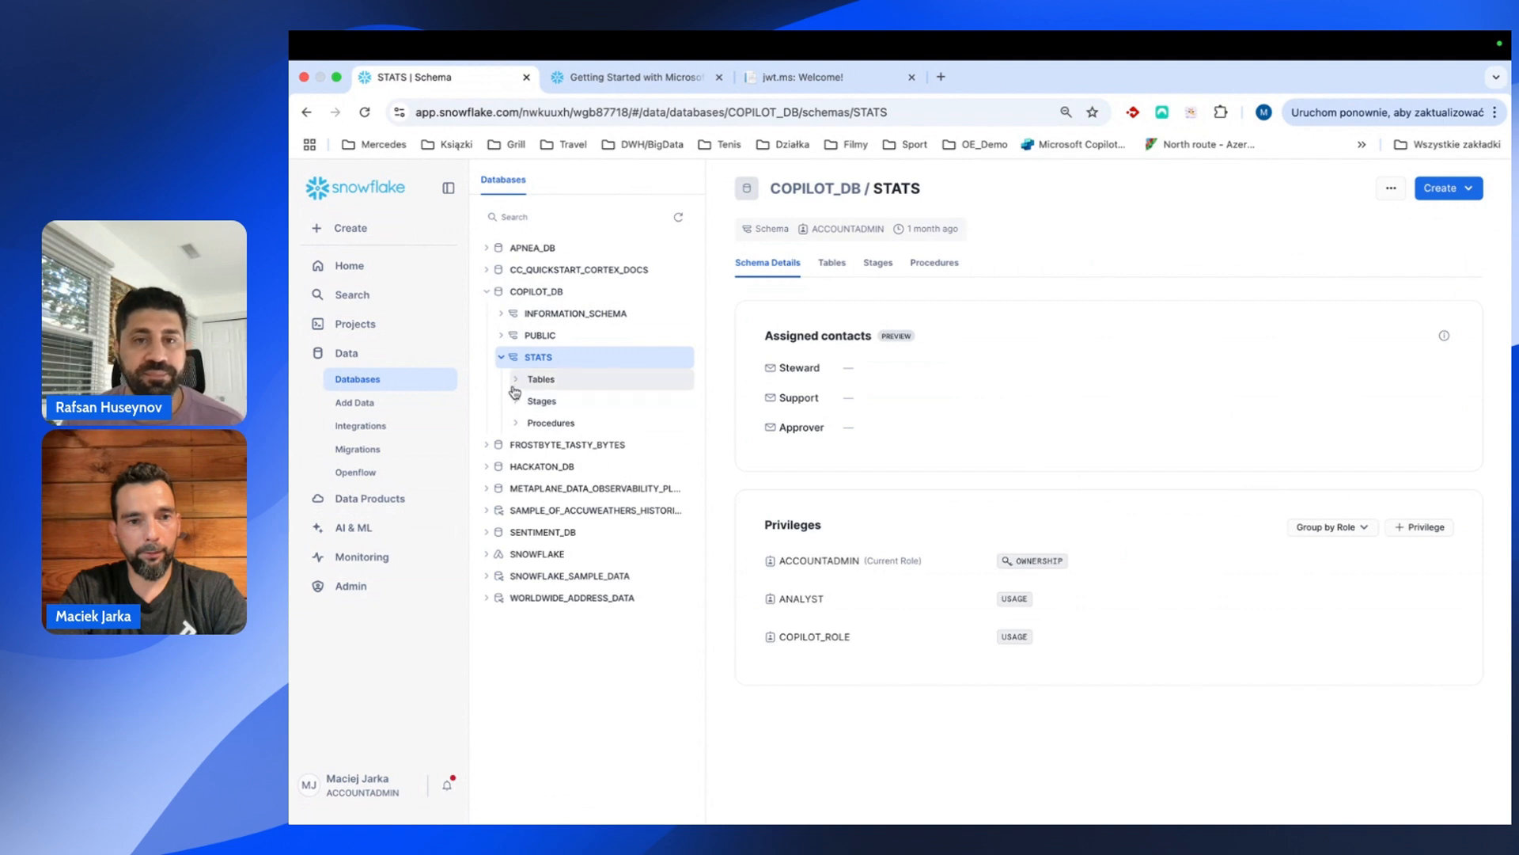
{"action": "left_click", "coordinate": [517, 380]}
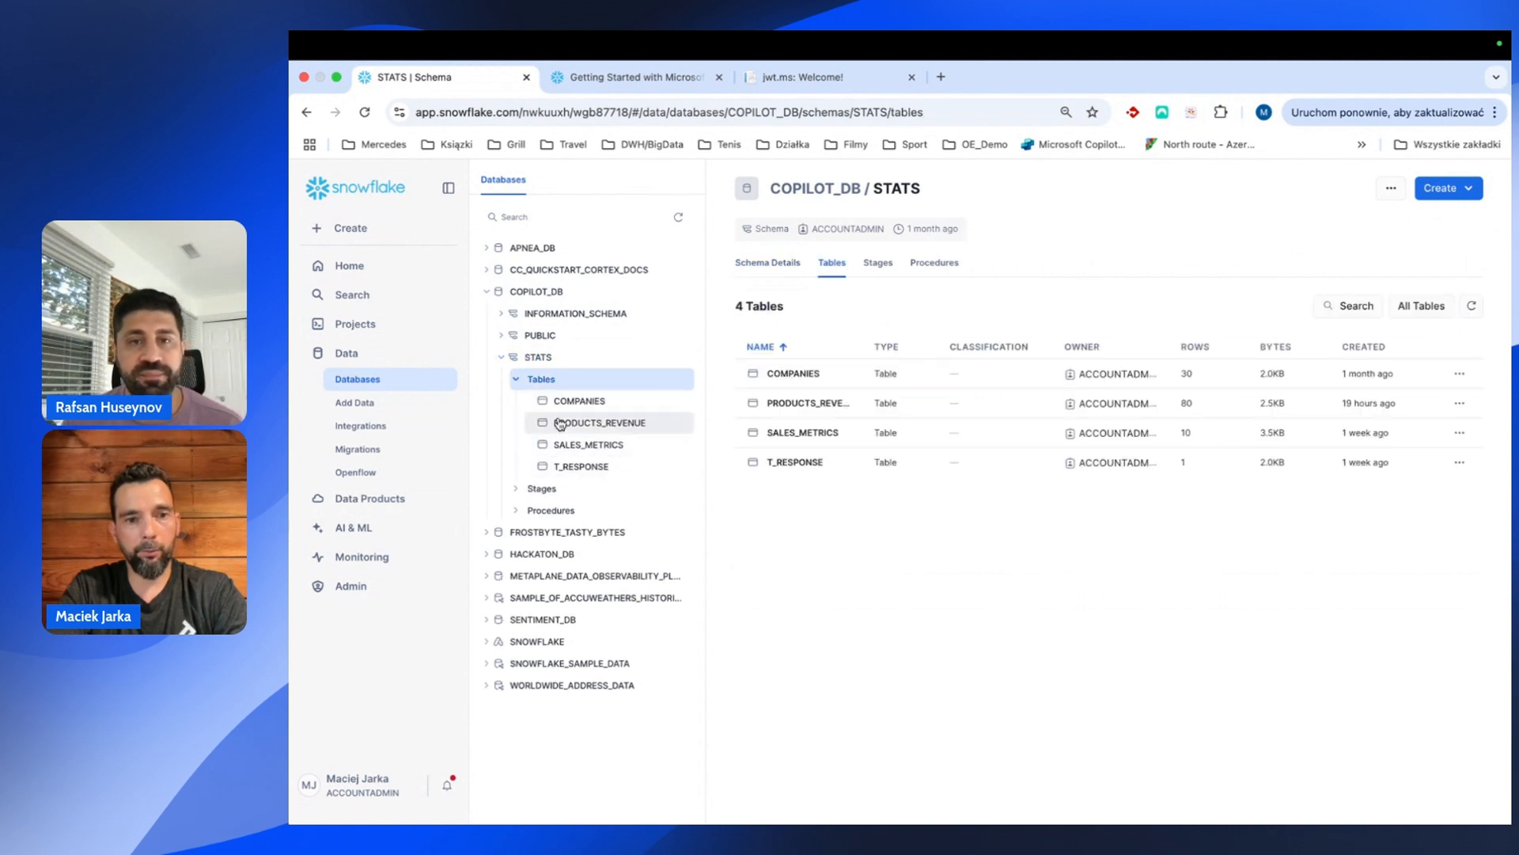
{"action": "left_click", "coordinate": [599, 424]}
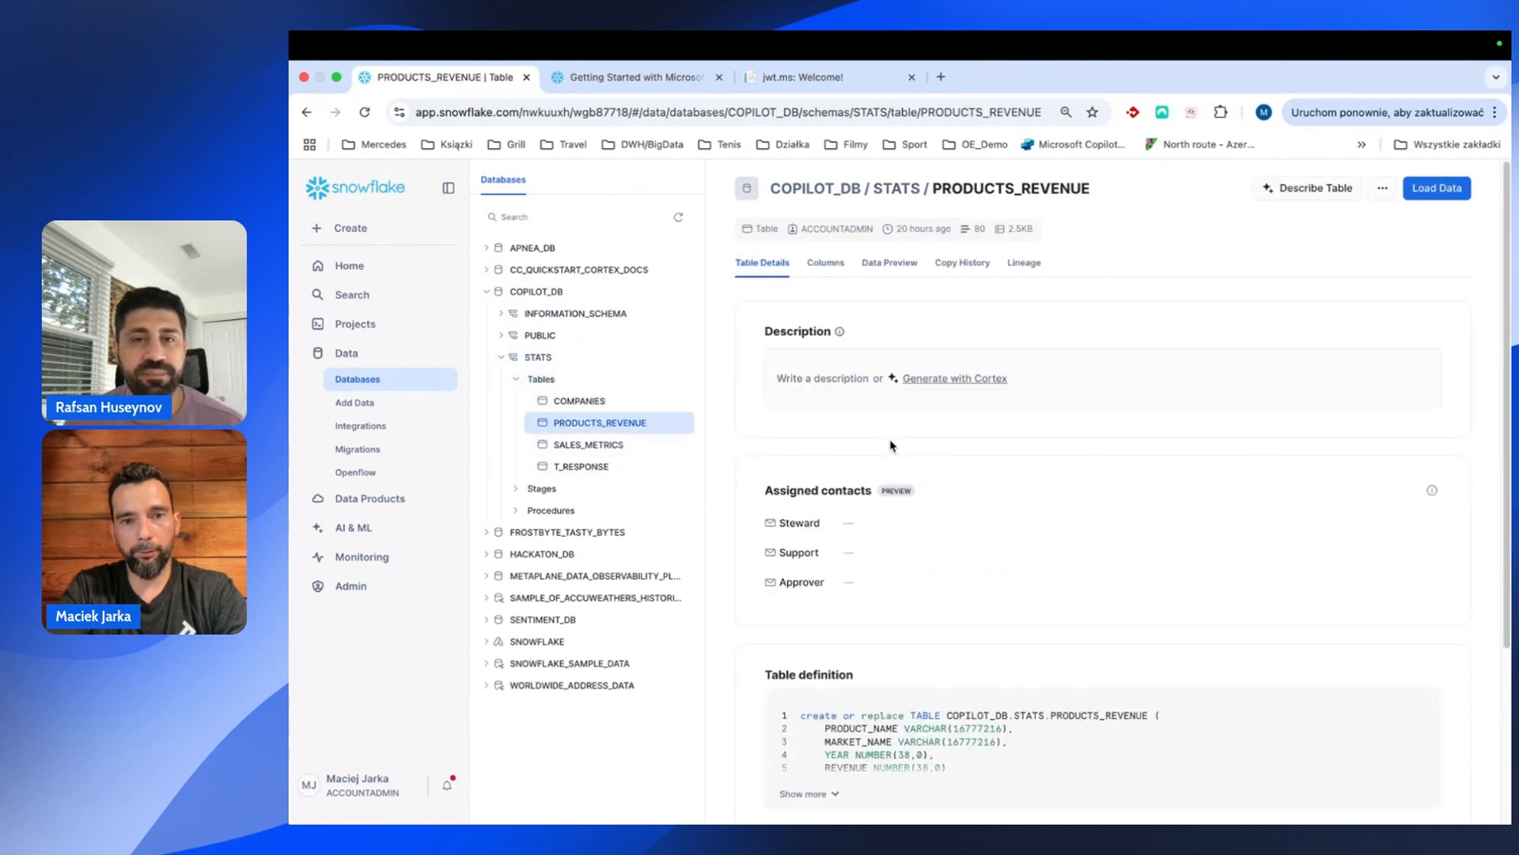
{"action": "left_click", "coordinate": [881, 264]}
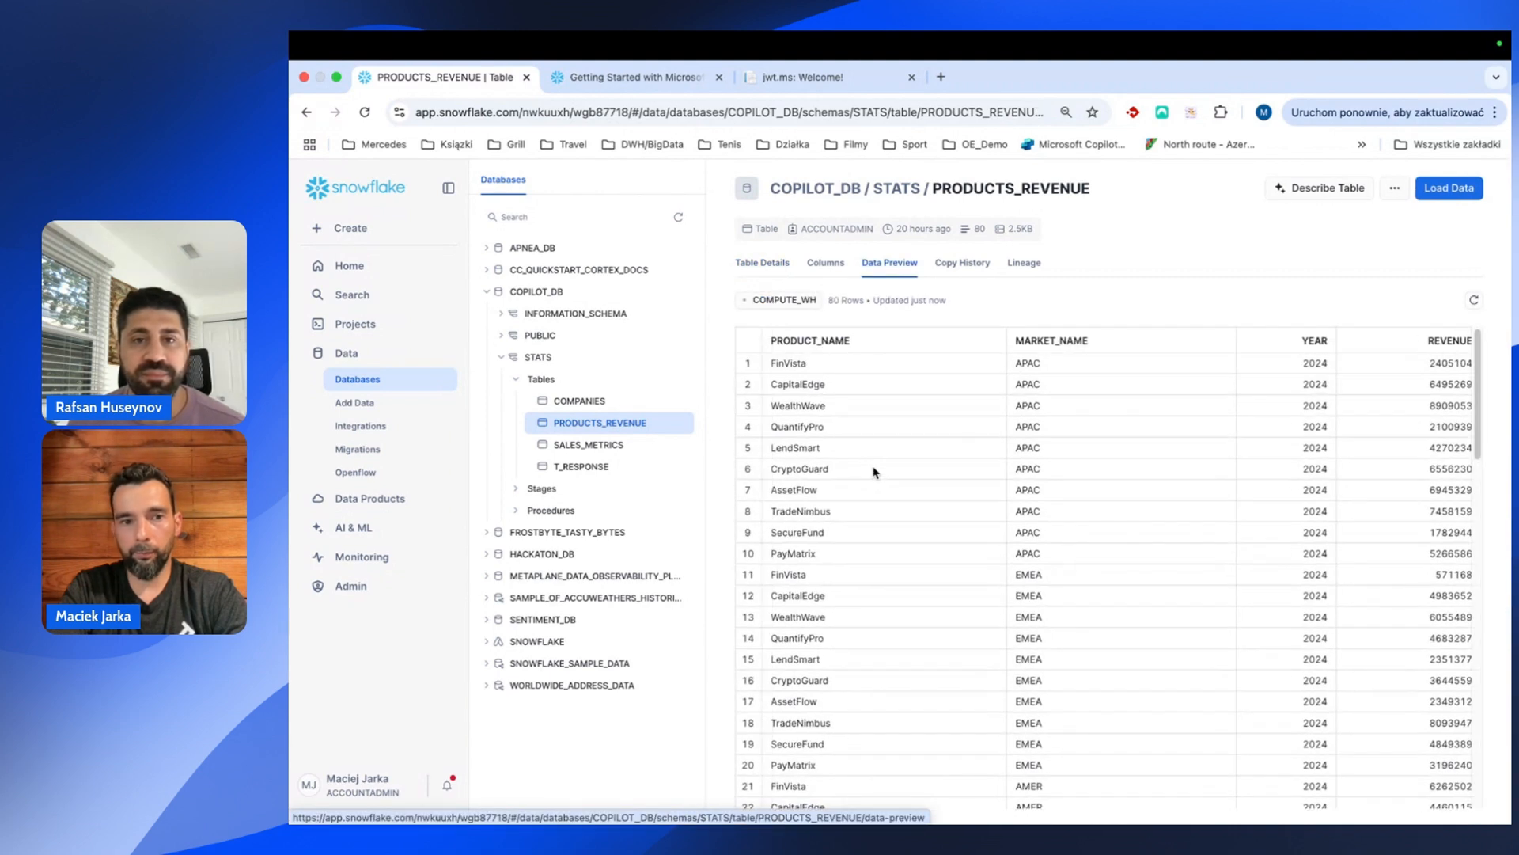
Grant ANALYST usage on the database and schema, plus SELECT on PRODUCTS_REVENUE.
{"action": "left_click", "coordinate": [390, 323]}
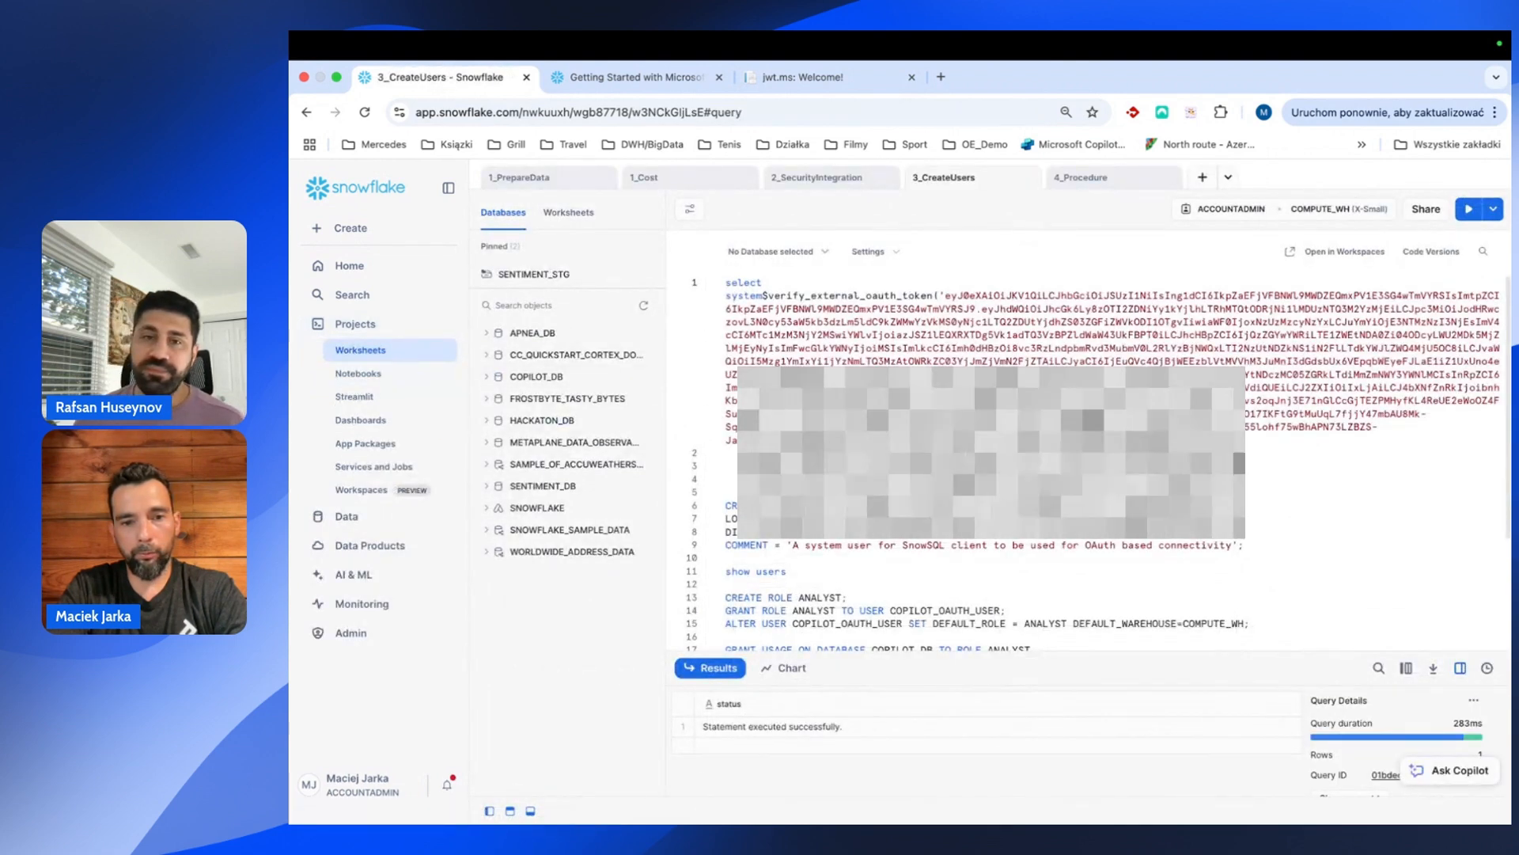
{"action": "scroll", "coordinate": [806, 499], "scroll_direction": "down", "scroll_amount": 3}
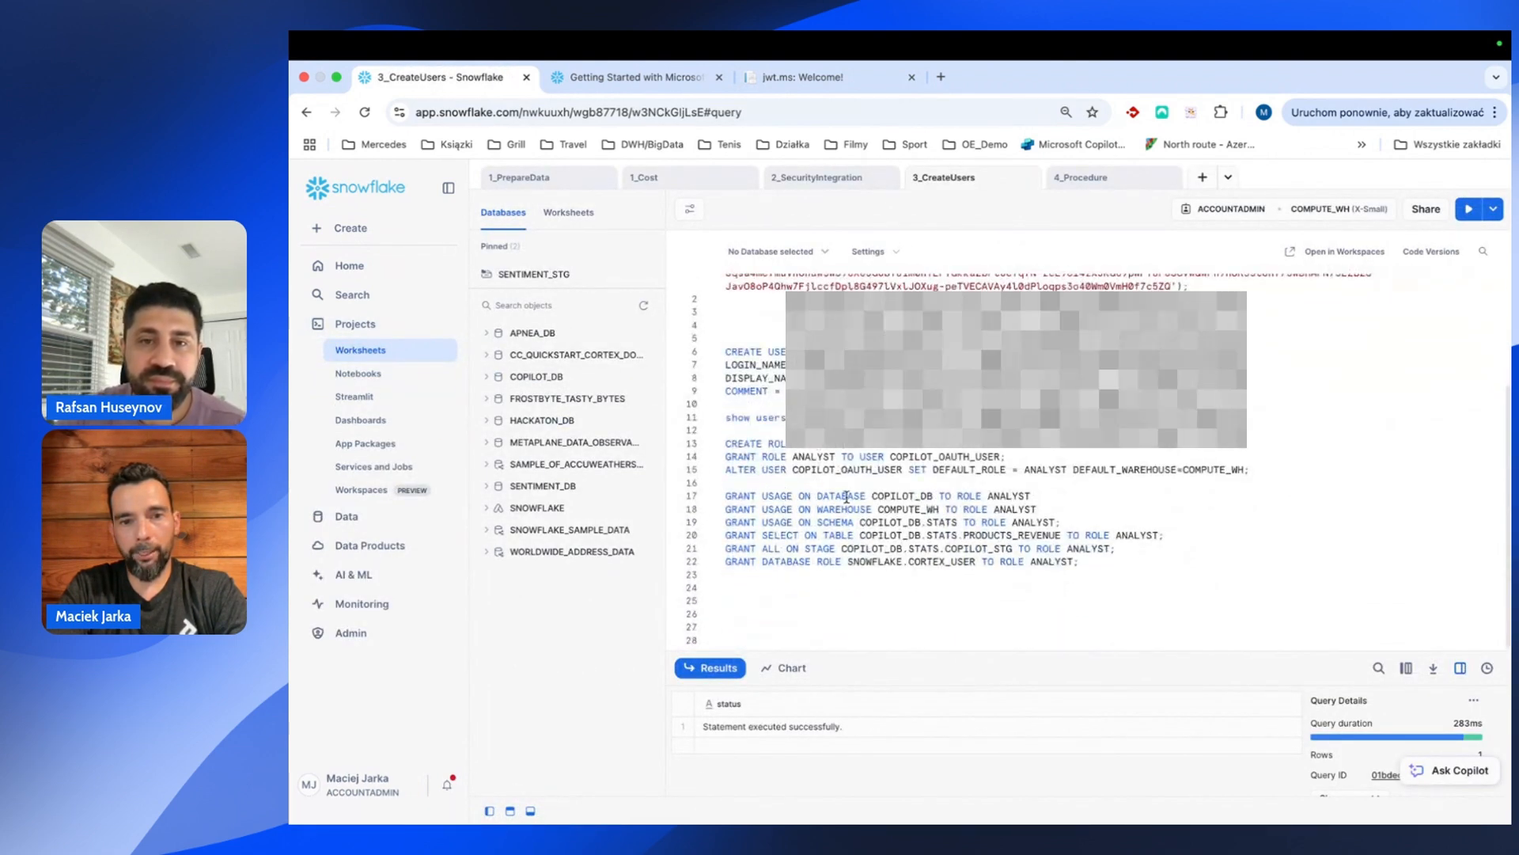
{"action": "left_click_drag", "start_coordinate": [1034, 496], "coordinate": [709, 507]}
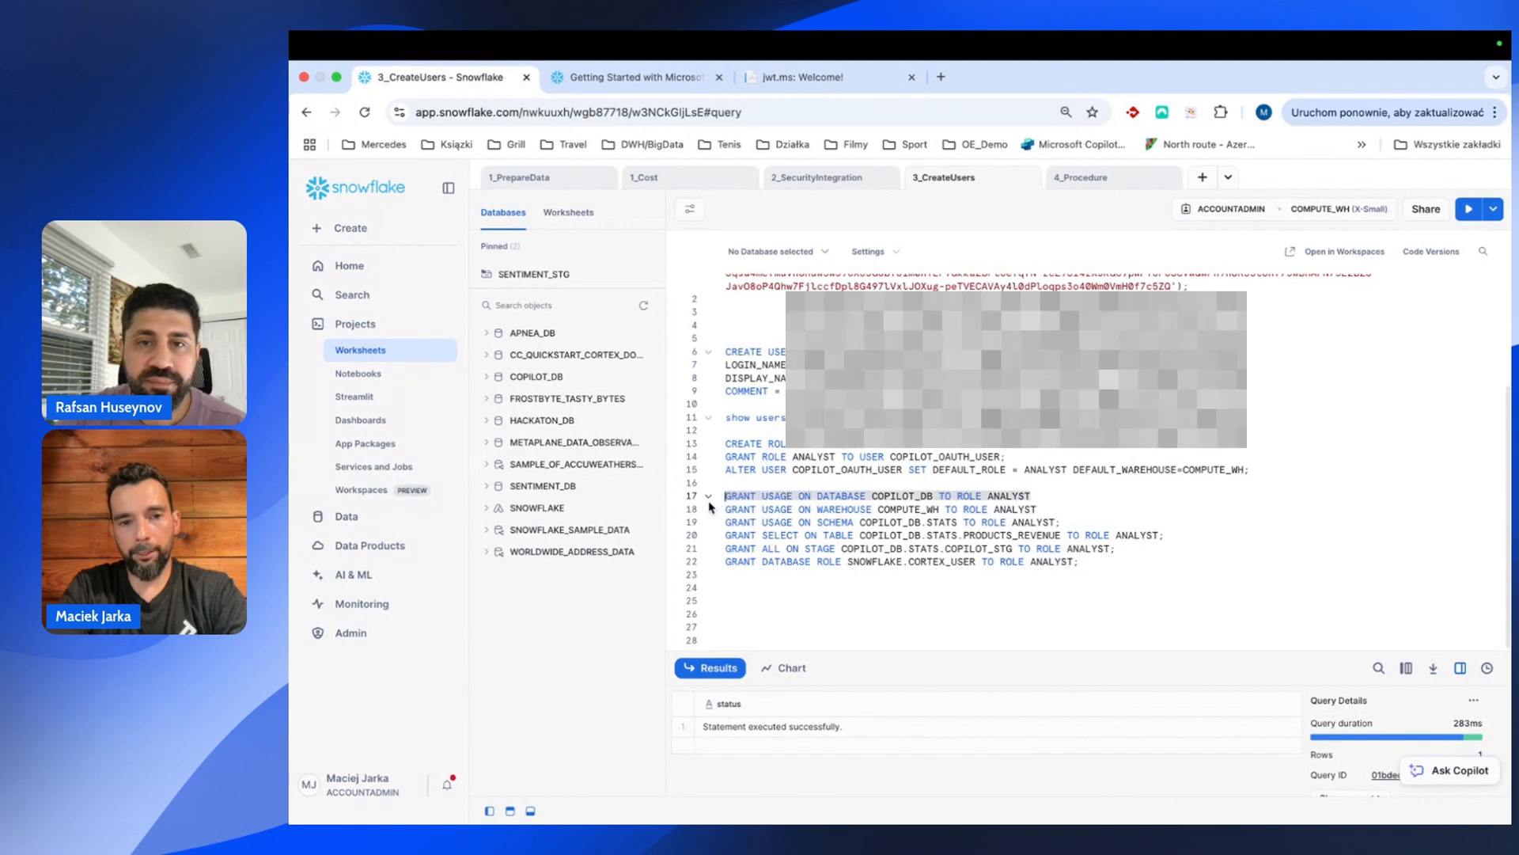
{"action": "key", "text": "super+Return"}
{"action": "left_click", "coordinate": [1045, 508]}
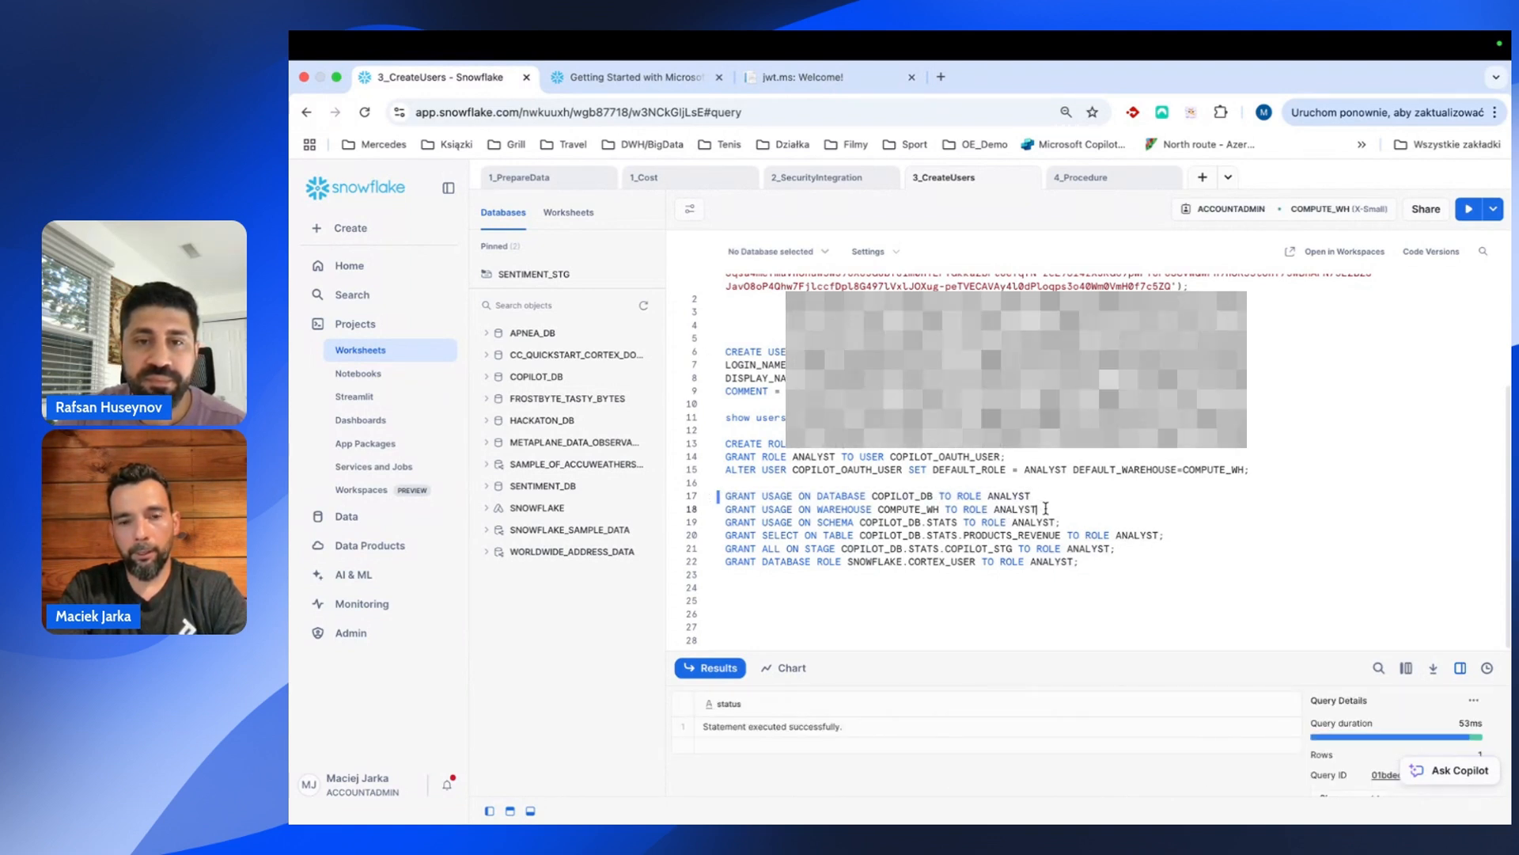
{"action": "left_click_drag", "start_coordinate": [1061, 523], "coordinate": [719, 524]}
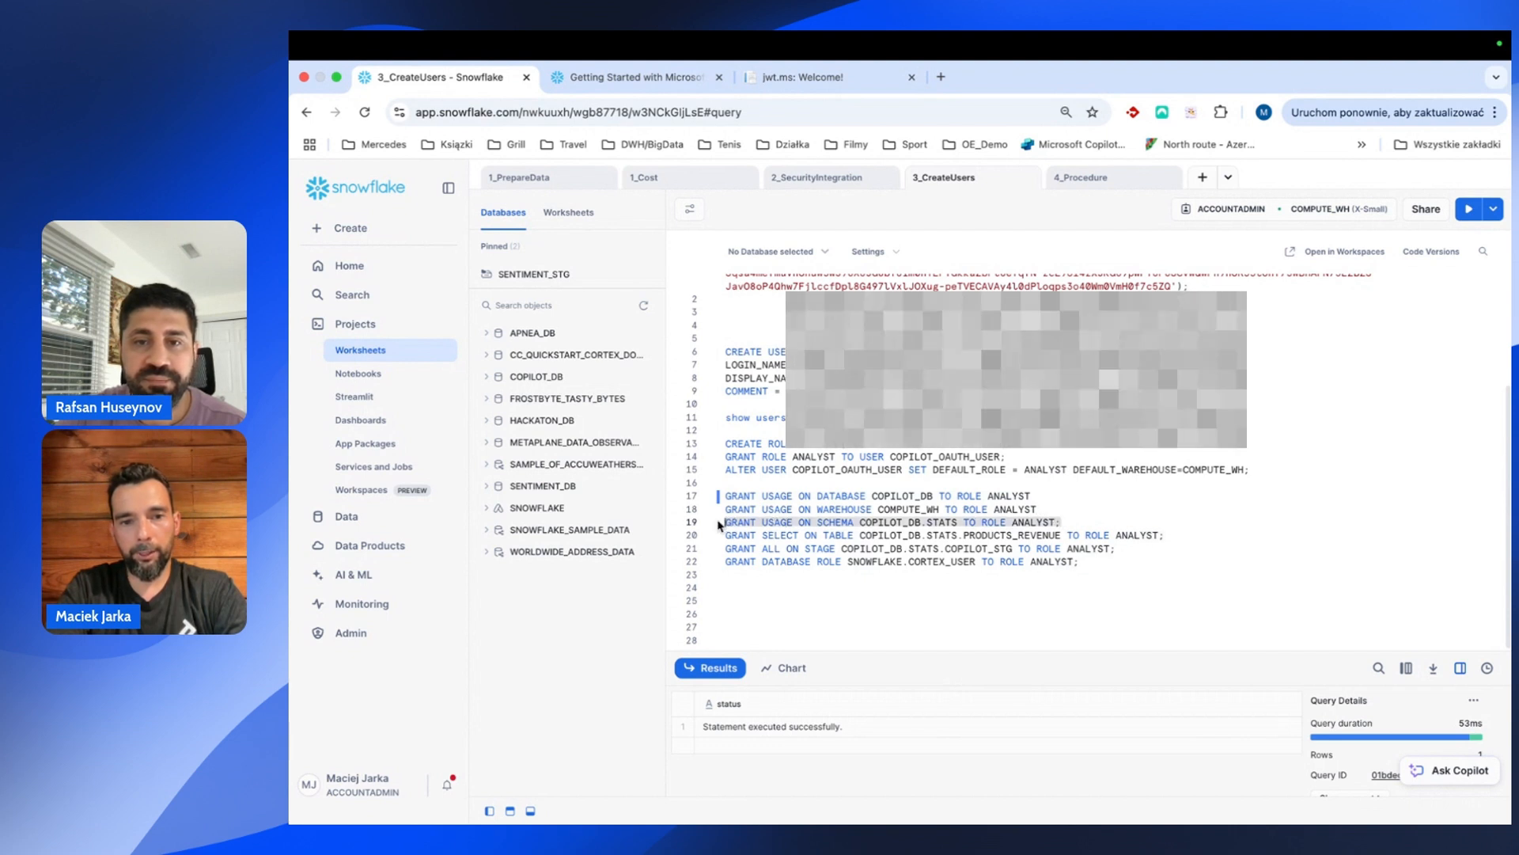
{"action": "key", "text": "super+Return"}
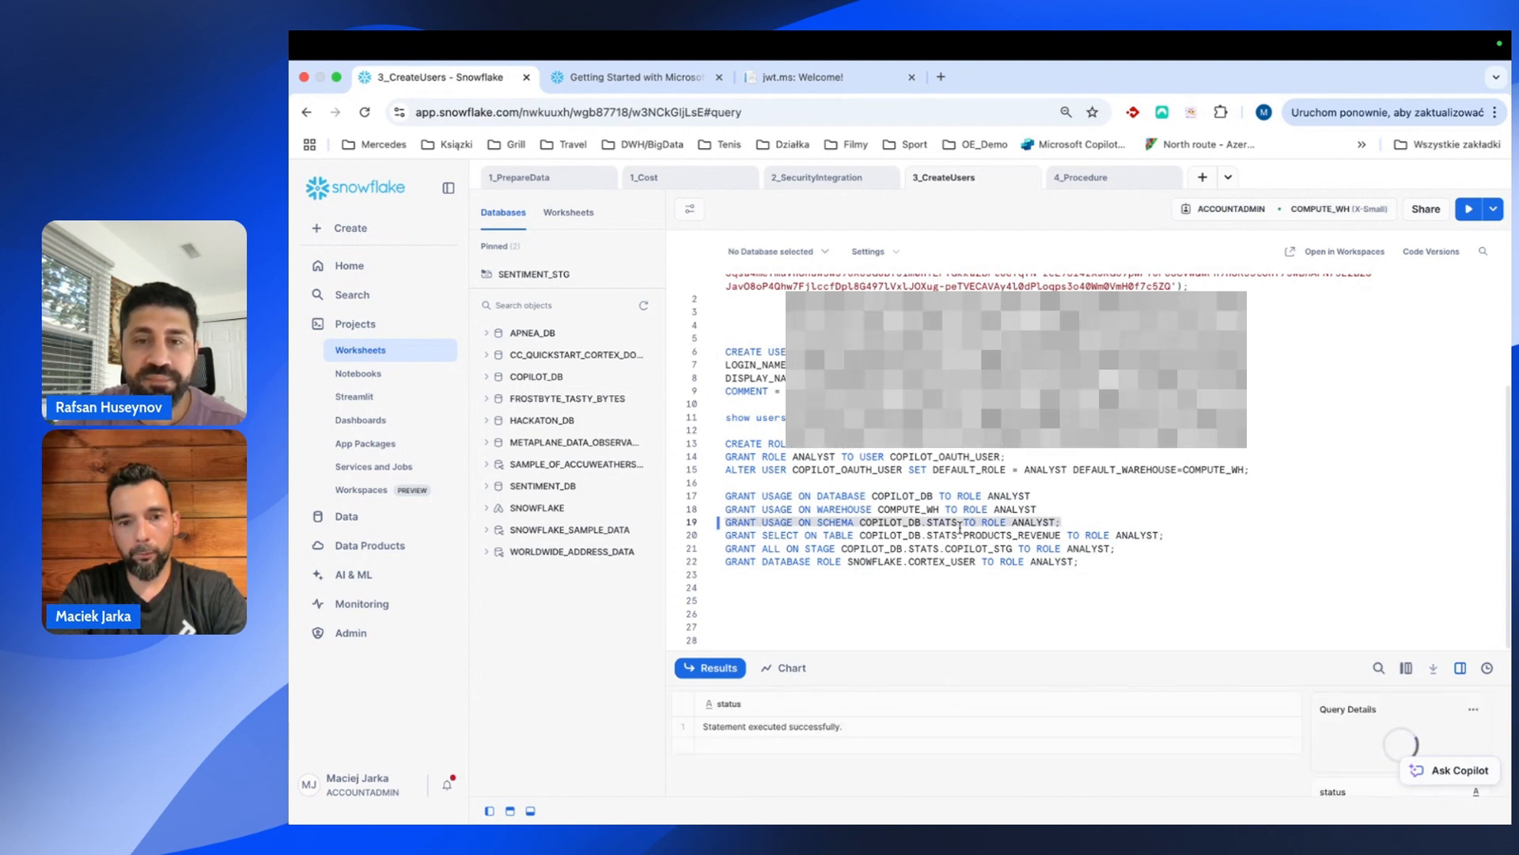
{"action": "left_click_drag", "start_coordinate": [1169, 535], "coordinate": [722, 535]}
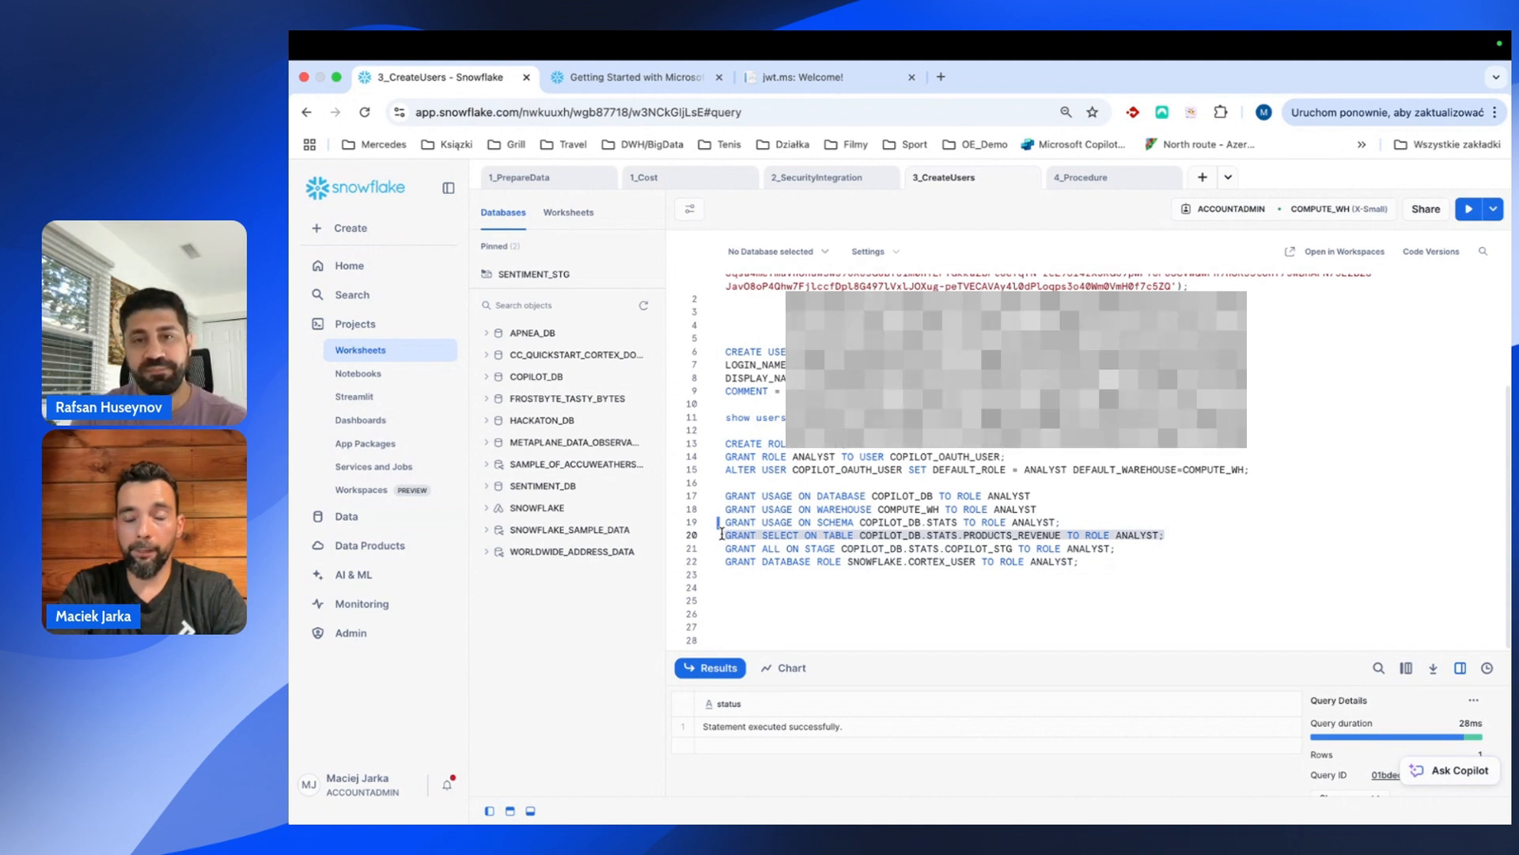
{"action": "key", "text": "super+Return"}
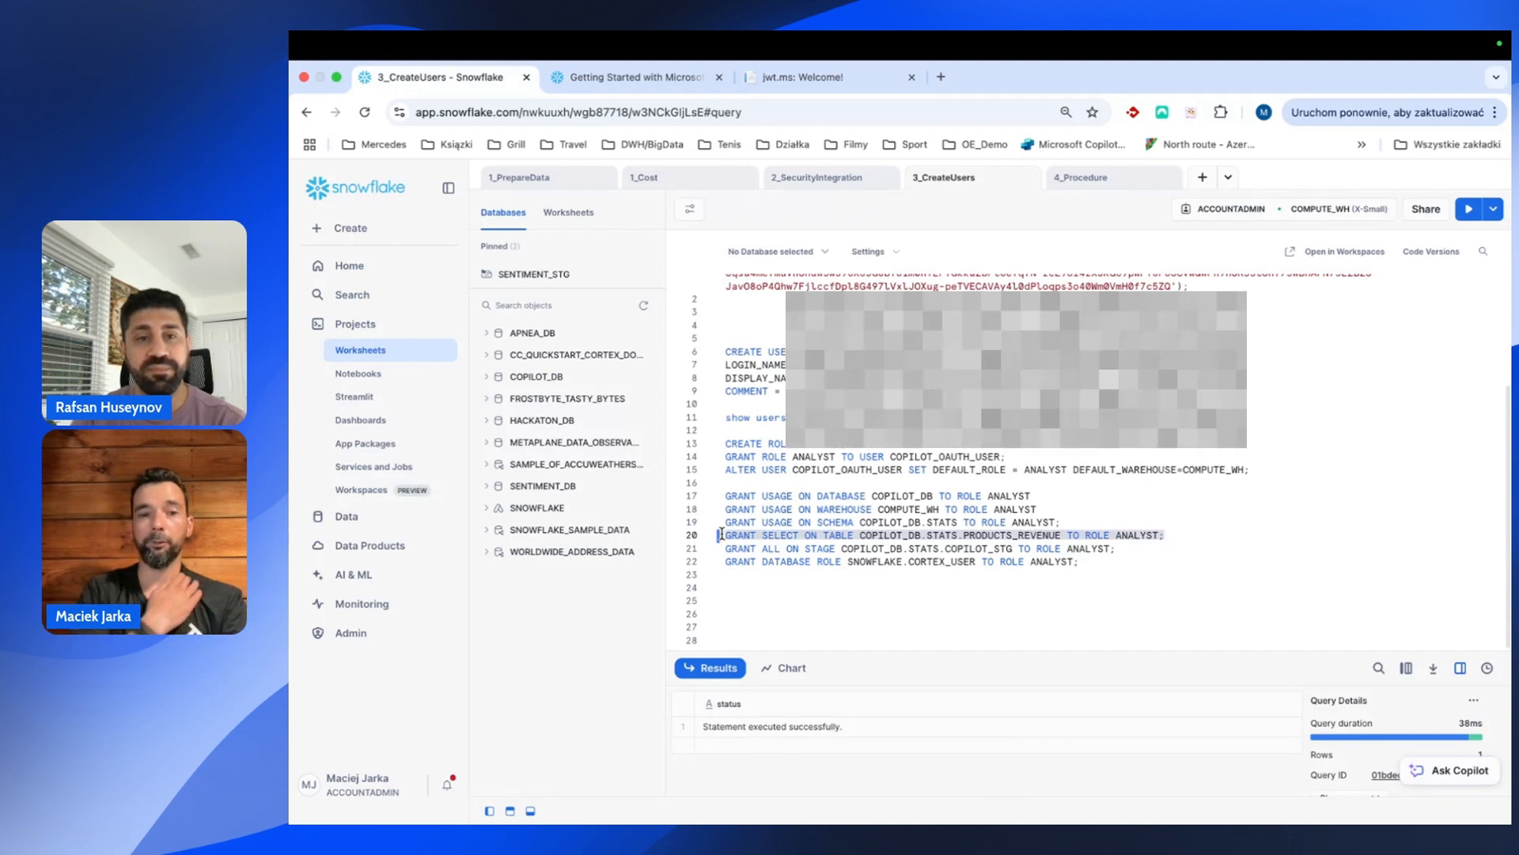
{"action": "left_click", "coordinate": [725, 549]}
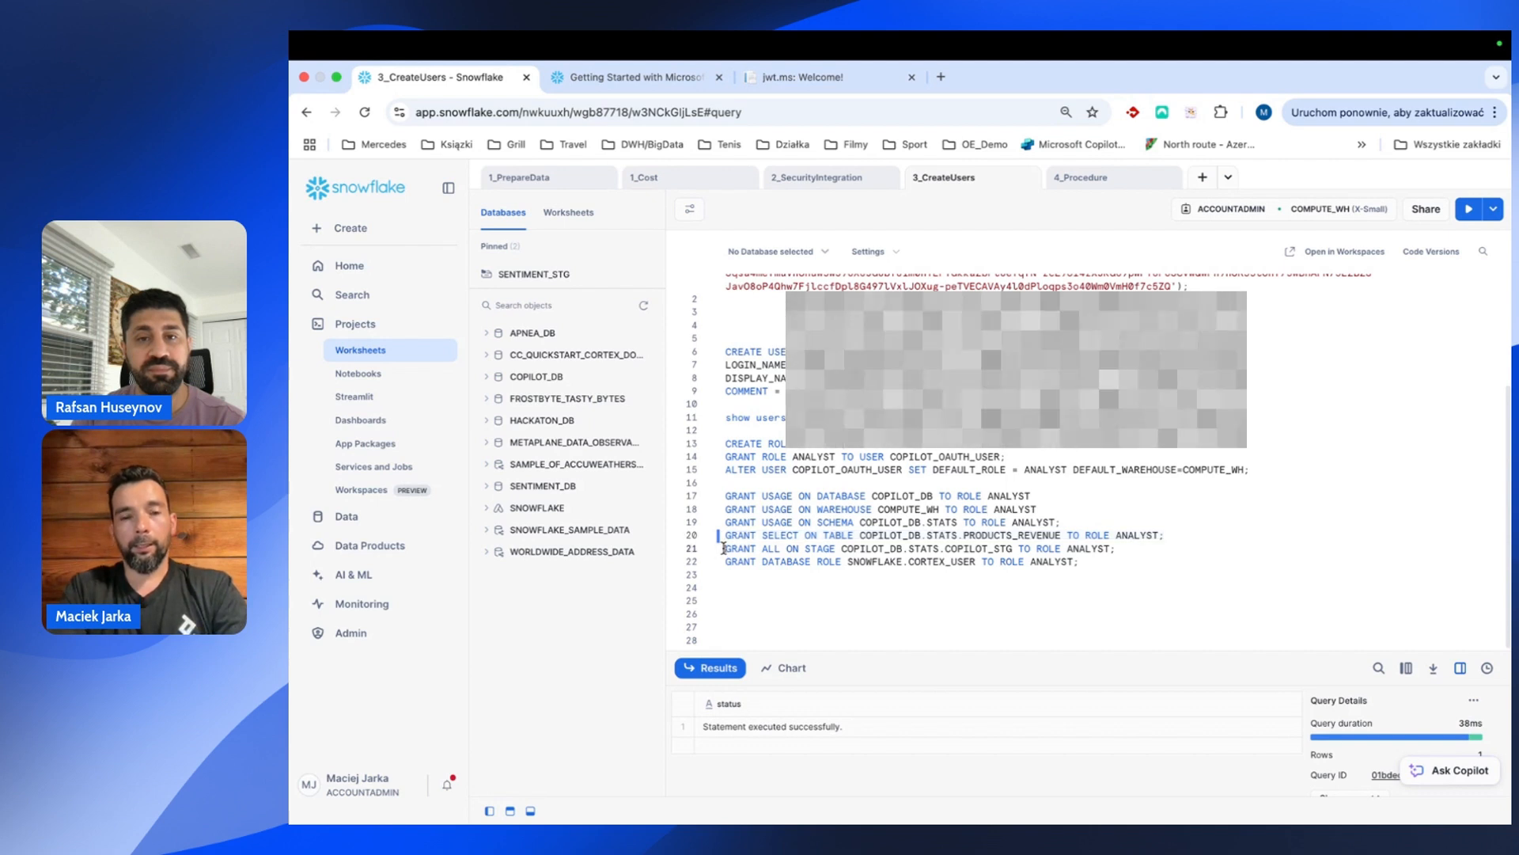
Grant ANALYST all privileges on the COPILOT_STG stage.
{"action": "key", "text": "Return"}
{"action": "key", "text": "Return"}
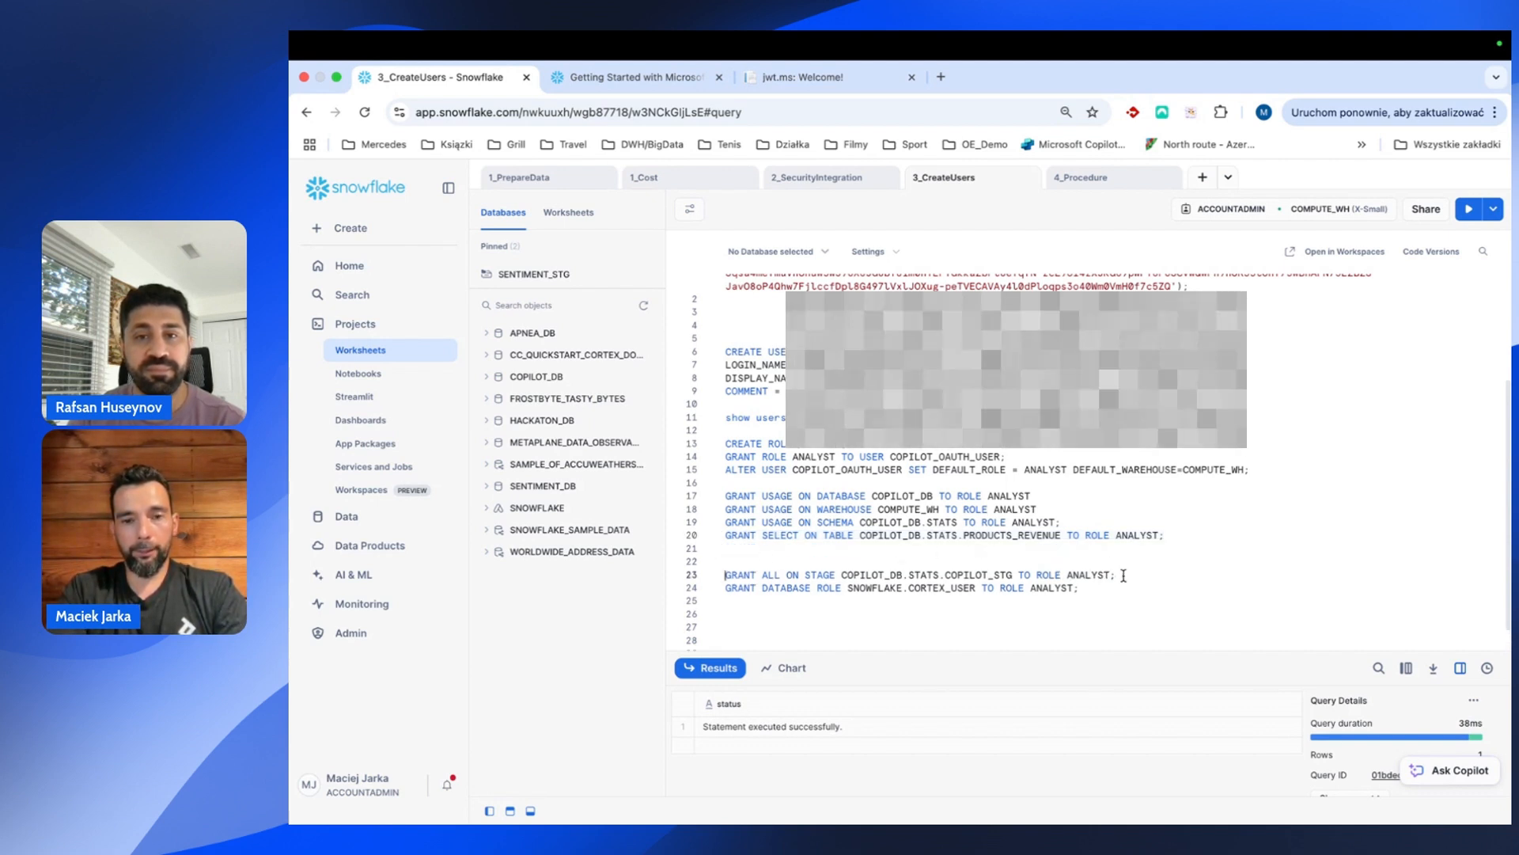
{"action": "left_click_drag", "start_coordinate": [1124, 575], "coordinate": [722, 571]}
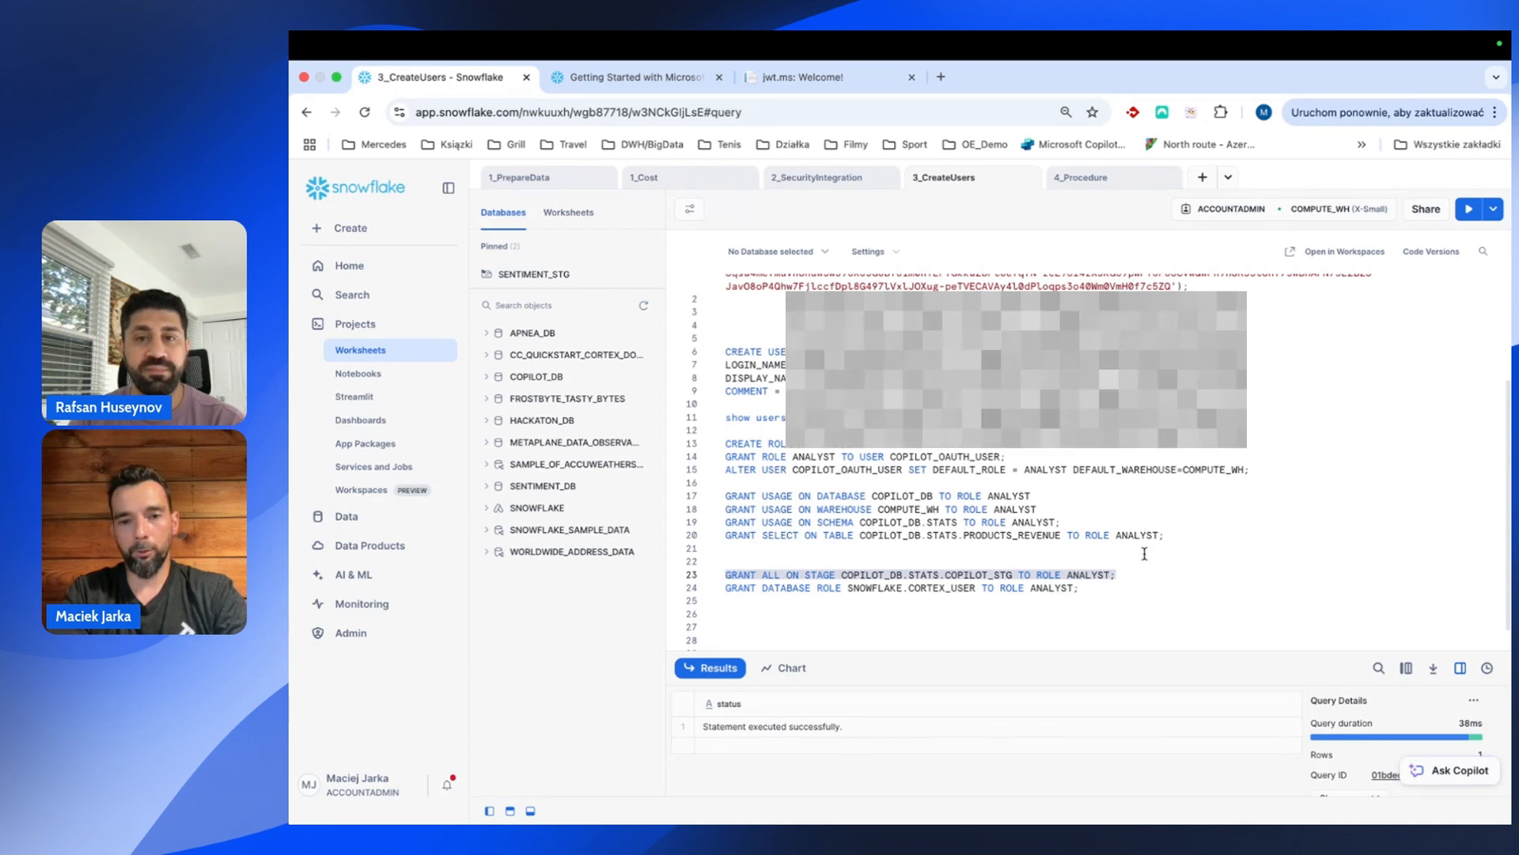
{"action": "key", "text": "super+Return"}
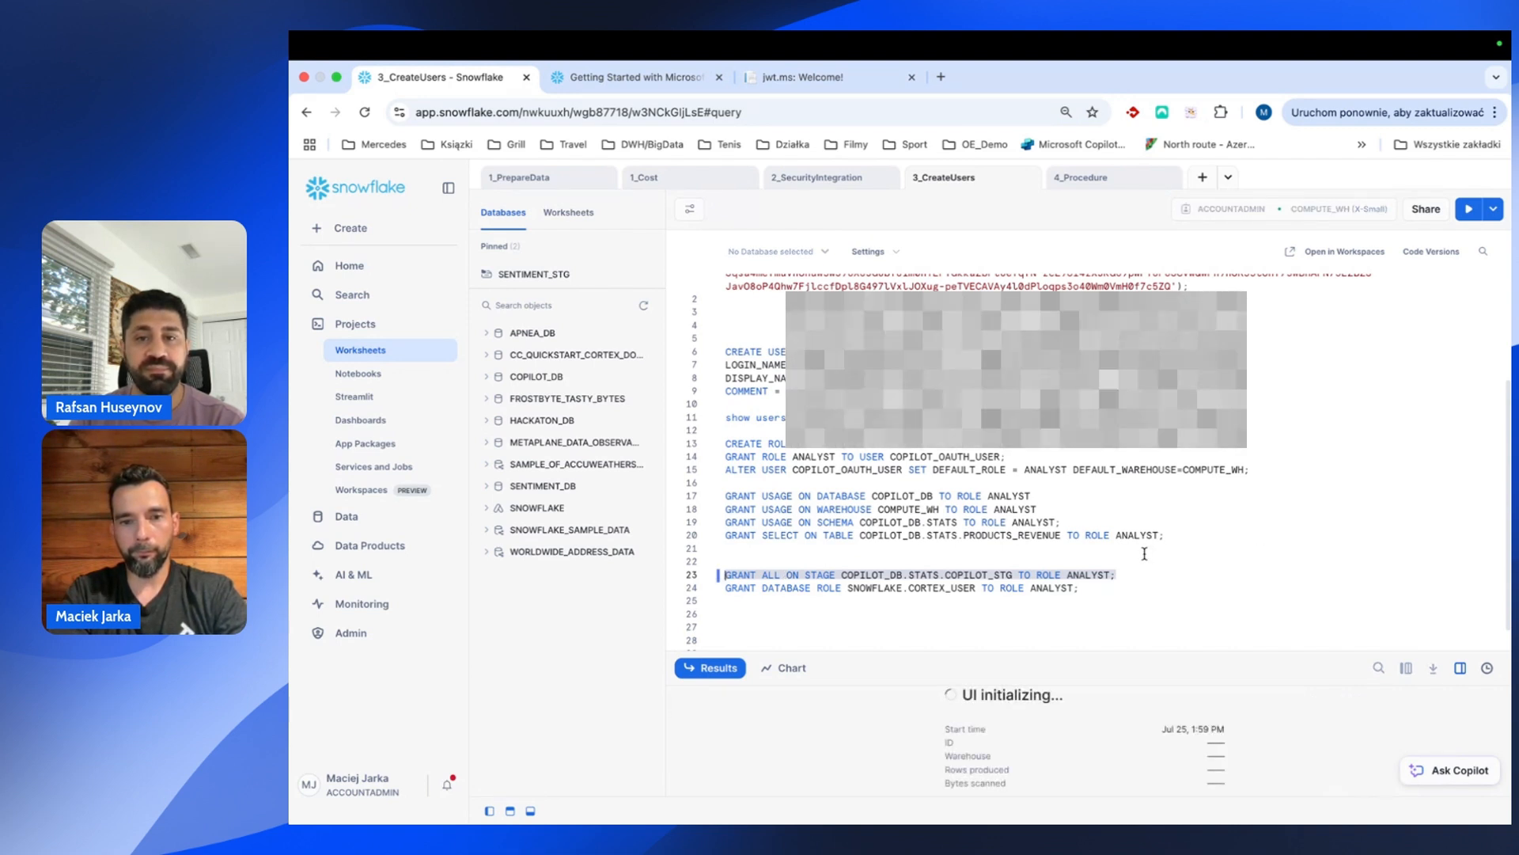
{"action": "left_click", "coordinate": [727, 574]}
{"action": "key", "text": "BackSpace"}
{"action": "key", "text": "BackSpace"}
Grant the SNOWFLAKE.CORTEX_USER database role to ANALYST and remove the extra blank lines.
{"action": "left_click", "coordinate": [1172, 547]}
{"action": "key", "text": "Return"}
{"action": "key", "text": "Return"}
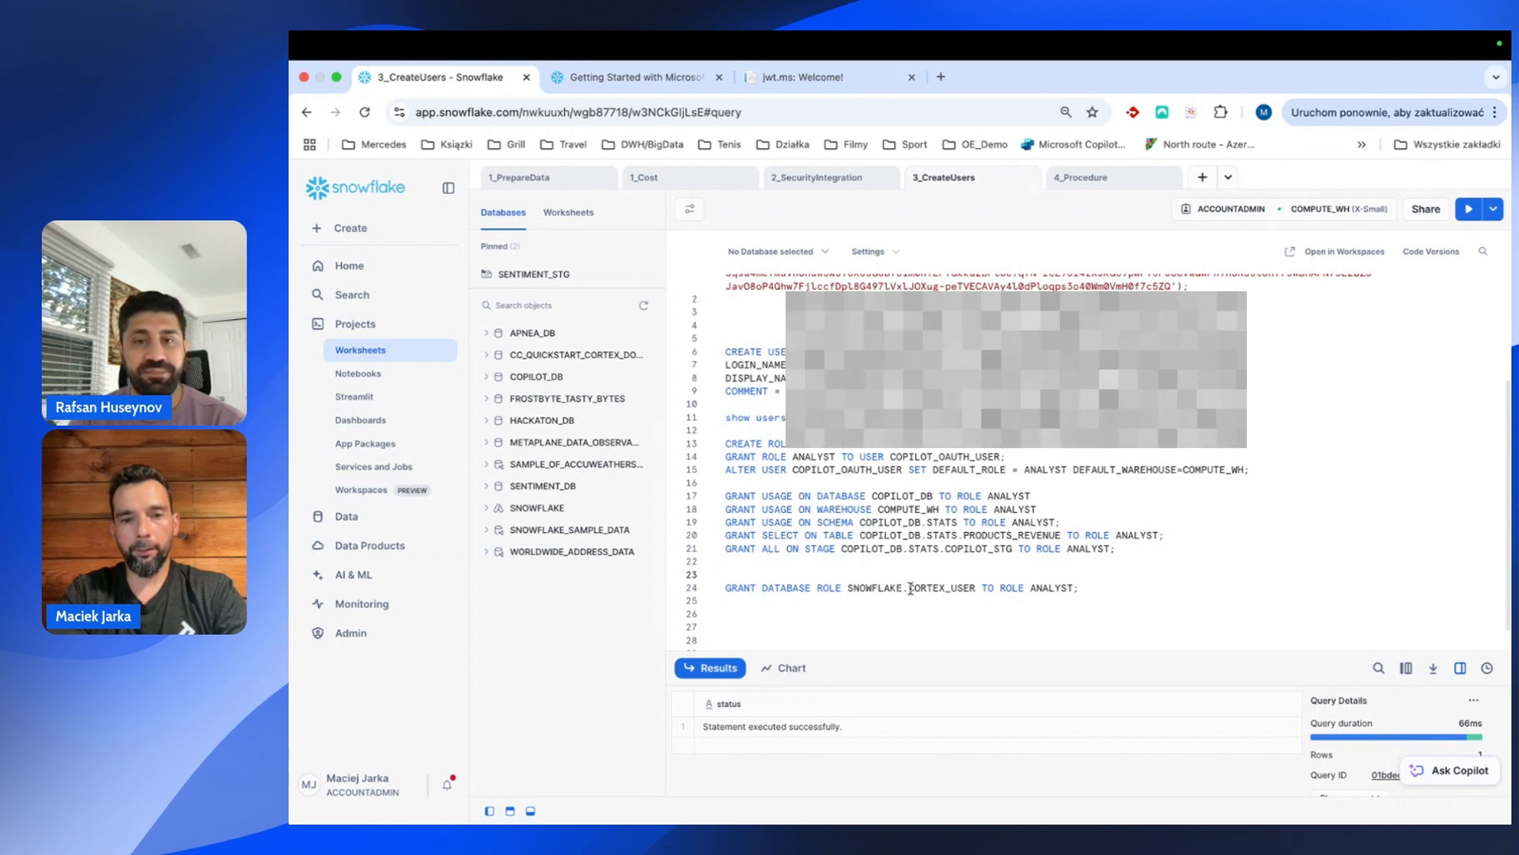
{"action": "left_click_drag", "start_coordinate": [977, 590], "coordinate": [849, 590]}
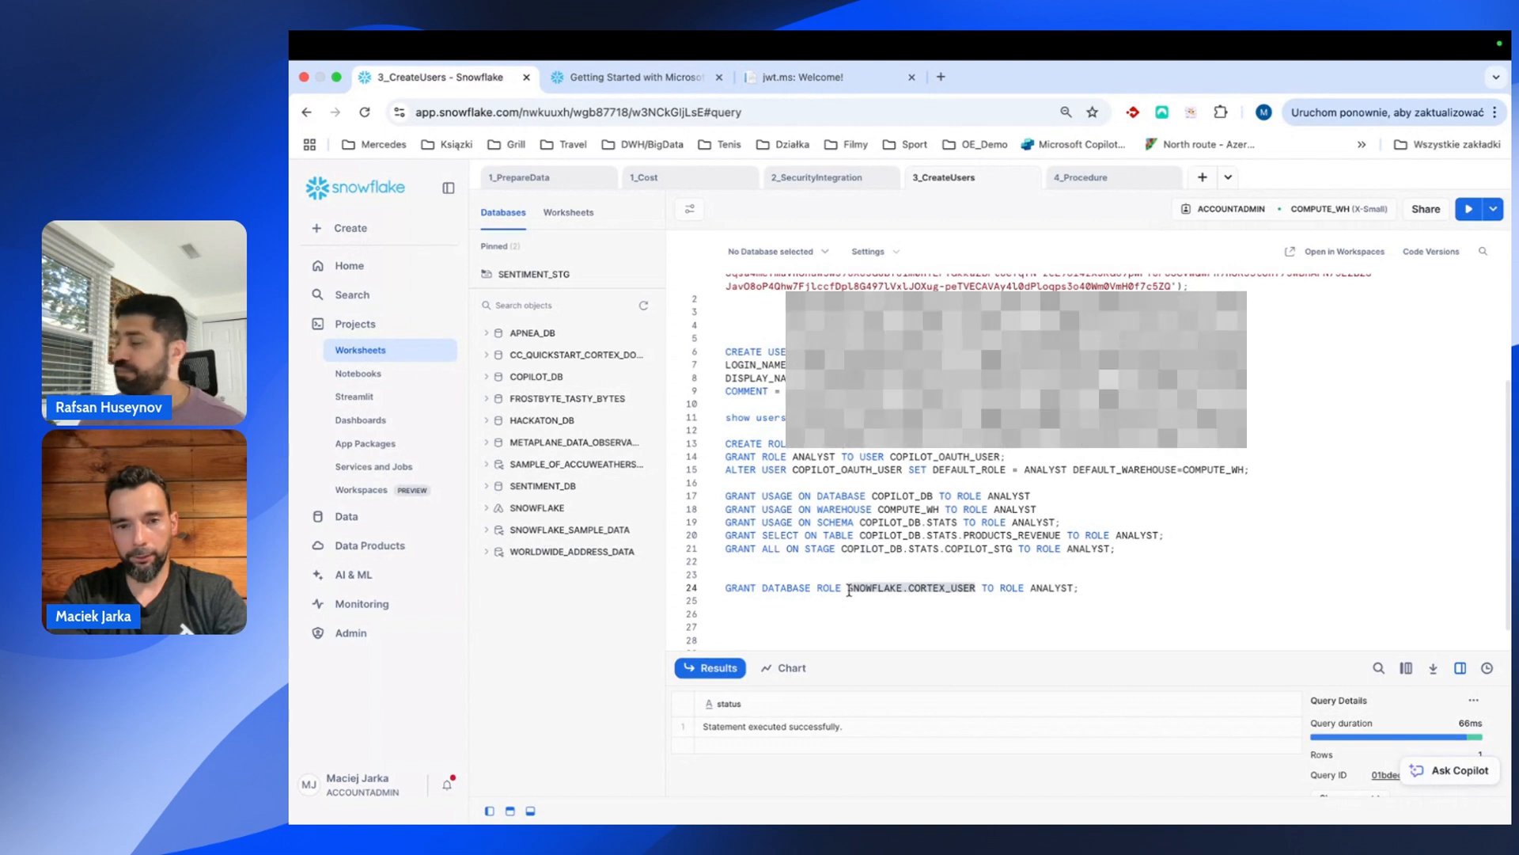
{"action": "left_click_drag", "start_coordinate": [1109, 589], "coordinate": [704, 599]}
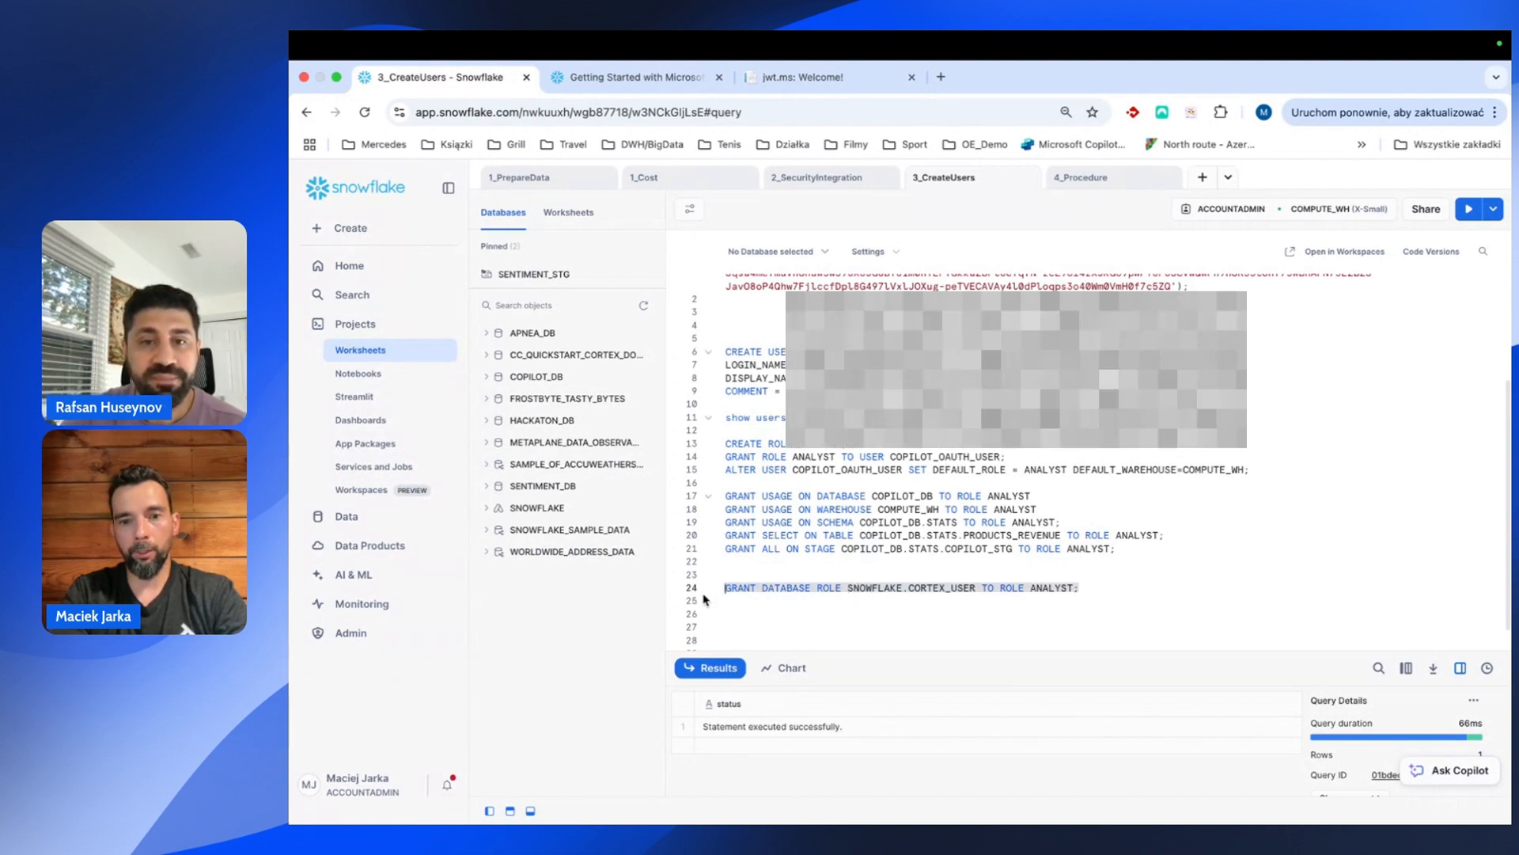
{"action": "key", "text": "super+Return"}
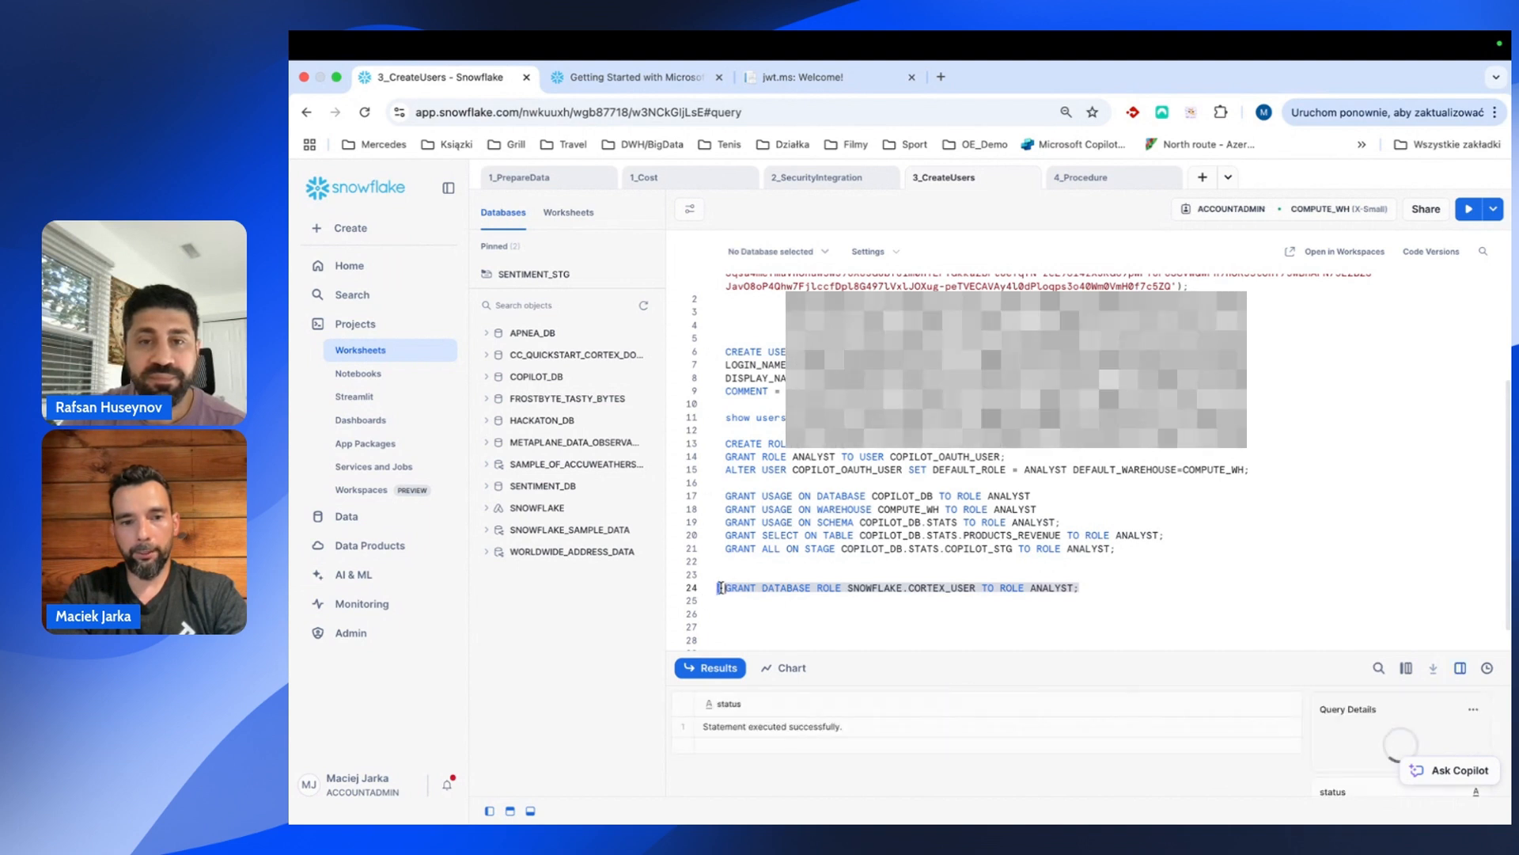
{"action": "left_click", "coordinate": [723, 587]}
{"action": "key", "text": "BackSpace"}
{"action": "key", "text": "BackSpace"}
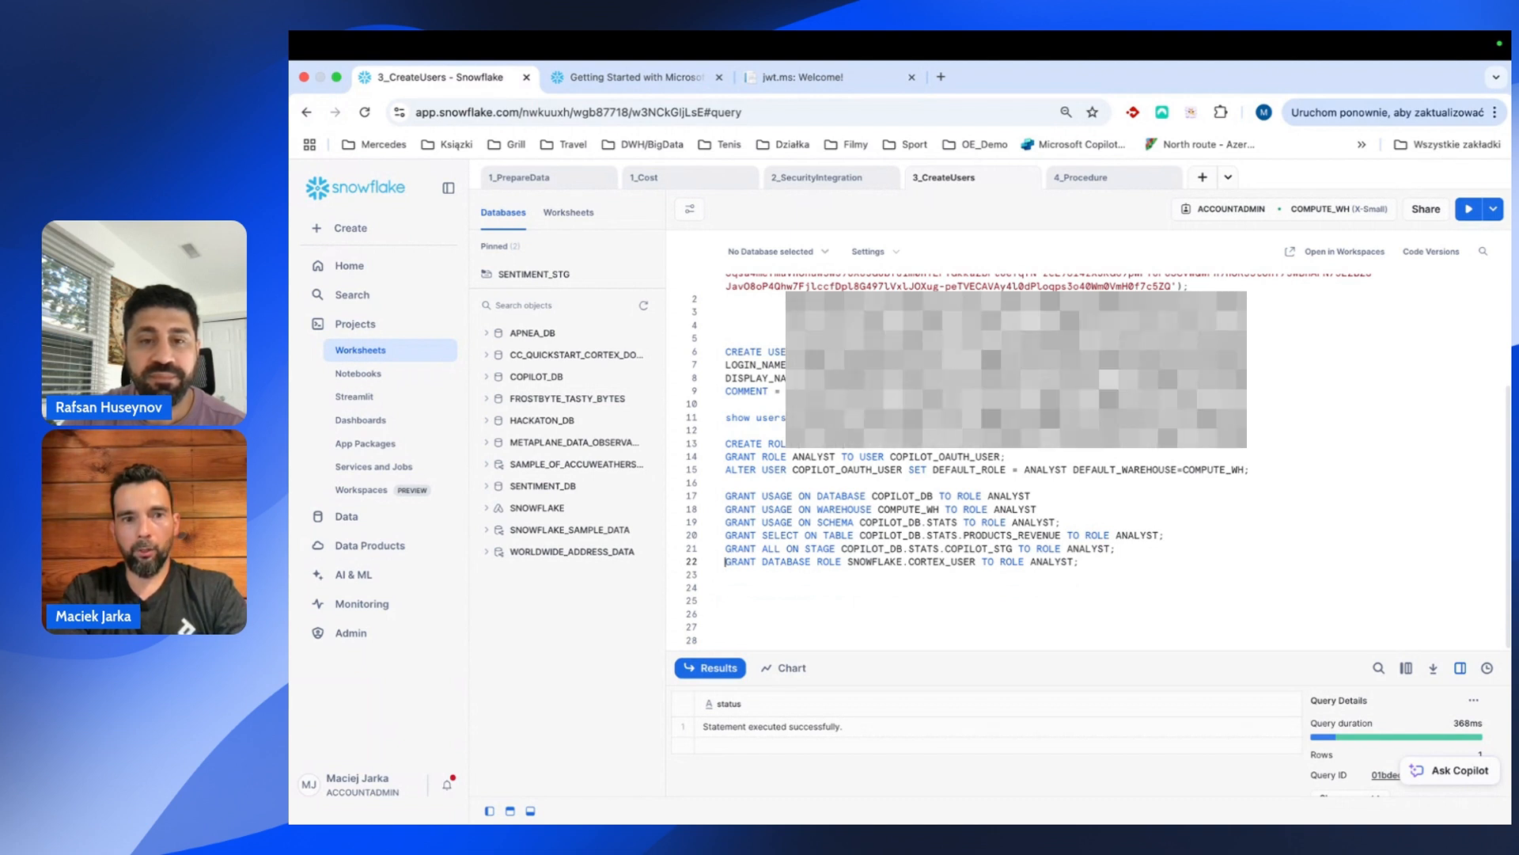
{"action": "left_click", "coordinate": [842, 581]}
{"action": "left_click", "coordinate": [1102, 564]}
{"action": "key", "text": "Return"}
{"action": "key", "text": "Return"}
{"action": "type", "text": "list"}
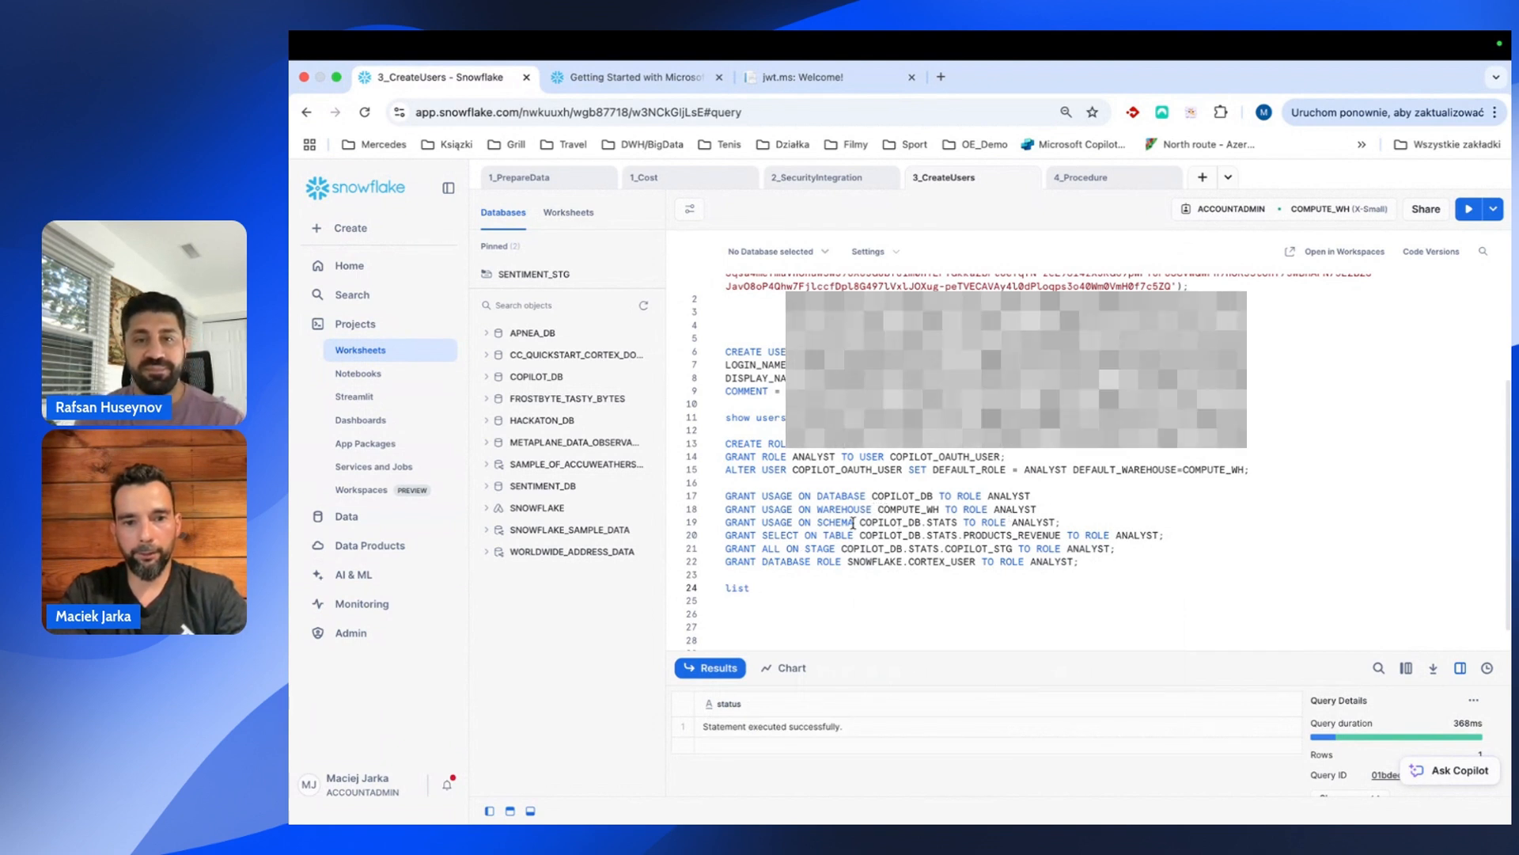
{"action": "left_click_drag", "start_coordinate": [842, 549], "coordinate": [1013, 554]}
{"action": "key", "text": "ctrl+c"}
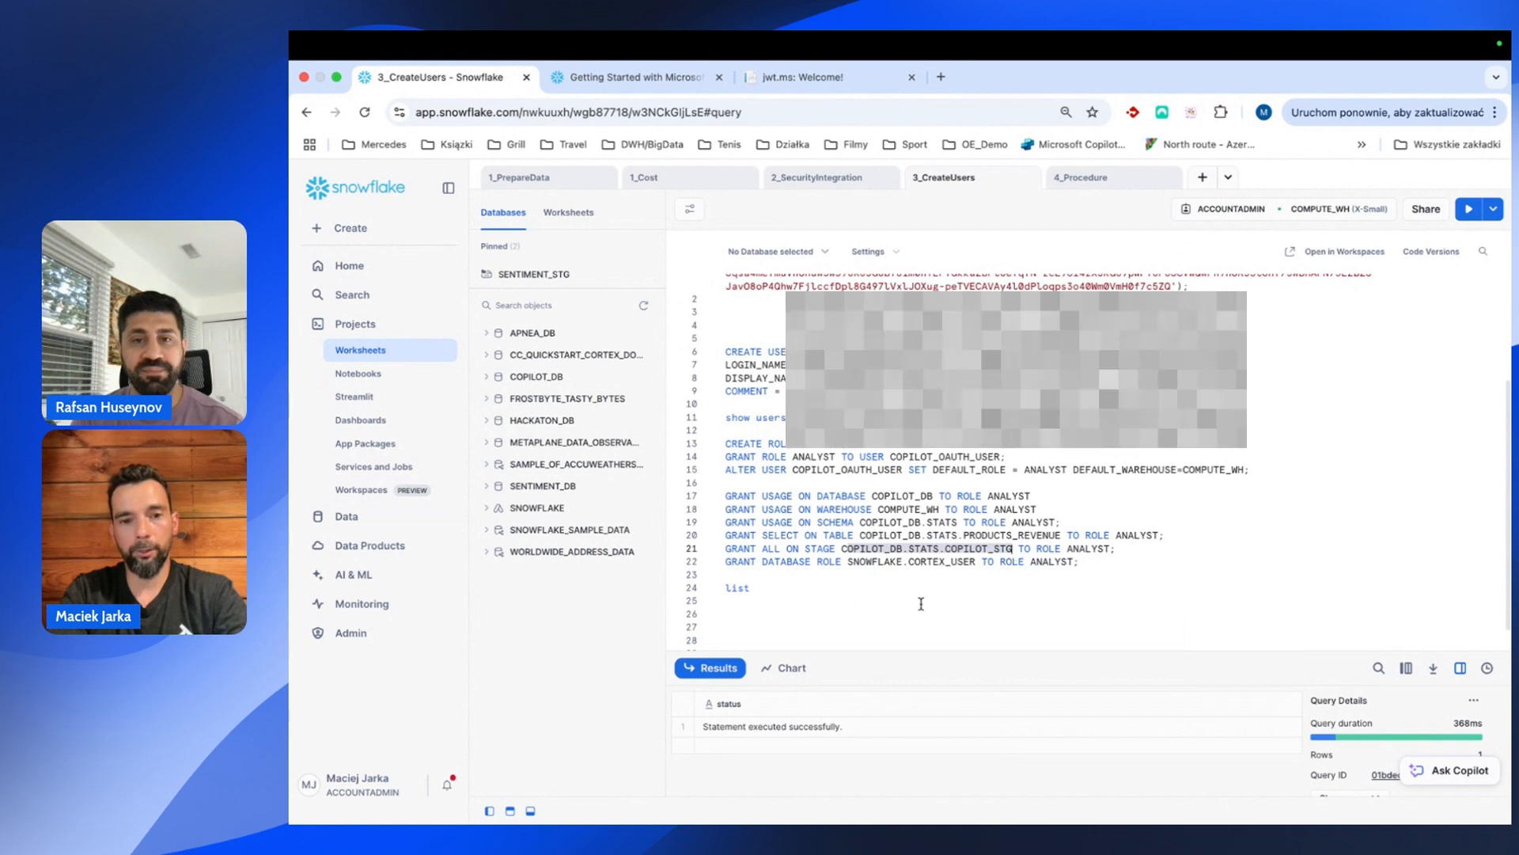
{"action": "left_click", "coordinate": [783, 586]}
{"action": "key", "text": "ctrl+v"}
{"action": "left_click", "coordinate": [767, 588]}
{"action": "type", "text": "@"}
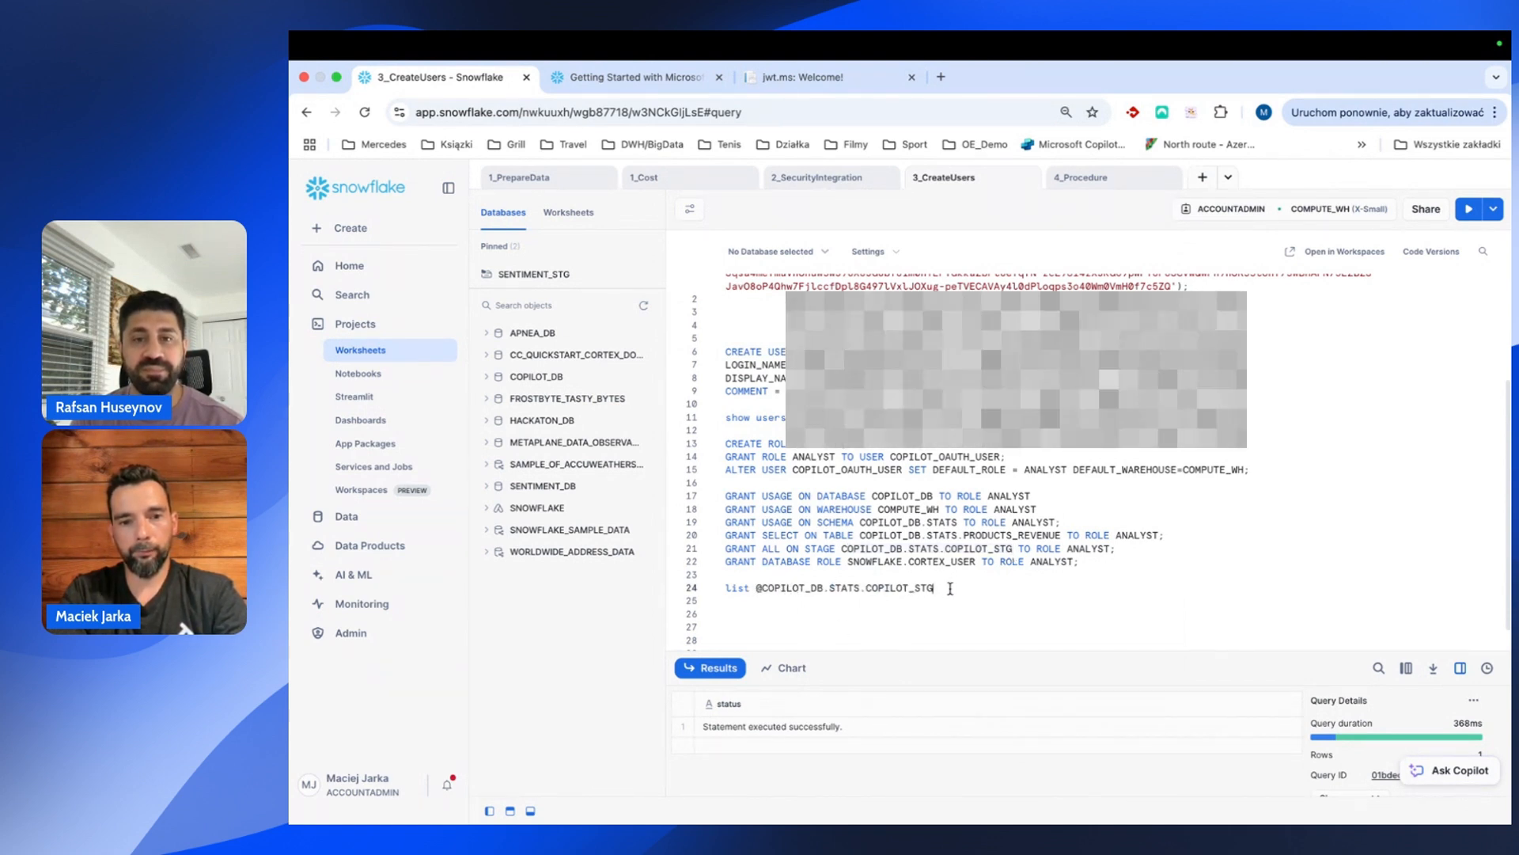
{"action": "key", "text": "ctrl+Return"}
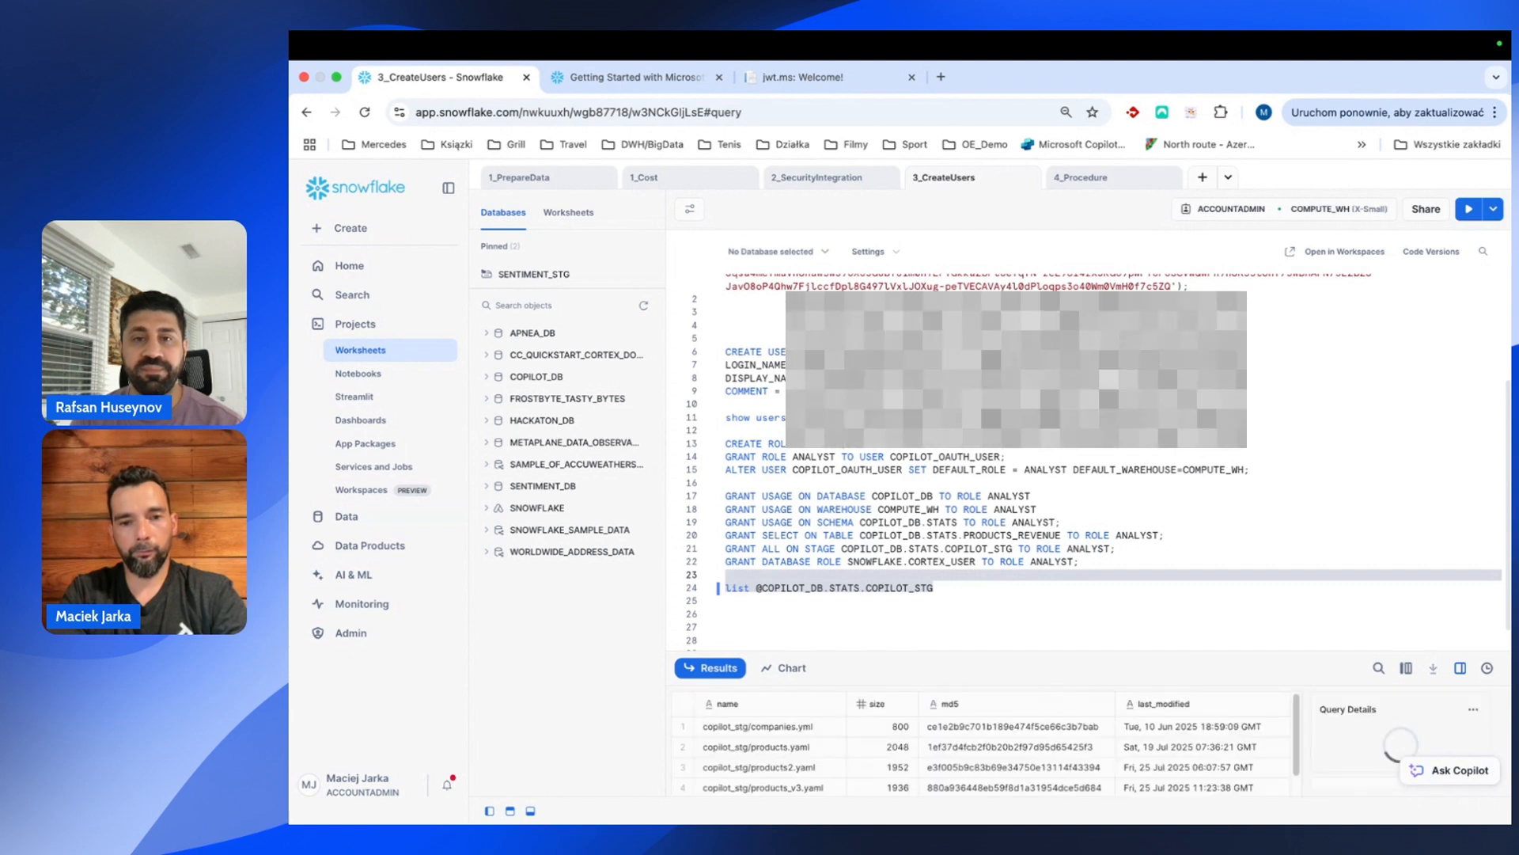
Review the staged files, including products_v3.yaml, then move to the 4_Procedure worksheet.
{"action": "left_click_drag", "start_coordinate": [948, 667], "coordinate": [931, 515]}
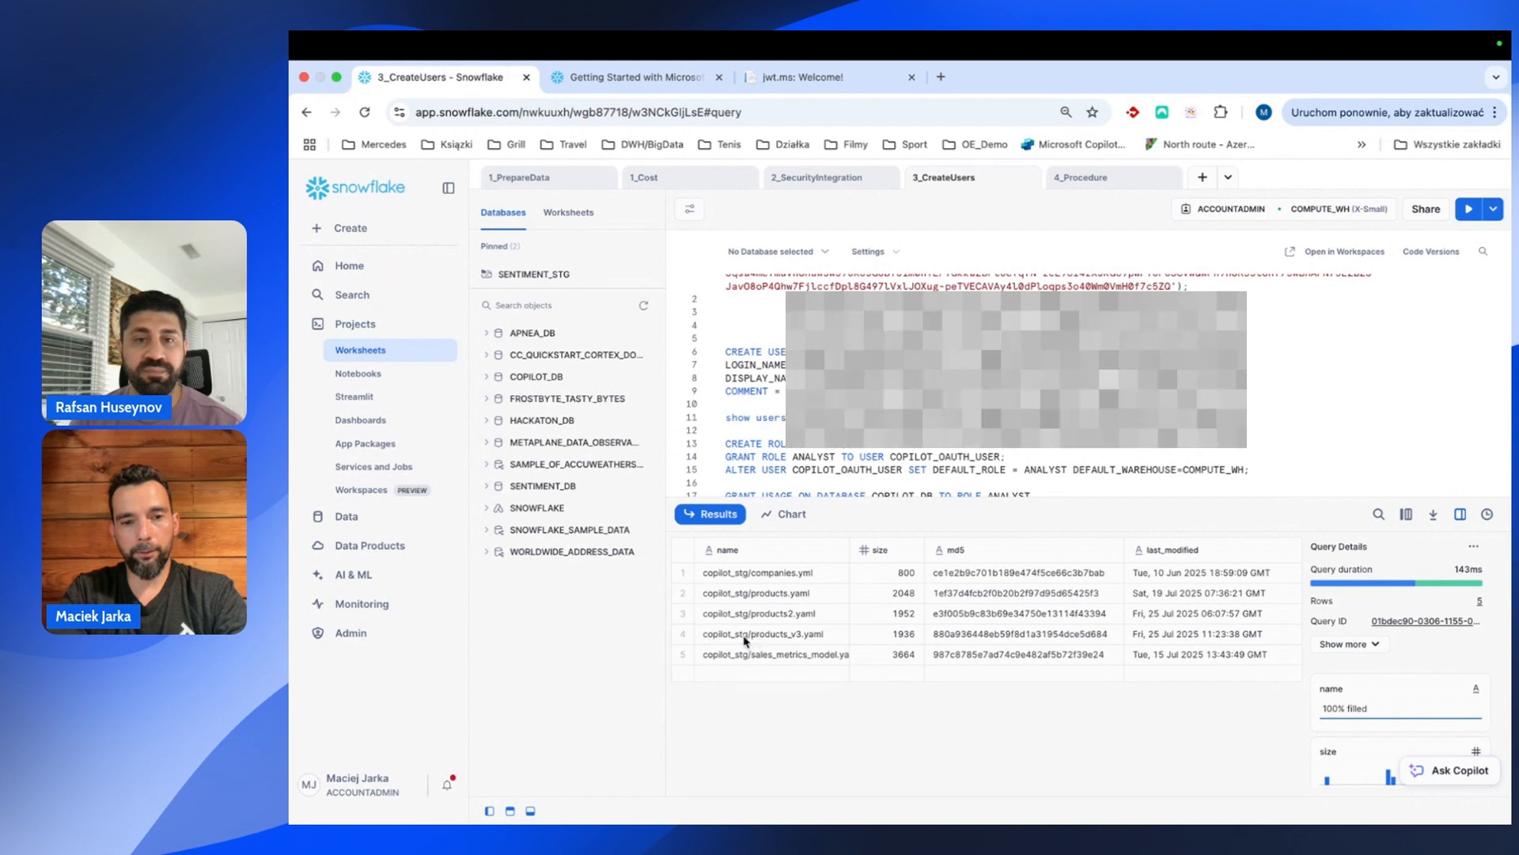
{"action": "left_click", "coordinate": [786, 637]}
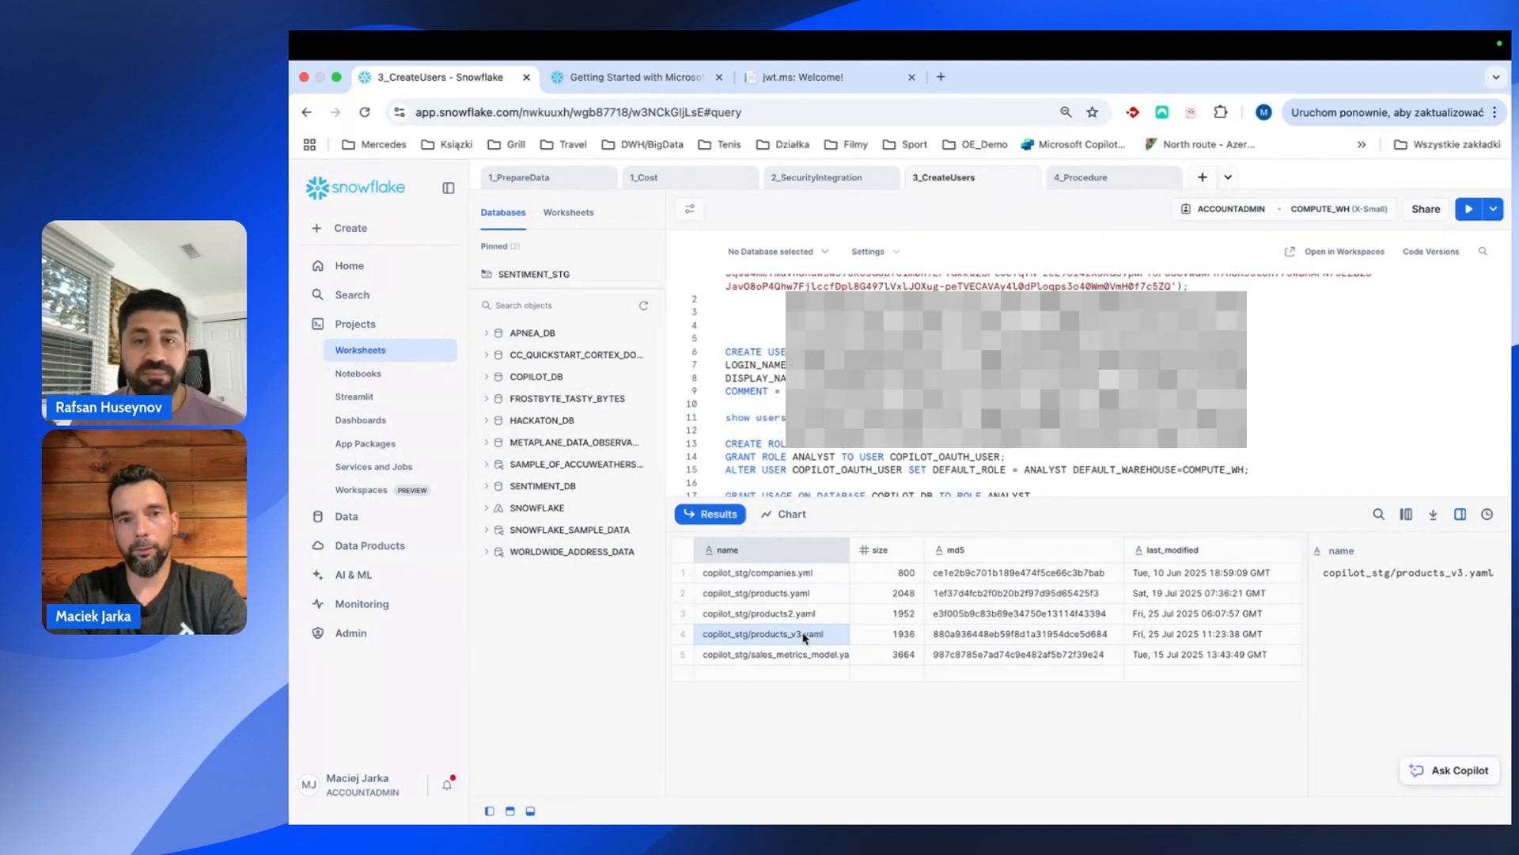
{"action": "scroll", "coordinate": [949, 380], "scroll_direction": "down", "scroll_amount": 5}
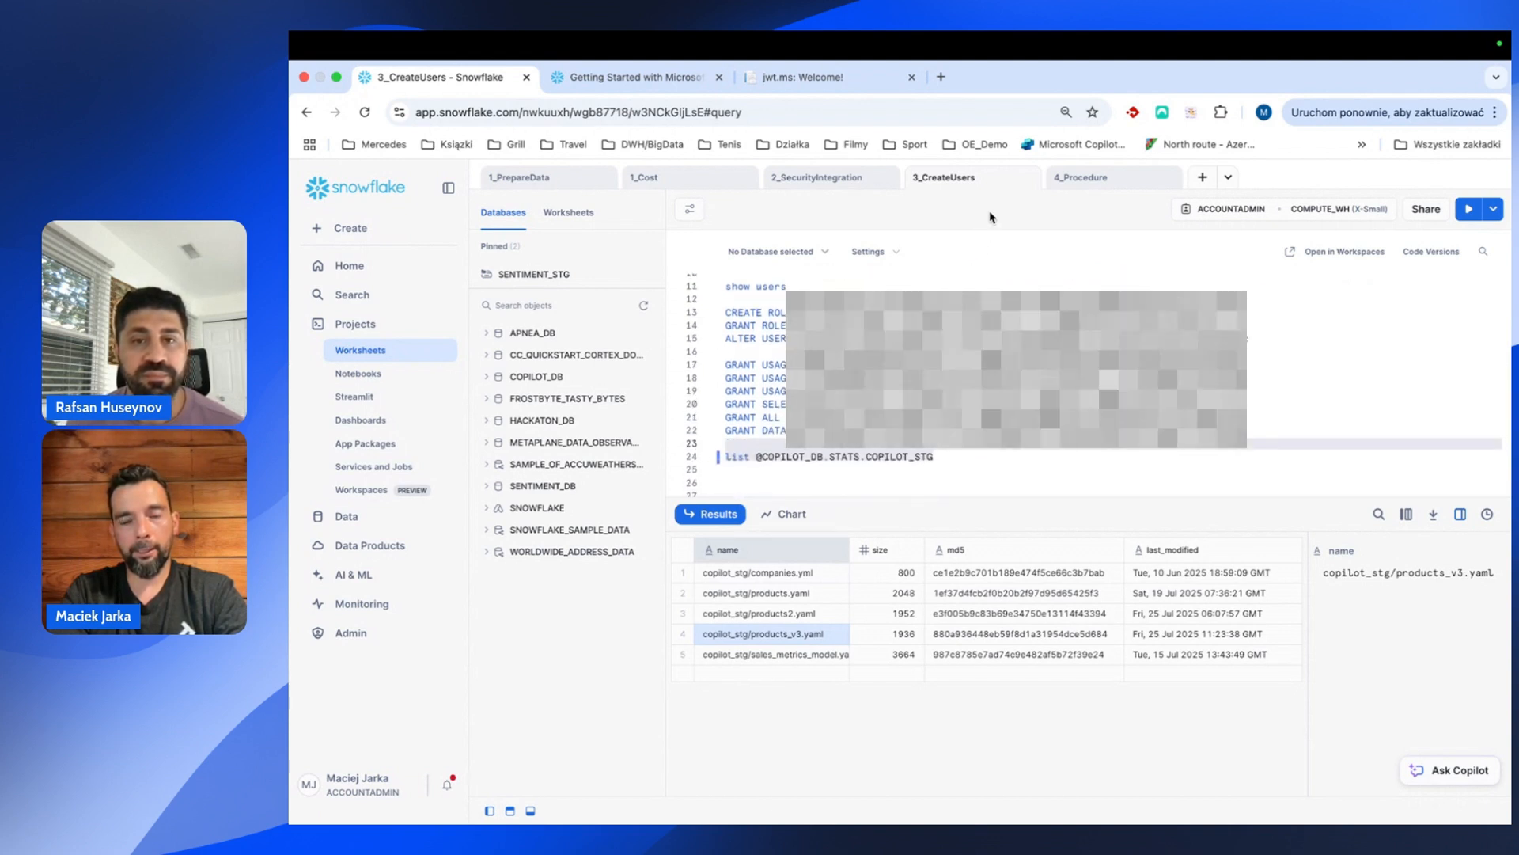
{"action": "left_click", "coordinate": [1083, 184]}
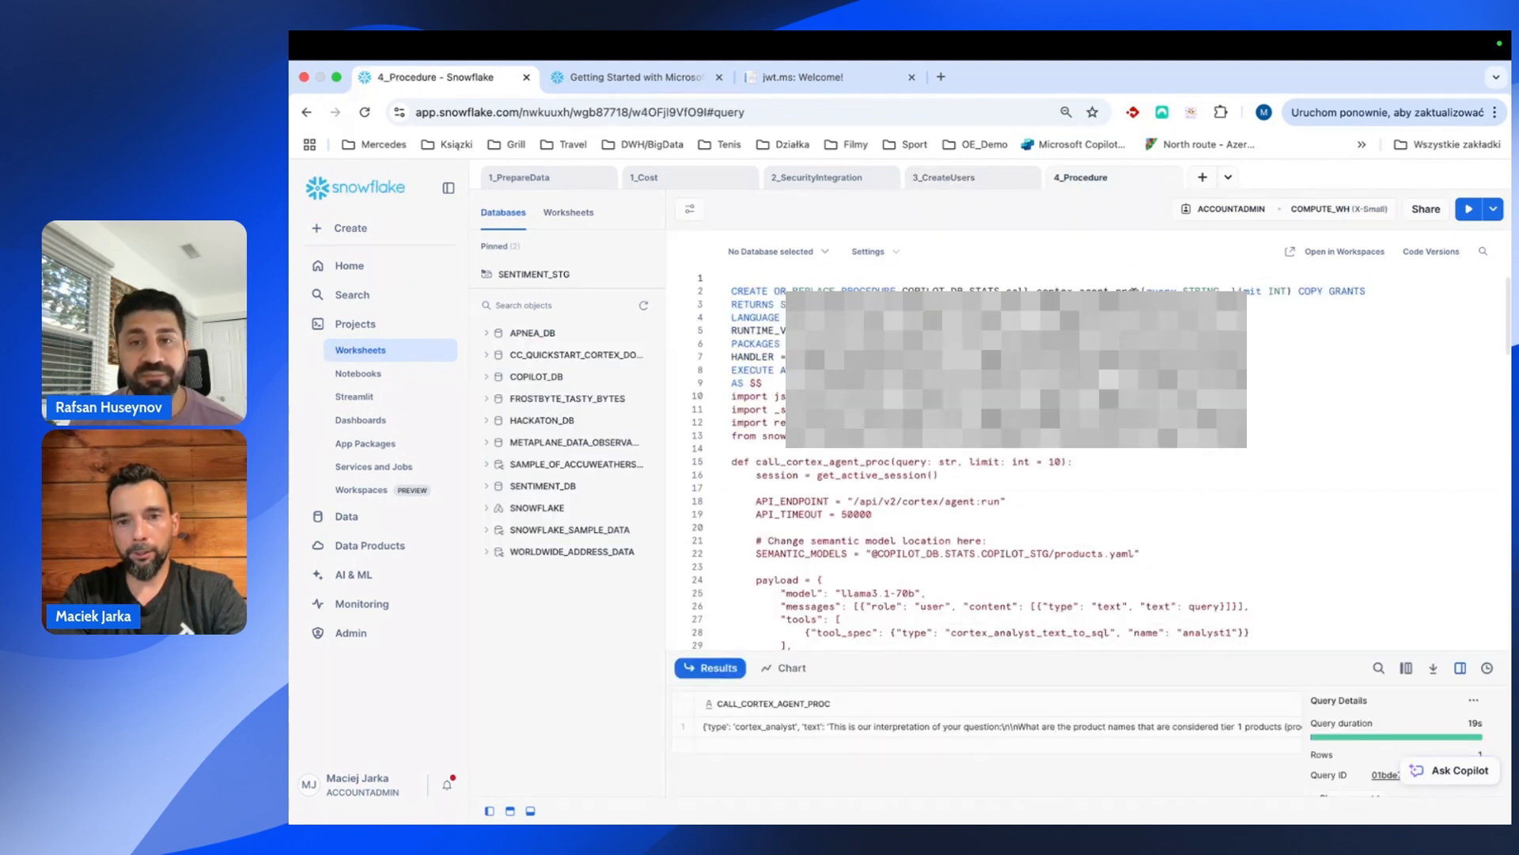
{"action": "left_click", "coordinate": [1140, 291]}
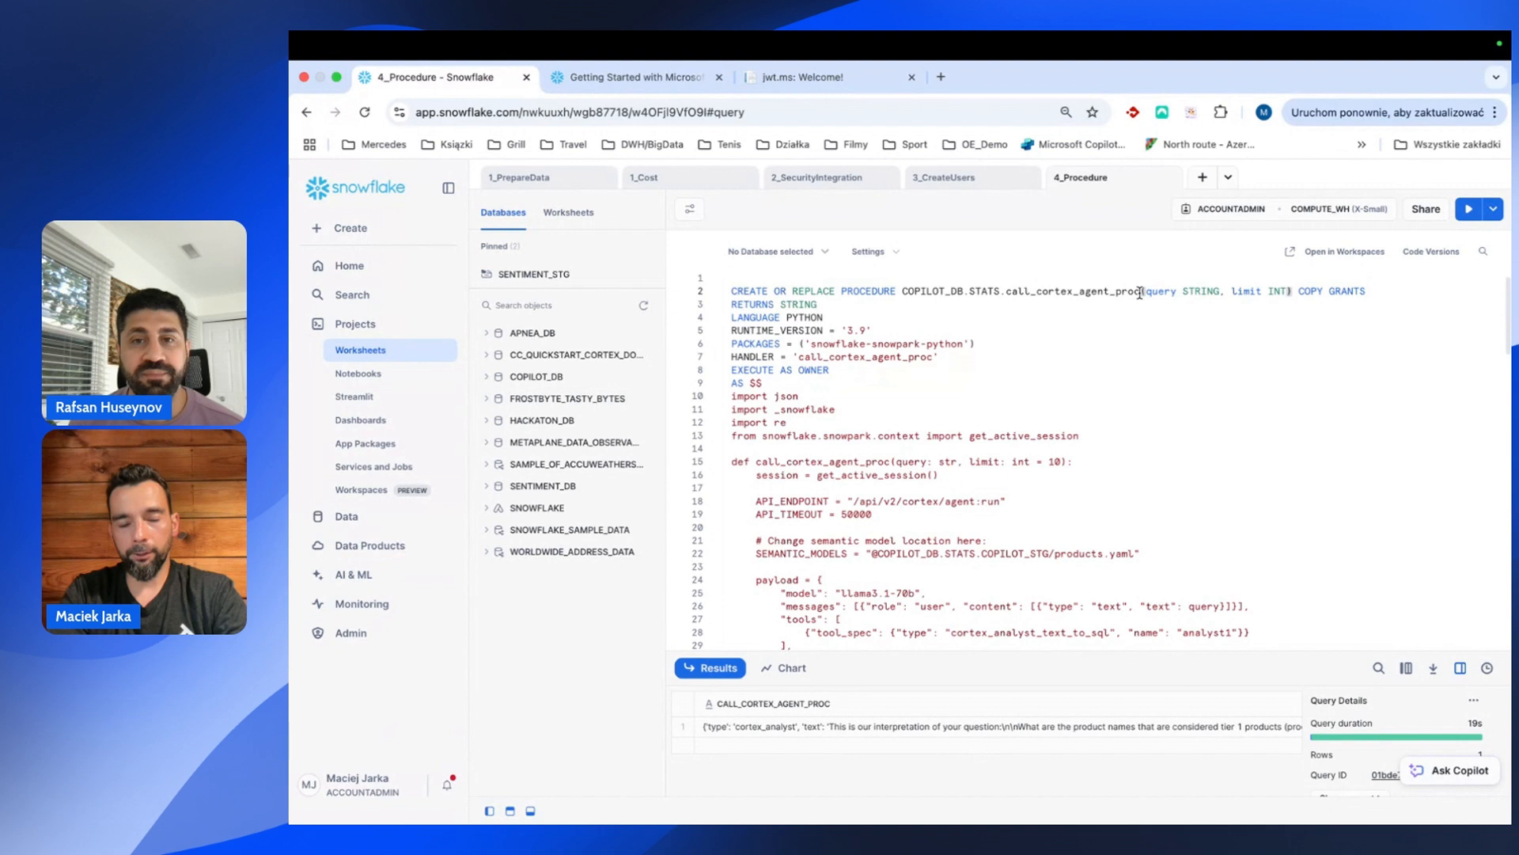
{"action": "type", "text": "3"}
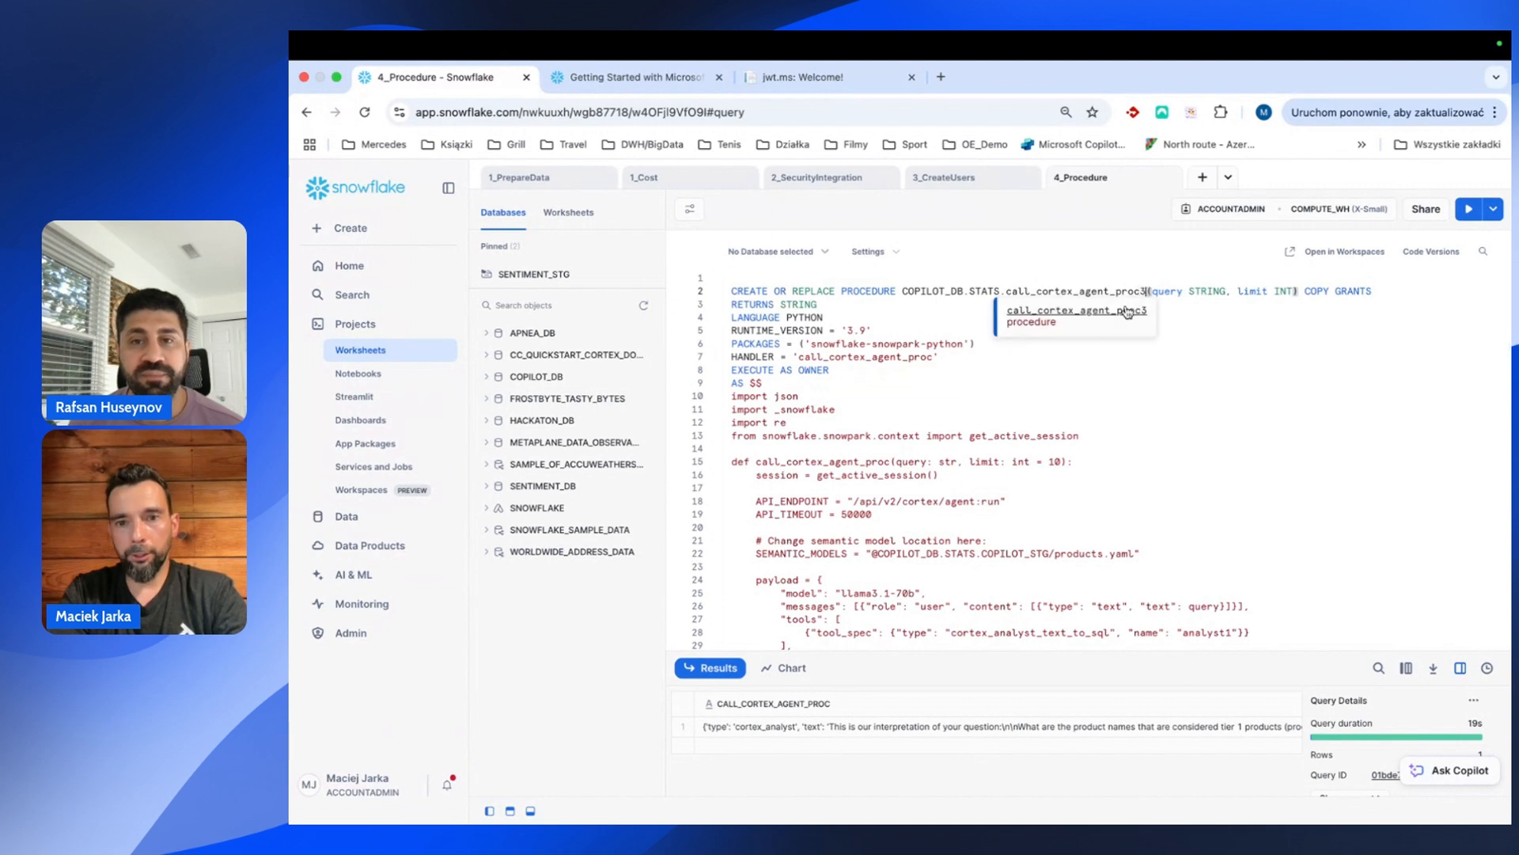
{"action": "scroll", "coordinate": [934, 340], "scroll_direction": "down", "scroll_amount": 2}
{"action": "scroll", "coordinate": [934, 340], "scroll_direction": "down", "scroll_amount": 1}
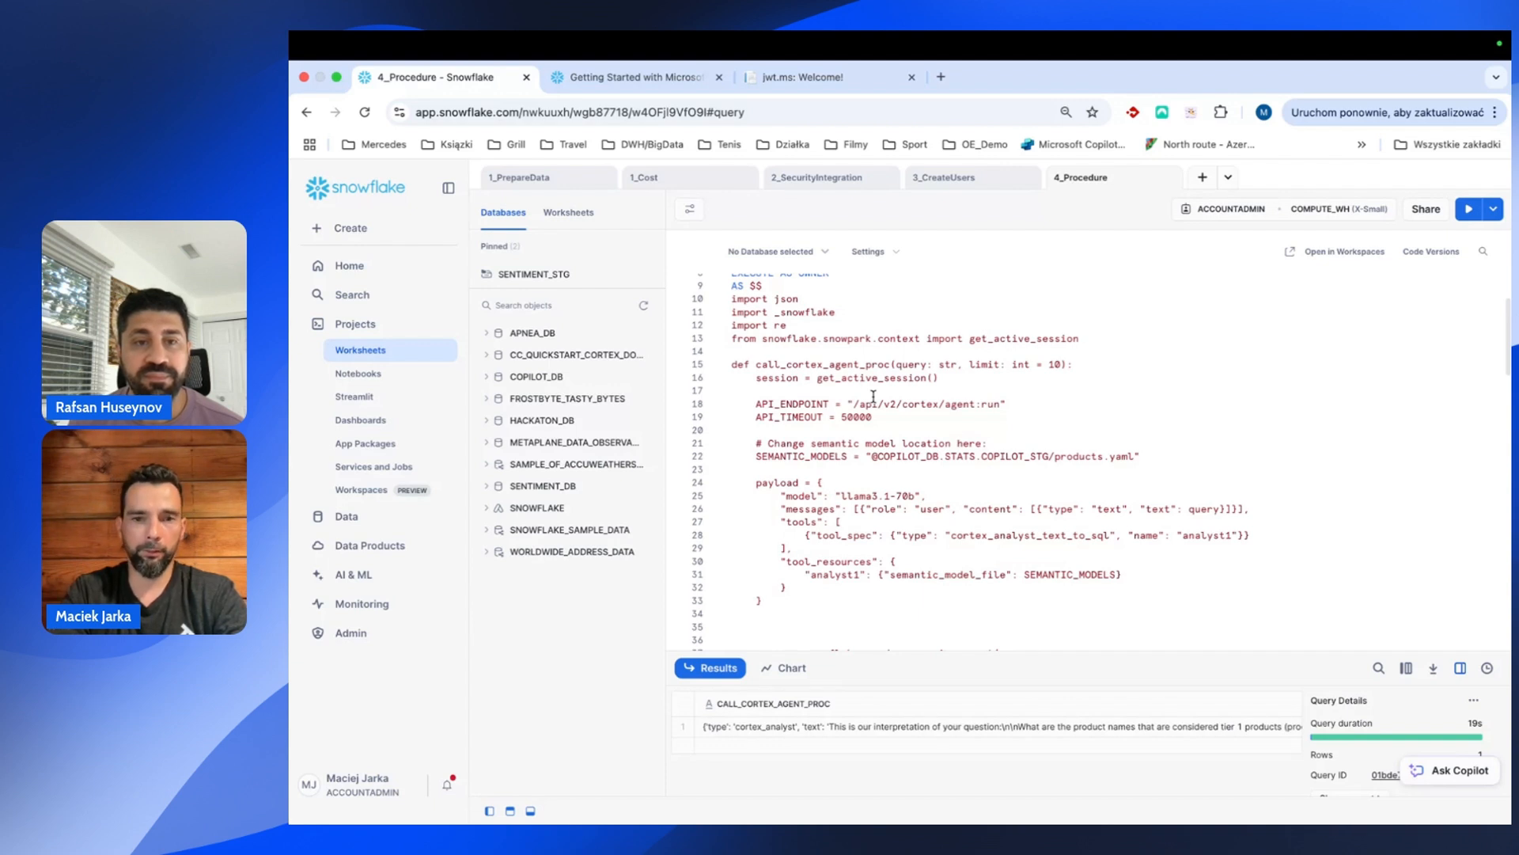
{"action": "scroll", "coordinate": [874, 395], "scroll_direction": "down", "scroll_amount": 2}
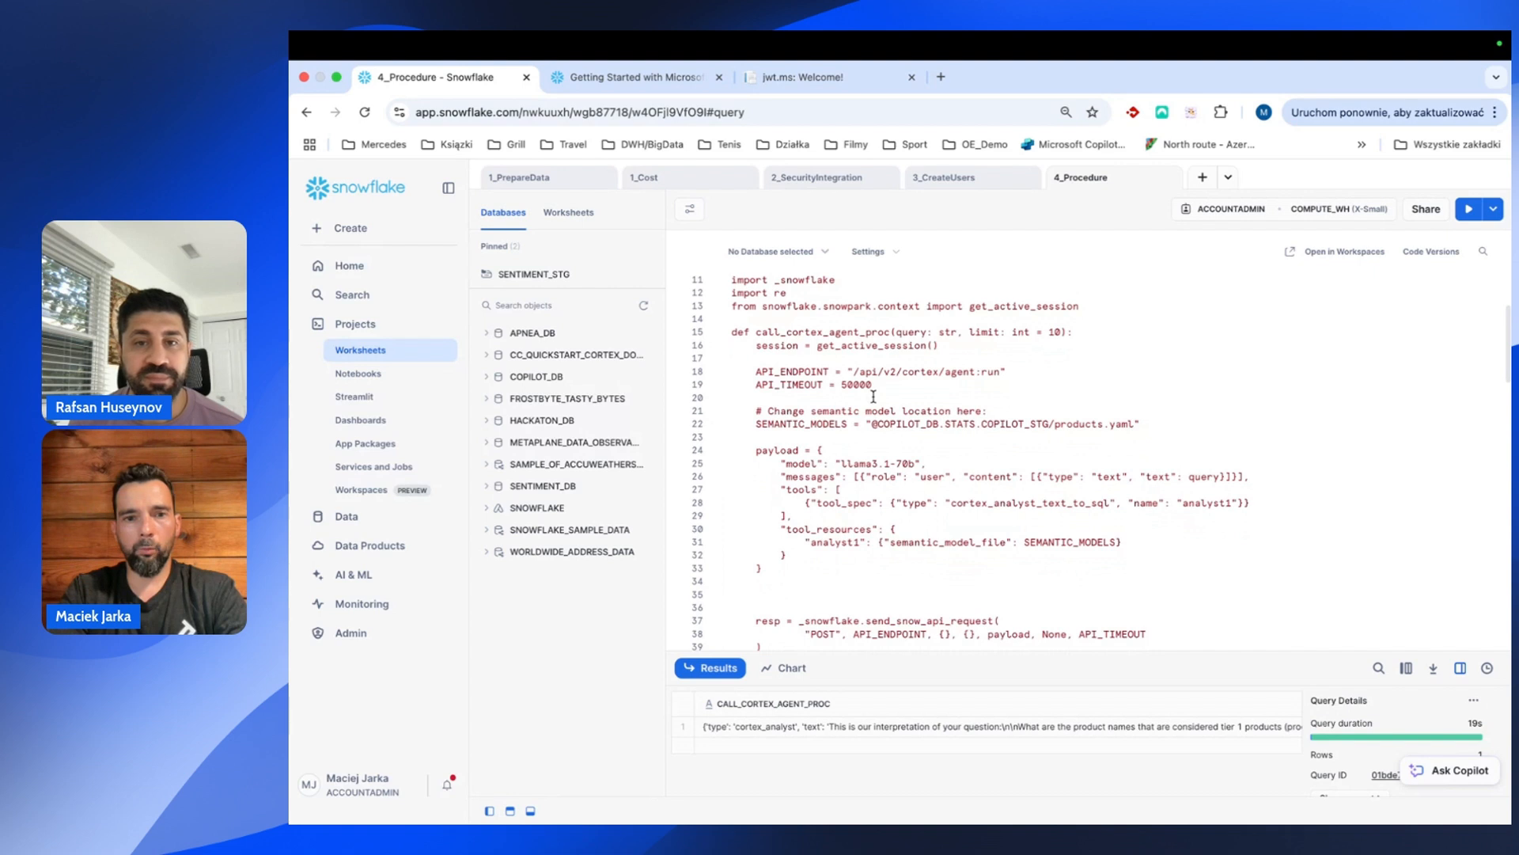
{"action": "scroll", "coordinate": [873, 396], "scroll_direction": "up", "scroll_amount": 1}
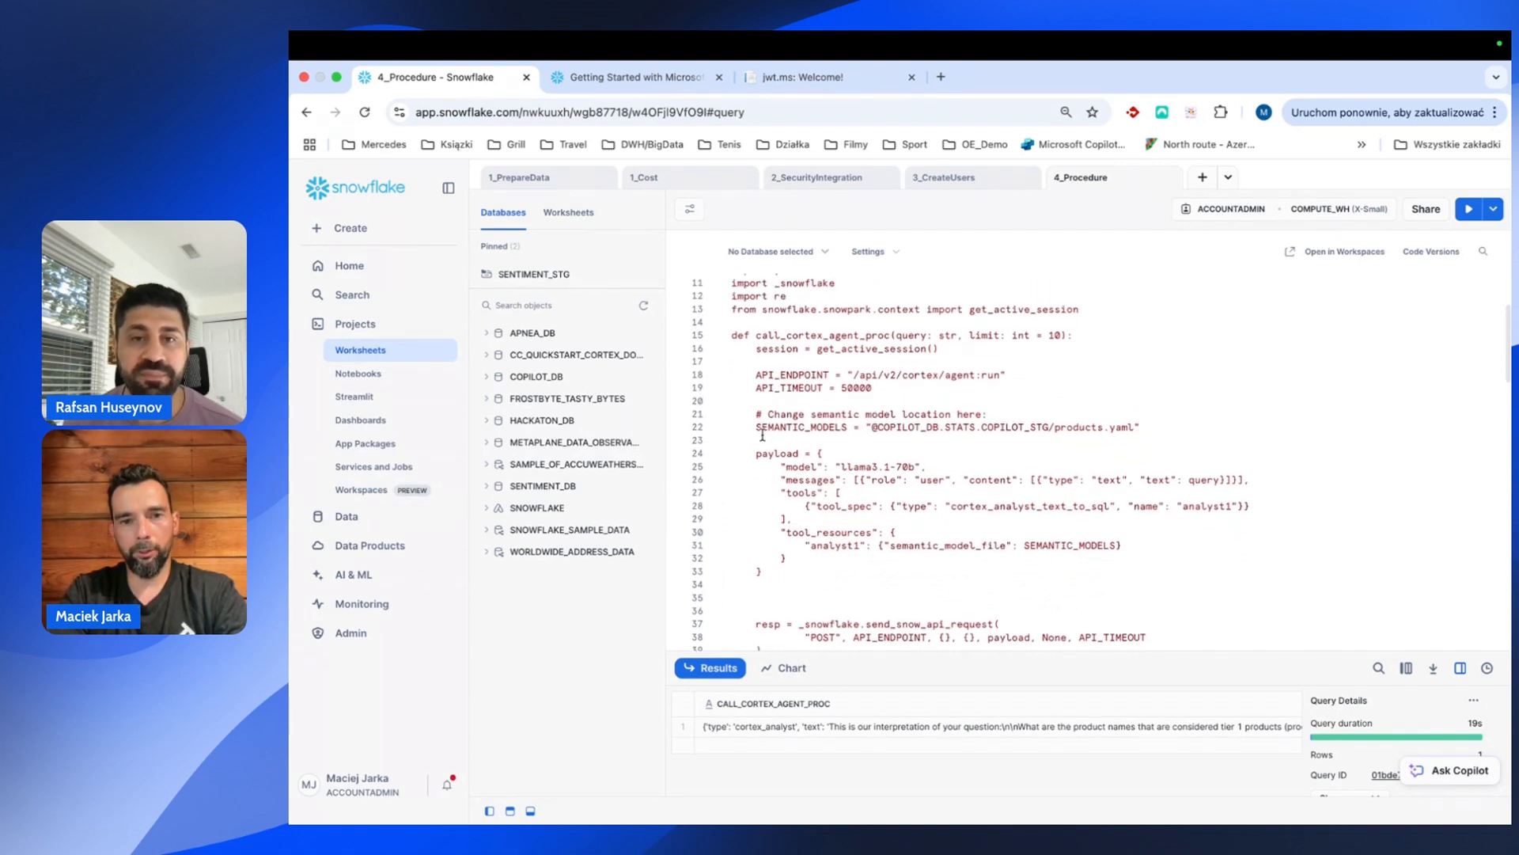
{"action": "left_click_drag", "start_coordinate": [754, 428], "coordinate": [1142, 427]}
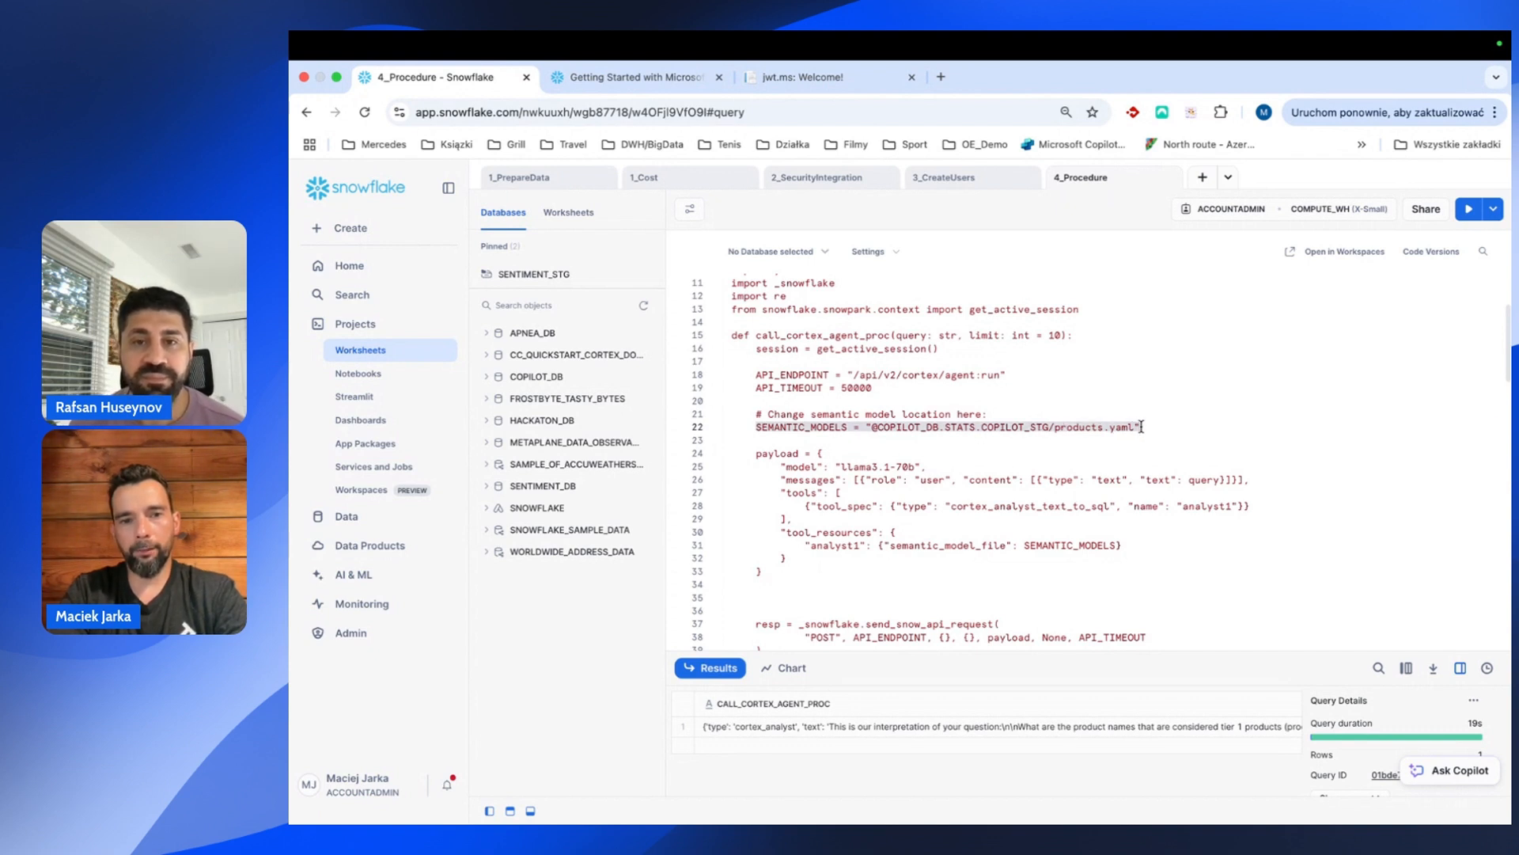
{"action": "key", "text": "Left"}
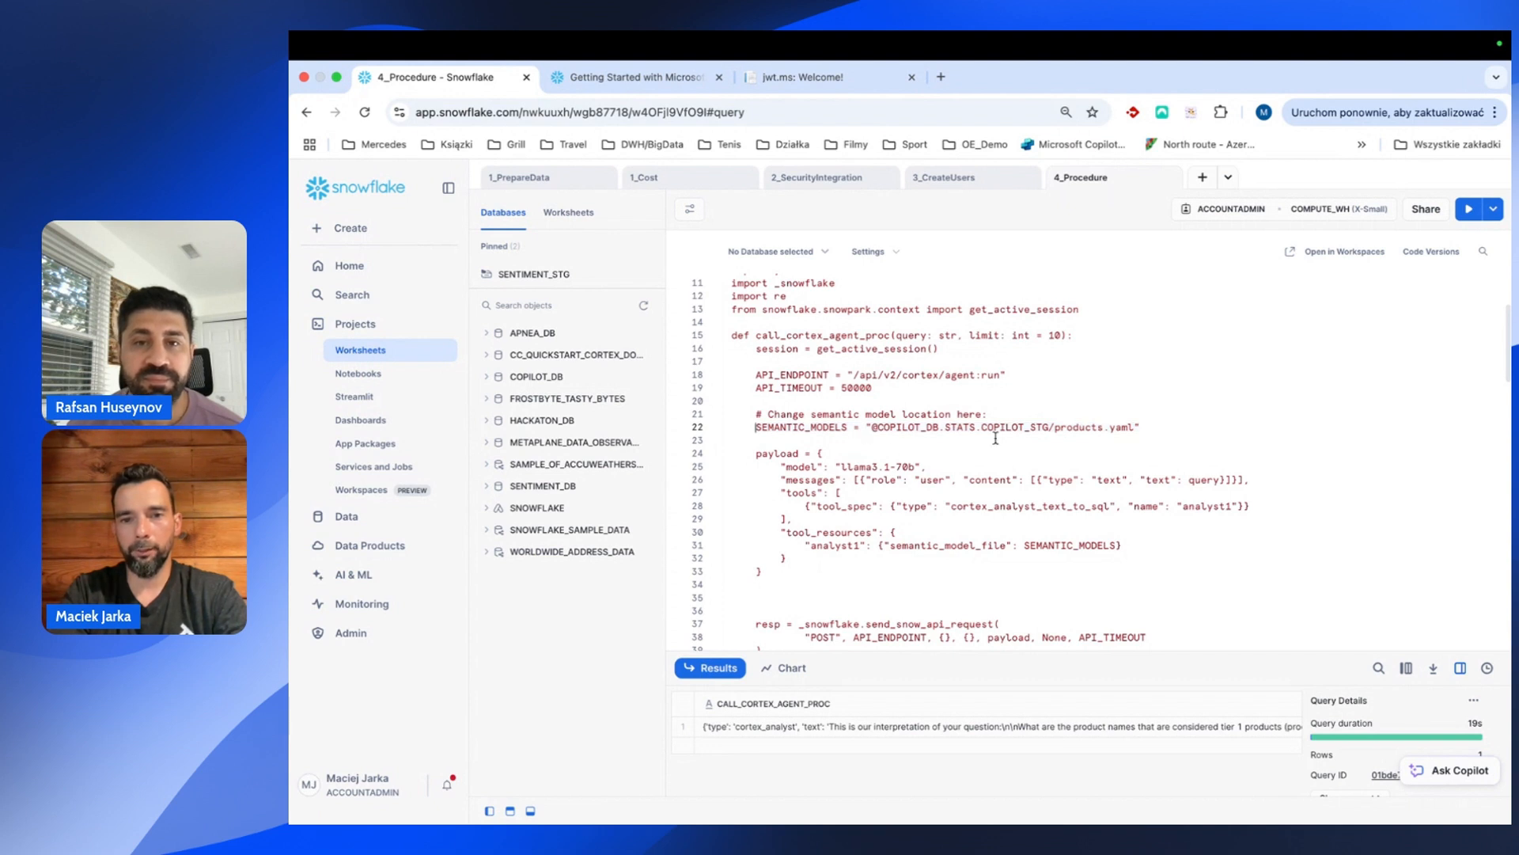
{"action": "left_click", "coordinate": [1105, 428]}
{"action": "type", "text": "_v3"}
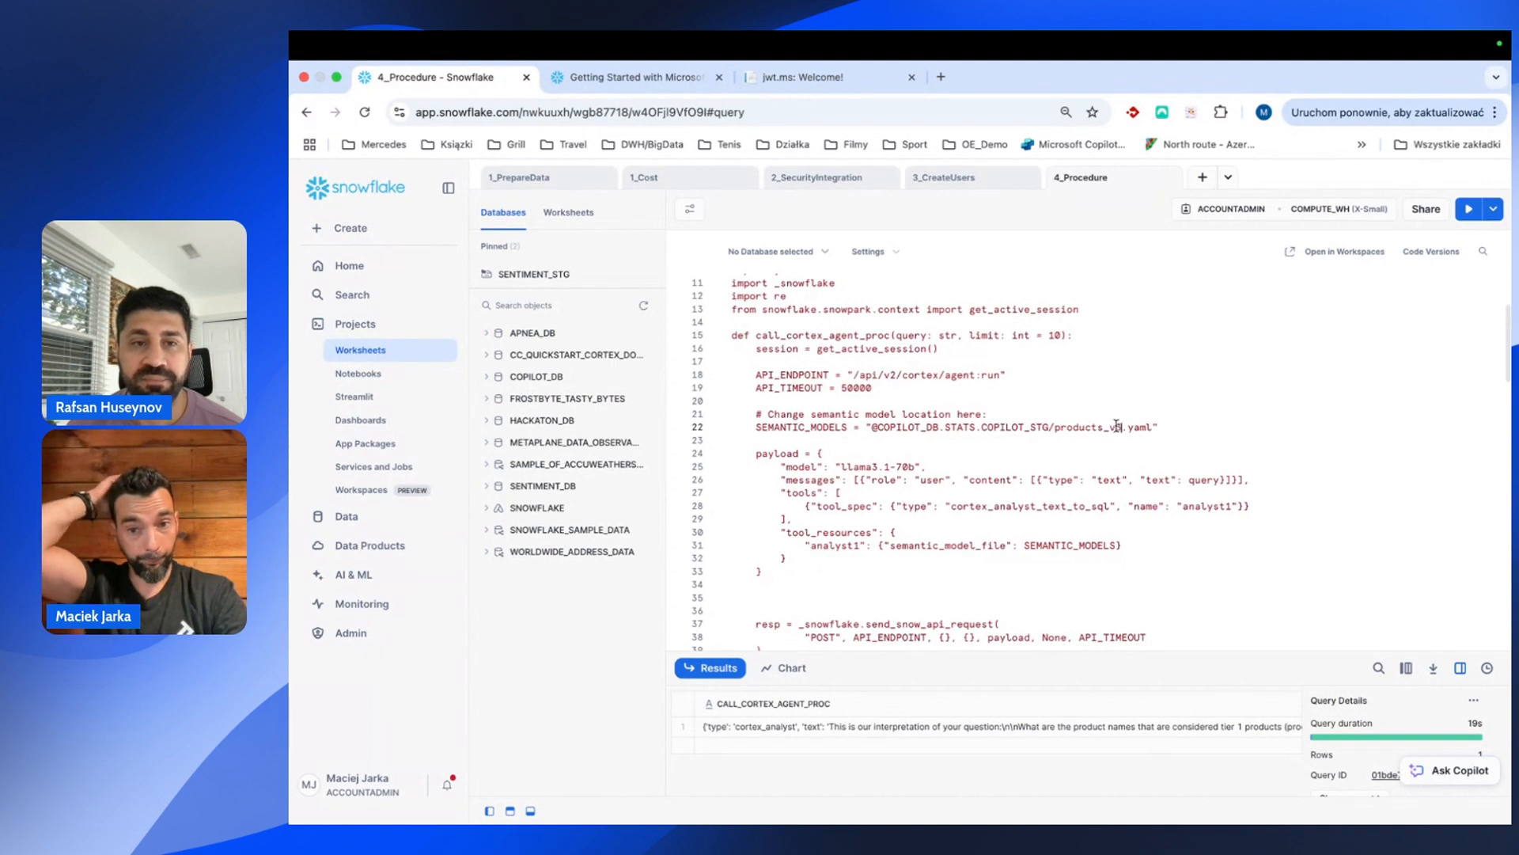
{"action": "scroll", "coordinate": [831, 505], "scroll_direction": "down", "scroll_amount": 2}
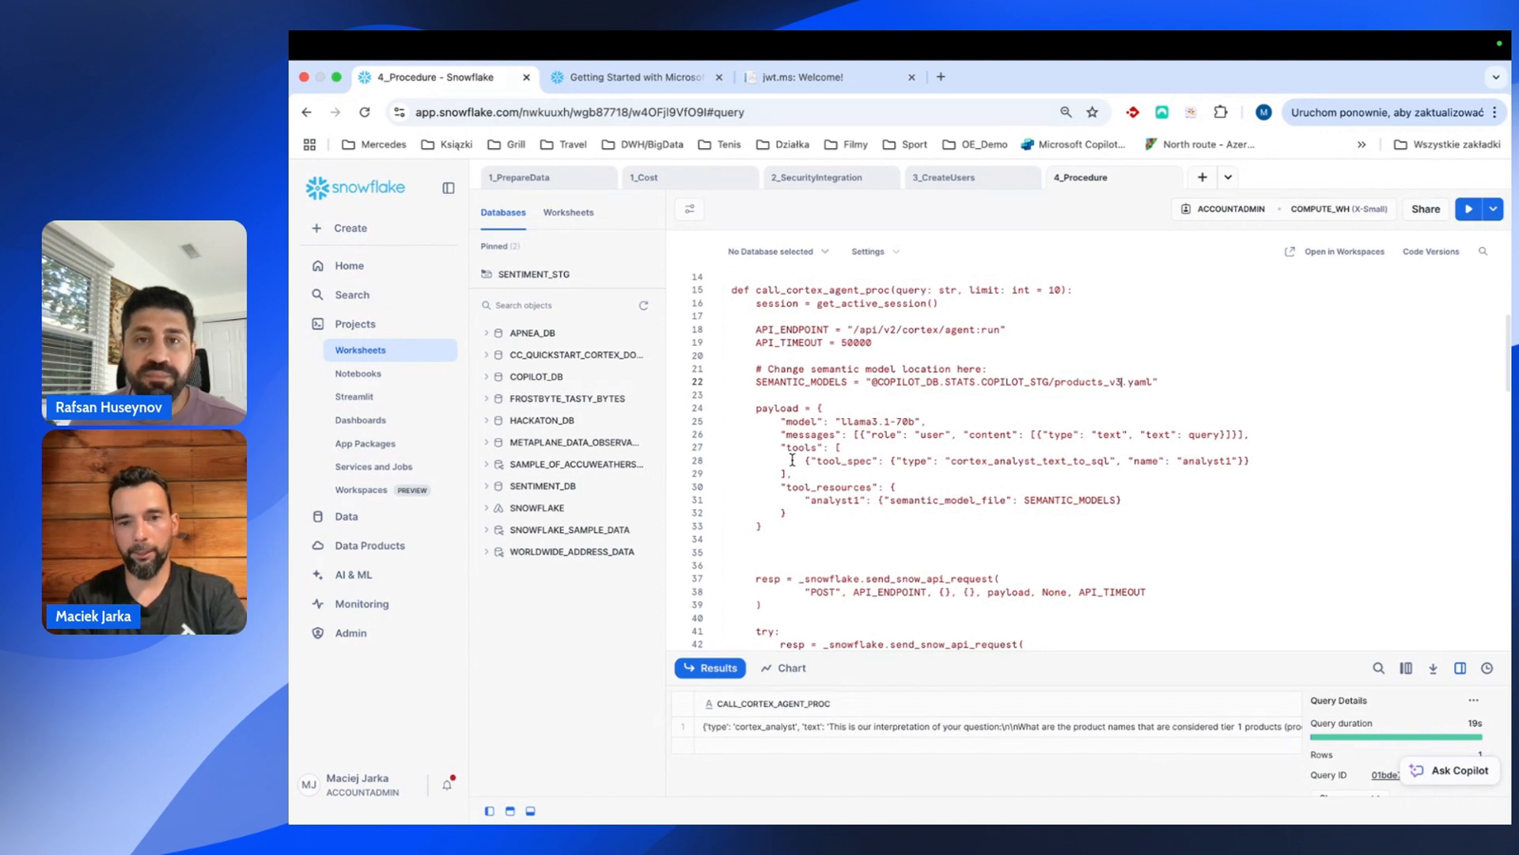
{"action": "scroll", "coordinate": [792, 459], "scroll_direction": "down", "scroll_amount": 5}
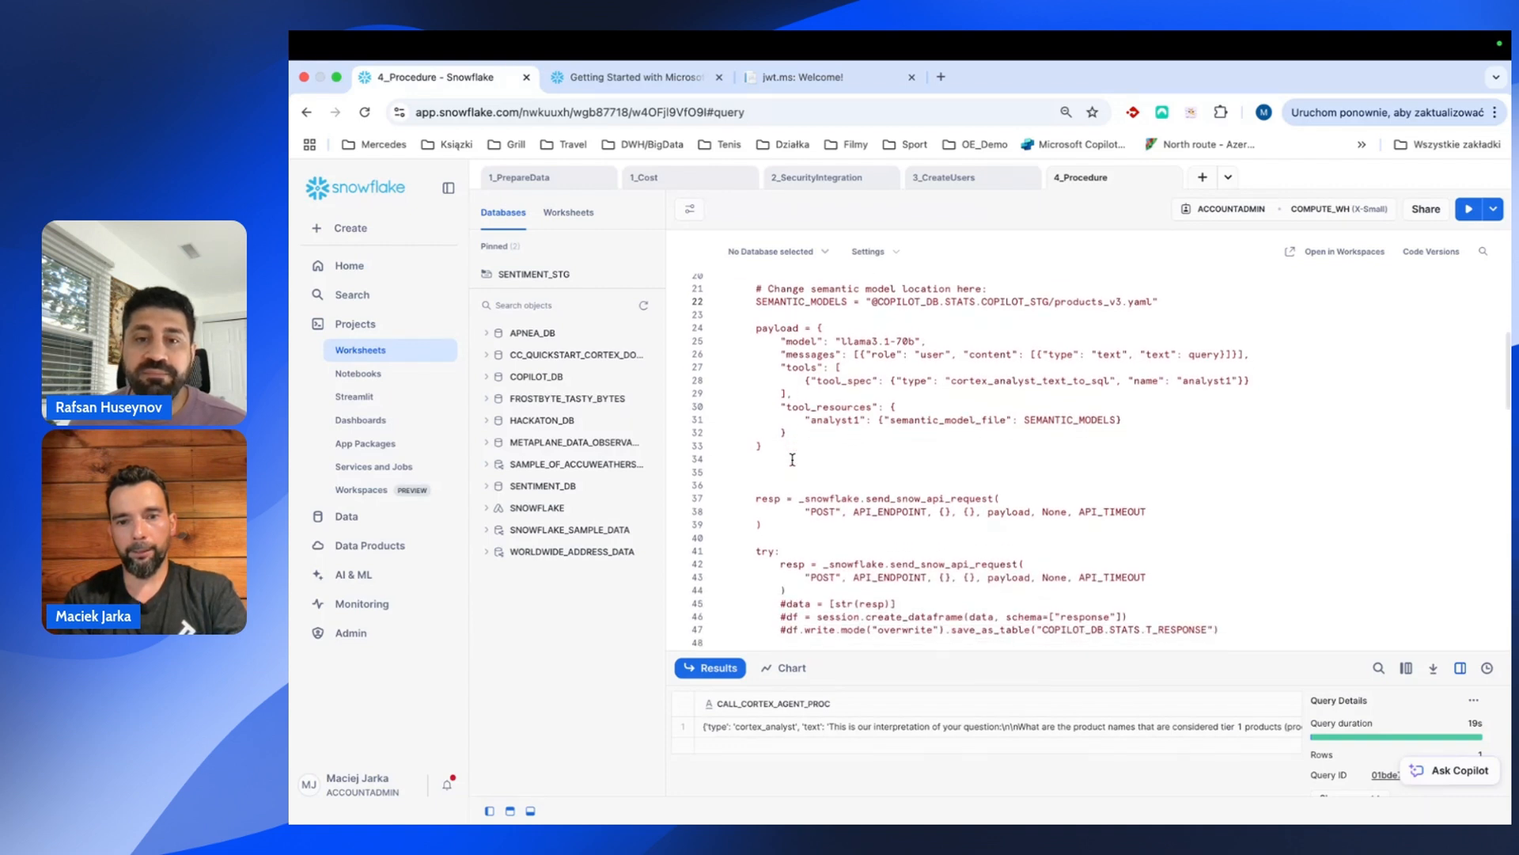
{"action": "scroll", "coordinate": [792, 459], "scroll_direction": "up", "scroll_amount": 5}
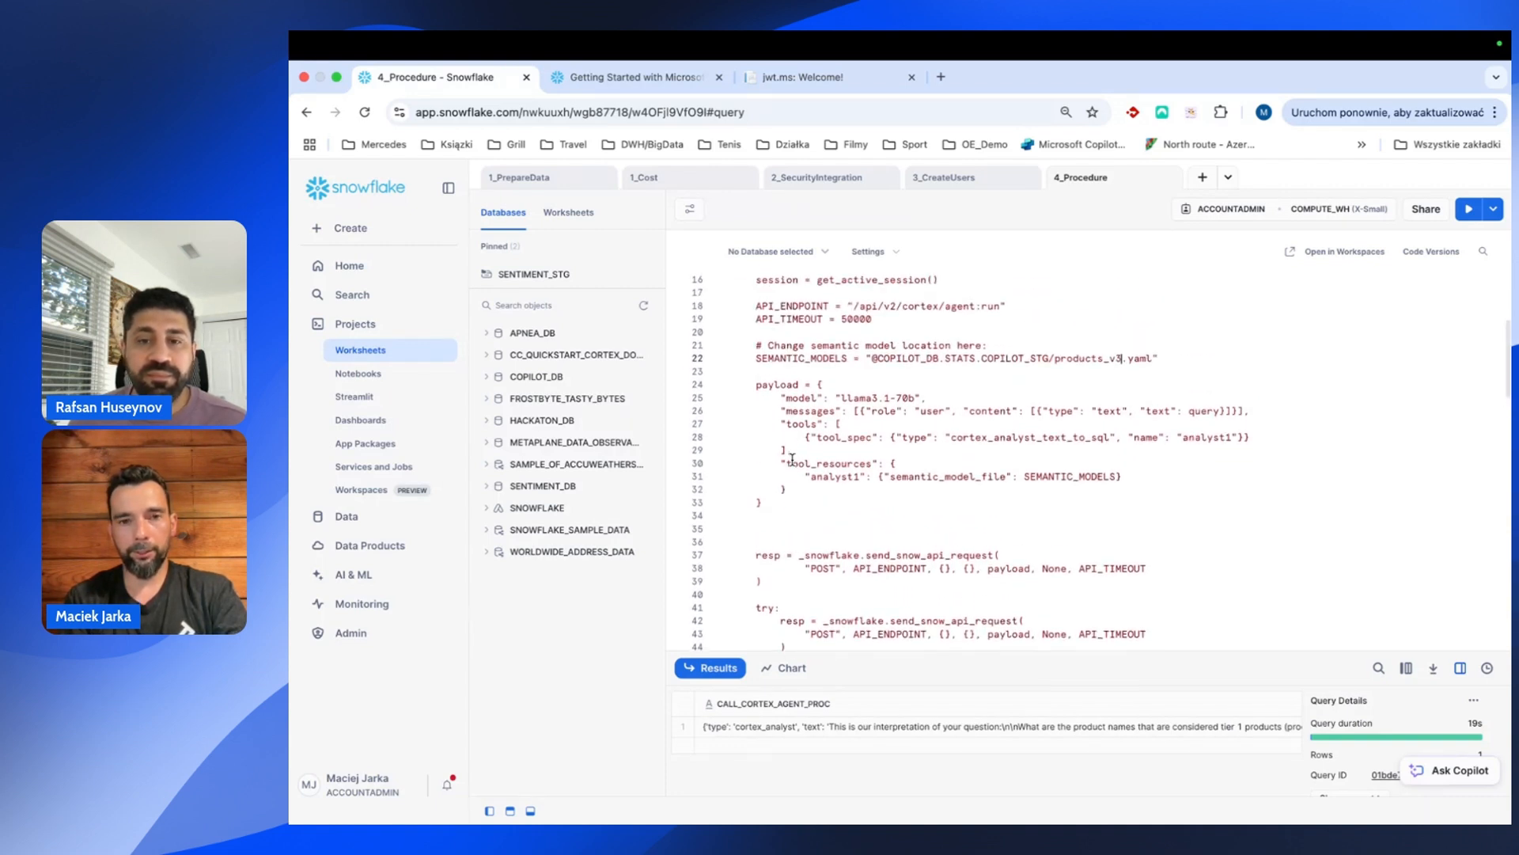
{"action": "scroll", "coordinate": [792, 459], "scroll_direction": "up", "scroll_amount": 5}
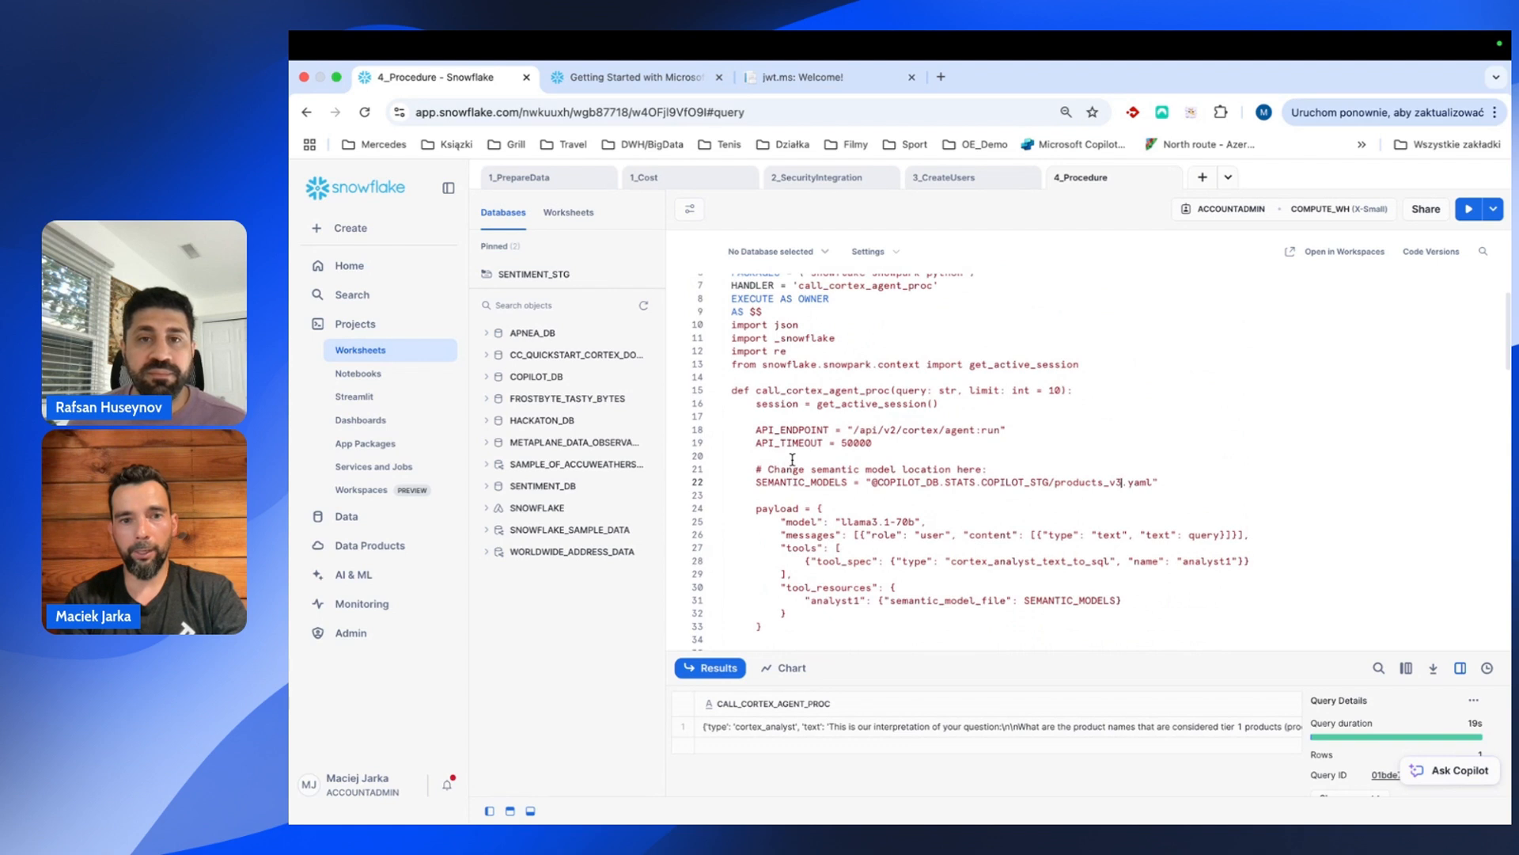
{"action": "scroll", "coordinate": [793, 459], "scroll_direction": "up", "scroll_amount": 1}
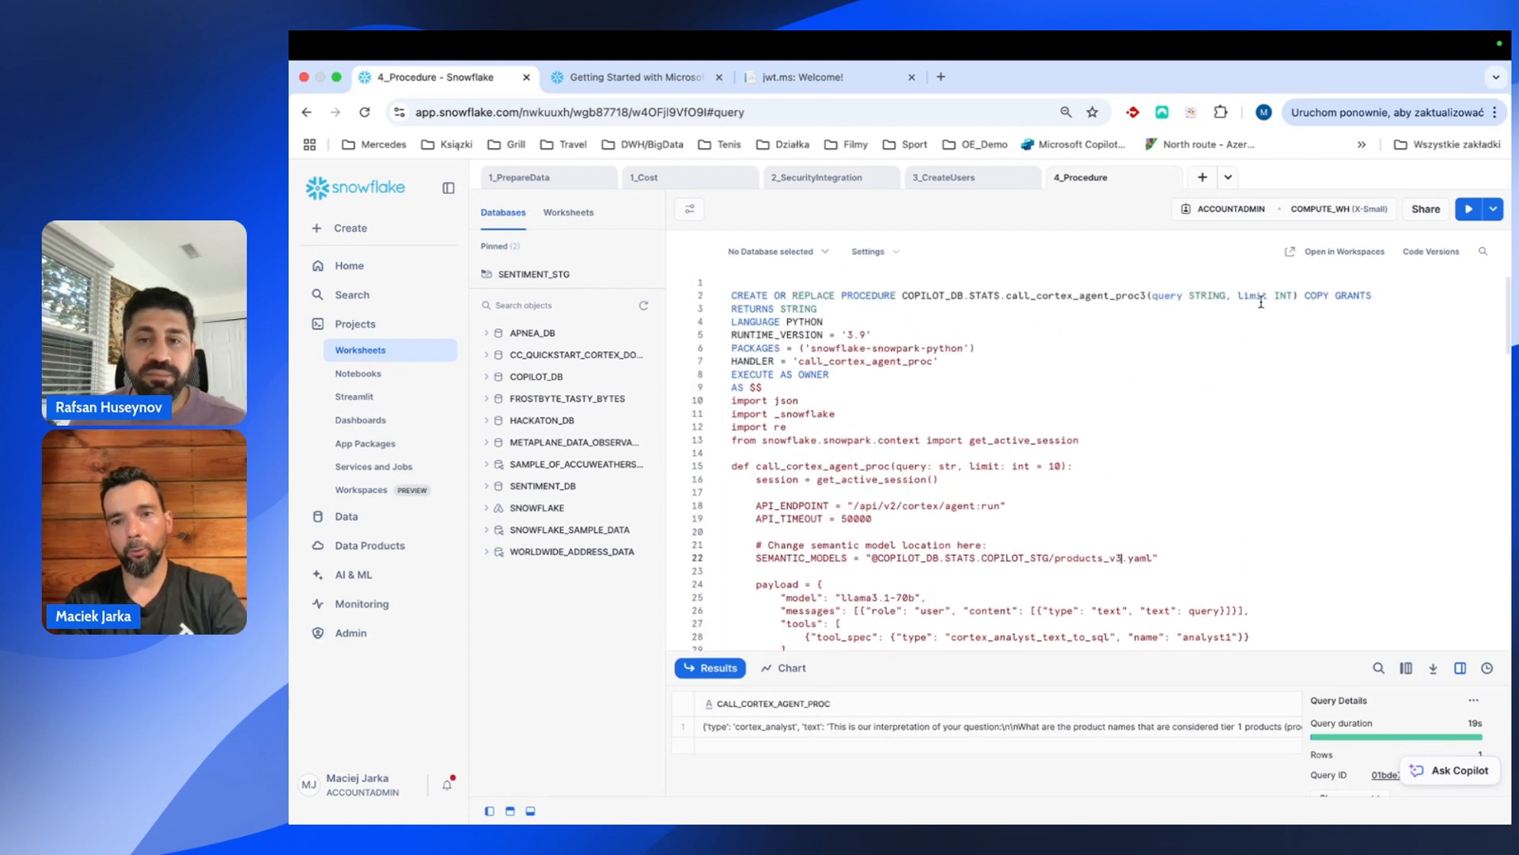
Select the full CREATE OR REPLACE PROCEDURE call_cortex_agent_proc3 block through $$; and run it.
{"action": "left_click_drag", "start_coordinate": [1226, 297], "coordinate": [1153, 297]}
{"action": "scroll", "coordinate": [1154, 297], "scroll_direction": "down", "scroll_amount": 1}
{"action": "scroll", "coordinate": [1154, 297], "scroll_direction": "down", "scroll_amount": 1}
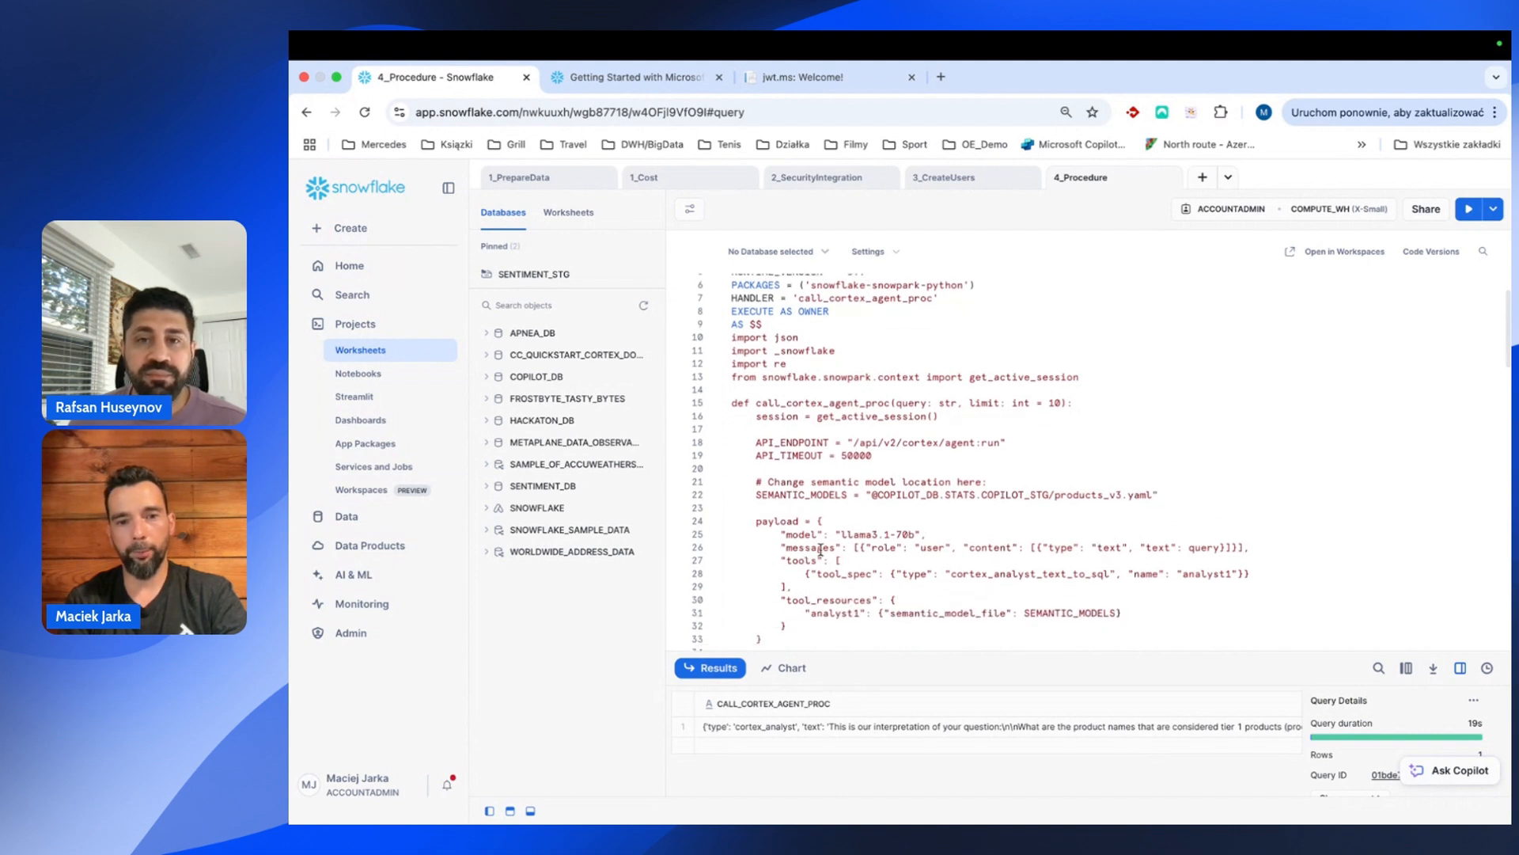
{"action": "scroll", "coordinate": [858, 554], "scroll_direction": "down", "scroll_amount": 1}
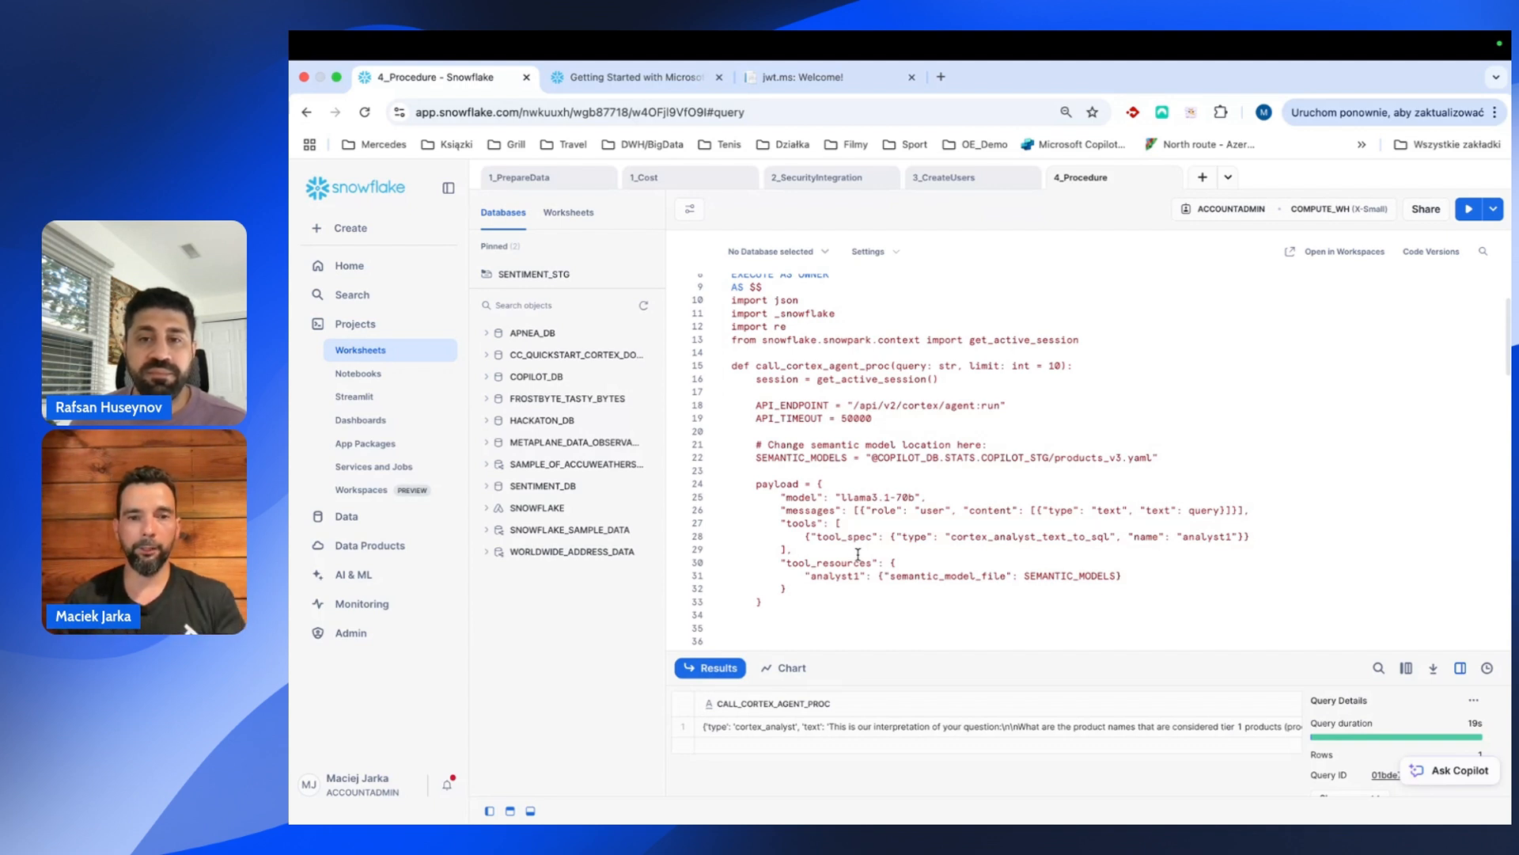
{"action": "scroll", "coordinate": [823, 380], "scroll_direction": "up", "scroll_amount": 2}
{"action": "scroll", "coordinate": [819, 370], "scroll_direction": "up", "scroll_amount": 1}
{"action": "left_click_drag", "start_coordinate": [820, 307], "coordinate": [687, 325]}
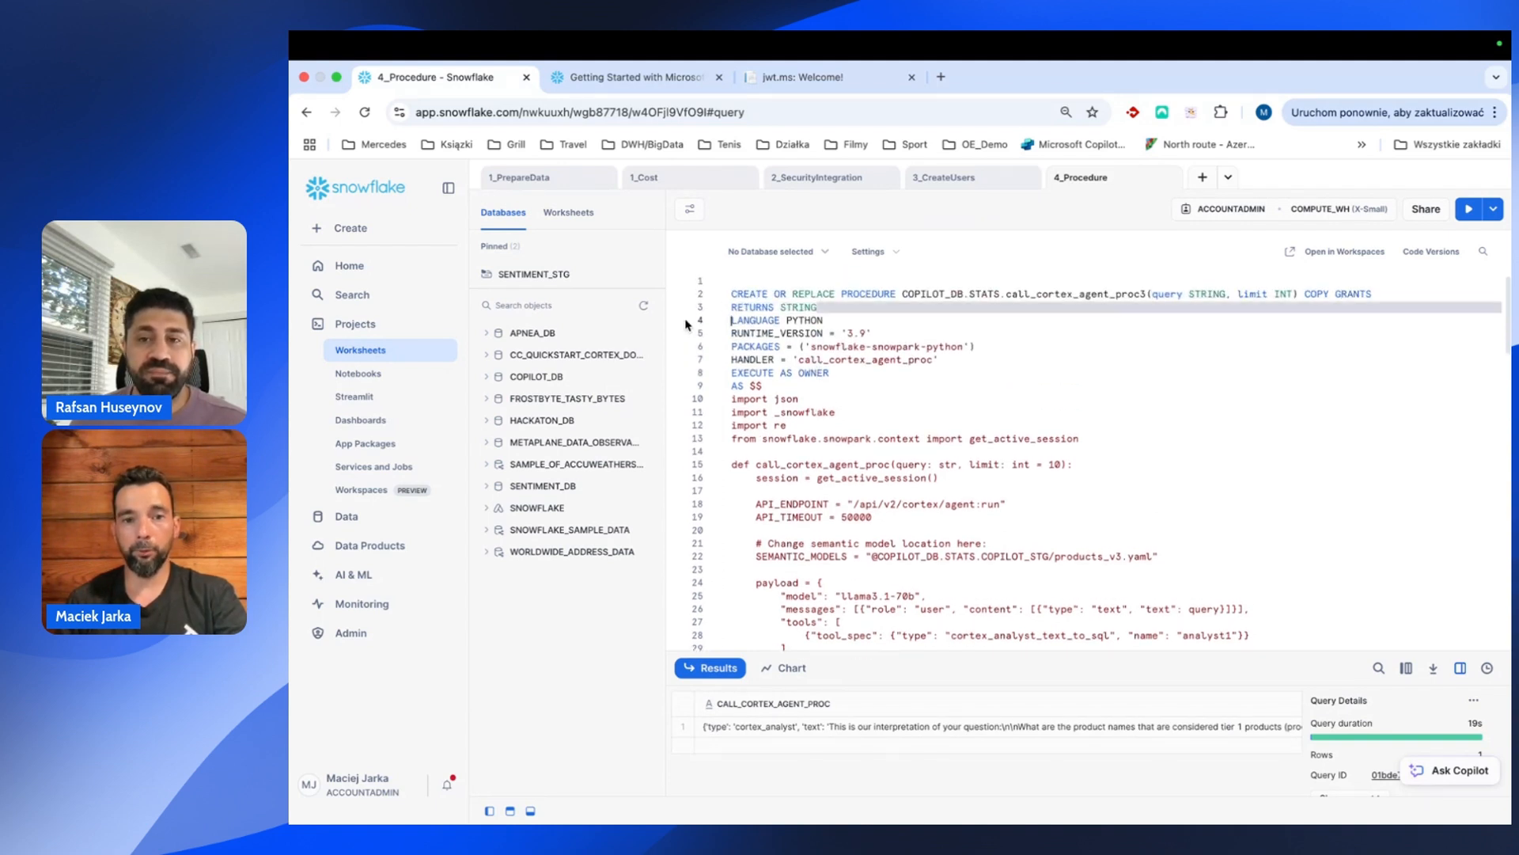
{"action": "left_click", "coordinate": [806, 357]}
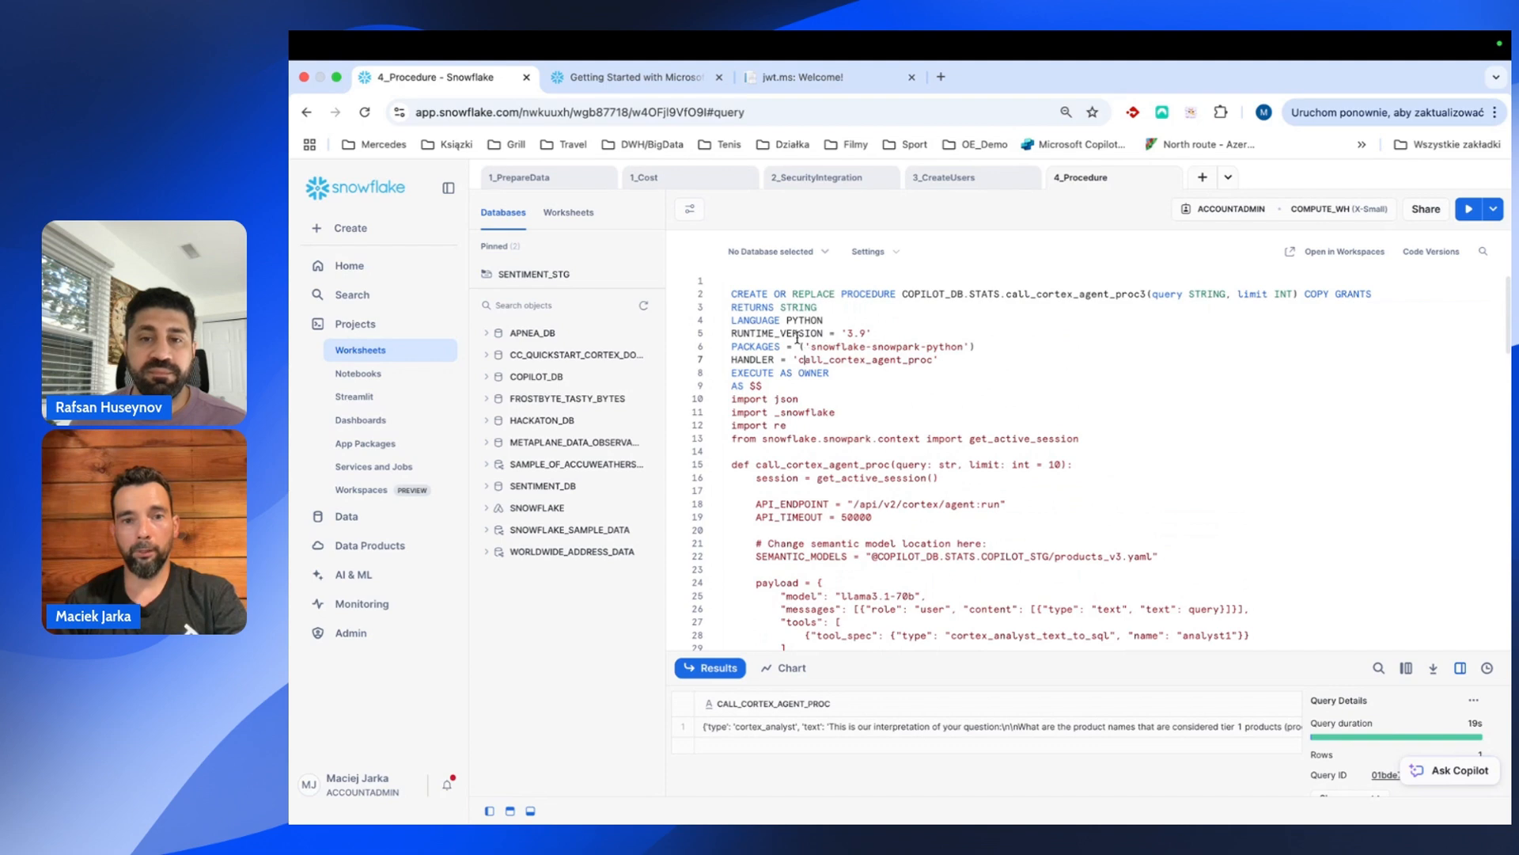
{"action": "left_click_drag", "start_coordinate": [733, 284], "coordinate": [898, 558]}
{"action": "scroll", "coordinate": [947, 460], "scroll_direction": "up", "scroll_amount": 3}
{"action": "scroll", "coordinate": [946, 460], "scroll_direction": "up", "scroll_amount": 3}
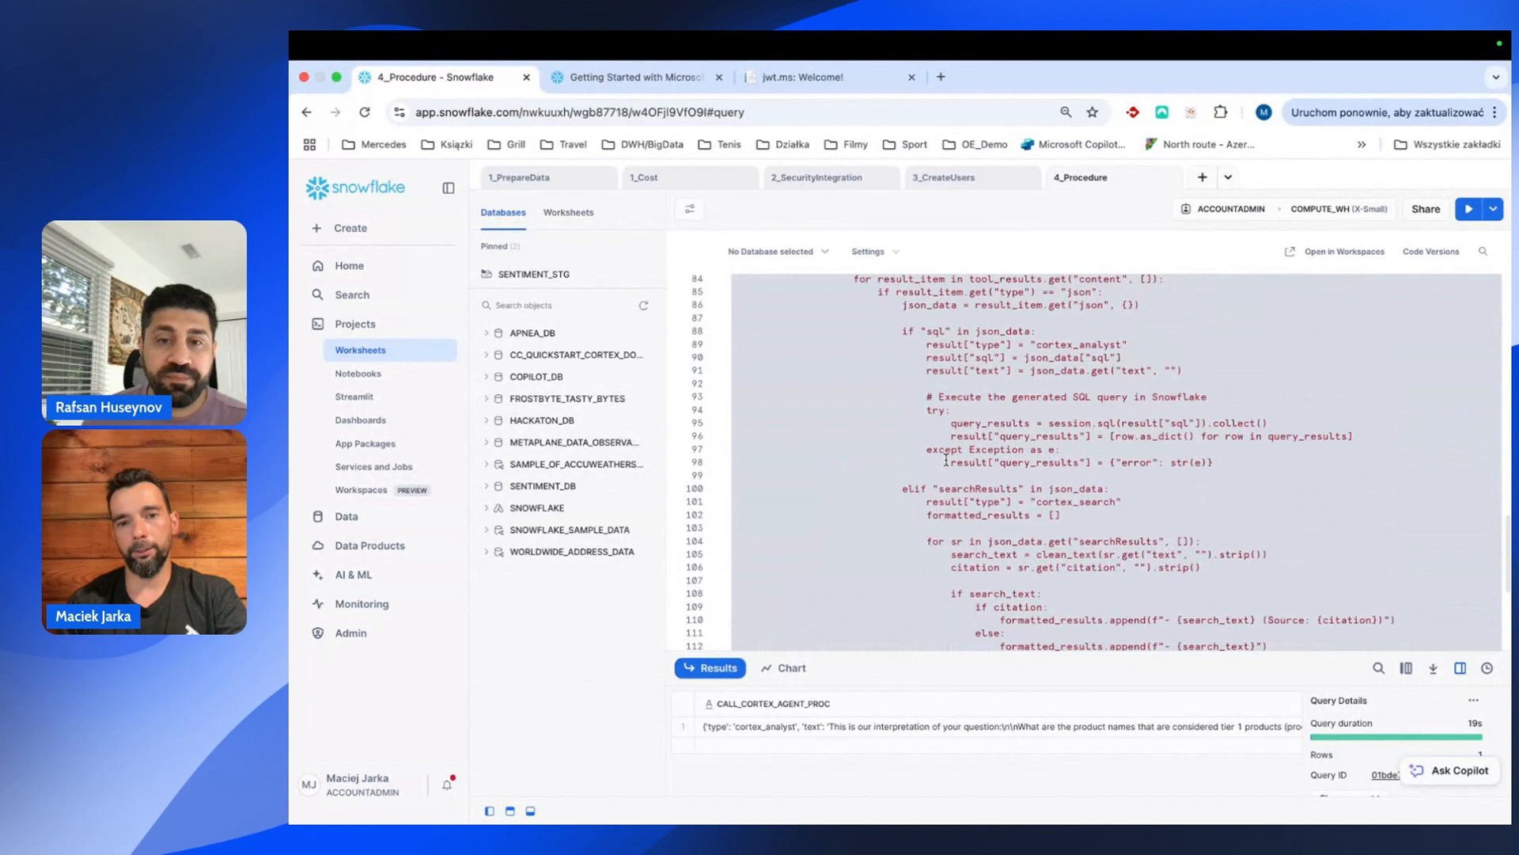
{"action": "scroll", "coordinate": [947, 460], "scroll_direction": "down", "scroll_amount": 6}
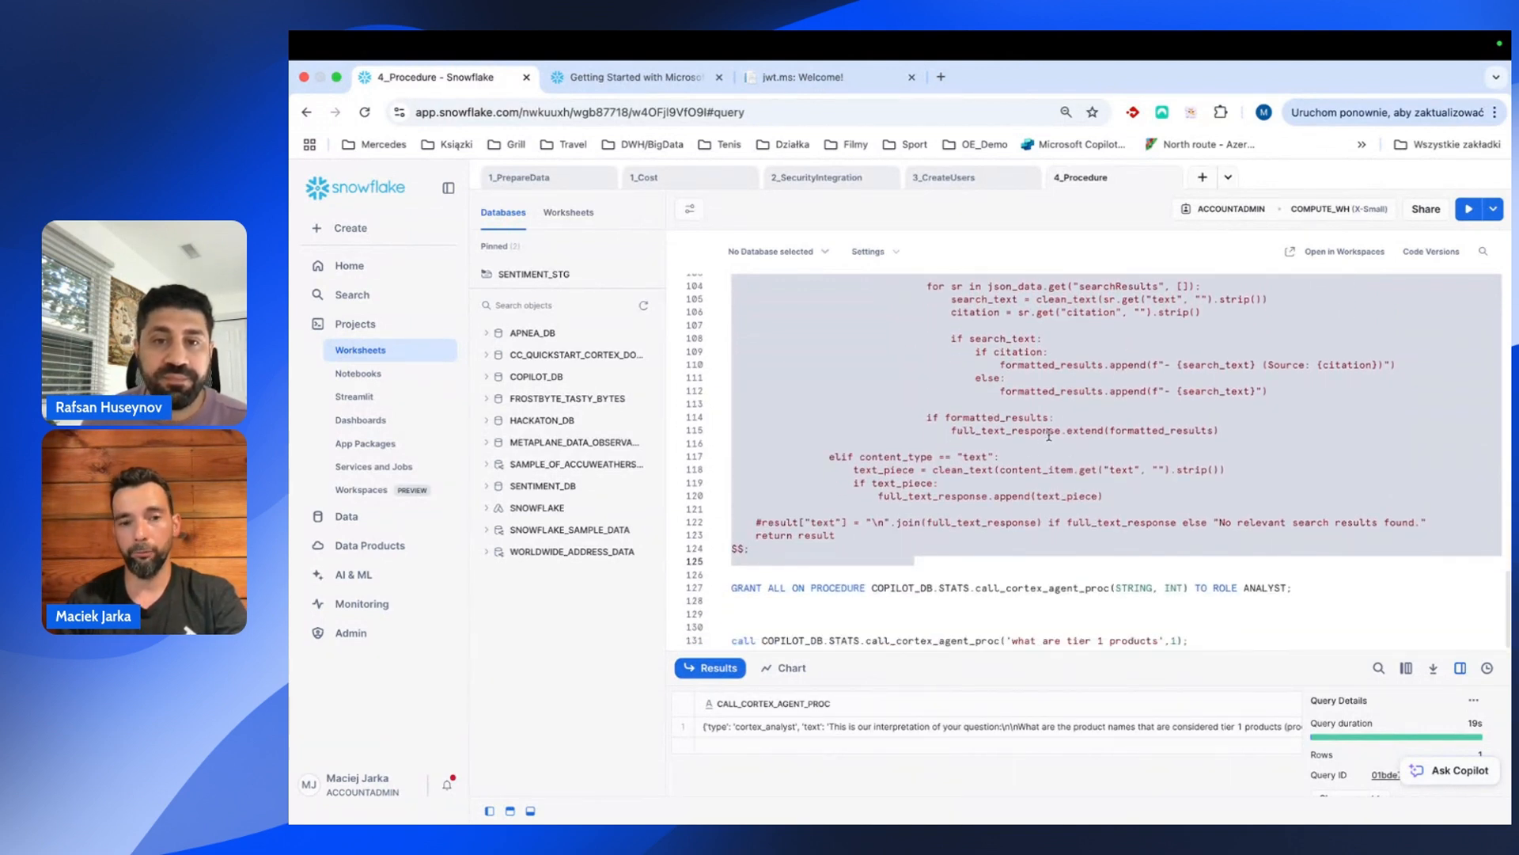
{"action": "left_click", "coordinate": [1467, 213]}
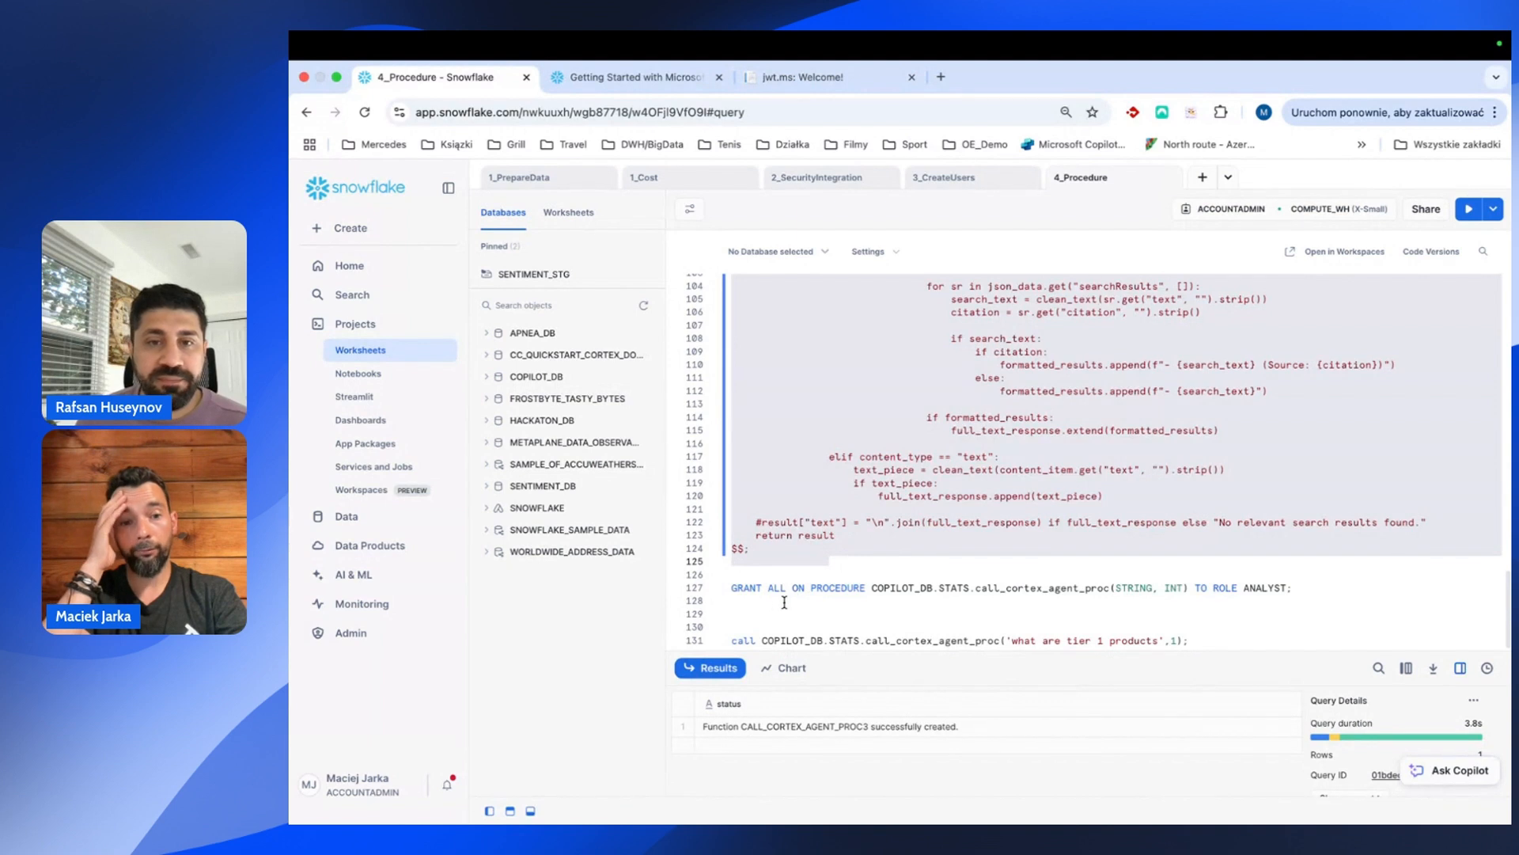
{"action": "left_click_drag", "start_coordinate": [743, 603], "coordinate": [732, 590]}
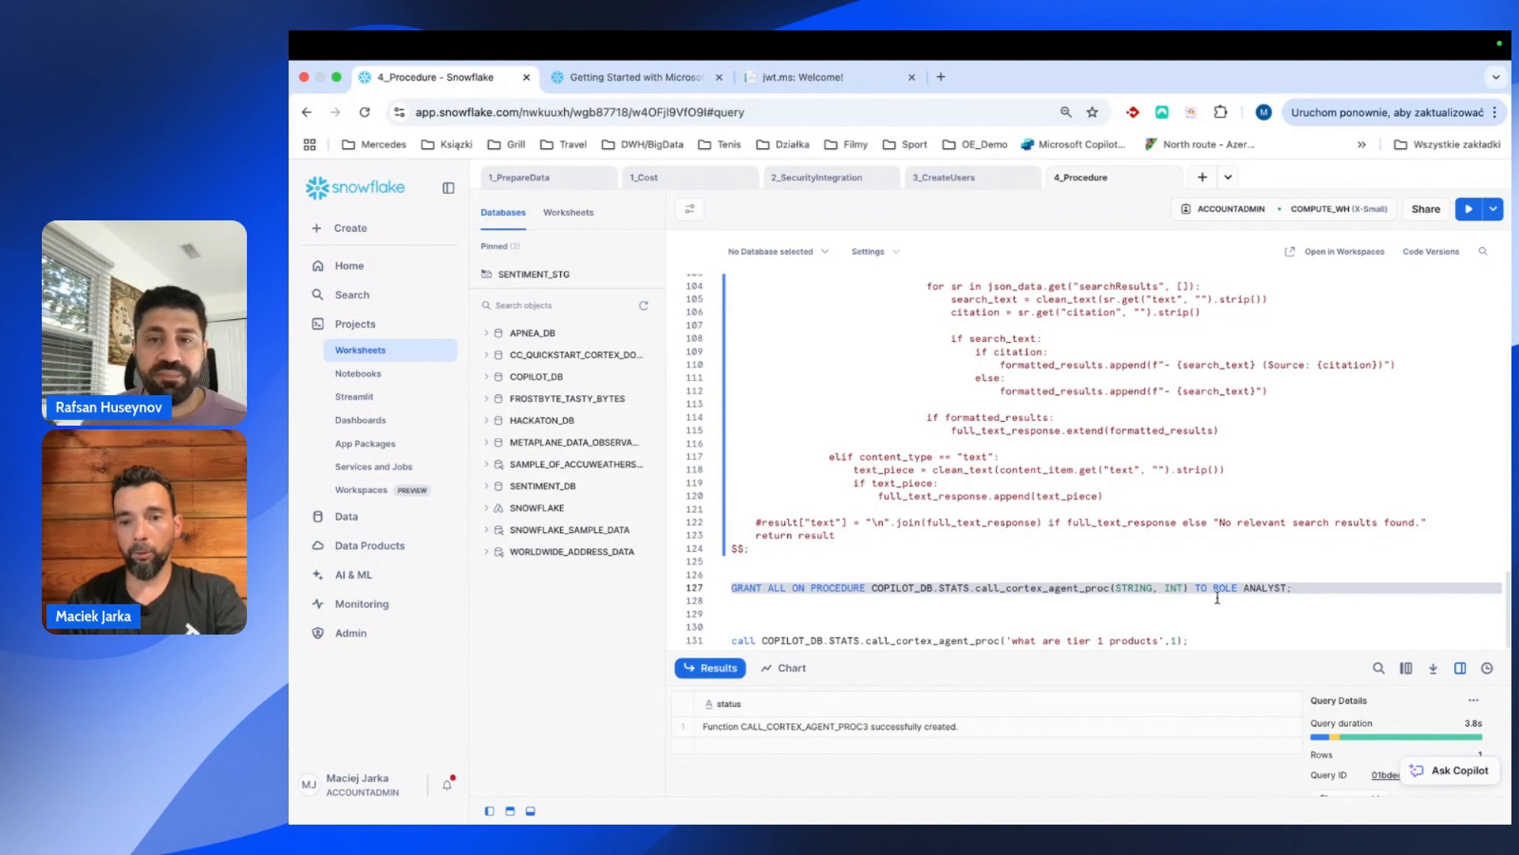
Grant ANALYST all privileges on call_cortex_agent_proc3.
{"action": "left_click", "coordinate": [1111, 591]}
{"action": "type", "text": "3"}
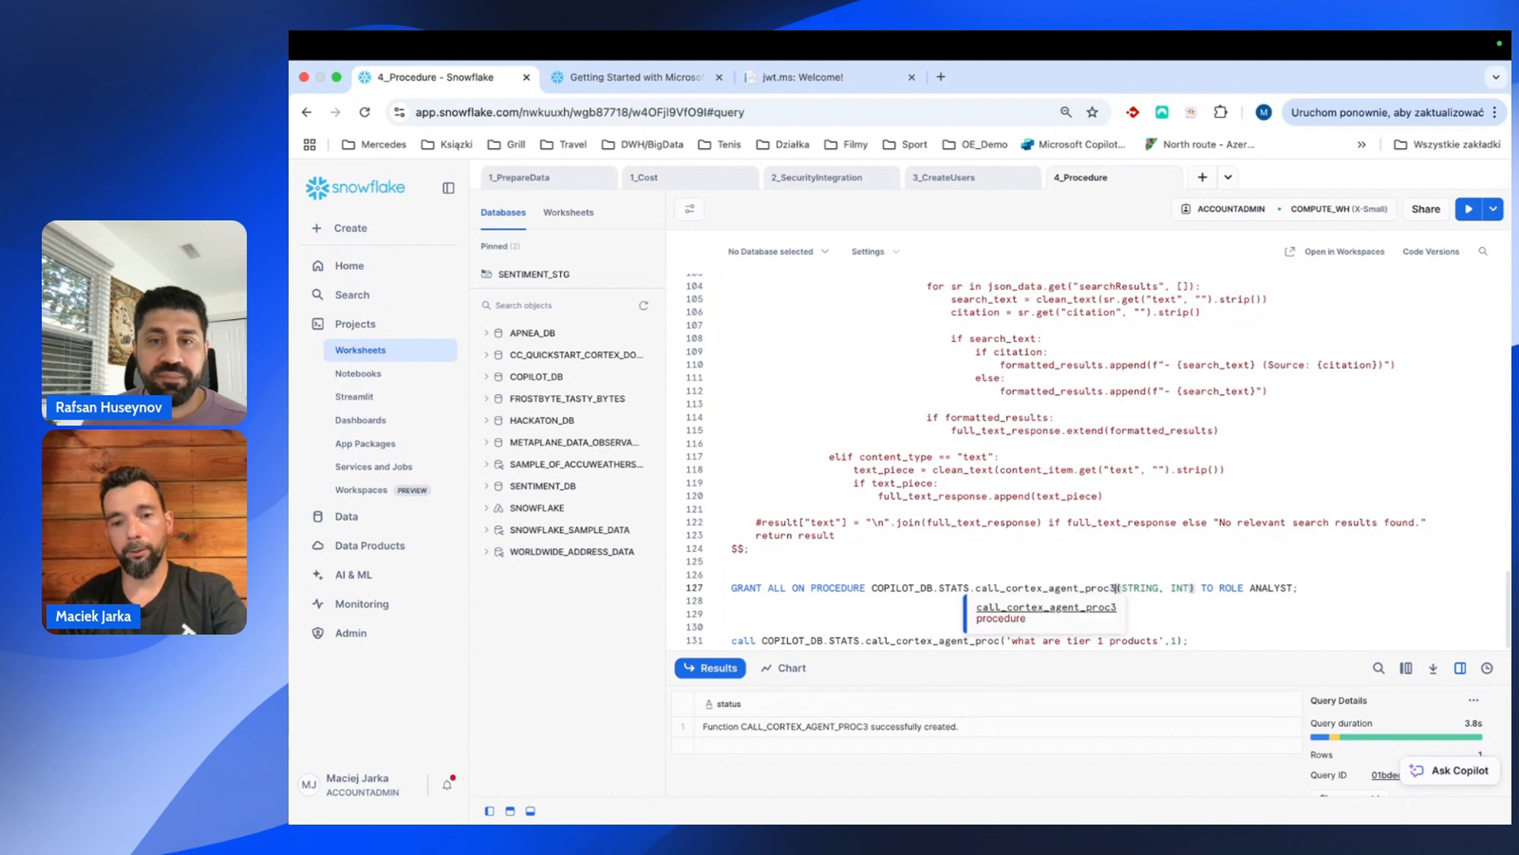
{"action": "triple_click", "coordinate": [724, 591]}
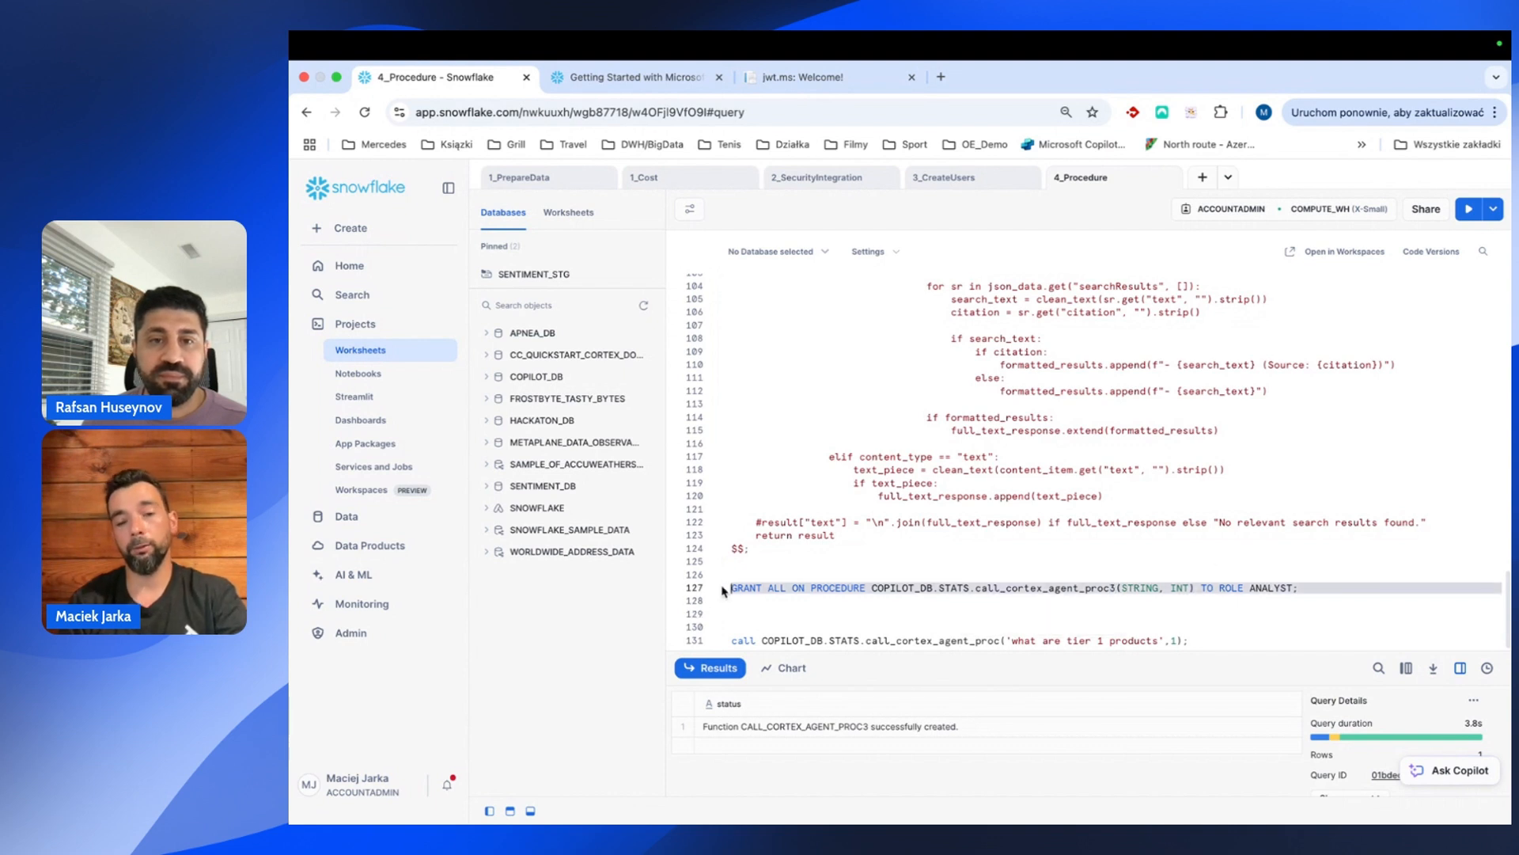
{"action": "left_click", "coordinate": [1468, 210]}
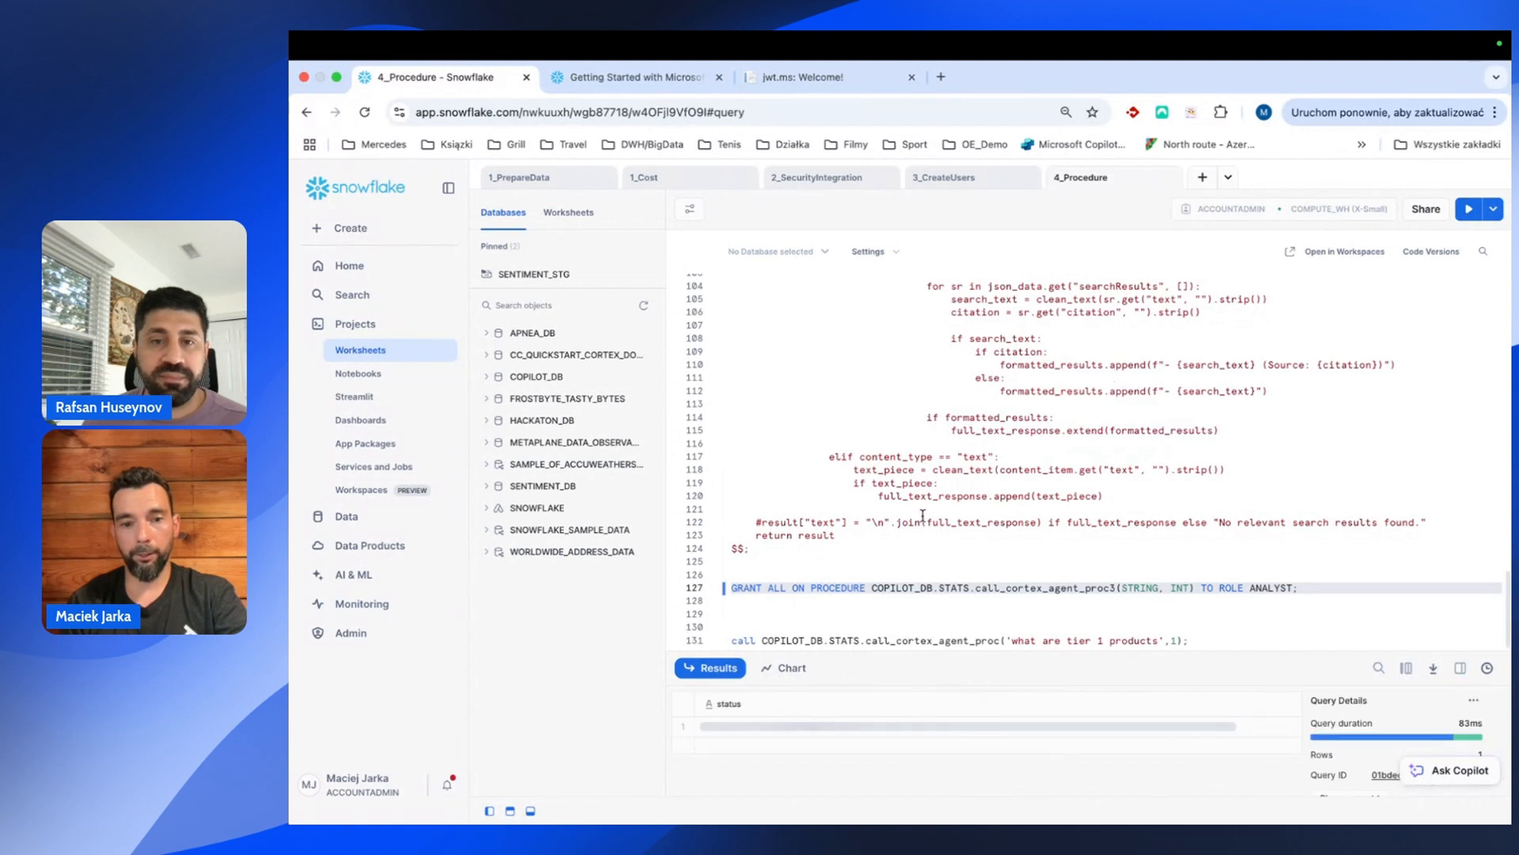
Run call_cortex_agent_proc3('what are tier 1 products',1) to test the procedure.
{"action": "left_click", "coordinate": [946, 640]}
{"action": "type", "text": "3"}
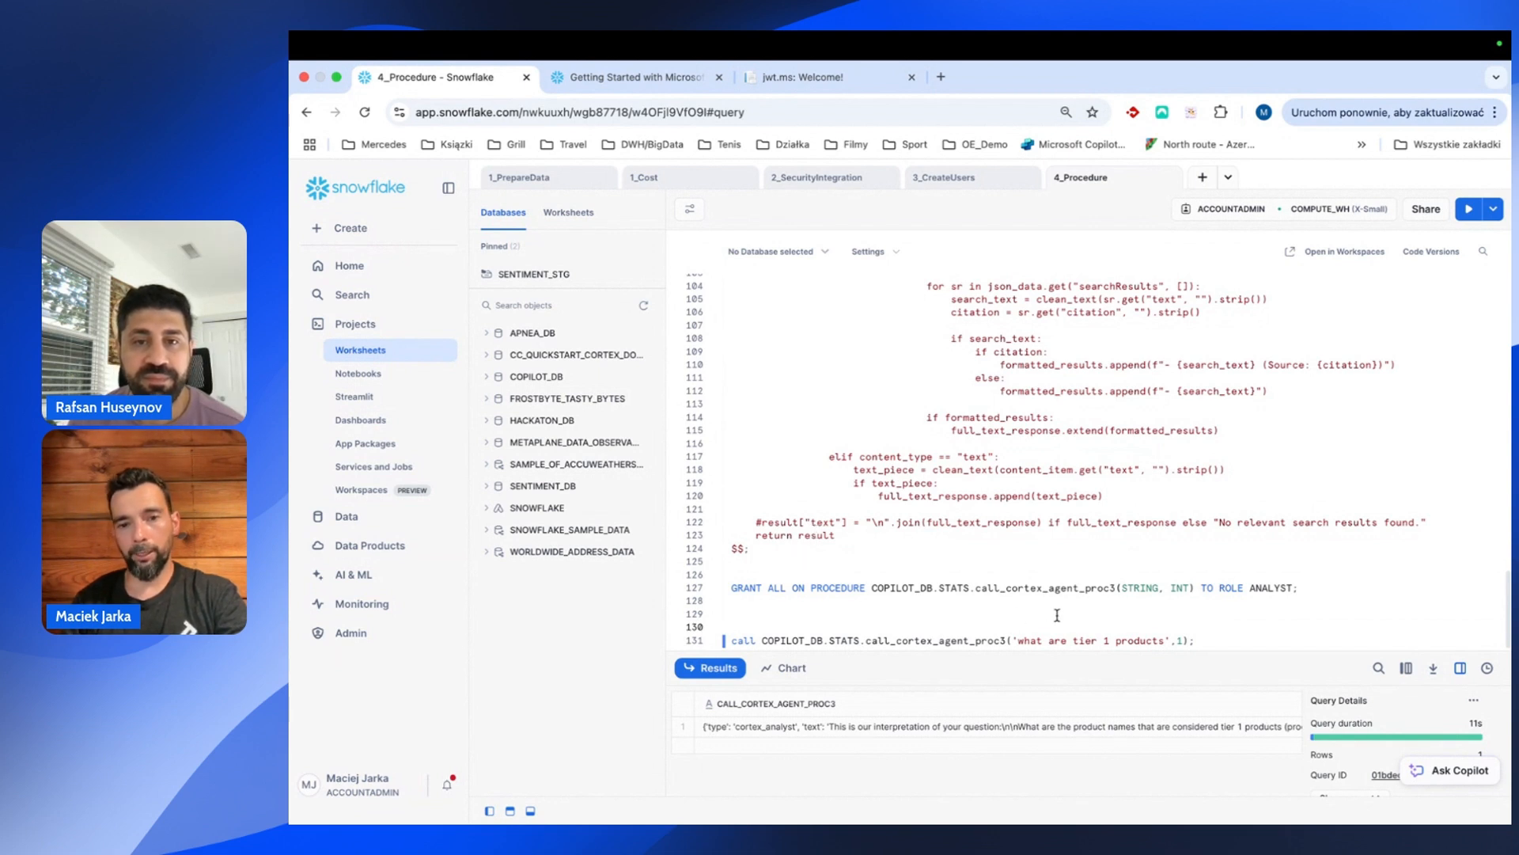
{"action": "left_click", "coordinate": [1208, 642]}
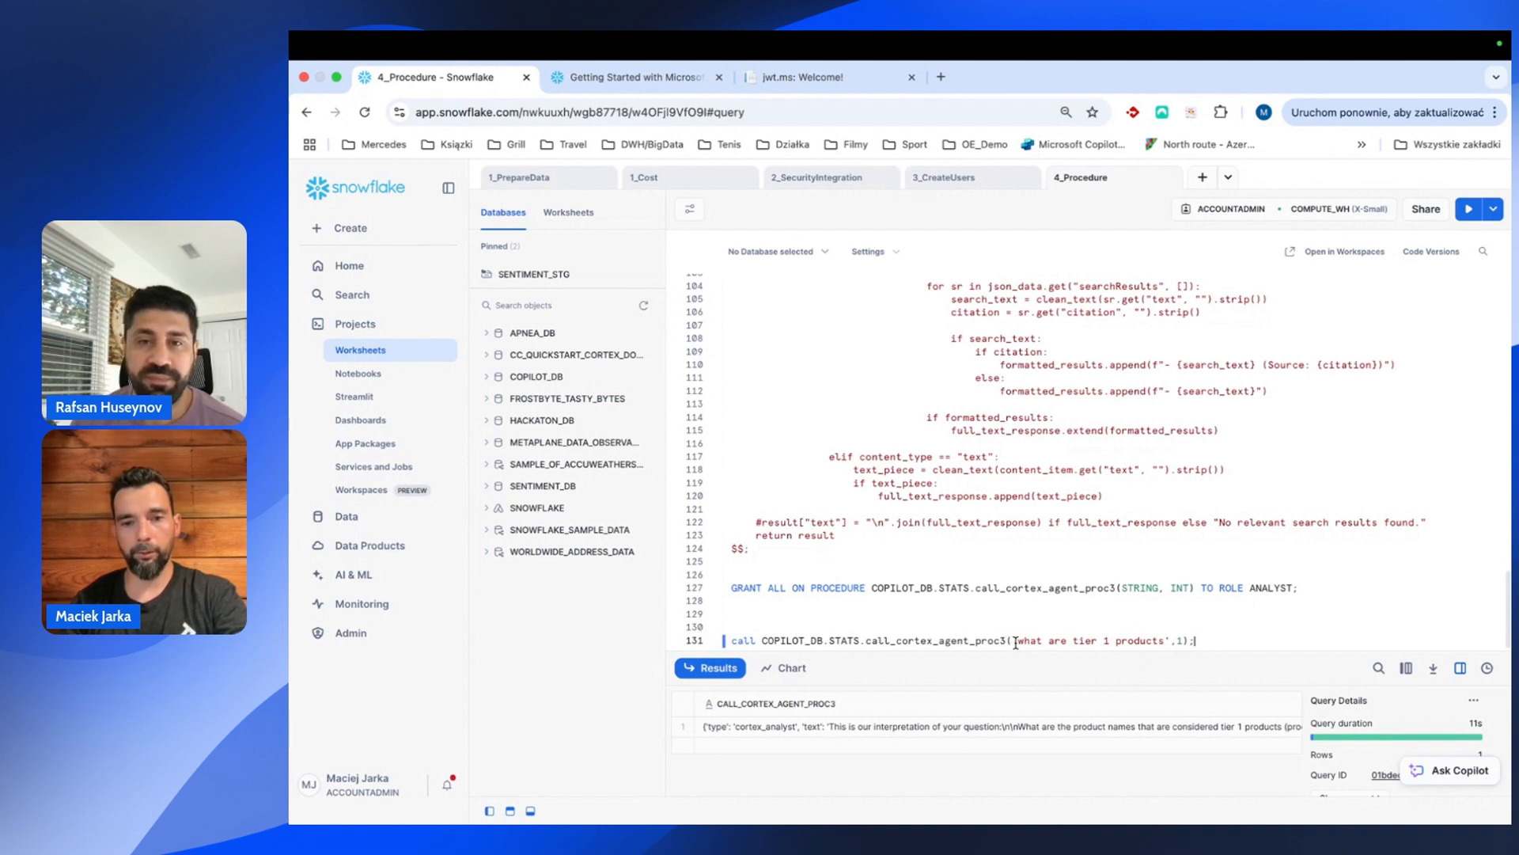
{"action": "left_click_drag", "start_coordinate": [1205, 640], "coordinate": [1165, 615]}
{"action": "key", "text": "super+Return"}
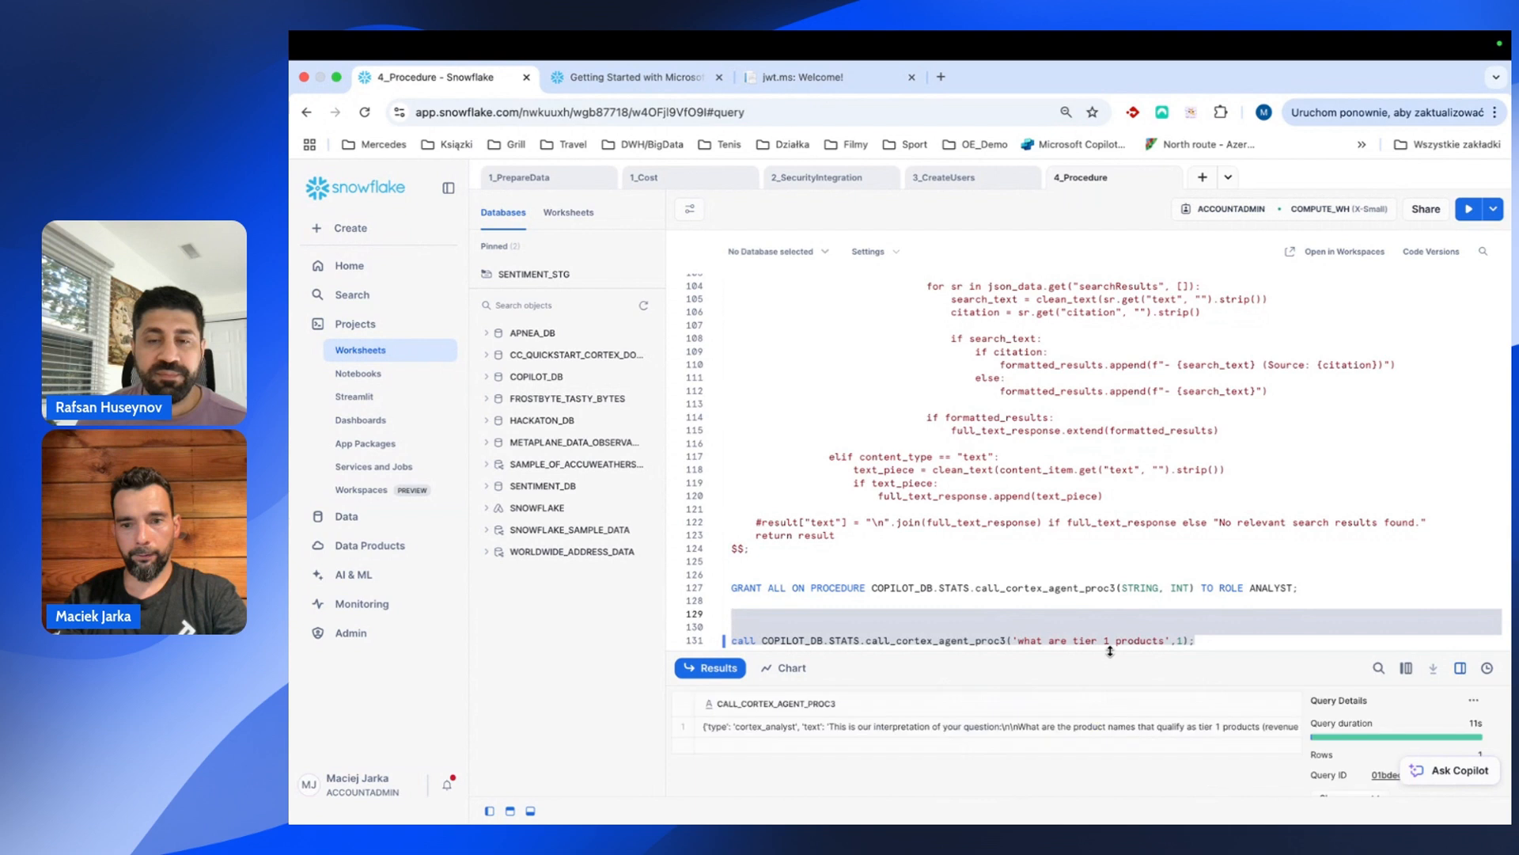
Expand the call result to read the tier 1 products, AssetFlow through WealthWave.
{"action": "left_click_drag", "start_coordinate": [1108, 640], "coordinate": [1018, 364]}
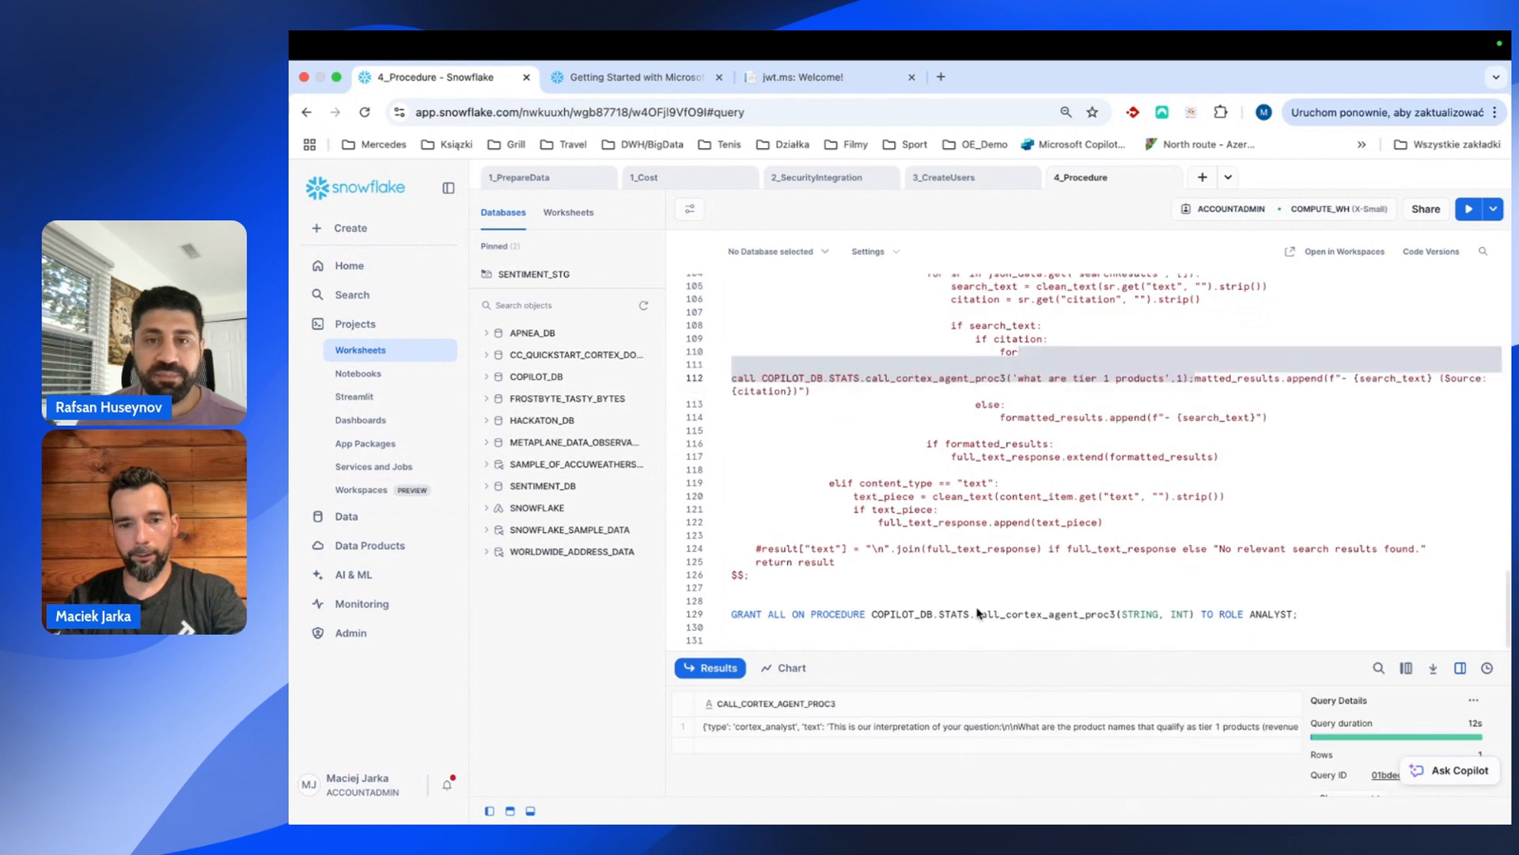
{"action": "left_click_drag", "start_coordinate": [967, 653], "coordinate": [890, 355]}
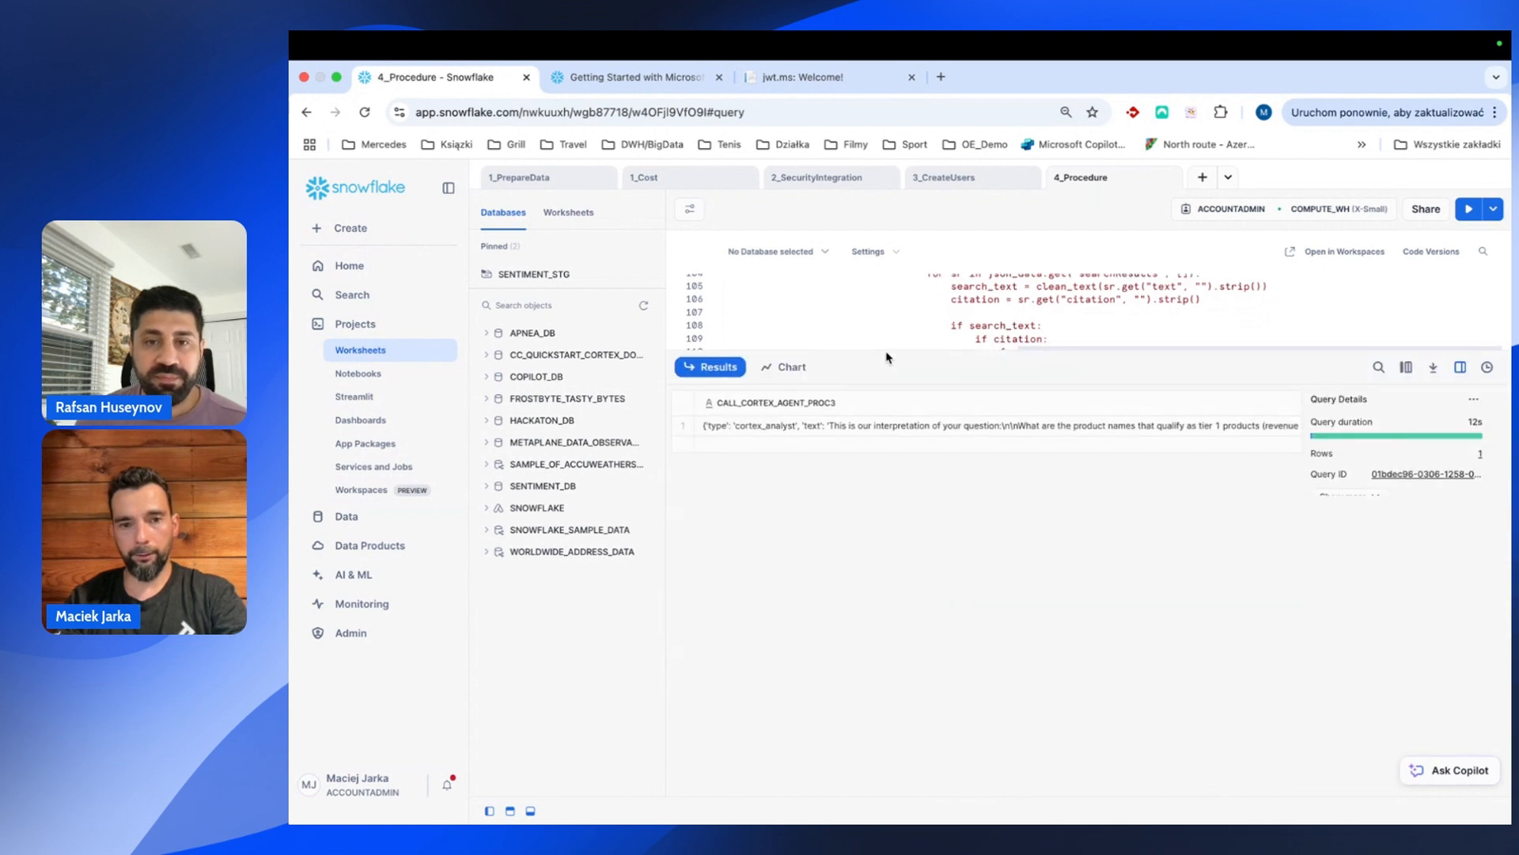
{"action": "left_click", "coordinate": [880, 436]}
{"action": "left_click_drag", "start_coordinate": [1302, 544], "coordinate": [937, 552]}
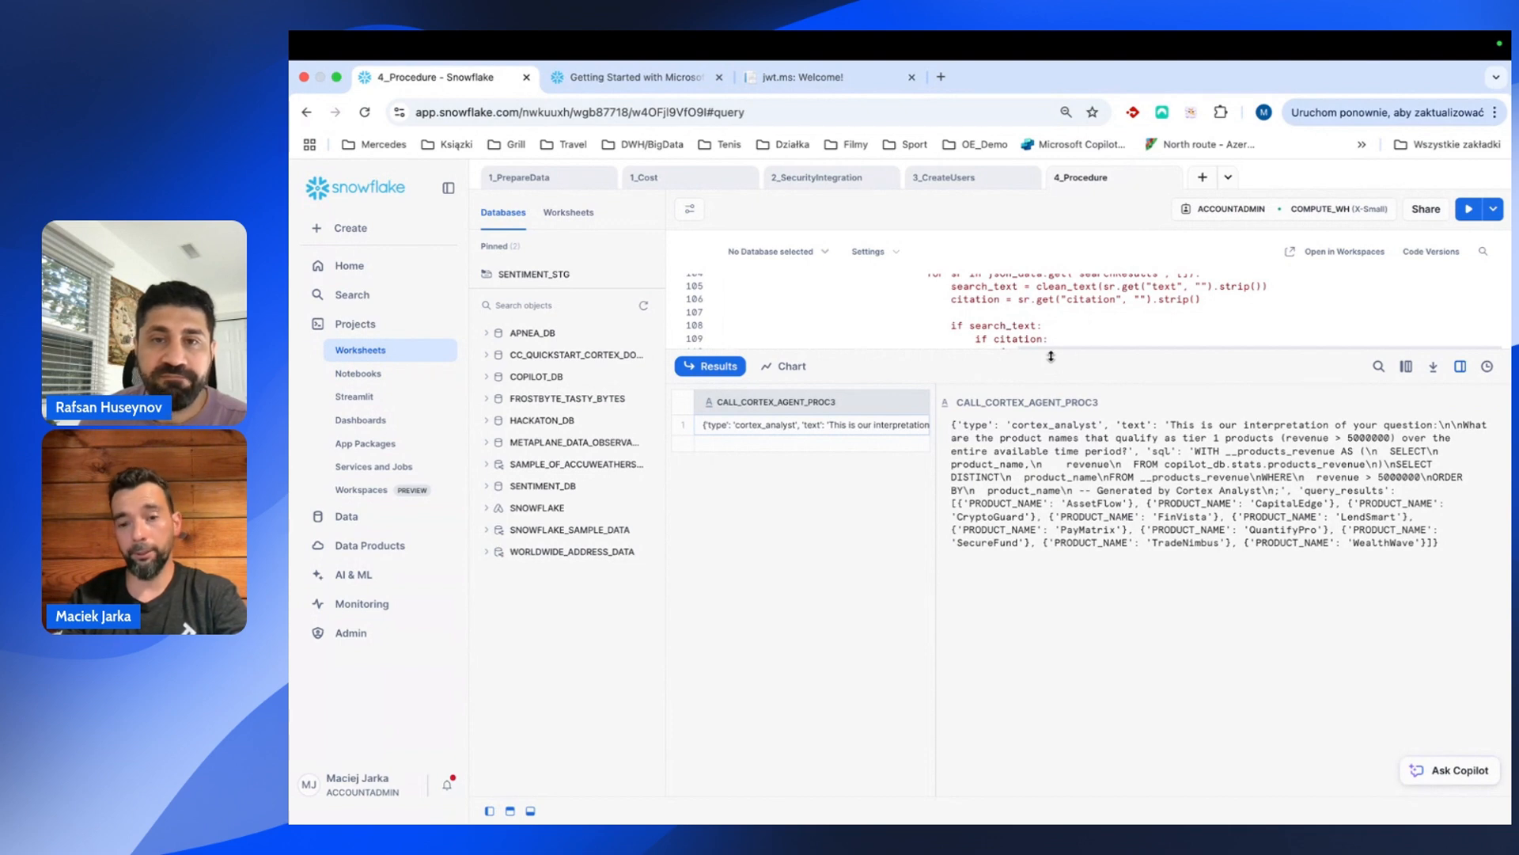
{"action": "left_click_drag", "start_coordinate": [1051, 356], "coordinate": [1051, 520]}
{"action": "scroll", "coordinate": [923, 433], "scroll_direction": "down", "scroll_amount": 3}
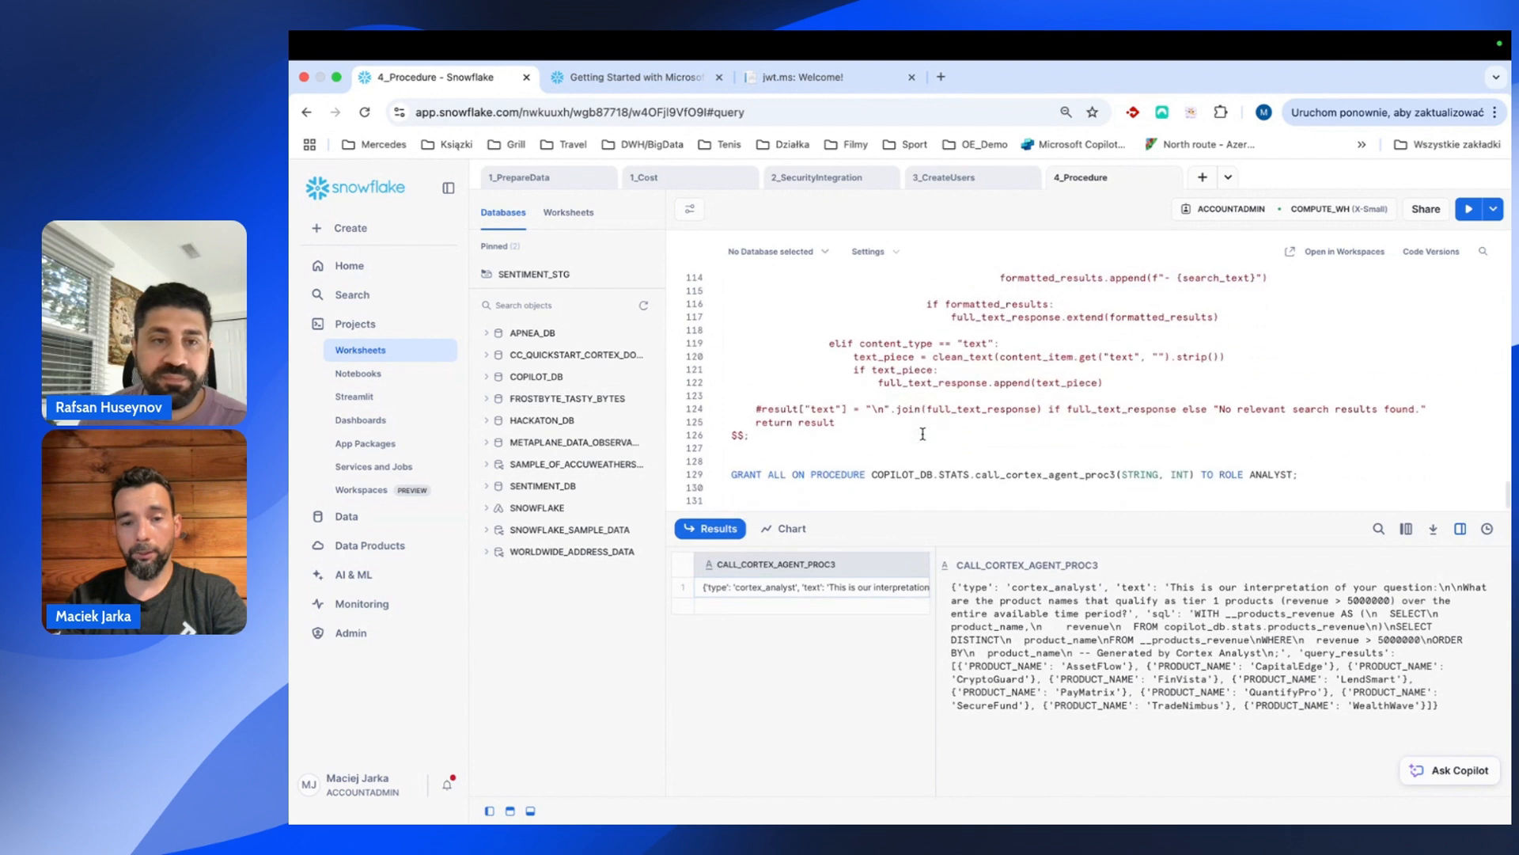
{"action": "scroll", "coordinate": [920, 434], "scroll_direction": "up", "scroll_amount": 2}
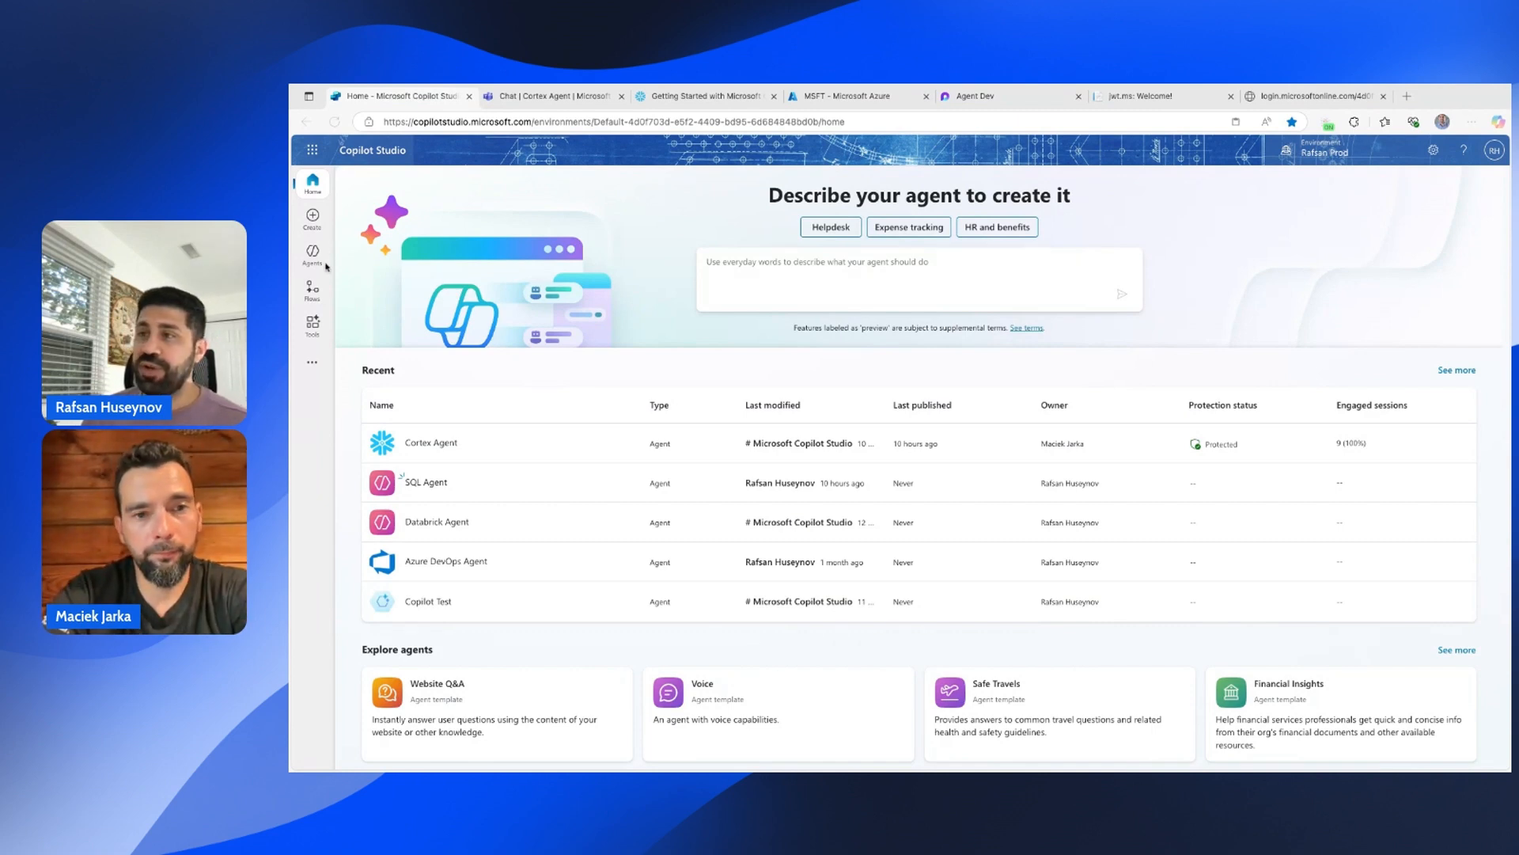
Choose Create, then New agent, to reach Copilot's conversational agent builder.
{"action": "left_click", "coordinate": [314, 218]}
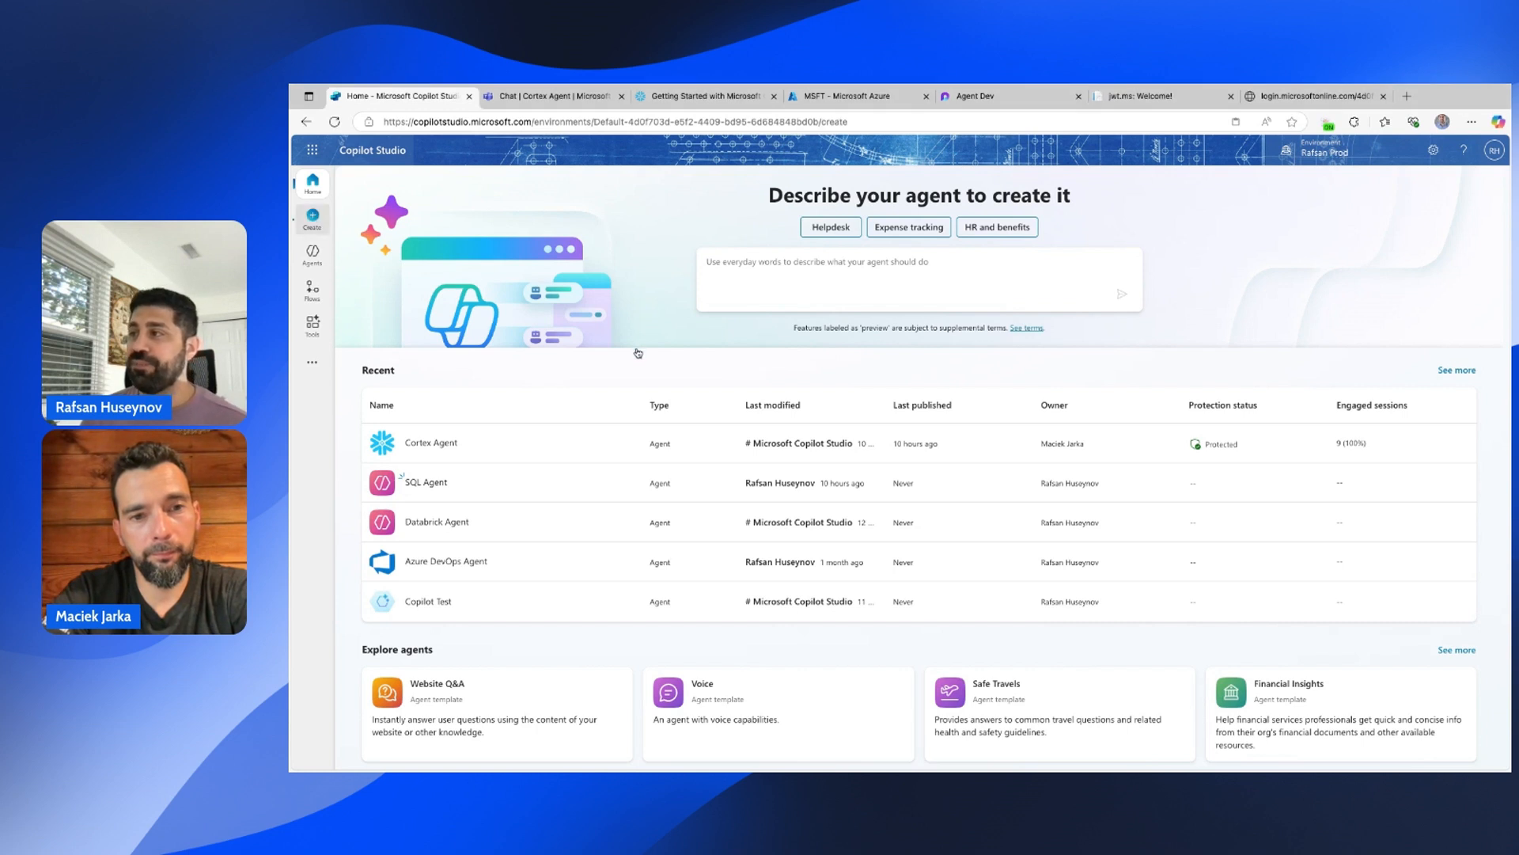
{"action": "left_click", "coordinate": [410, 238]}
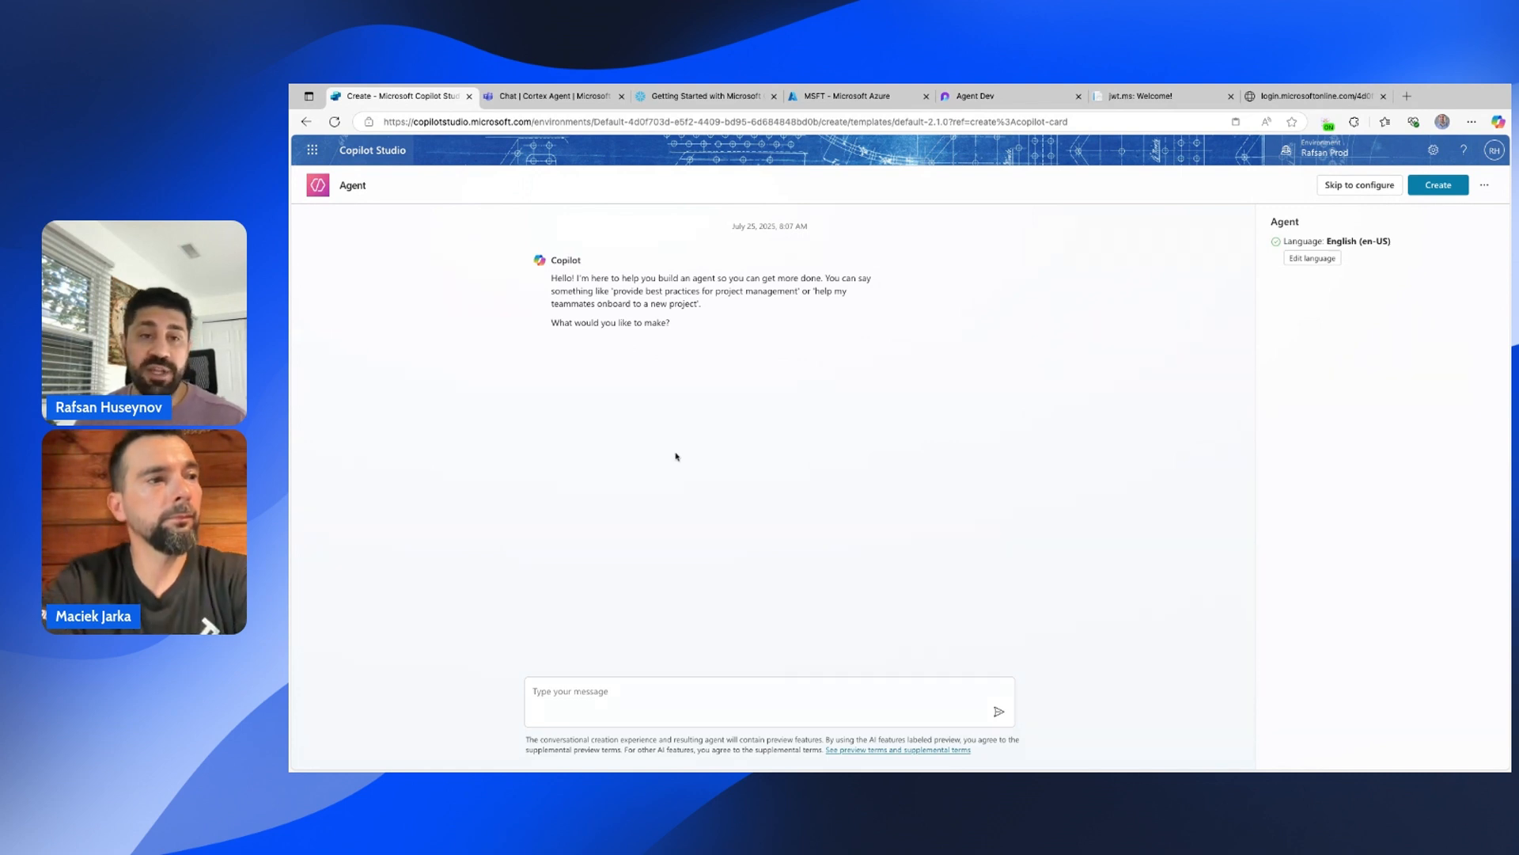
{"action": "left_click", "coordinate": [1377, 186]}
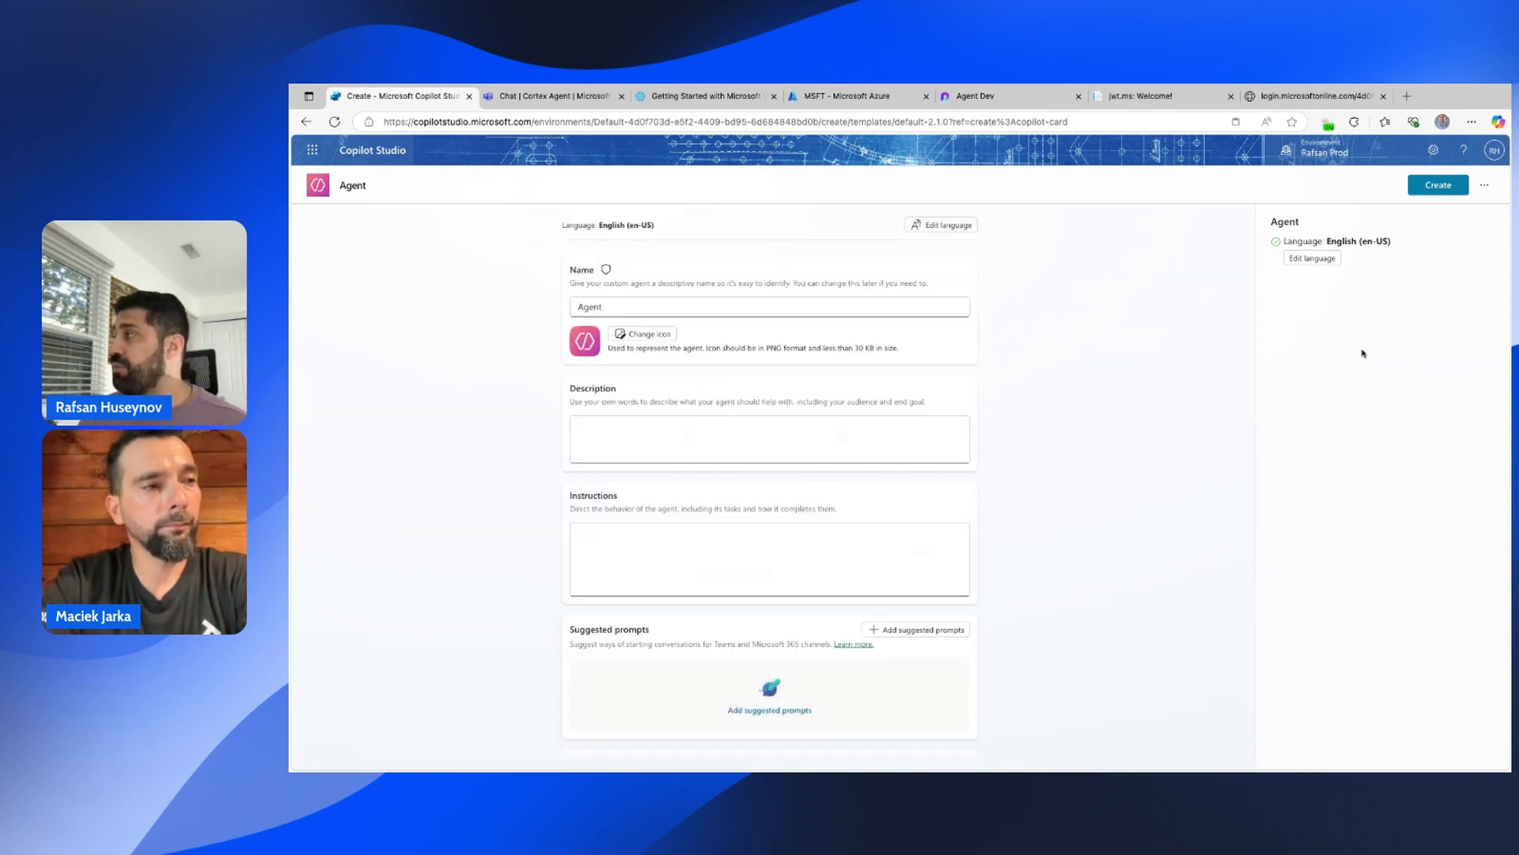
{"action": "left_click", "coordinate": [582, 305]}
{"action": "type", "text": "Product Info"}
{"action": "left_click", "coordinate": [1439, 186]}
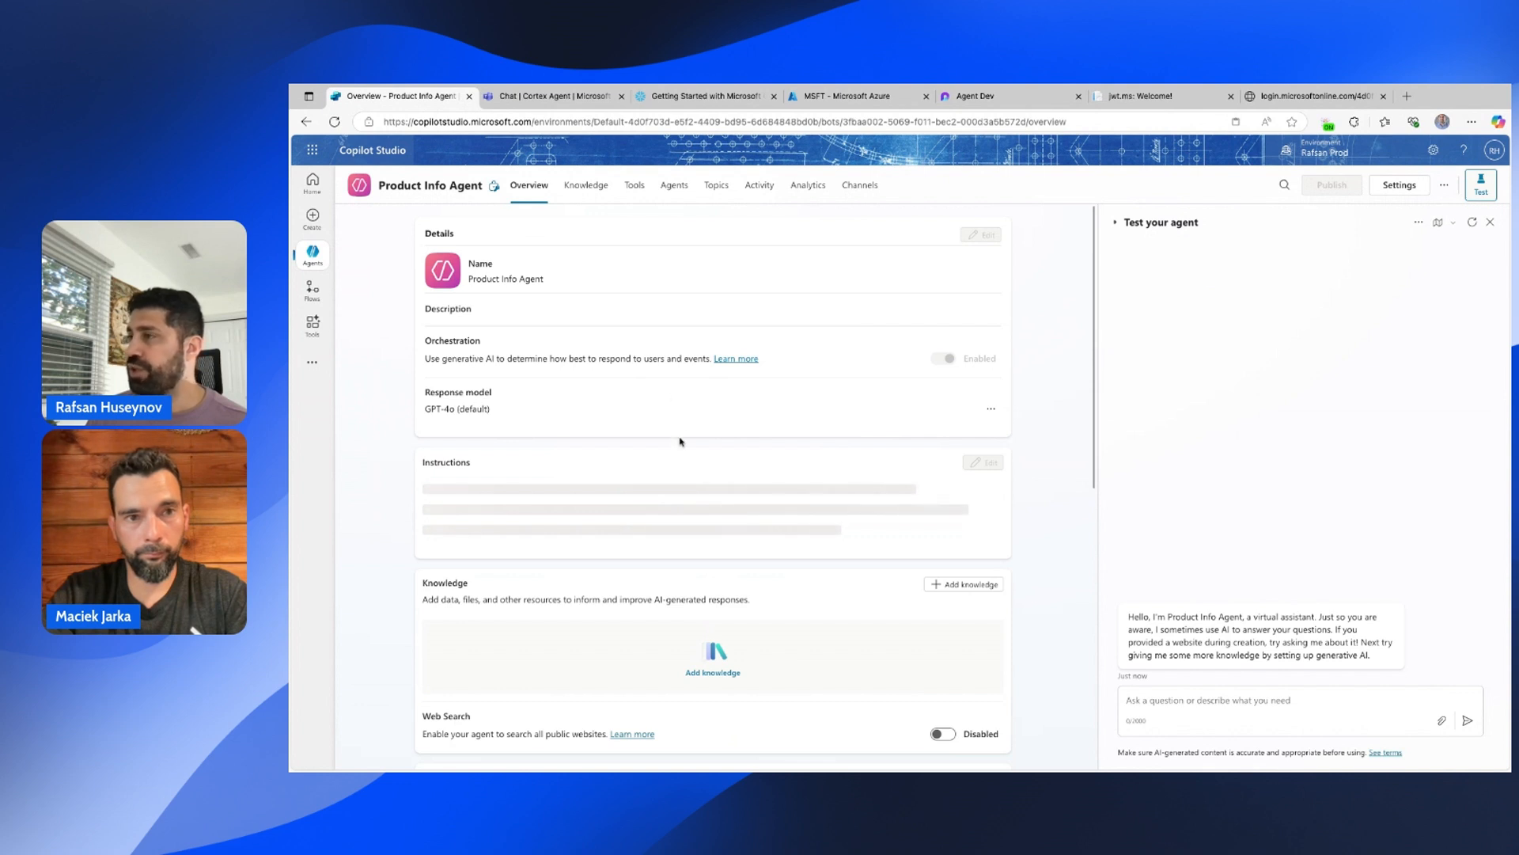
{"action": "scroll", "coordinate": [621, 402], "scroll_direction": "down", "scroll_amount": 2}
{"action": "scroll", "coordinate": [586, 372], "scroll_direction": "up", "scroll_amount": 2}
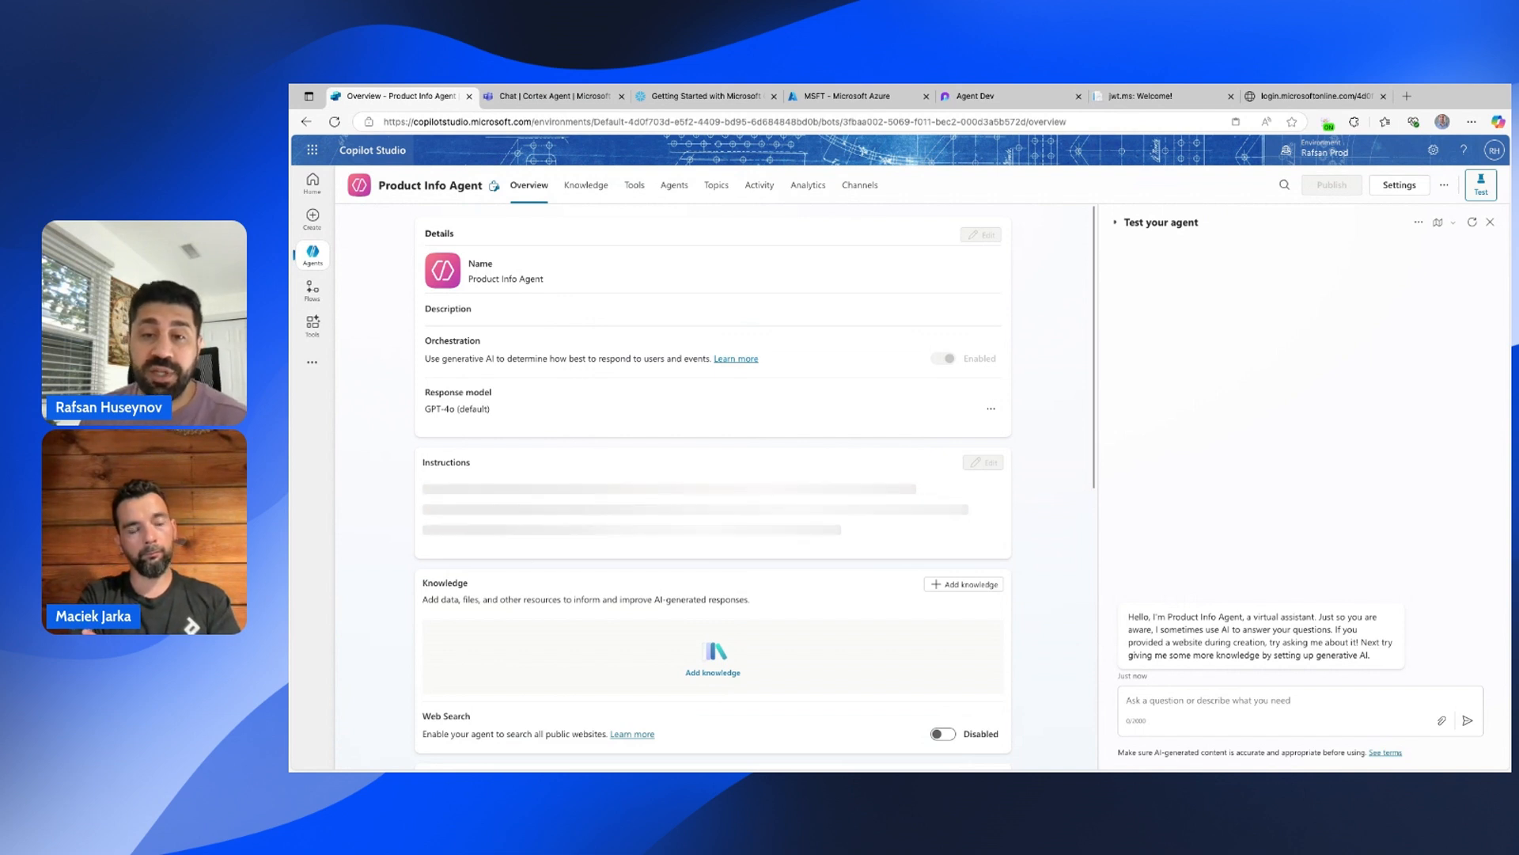
{"action": "scroll", "coordinate": [489, 471], "scroll_direction": "down", "scroll_amount": 1}
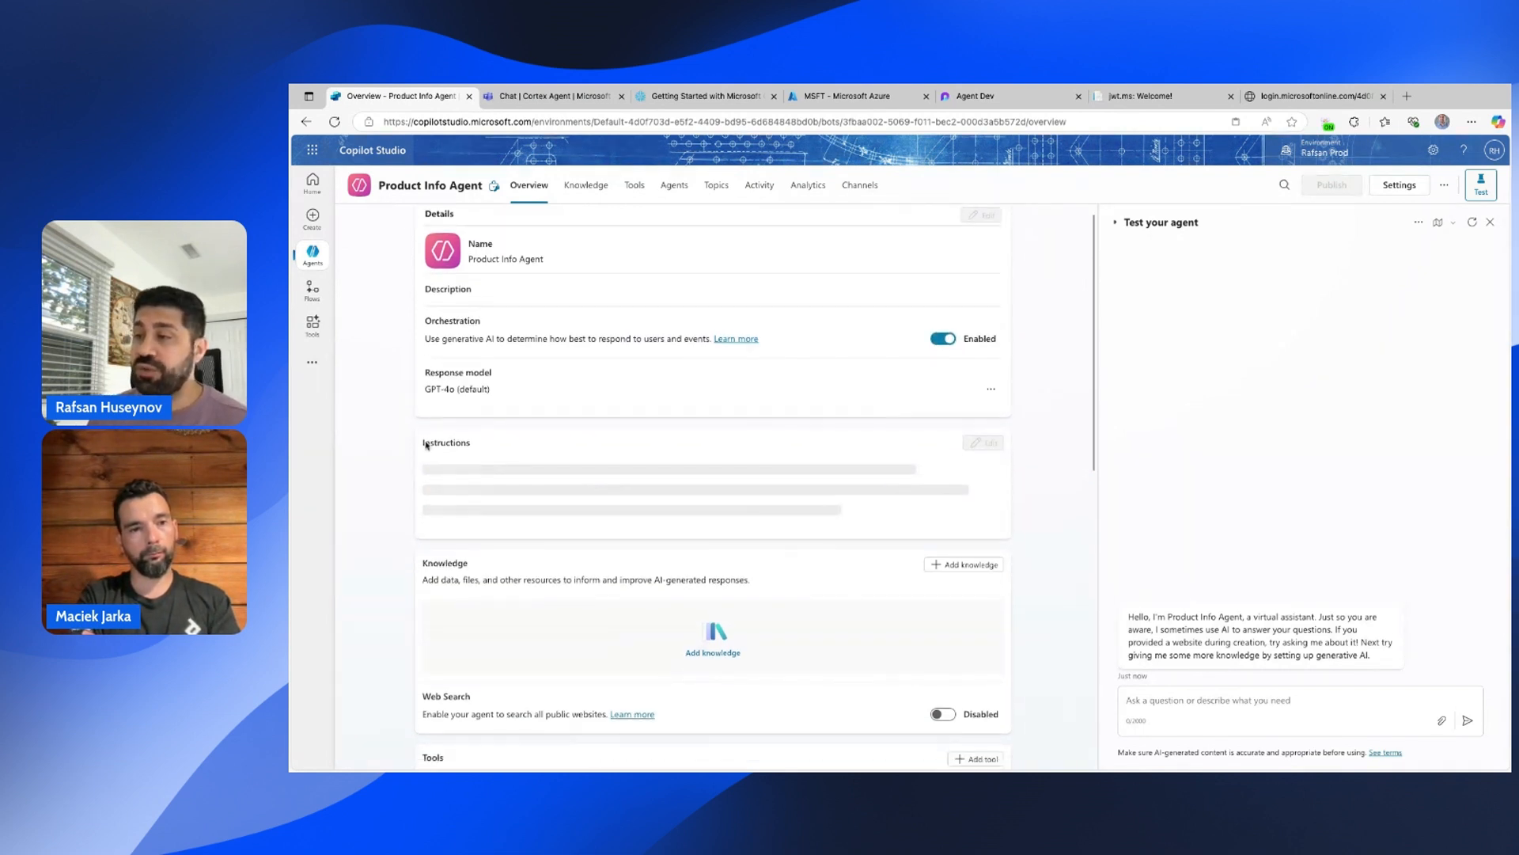
{"action": "left_click_drag", "start_coordinate": [423, 444], "coordinate": [473, 444]}
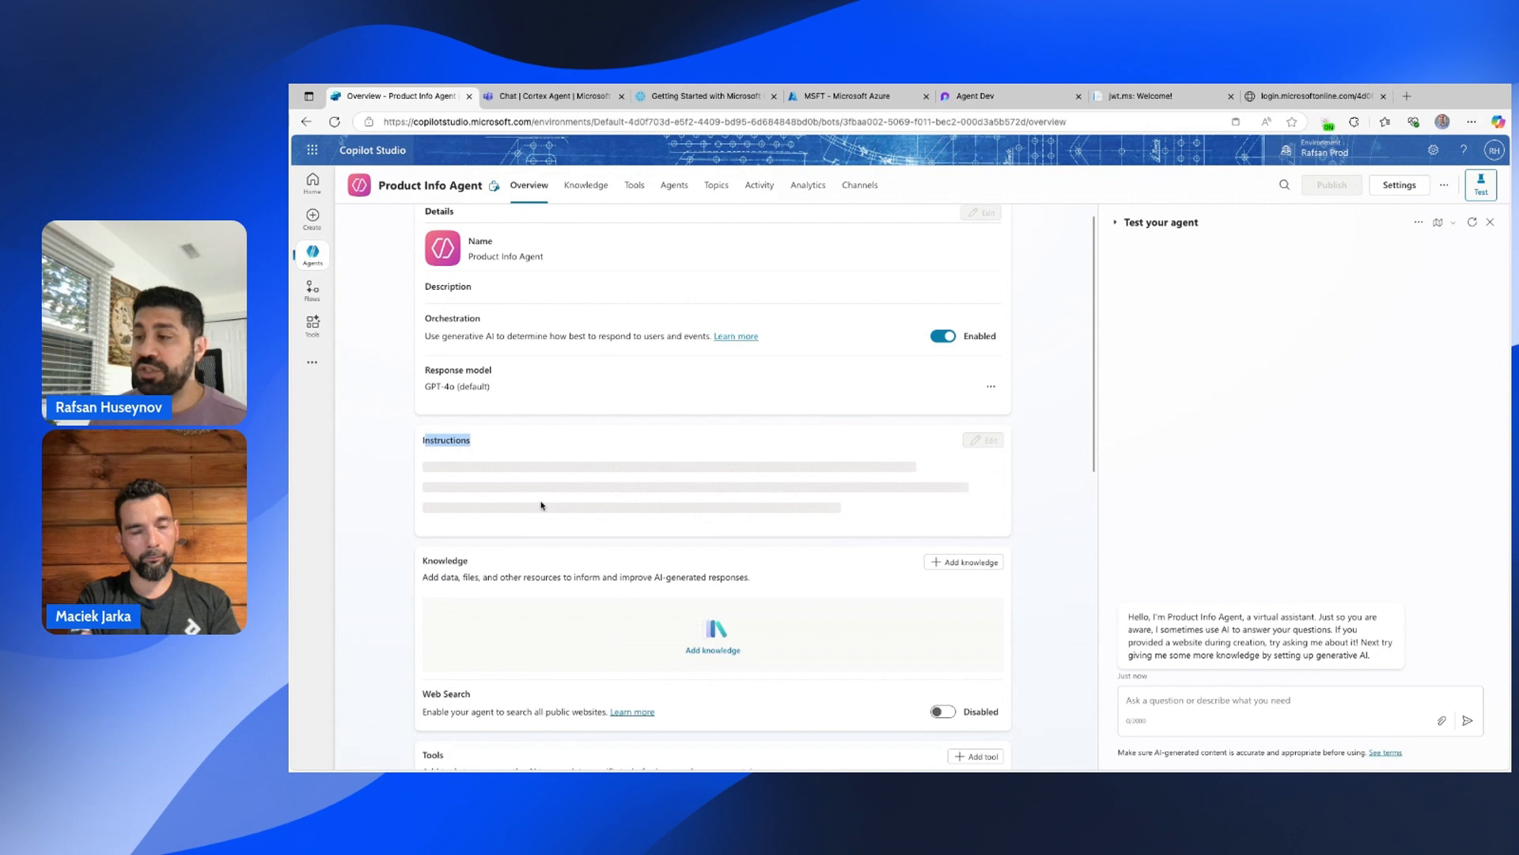
{"action": "left_click_drag", "start_coordinate": [470, 562], "coordinate": [425, 566]}
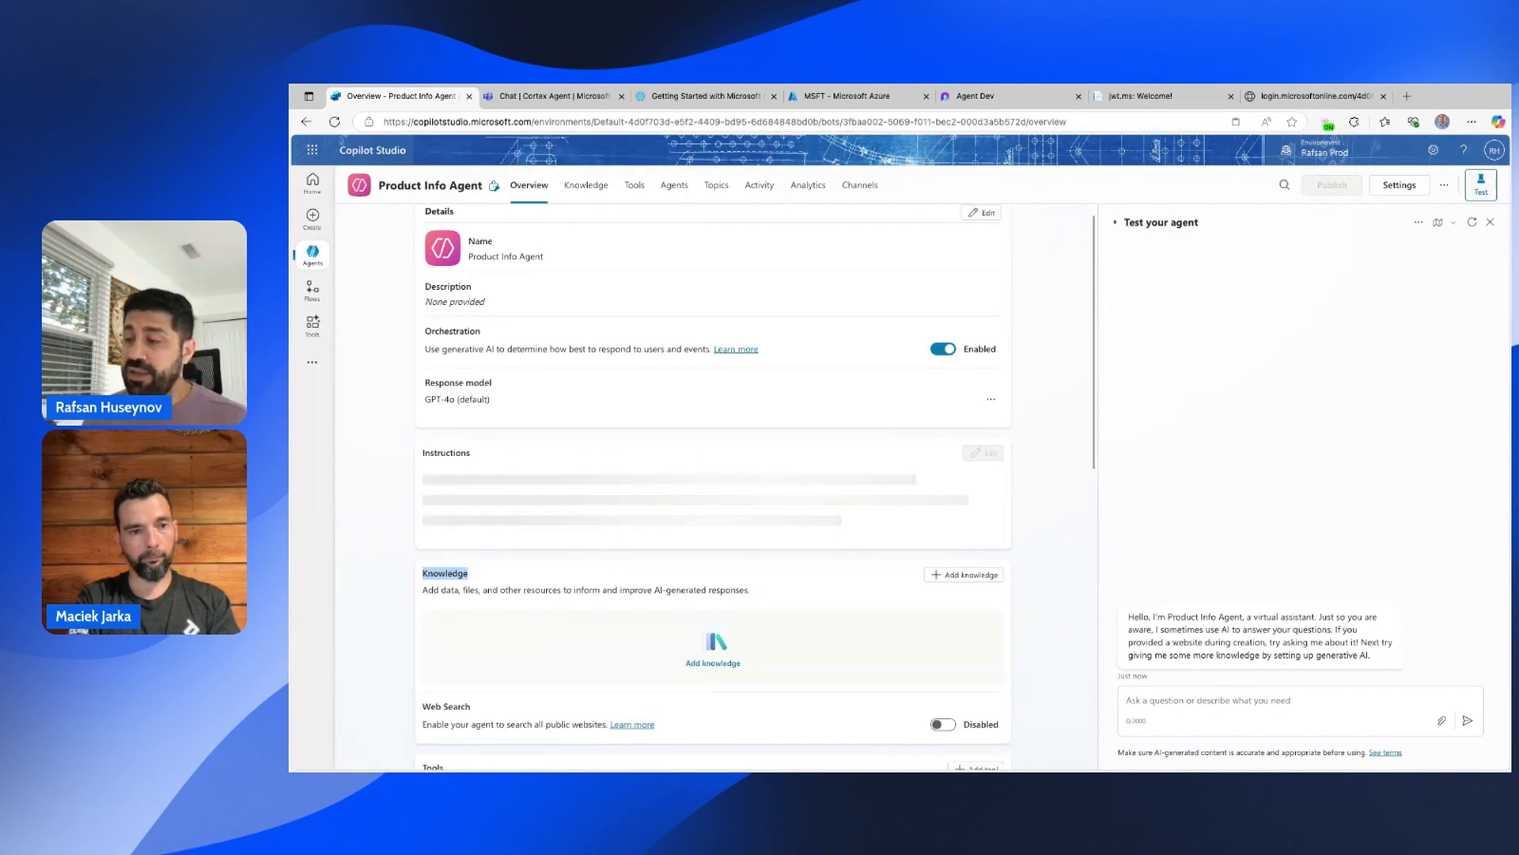
{"action": "scroll", "coordinate": [682, 717], "scroll_direction": "down", "scroll_amount": 5}
{"action": "scroll", "coordinate": [639, 673], "scroll_direction": "up", "scroll_amount": 5}
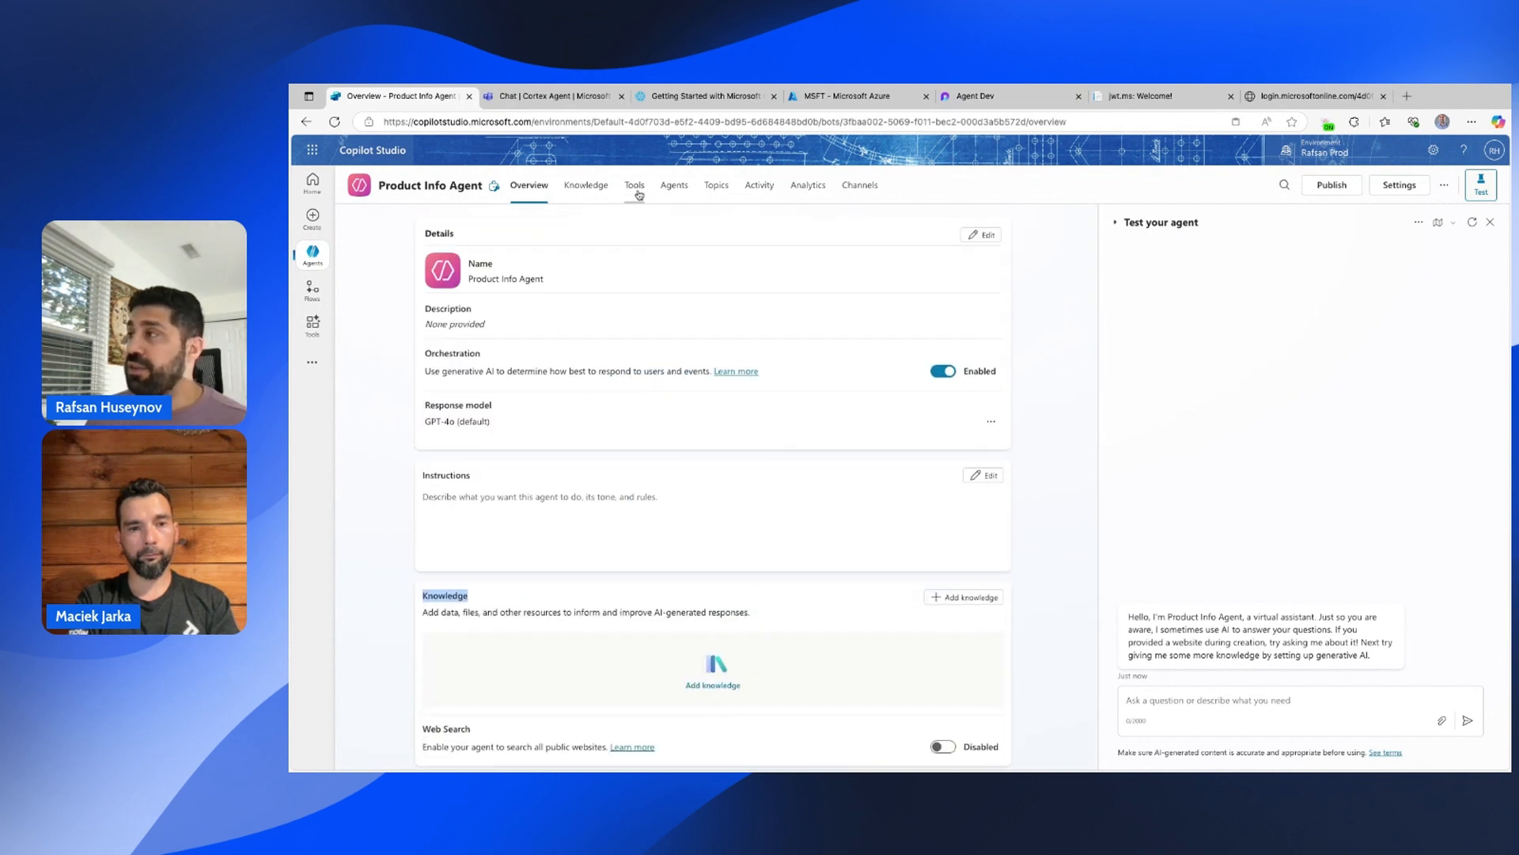
Add a blank topic with the trigger description 'This topic provides information about Cortex agents.'.
{"action": "left_click", "coordinate": [715, 188]}
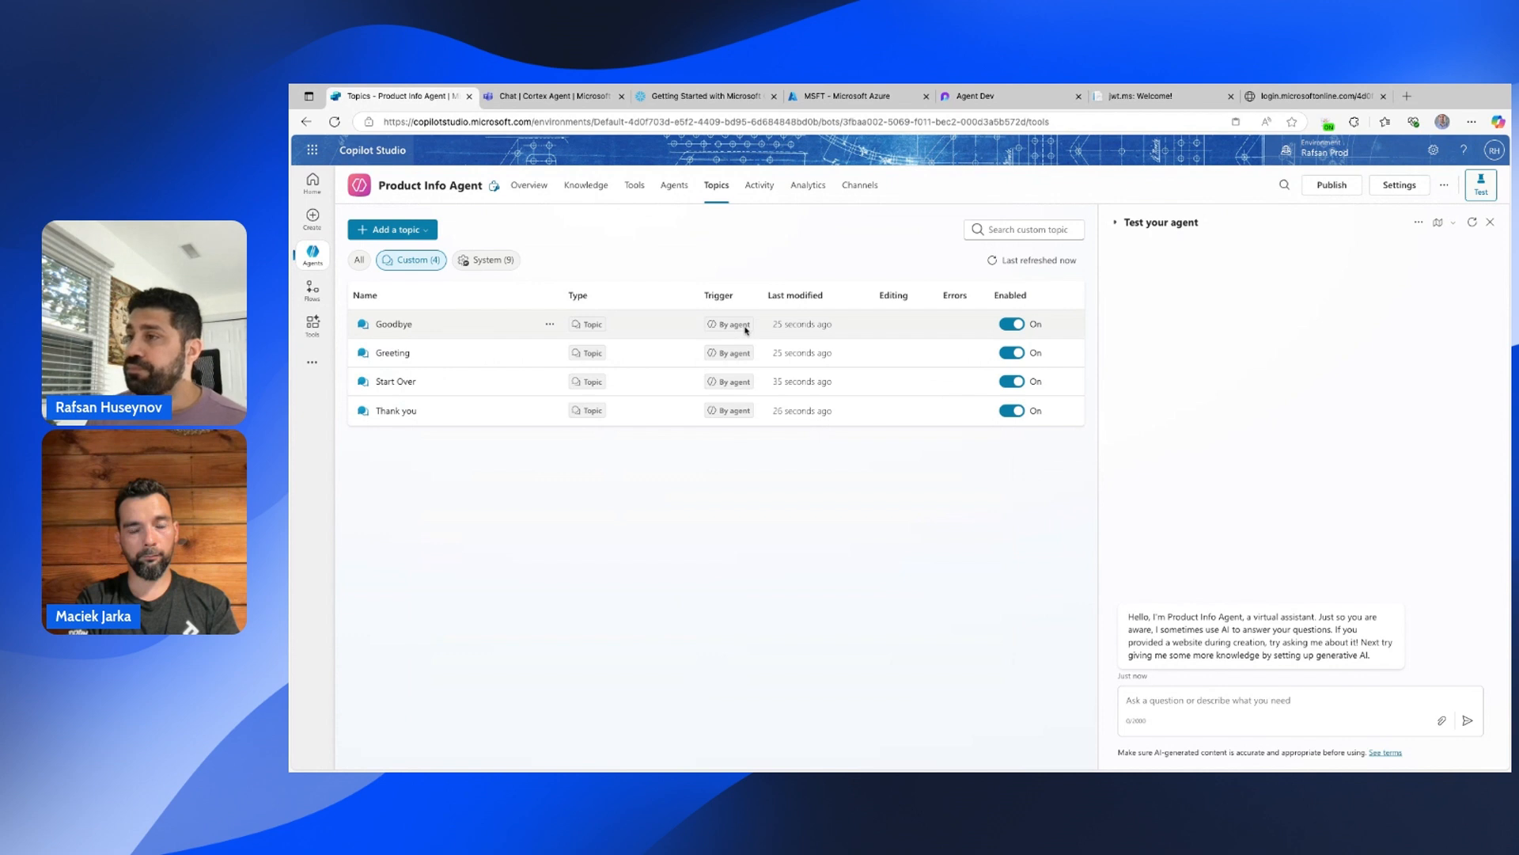
{"action": "left_click", "coordinate": [417, 230]}
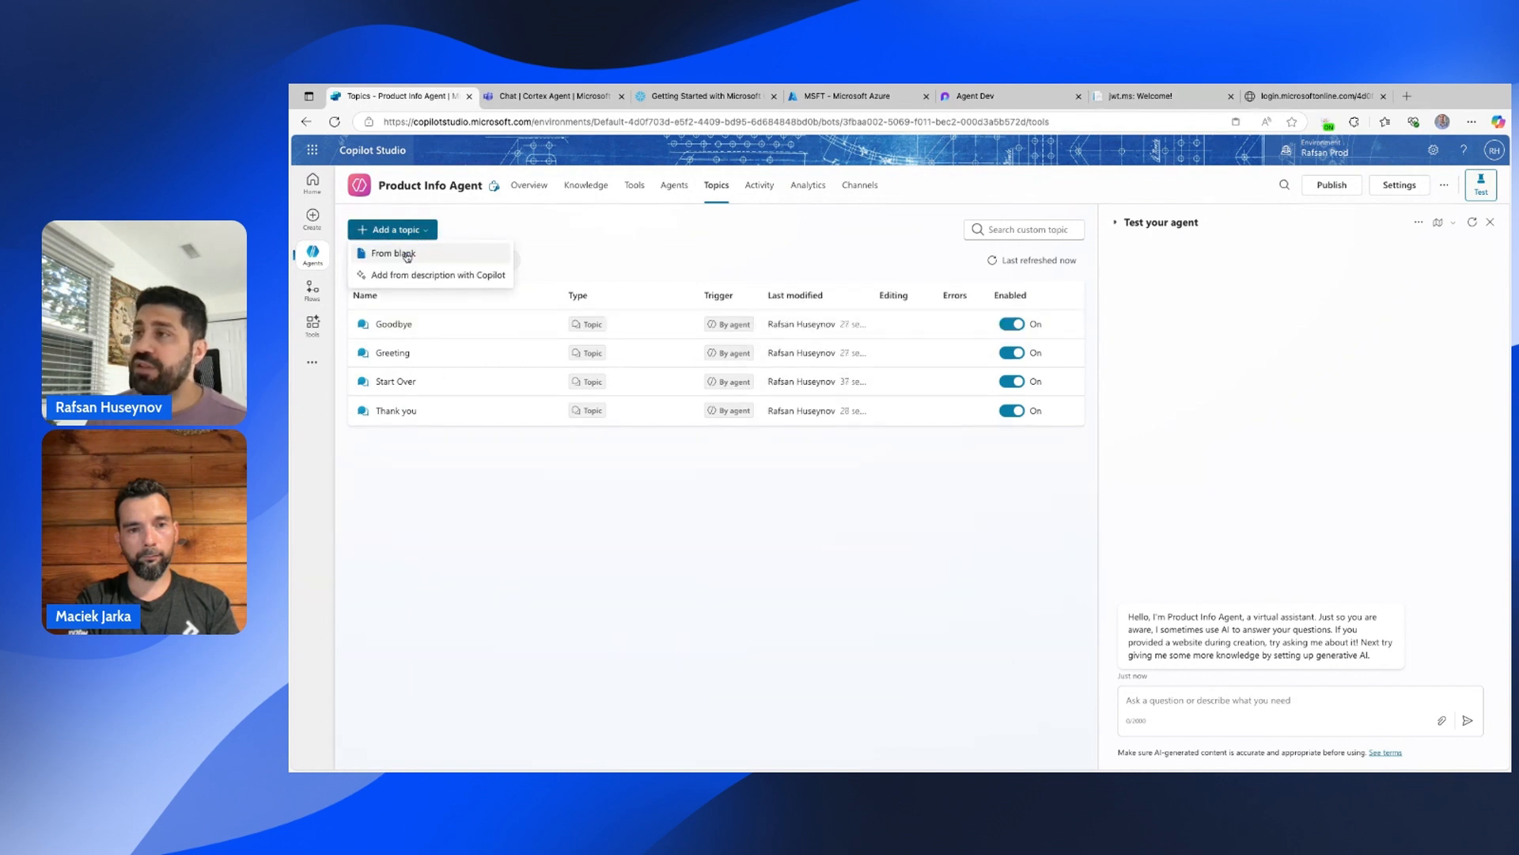
{"action": "left_click", "coordinate": [399, 252]}
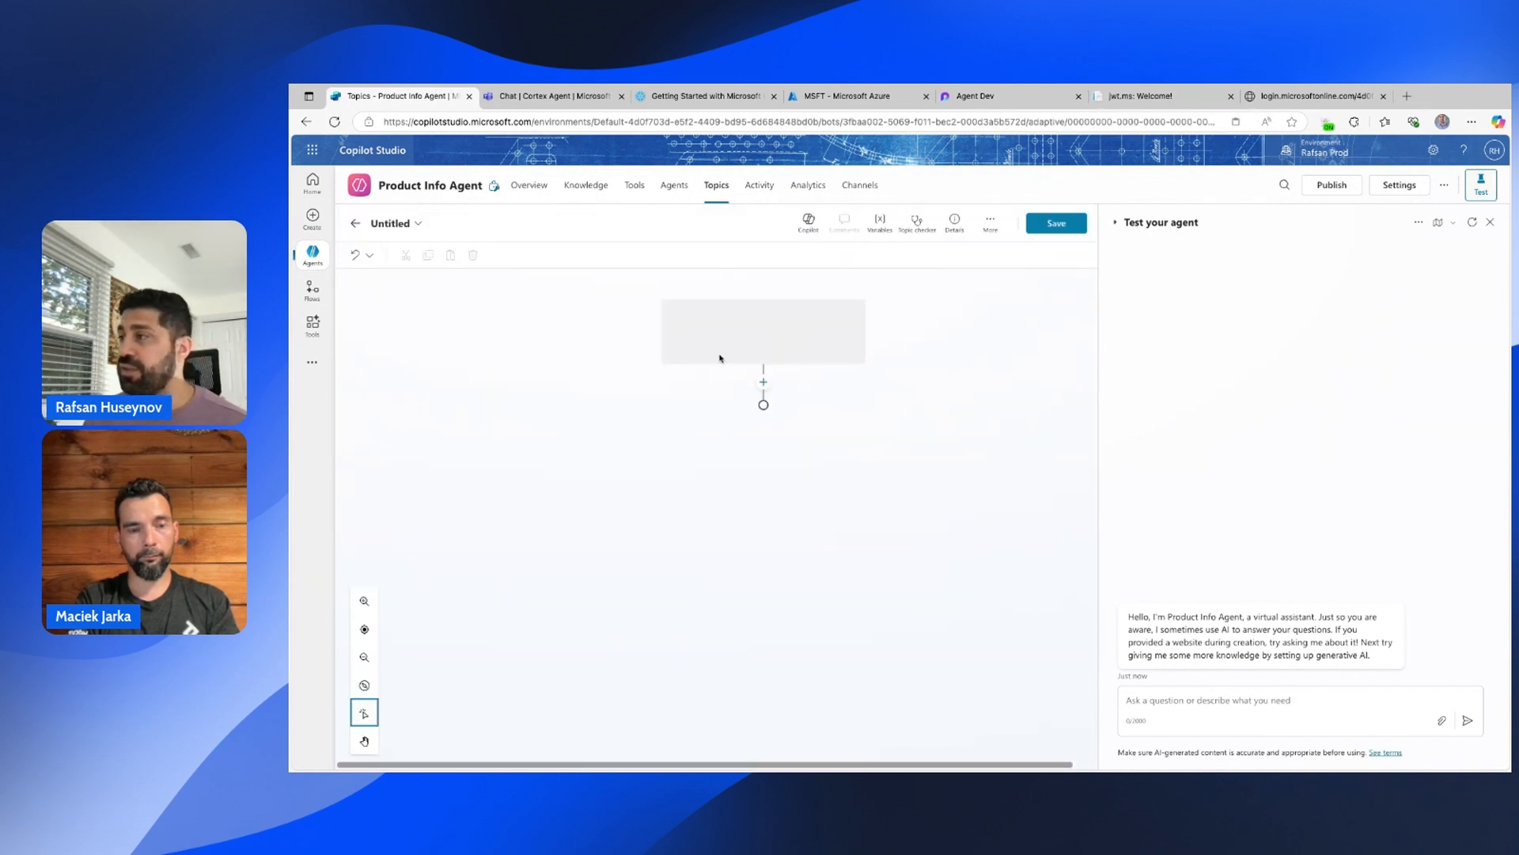
{"action": "left_click", "coordinate": [707, 418]}
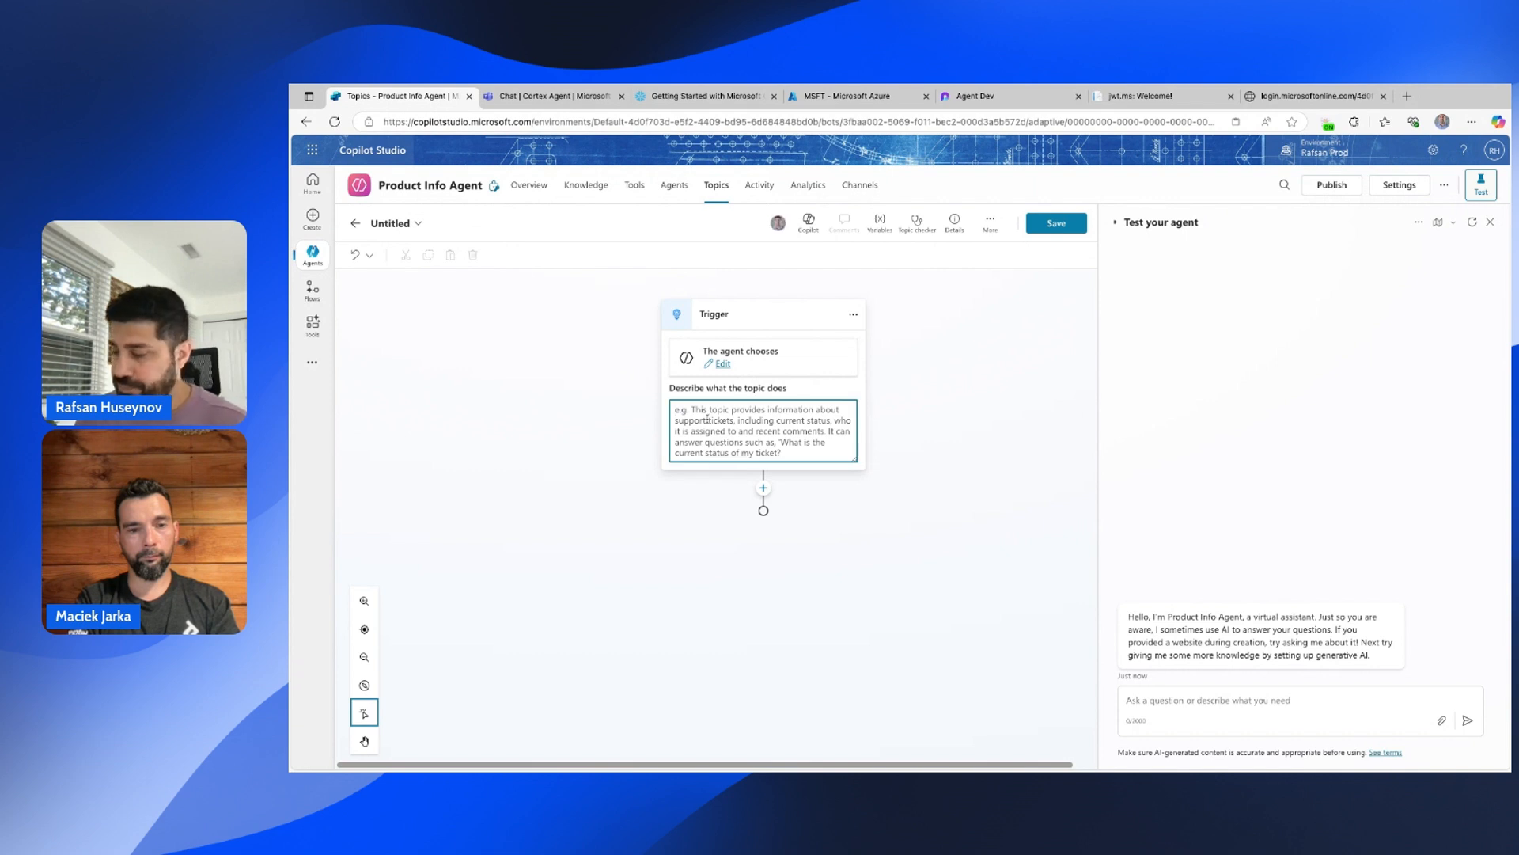
{"action": "type", "text": "This topic p"}
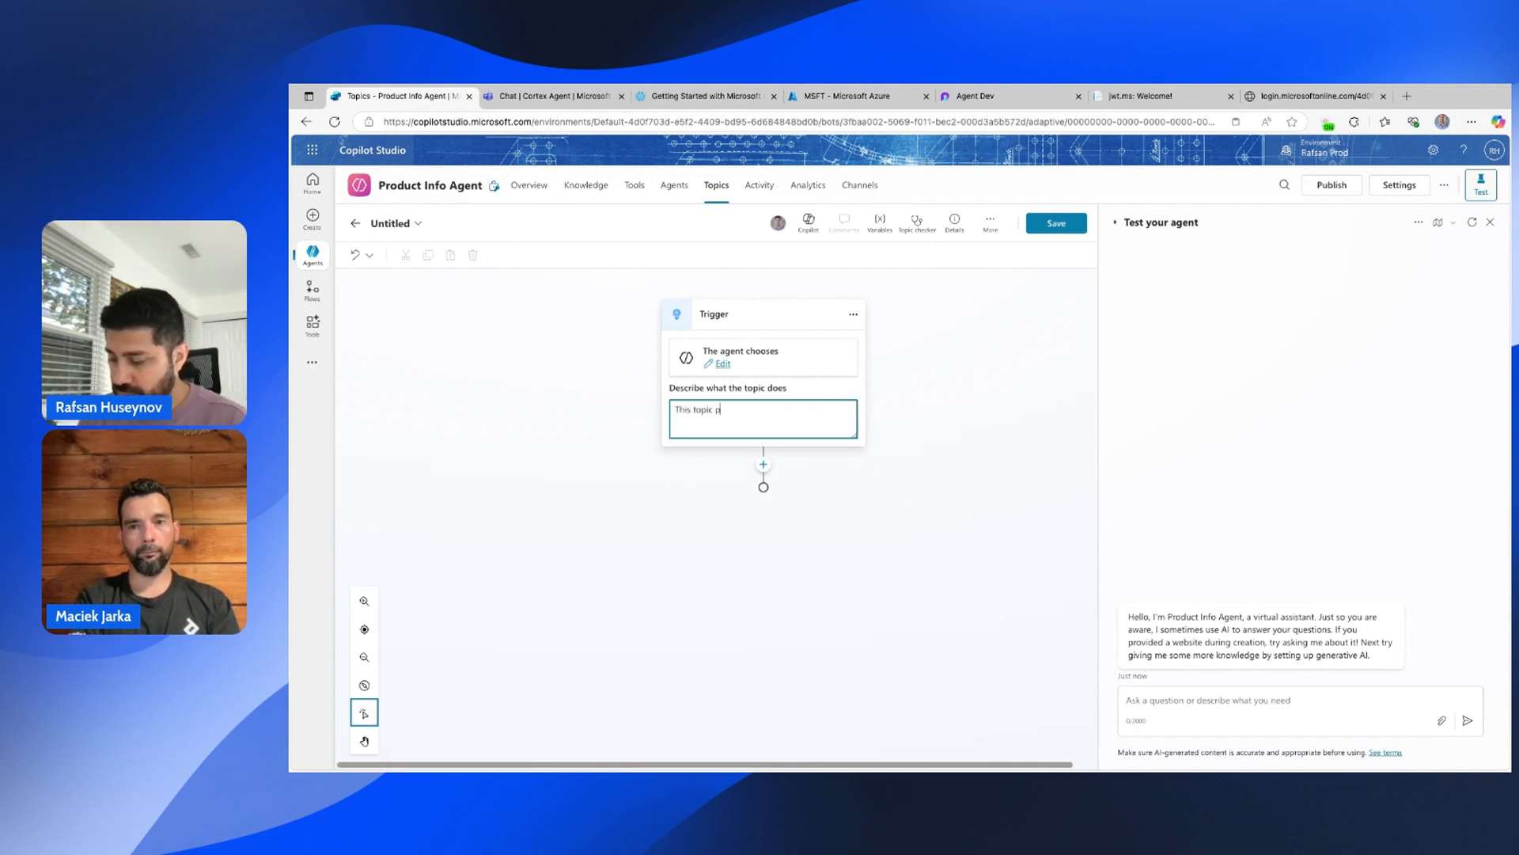
{"action": "type", "text": "rovides"}
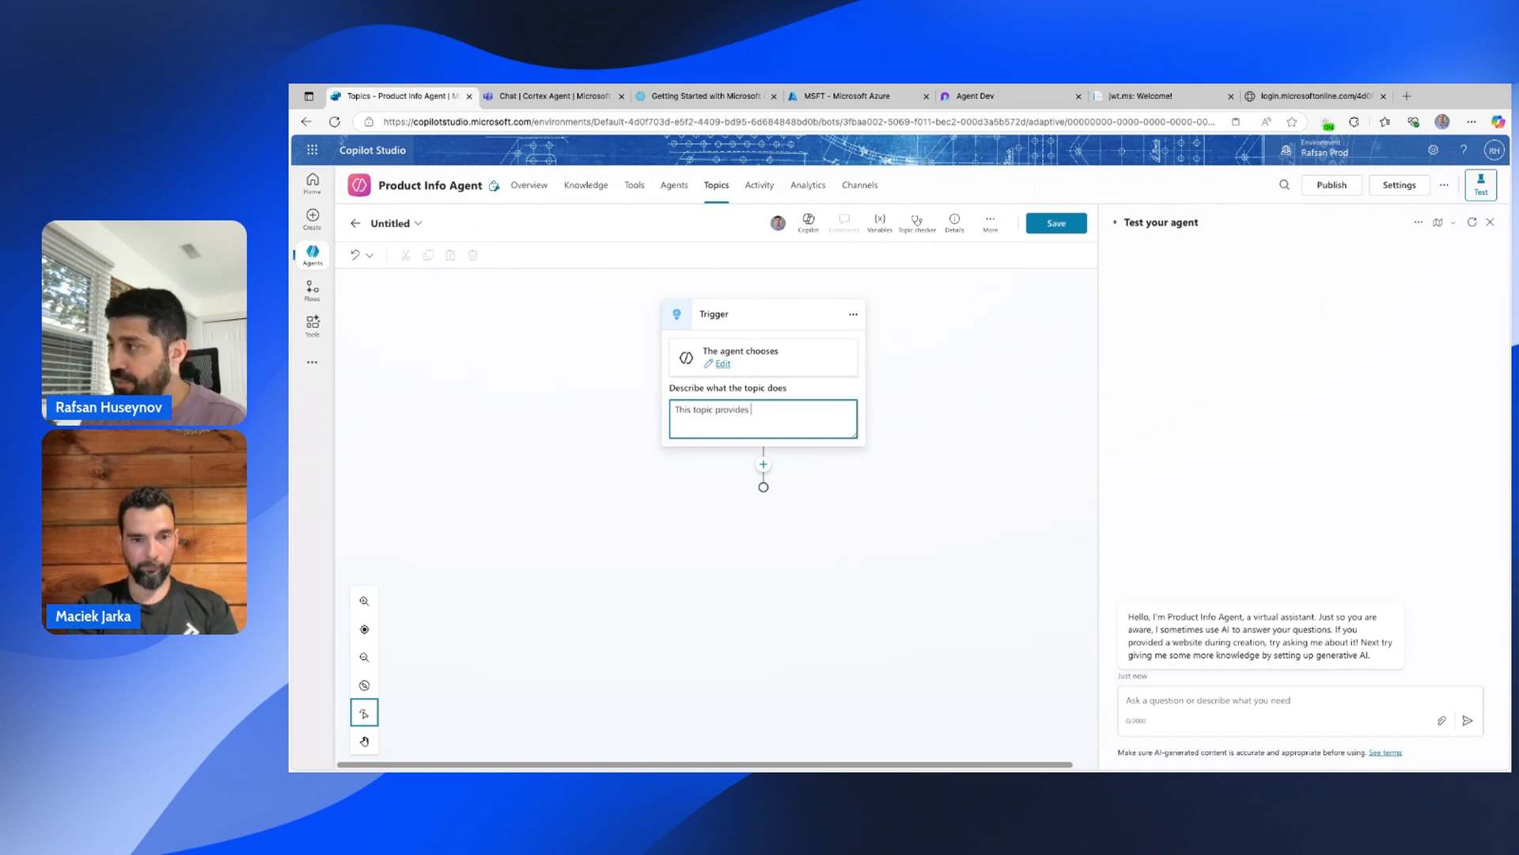
{"action": "type", "text": " information about Cortex agents."}
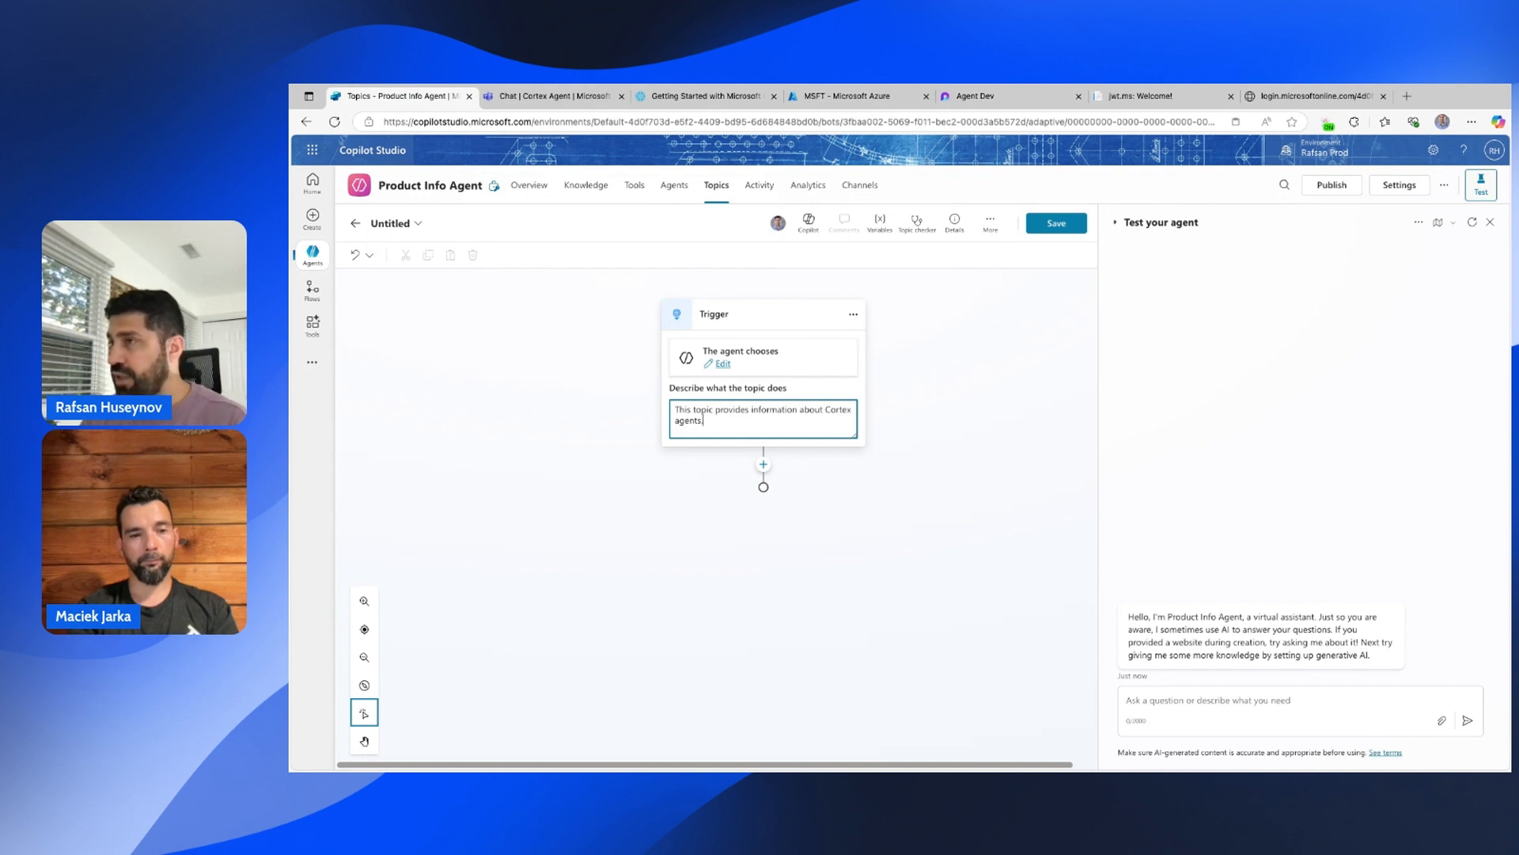
Rename the Untitled topic to 'Cortex Agent'.
{"action": "left_click", "coordinate": [395, 224]}
{"action": "type", "text": "Cortex Agent"}
{"action": "key", "text": "Return"}
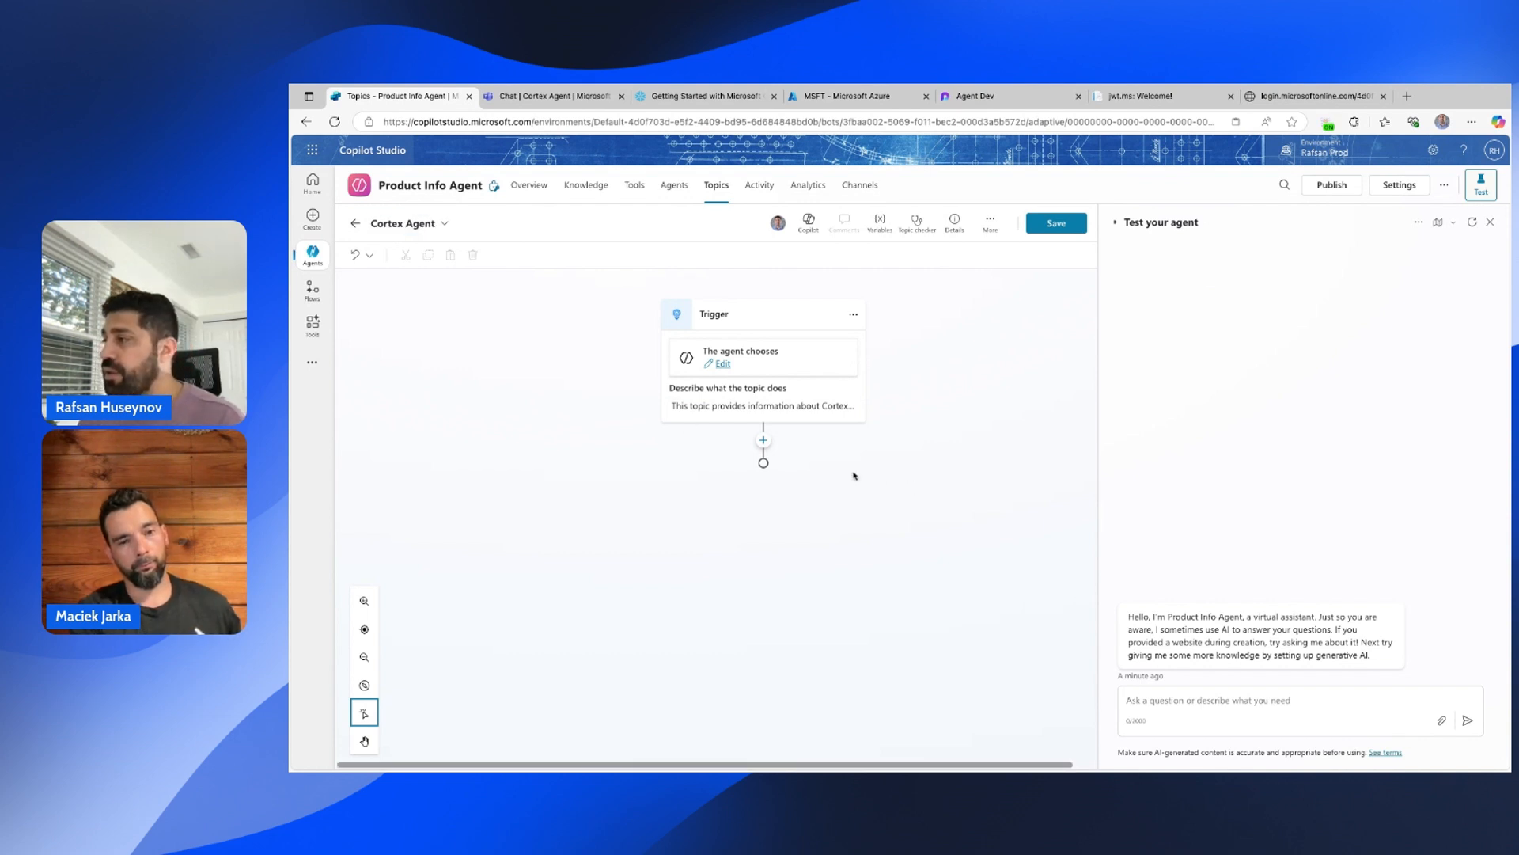
{"action": "left_click", "coordinate": [763, 440]}
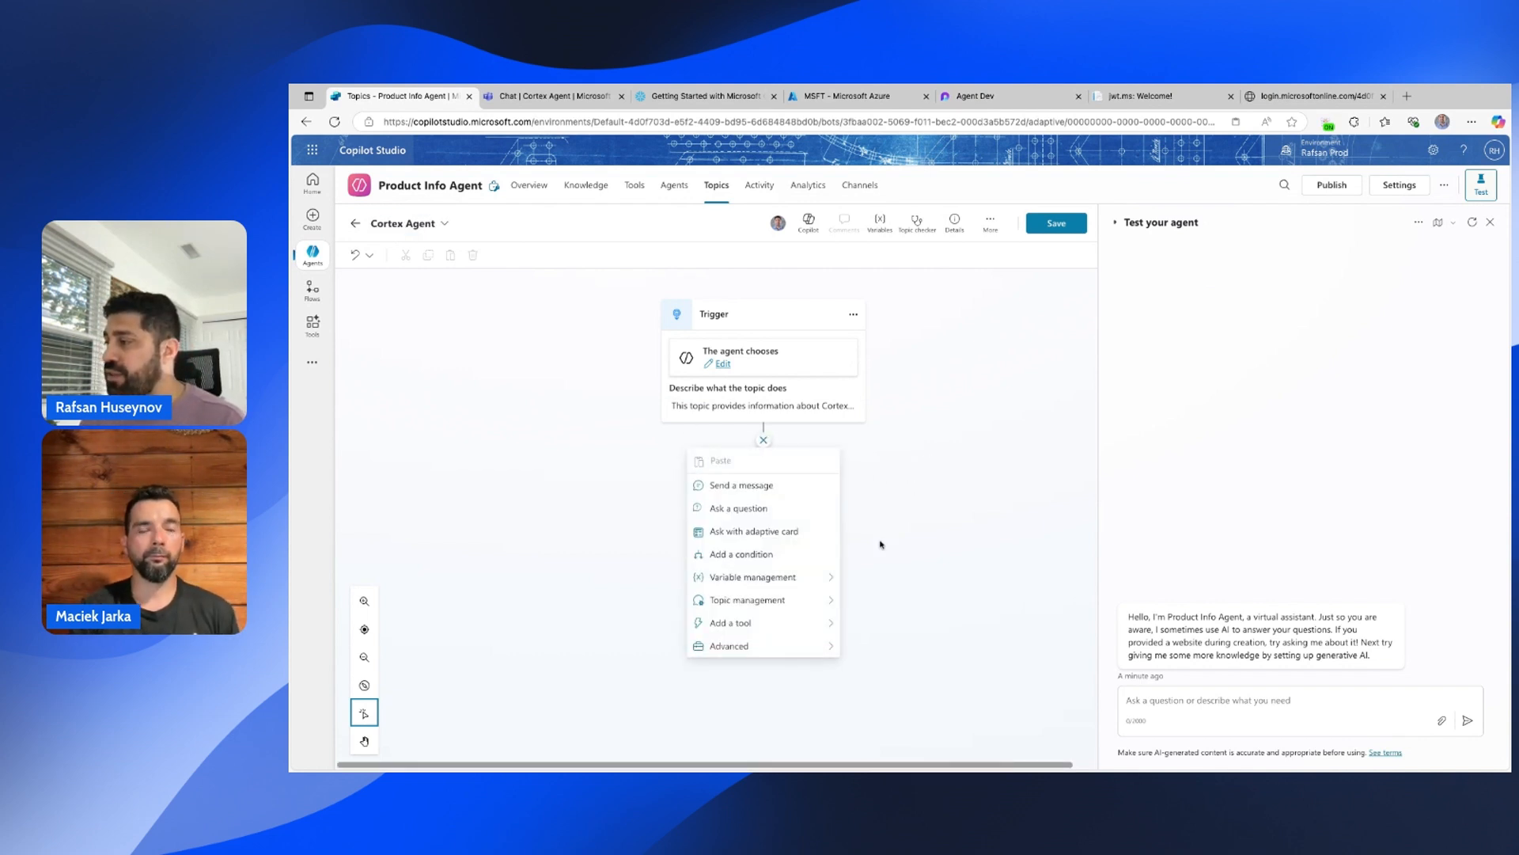
Add a question node after the trigger asking 'How can I help you?'.
{"action": "left_click", "coordinate": [752, 508]}
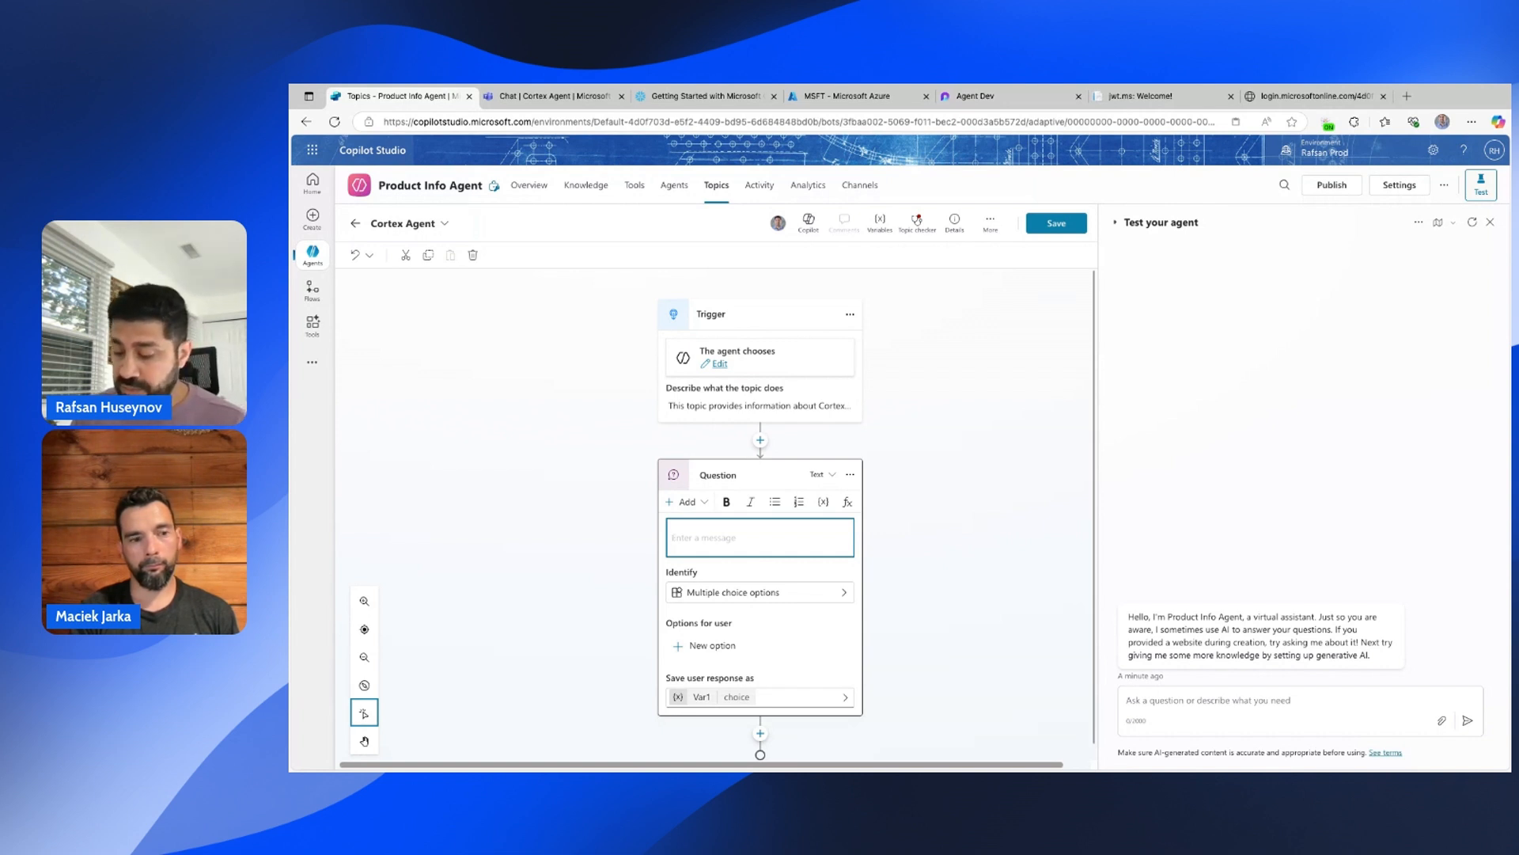
{"action": "type", "text": "How "}
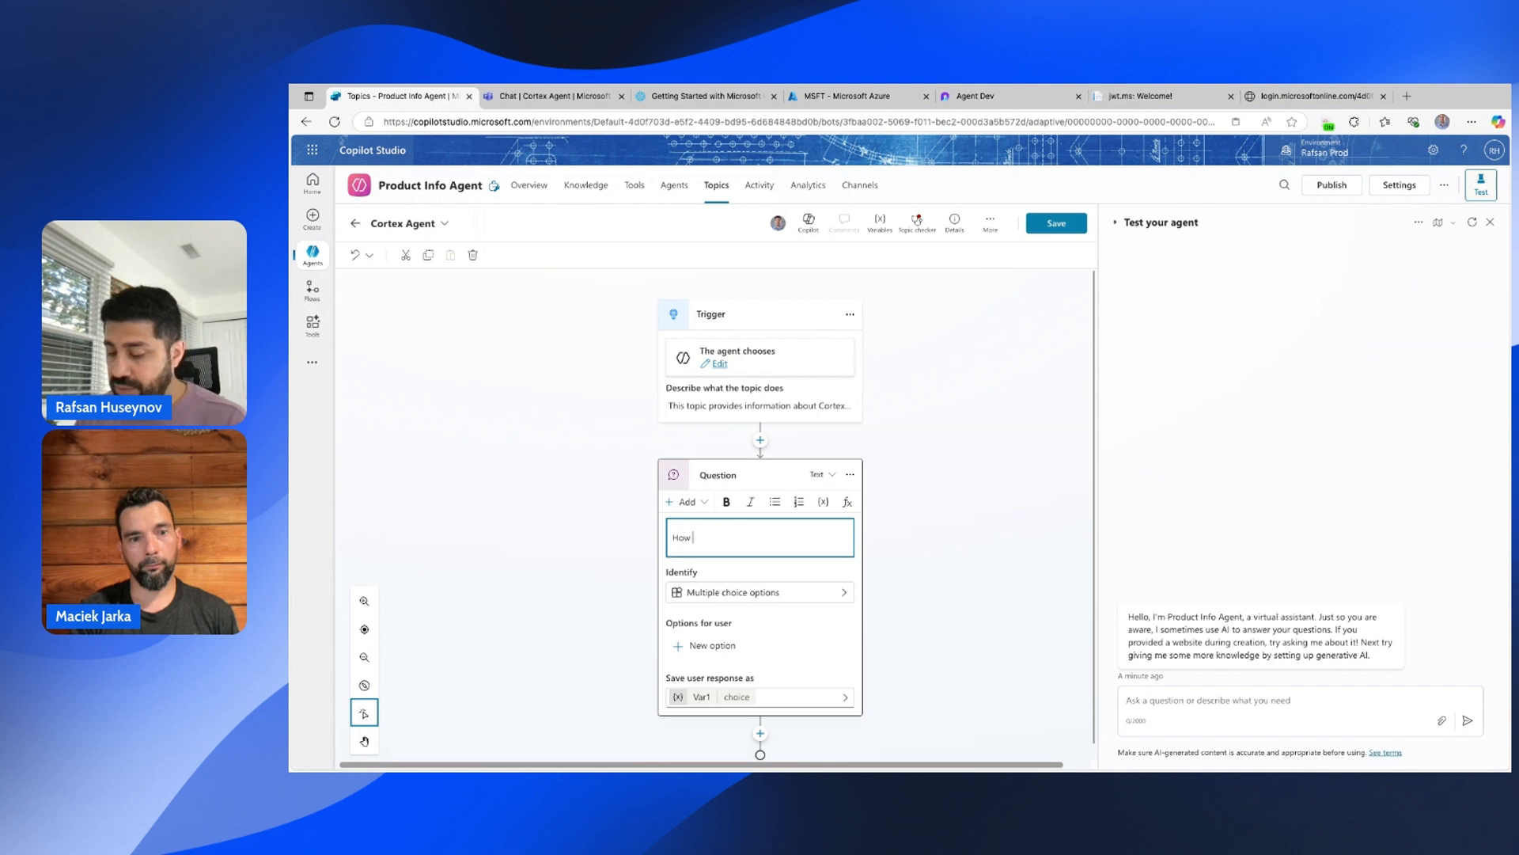
{"action": "type", "text": "ca"}
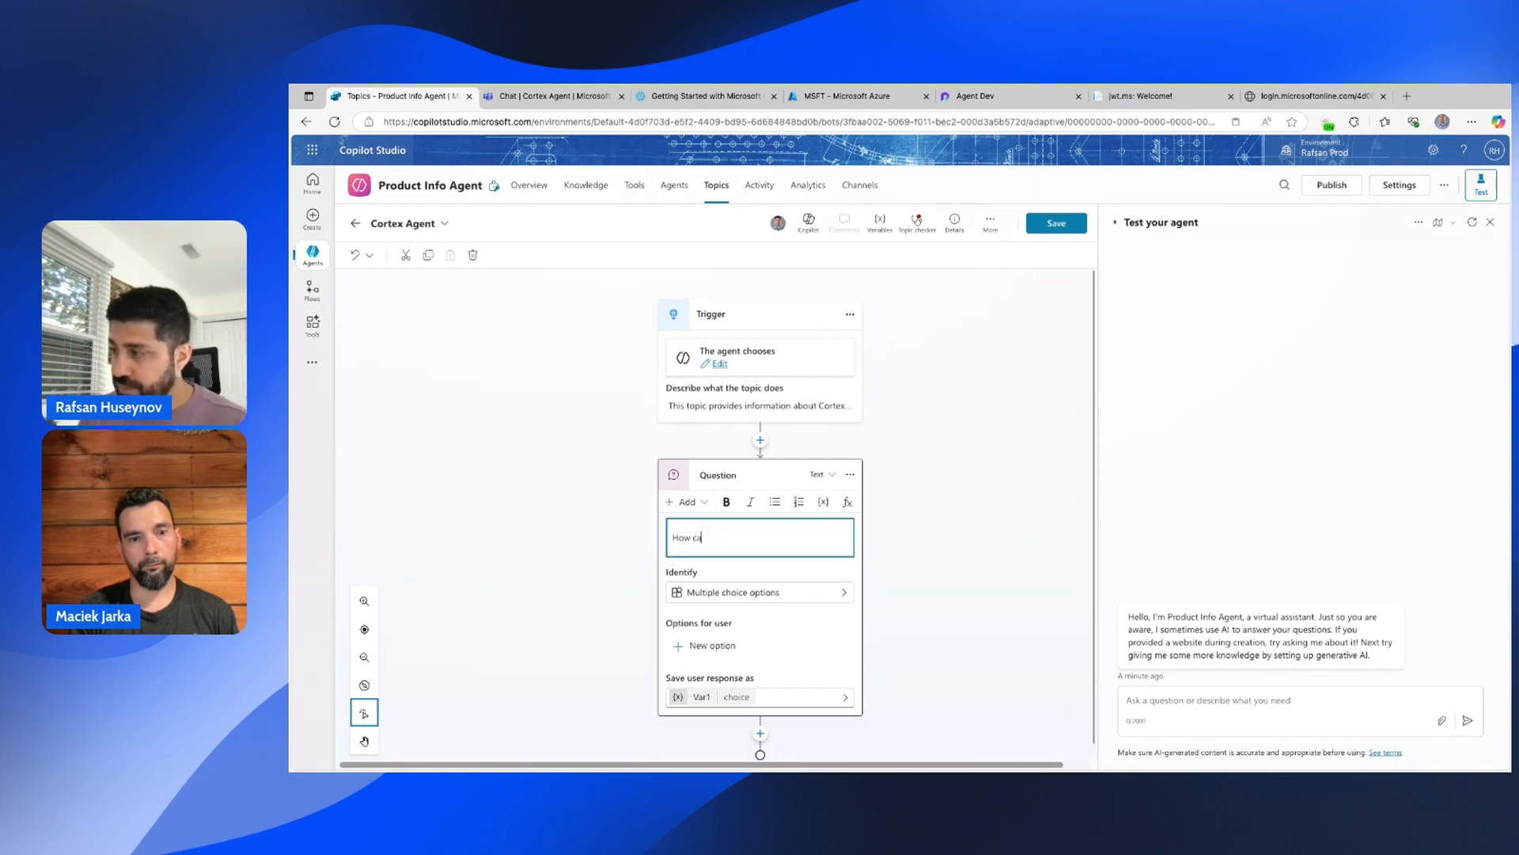
{"action": "type", "text": "nn I he"}
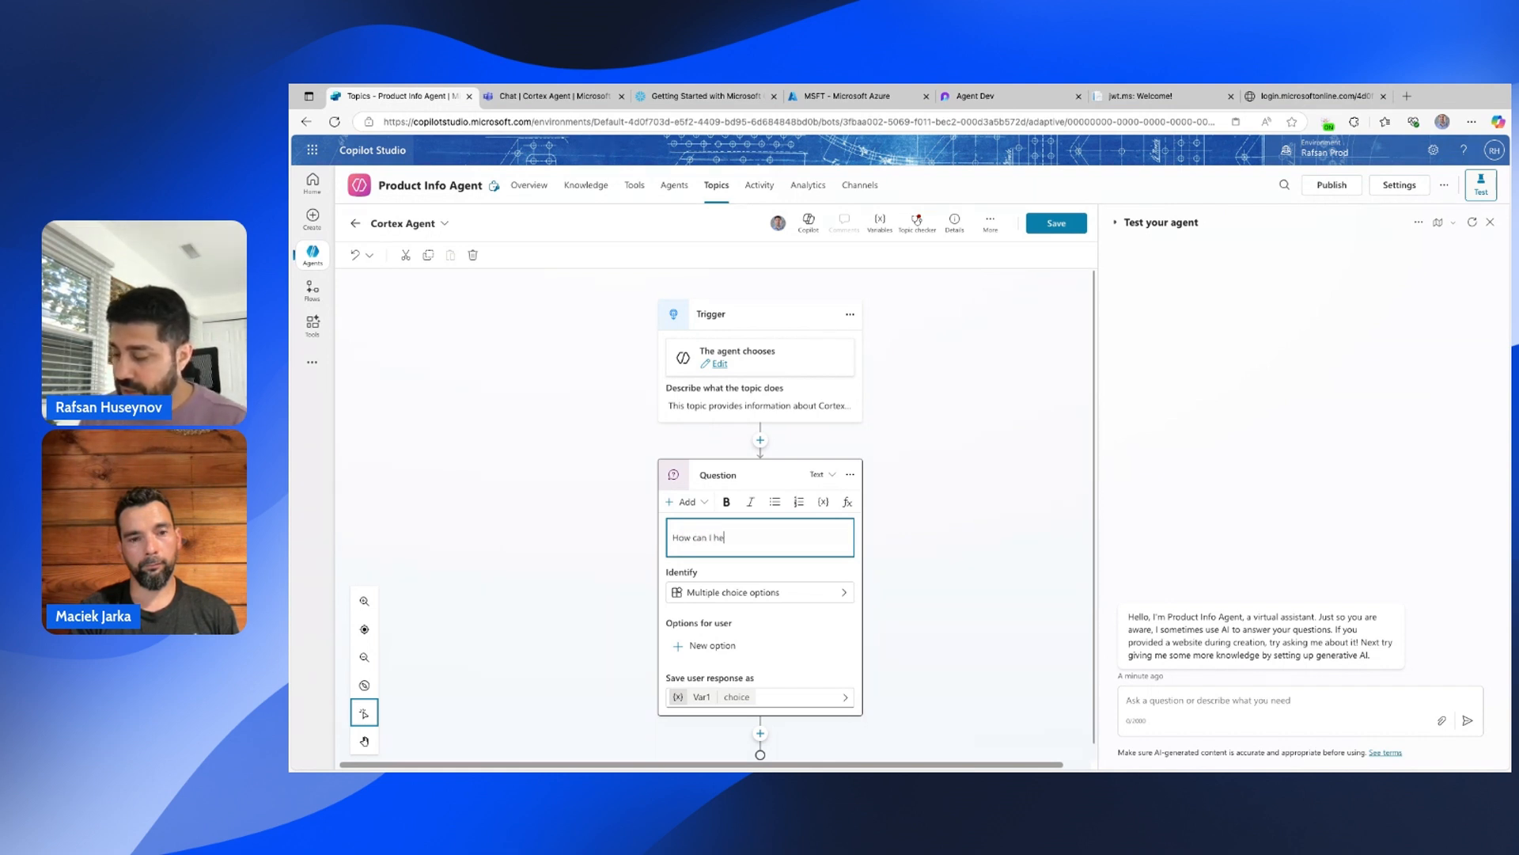
{"action": "type", "text": "lp you?"}
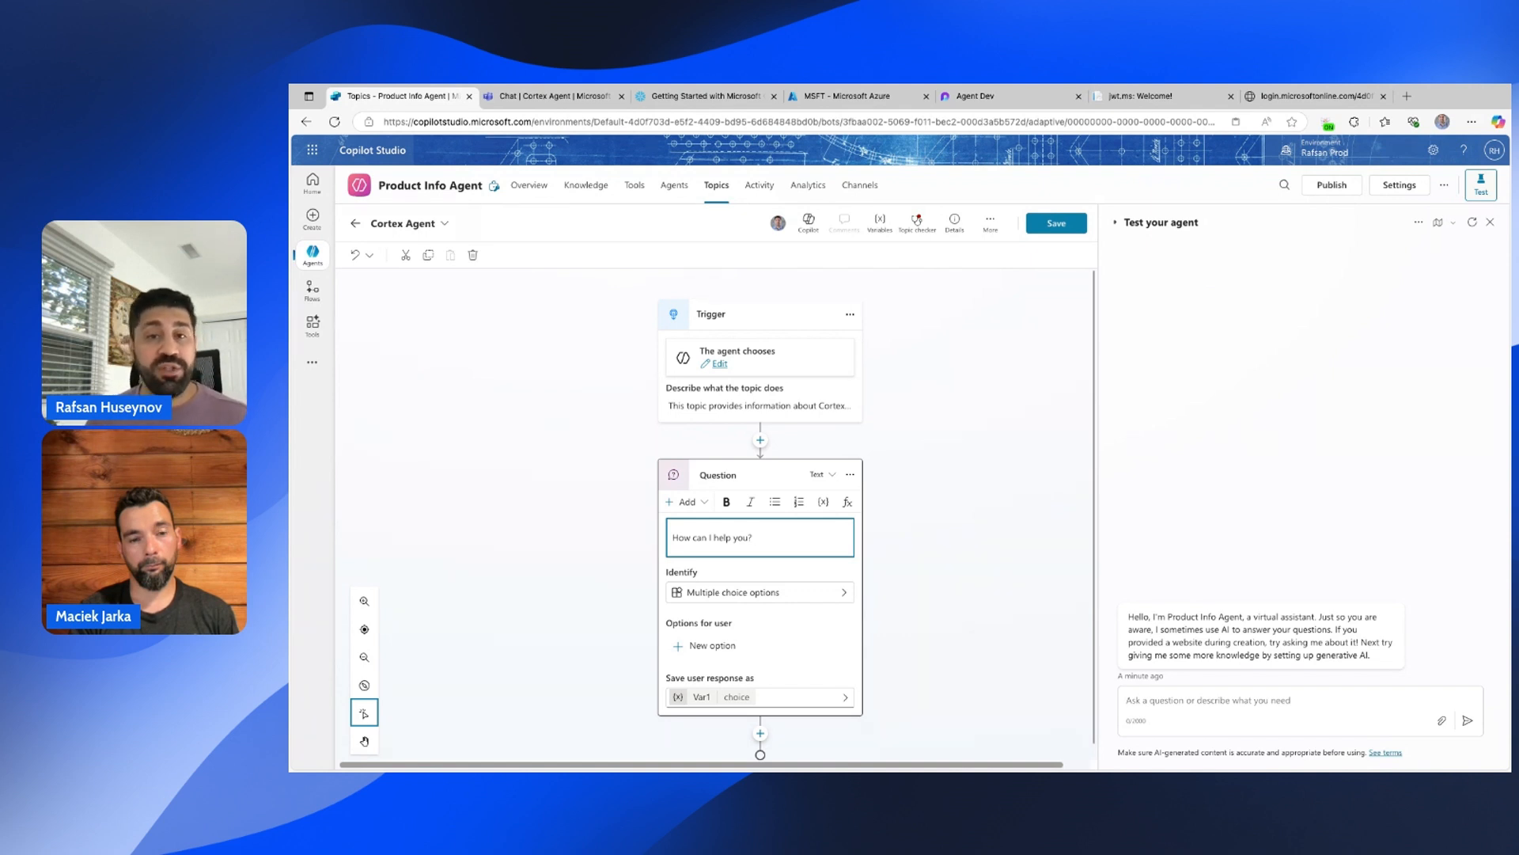
{"action": "left_click", "coordinate": [702, 502]}
{"action": "left_click", "coordinate": [731, 659]}
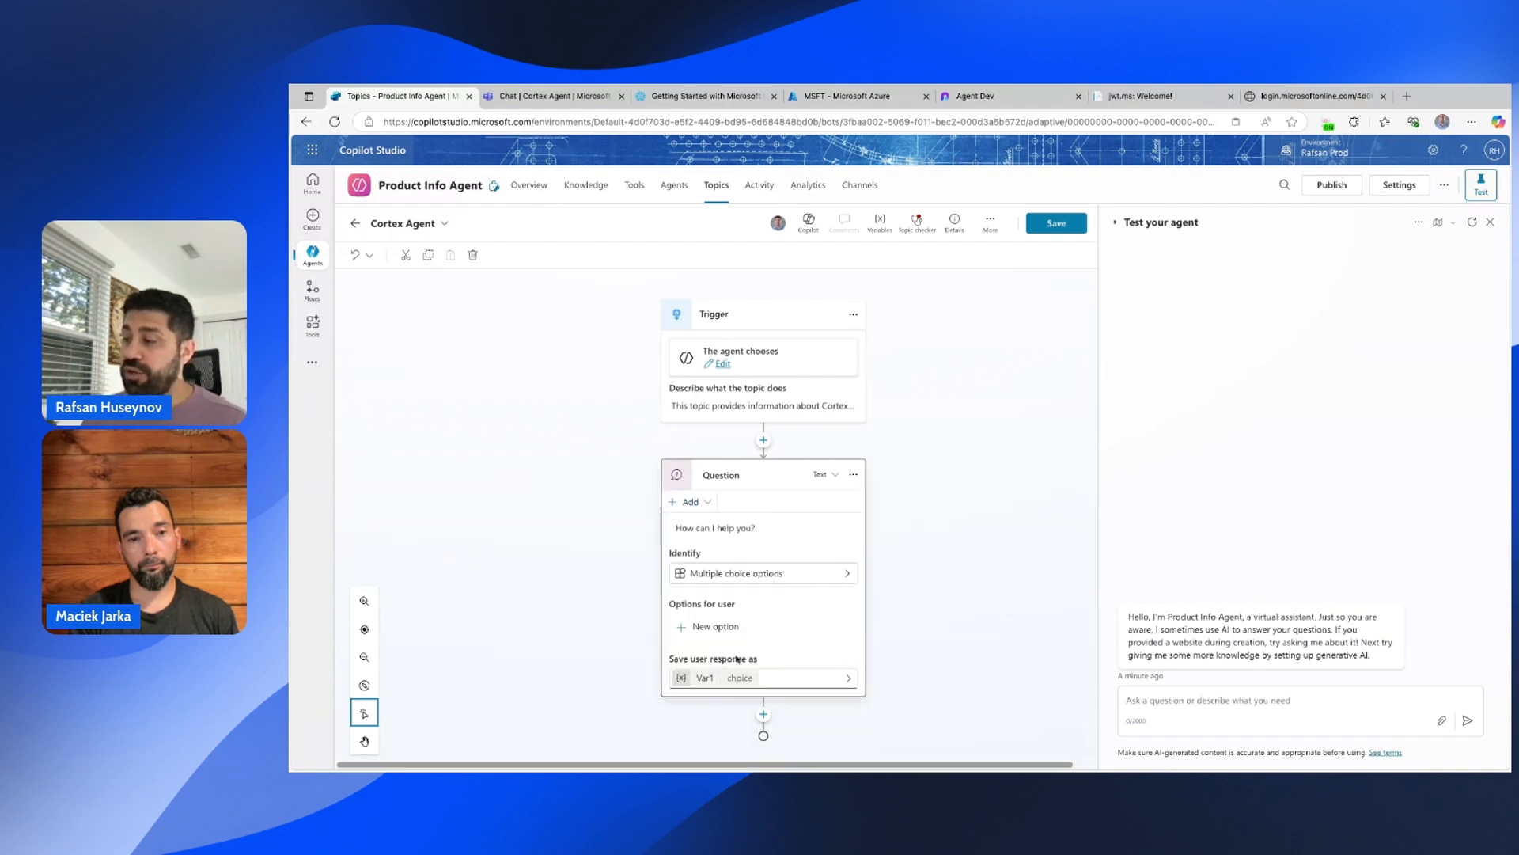
{"action": "left_click", "coordinate": [781, 546]}
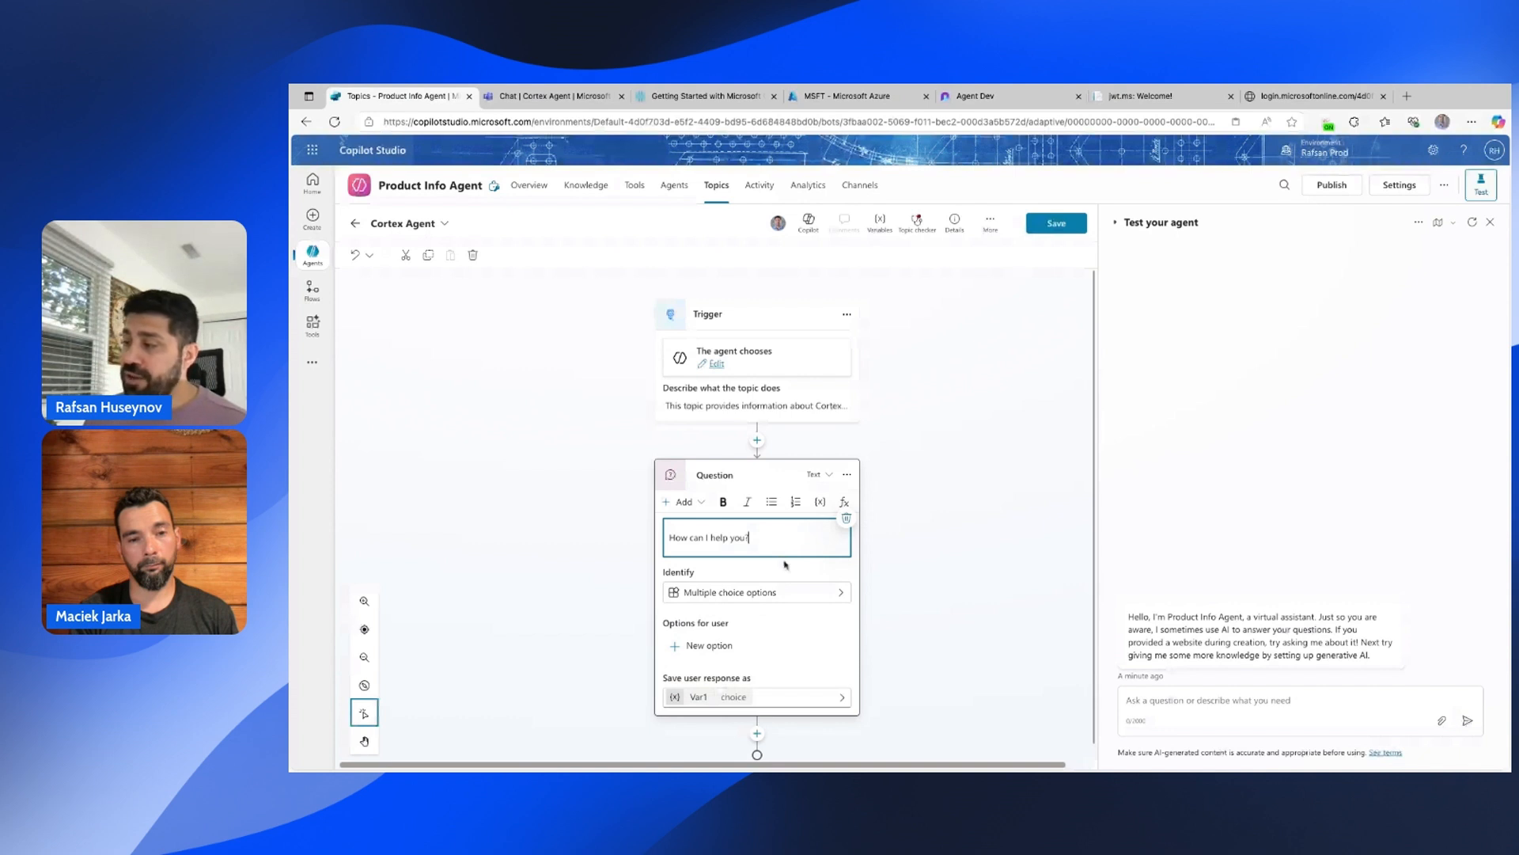
Store the user's entire response in variable varCortexAgent and save the topic.
{"action": "left_click", "coordinate": [752, 600]}
{"action": "left_click", "coordinate": [782, 582]}
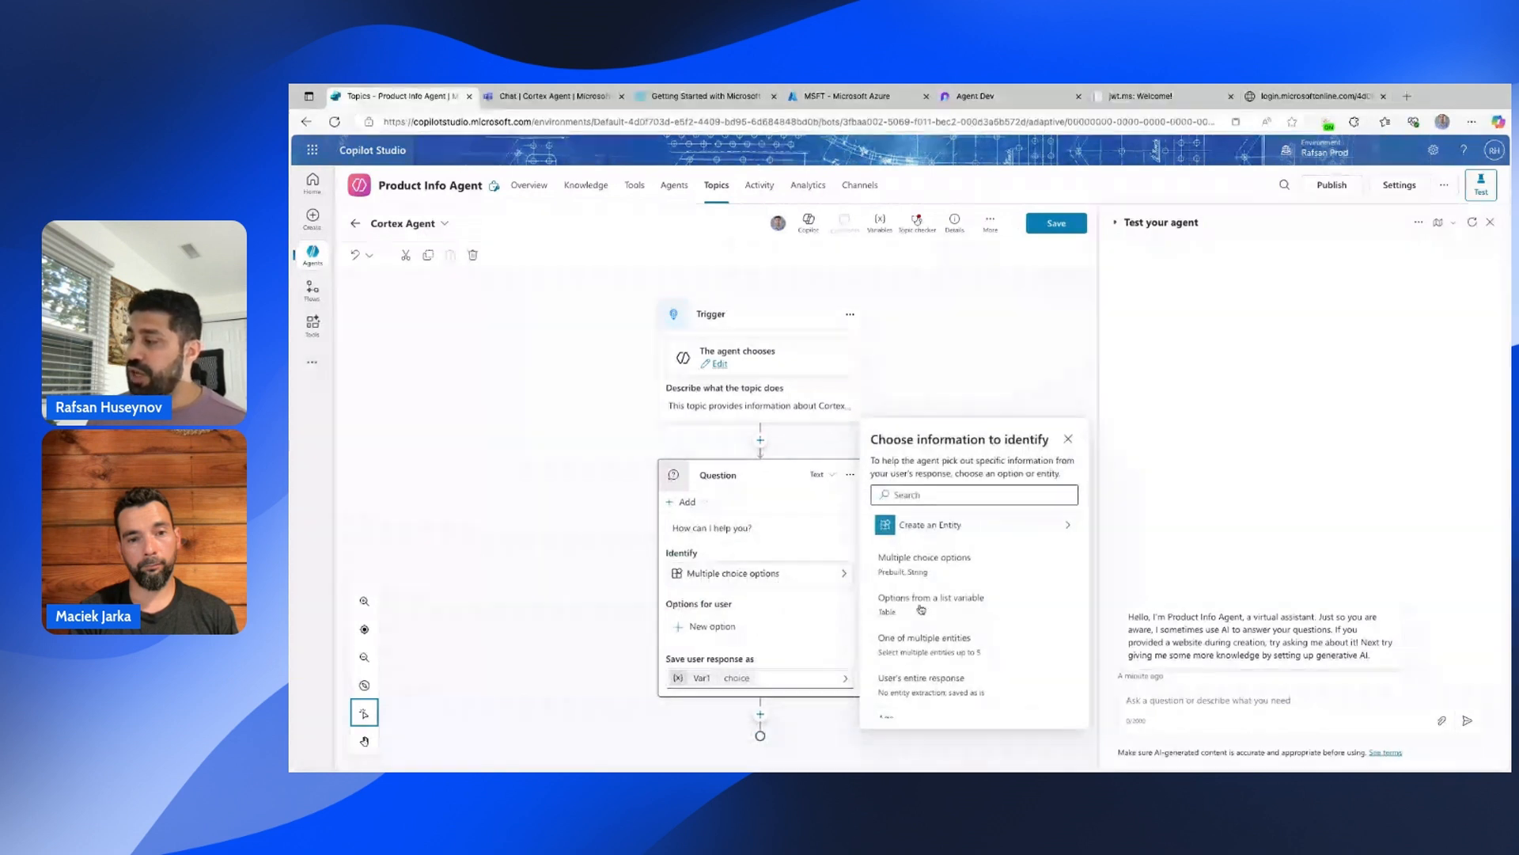
{"action": "left_click", "coordinate": [922, 679]}
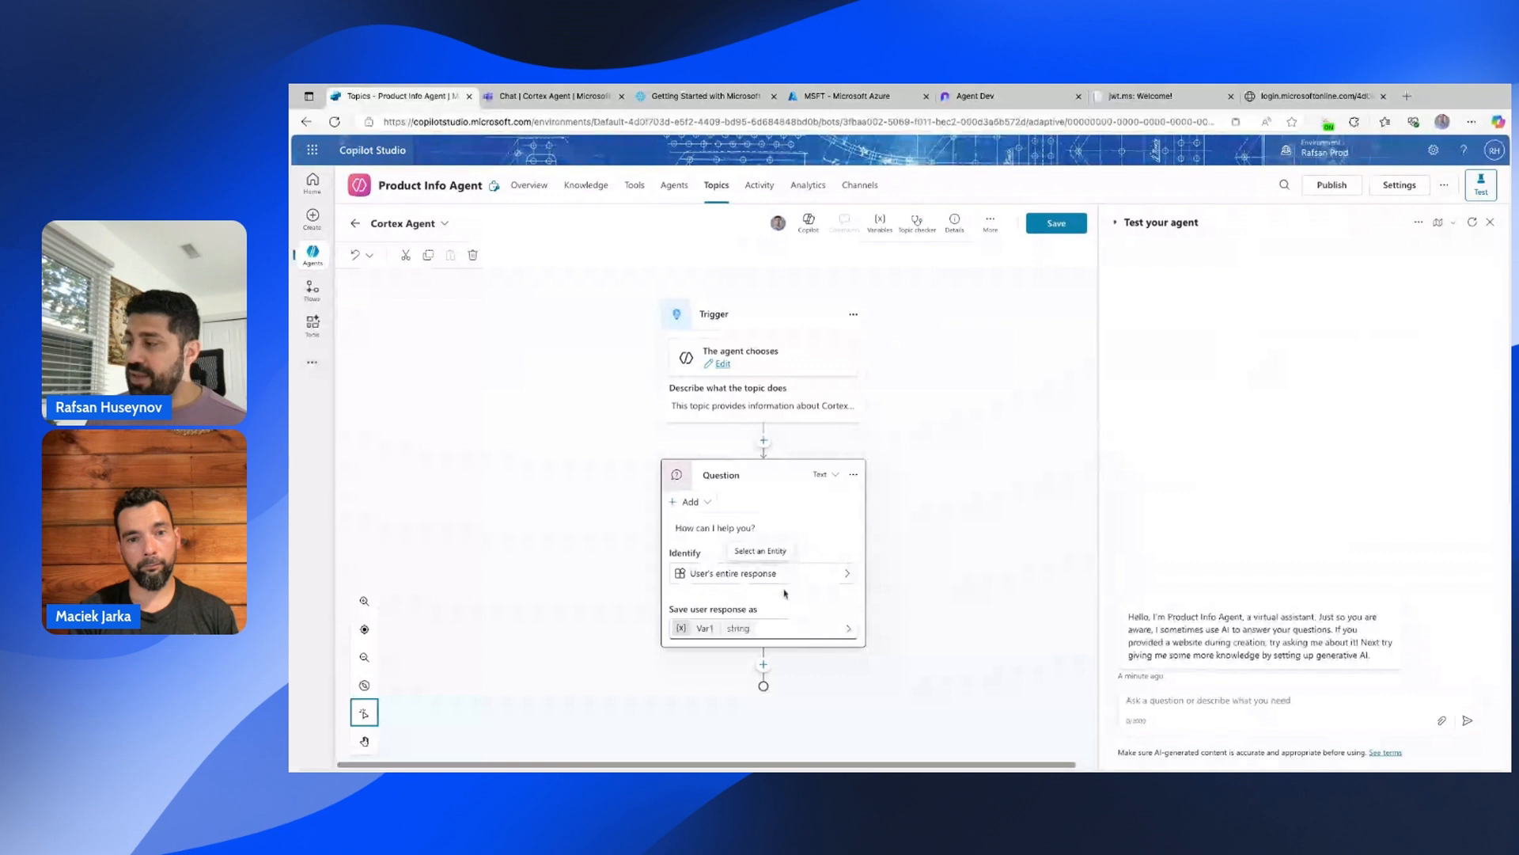
{"action": "left_click", "coordinate": [707, 628]}
{"action": "left_click", "coordinate": [928, 302]}
{"action": "key", "text": "BackSpace"}
{"action": "key", "text": "BackSpace"}
{"action": "type", "text": "arCon"}
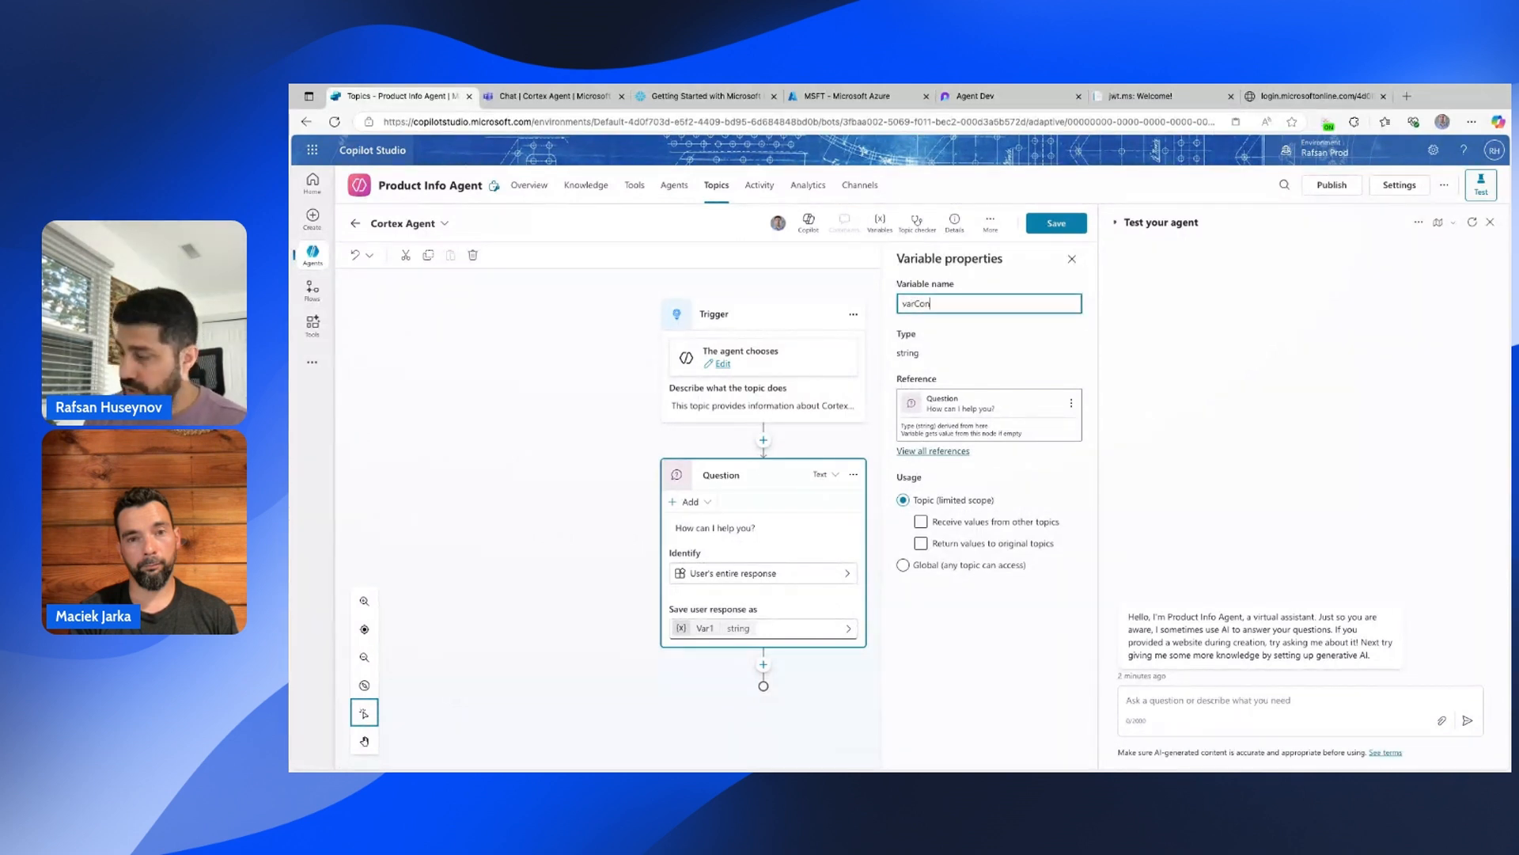
{"action": "type", "text": "rtex Agen"}
{"action": "key", "text": "BackSpace"}
{"action": "key", "text": "BackSpace"}
{"action": "key", "text": "BackSpace"}
{"action": "key", "text": "BackSpace"}
{"action": "key", "text": "BackSpace"}
{"action": "type", "text": "A"}
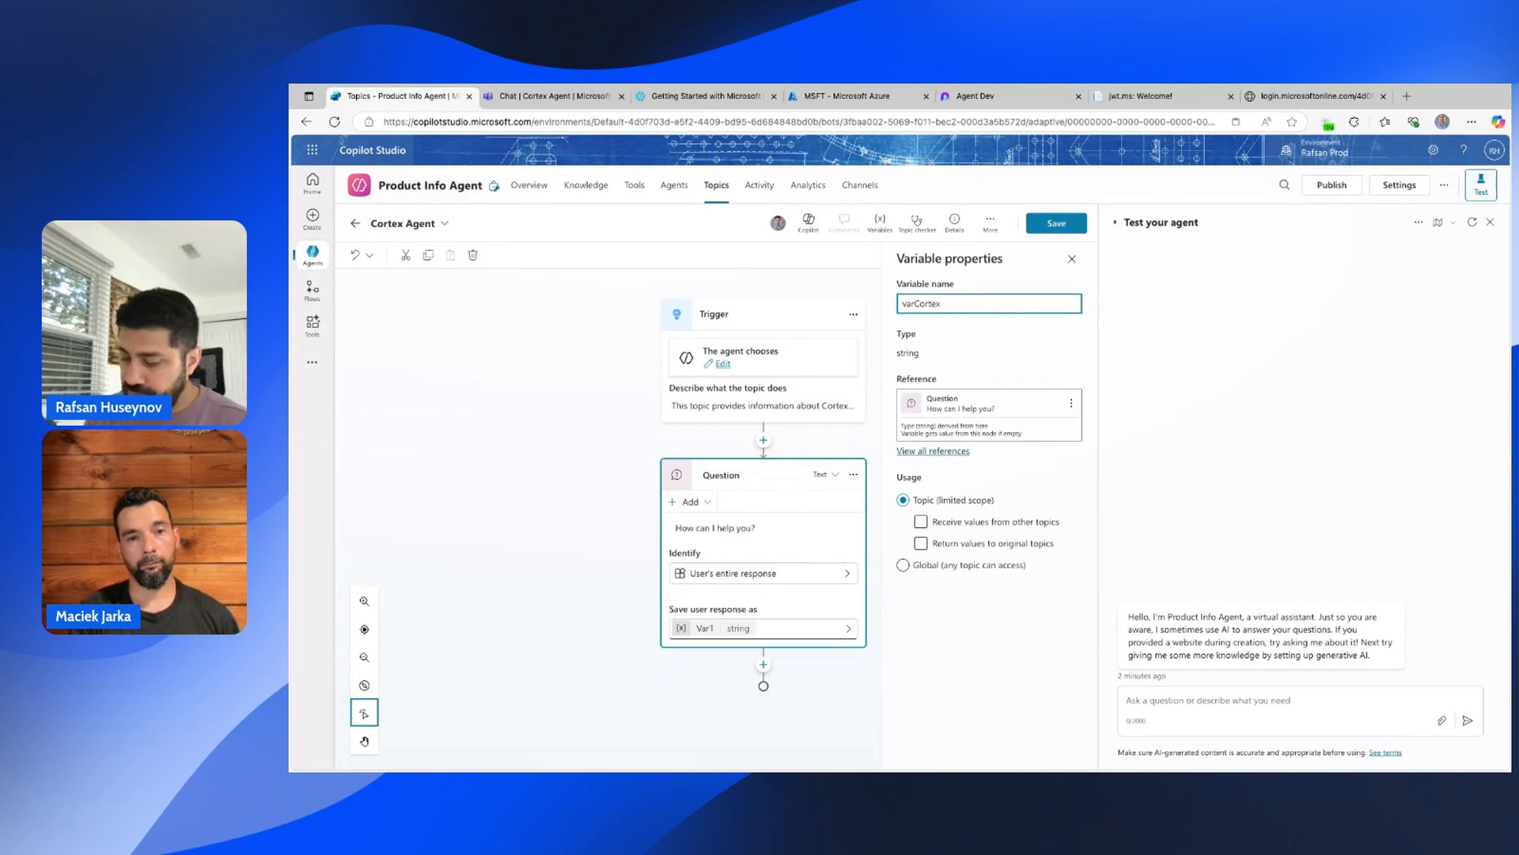
{"action": "type", "text": "gent"}
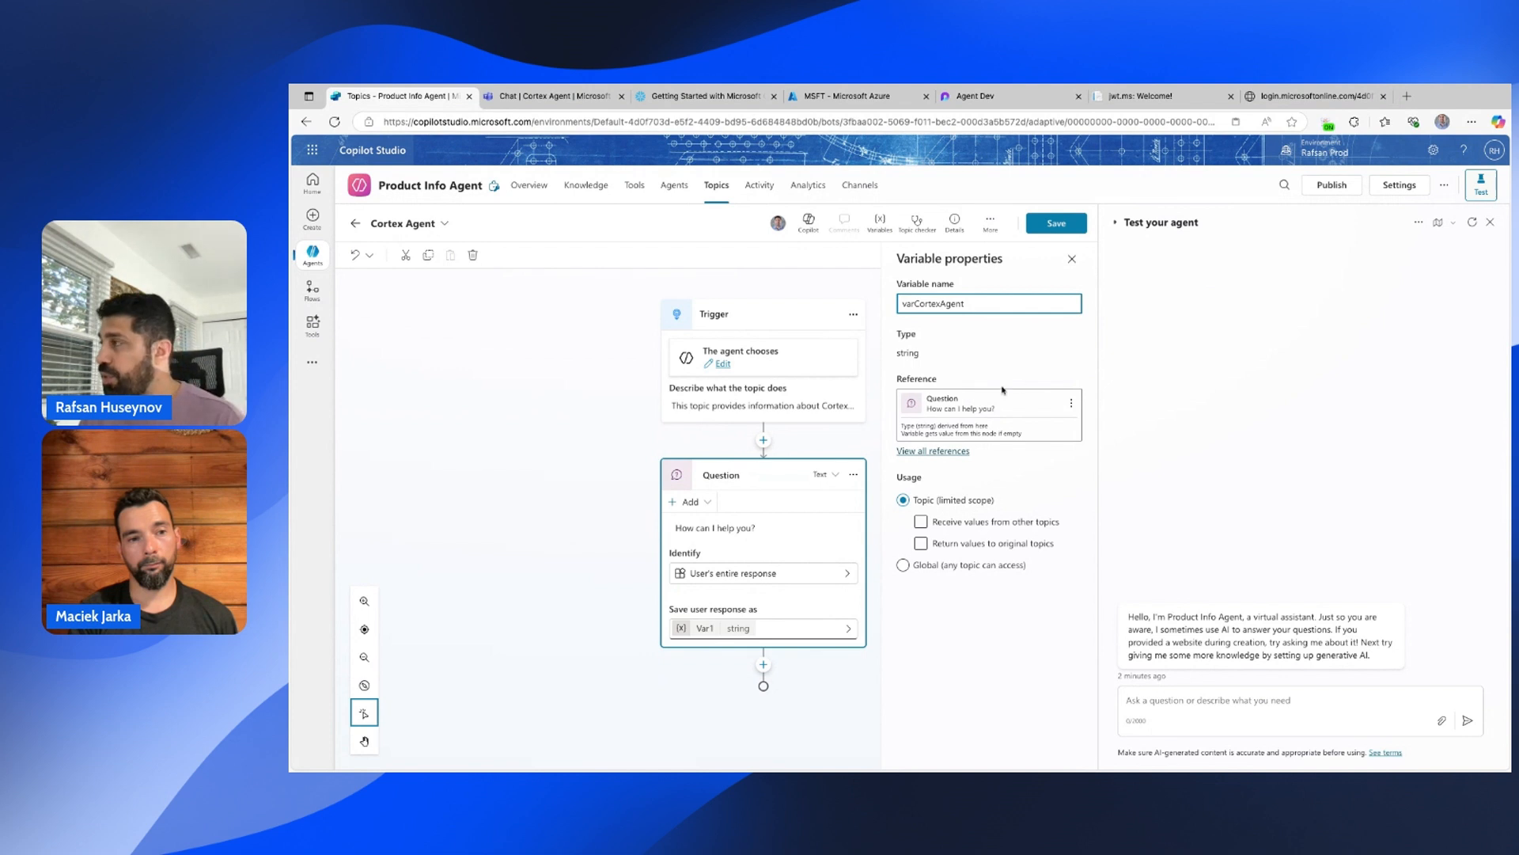
{"action": "left_click", "coordinate": [1056, 224]}
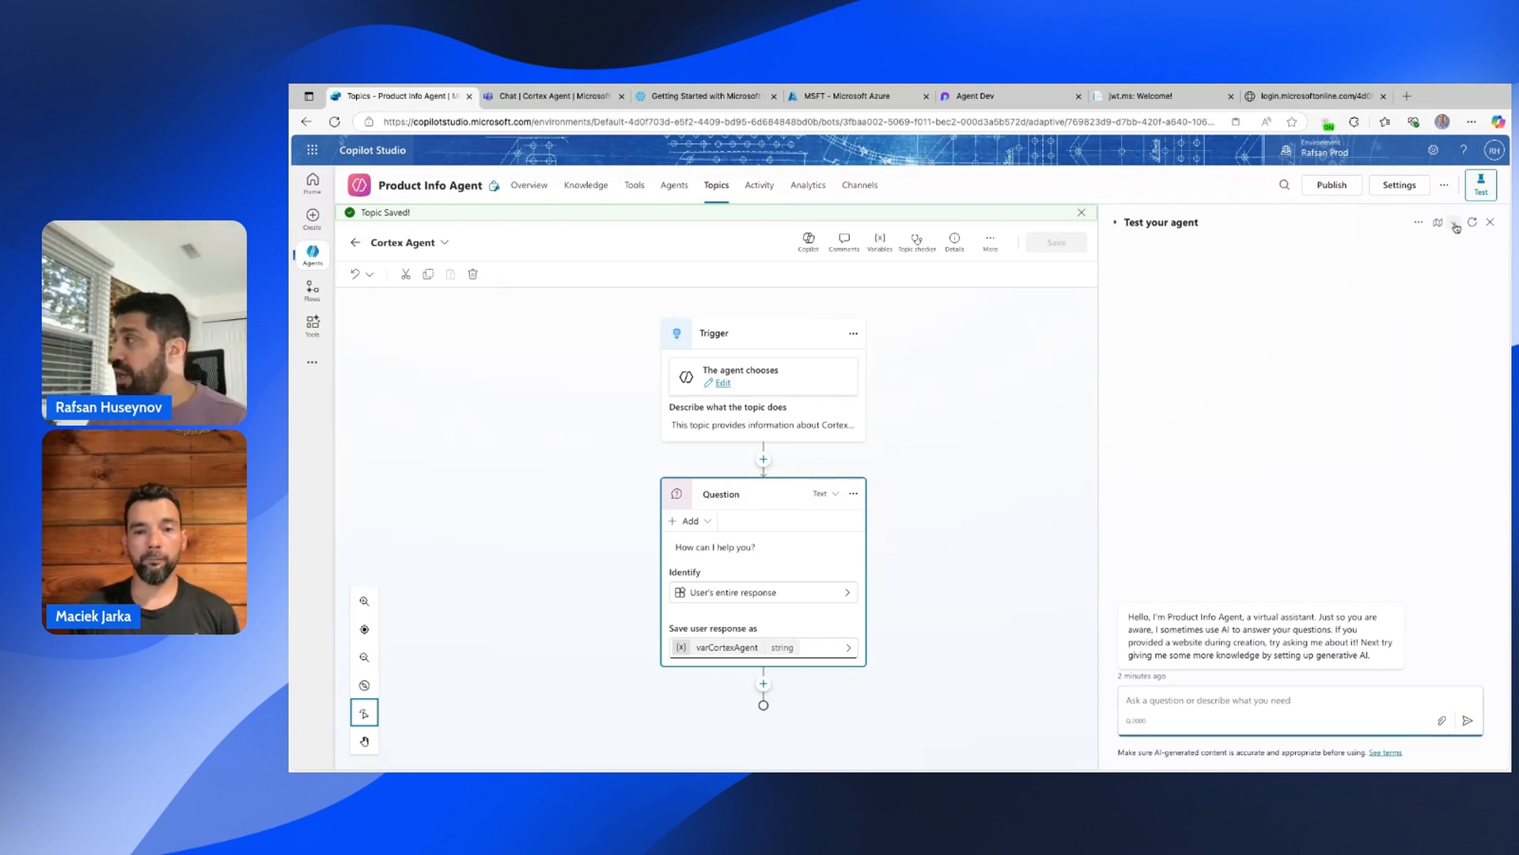
{"action": "left_click", "coordinate": [1189, 702]}
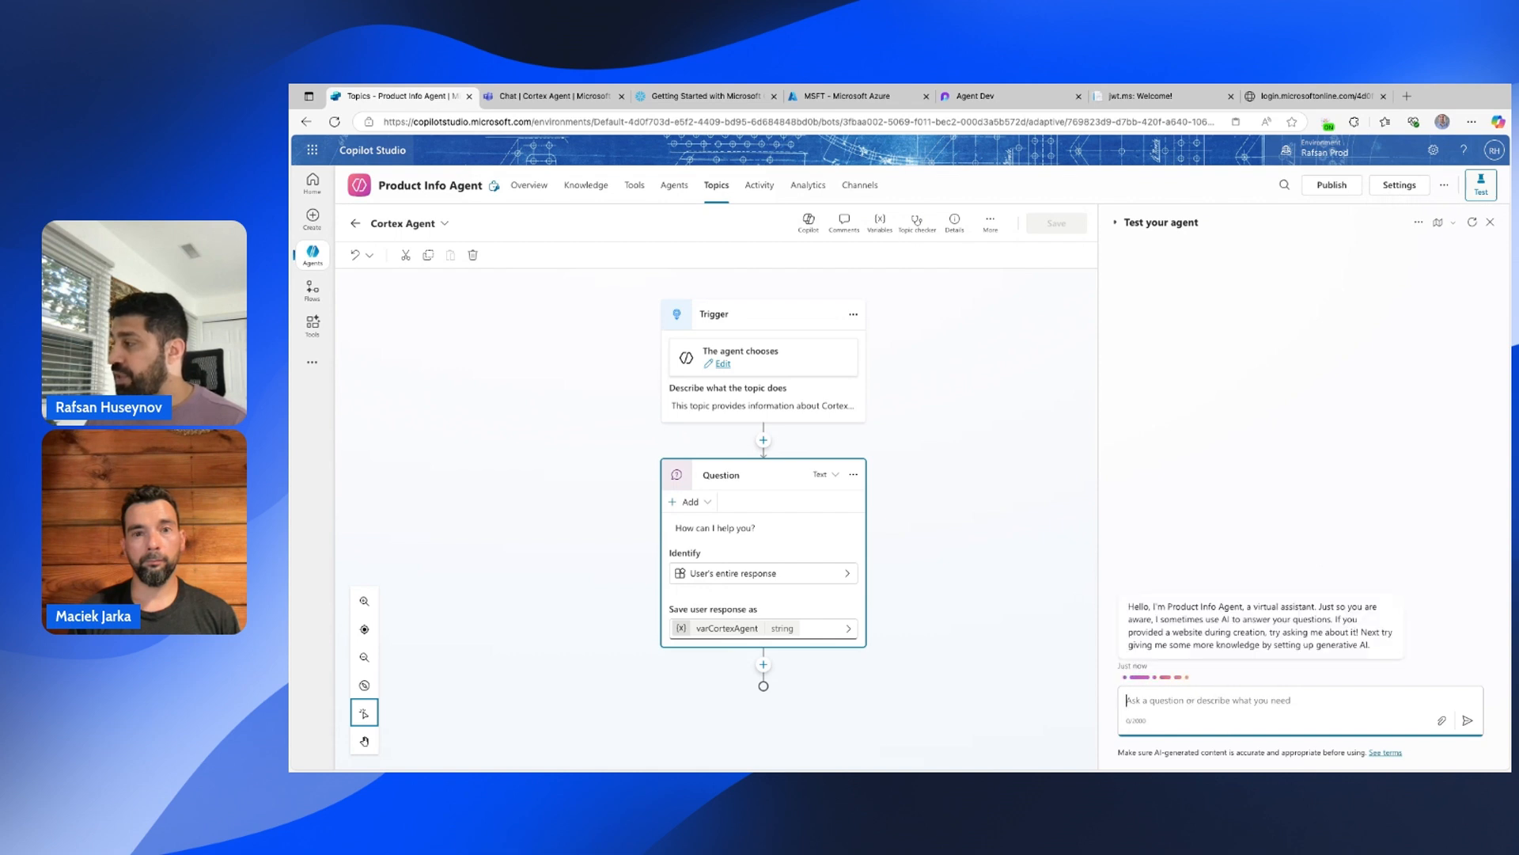
Send 'cortex agent' in the test chat to confirm the topic replies, then edit the topic again.
{"action": "type", "text": "cortex agent"}
{"action": "key", "text": "Return"}
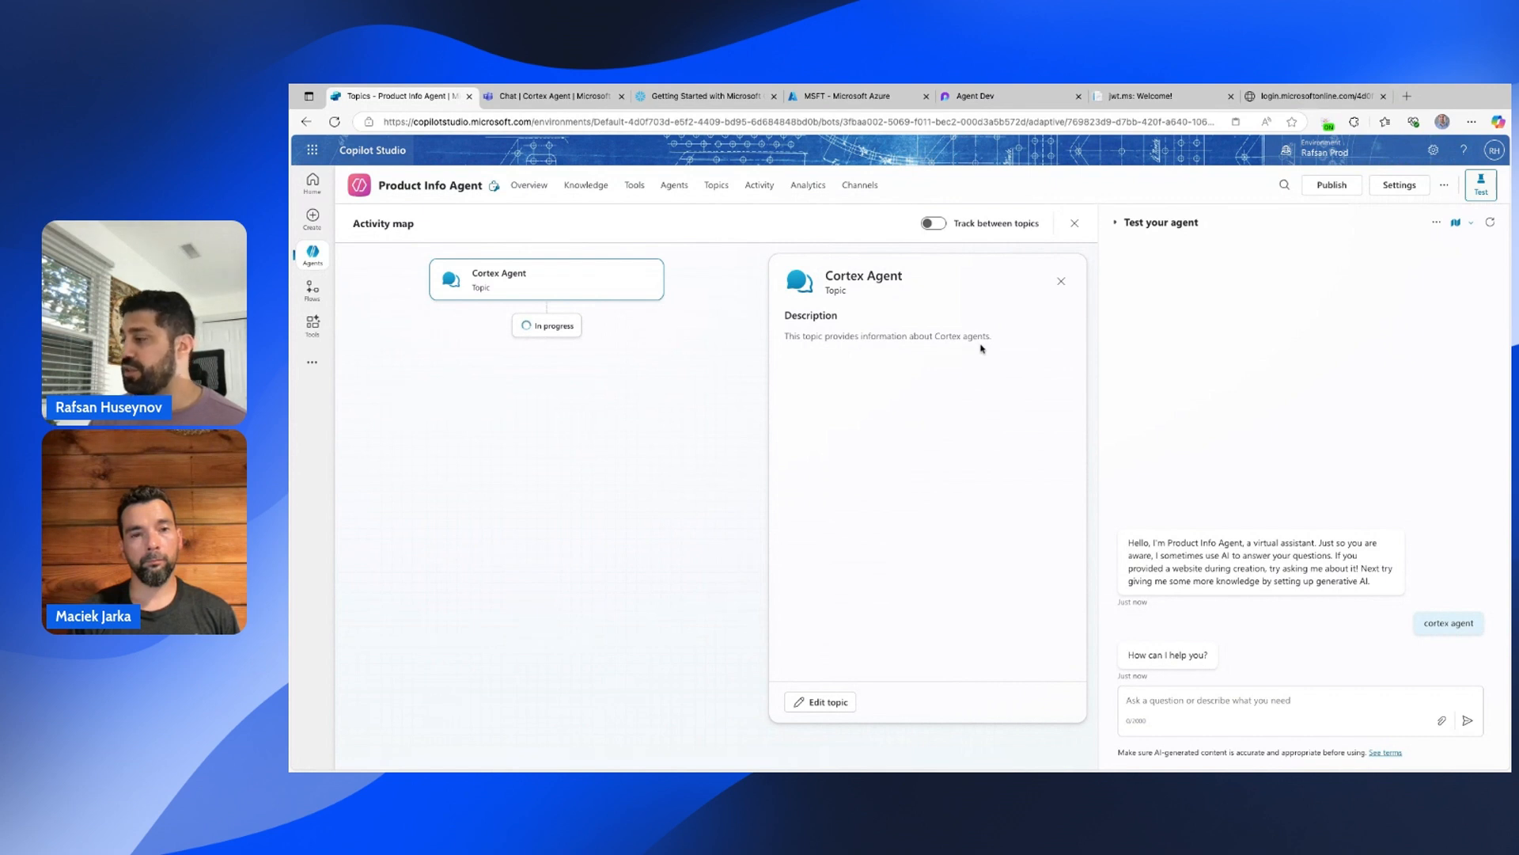
{"action": "left_click", "coordinate": [838, 704]}
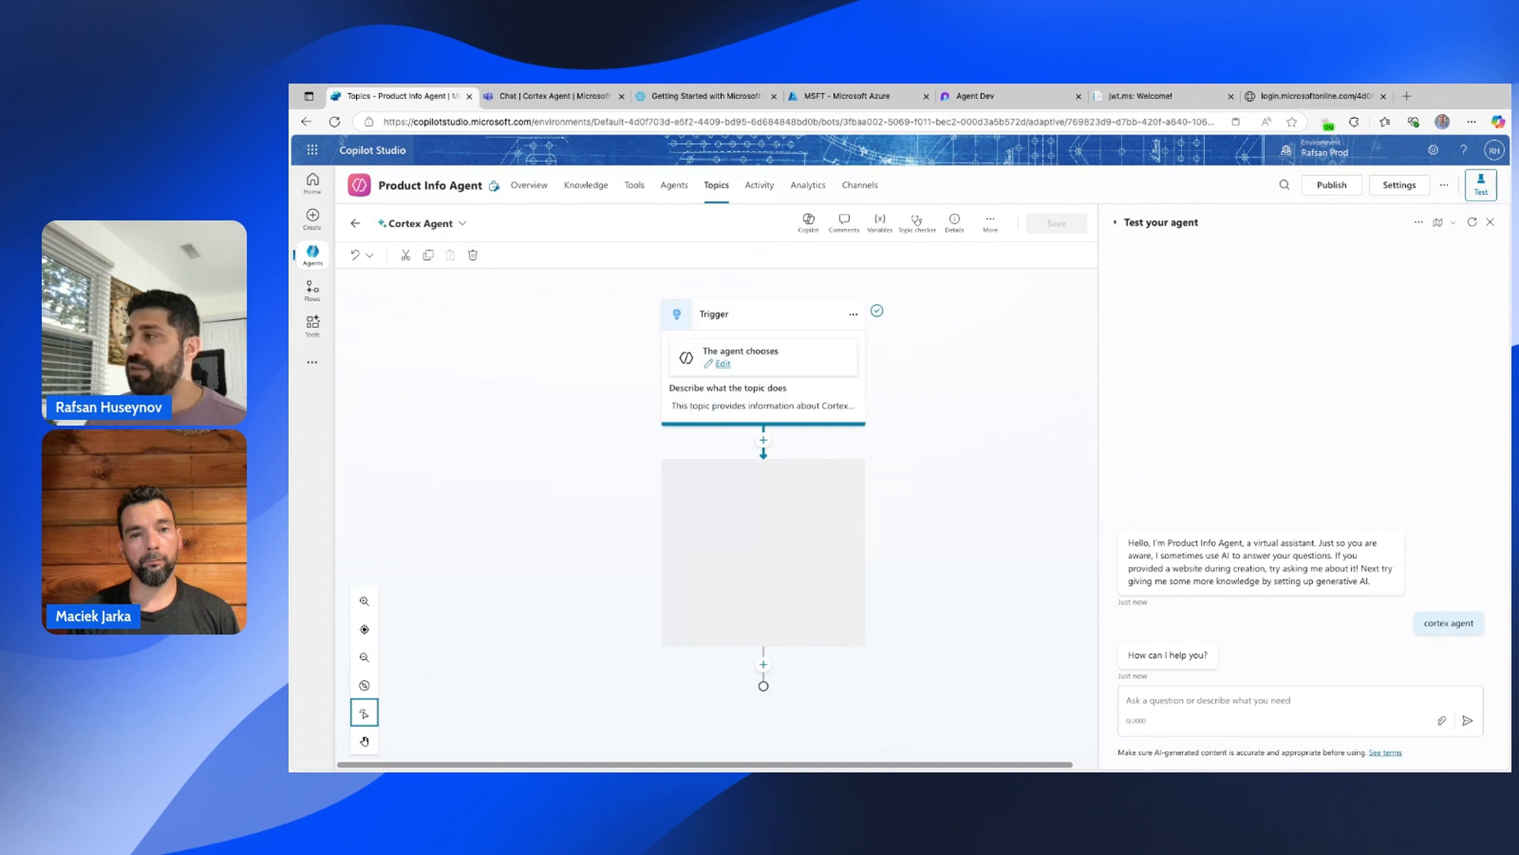
{"action": "left_click", "coordinate": [762, 665]}
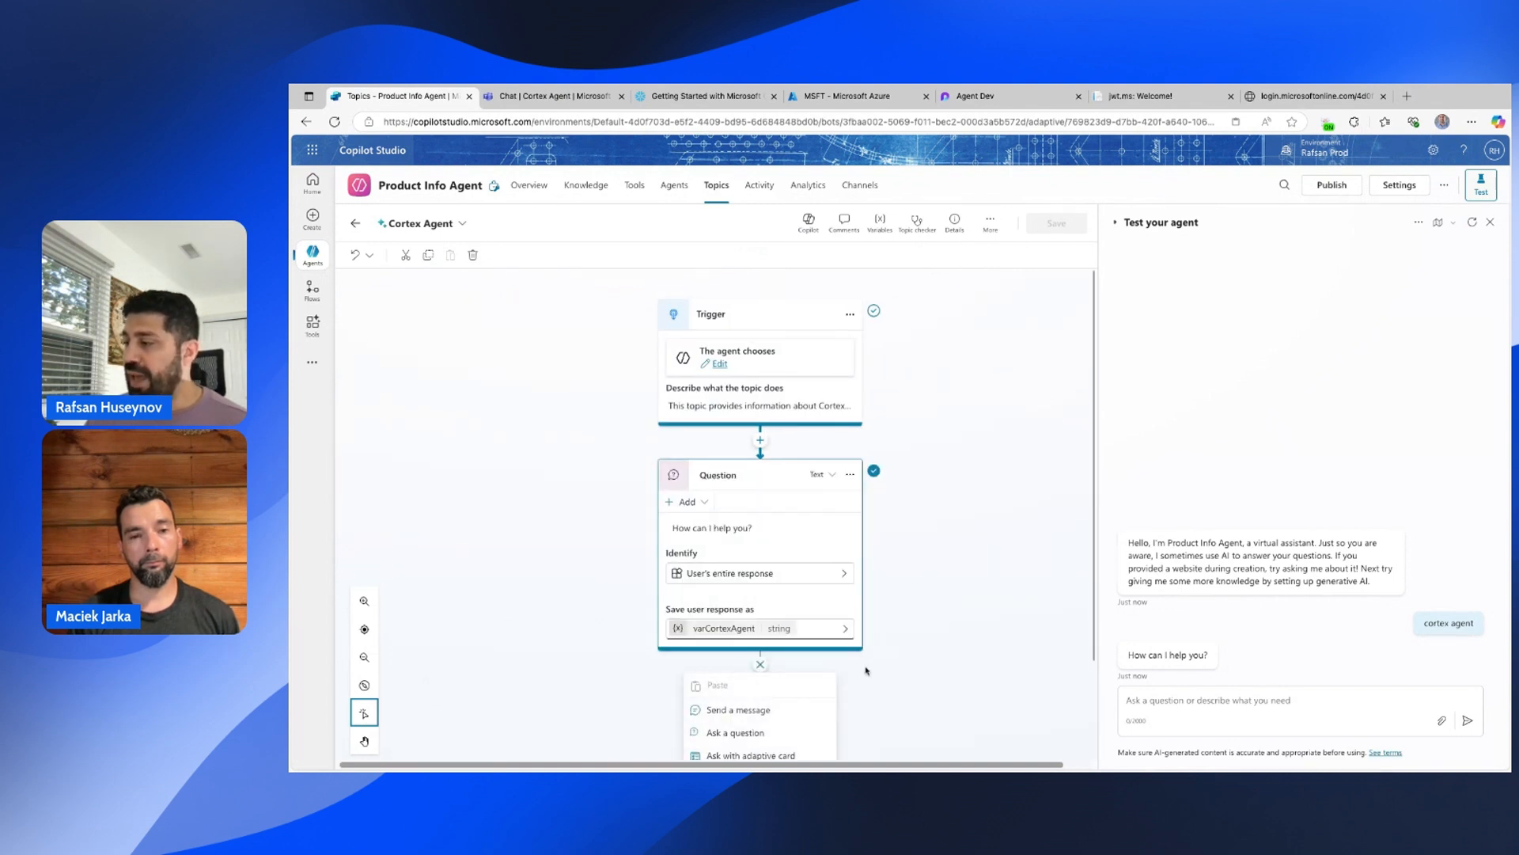
Create a new agent flow as a tool below the question node.
{"action": "scroll", "coordinate": [818, 722], "scroll_direction": "down", "scroll_amount": 2}
{"action": "left_click", "coordinate": [799, 726]}
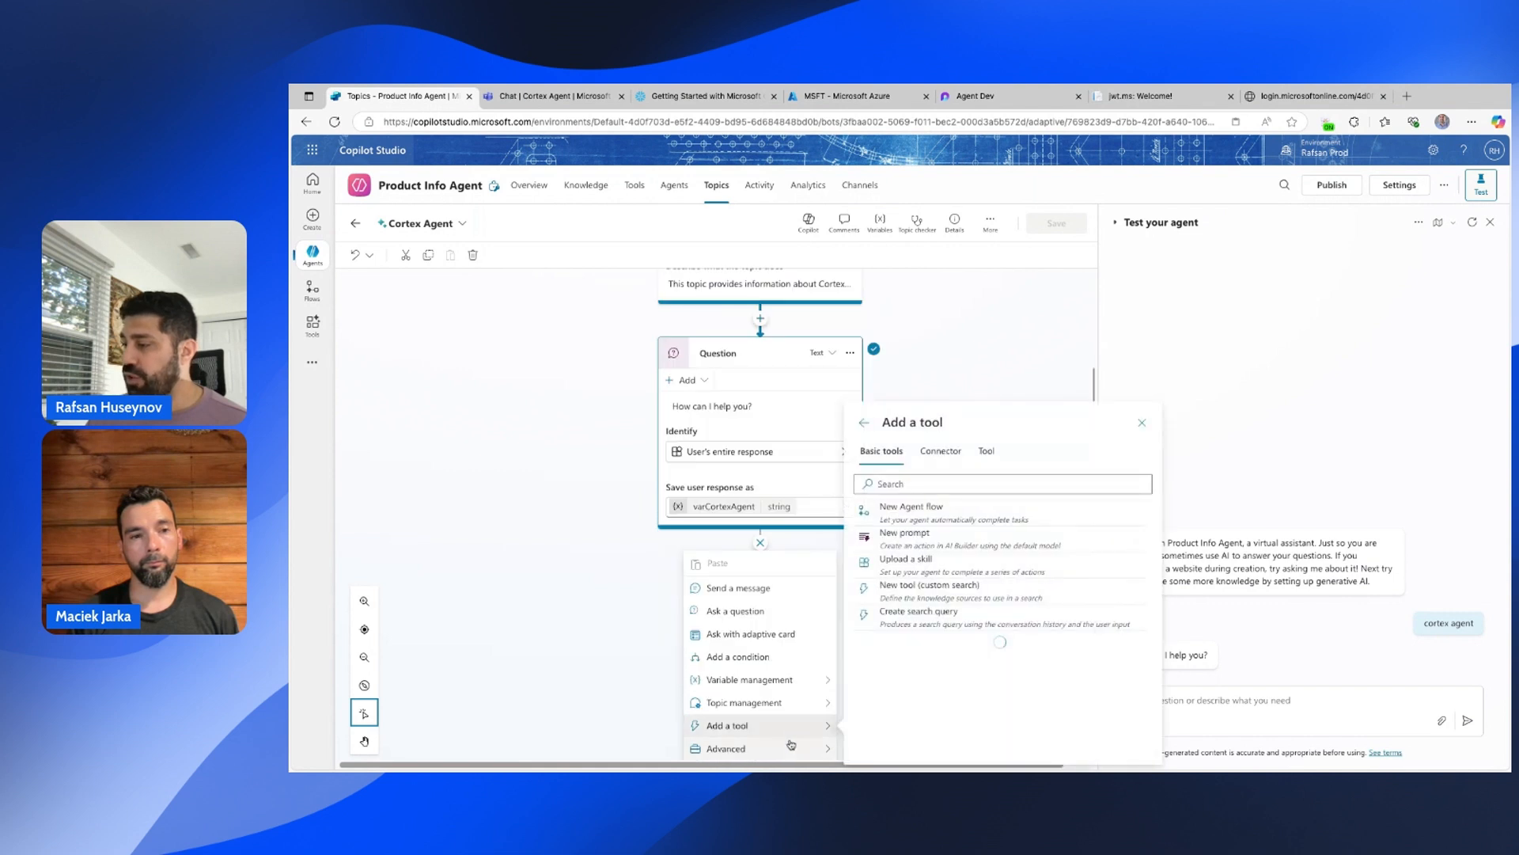
{"action": "mouse_move", "coordinate": [798, 749]}
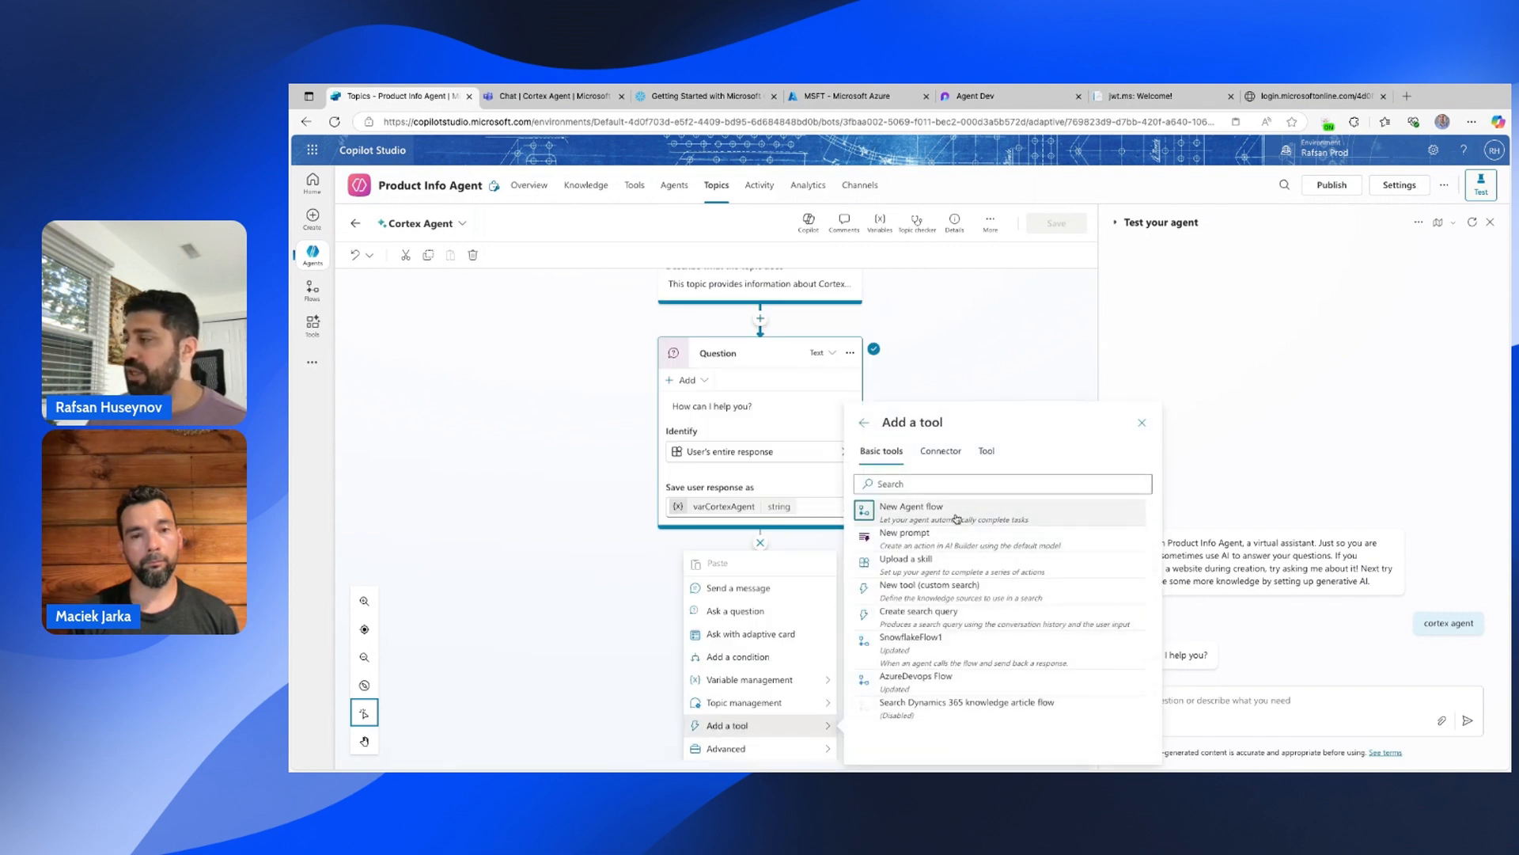
{"action": "left_click", "coordinate": [956, 519]}
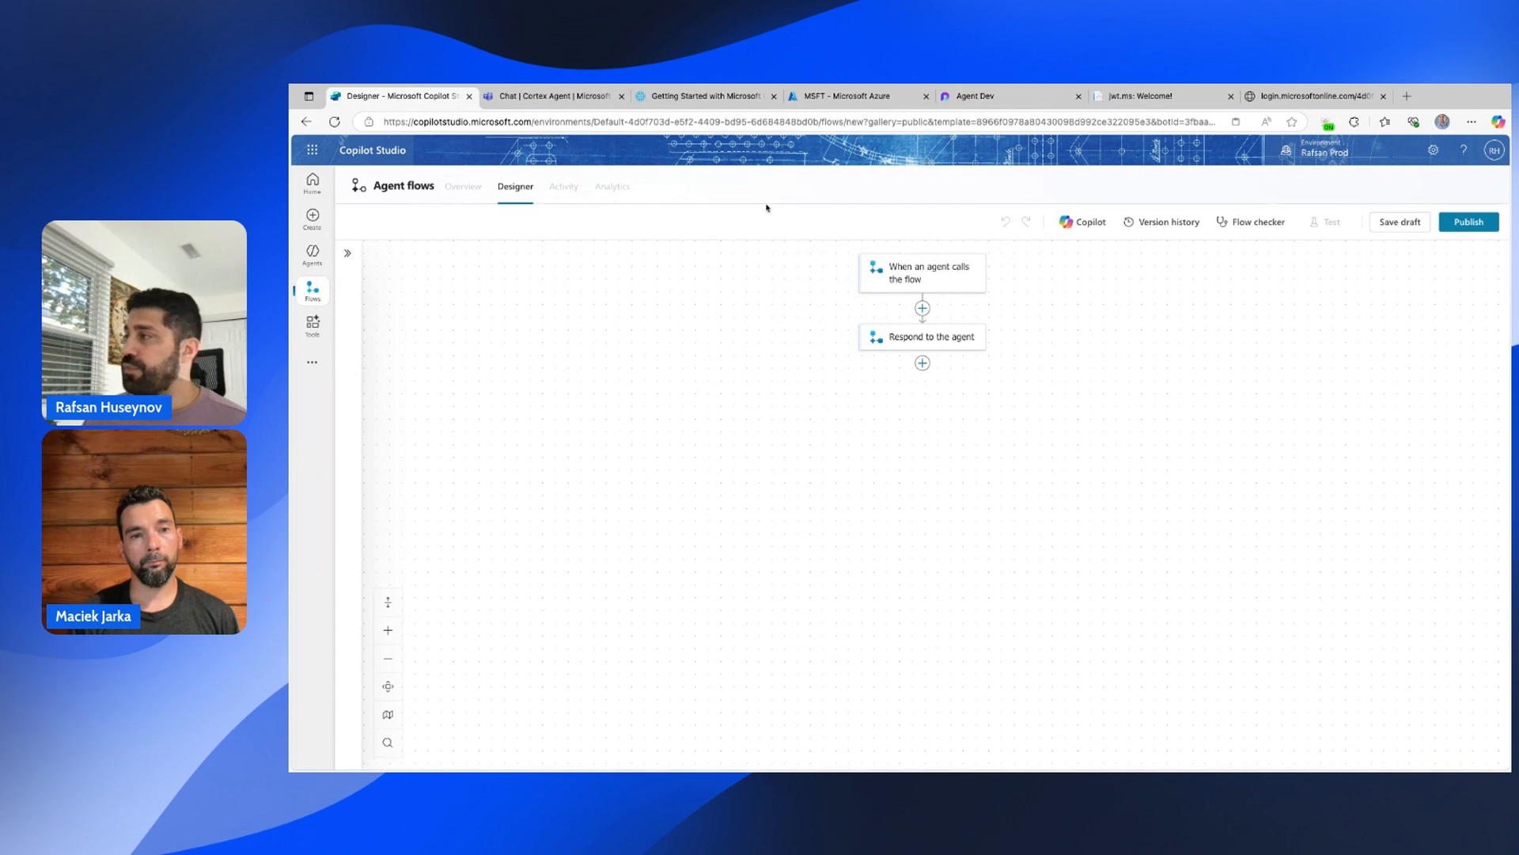
Add a text input named CortexAgent to the flow's trigger.
{"action": "left_click", "coordinate": [934, 278]}
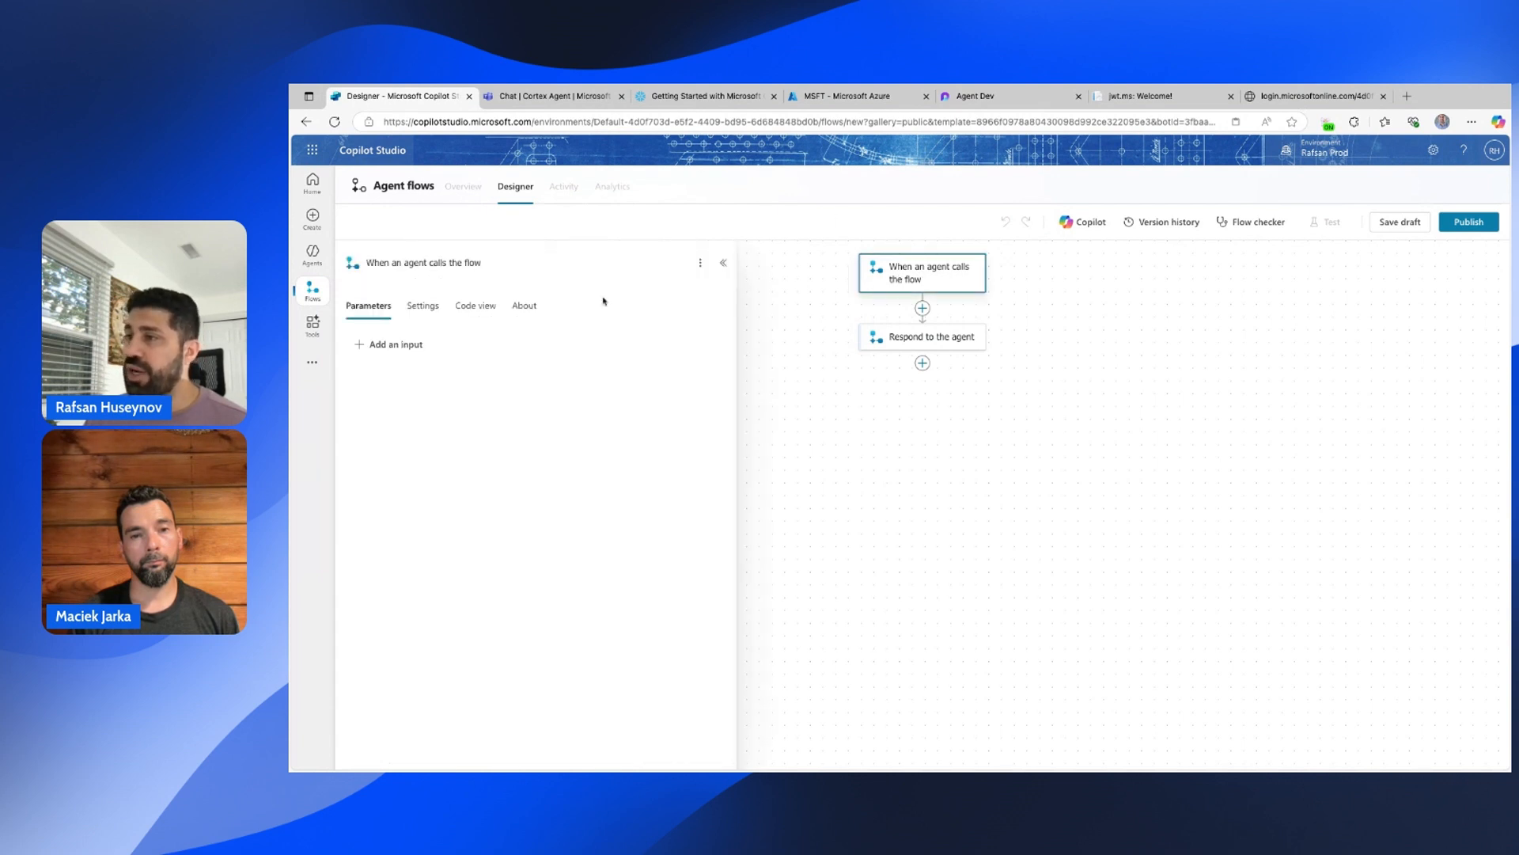
{"action": "left_click", "coordinate": [379, 345]}
{"action": "left_click", "coordinate": [378, 380]}
{"action": "left_click", "coordinate": [403, 343]}
{"action": "type", "text": "va"}
{"action": "type", "text": "rCor"}
{"action": "type", "text": "Agent"}
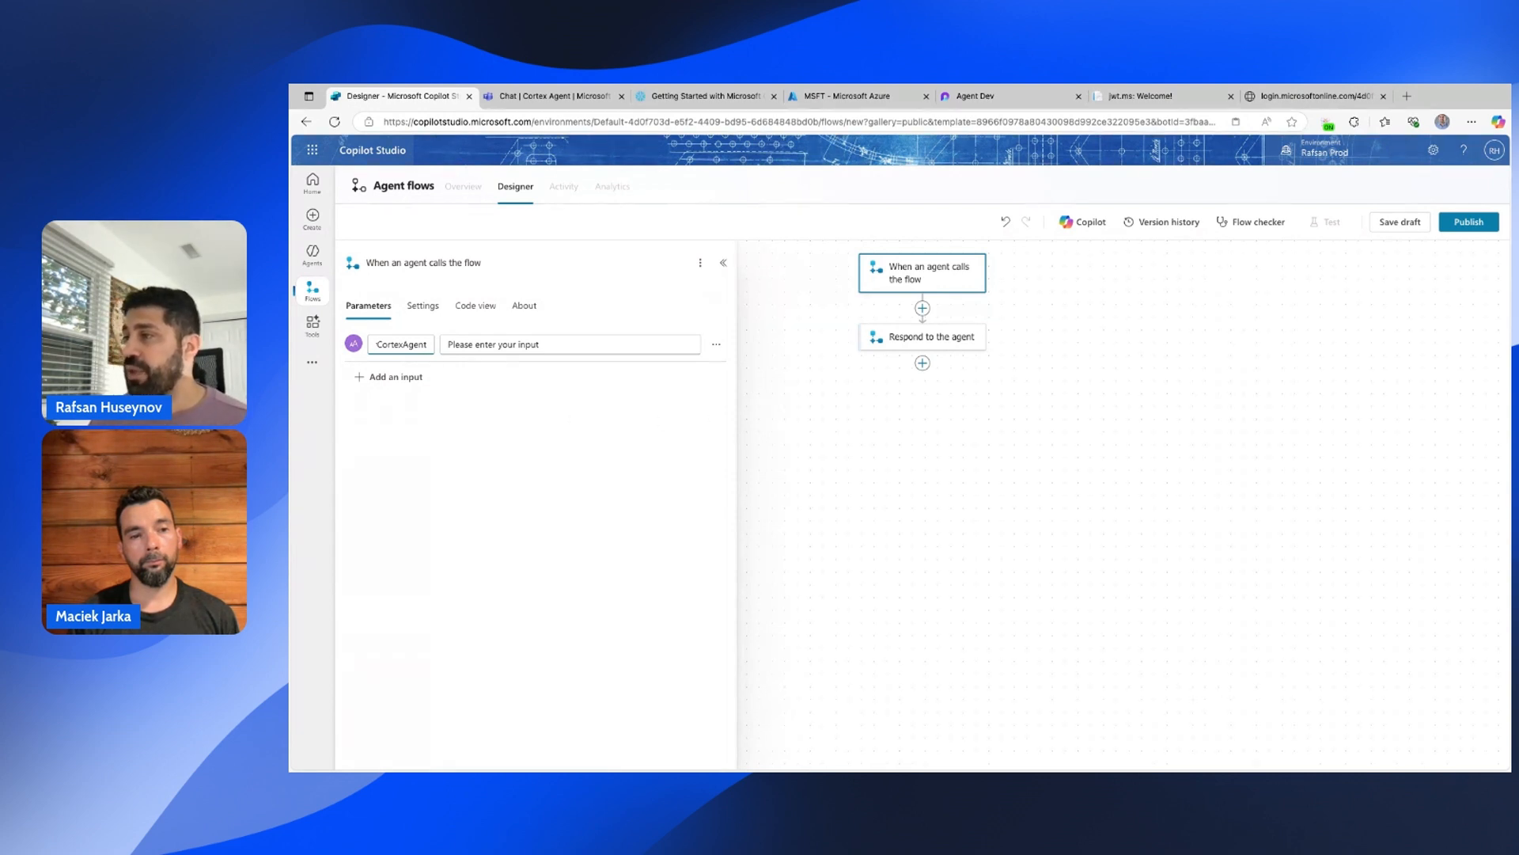
{"action": "left_click", "coordinate": [793, 383]}
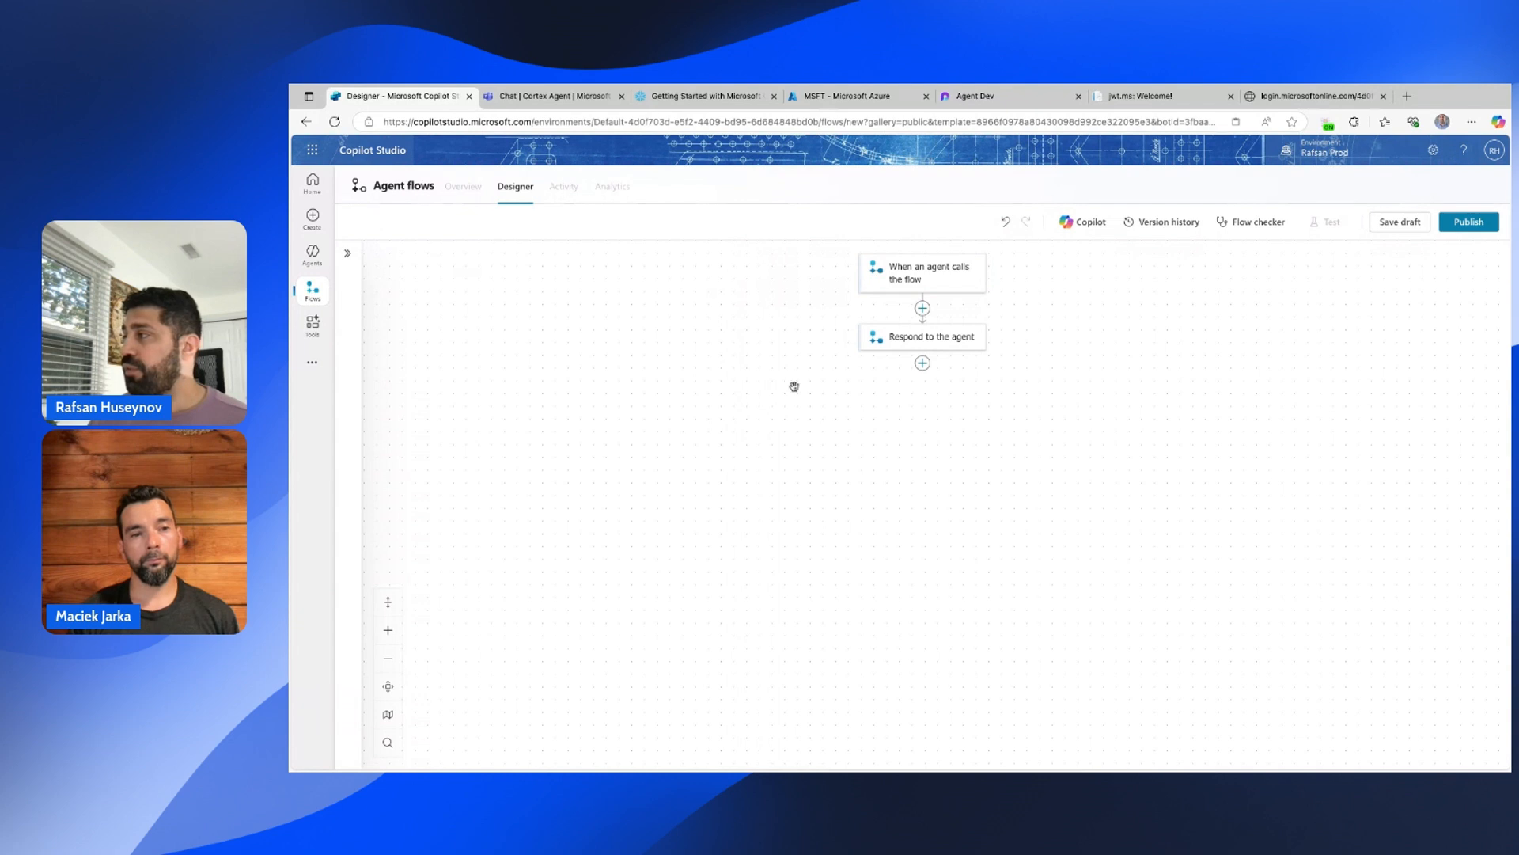
Insert Snowflake's Submit SQL Statement for Execution action before the response and open Change connection.
{"action": "left_click", "coordinate": [923, 308]}
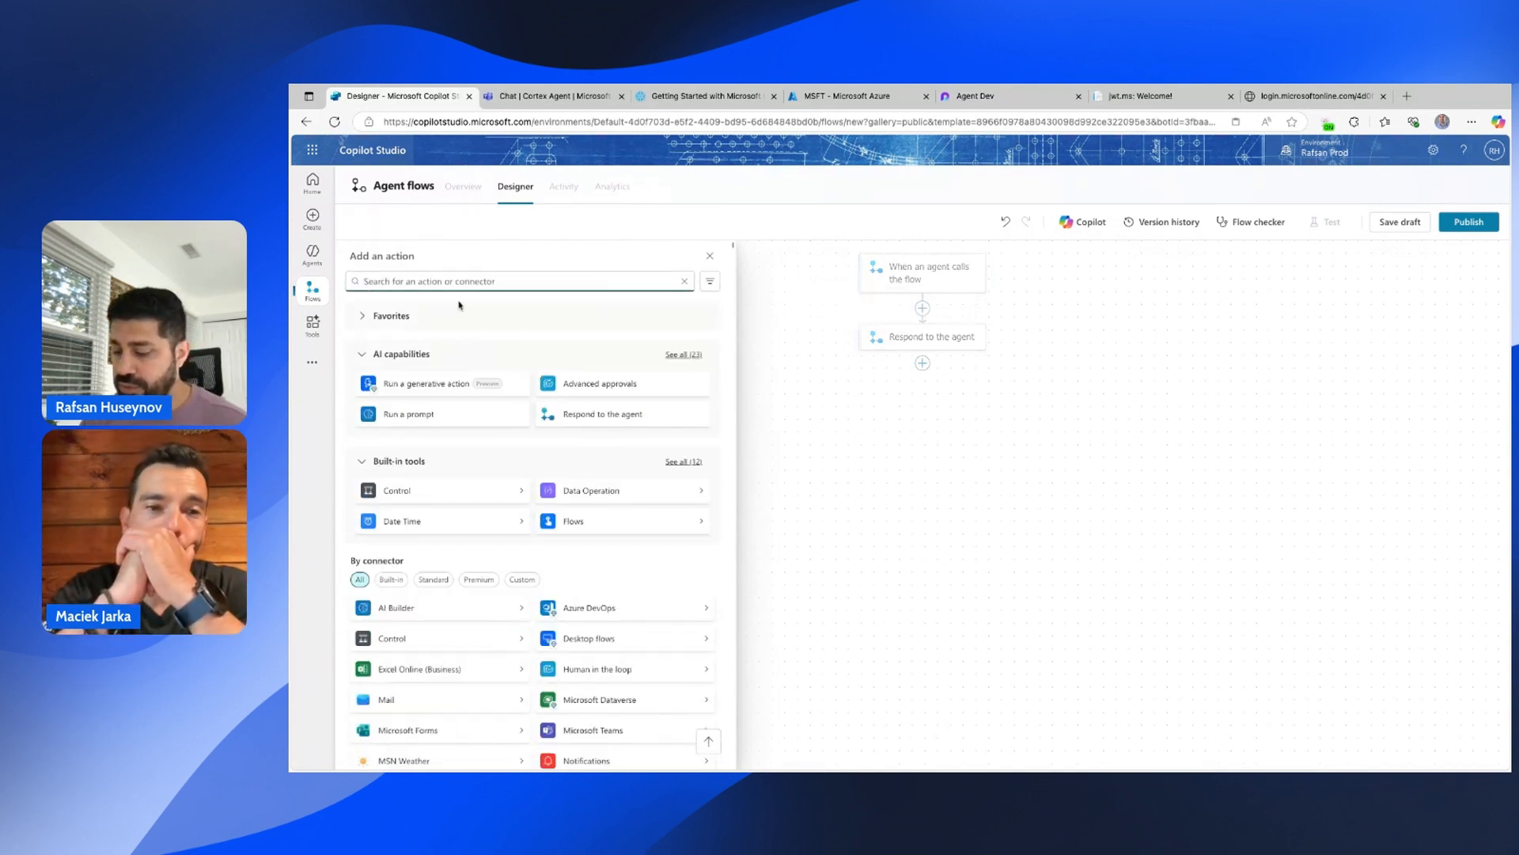
{"action": "type", "text": "Snowflake"}
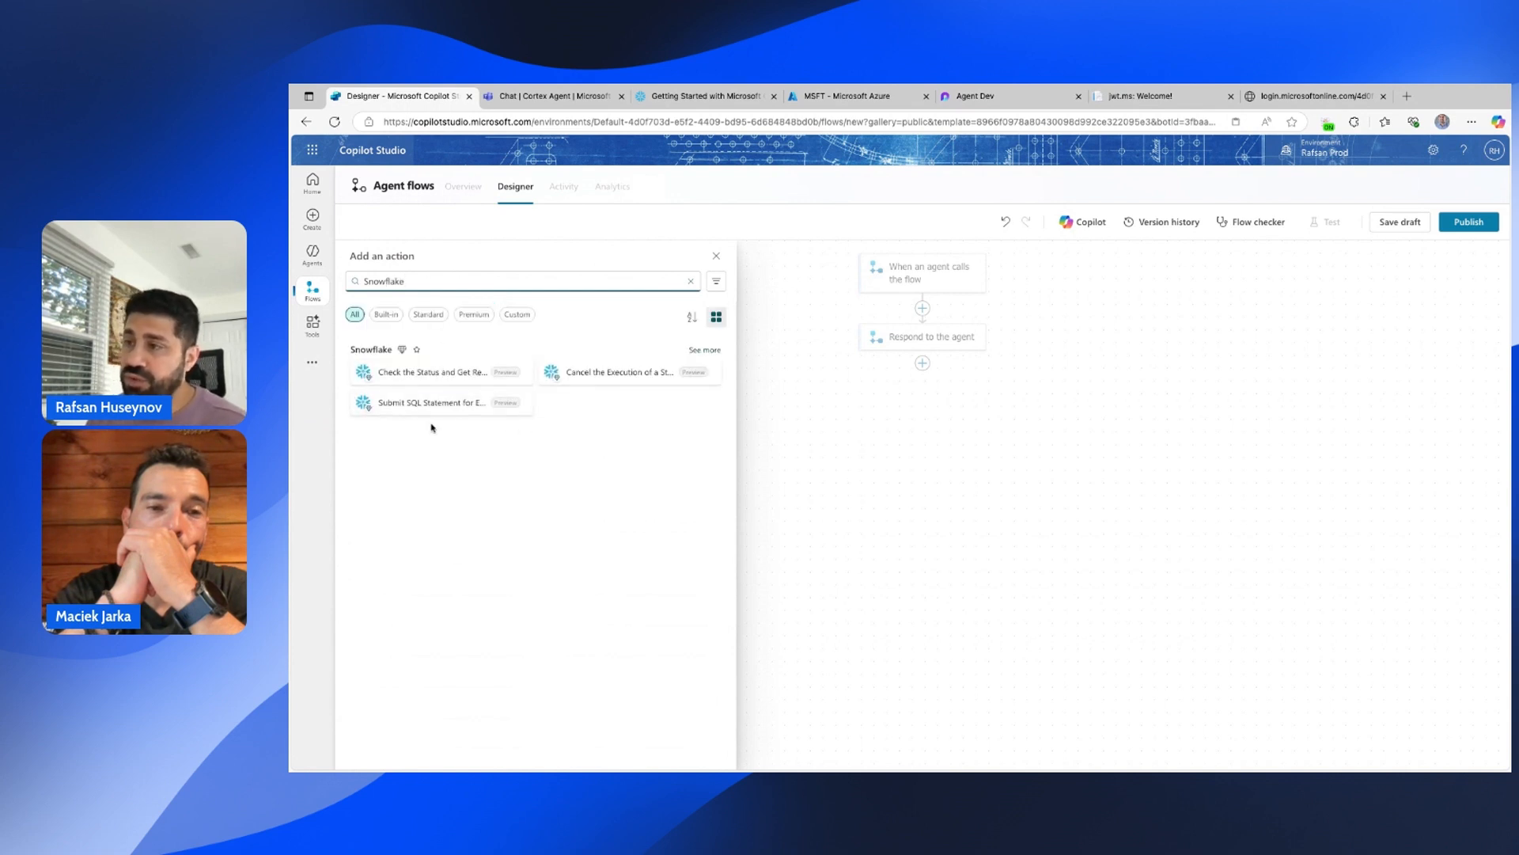
{"action": "left_click", "coordinate": [407, 411]}
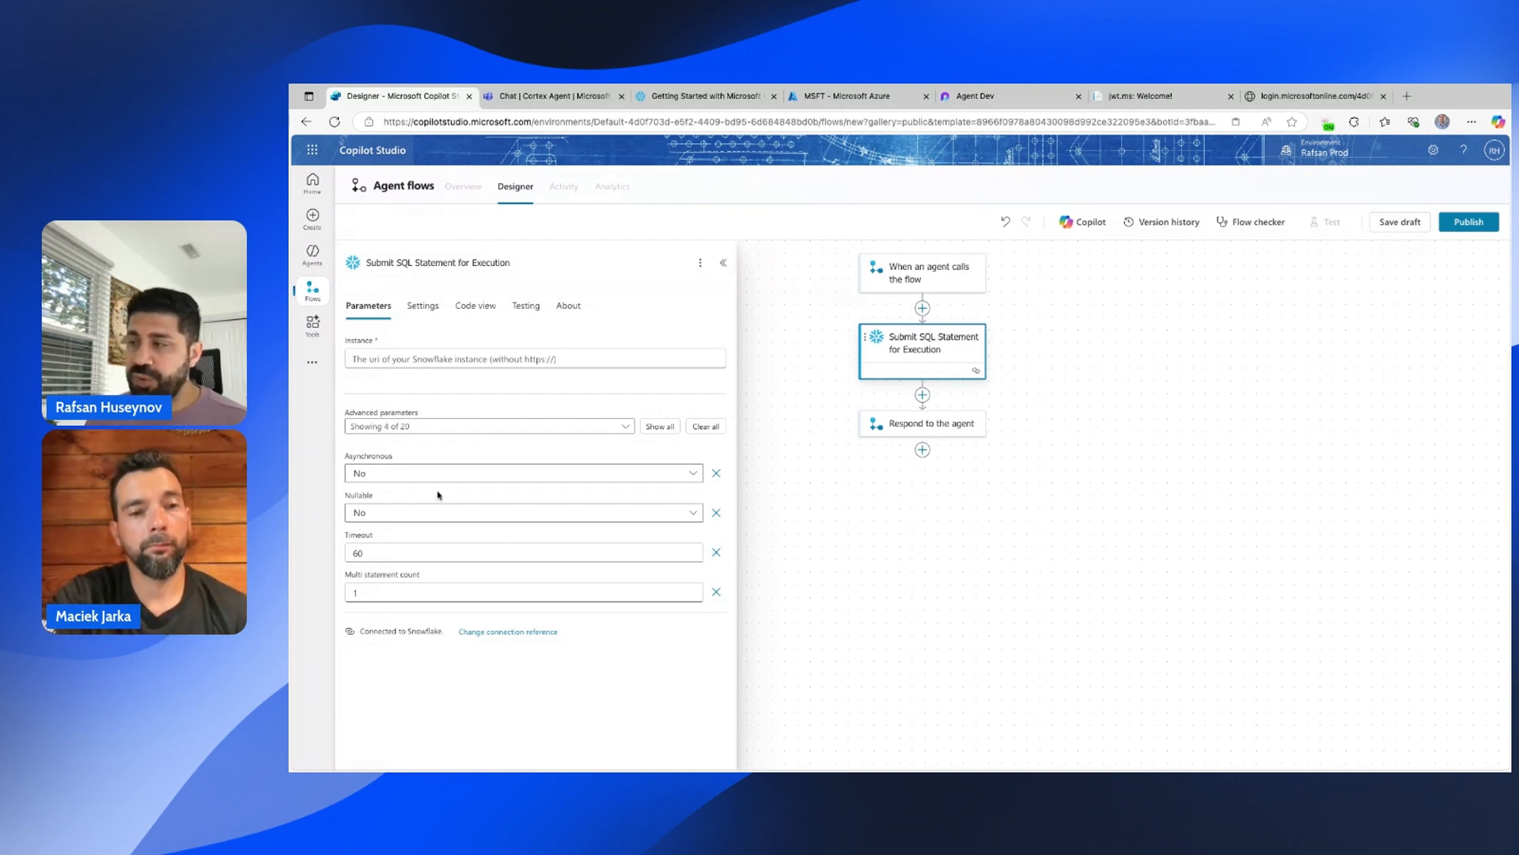
{"action": "left_click", "coordinate": [497, 633]}
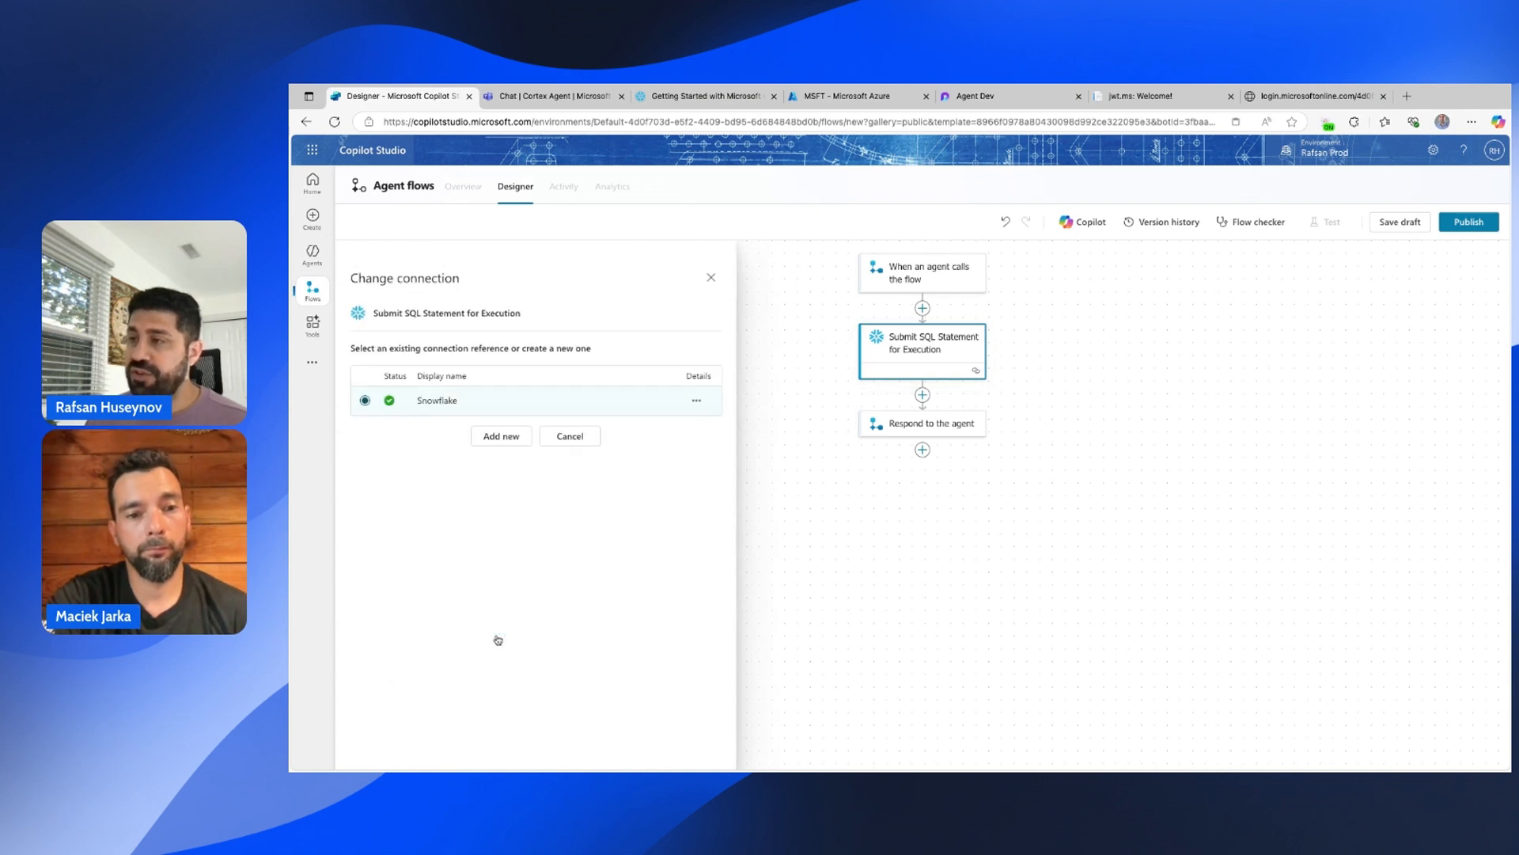
Add a new Snowflake connection named 'Cortex Agent Connection'.
{"action": "left_click", "coordinate": [513, 445]}
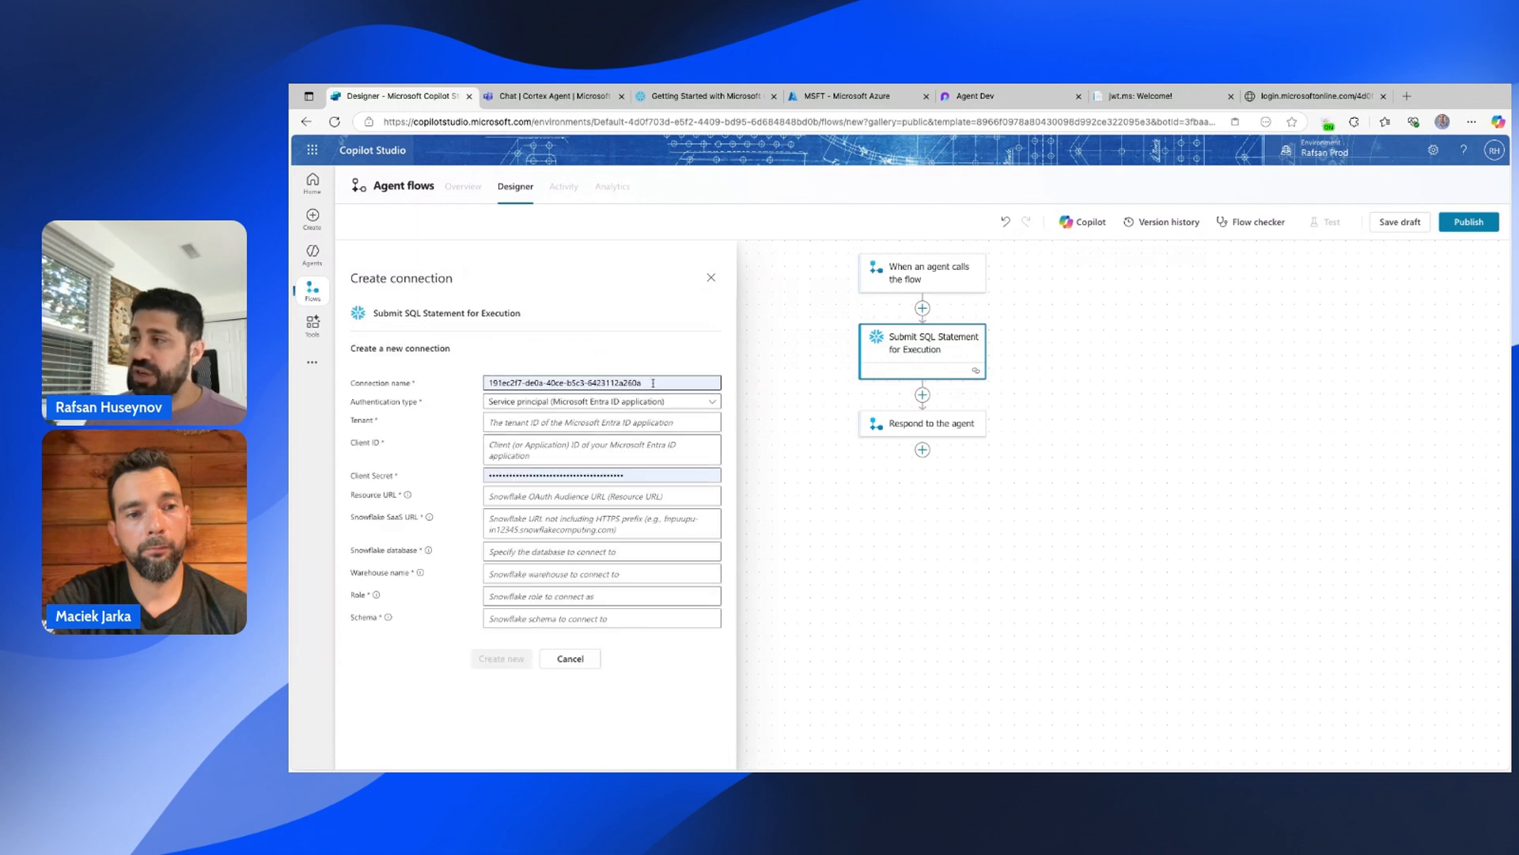
{"action": "left_click_drag", "start_coordinate": [652, 383], "coordinate": [486, 383]}
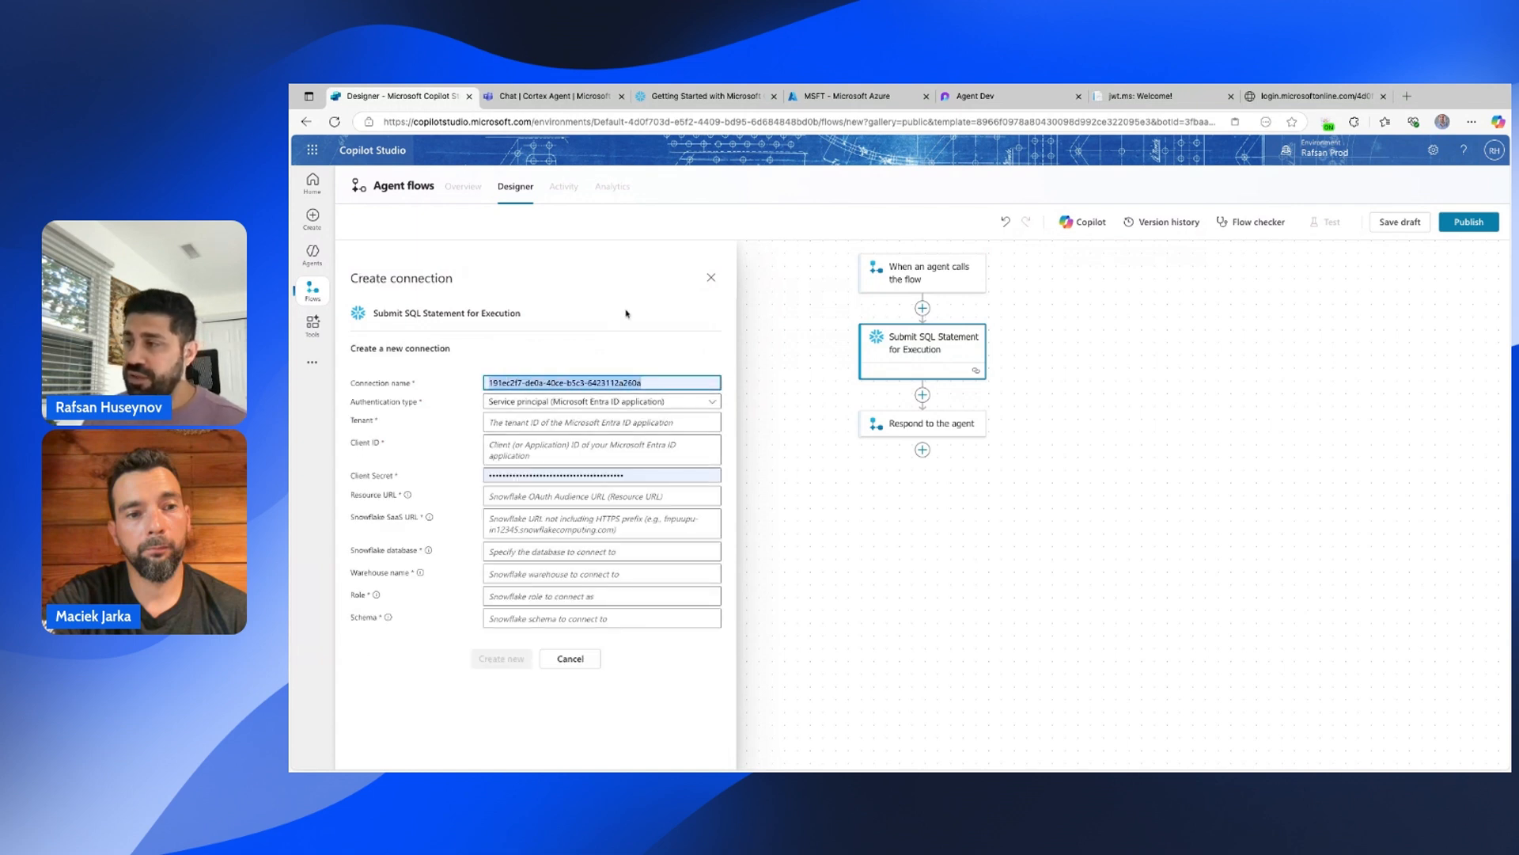
{"action": "type", "text": "Corte"}
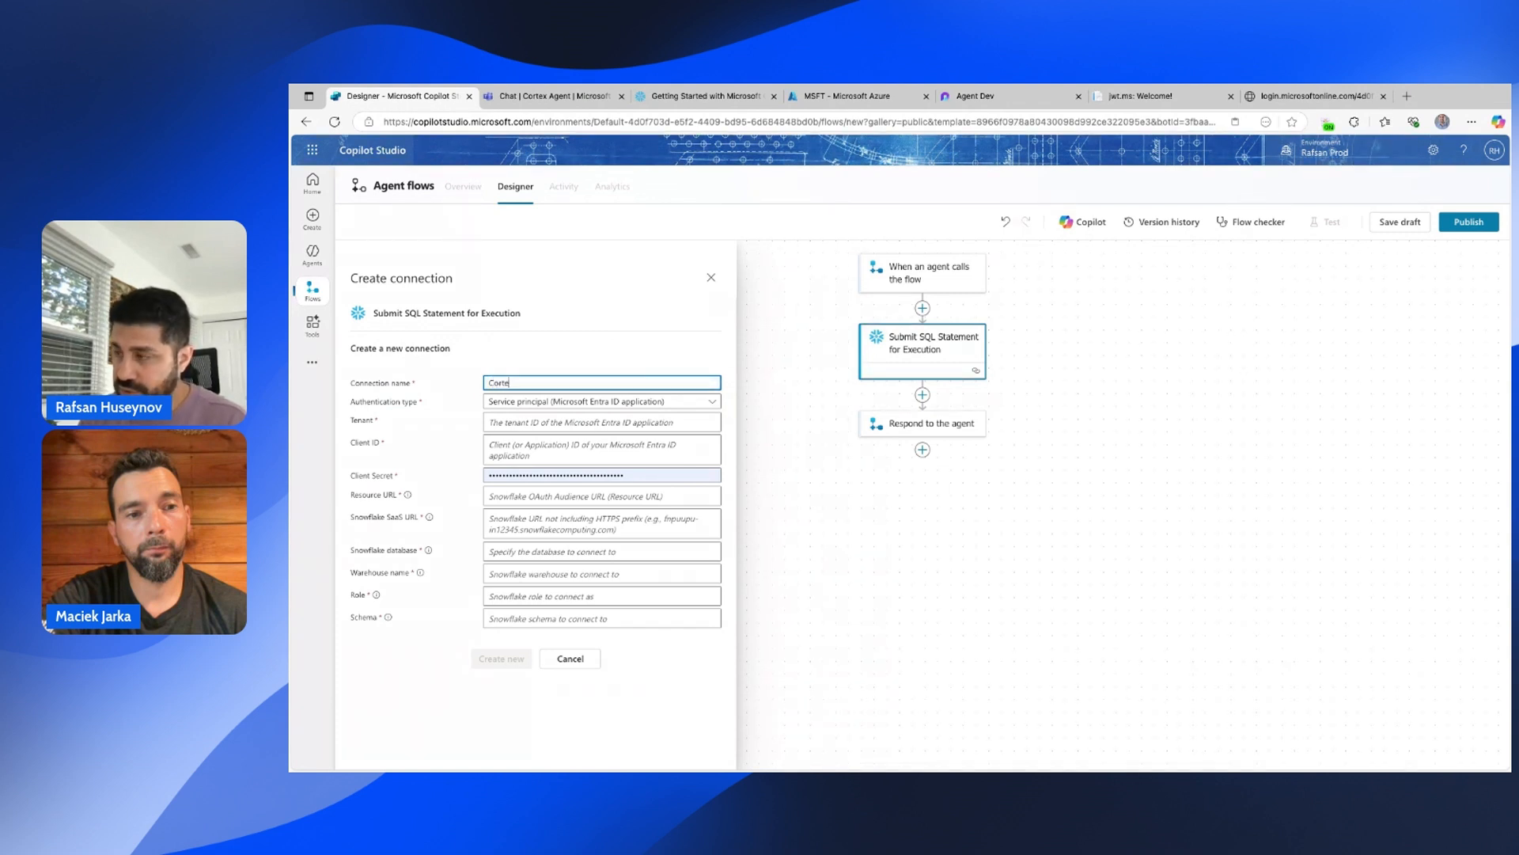
{"action": "type", "text": "x Agent Connecyion"}
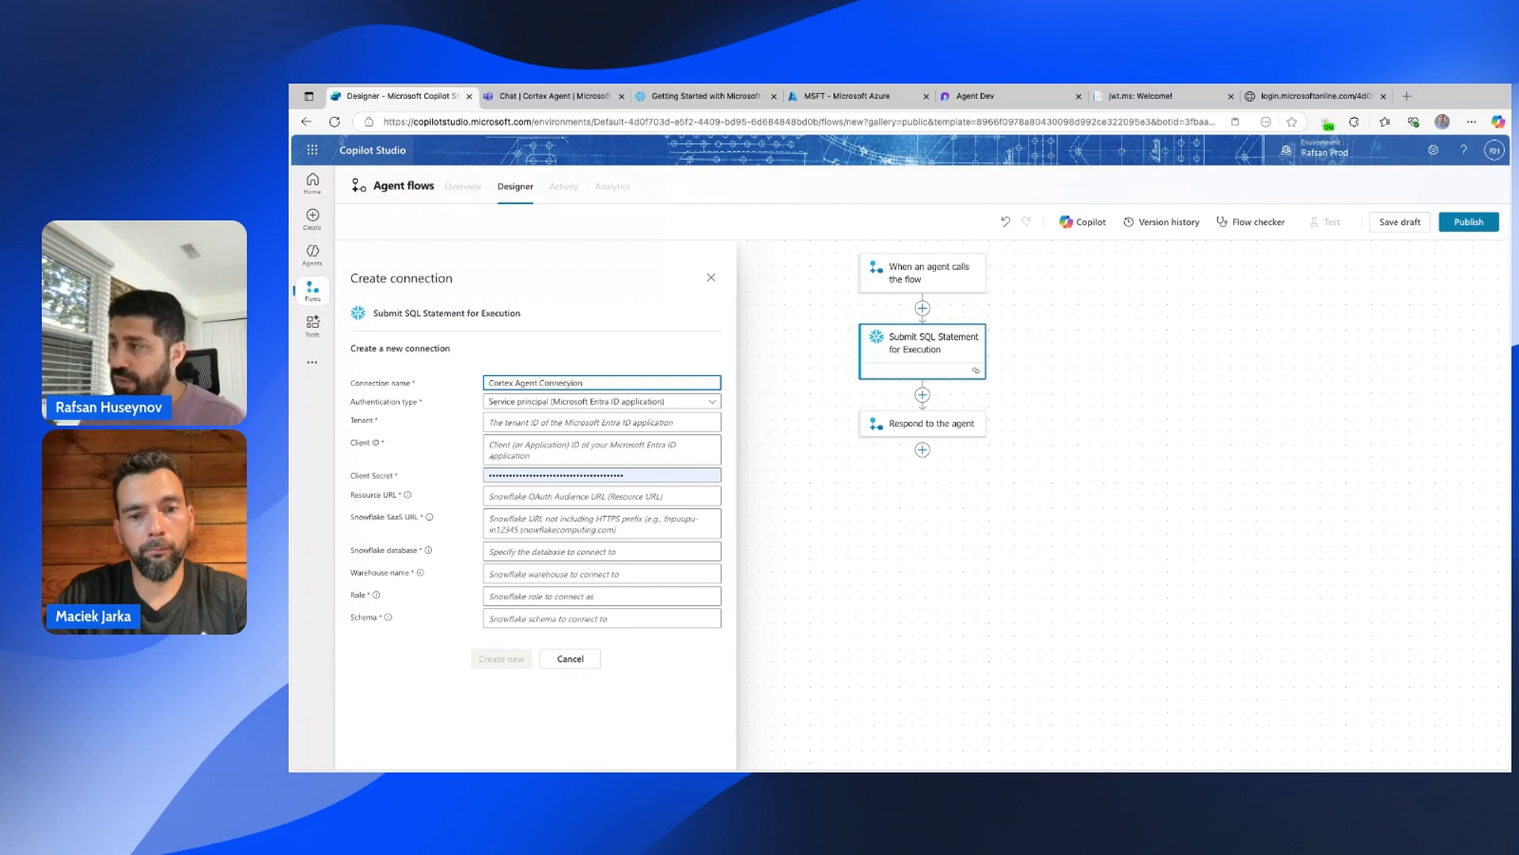
{"action": "key", "text": "BackSpace"}
{"action": "key", "text": "BackSpace"}
{"action": "key", "text": "BackSpace"}
{"action": "type", "text": "tion"}
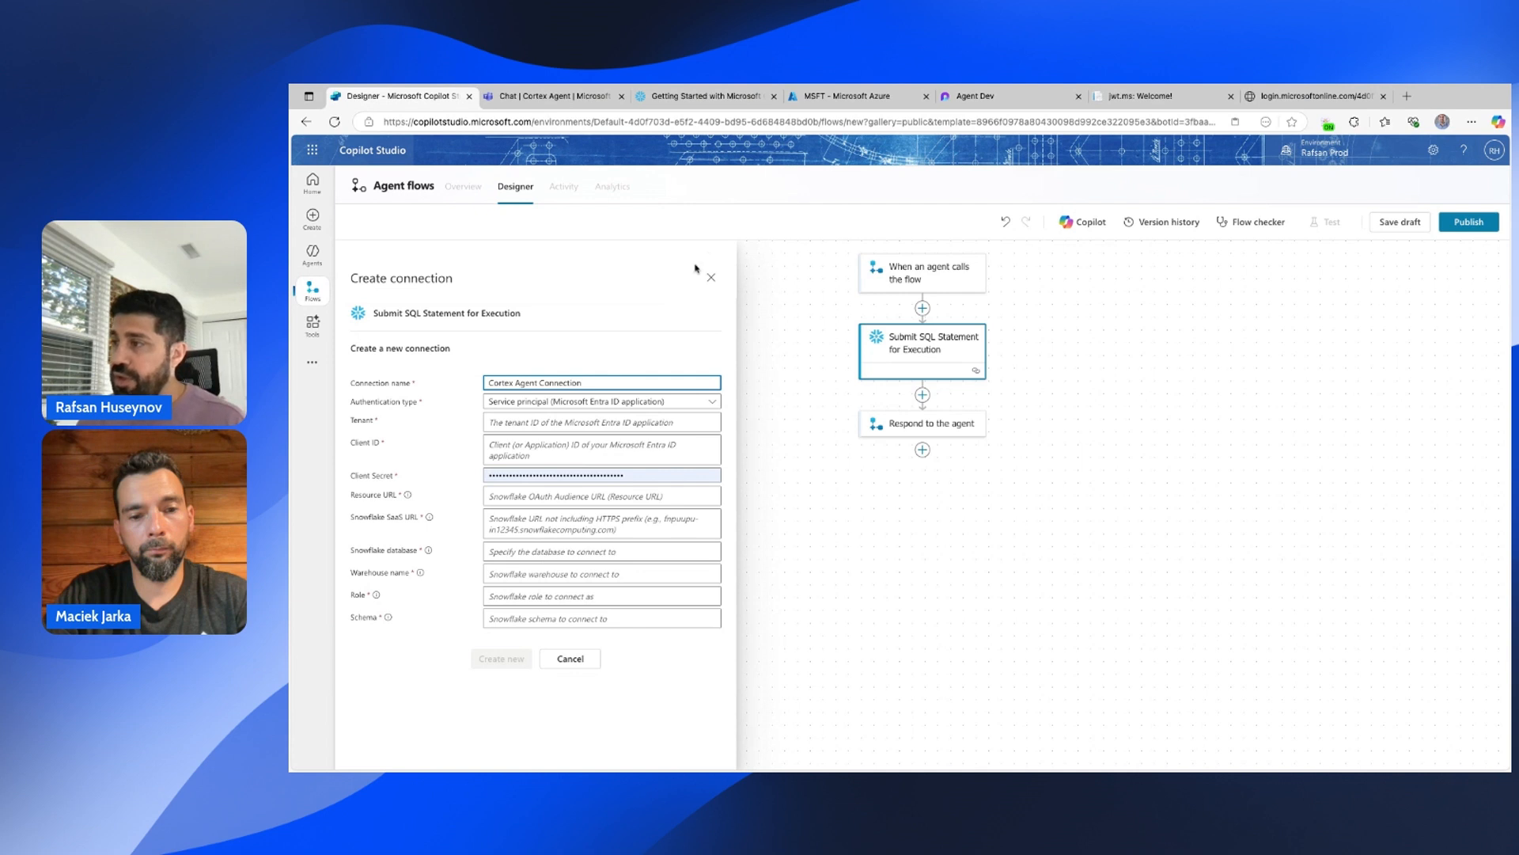
{"action": "left_click", "coordinate": [646, 295]}
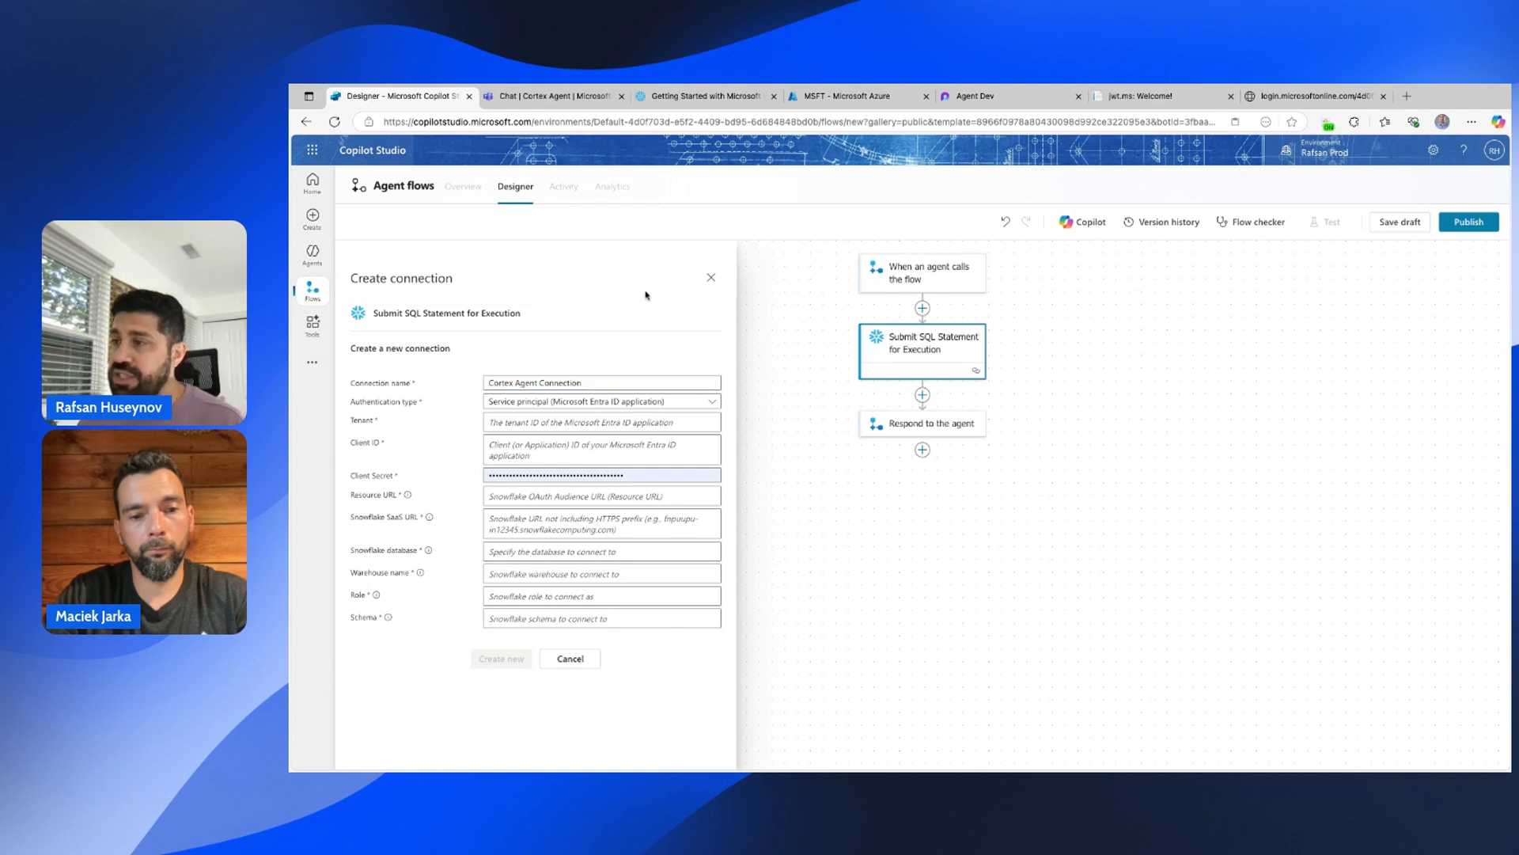
Paste the tenant ID into the connection's Tenant field.
{"action": "left_click", "coordinate": [501, 424]}
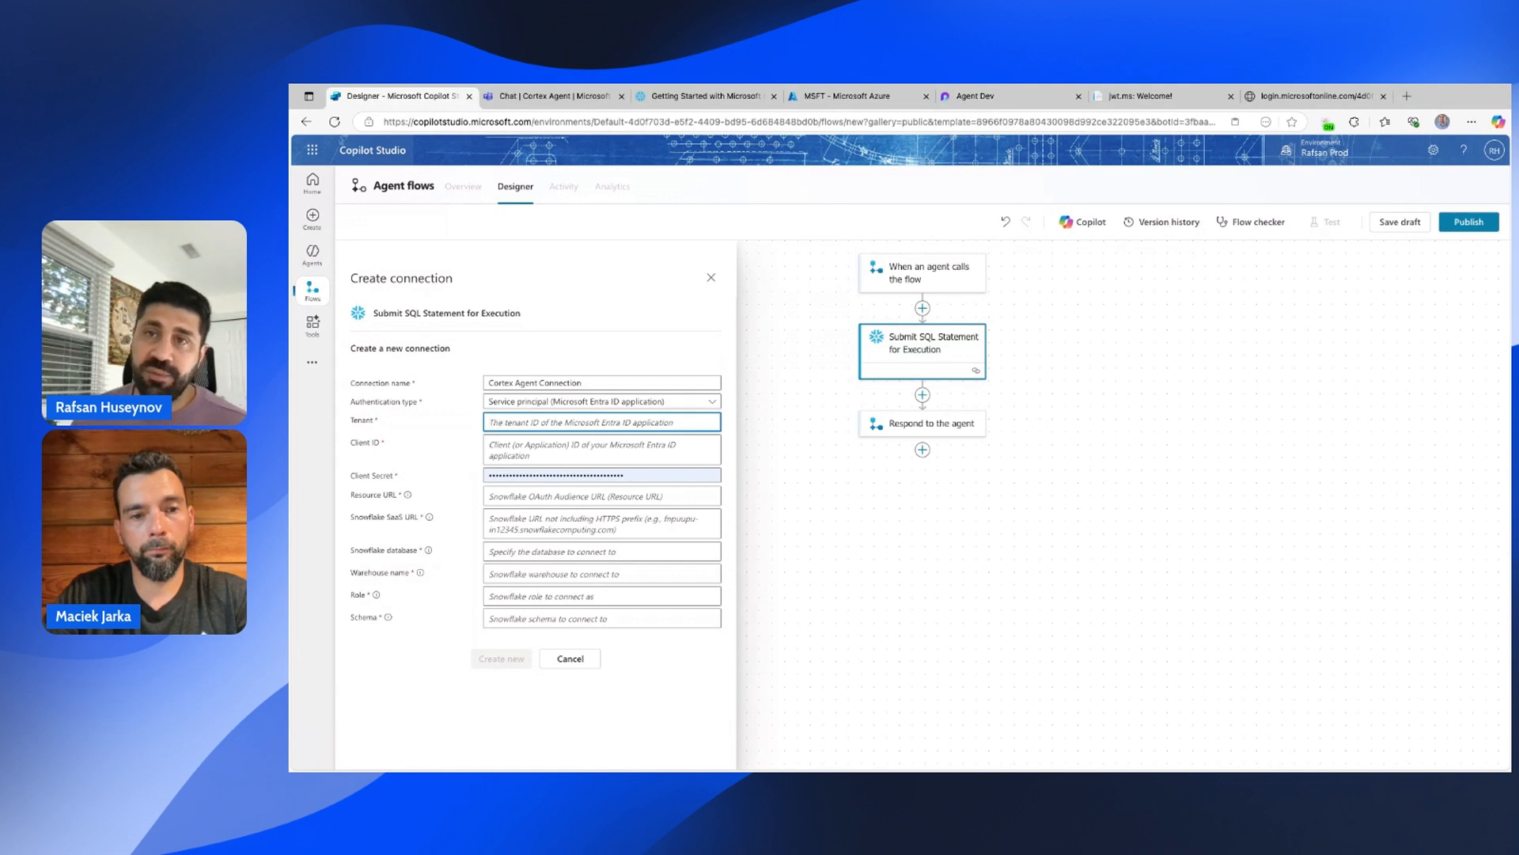
{"action": "key", "text": "super+Tab"}
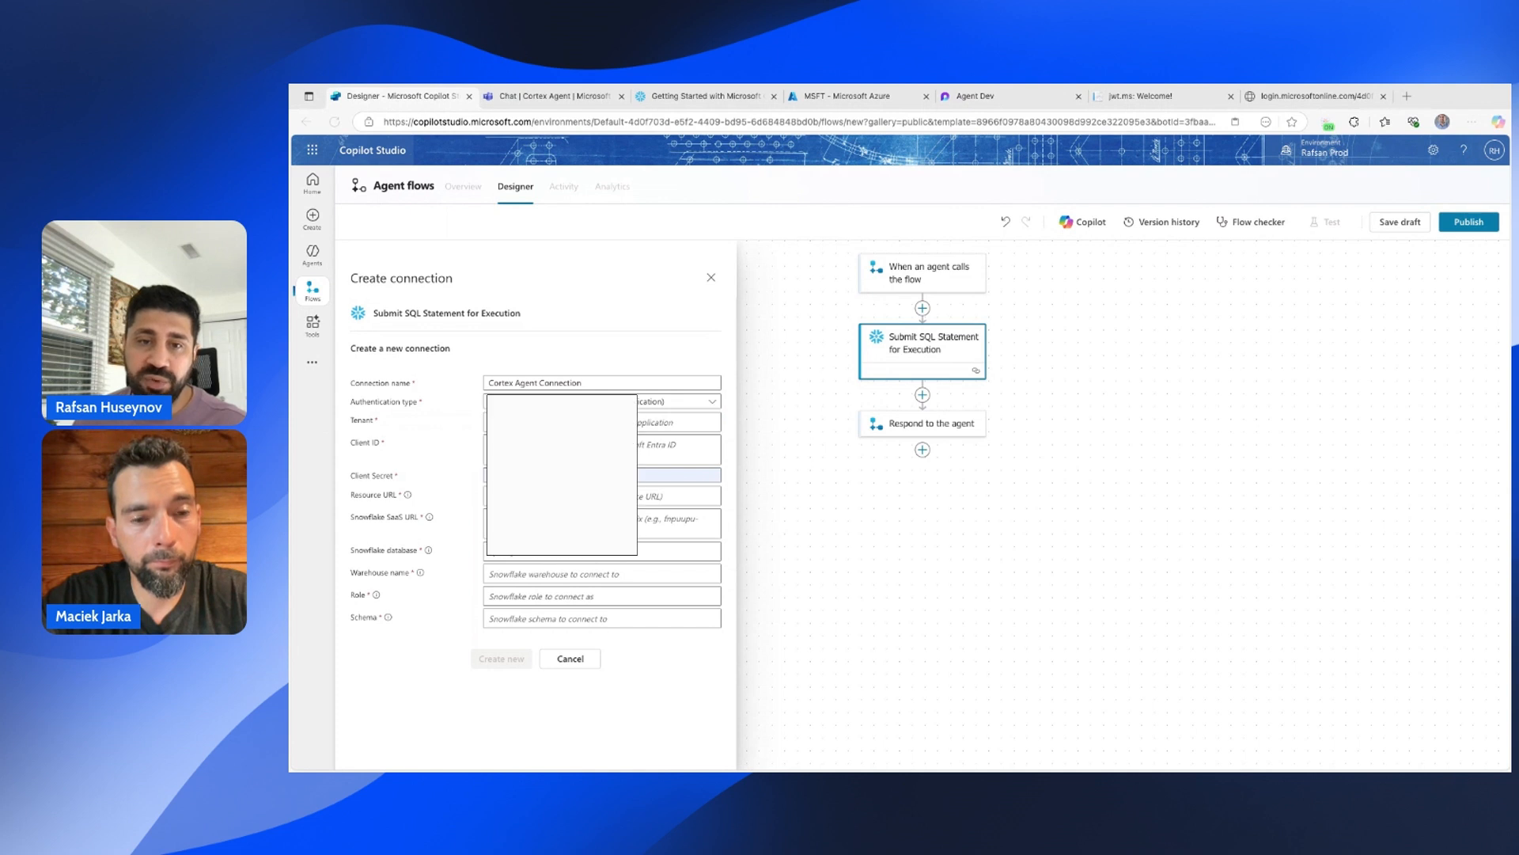
{"action": "key", "text": "super+Tab"}
{"action": "key", "text": "super+v"}
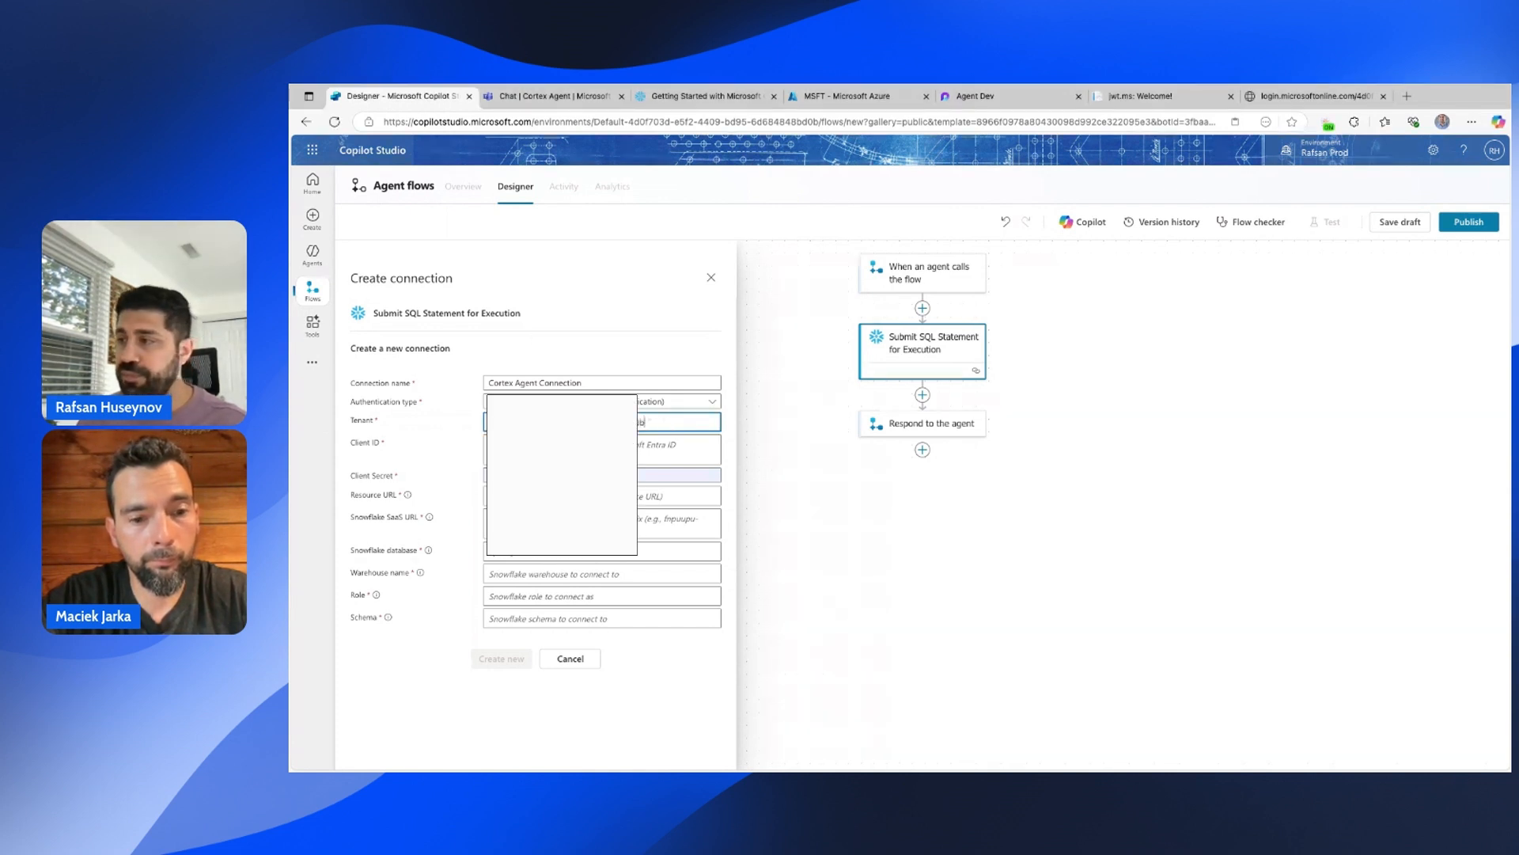
{"action": "key", "text": "super+Tab"}
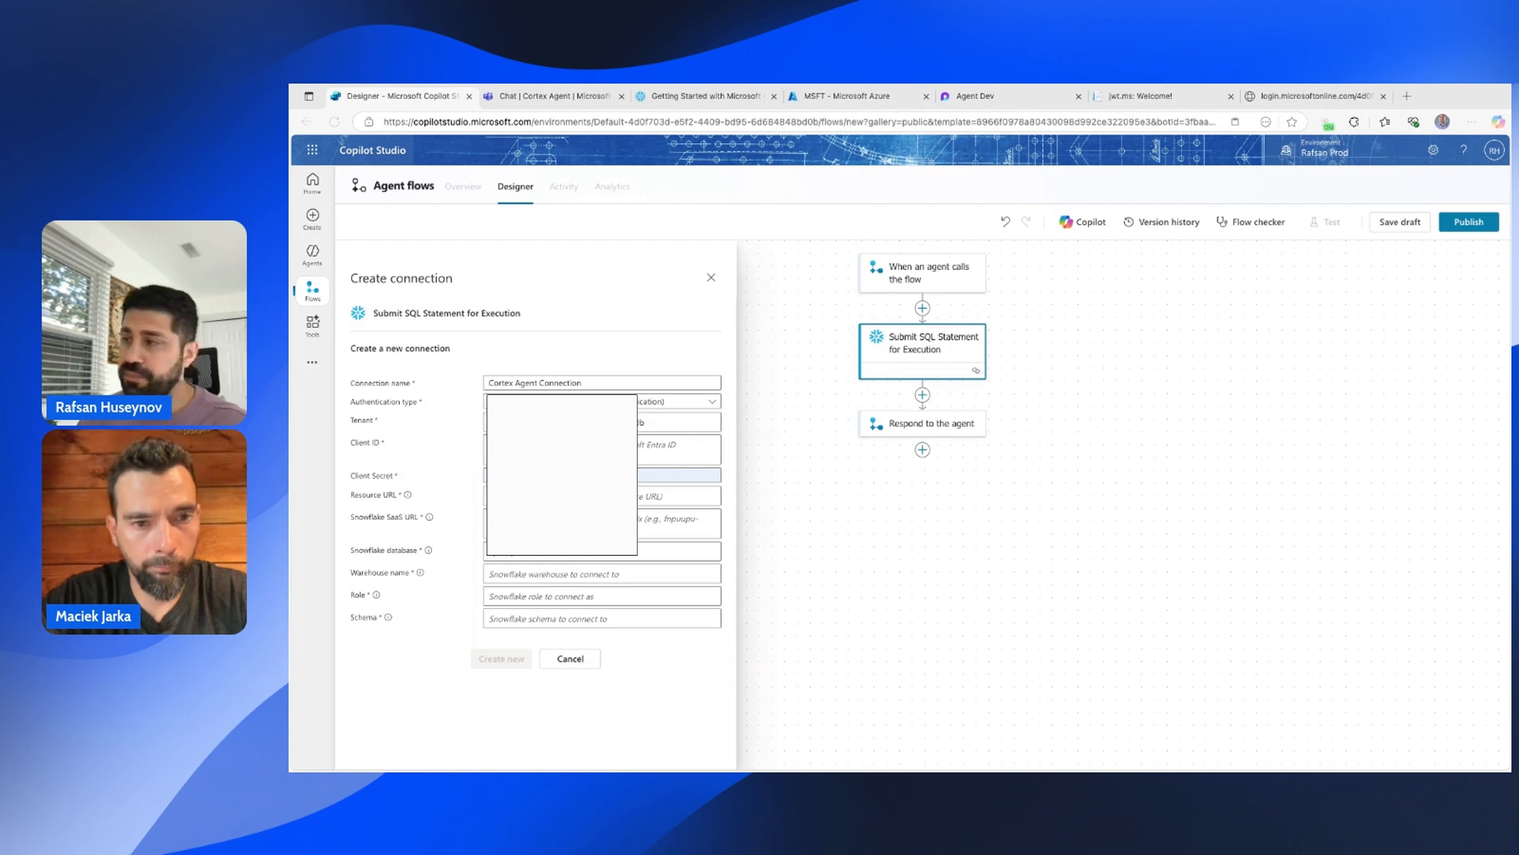
Paste the client ID and client secret into the connection form.
{"action": "left_click", "coordinate": [678, 449]}
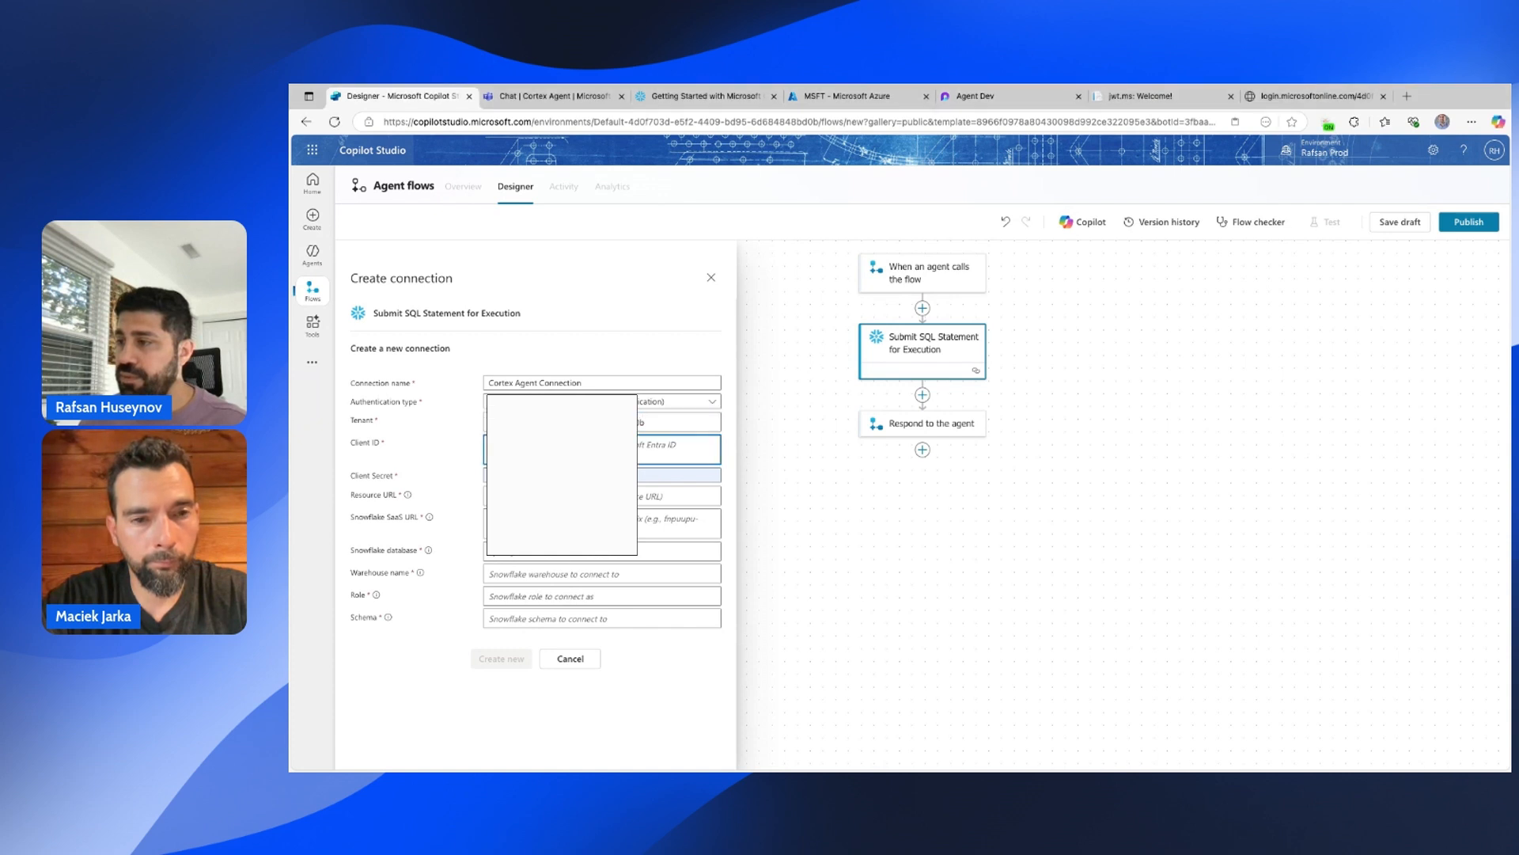
{"action": "key", "text": "super+v"}
{"action": "left_click", "coordinate": [678, 464]}
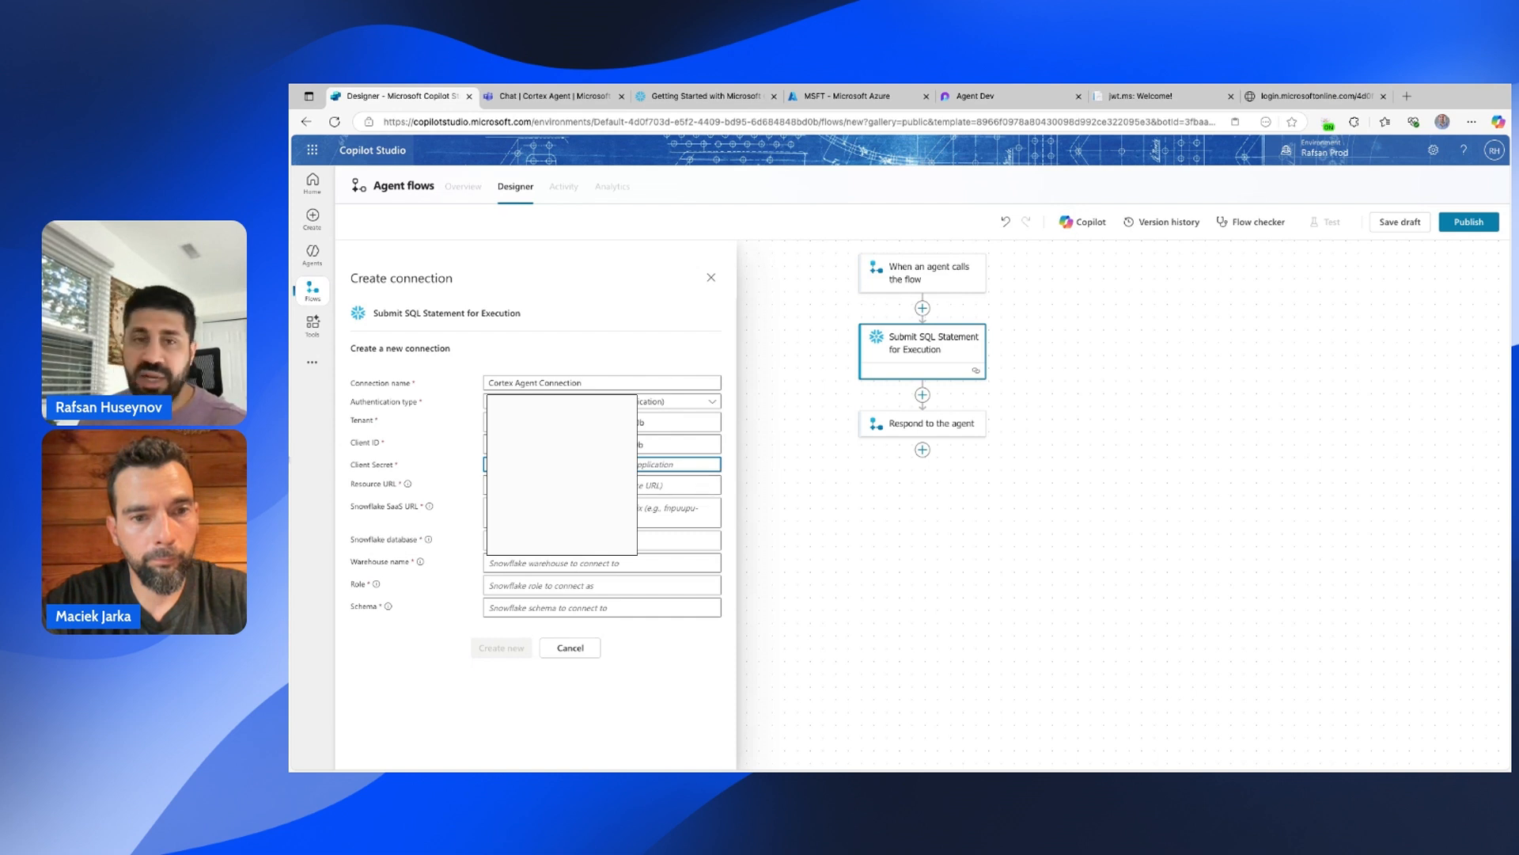
{"action": "key", "text": "super+Tab"}
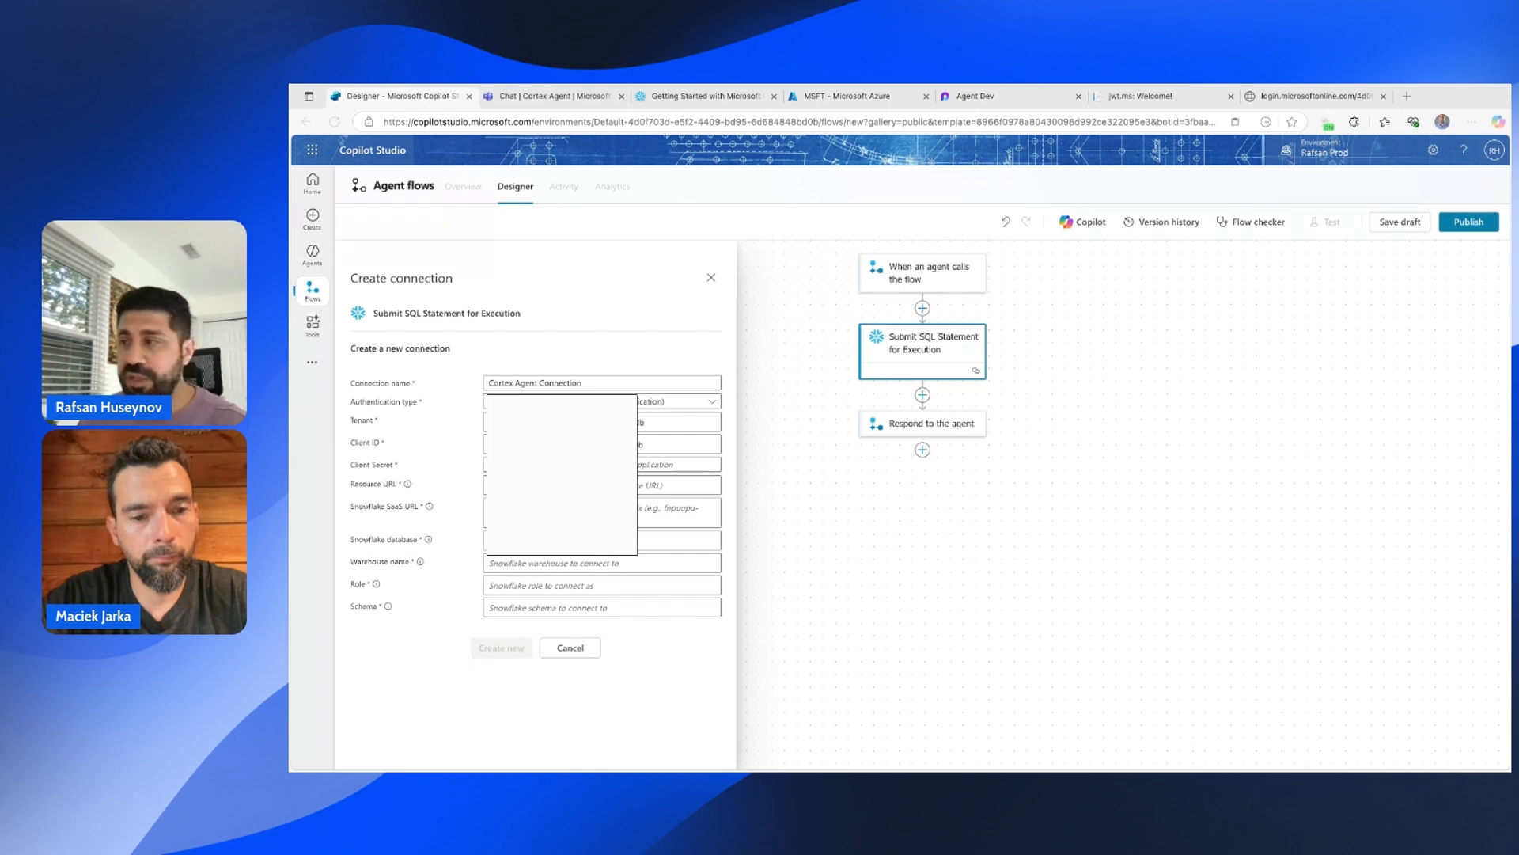
{"action": "key", "text": "alt+Tab"}
{"action": "key", "text": "ctrl+v"}
{"action": "key", "text": "Tab"}
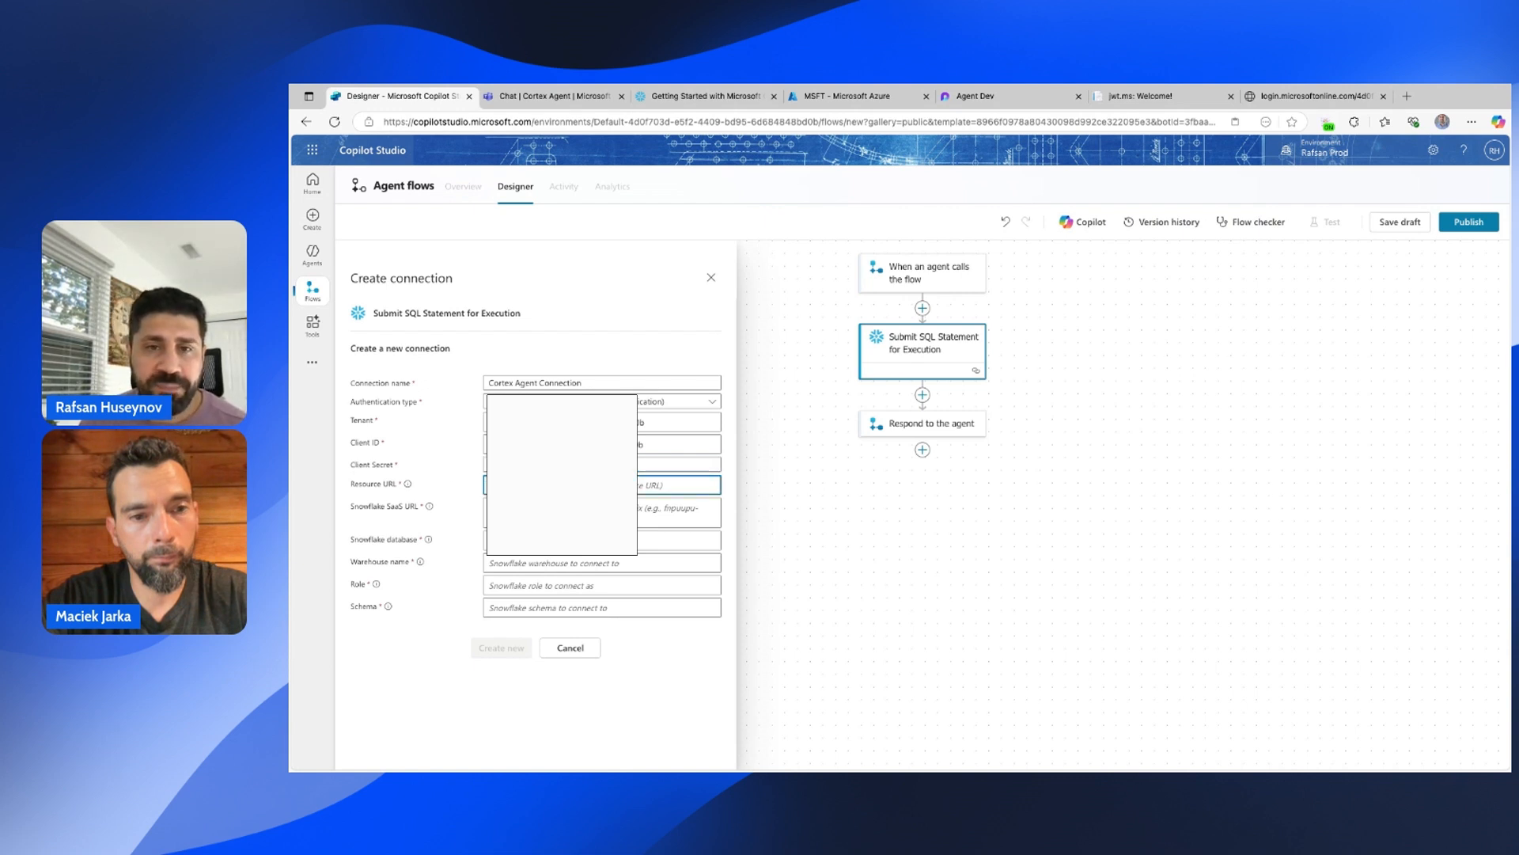
Paste the resource URL into the Resource URL field.
{"action": "key", "text": "alt+Tab"}
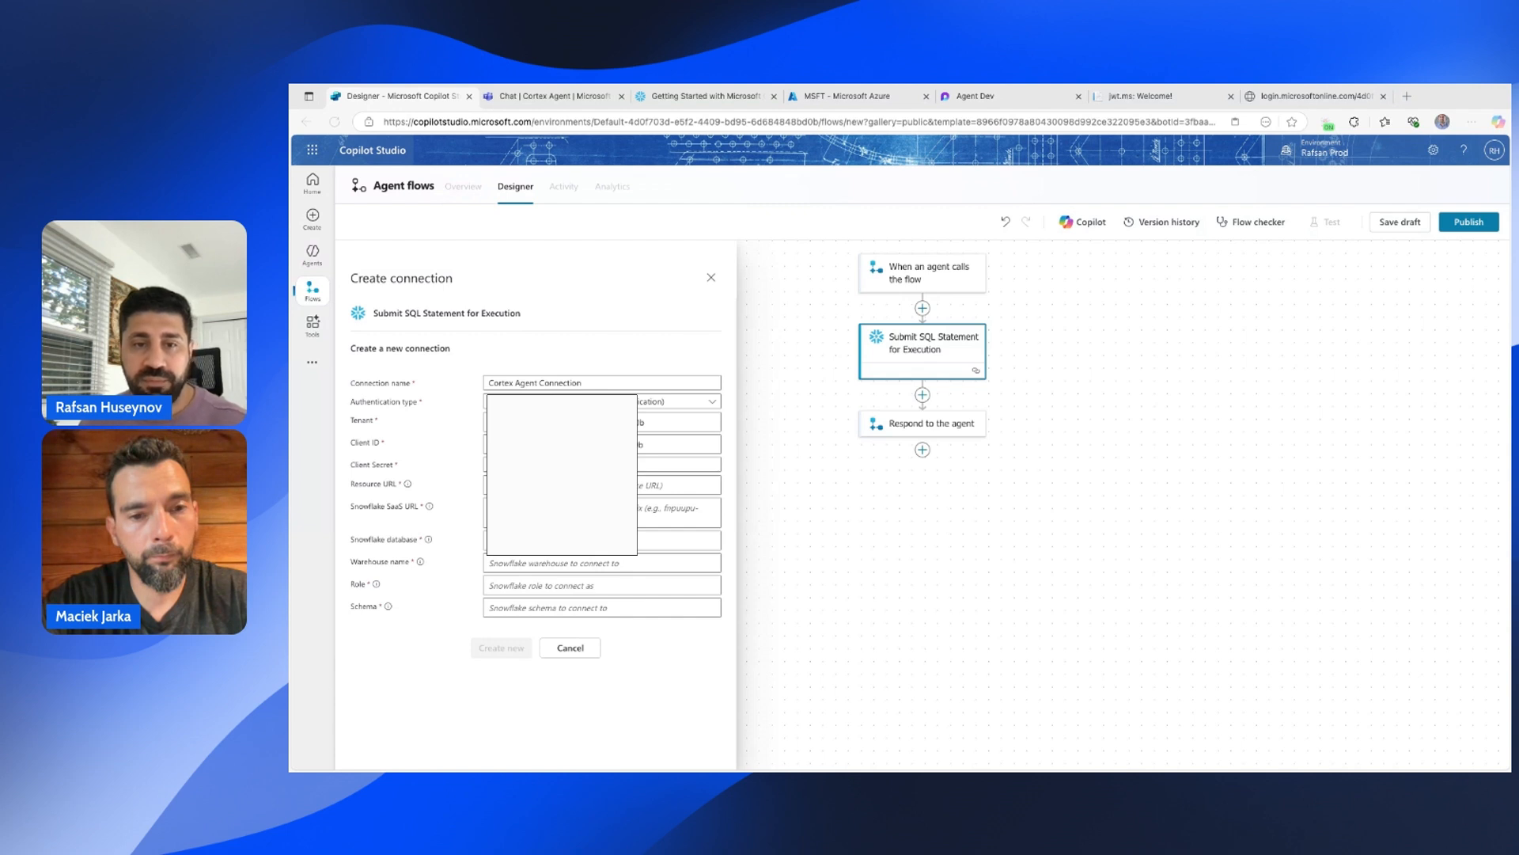
{"action": "left_click", "coordinate": [679, 485]}
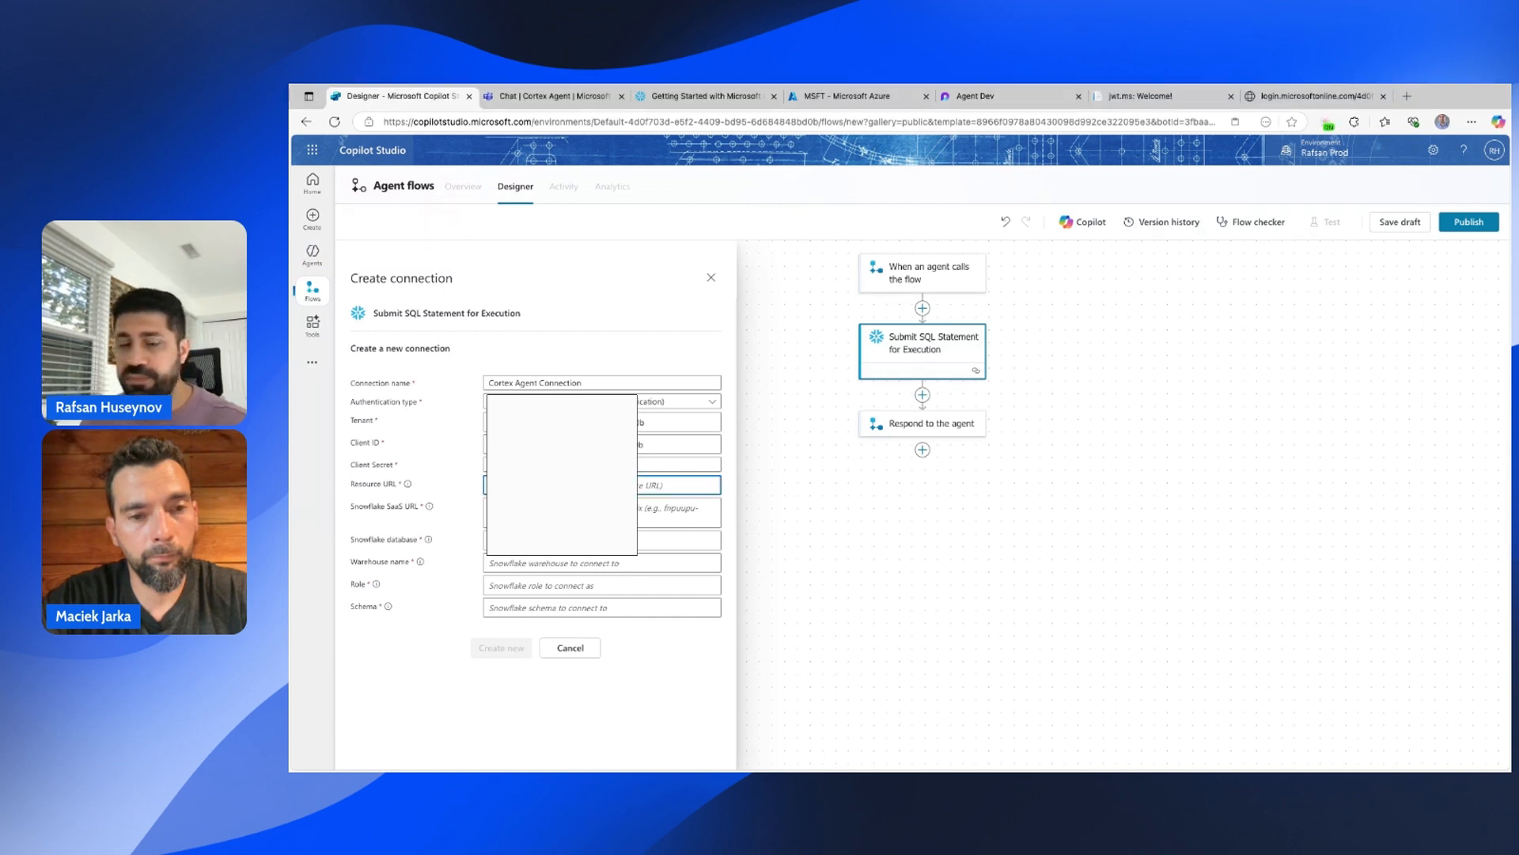
{"action": "key", "text": "ctrl+v"}
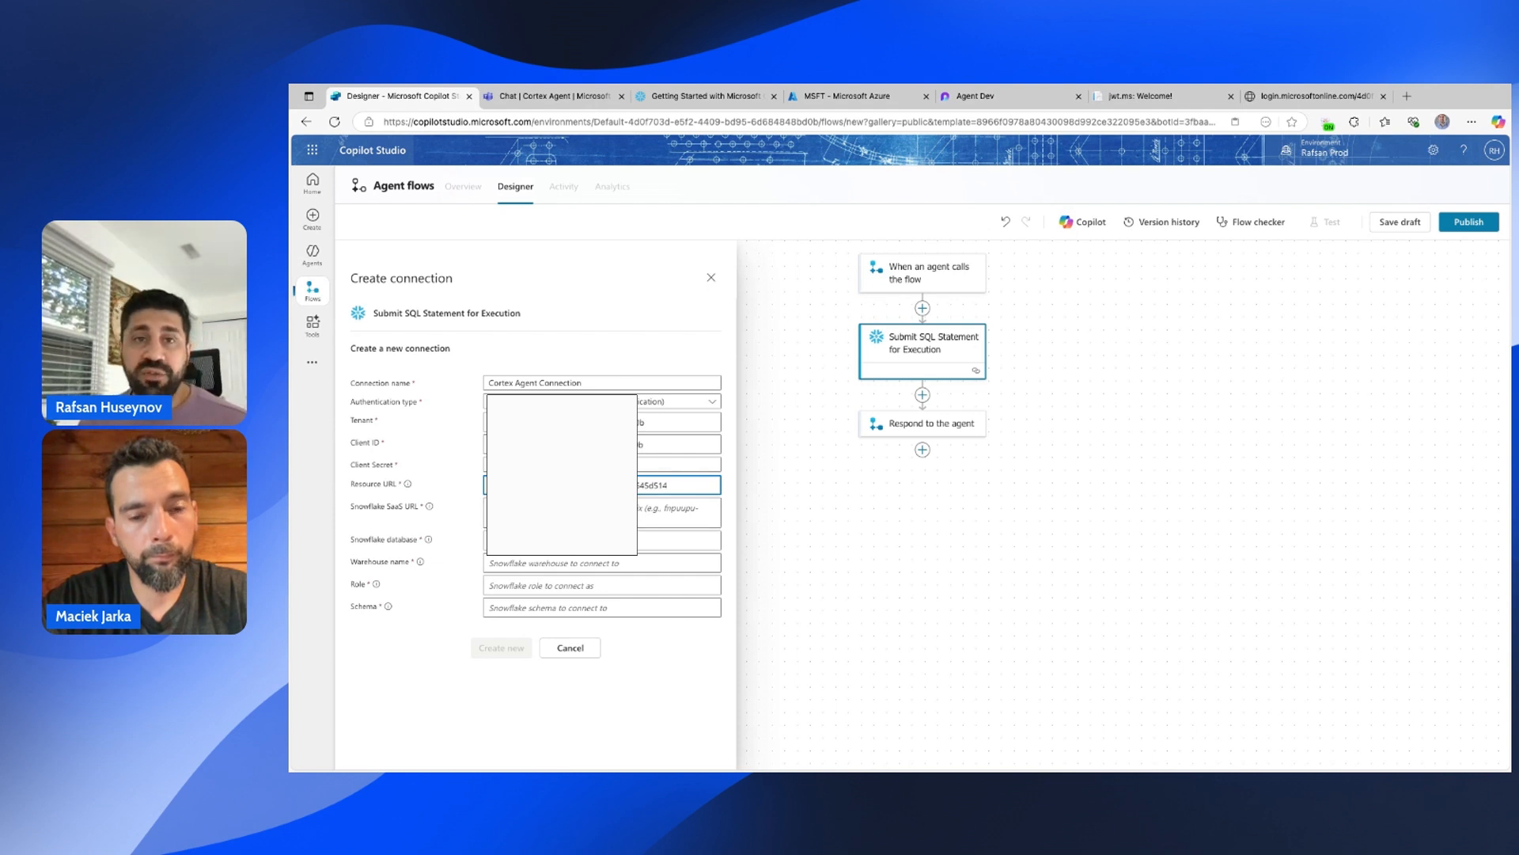
{"action": "key", "text": "alt+Tab"}
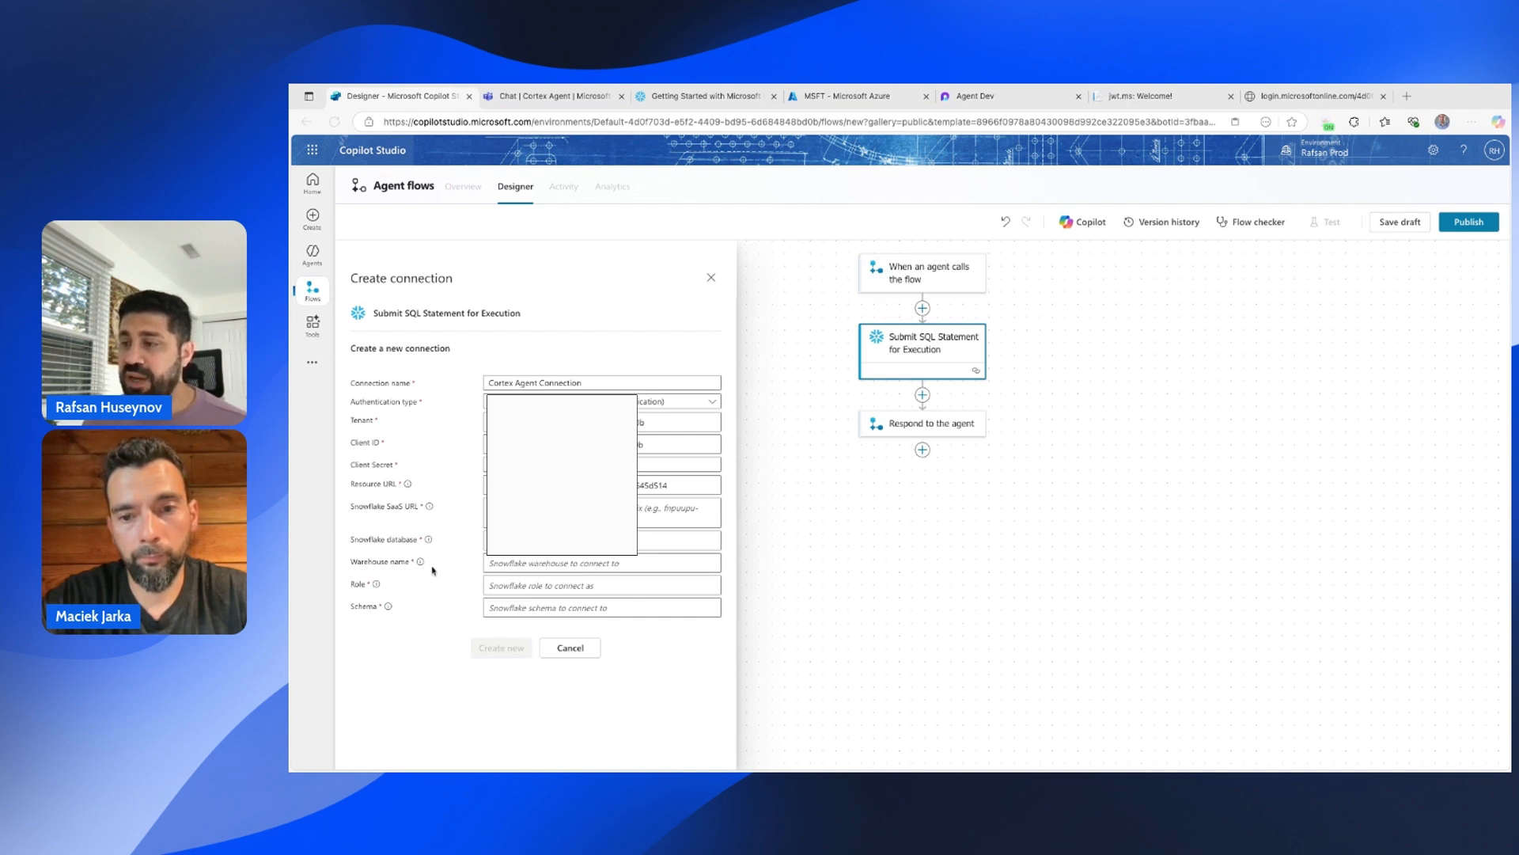
{"action": "left_click", "coordinate": [649, 513]}
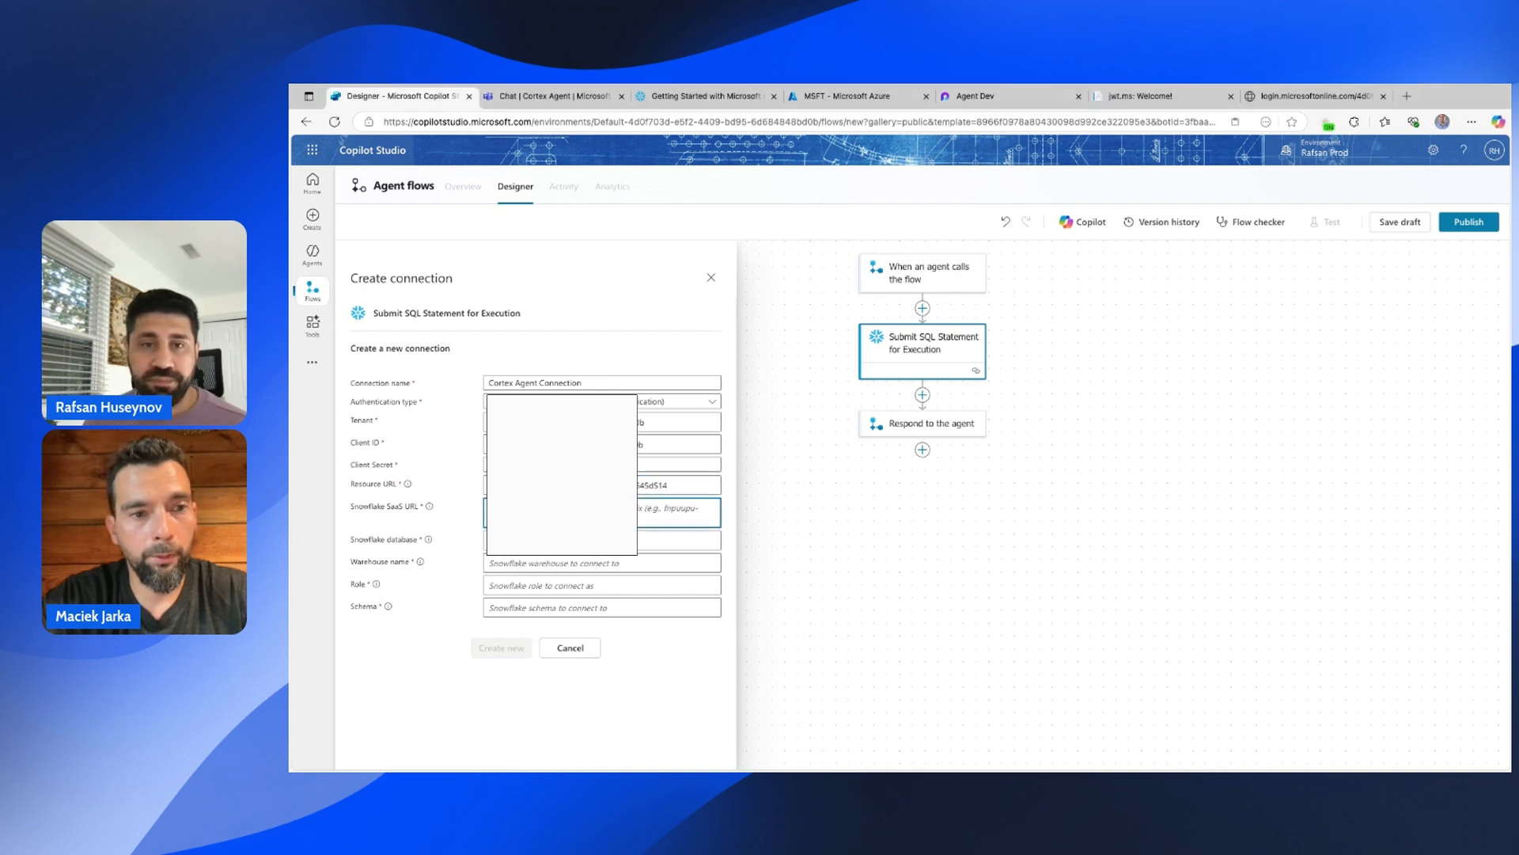
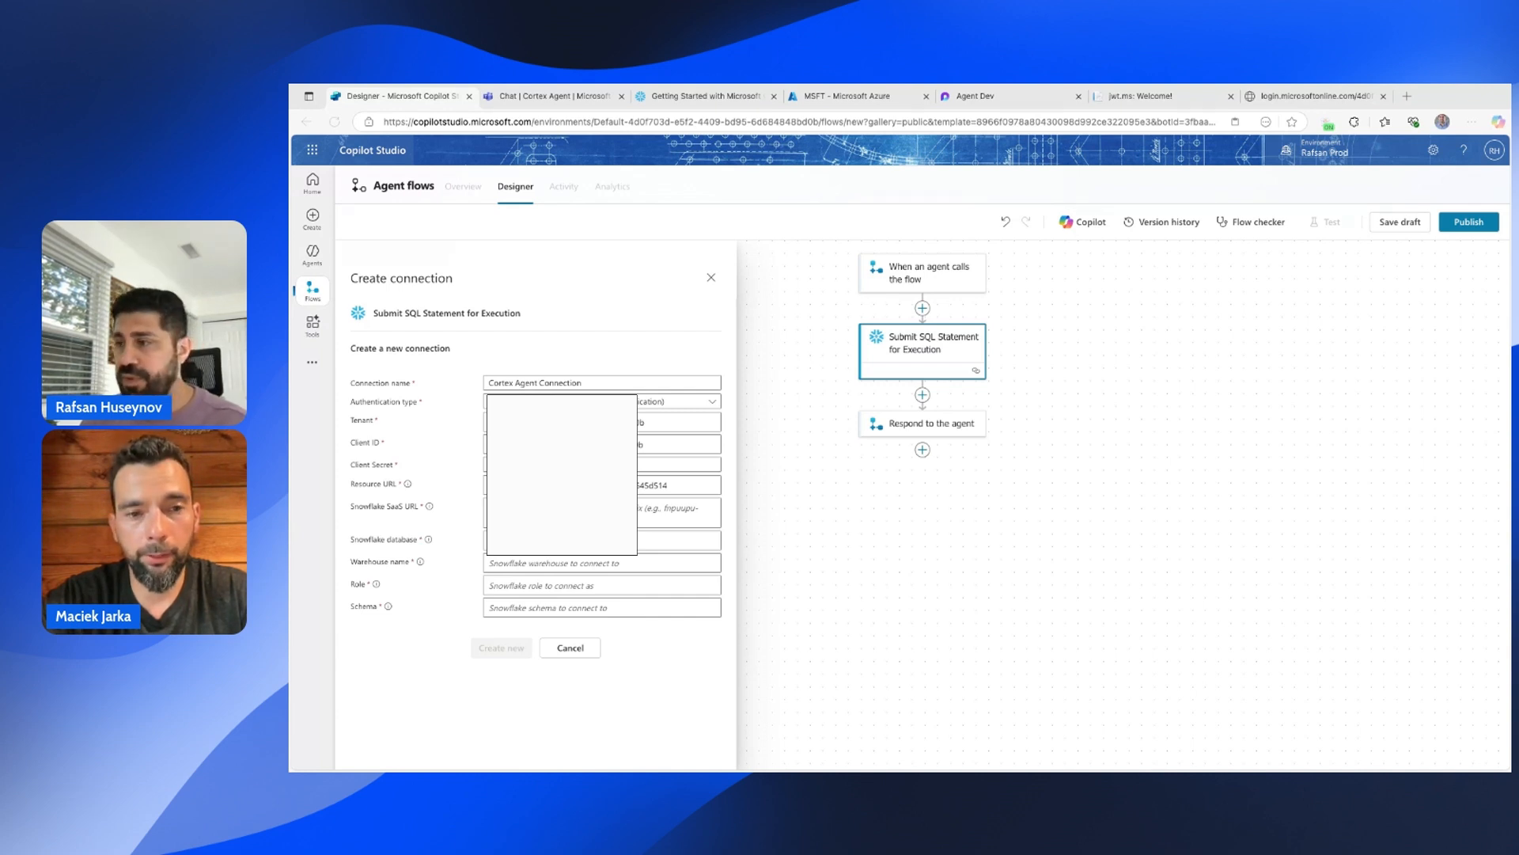
Paste the Snowflake SaaS URL and fill in the database and warehouse entries.
{"action": "left_click", "coordinate": [679, 512]}
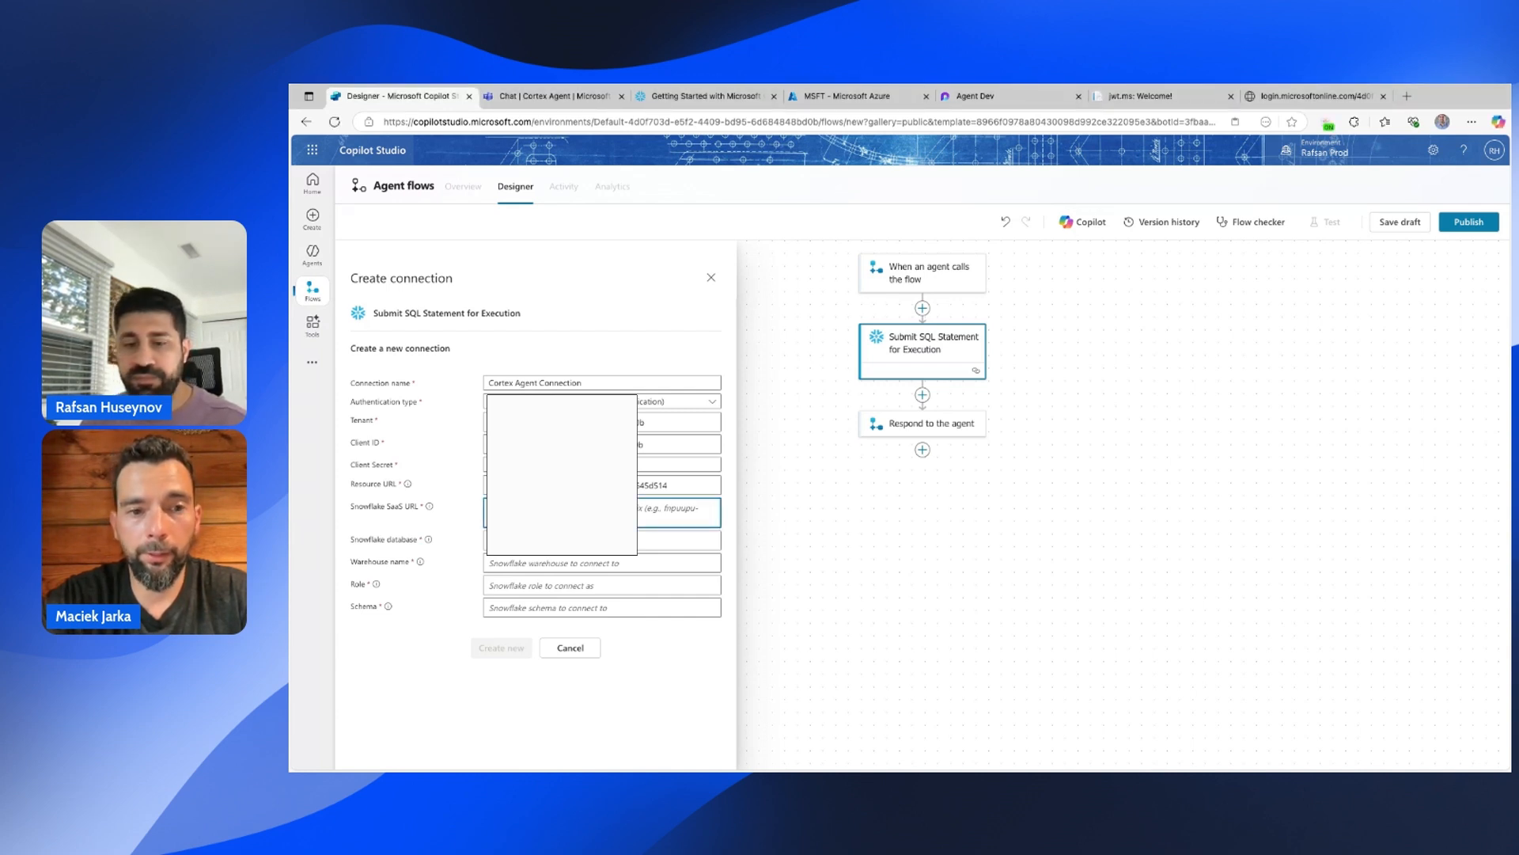
{"action": "key", "text": "ctrl+v"}
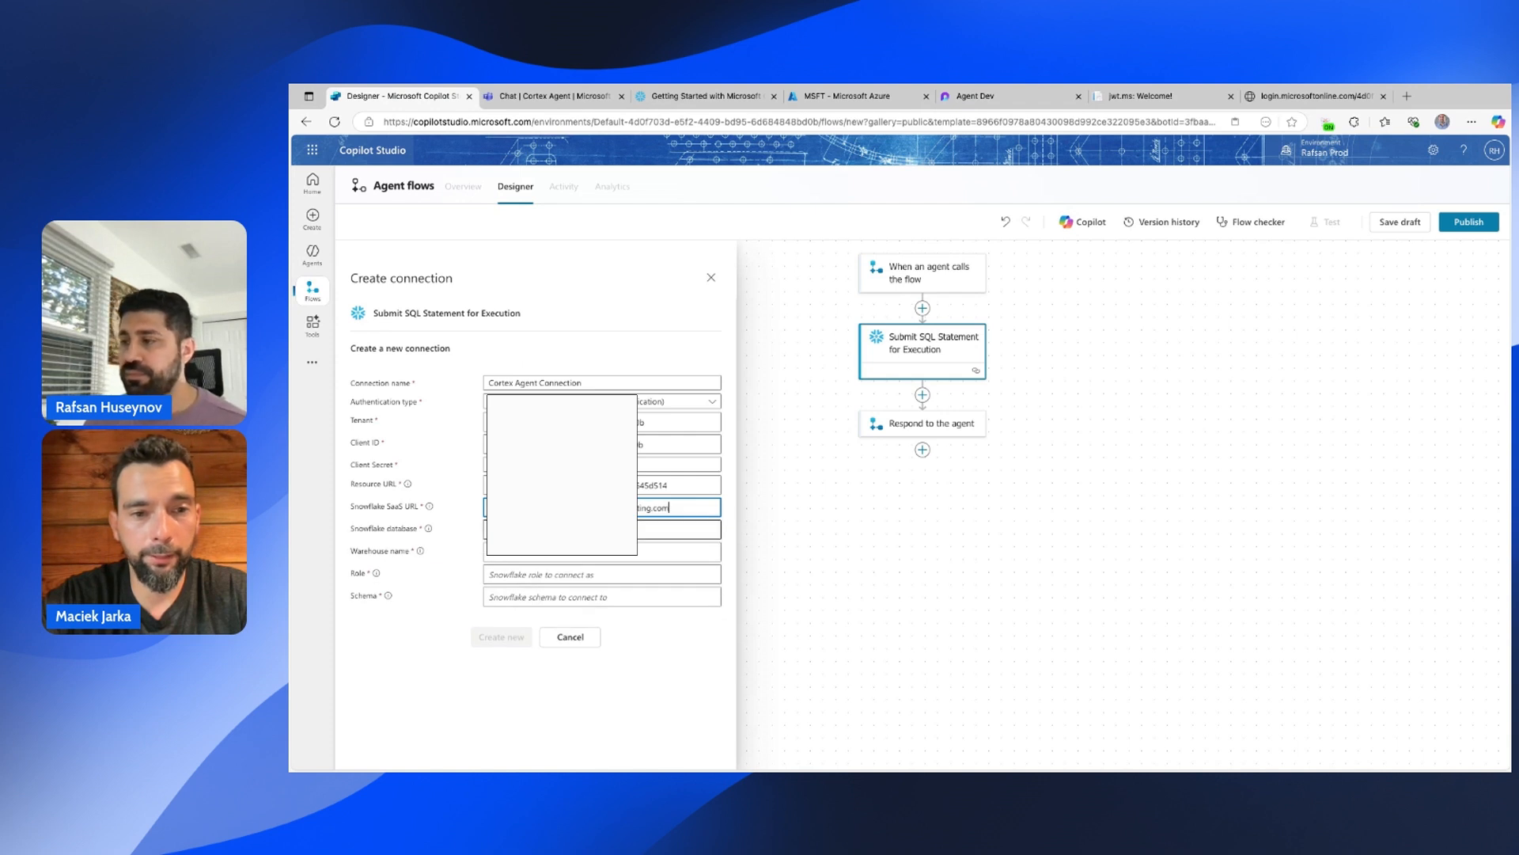
{"action": "left_click", "coordinate": [679, 529]}
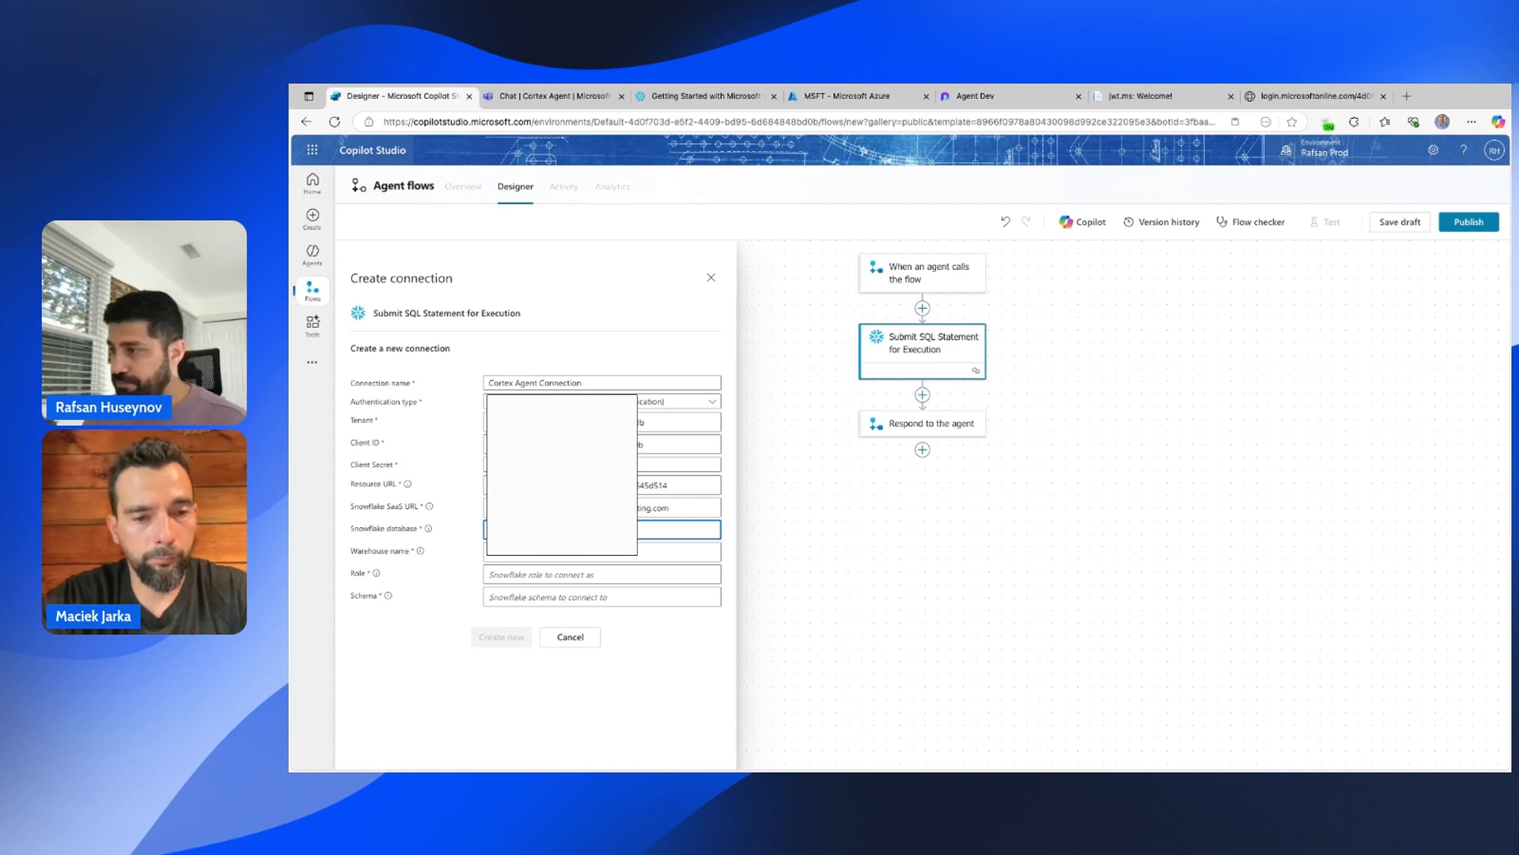
{"action": "left_click", "coordinate": [523, 553]}
{"action": "type", "text": "o"}
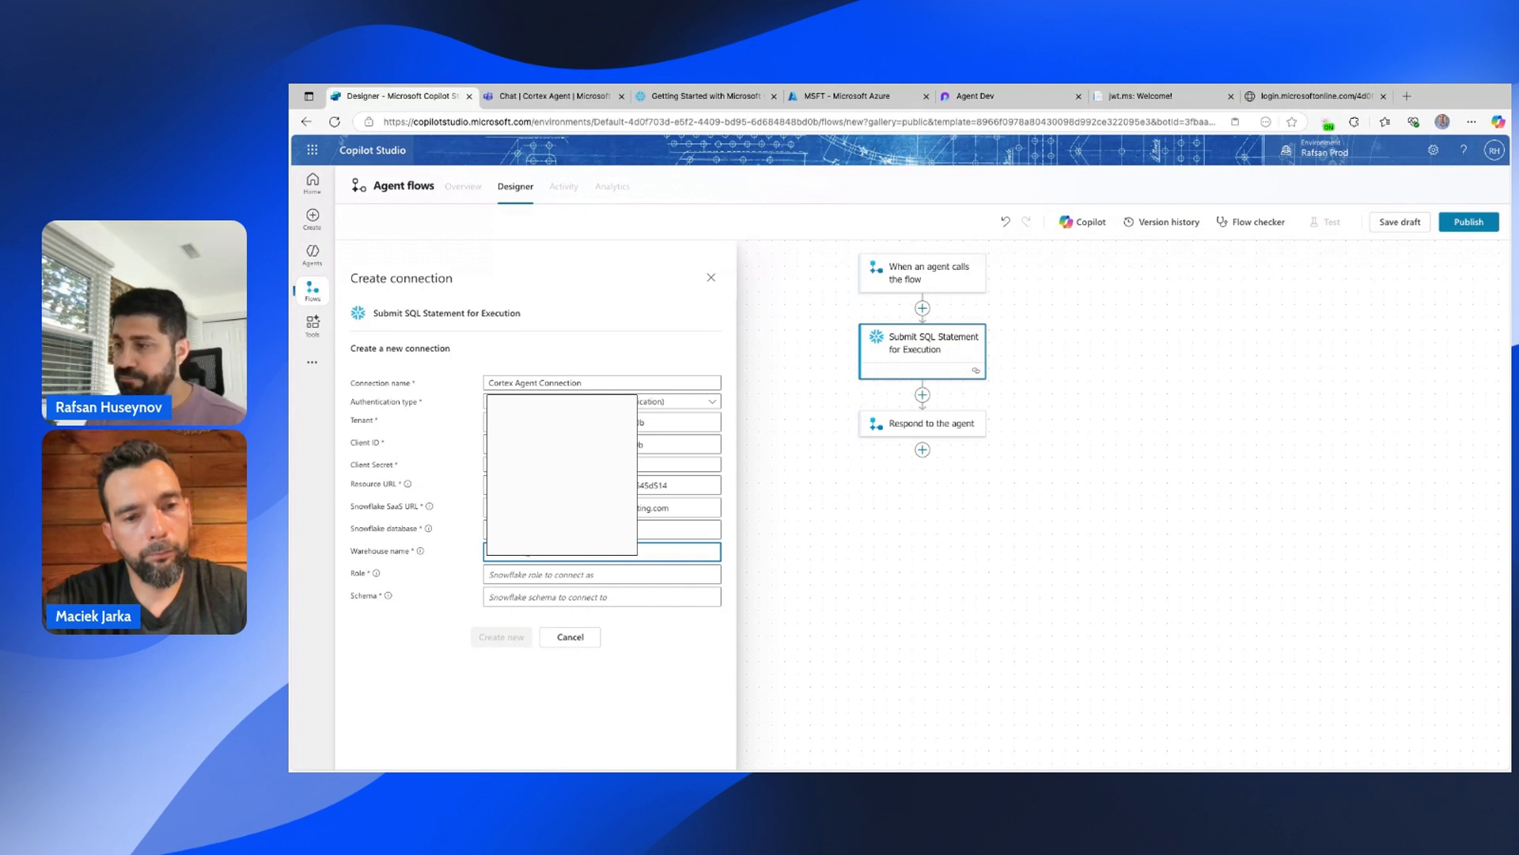
Set role ANALYST and schema STATS, then create the Snowflake connection.
{"action": "left_click", "coordinate": [521, 575]}
{"action": "type", "text": "Analyst"}
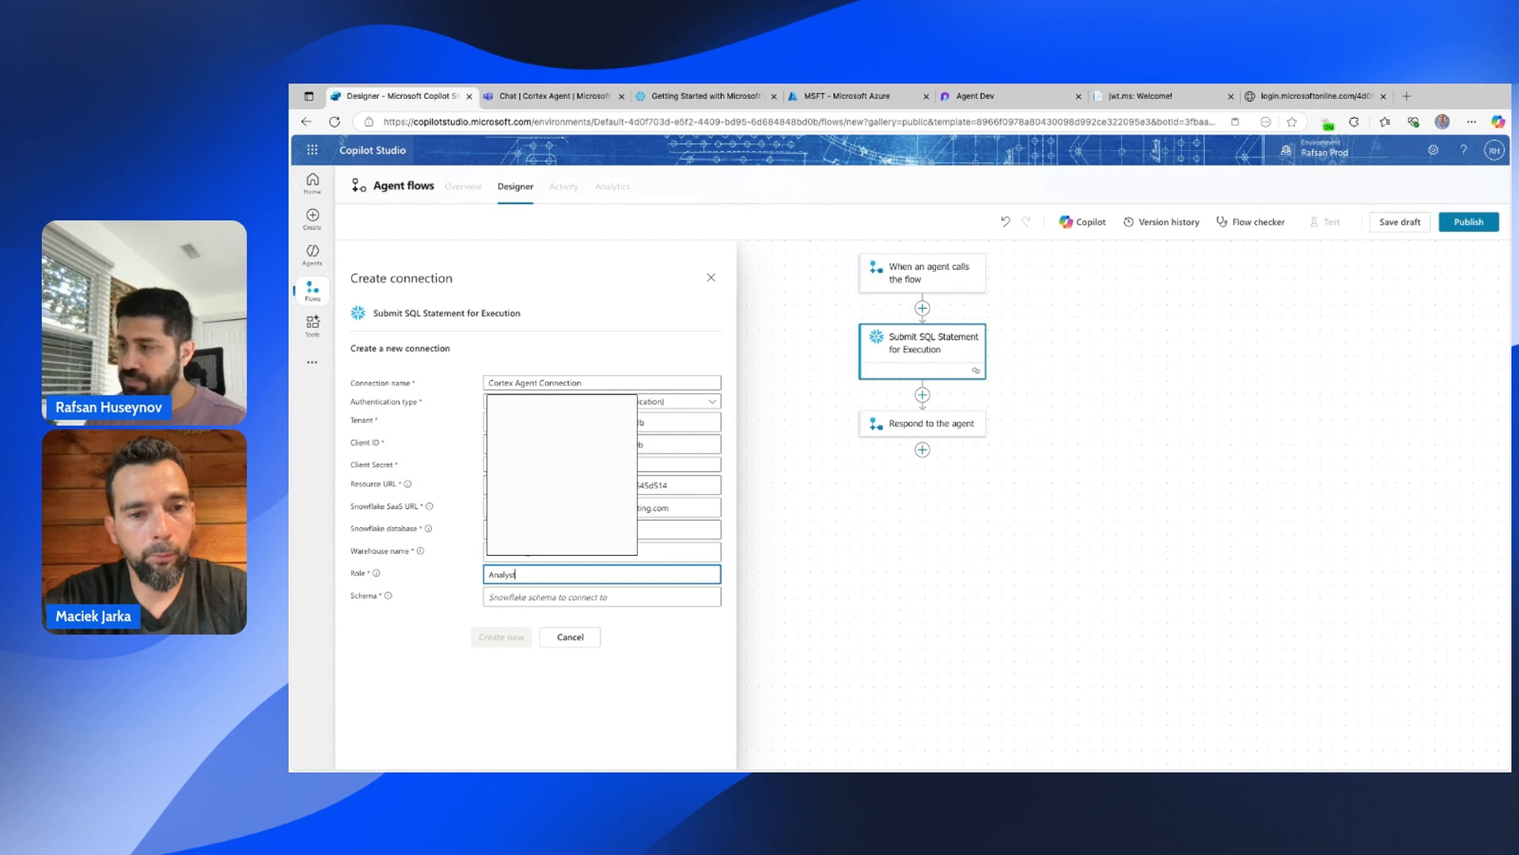
{"action": "double_click", "coordinate": [527, 575]}
{"action": "type", "text": "ANALYS"}
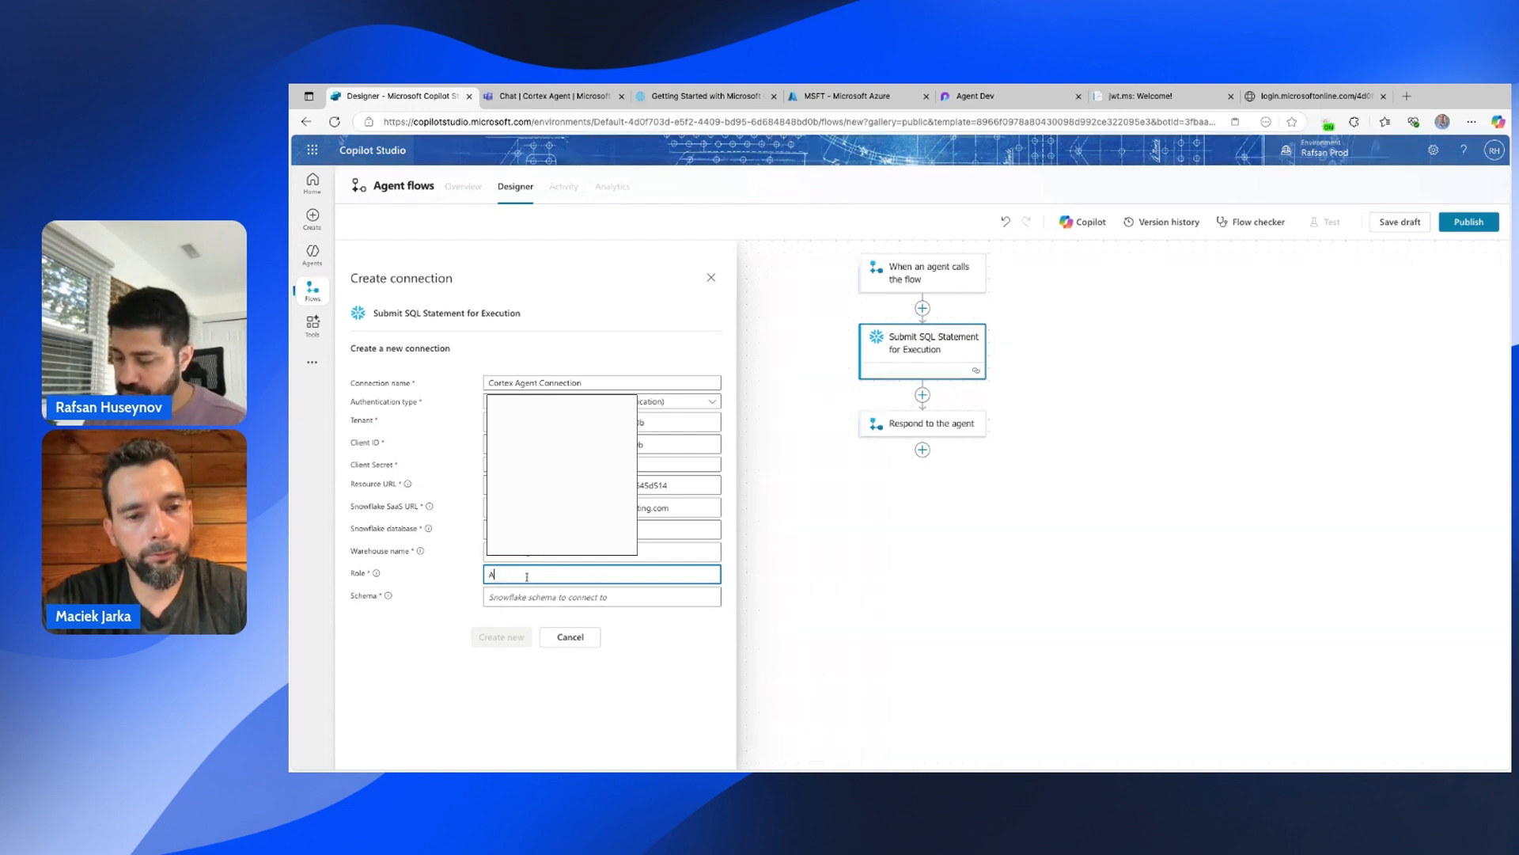
{"action": "type", "text": "T"}
{"action": "left_click", "coordinate": [492, 596]}
{"action": "type", "text": "ST"}
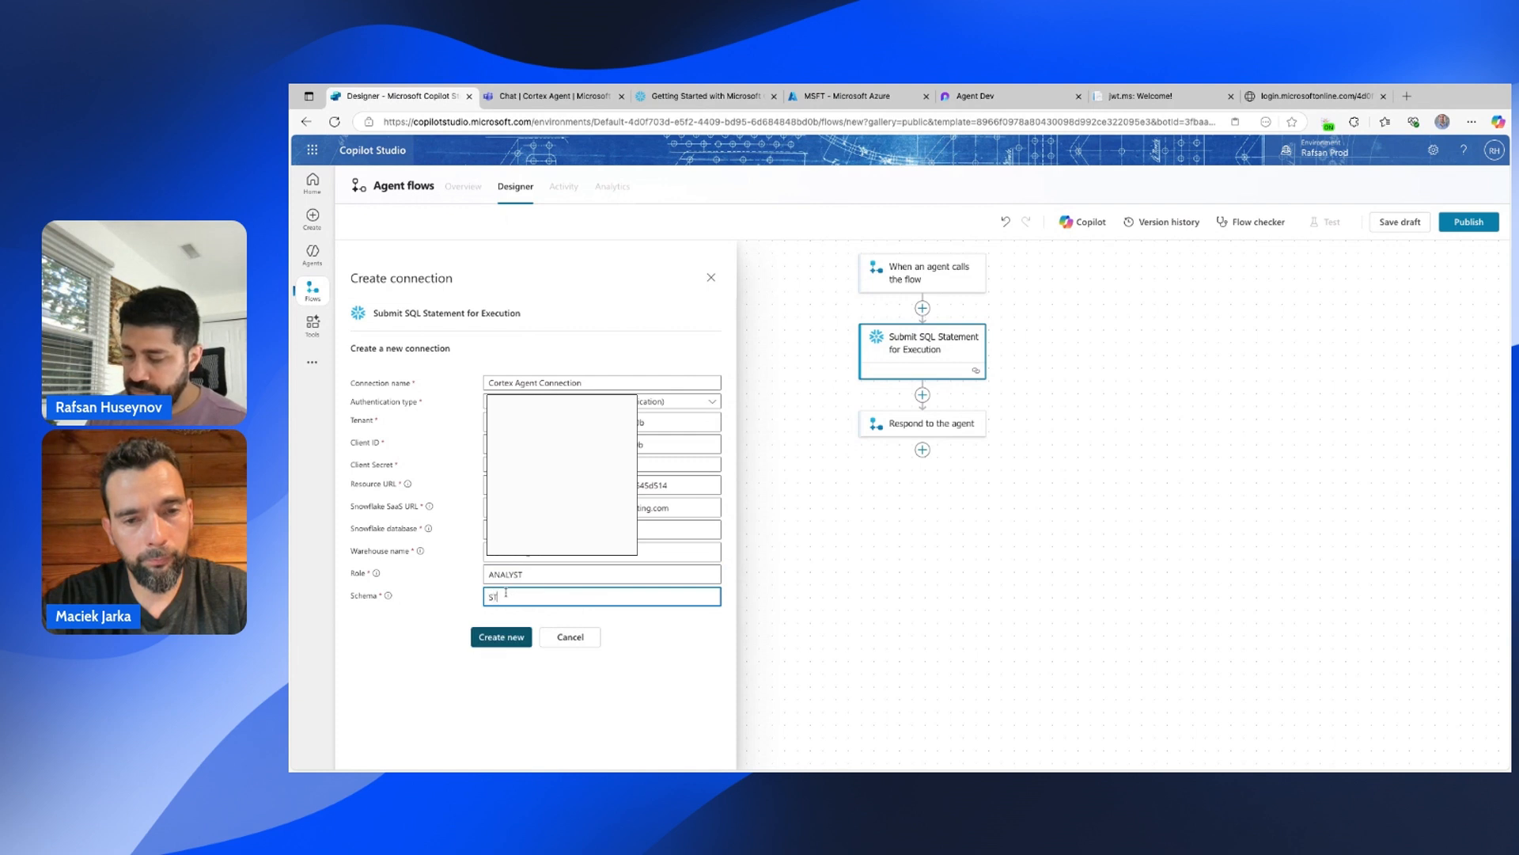
{"action": "type", "text": "ASS"}
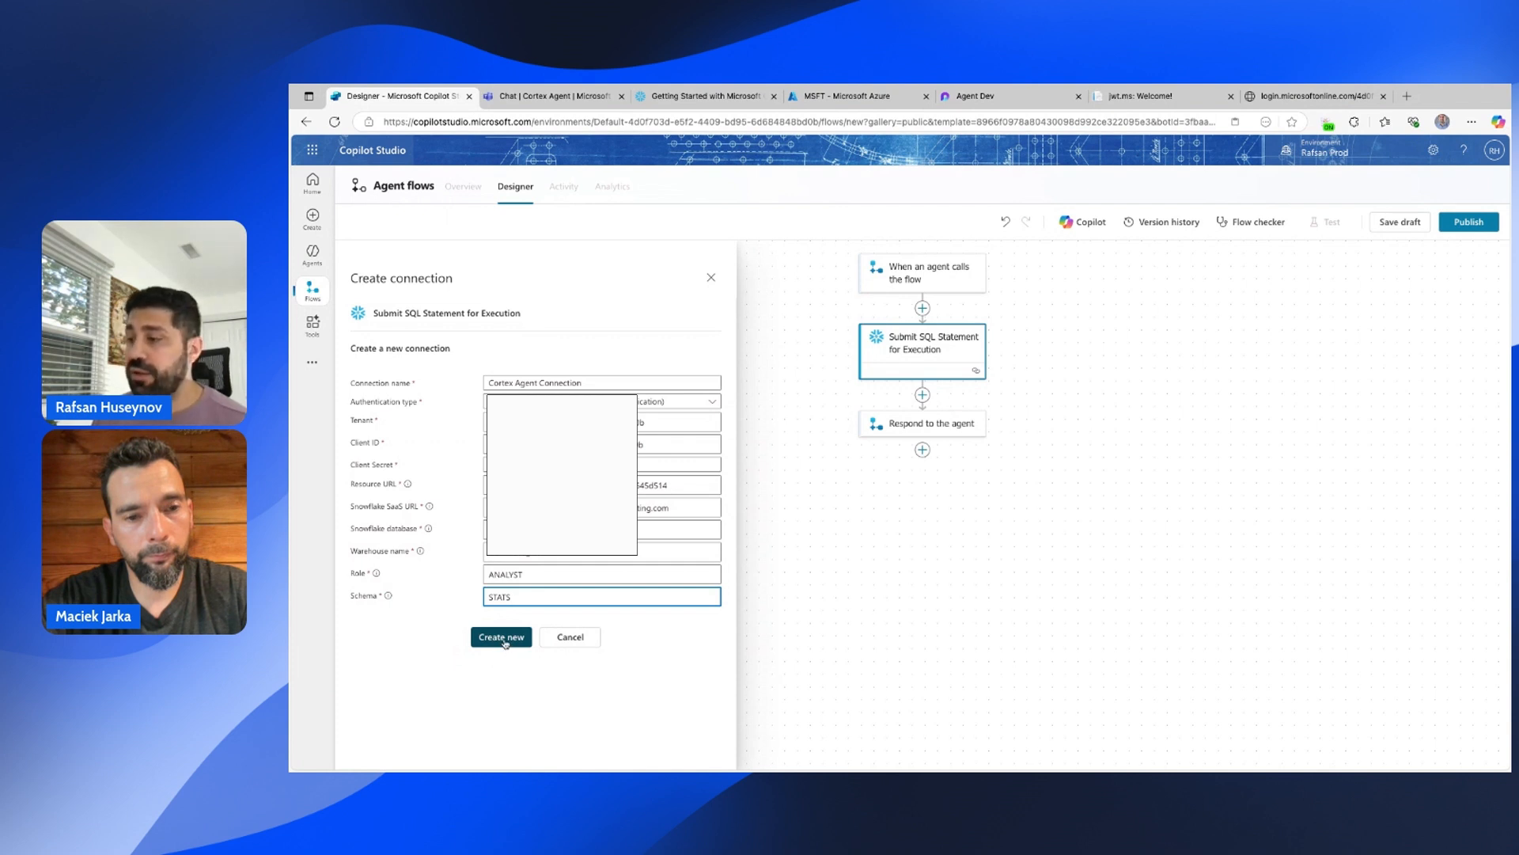
{"action": "left_click", "coordinate": [504, 641]}
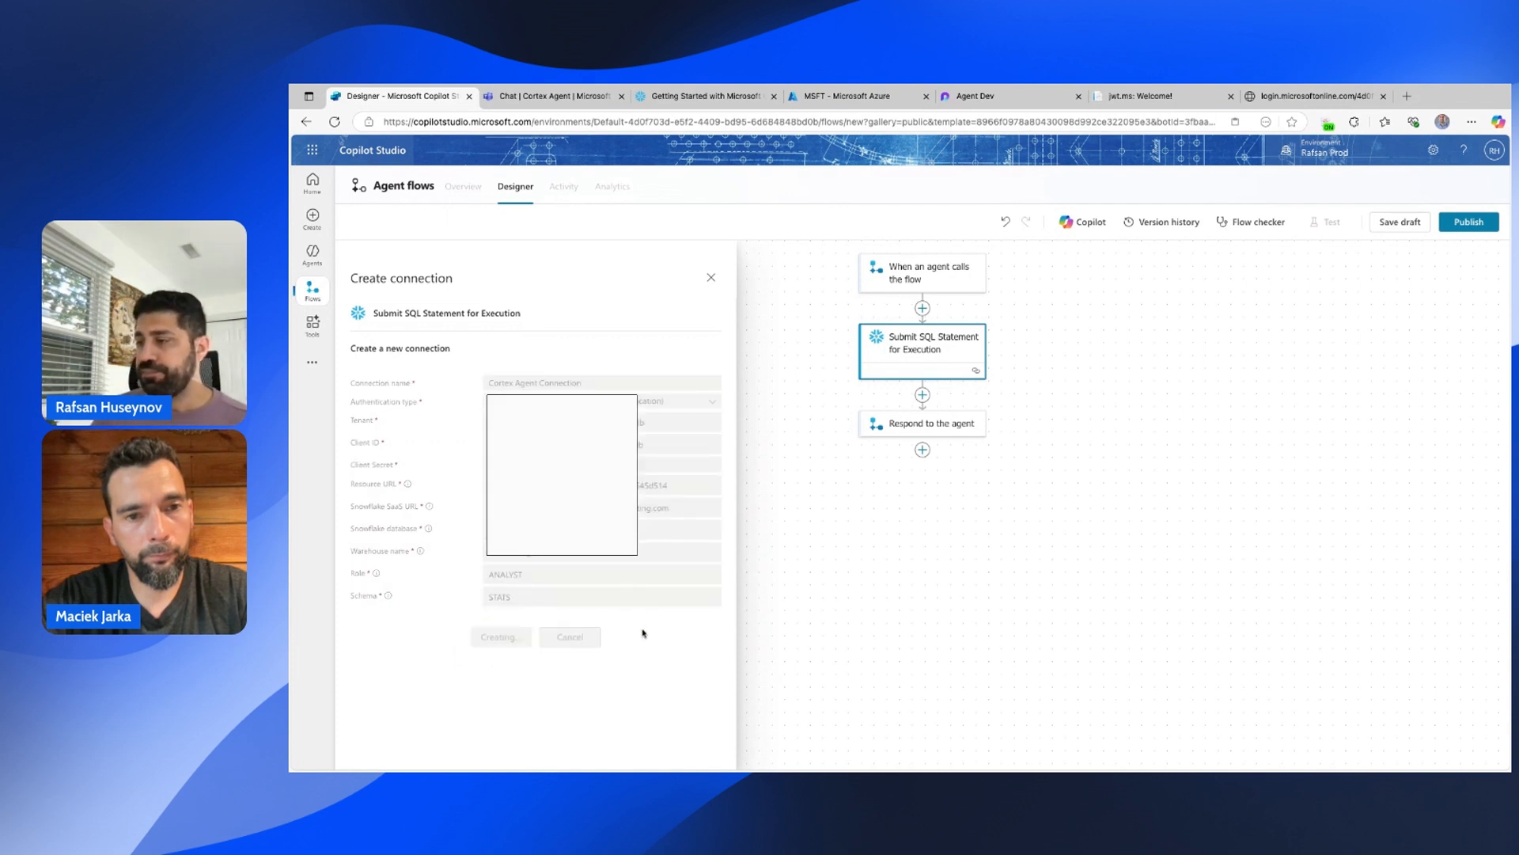
{"action": "left_click", "coordinate": [437, 363]}
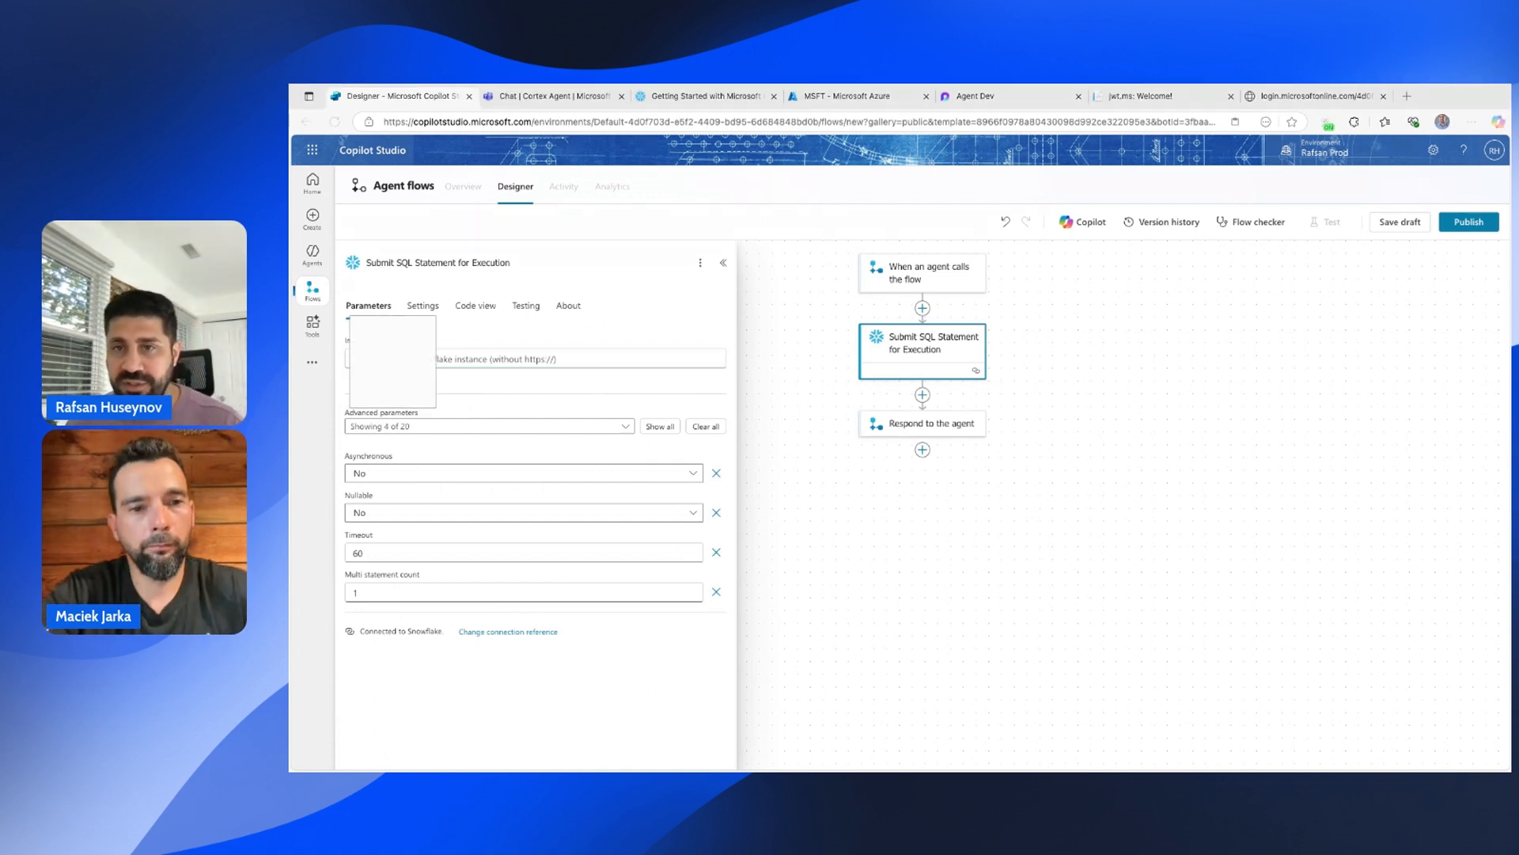
Paste the Snowflake instance hostname into Instance and reveal all 20 advanced parameters.
{"action": "left_click", "coordinate": [442, 359]}
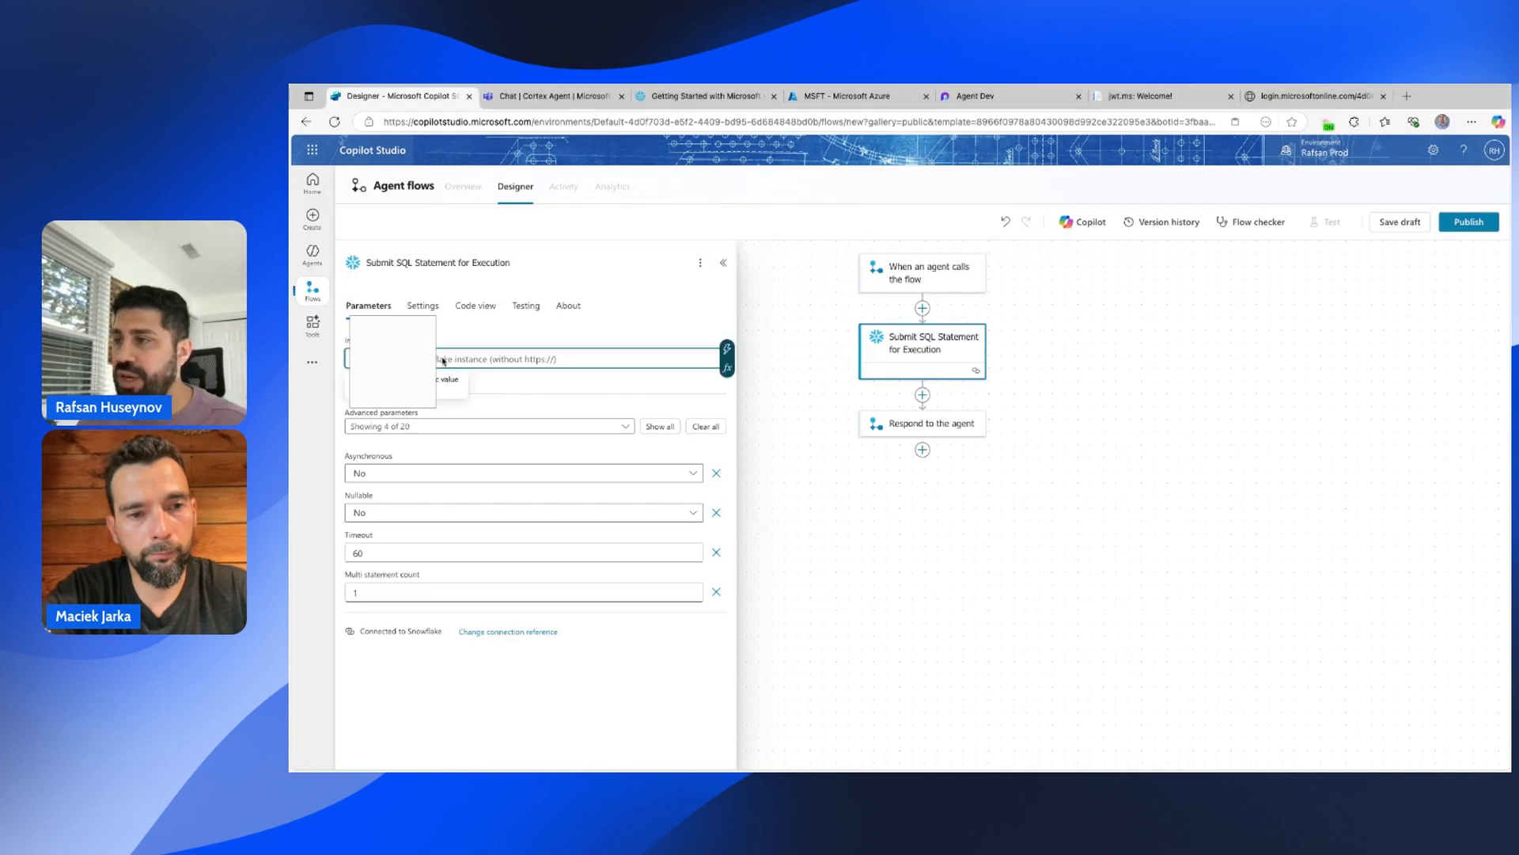
{"action": "key", "text": "ctrl+v"}
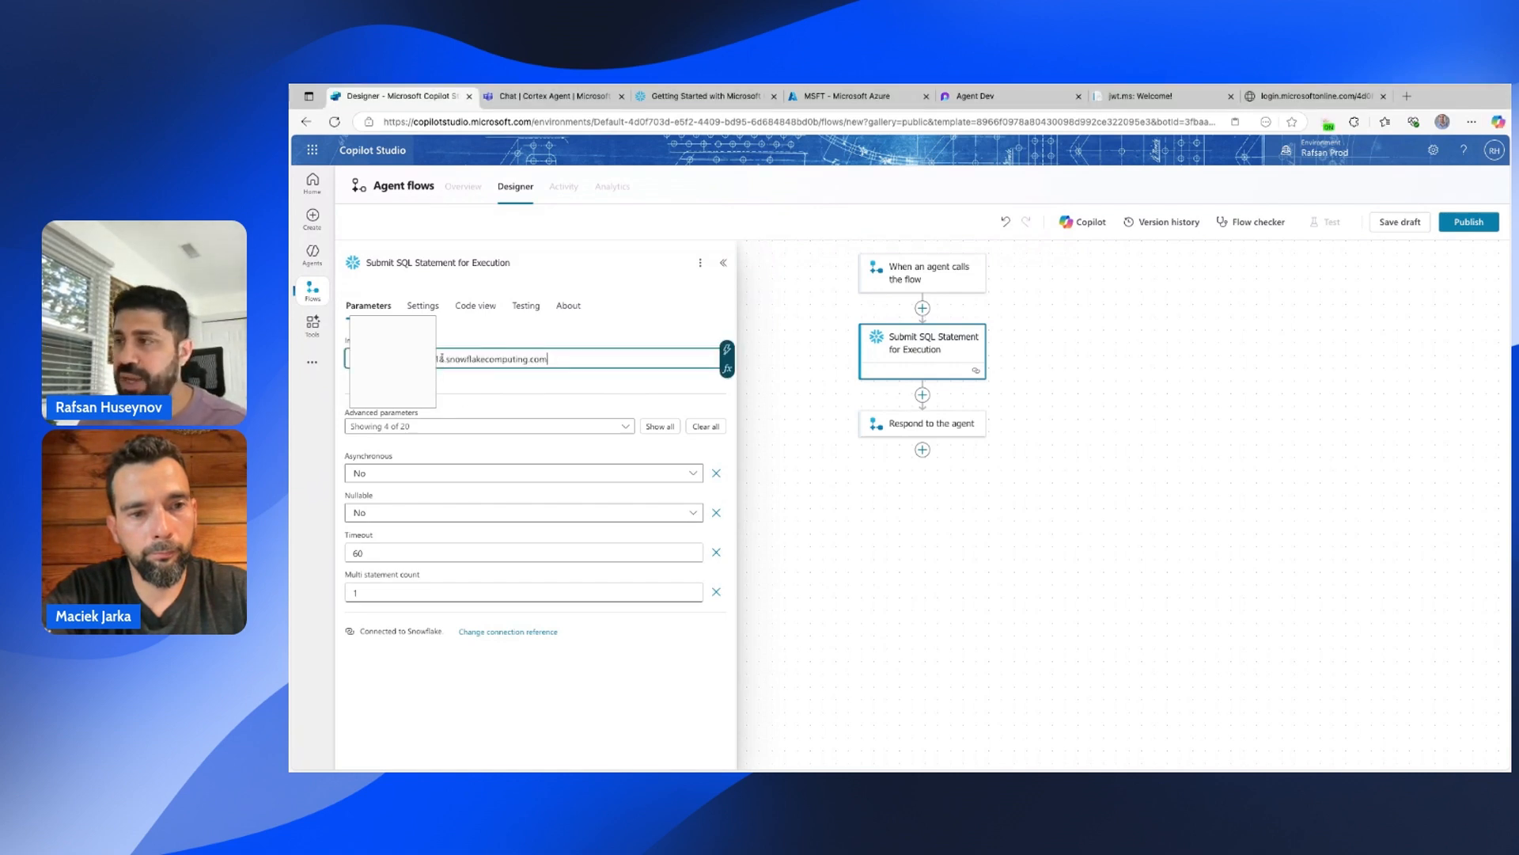
{"action": "left_click", "coordinate": [661, 429]}
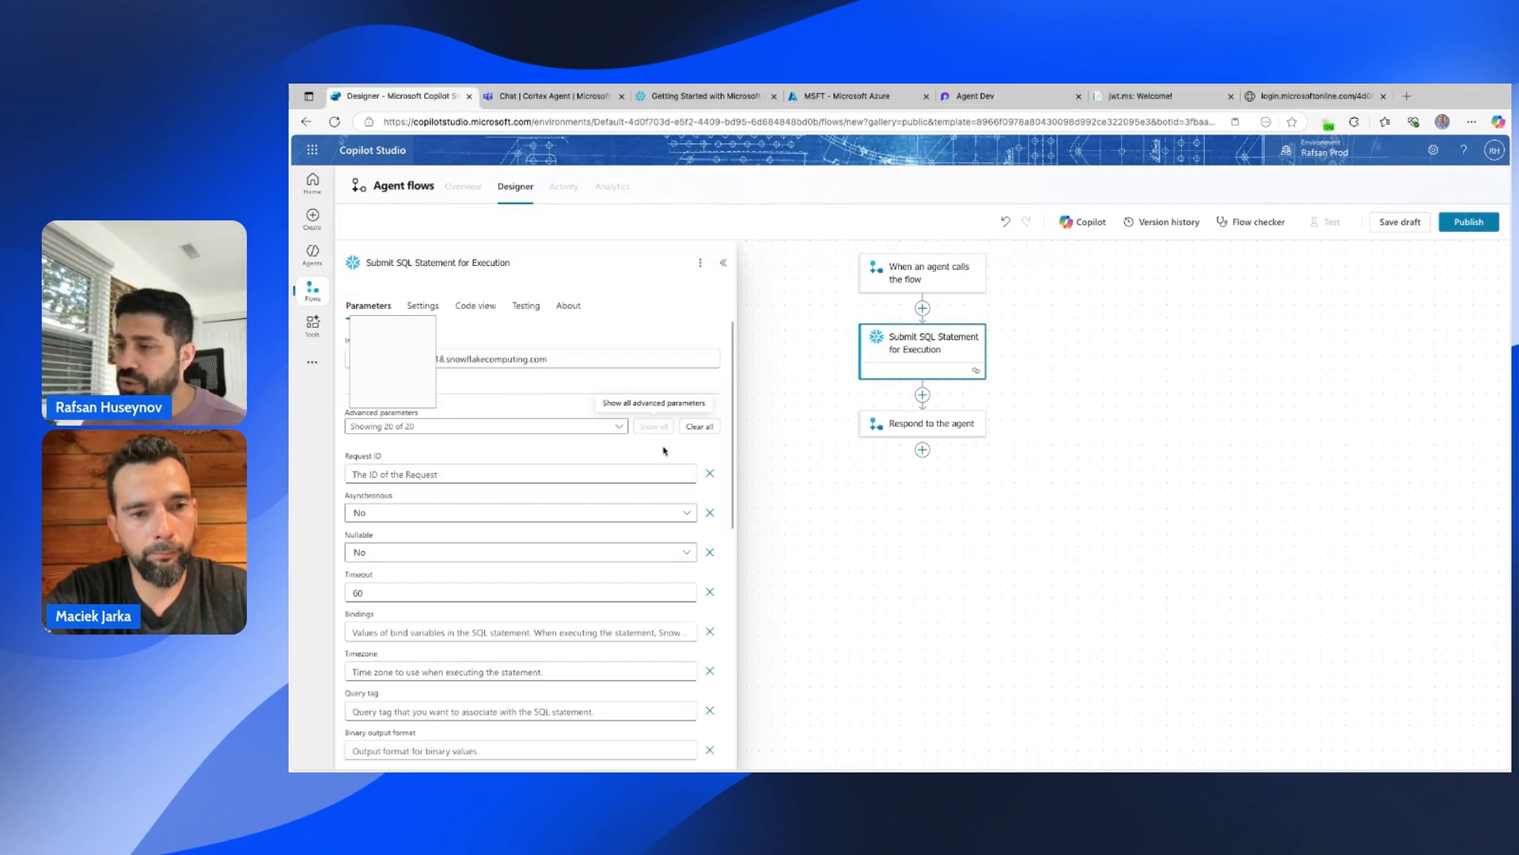
{"action": "scroll", "coordinate": [662, 475], "scroll_direction": "down", "scroll_amount": 5}
{"action": "scroll", "coordinate": [660, 513], "scroll_direction": "up", "scroll_amount": 1}
{"action": "scroll", "coordinate": [521, 539], "scroll_direction": "up", "scroll_amount": 1}
{"action": "scroll", "coordinate": [521, 546], "scroll_direction": "down", "scroll_amount": 4}
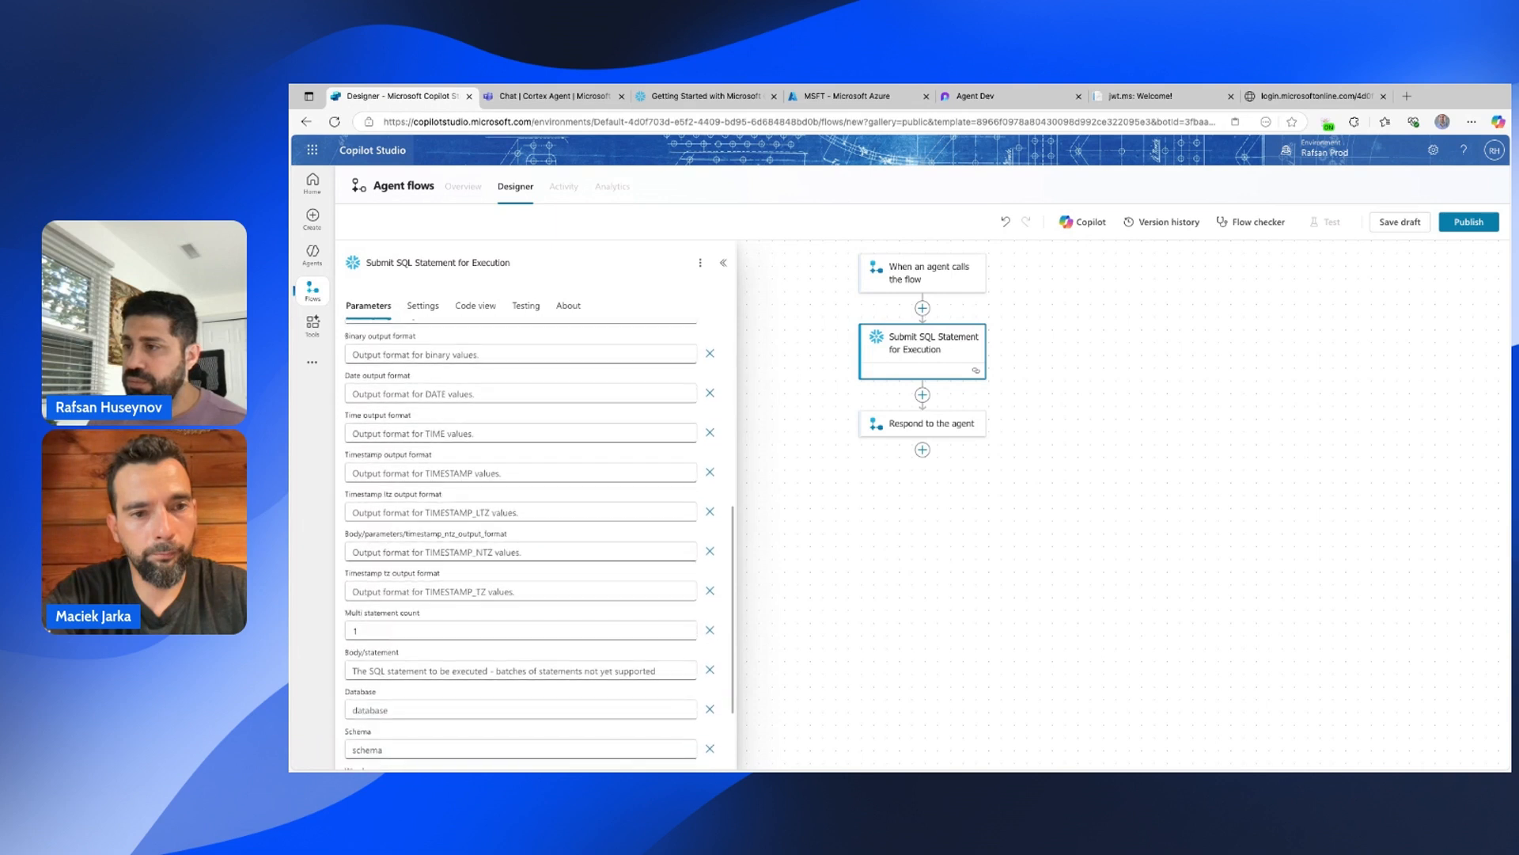
{"action": "scroll", "coordinate": [521, 547], "scroll_direction": "down", "scroll_amount": 2}
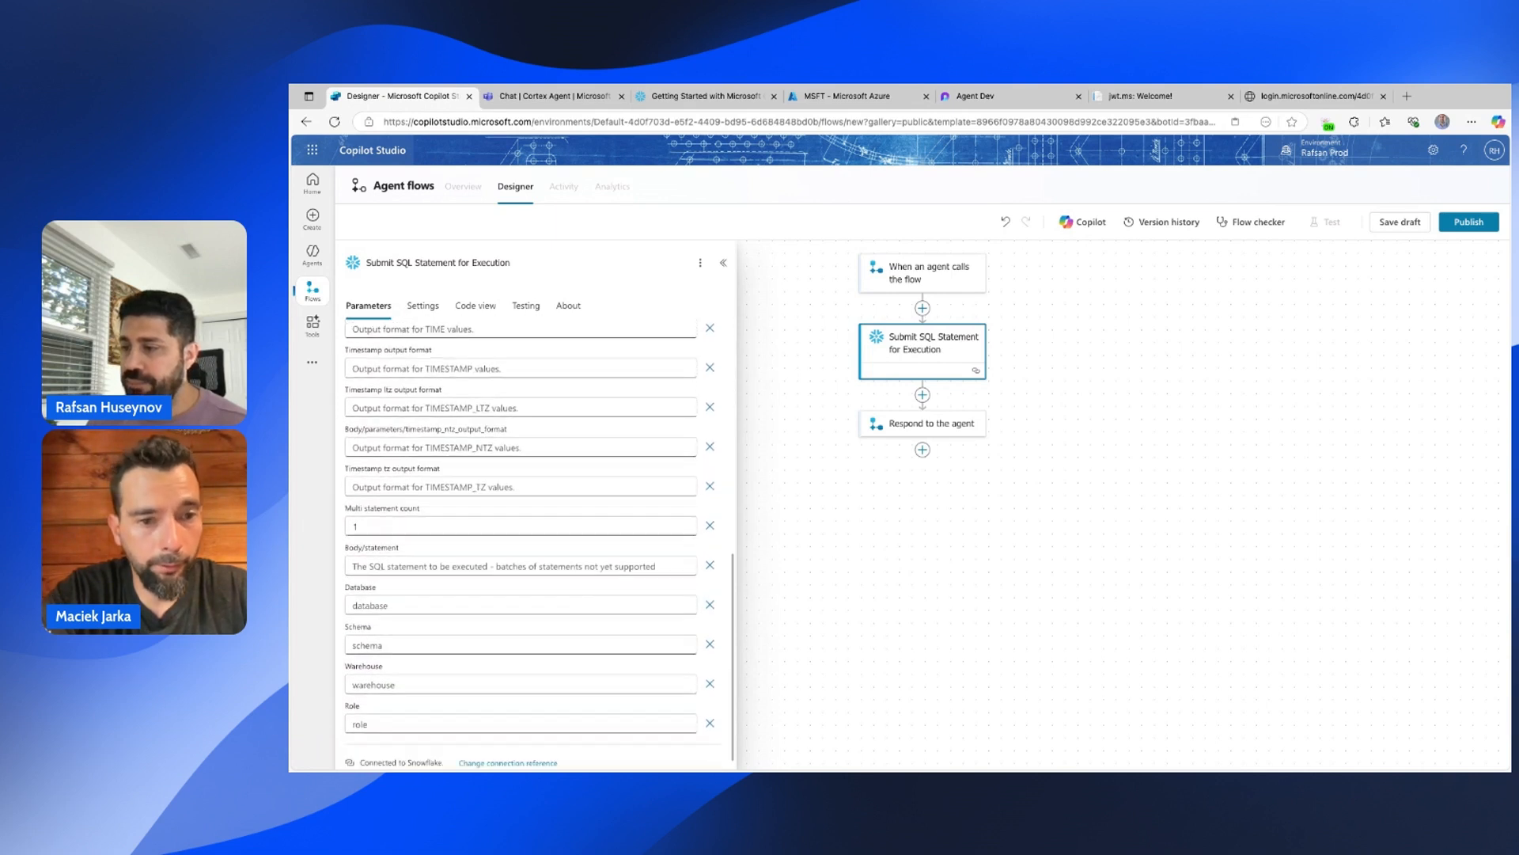
{"action": "left_click", "coordinate": [444, 558]}
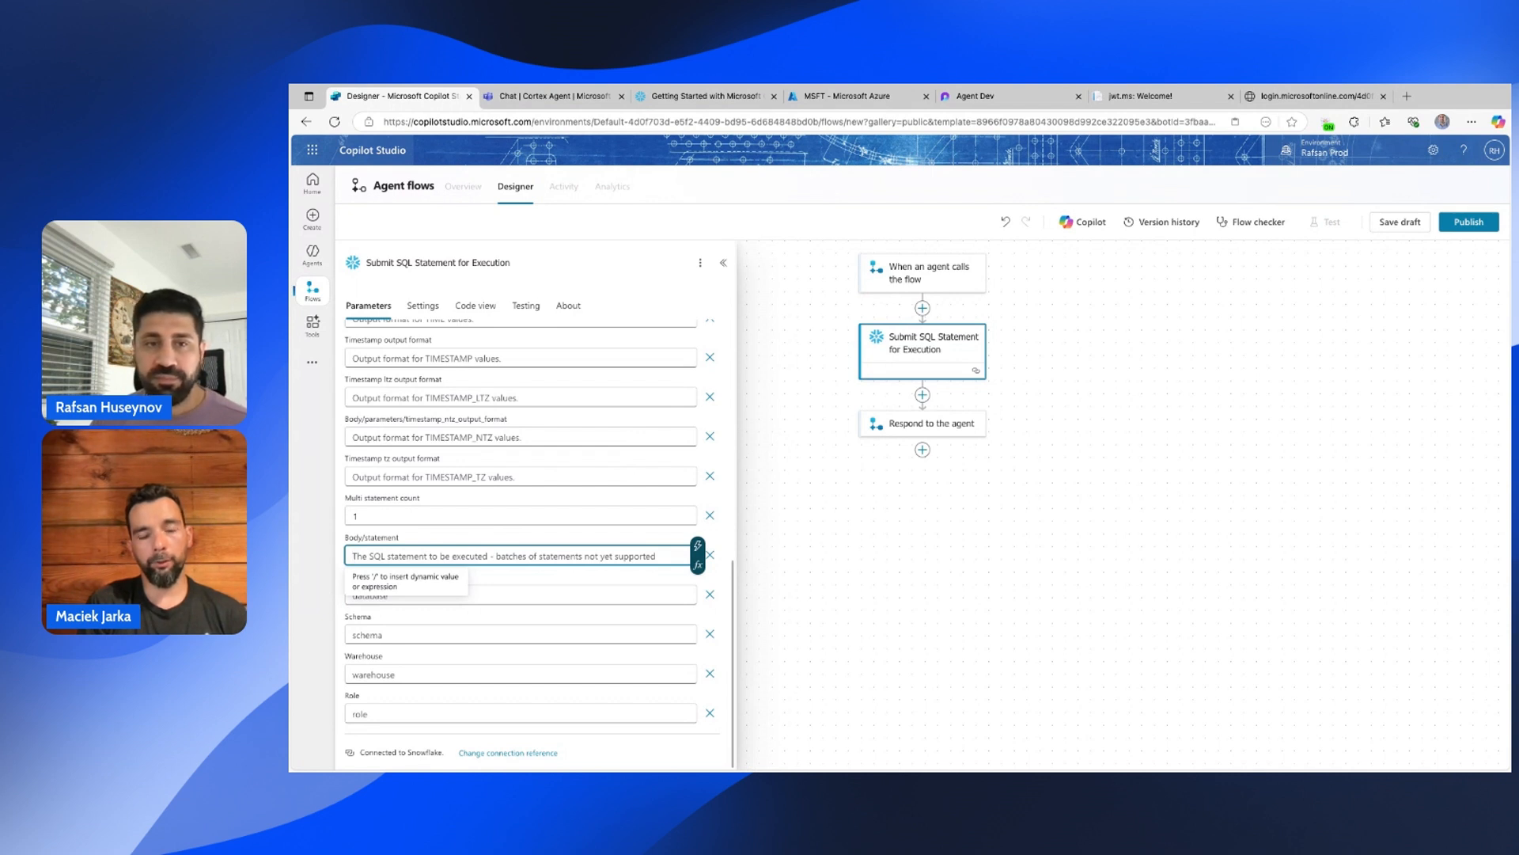
Set the SQL statement to call call_cortex_agent_proc with varCortexAgent inserted between the quotes.
{"action": "type", "text": "CA"}
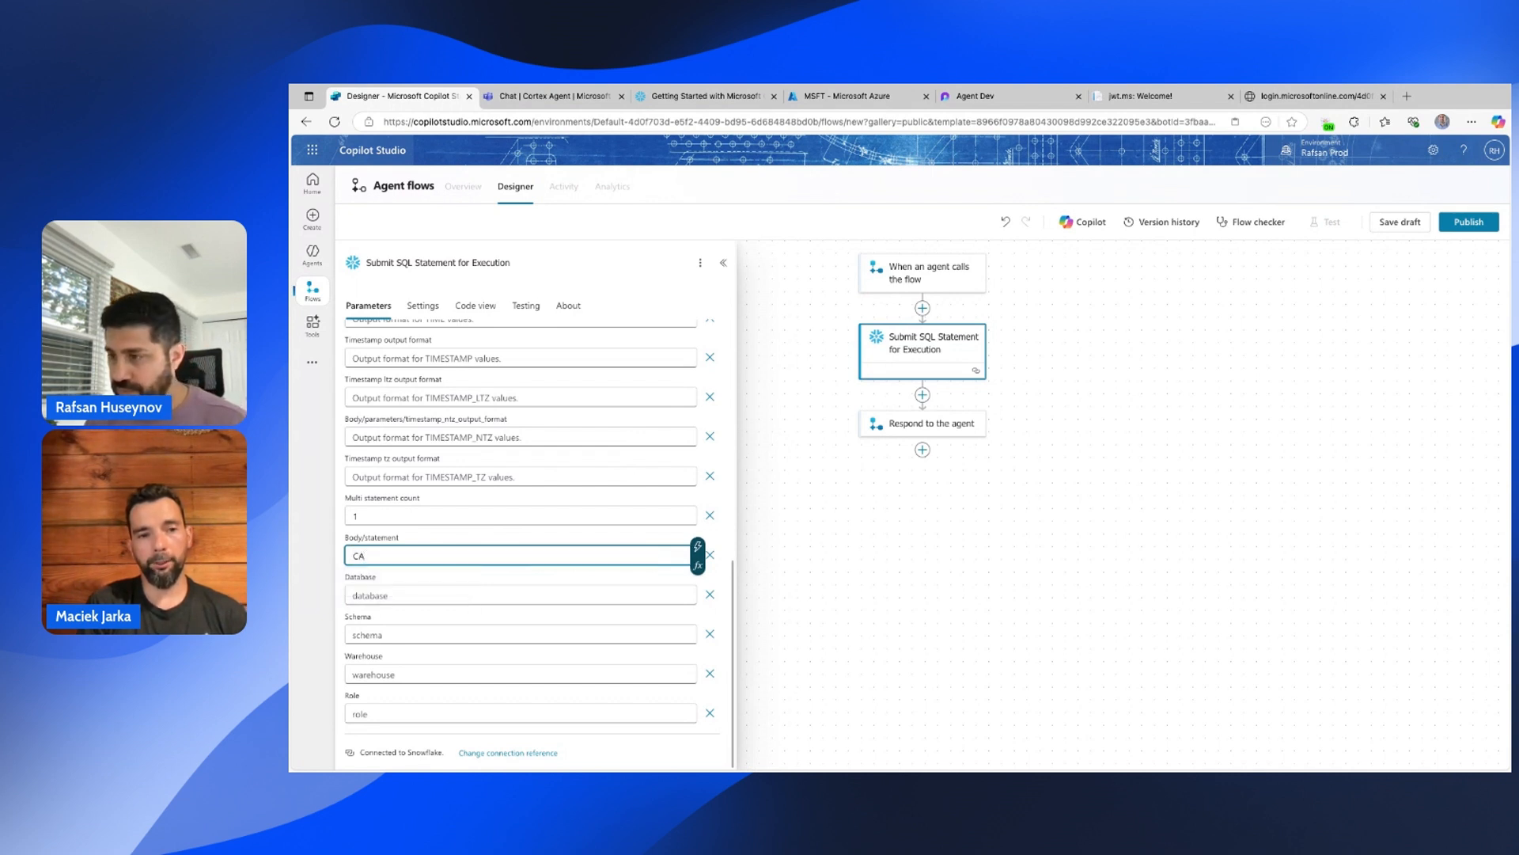
{"action": "type", "text": "LL"}
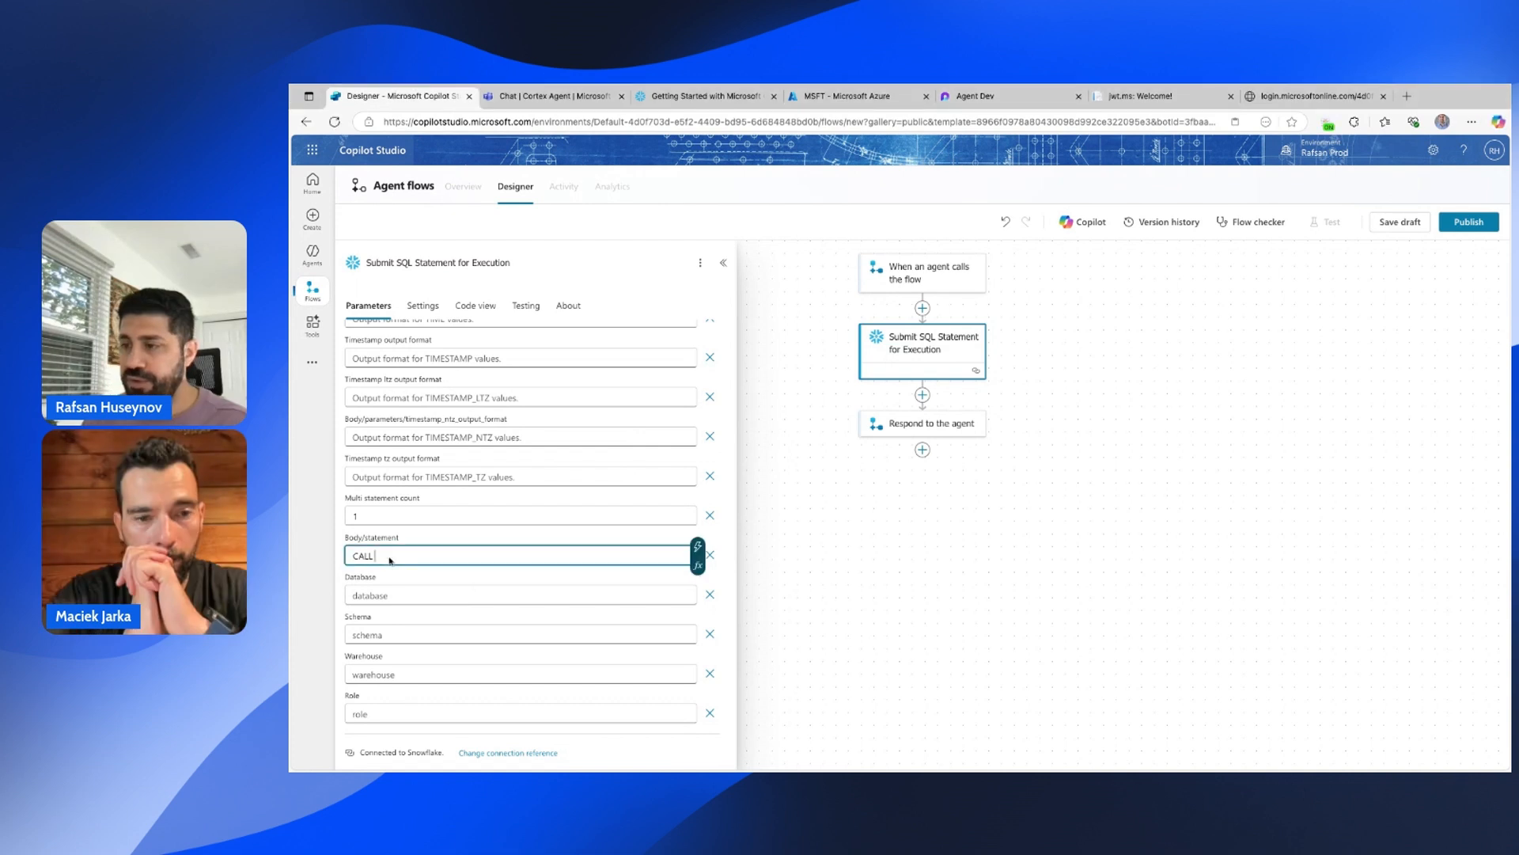
{"action": "triple_click", "coordinate": [389, 560]}
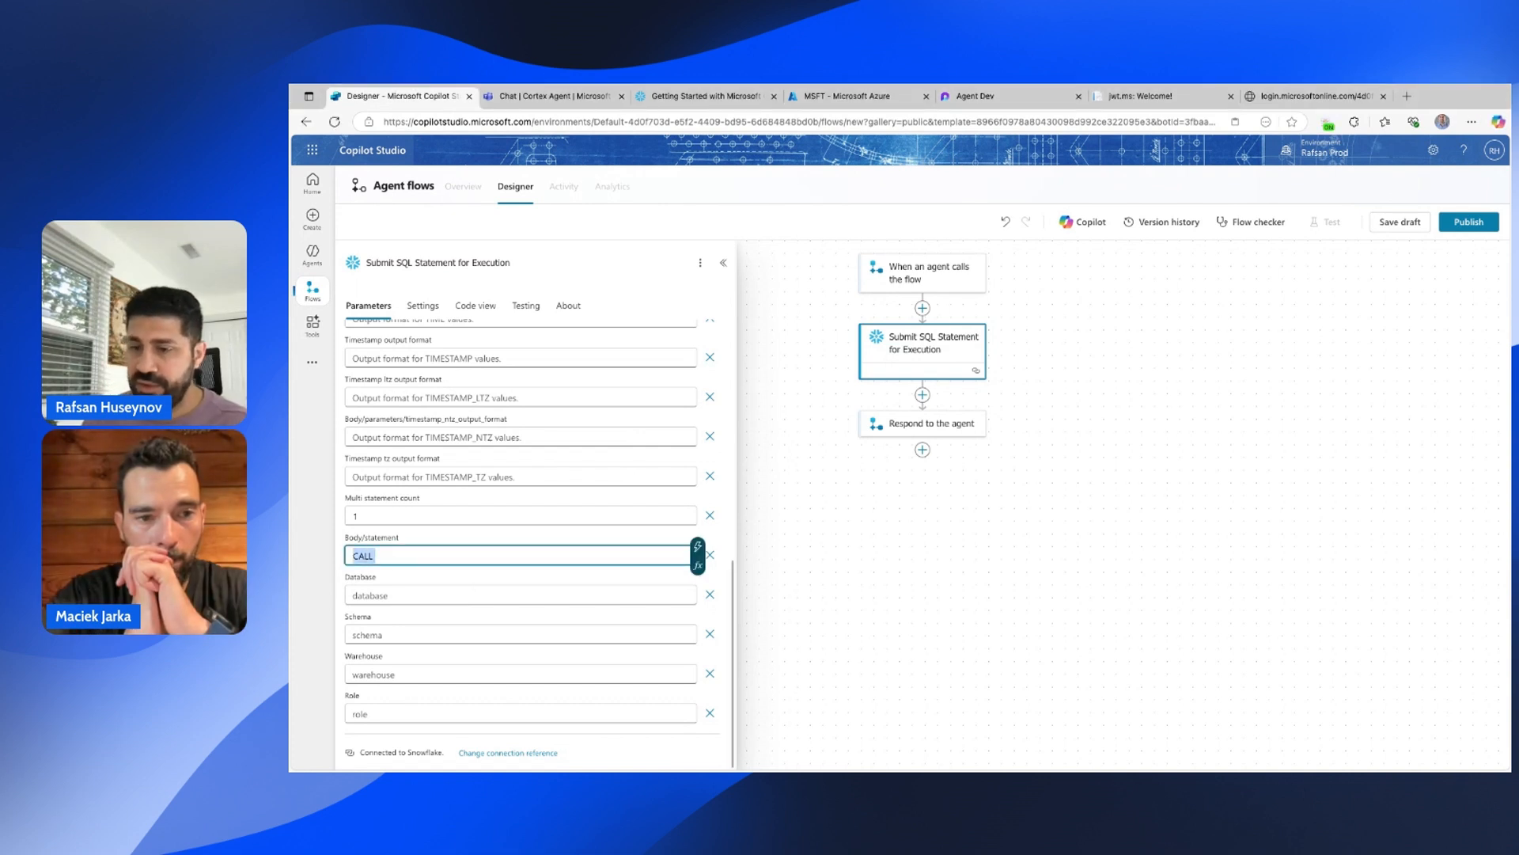
{"action": "type", "text": "call call_cortex_agent_proc('',1)"}
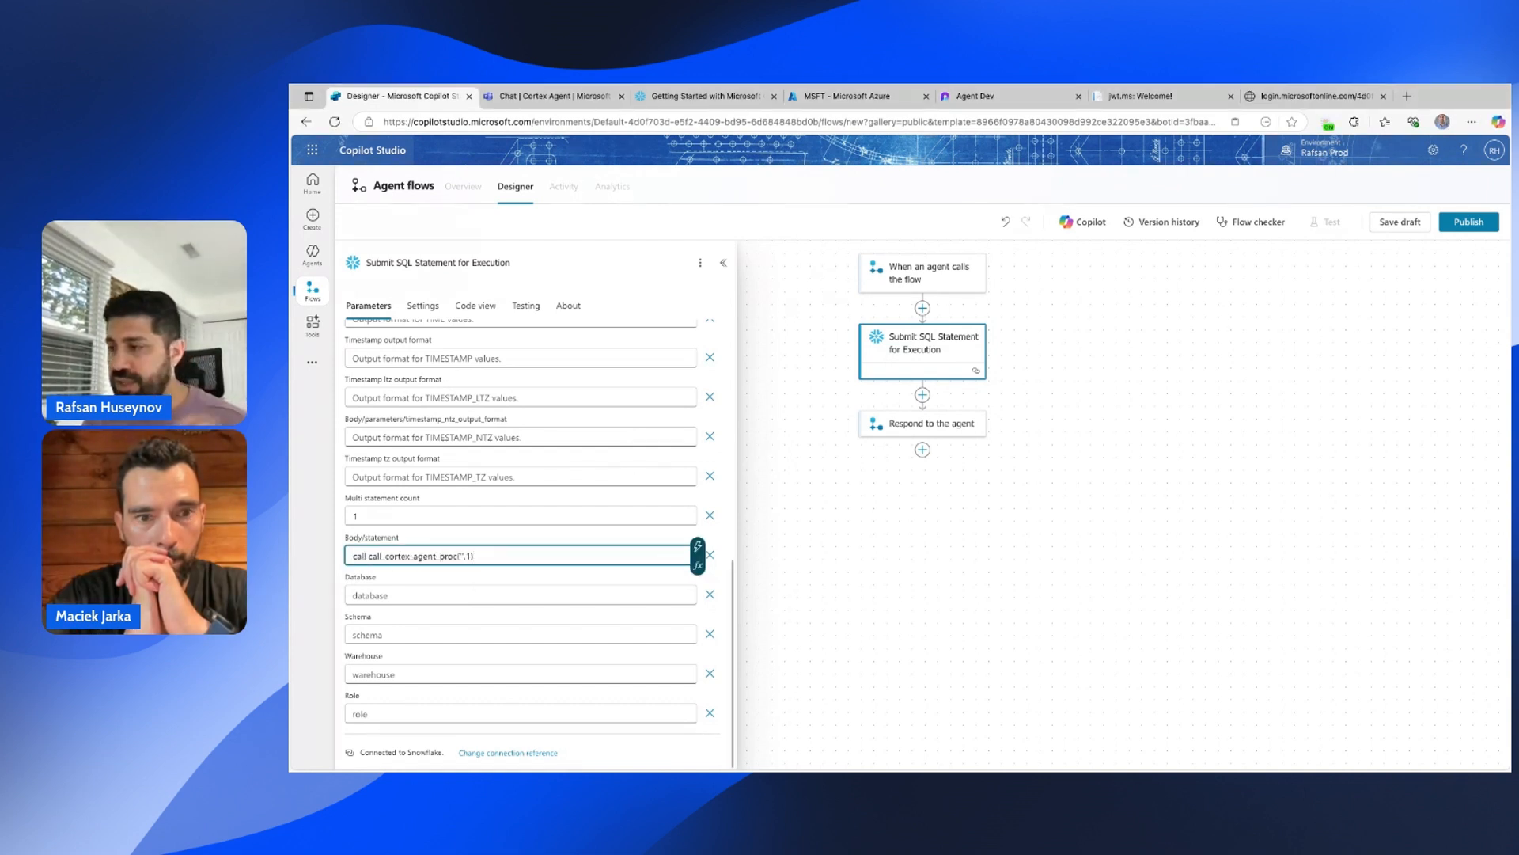
{"action": "left_click", "coordinate": [462, 558]}
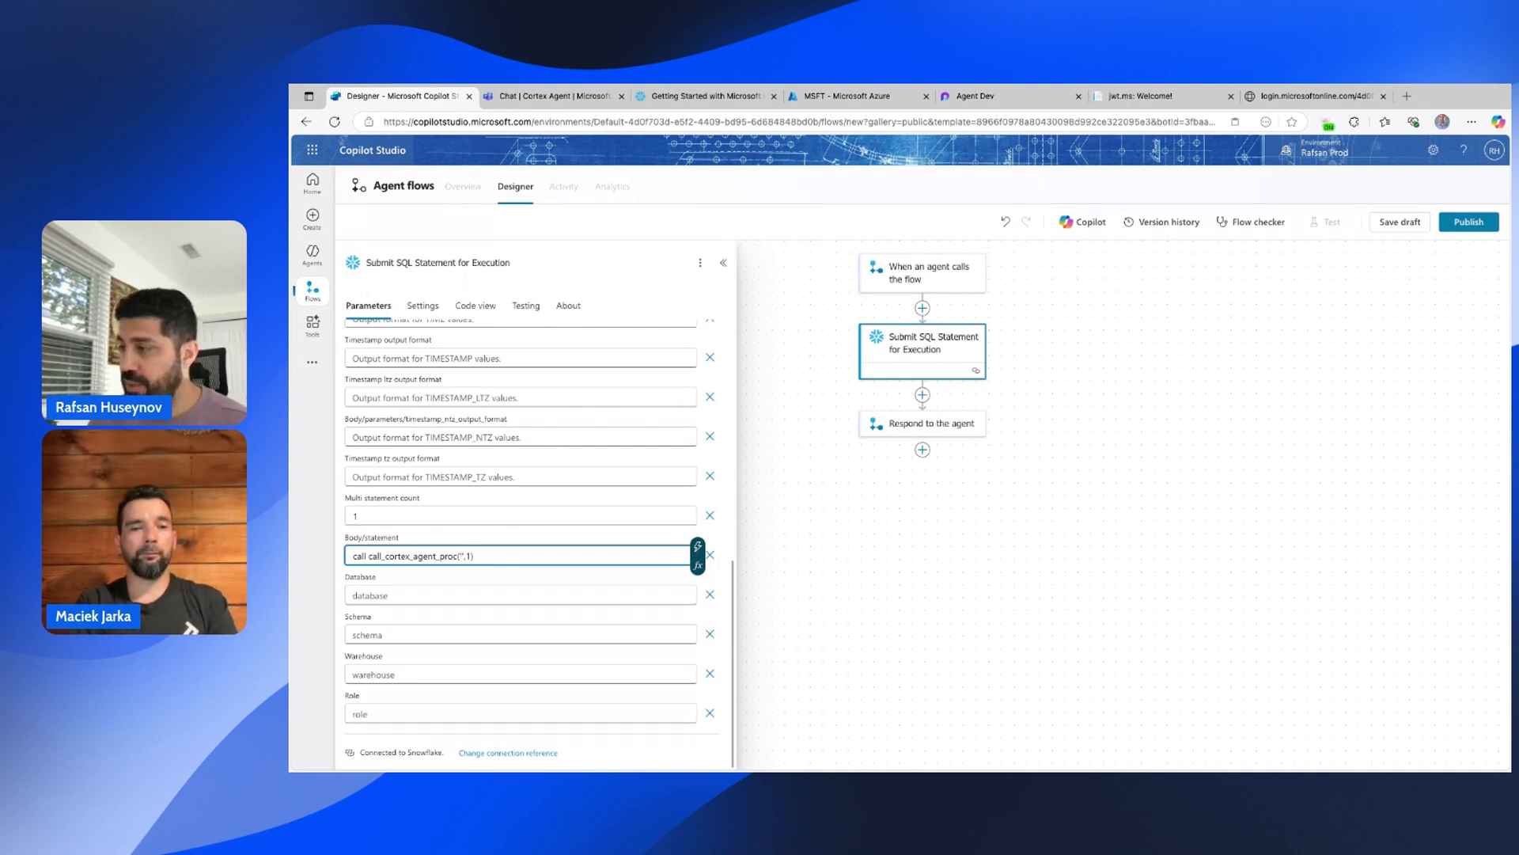
{"action": "left_click", "coordinate": [698, 547]}
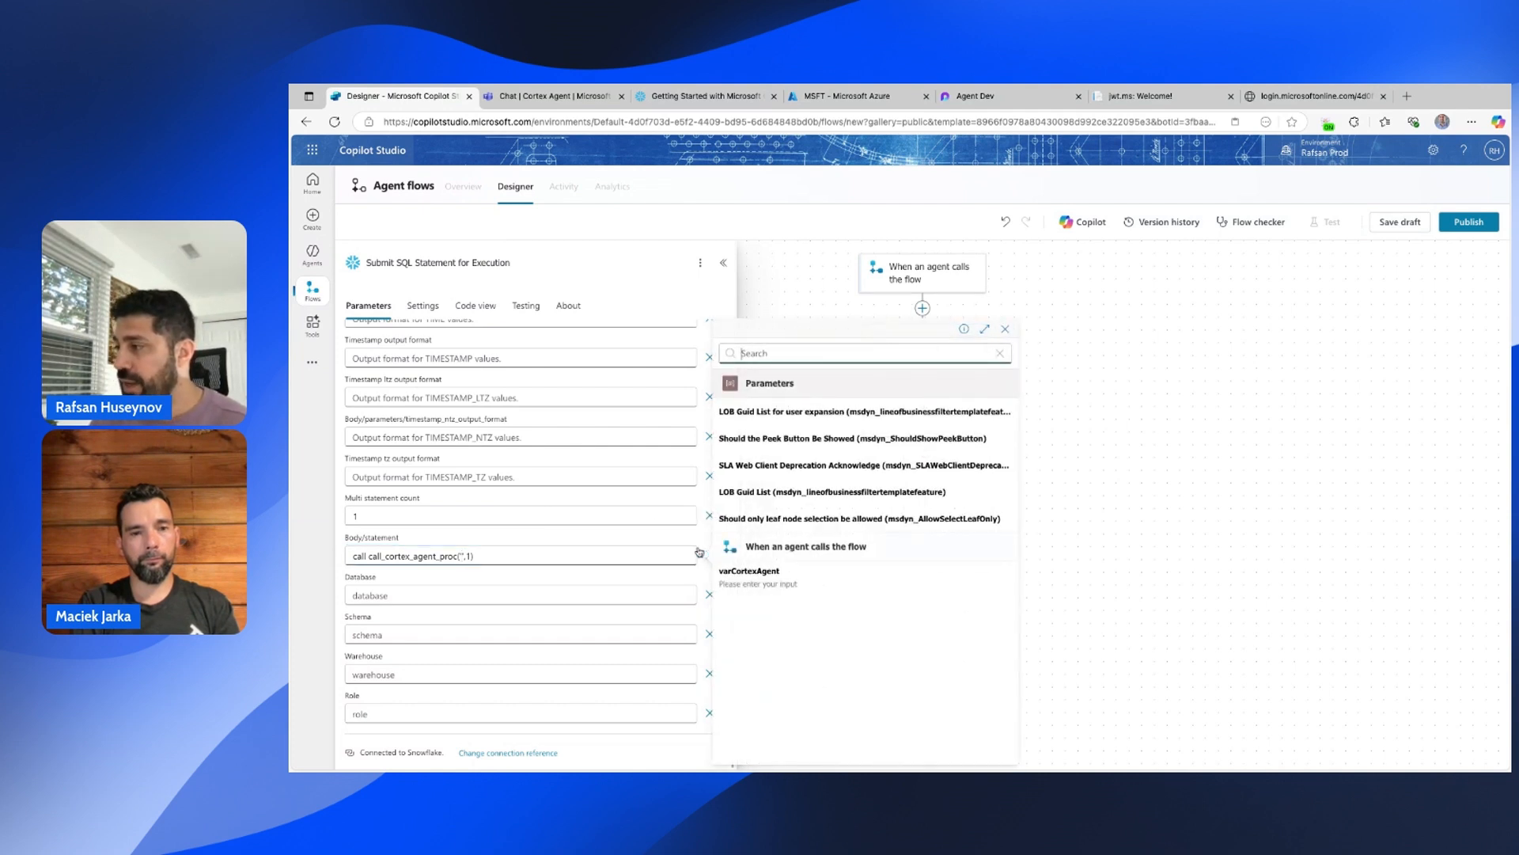
{"action": "left_click", "coordinate": [768, 582]}
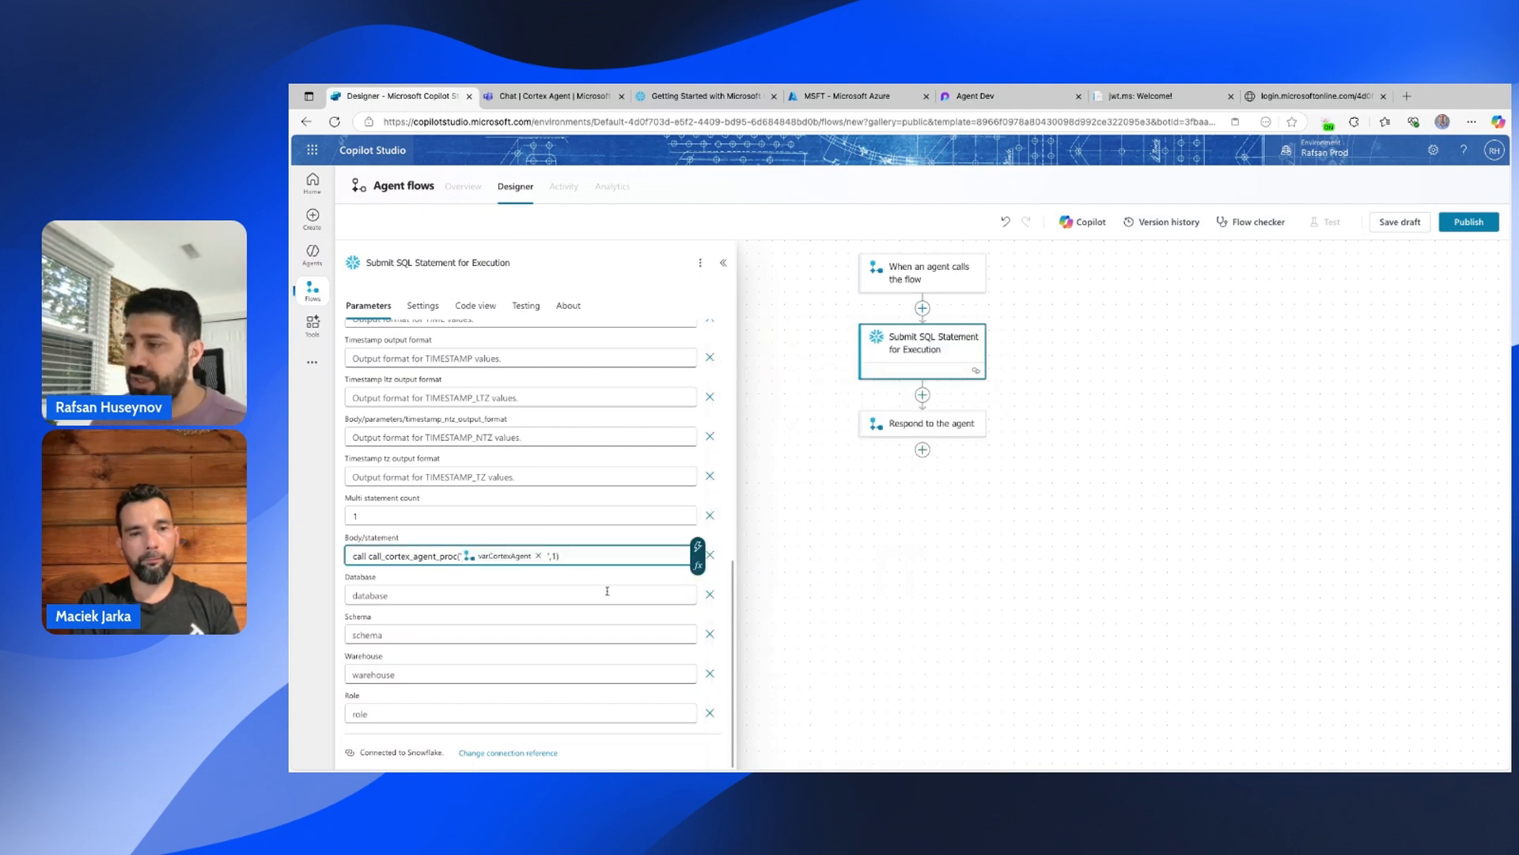
Fill in database COPILOT_DB, schema STATS, warehouse COMPUTE_WH and role ANALYST.
{"action": "left_click", "coordinate": [481, 594]}
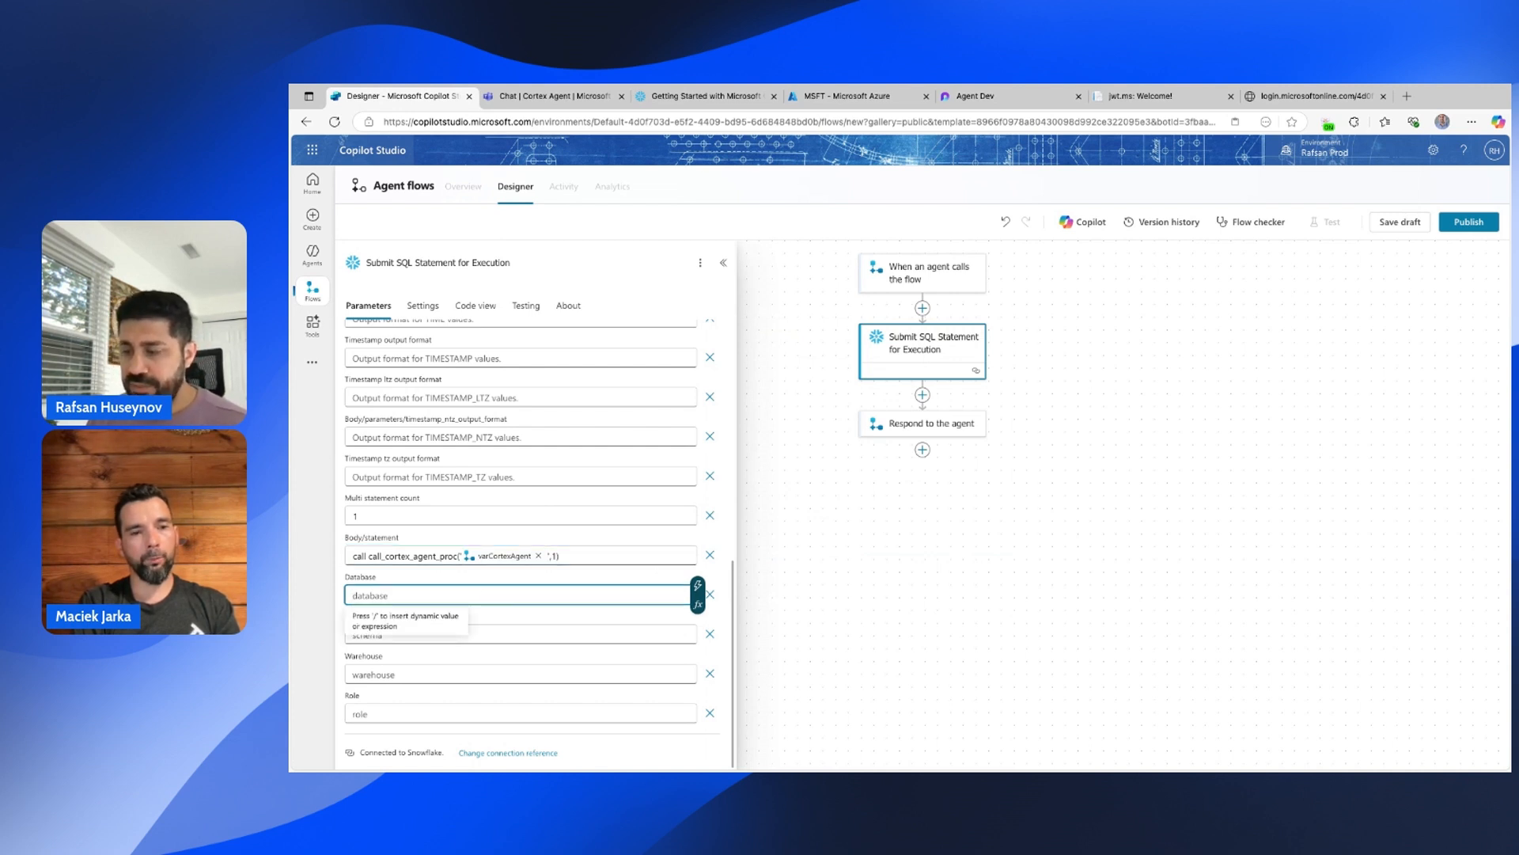
{"action": "type", "text": "cOP"}
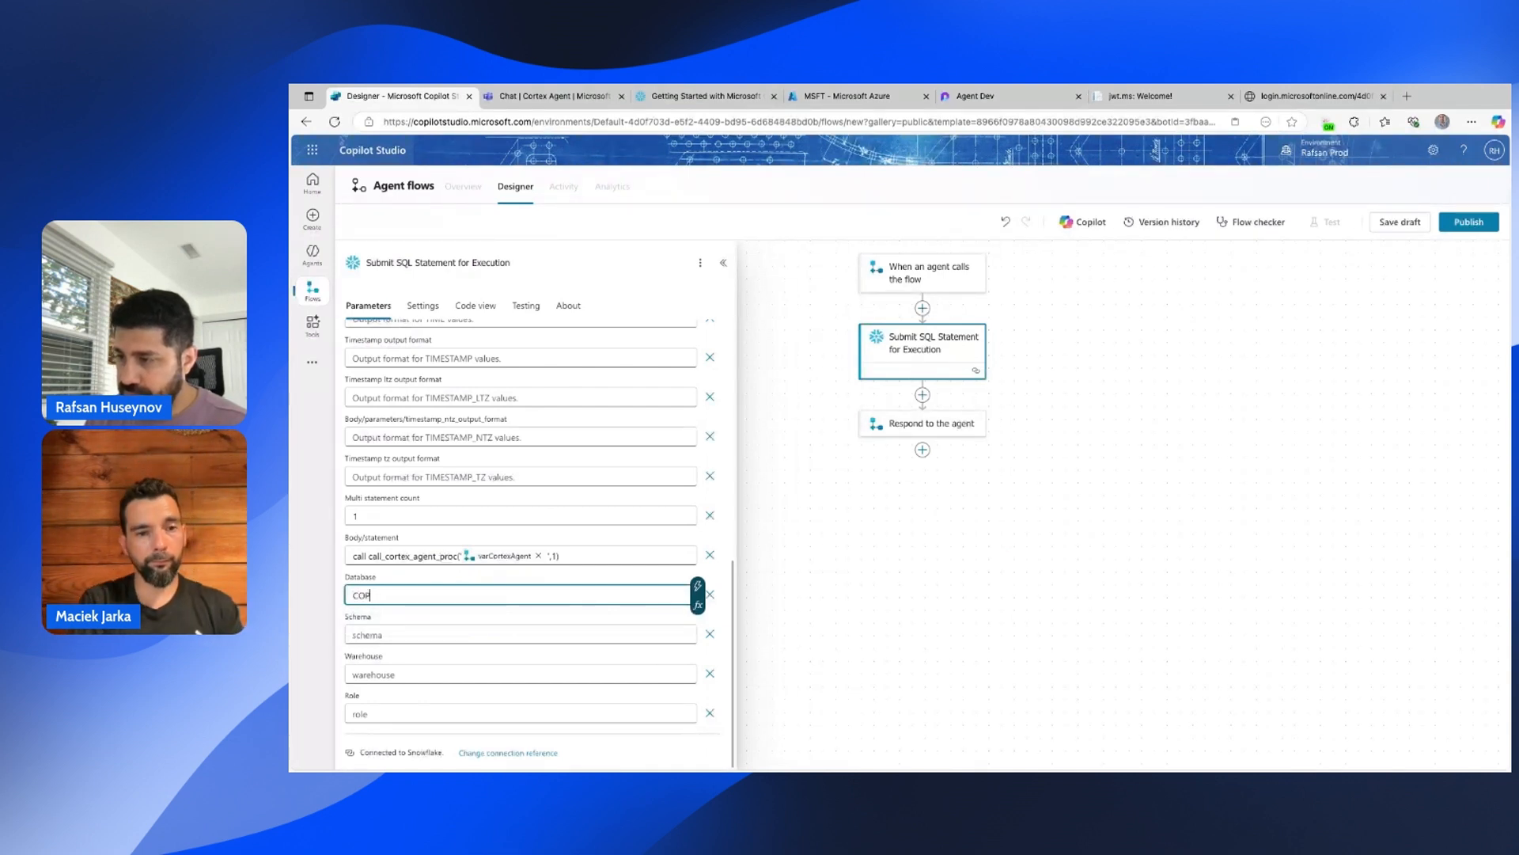
{"action": "type", "text": "ILTOT"}
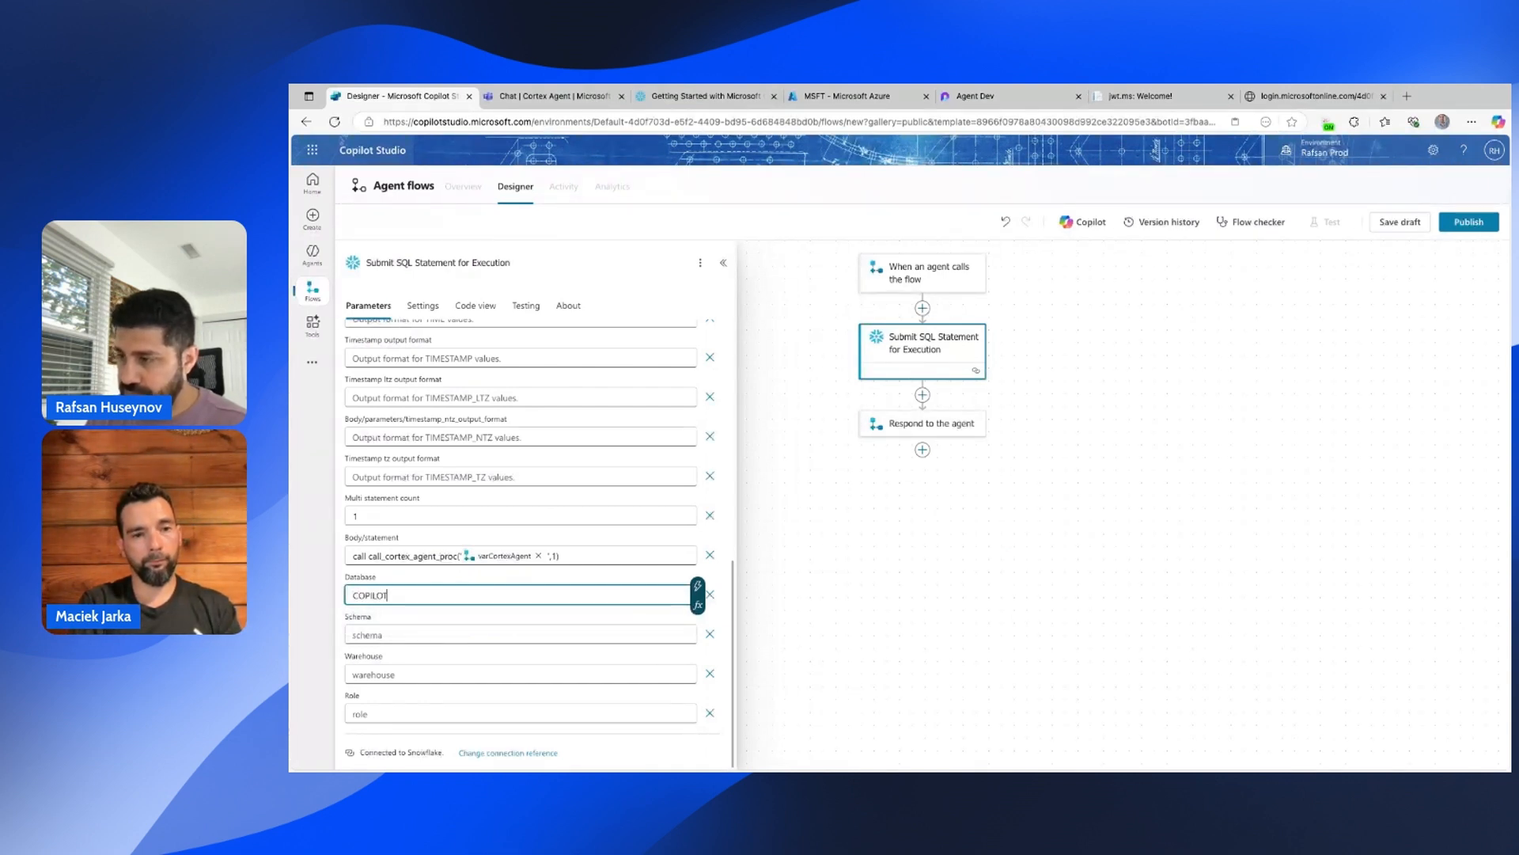
{"action": "type", "text": "_DB"}
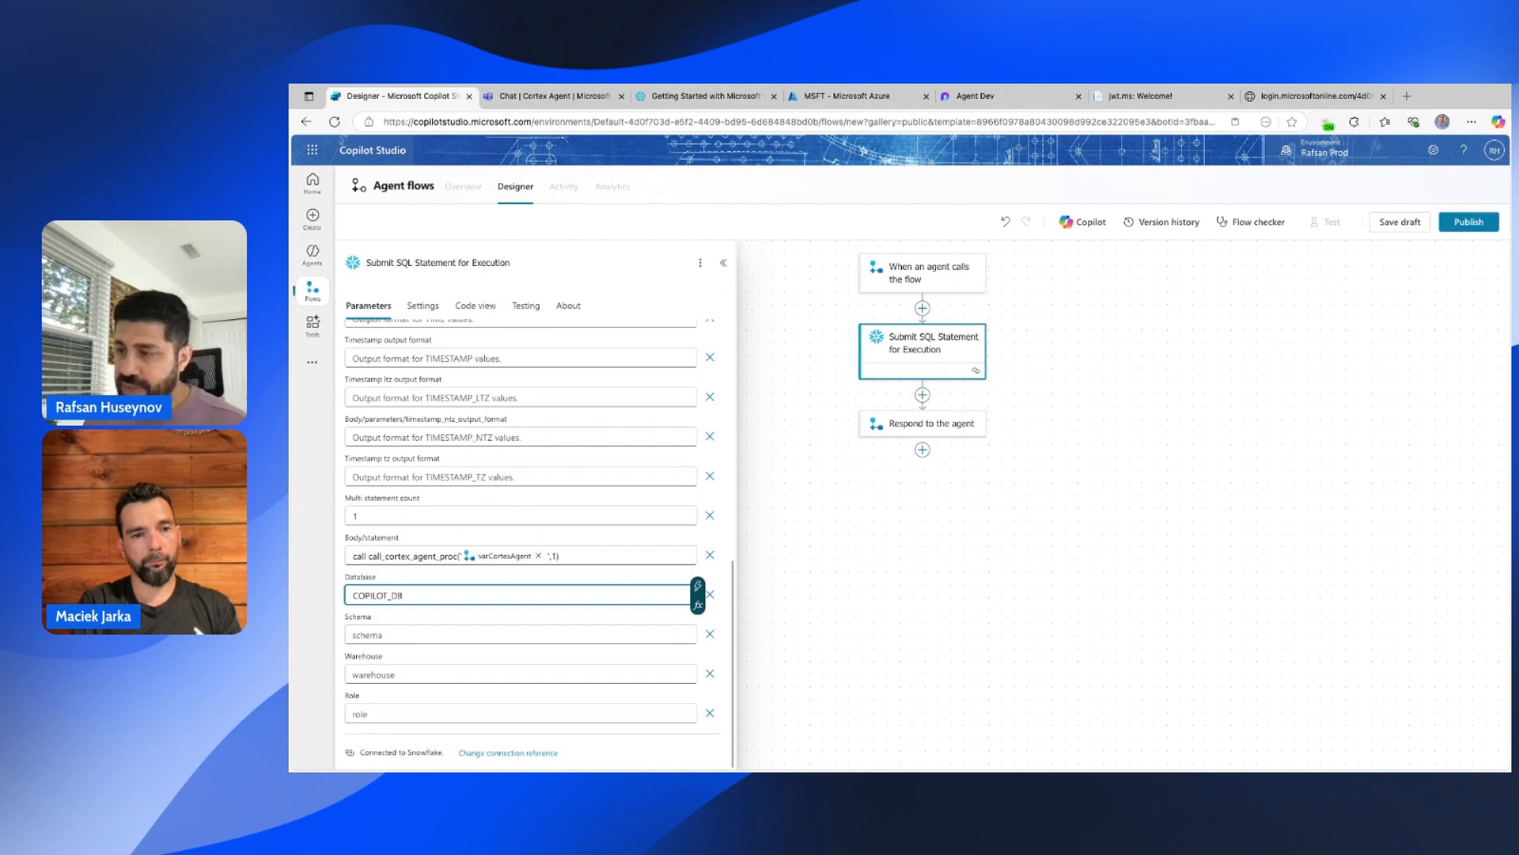
{"action": "left_click", "coordinate": [449, 633]}
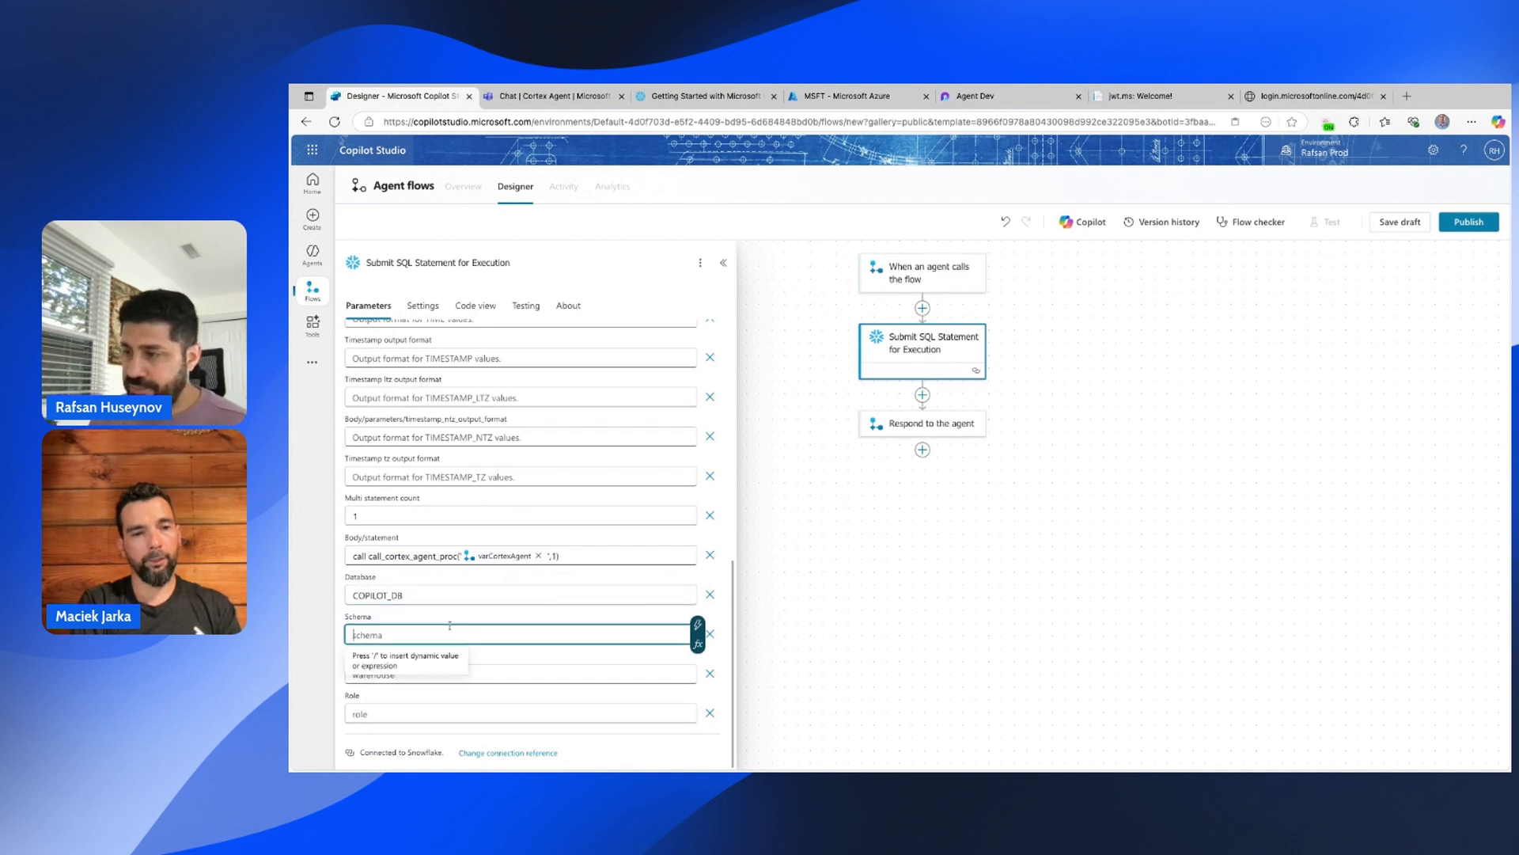
{"action": "type", "text": "STATS"}
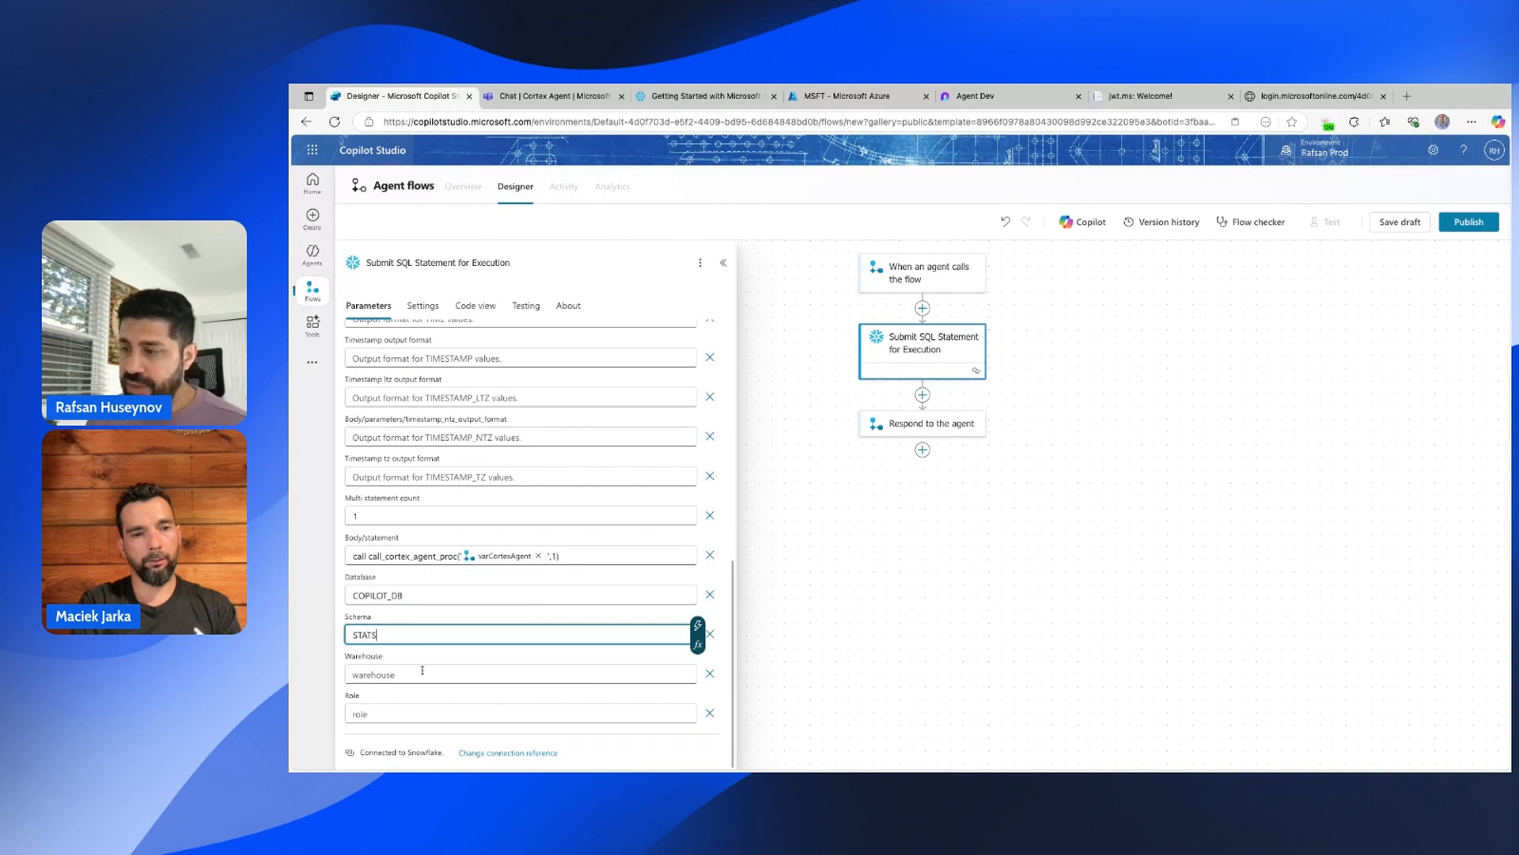
{"action": "left_click", "coordinate": [423, 671]}
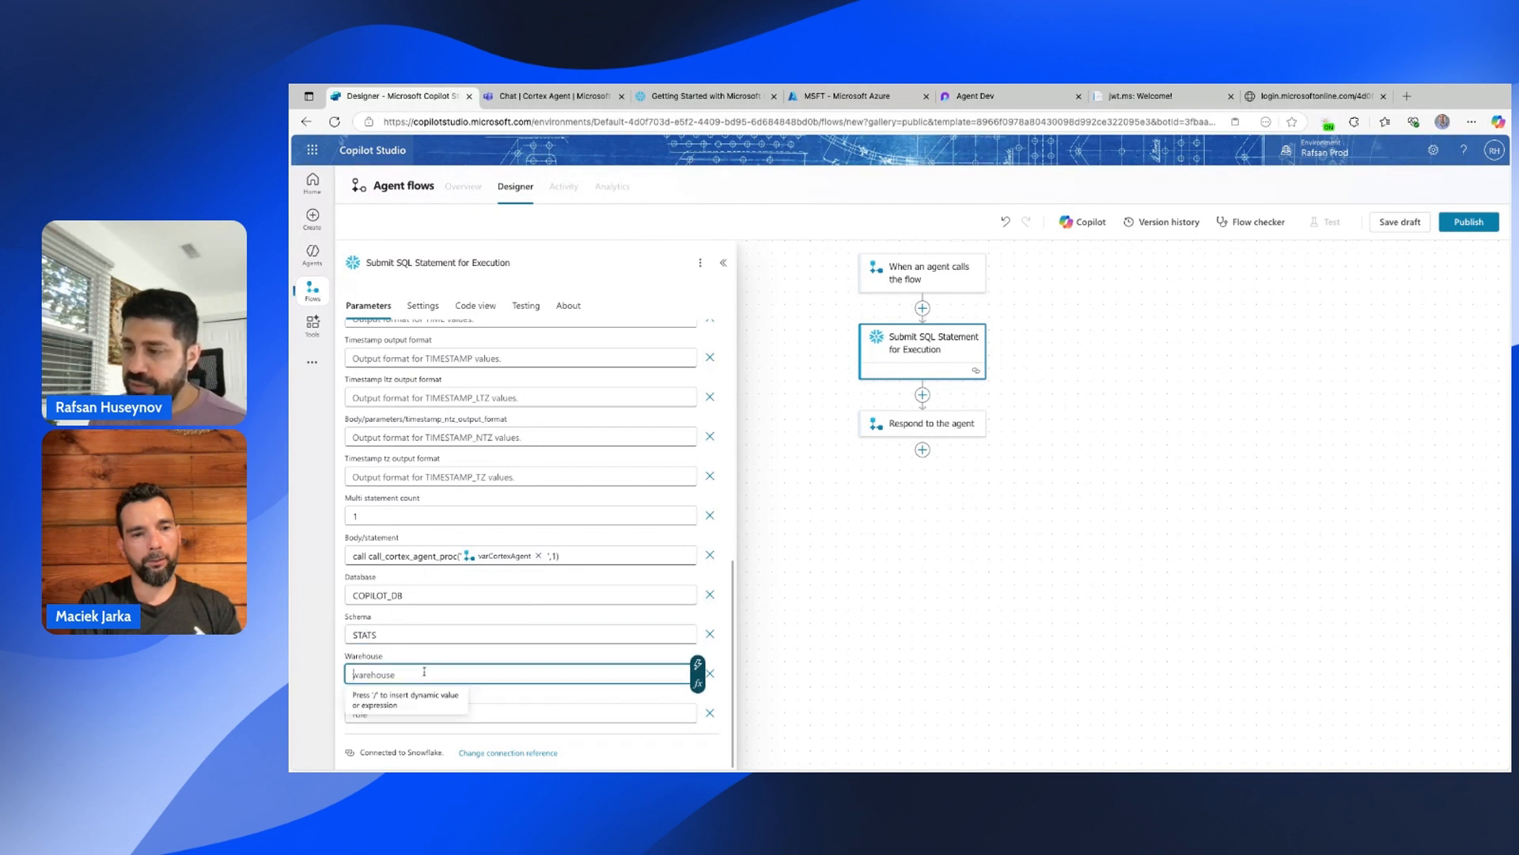
{"action": "type", "text": "COMPUTE_WH"}
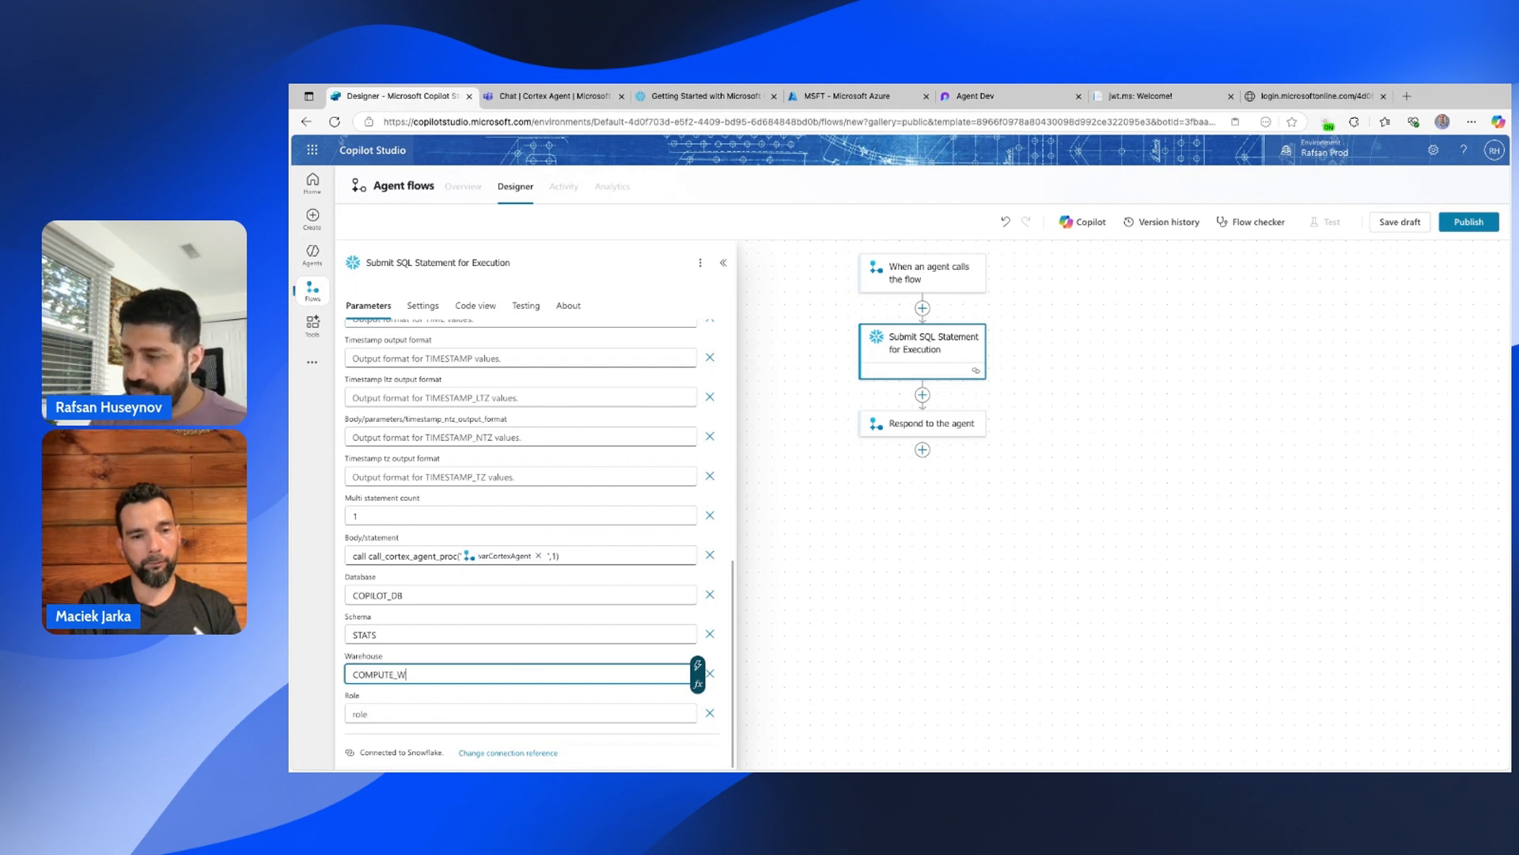
{"action": "left_click", "coordinate": [422, 712]}
{"action": "type", "text": "ANALYST"}
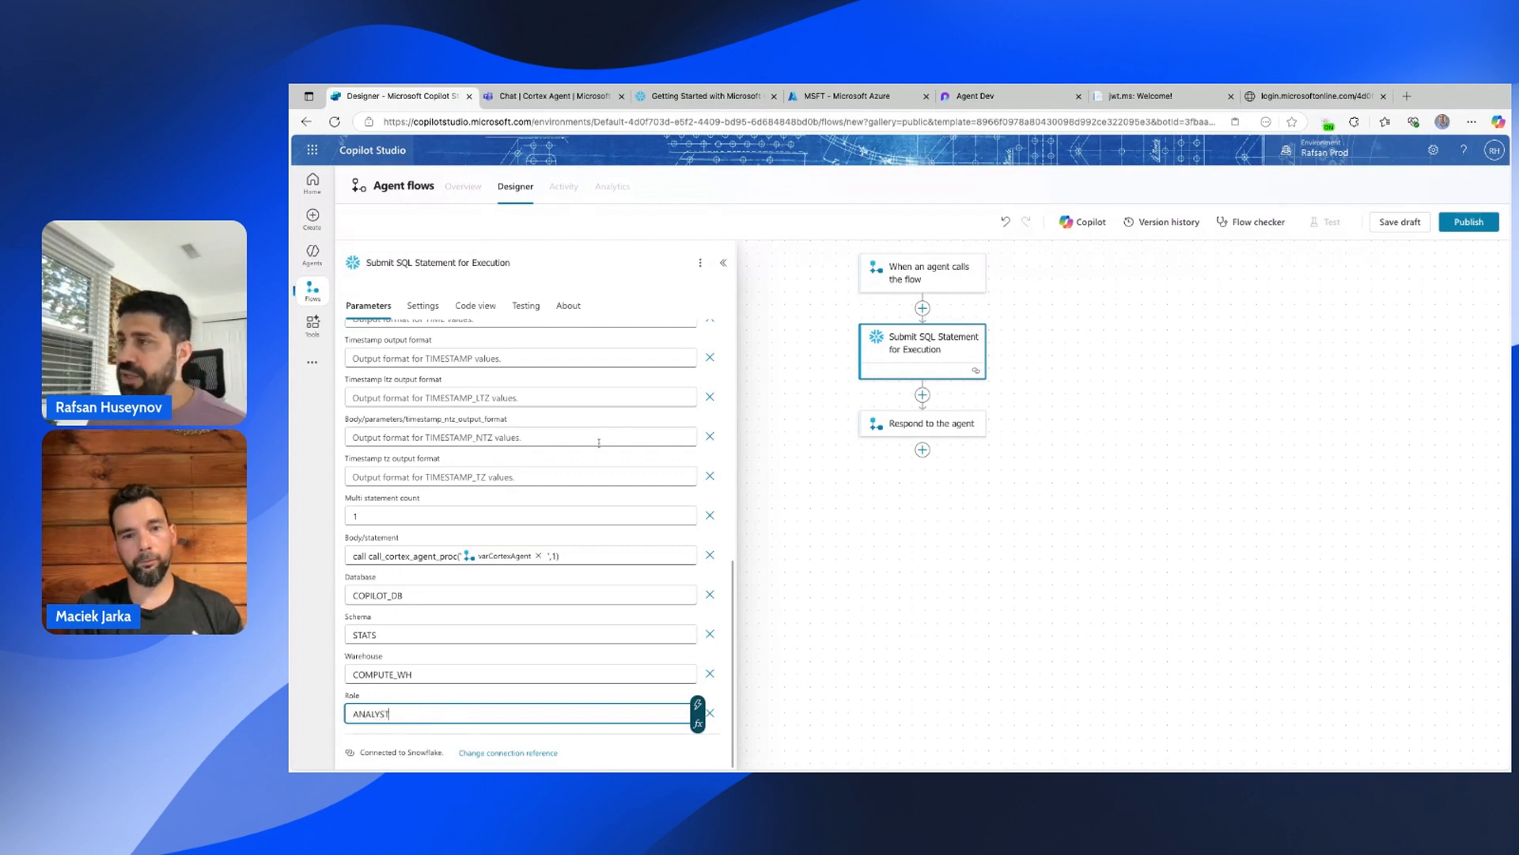
{"action": "scroll", "coordinate": [707, 568], "scroll_direction": "up", "scroll_amount": 10}
{"action": "scroll", "coordinate": [707, 568], "scroll_direction": "down", "scroll_amount": 10}
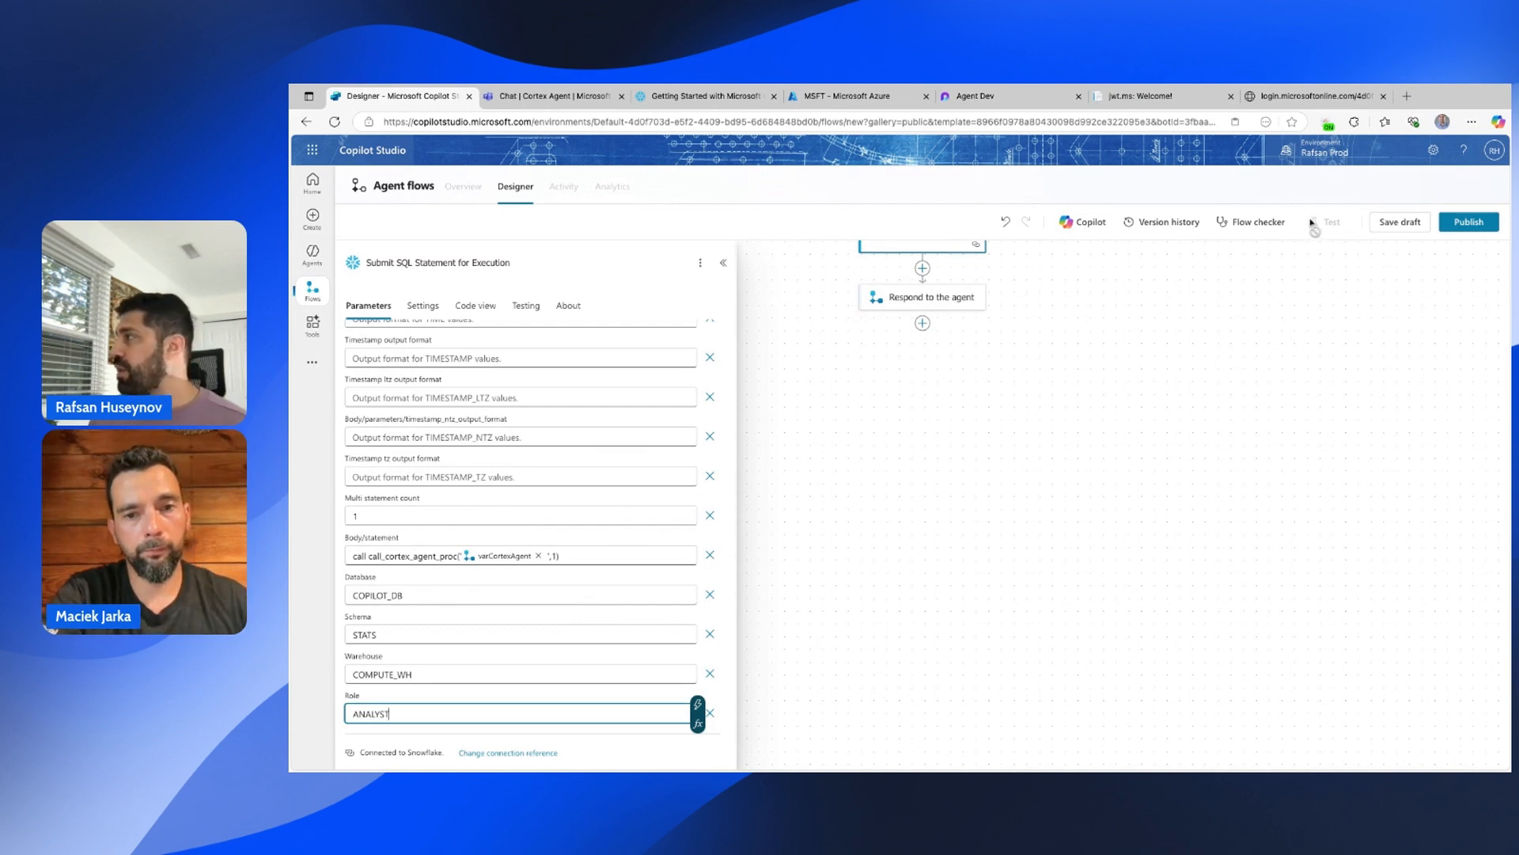
Save the flow as a draft, publish it, and dismiss the success message.
{"action": "left_click", "coordinate": [1391, 224]}
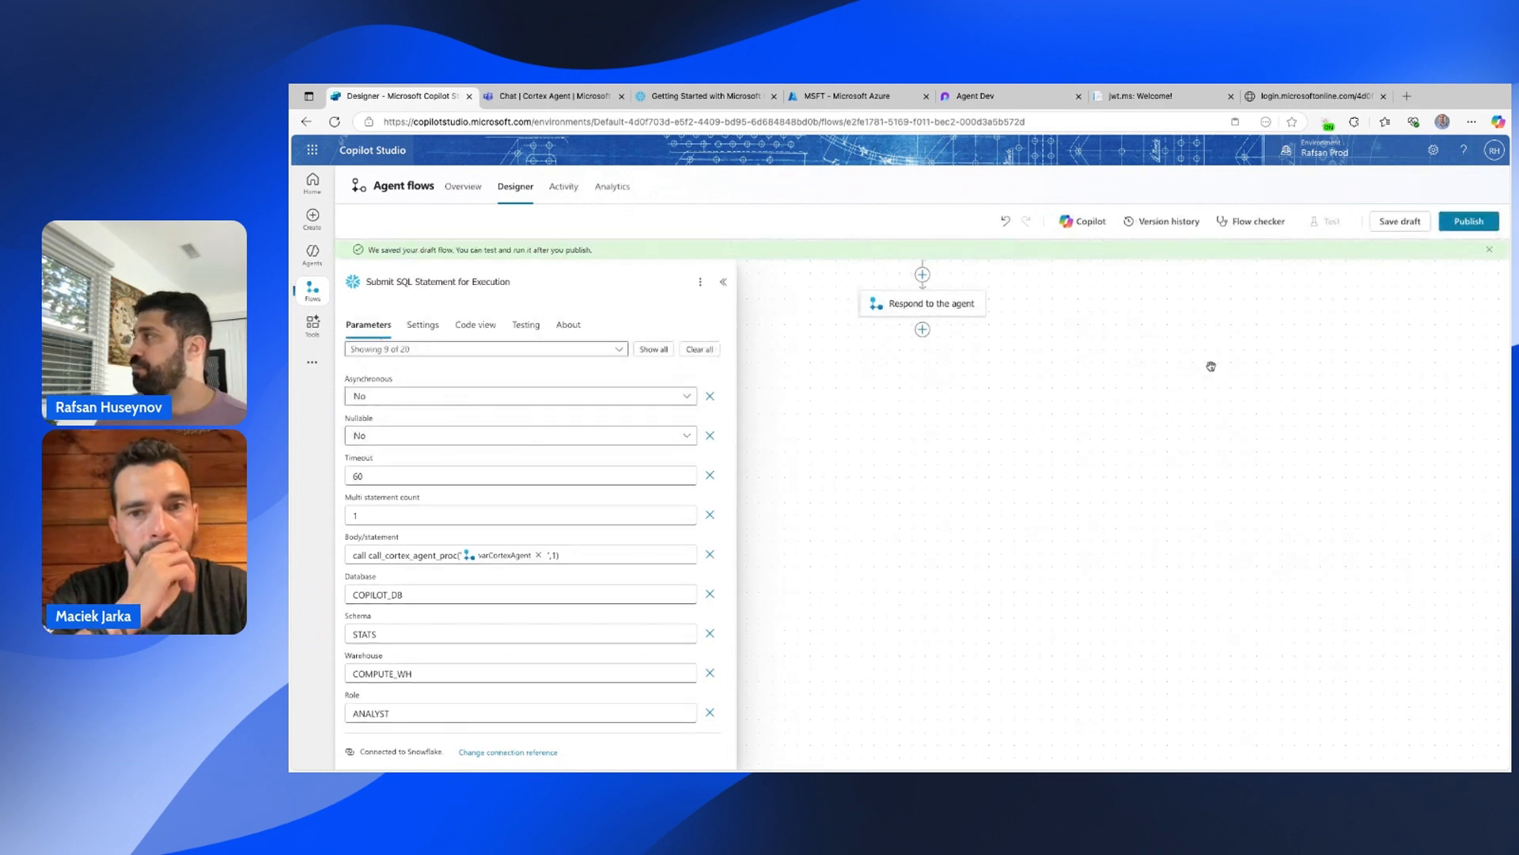
{"action": "left_click", "coordinate": [1474, 224]}
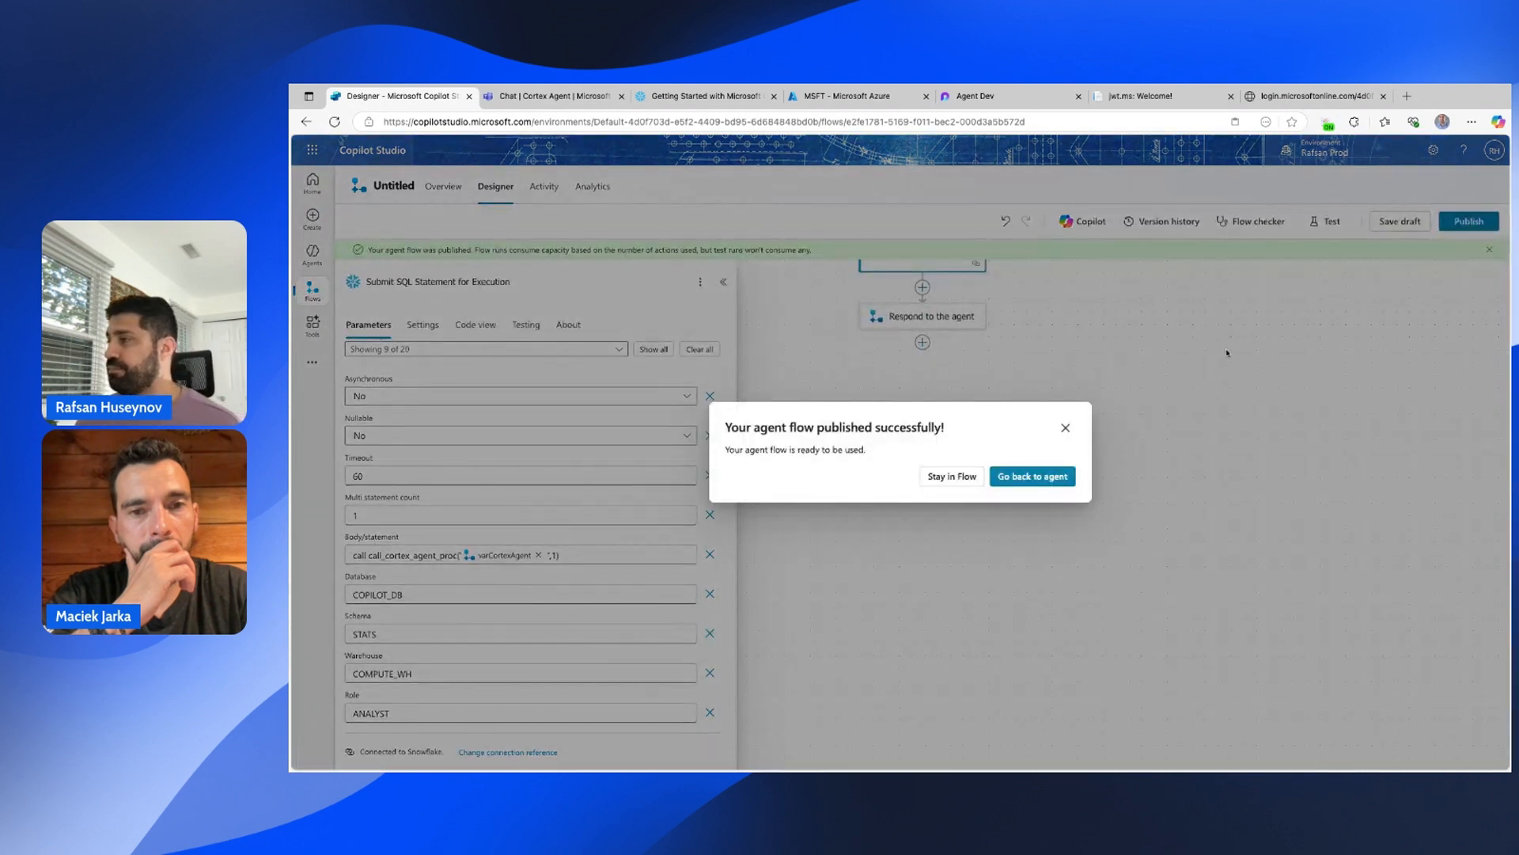
{"action": "left_click", "coordinate": [1069, 431]}
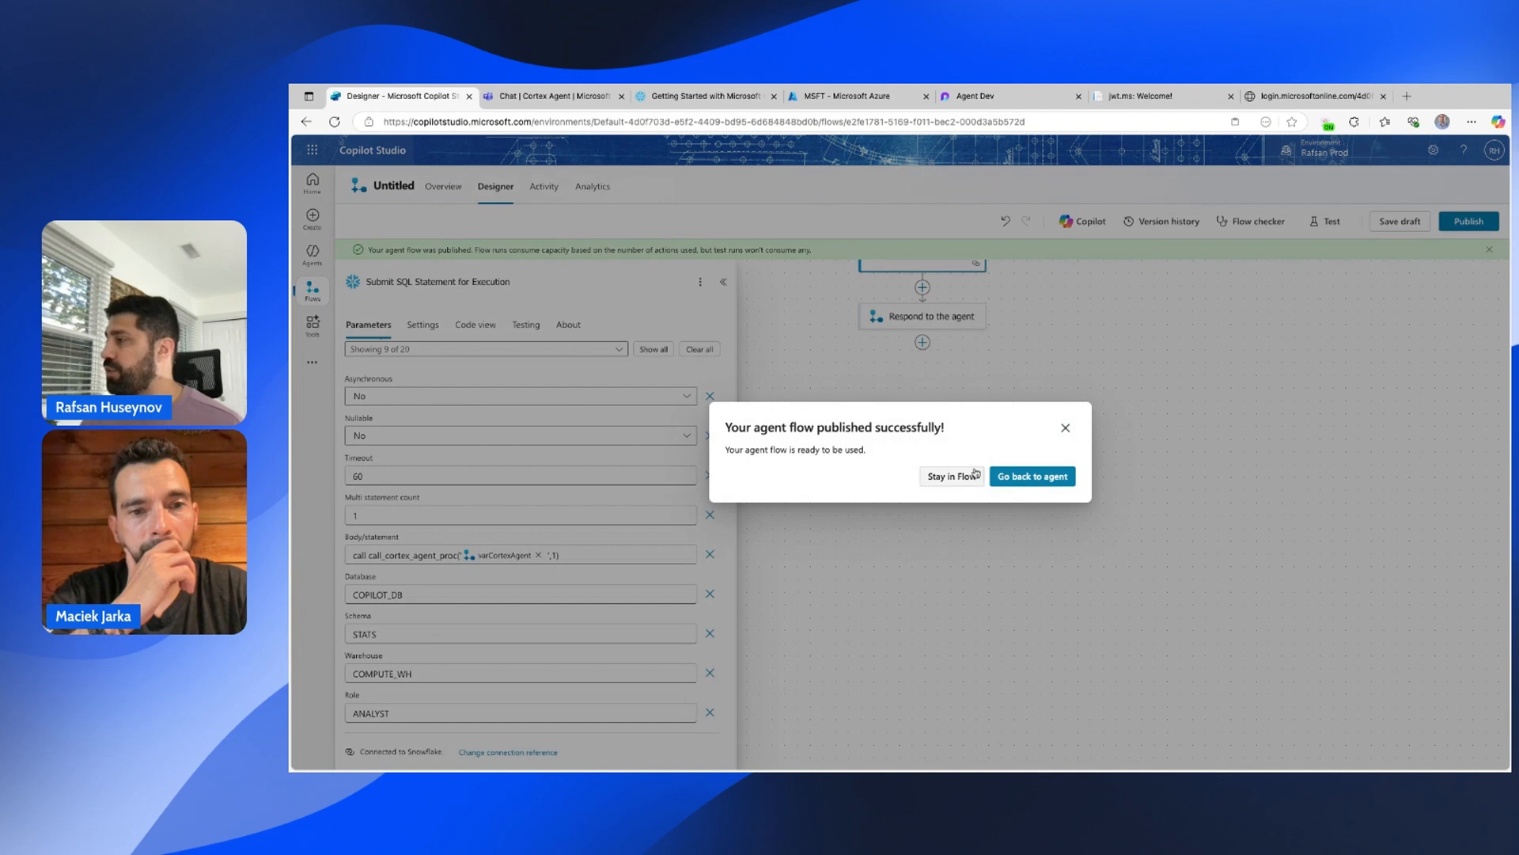
{"action": "left_click", "coordinate": [1065, 428]}
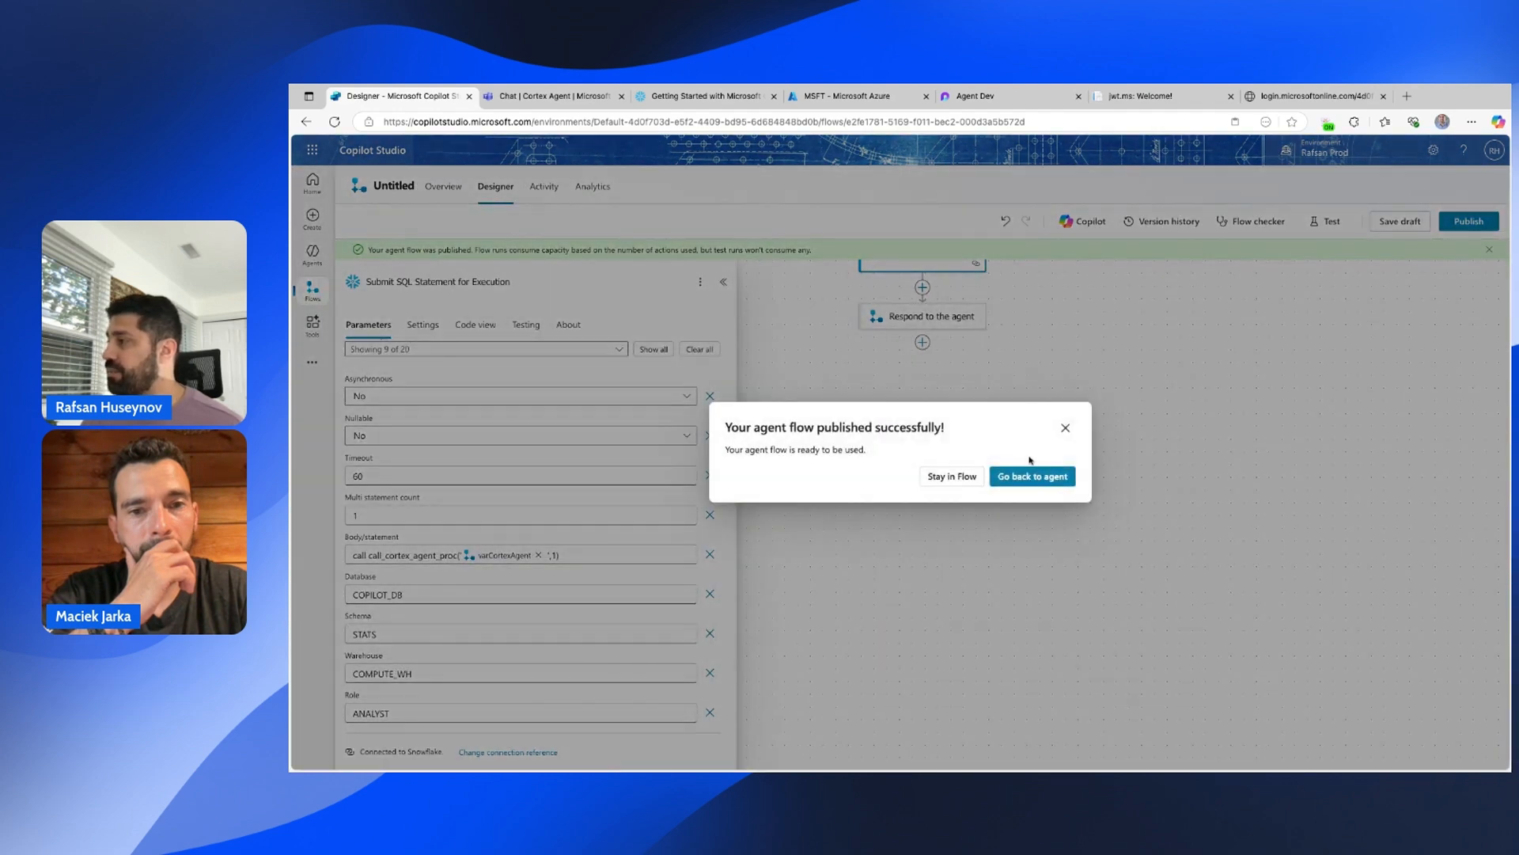
{"action": "left_click", "coordinate": [1065, 430]}
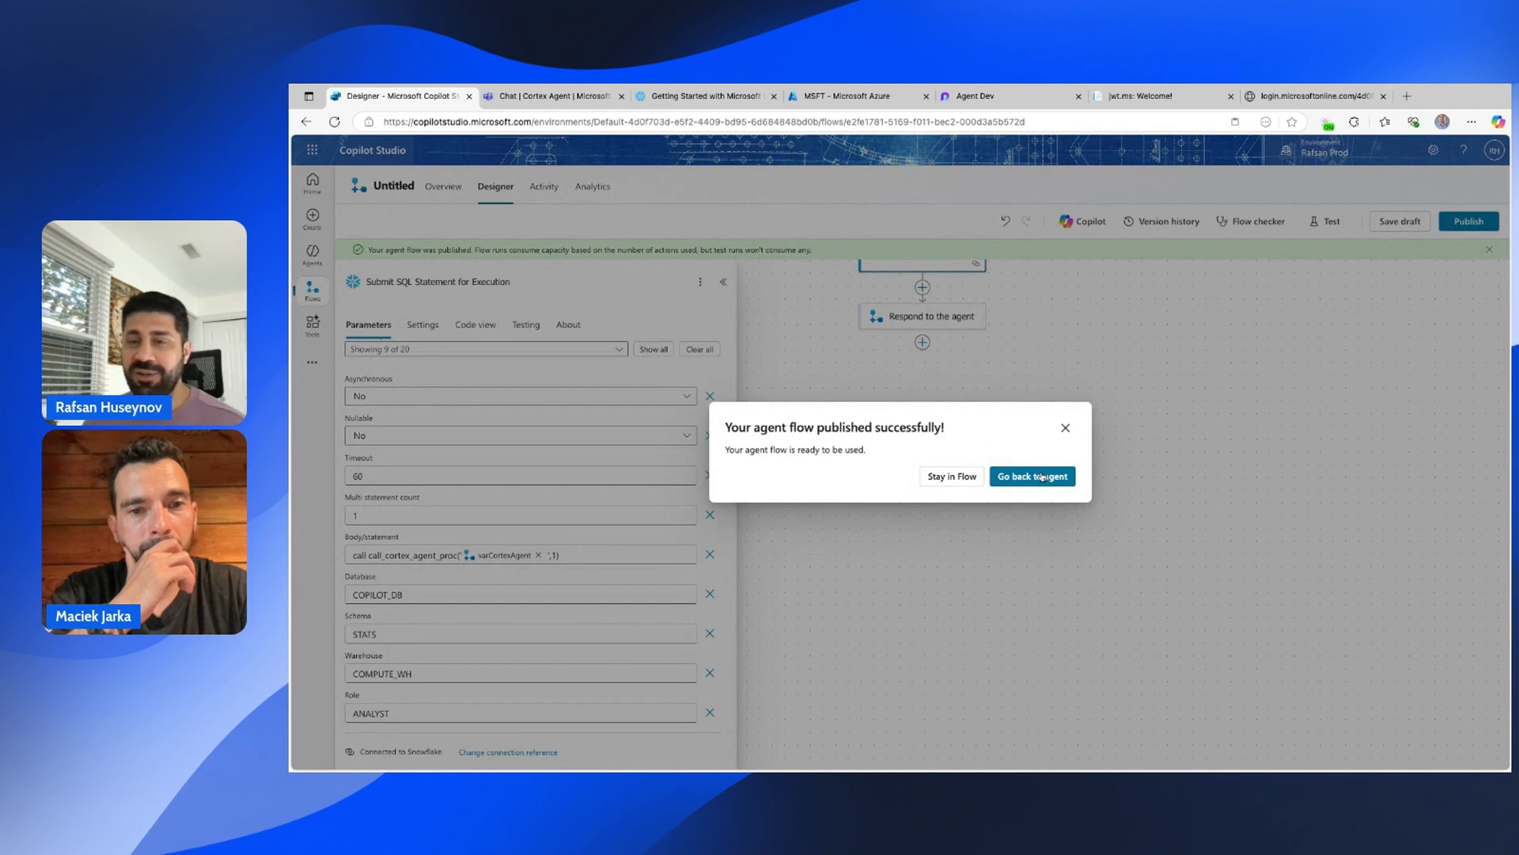
{"action": "left_click", "coordinate": [1044, 480]}
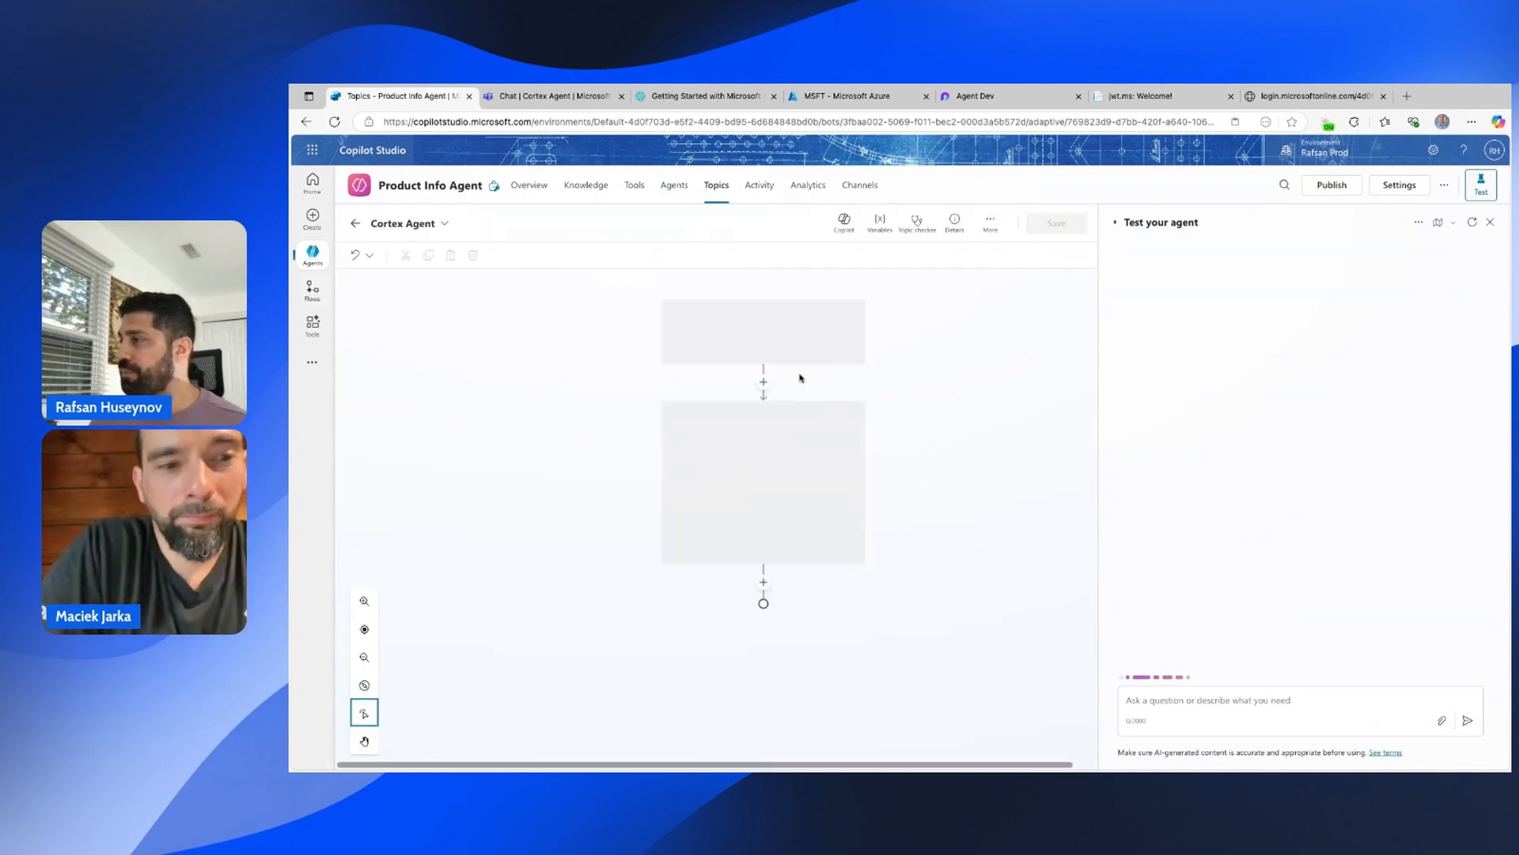
Open the Untitled agent flow from Flows and view it in the Designer.
{"action": "left_click", "coordinate": [313, 290]}
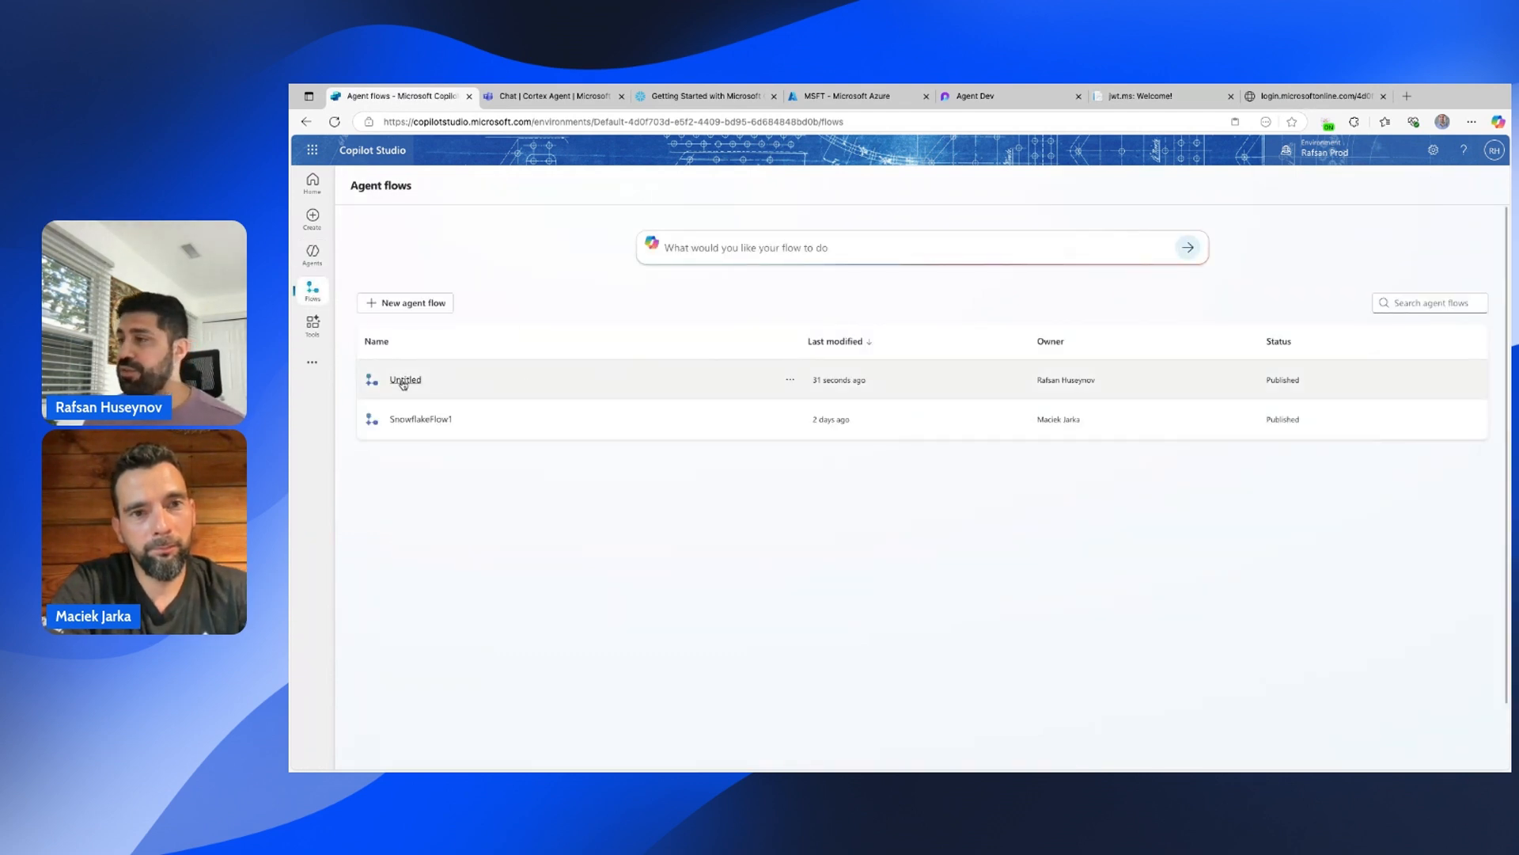
{"action": "left_click", "coordinate": [404, 382]}
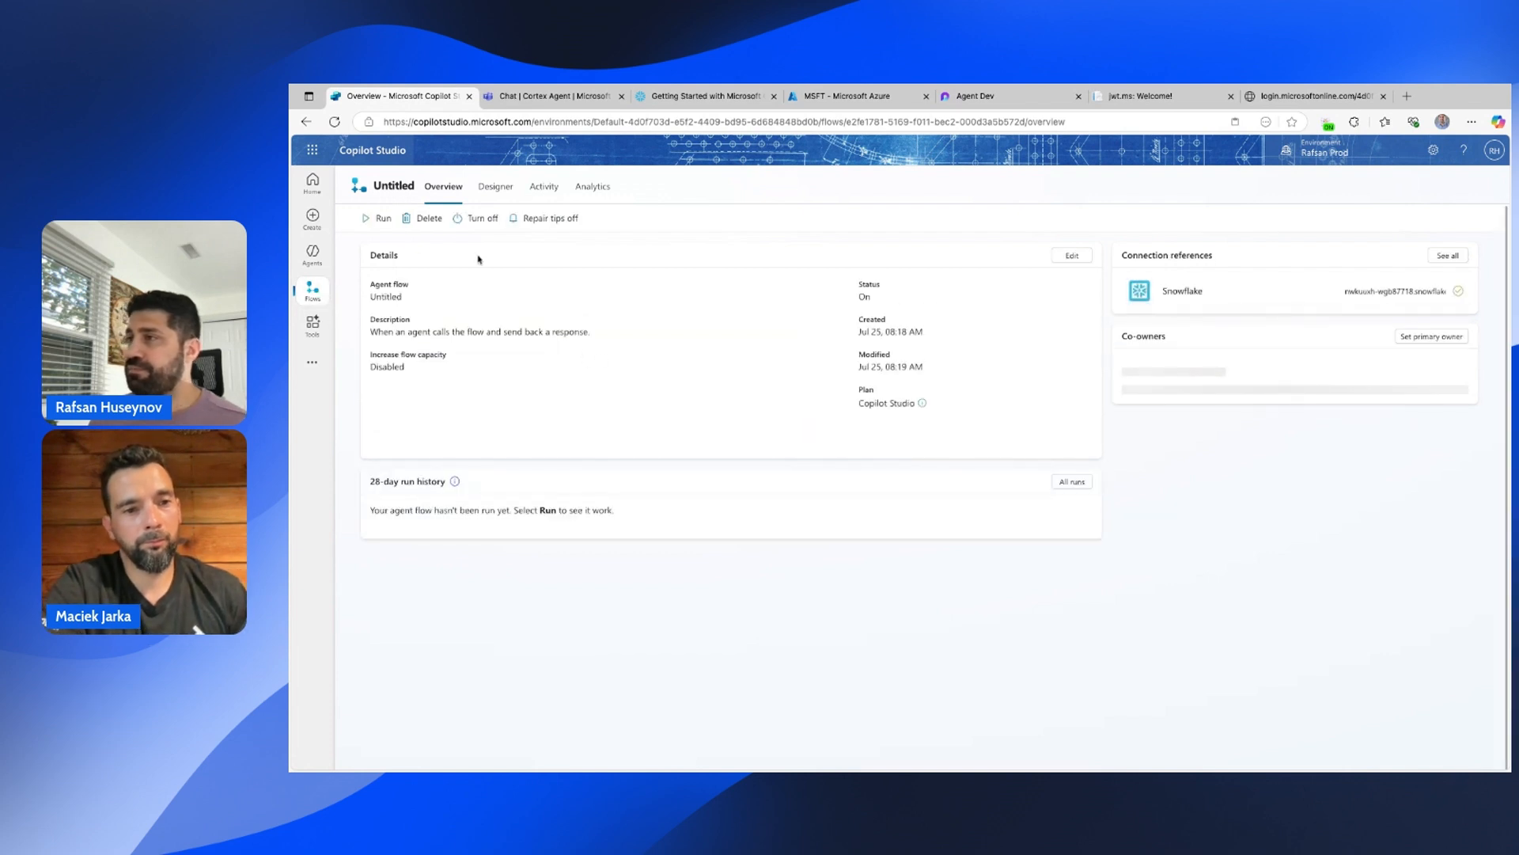
{"action": "left_click", "coordinate": [505, 192]}
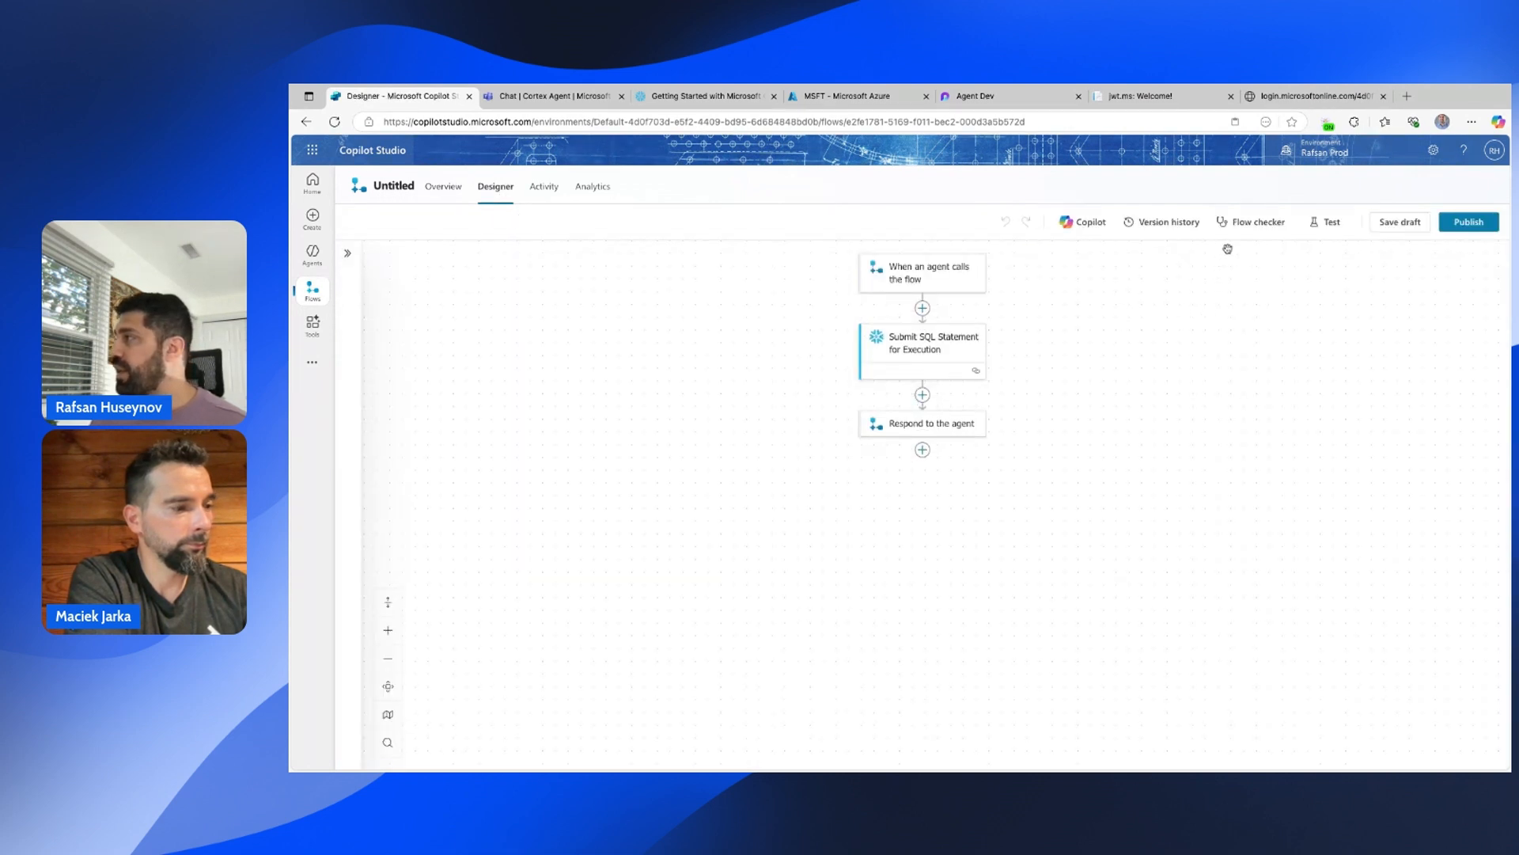
Manually test the flow with varCortexAgent set to 'what are the top 3 produdts by revenue?'.
{"action": "left_click", "coordinate": [1326, 222]}
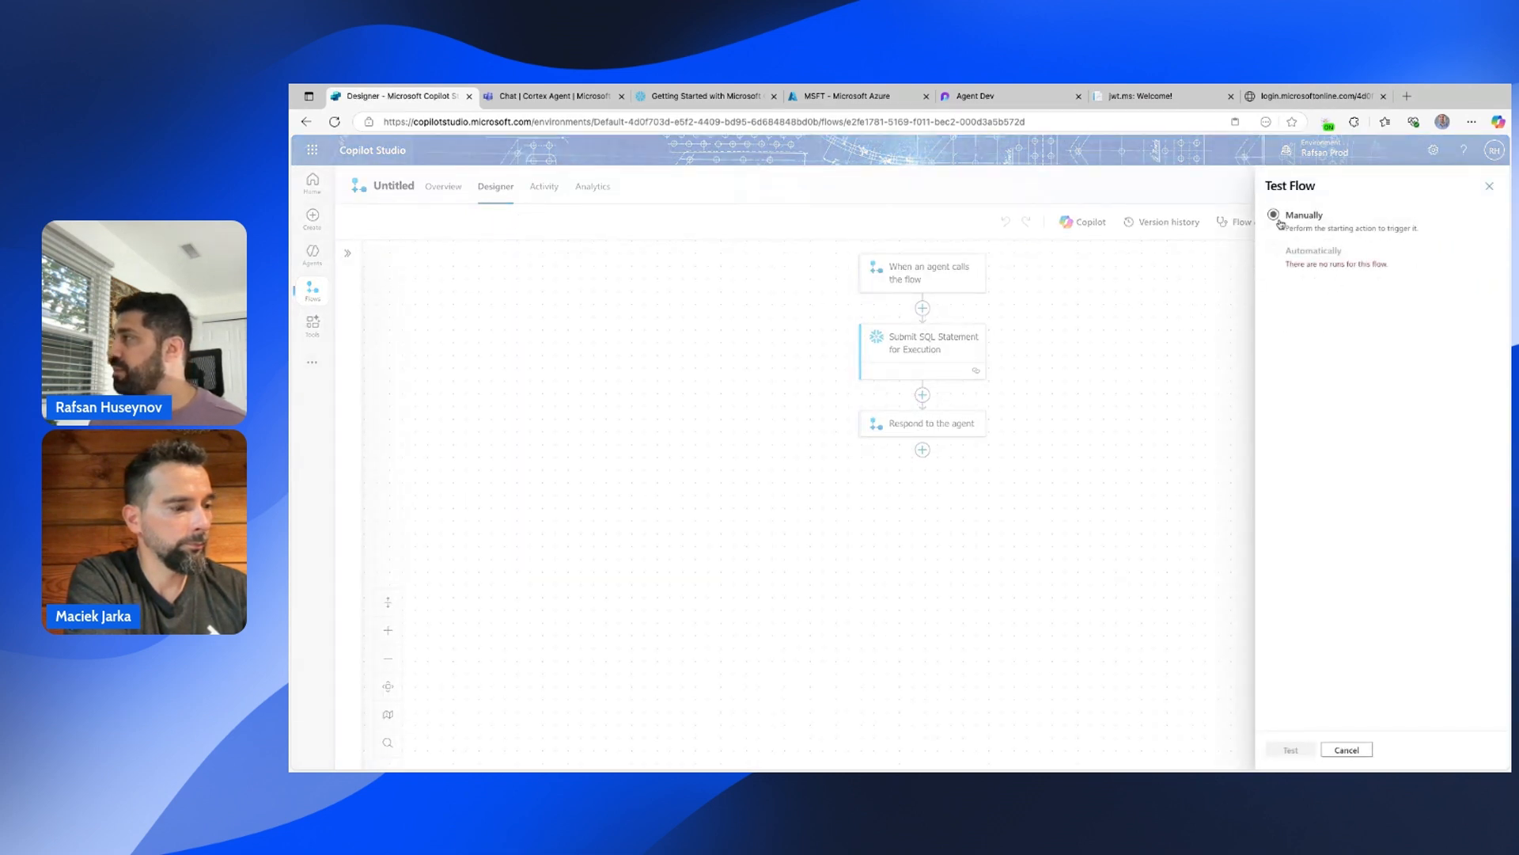
{"action": "left_click", "coordinate": [1277, 223]}
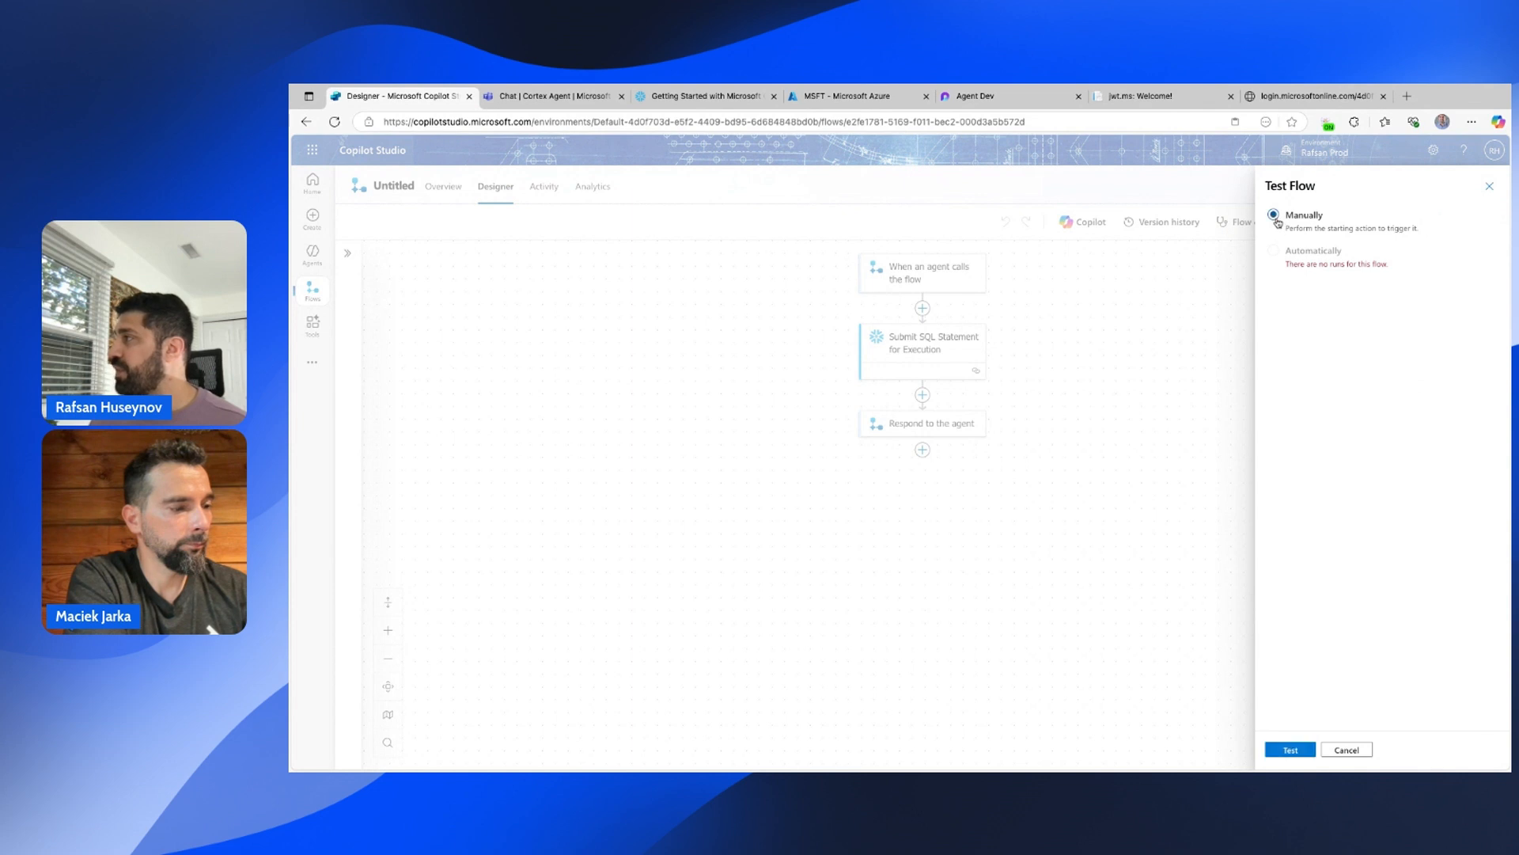
{"action": "left_click", "coordinate": [1298, 750]}
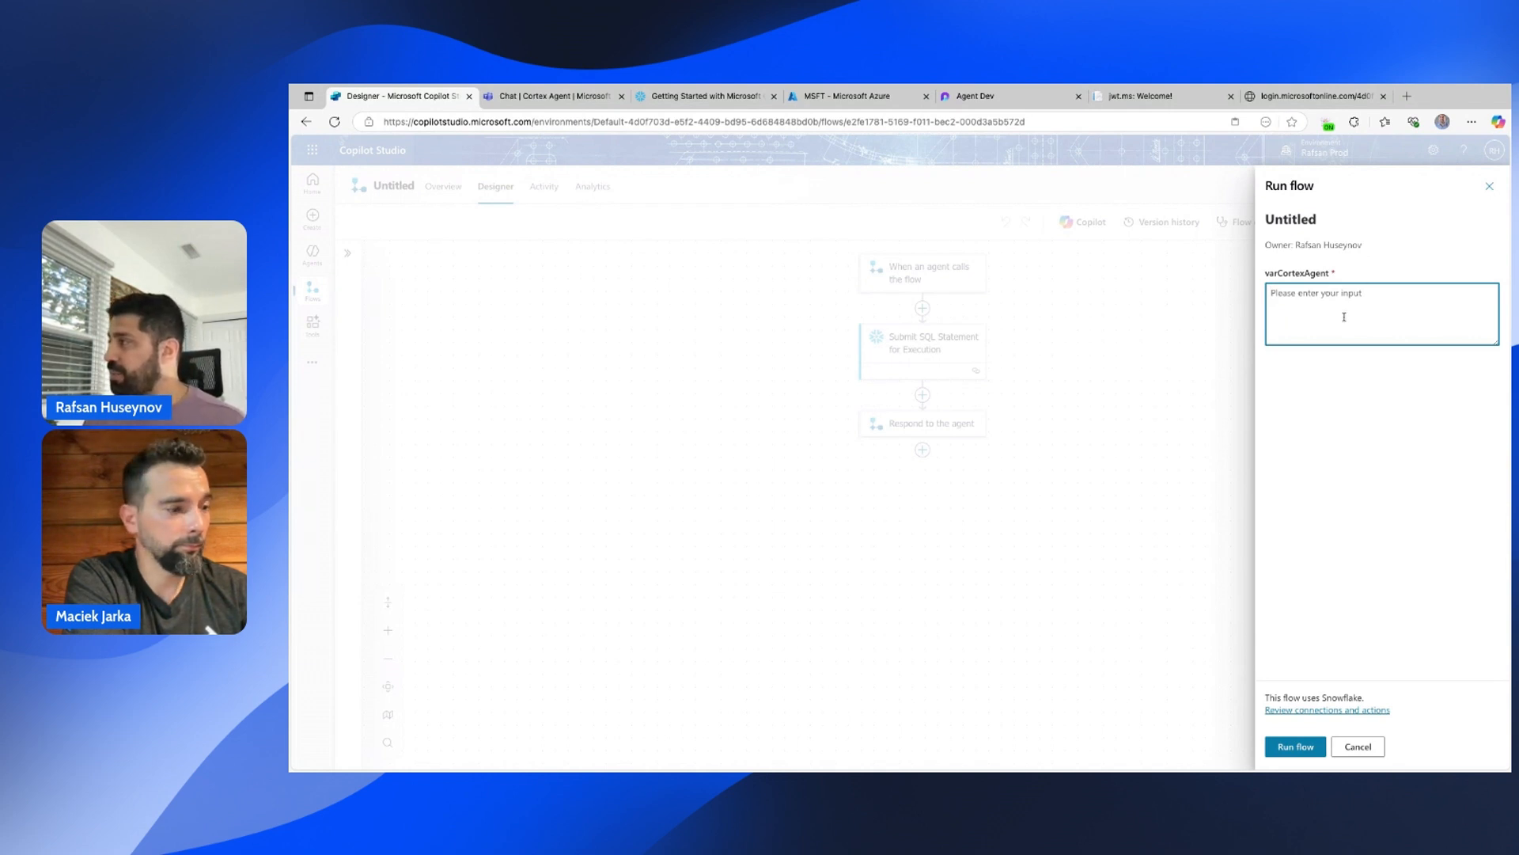
{"action": "type", "text": "what"}
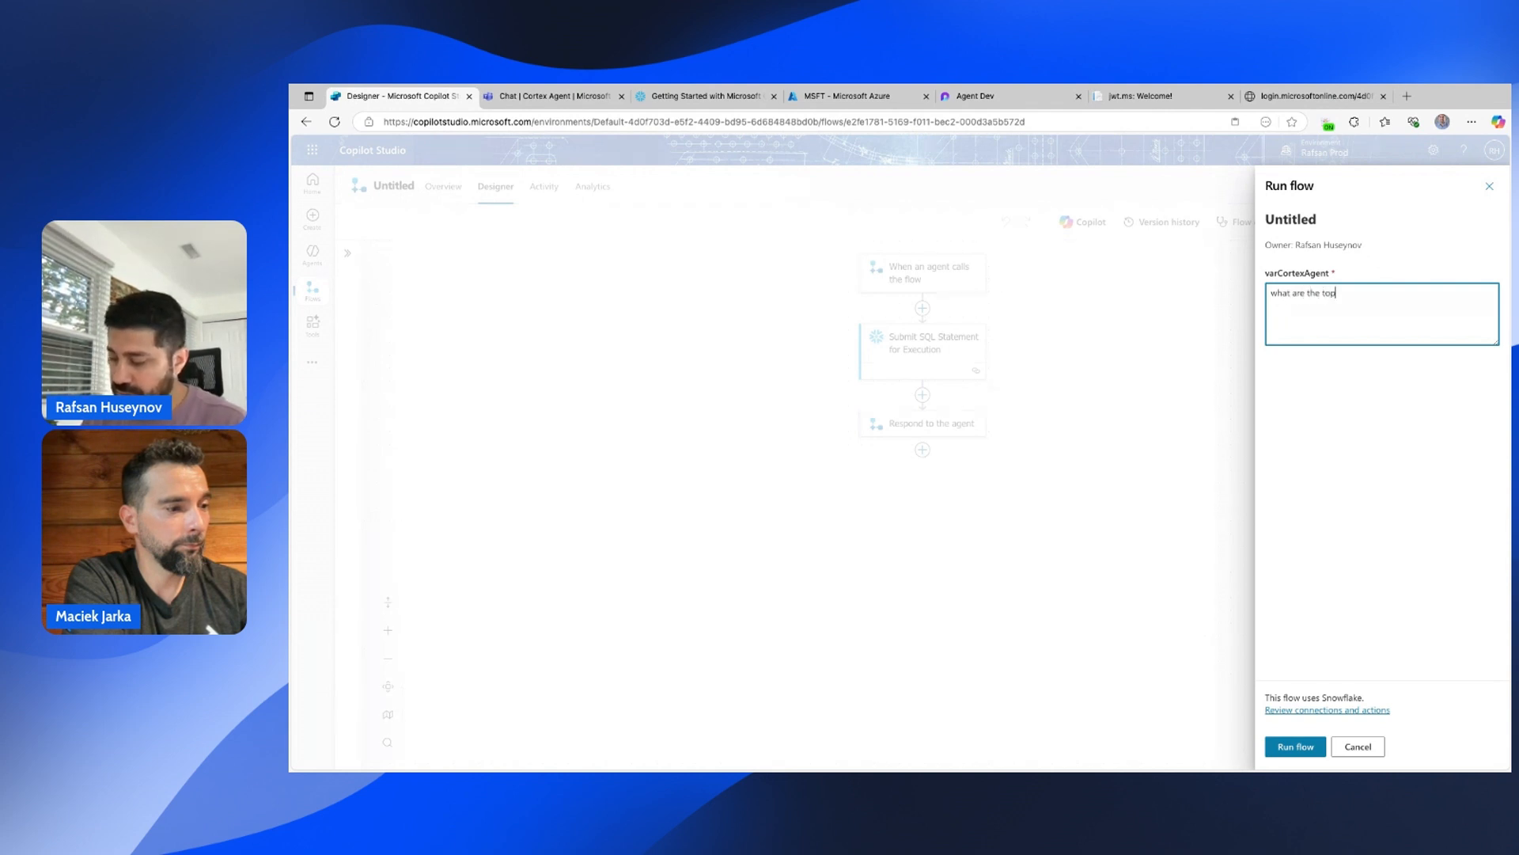
{"action": "type", "text": " are the top 3"}
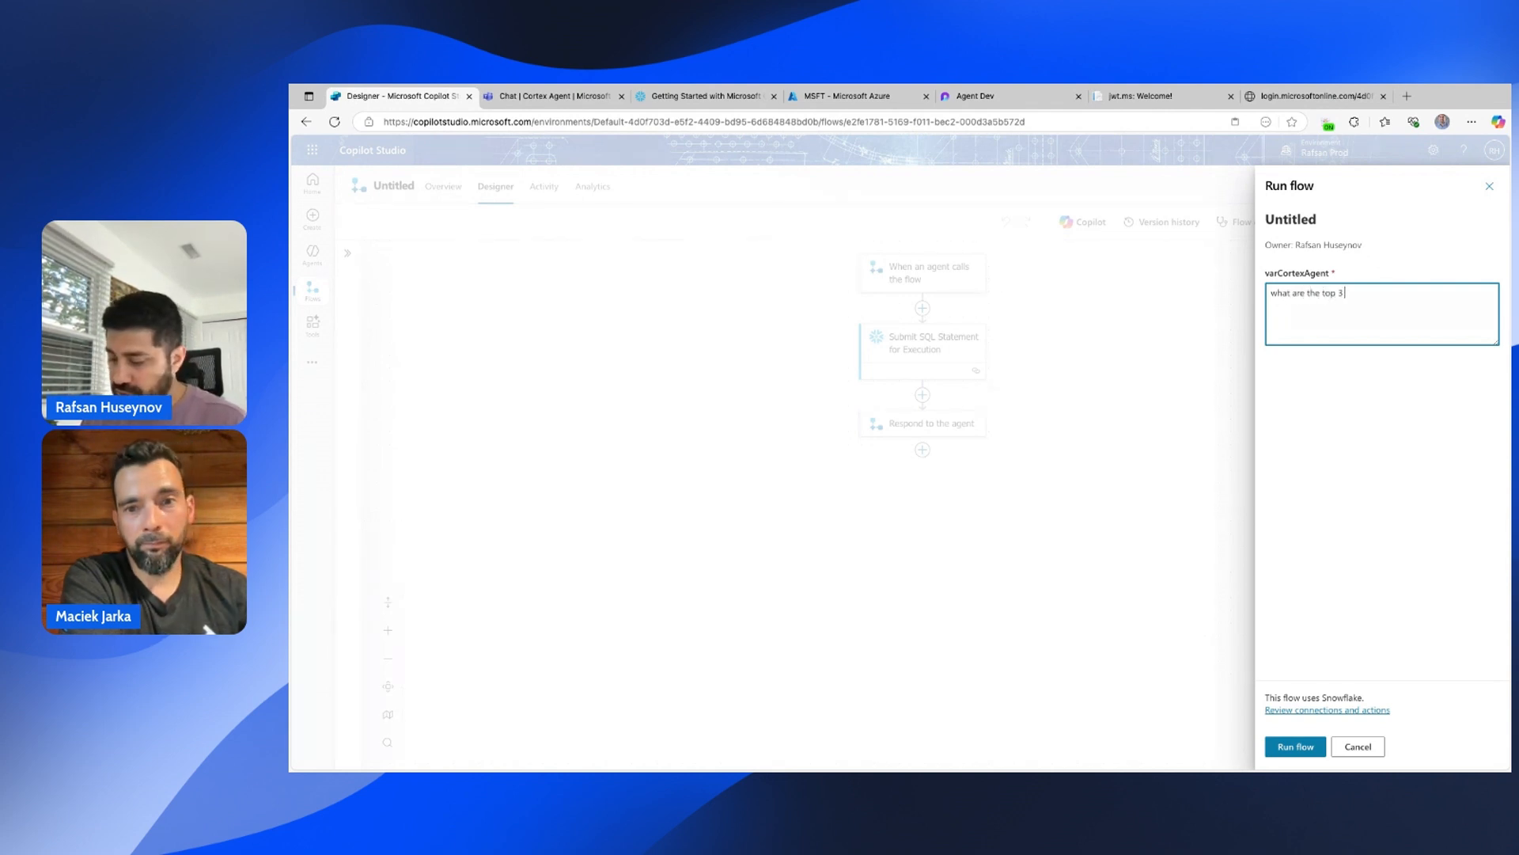
{"action": "type", "text": " produ"}
{"action": "type", "text": "d"}
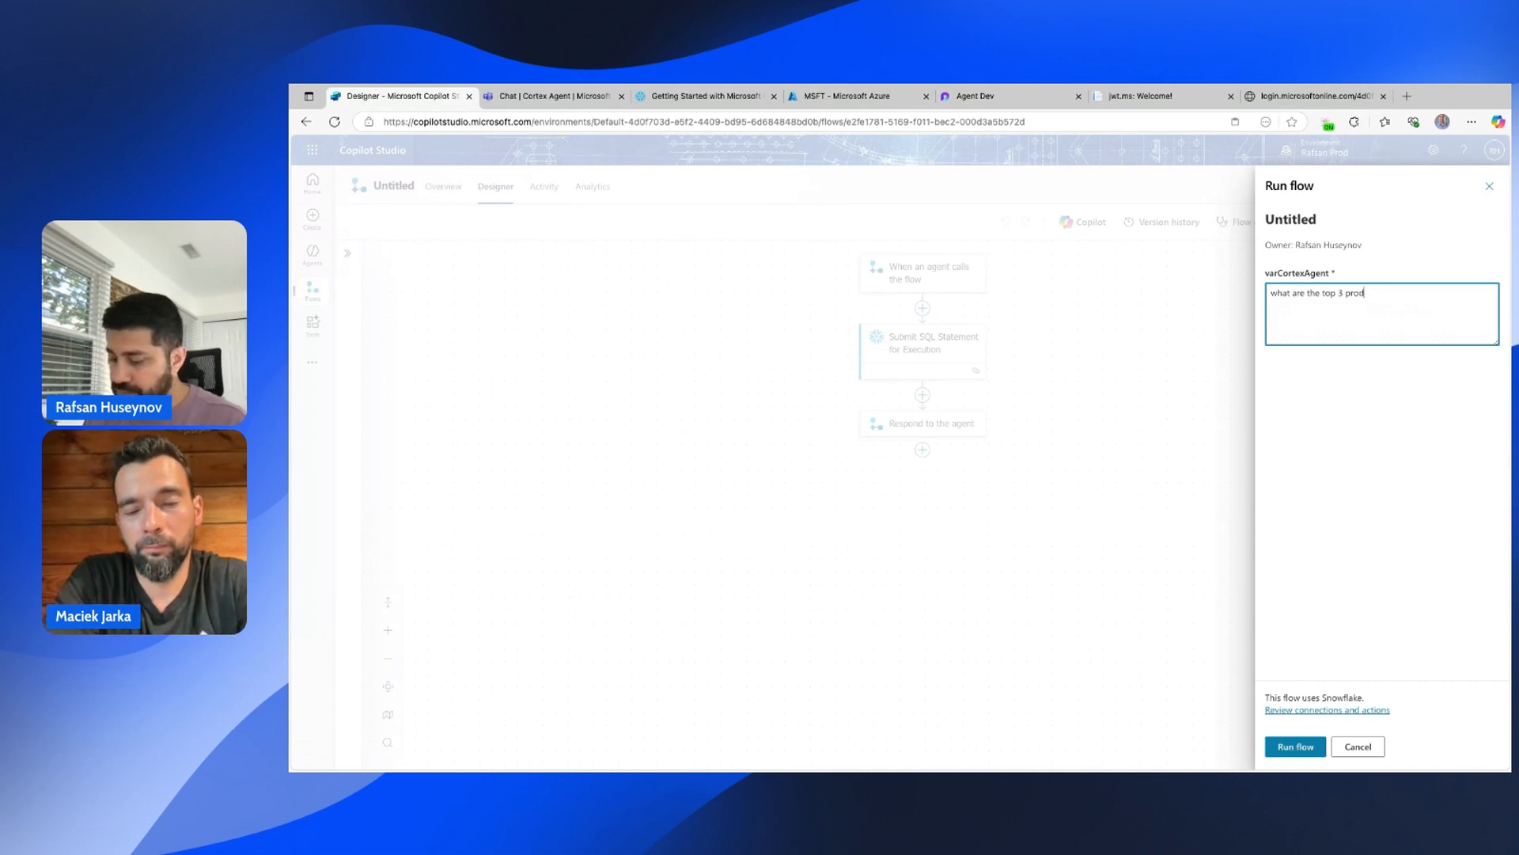
{"action": "type", "text": "ts by revenue?"}
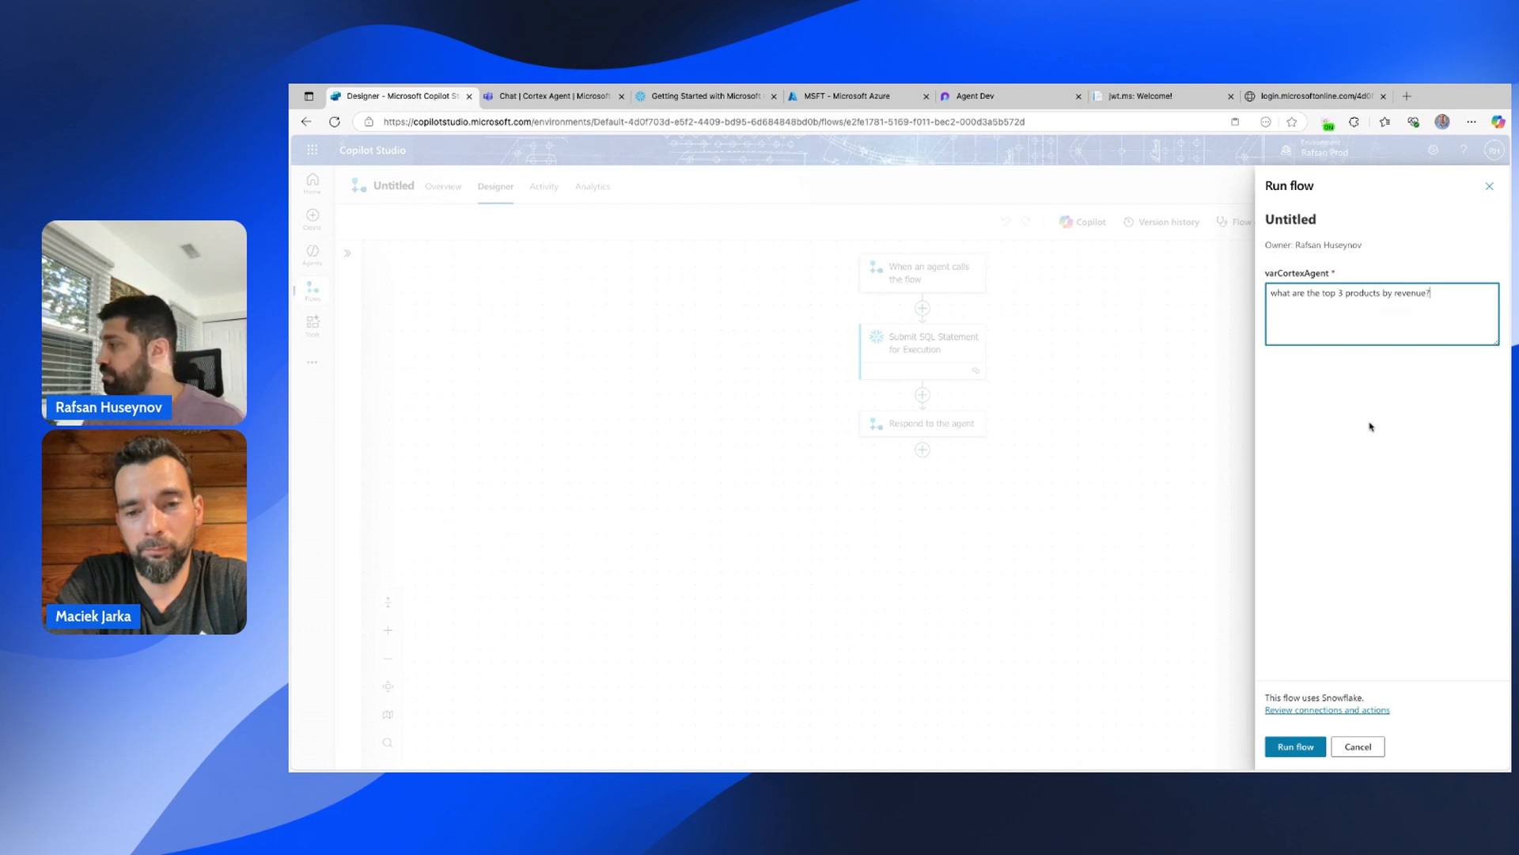
{"action": "left_click", "coordinate": [1286, 747]}
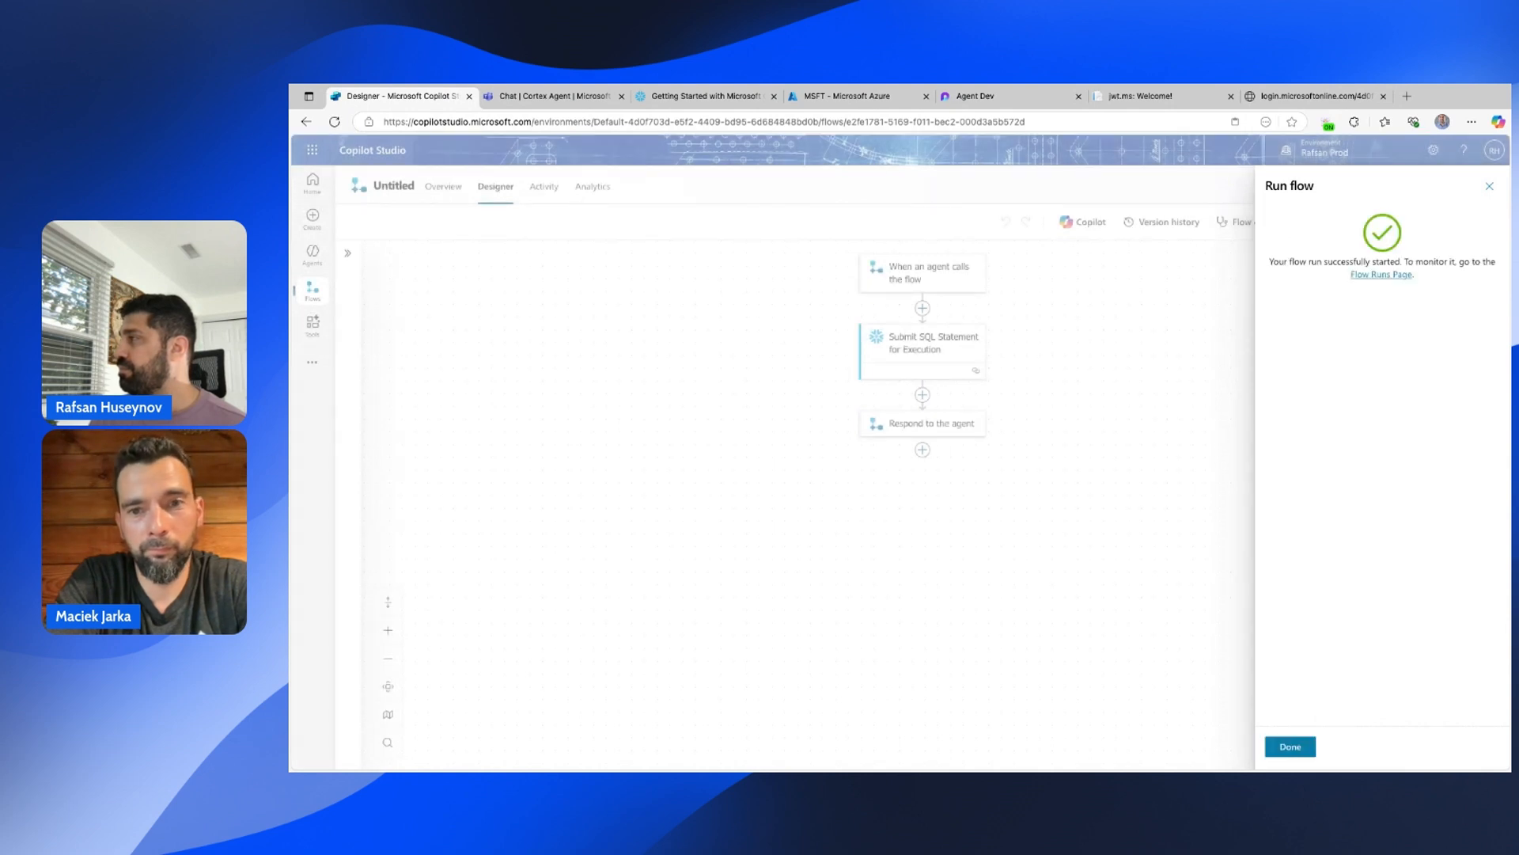
Inspect the SQL step's raw output data and the response step's results, then resume editing.
{"action": "left_click", "coordinate": [1291, 747]}
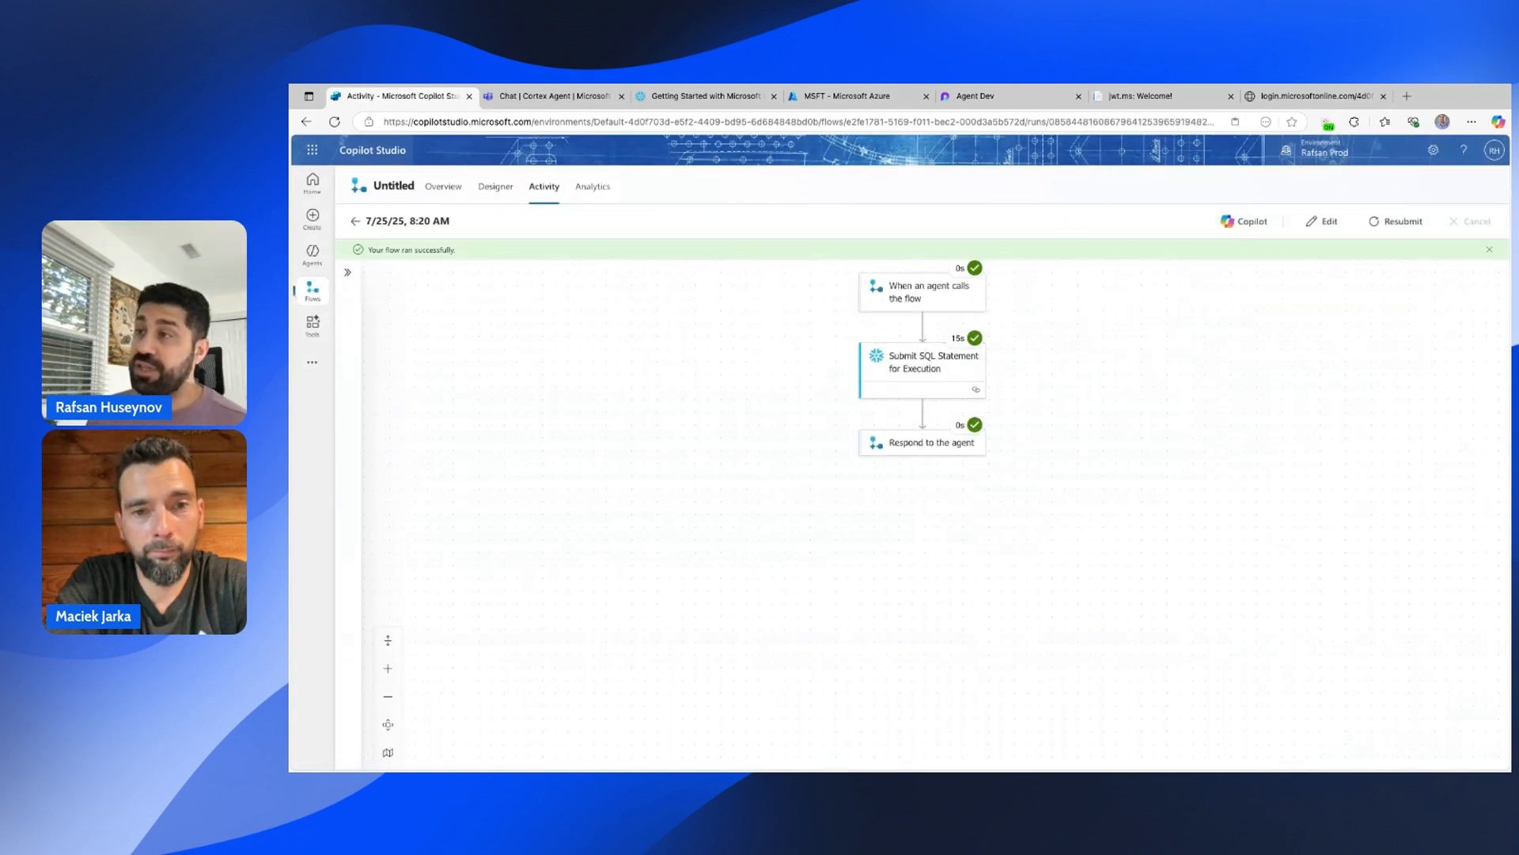
{"action": "left_click", "coordinate": [903, 382]}
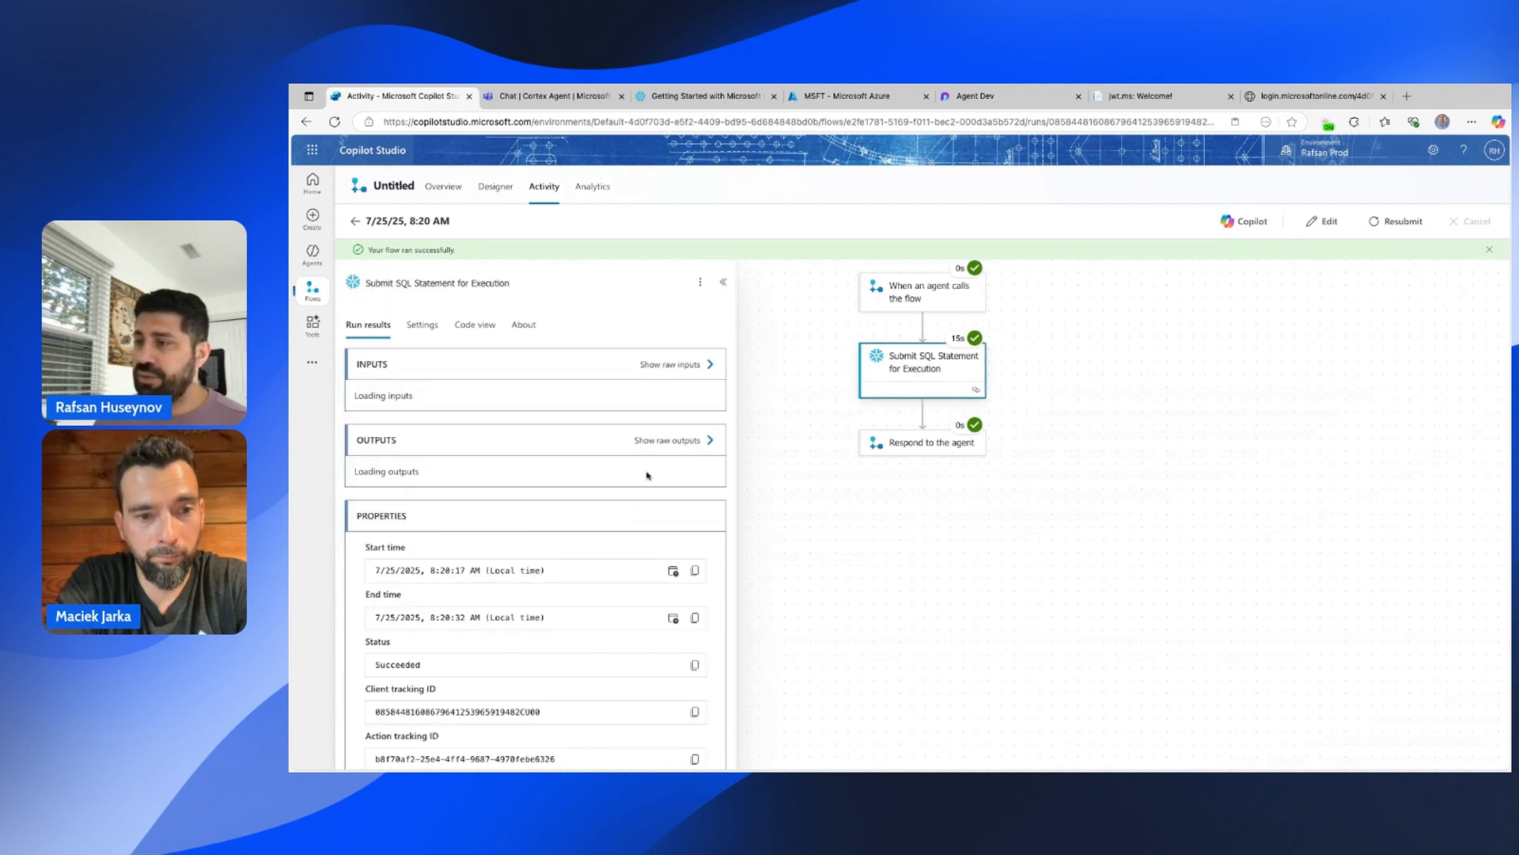
{"action": "scroll", "coordinate": [668, 507], "scroll_direction": "down", "scroll_amount": 5}
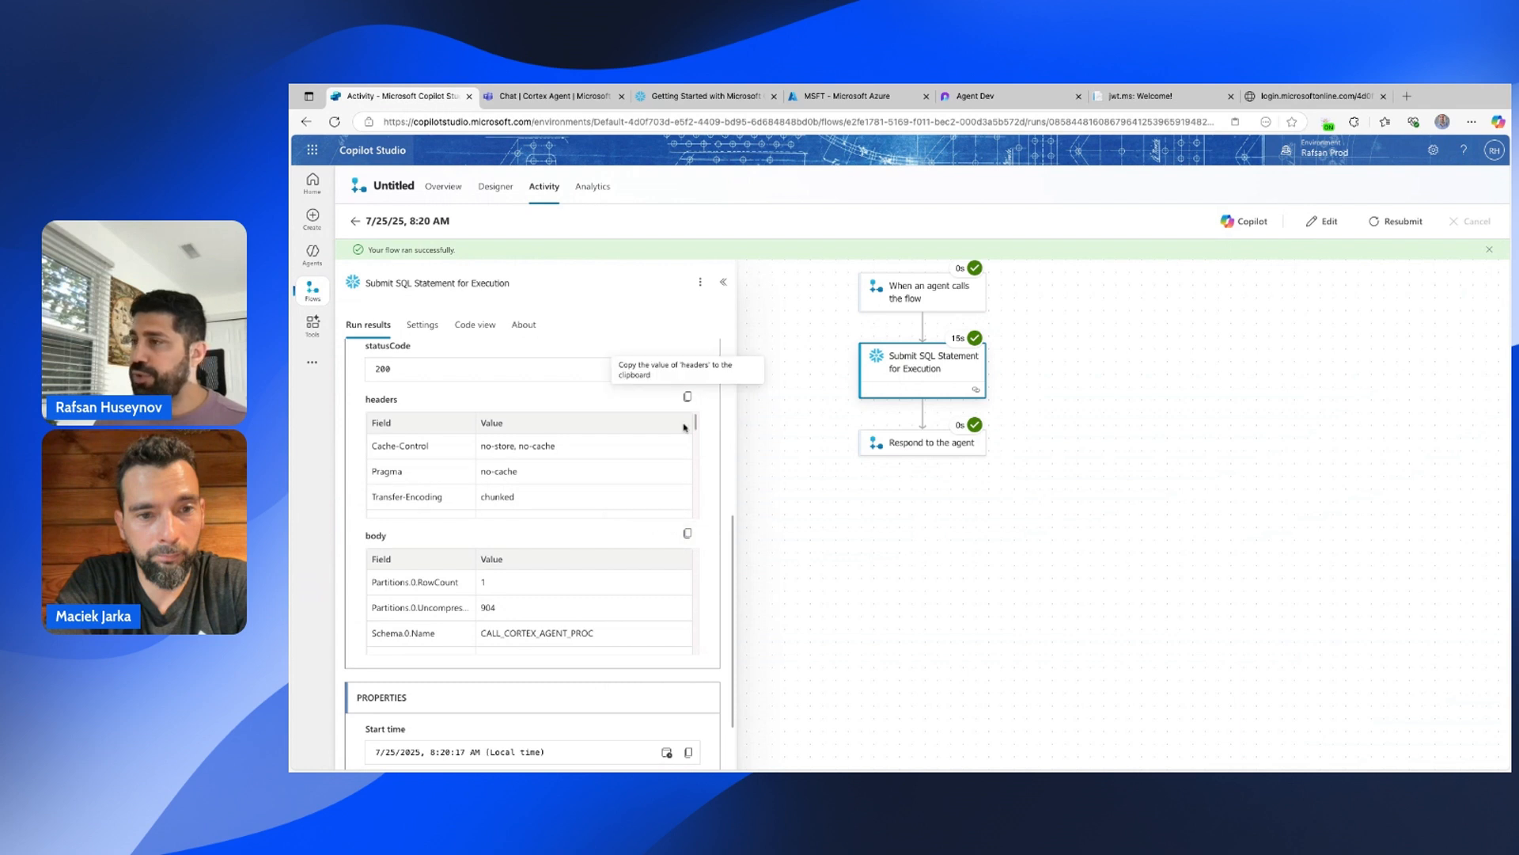
{"action": "scroll", "coordinate": [686, 428], "scroll_direction": "up", "scroll_amount": 1}
{"action": "left_click", "coordinate": [664, 392]}
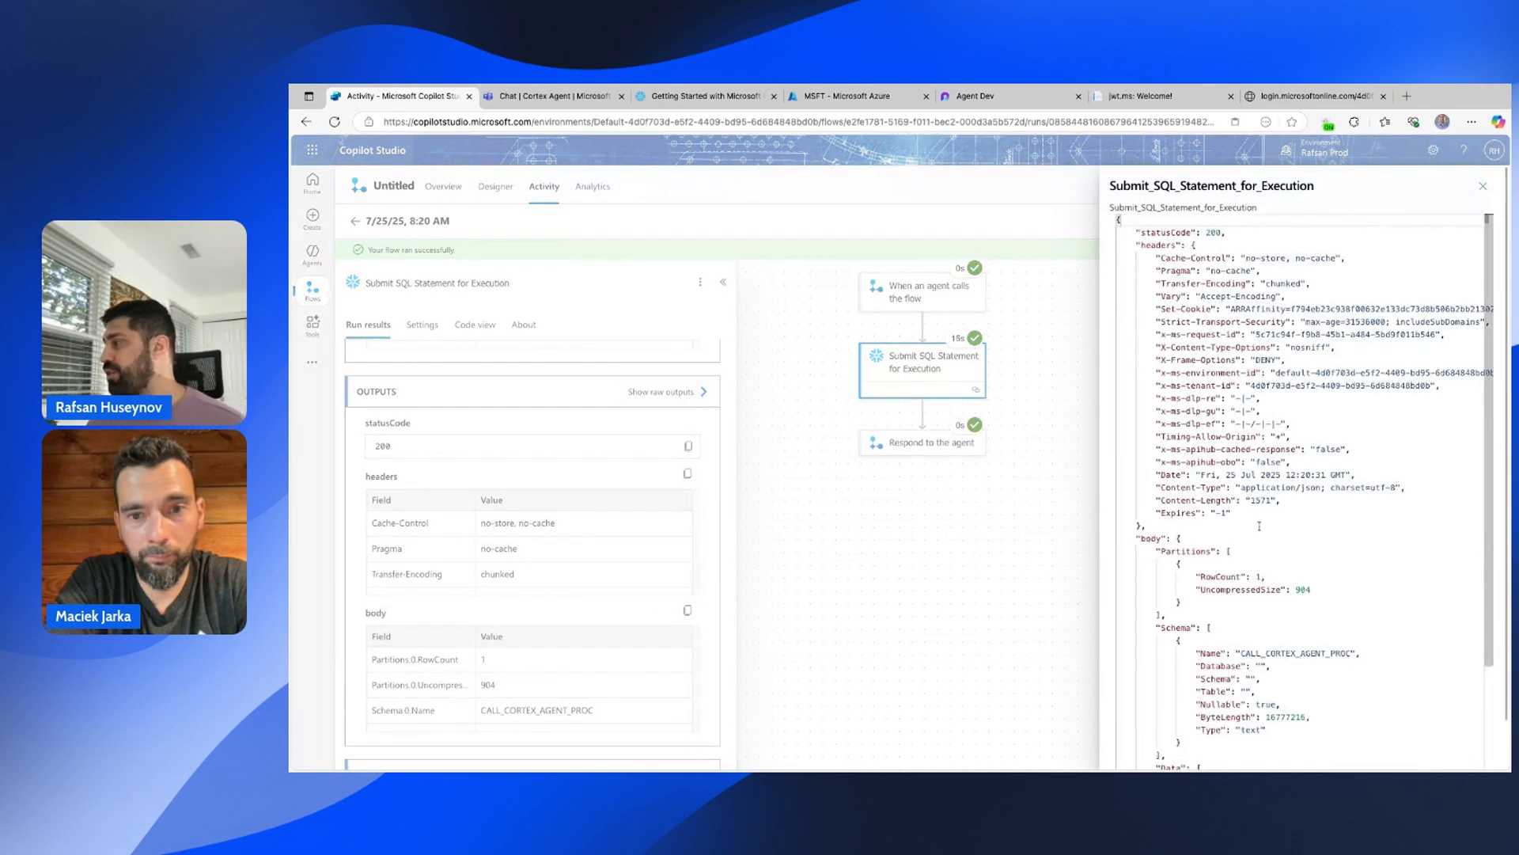
{"action": "scroll", "coordinate": [1266, 538], "scroll_direction": "down", "scroll_amount": 3}
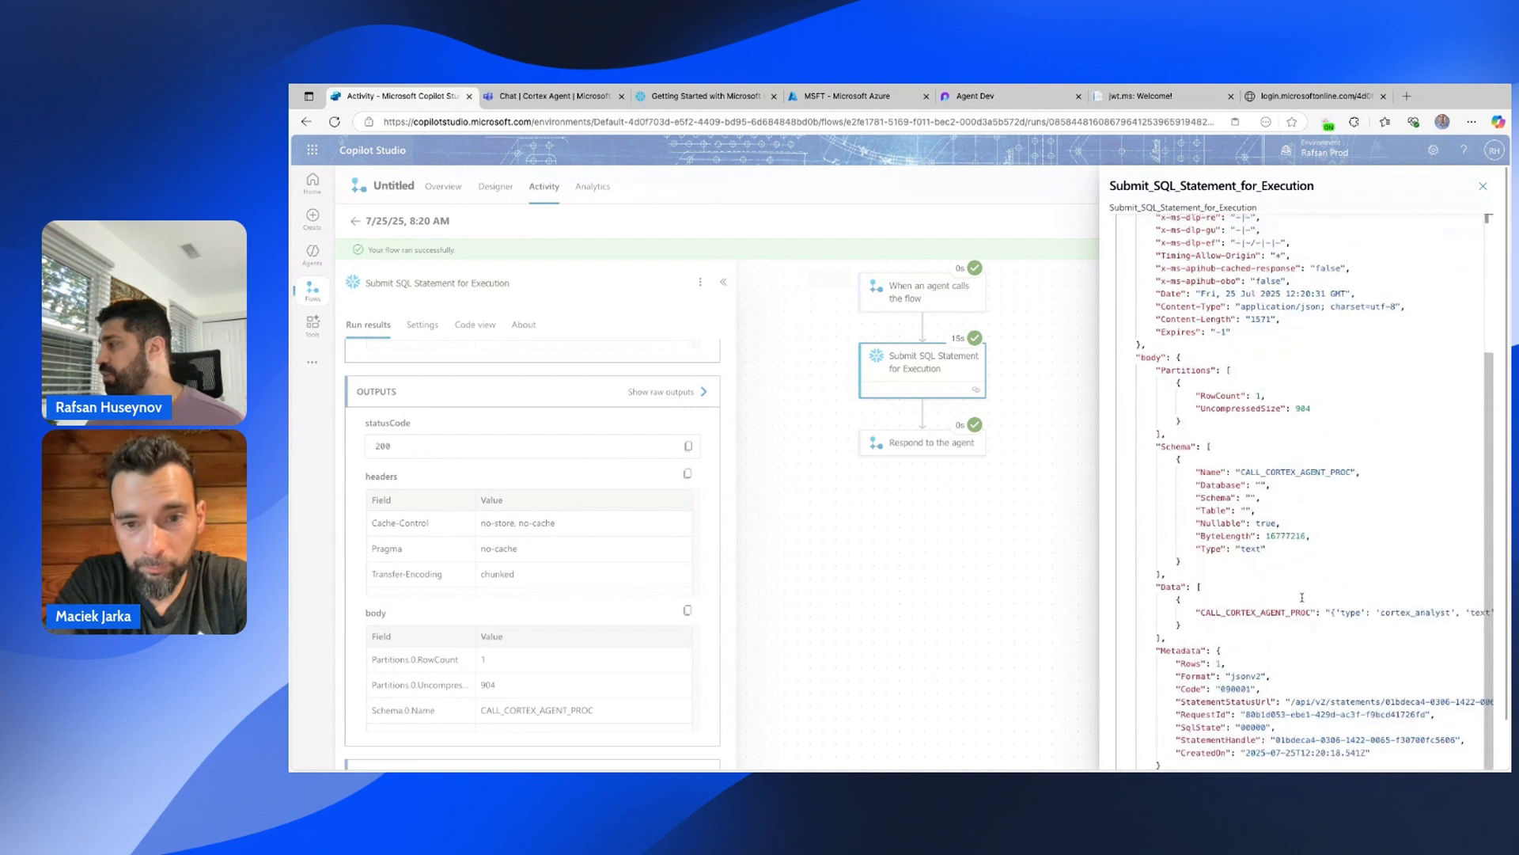
{"action": "left_click_drag", "start_coordinate": [1199, 612], "coordinate": [1405, 622]}
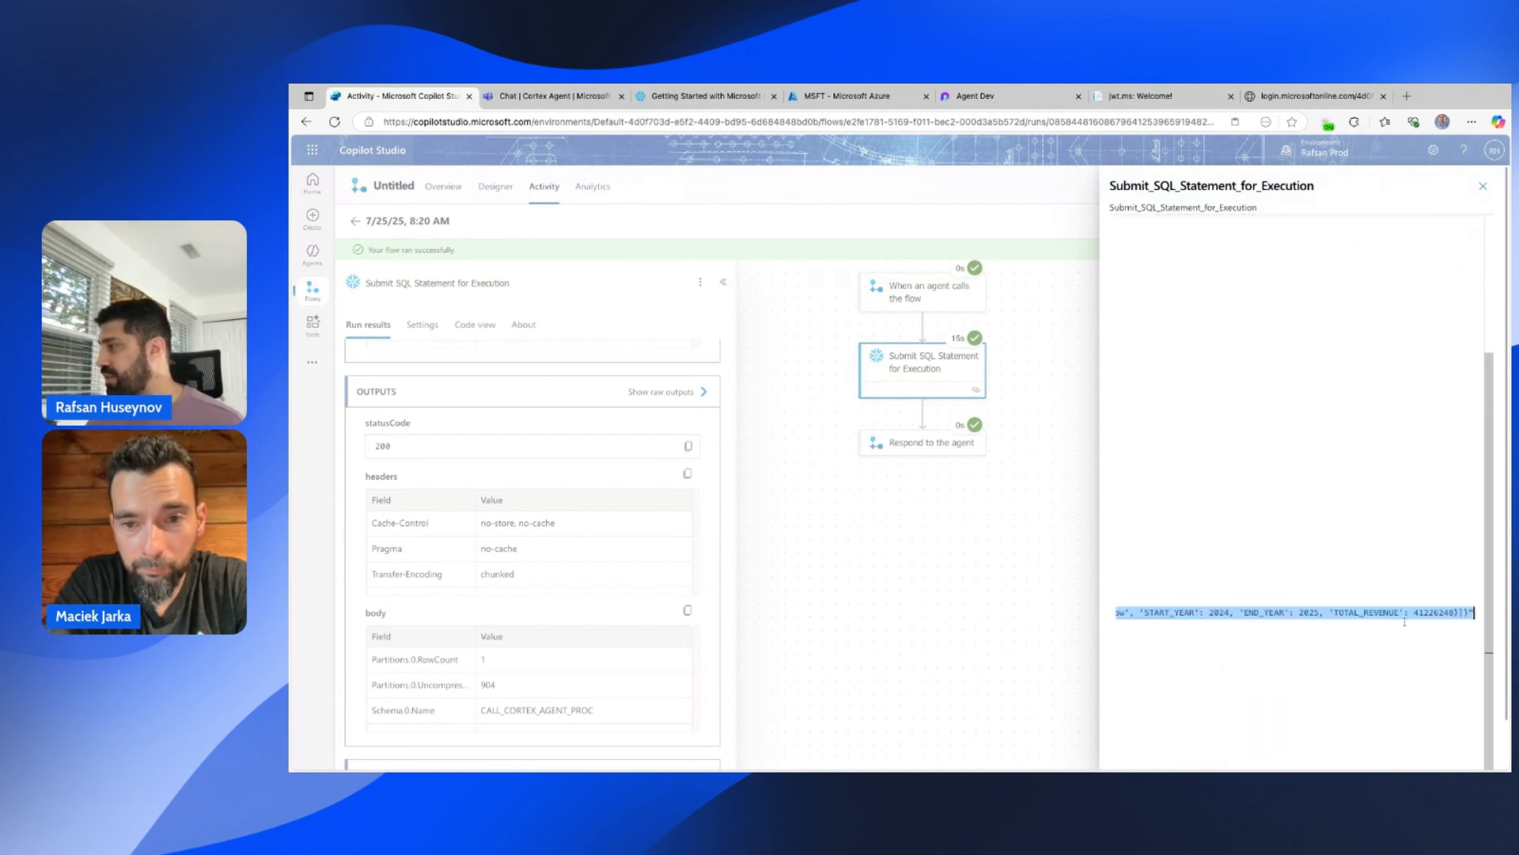
{"action": "left_click", "coordinate": [1098, 468]}
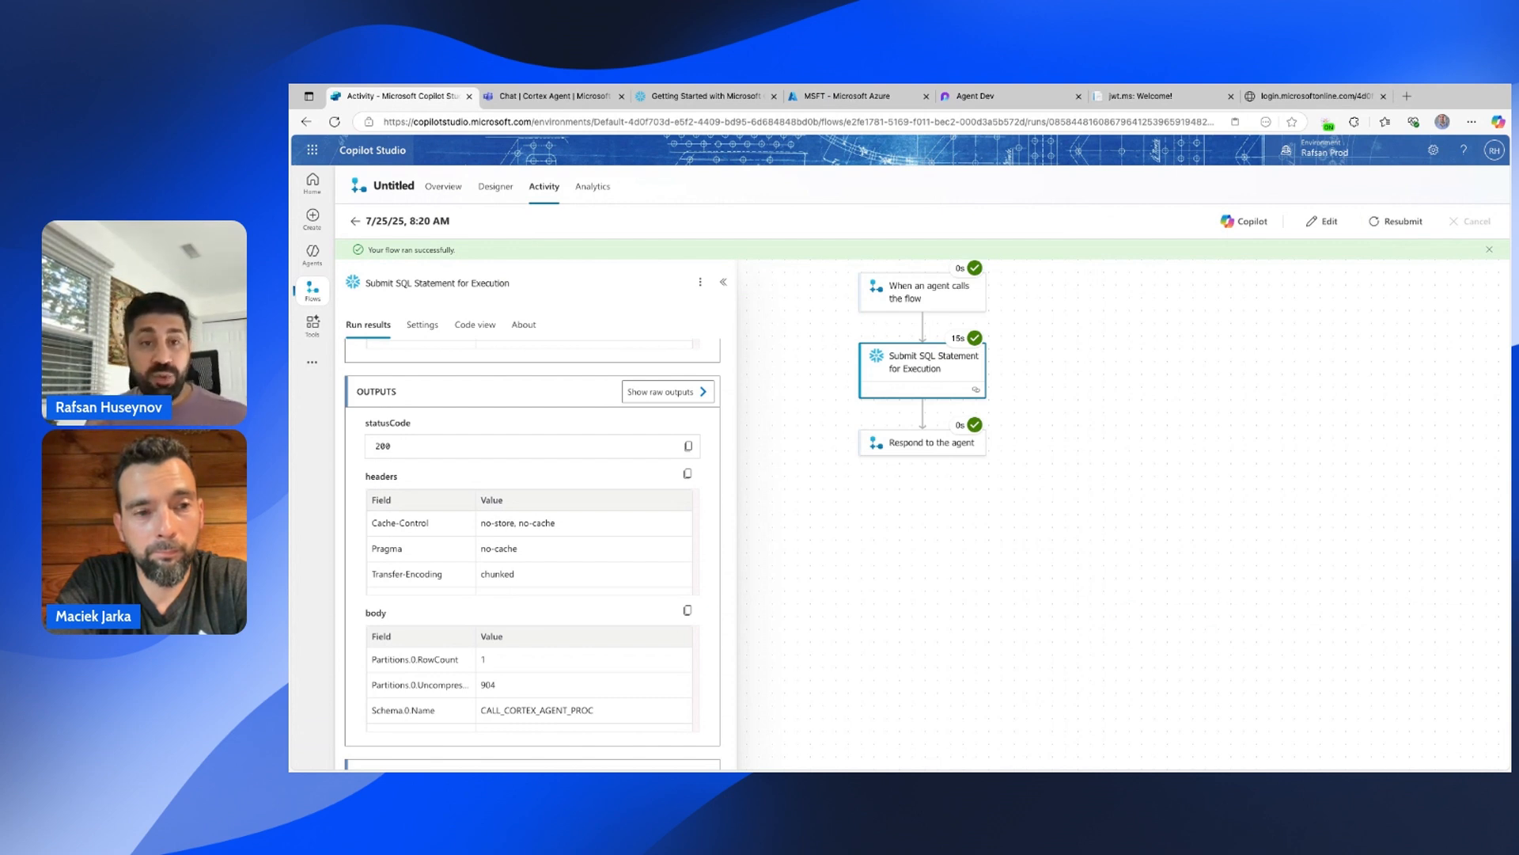
{"action": "left_click", "coordinate": [938, 443]}
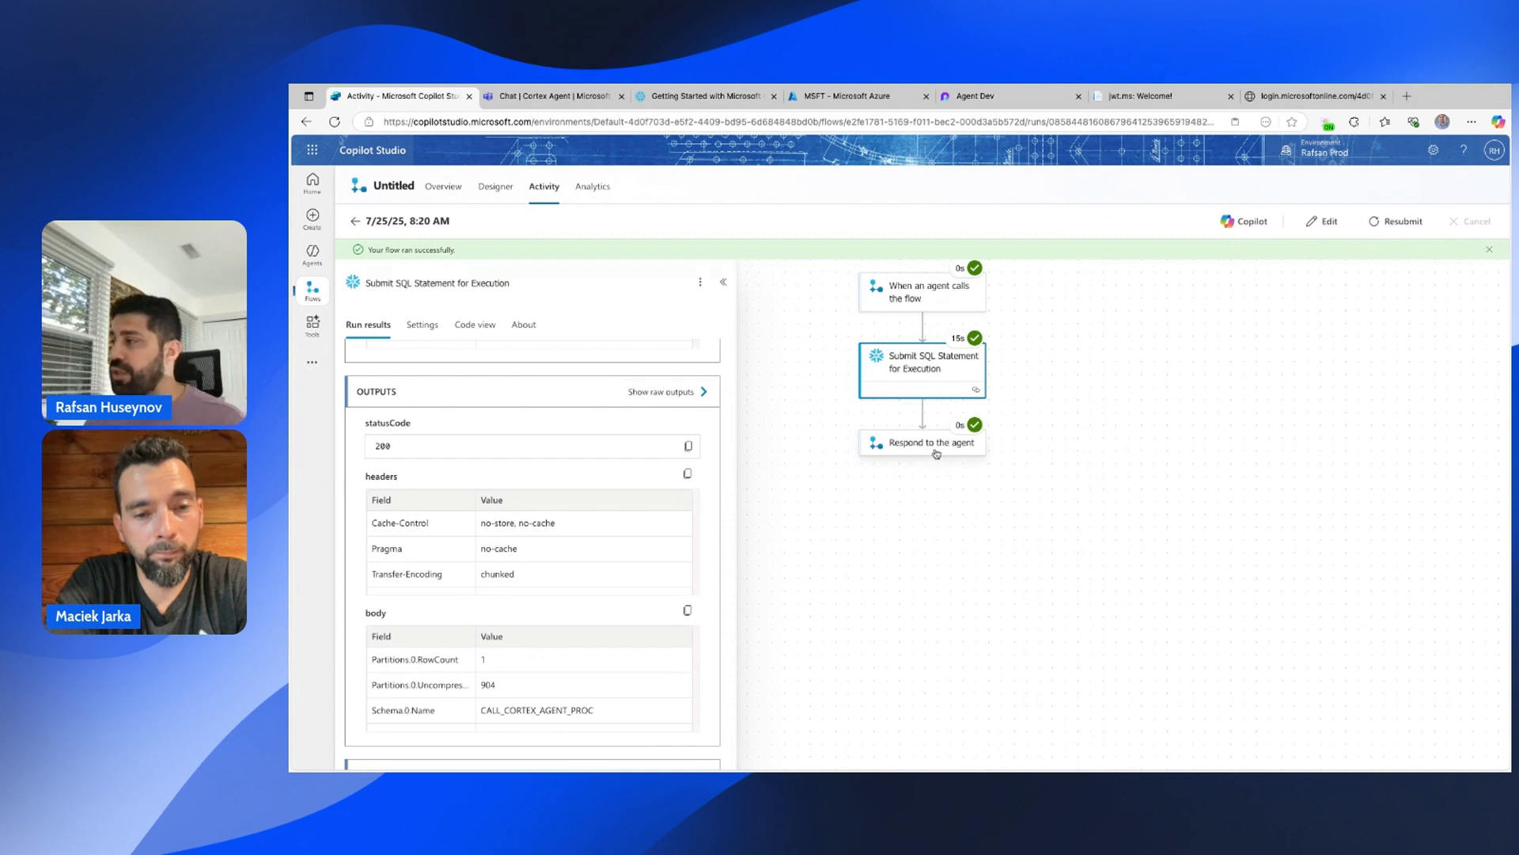
{"action": "left_click", "coordinate": [1331, 223]}
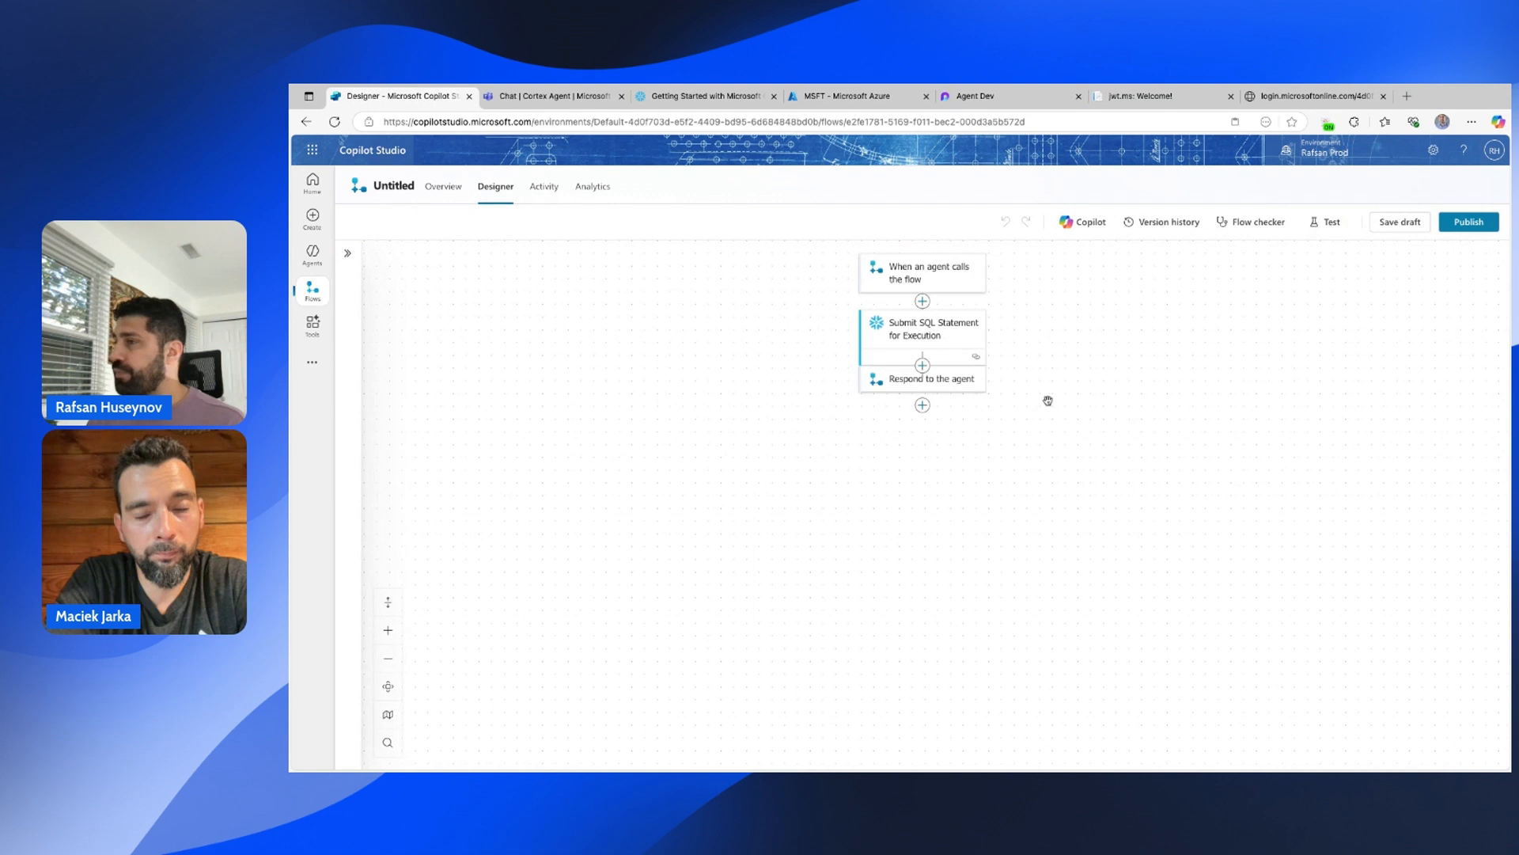
Add a Text output named varCortexOutputs to the Respond to the agent step.
{"action": "left_click", "coordinate": [902, 420]}
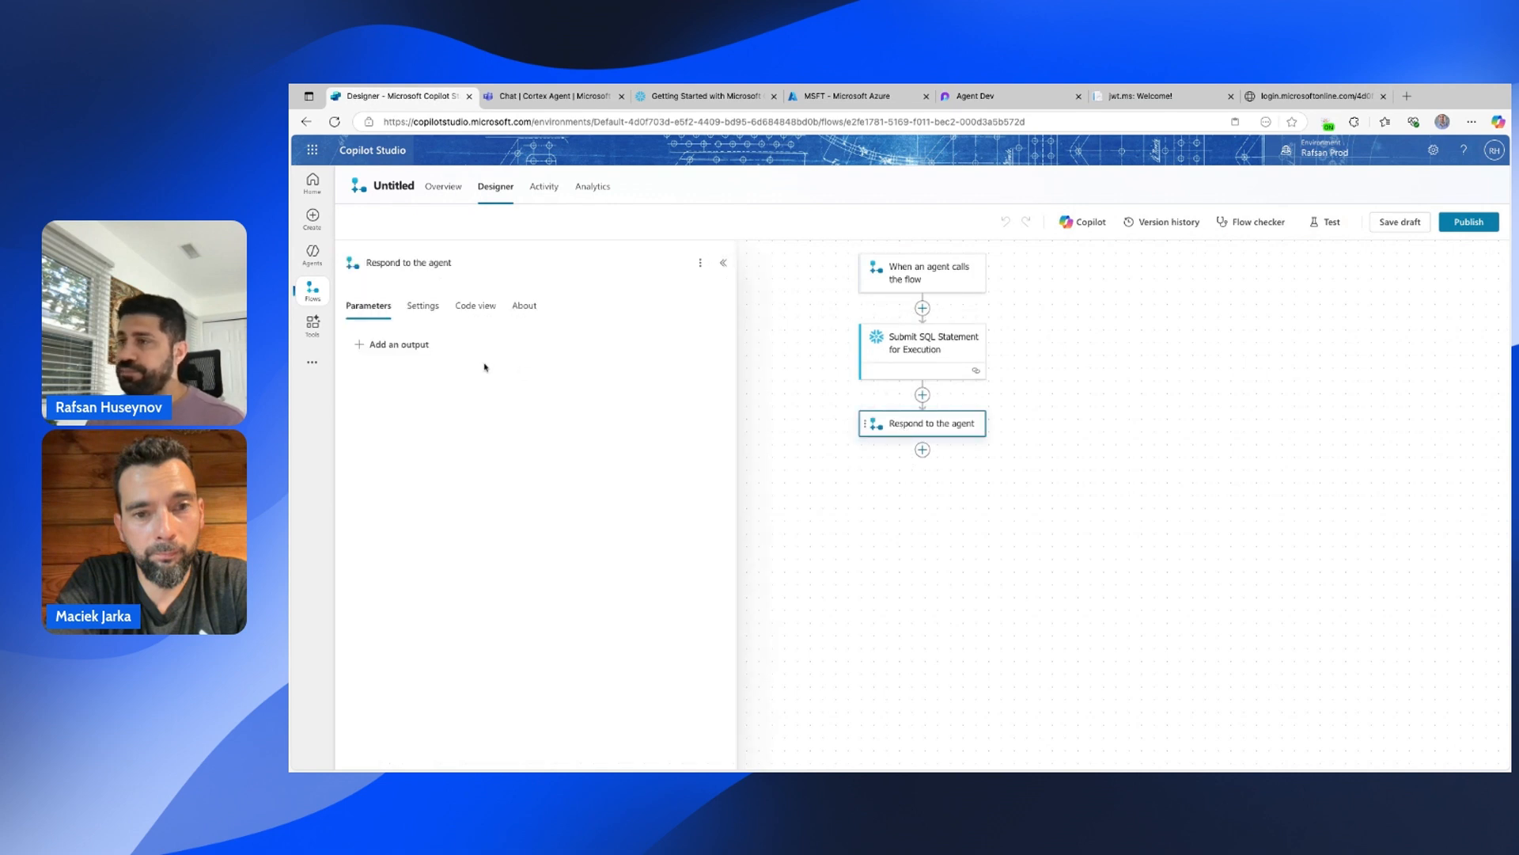
{"action": "left_click", "coordinate": [380, 346]}
{"action": "left_click", "coordinate": [375, 380]}
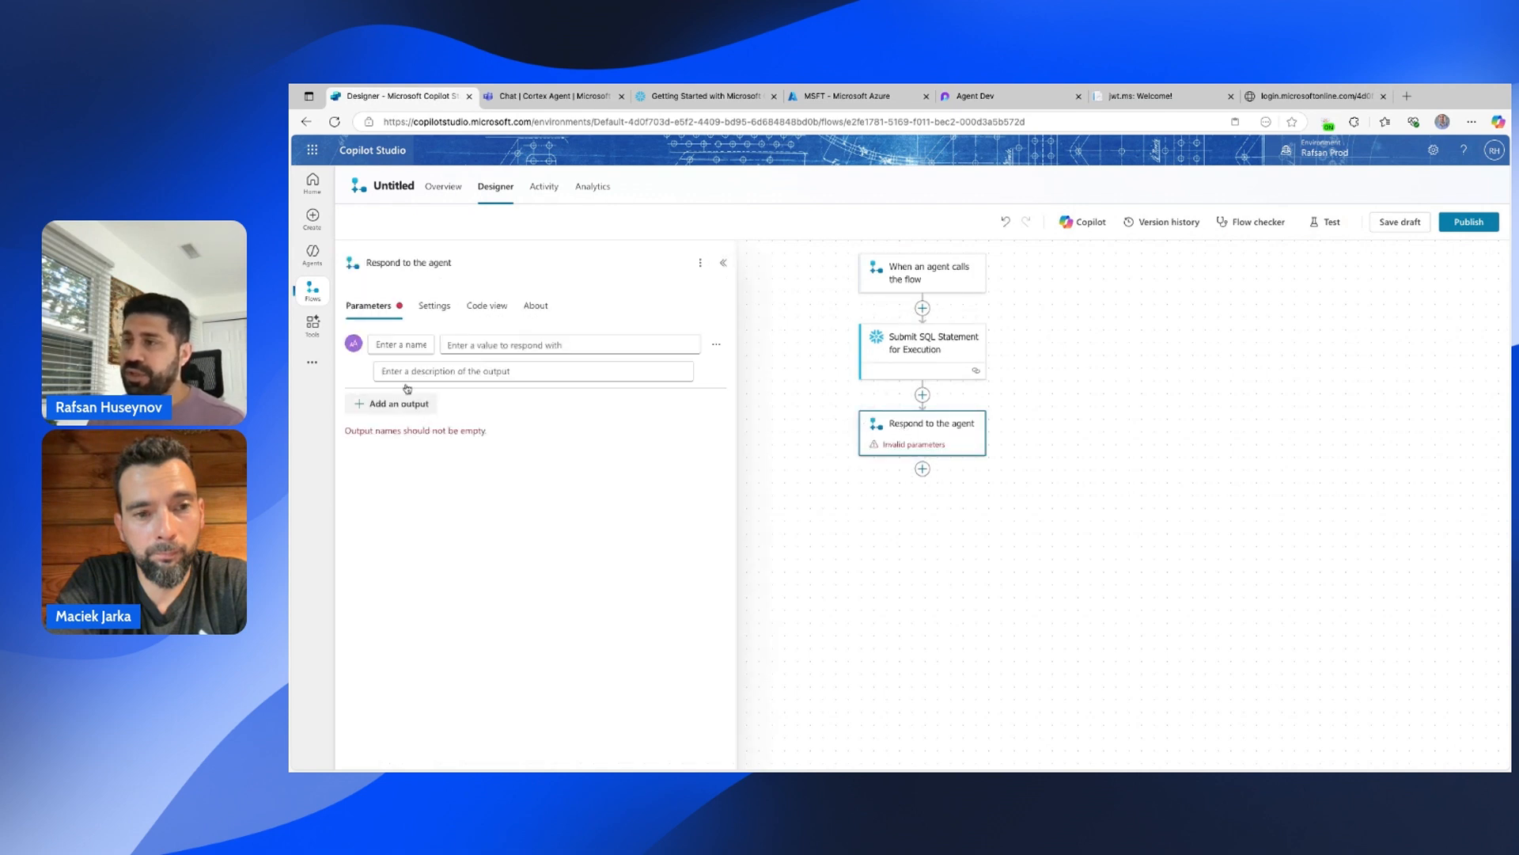
{"action": "type", "text": "varCo"}
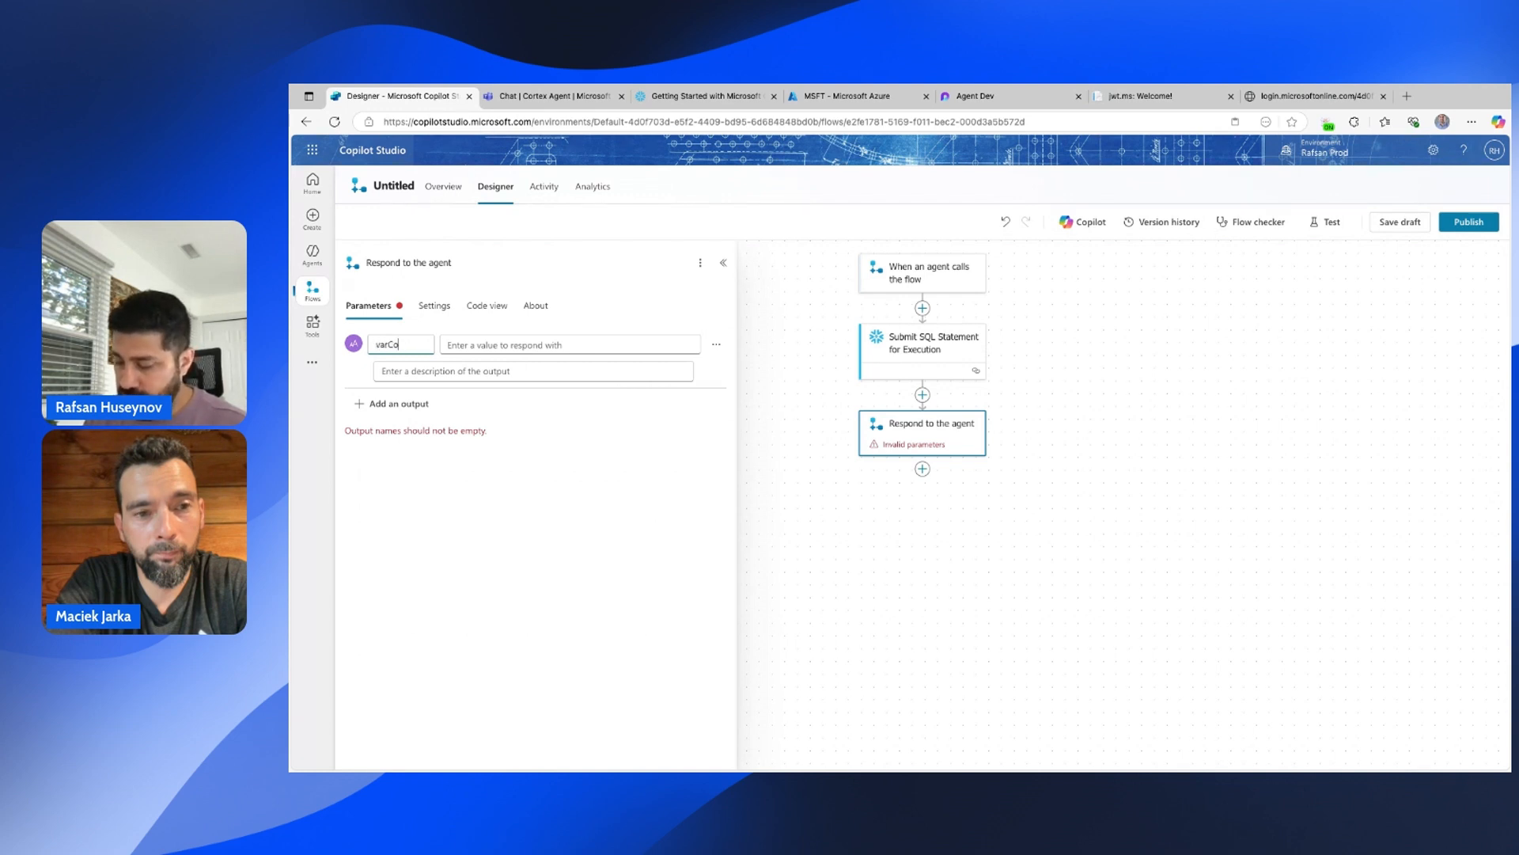
{"action": "type", "text": "rtexOutputs"}
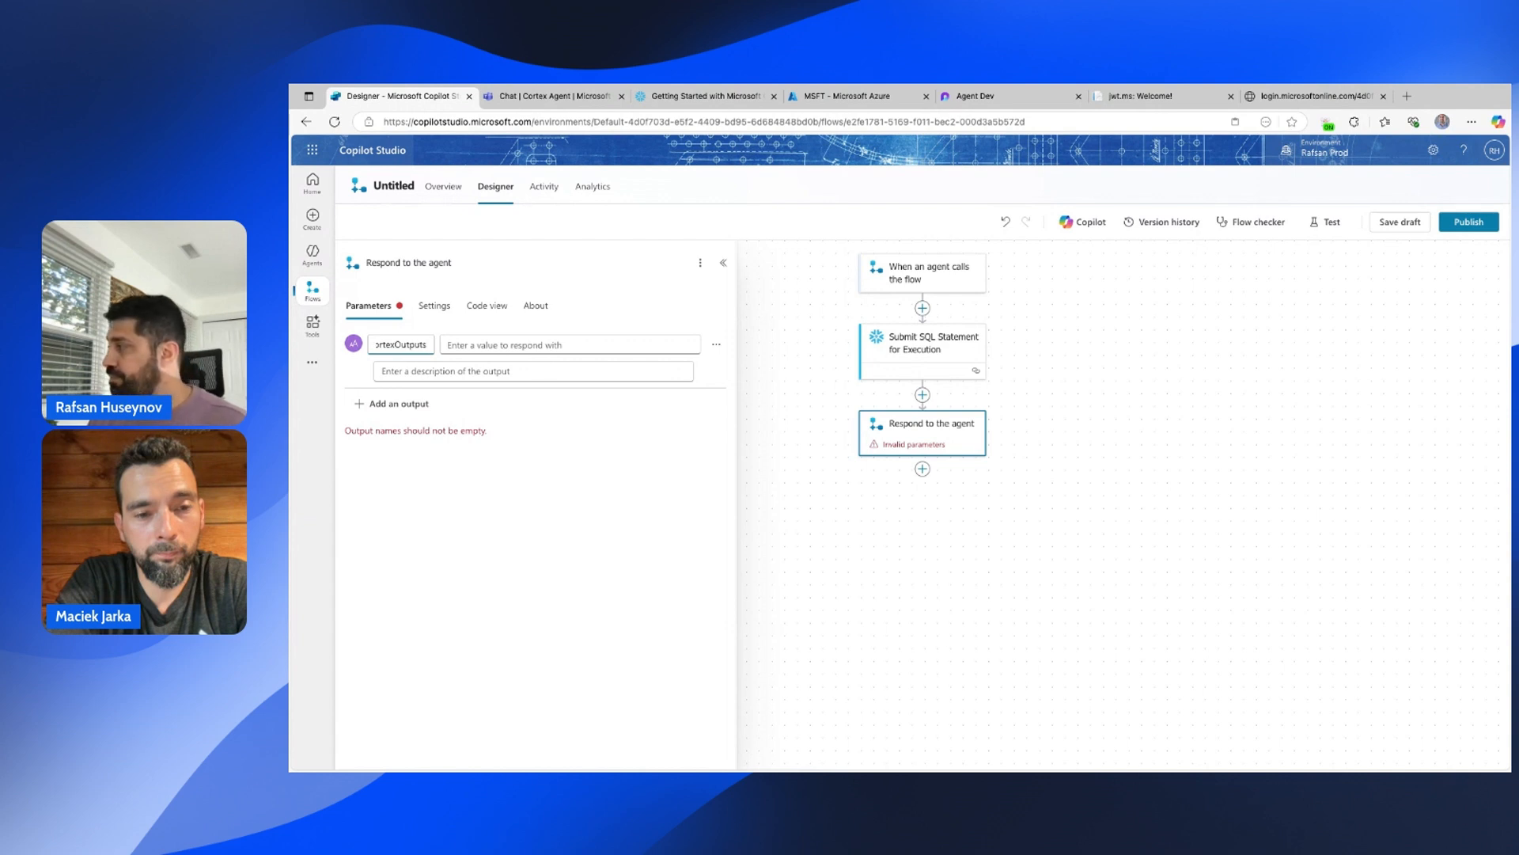
Set the output value to the SQL step's body/Data, then save and publish the flow.
{"action": "left_click", "coordinate": [500, 345]}
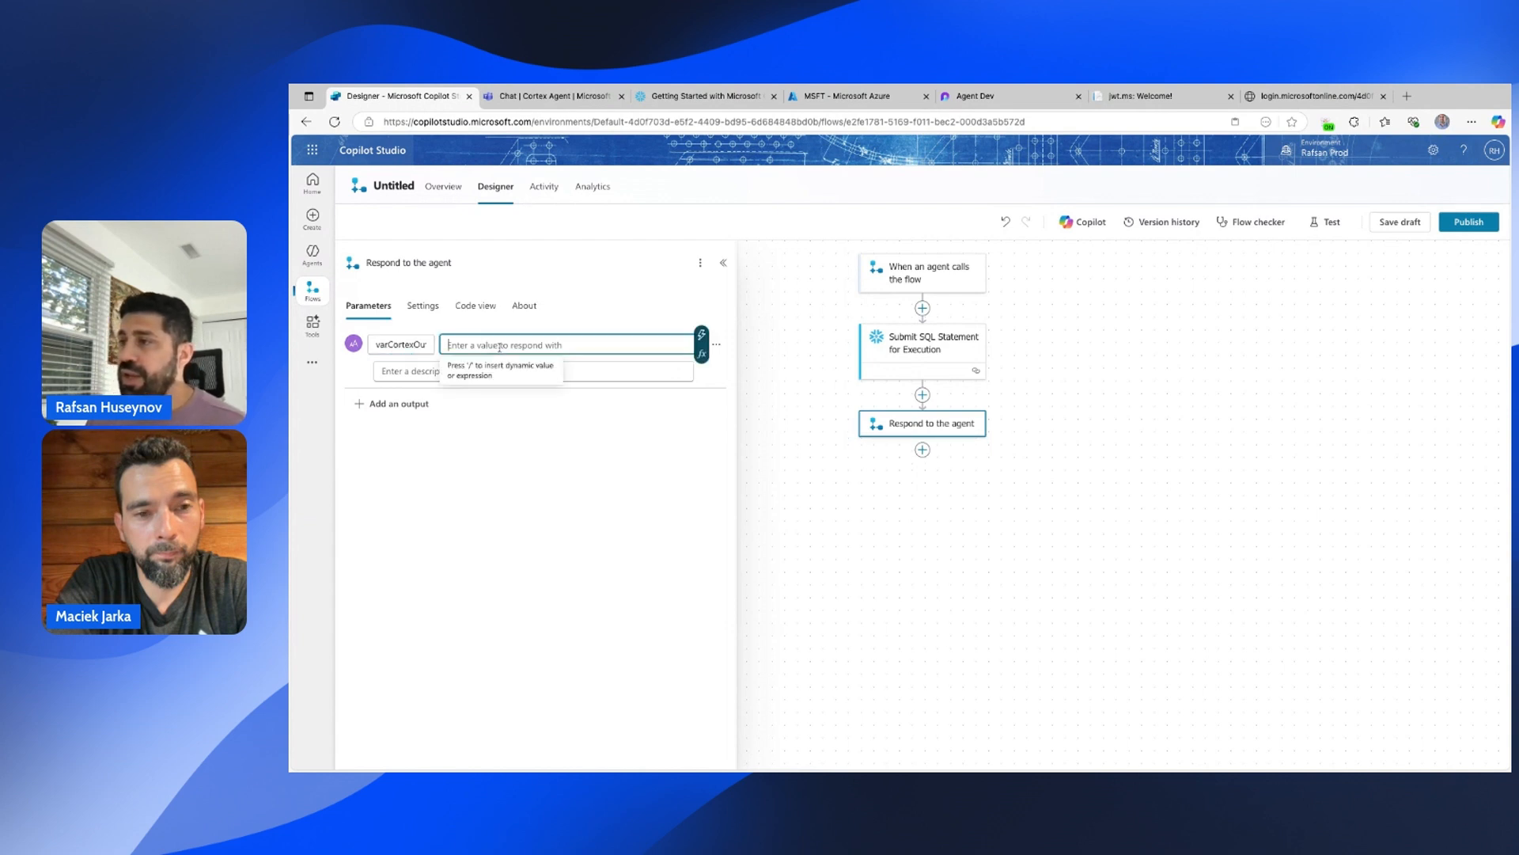
{"action": "left_click", "coordinate": [702, 336]}
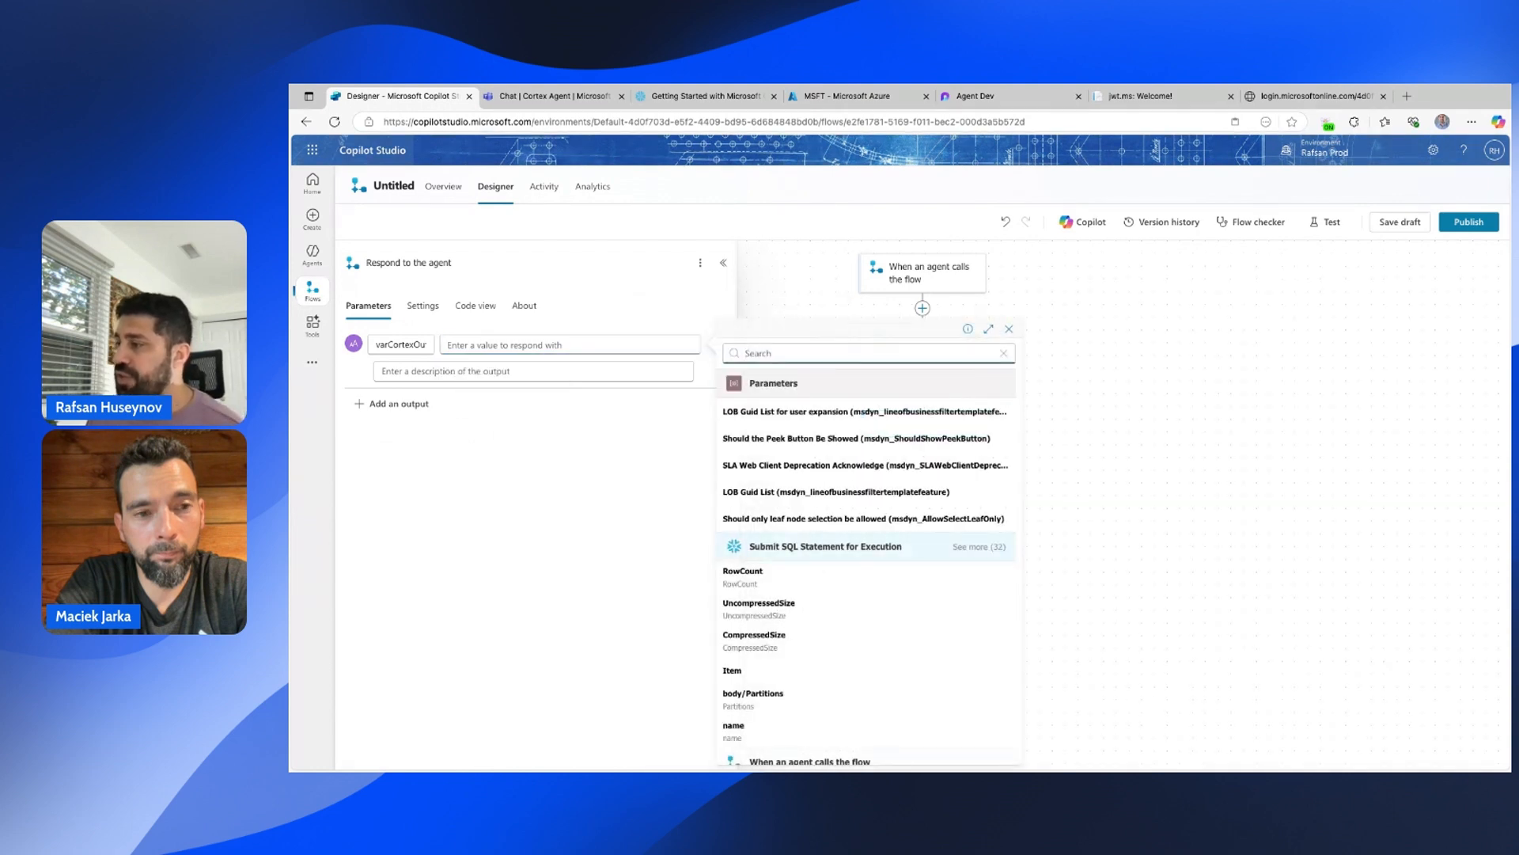
{"action": "scroll", "coordinate": [878, 543], "scroll_direction": "down", "scroll_amount": 1}
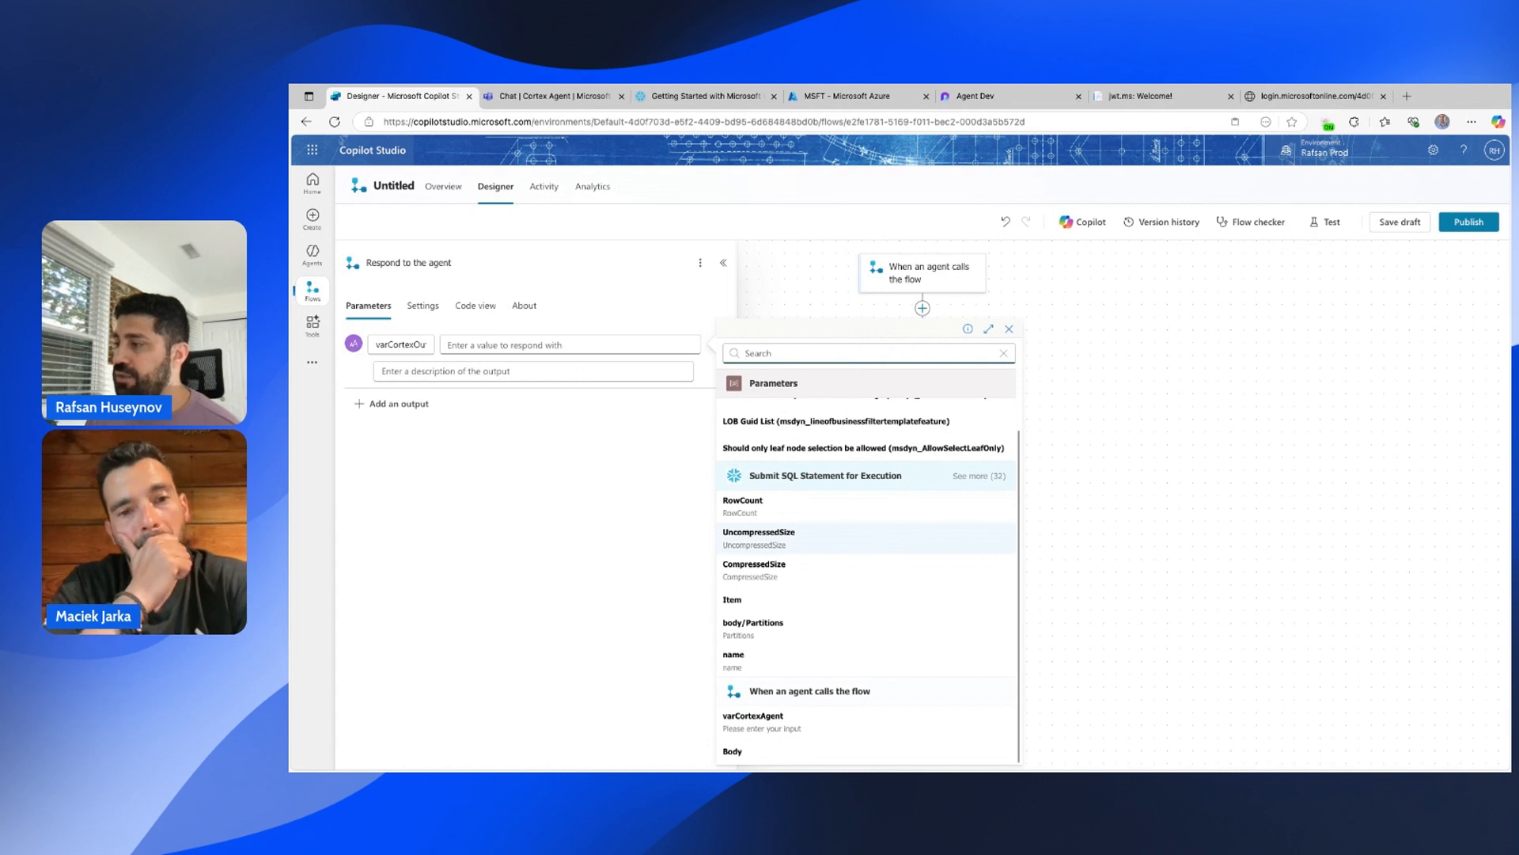
{"action": "left_click", "coordinate": [980, 478]}
{"action": "scroll", "coordinate": [940, 580], "scroll_direction": "down", "scroll_amount": 3}
{"action": "scroll", "coordinate": [944, 596], "scroll_direction": "down", "scroll_amount": 2}
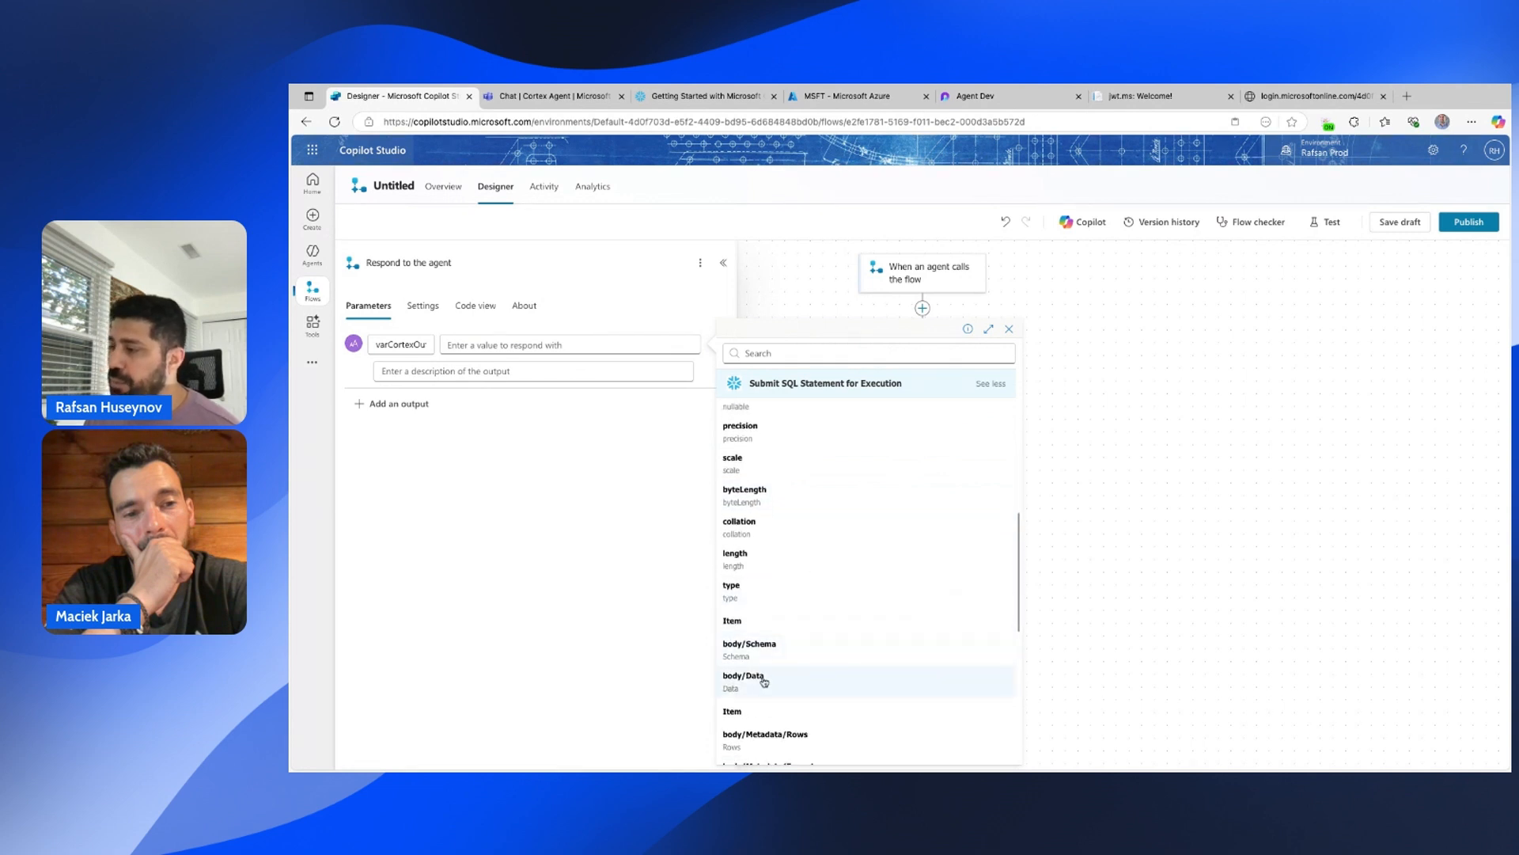
{"action": "left_click", "coordinate": [764, 679]}
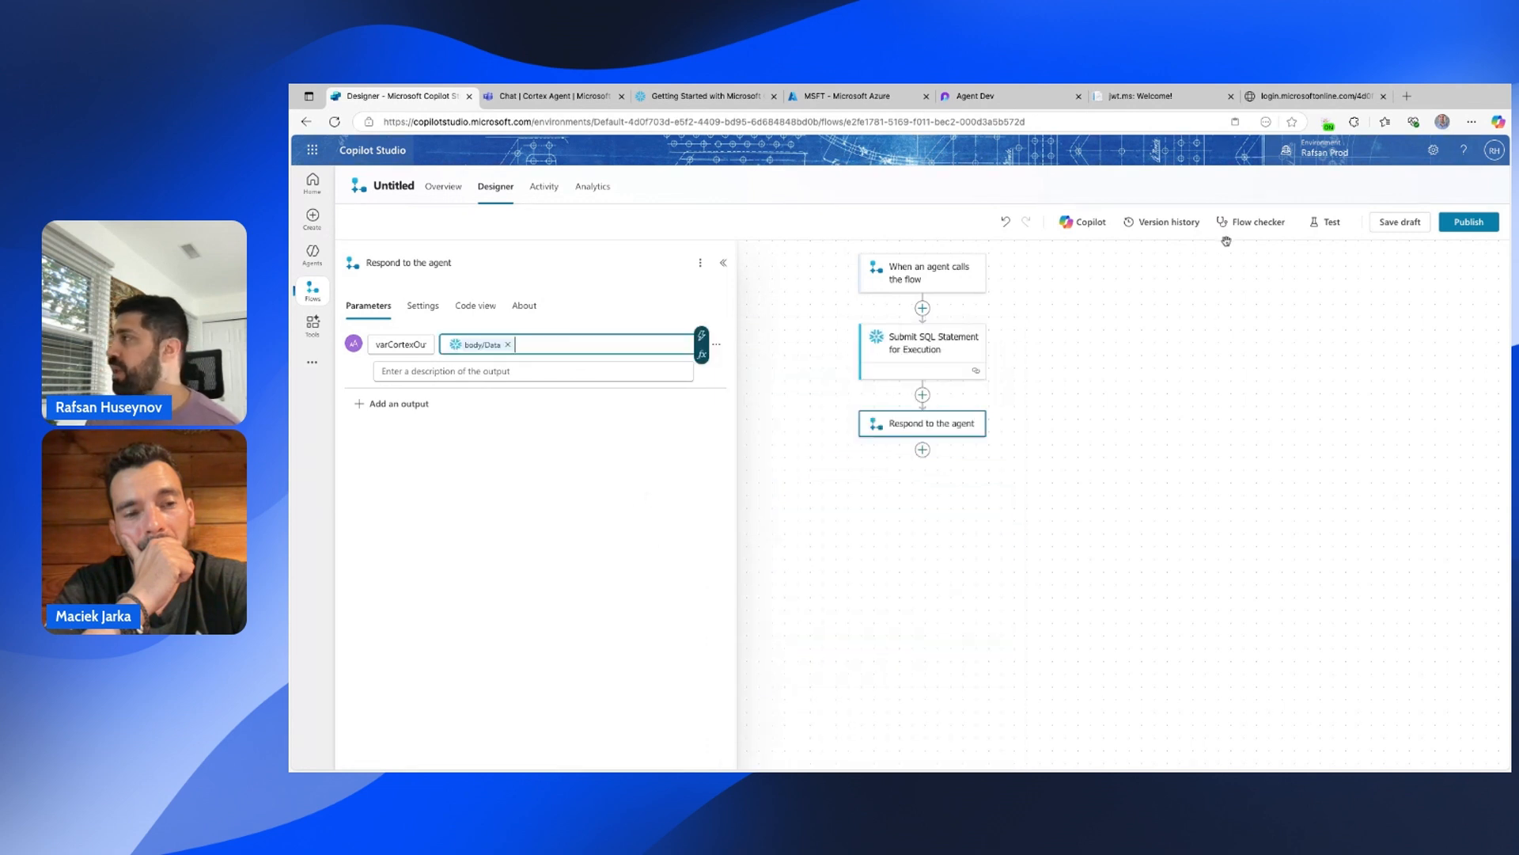
{"action": "left_click", "coordinate": [1396, 224]}
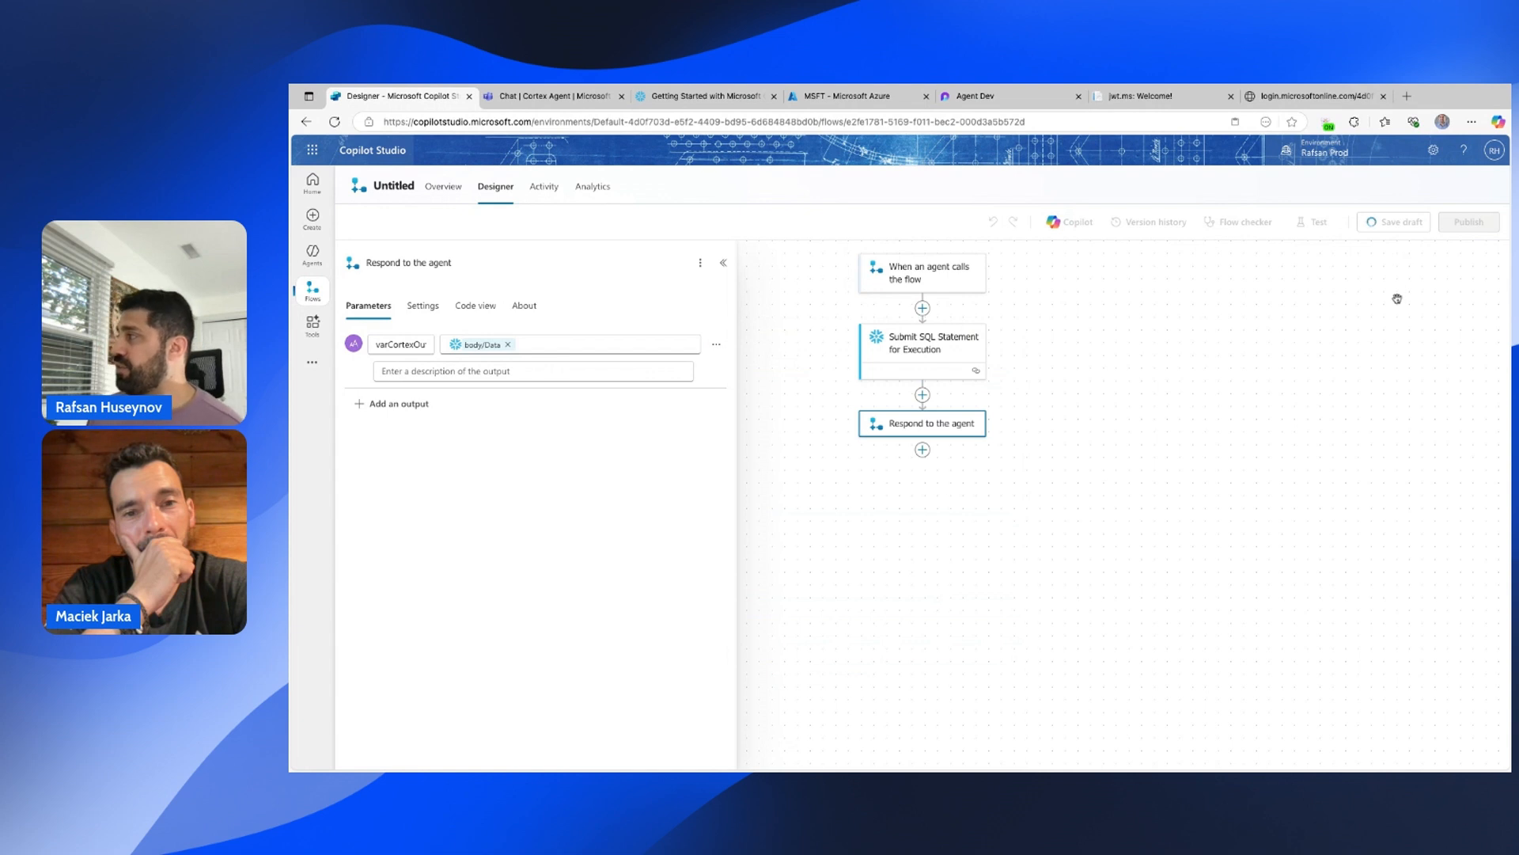
{"action": "left_click", "coordinate": [1467, 223]}
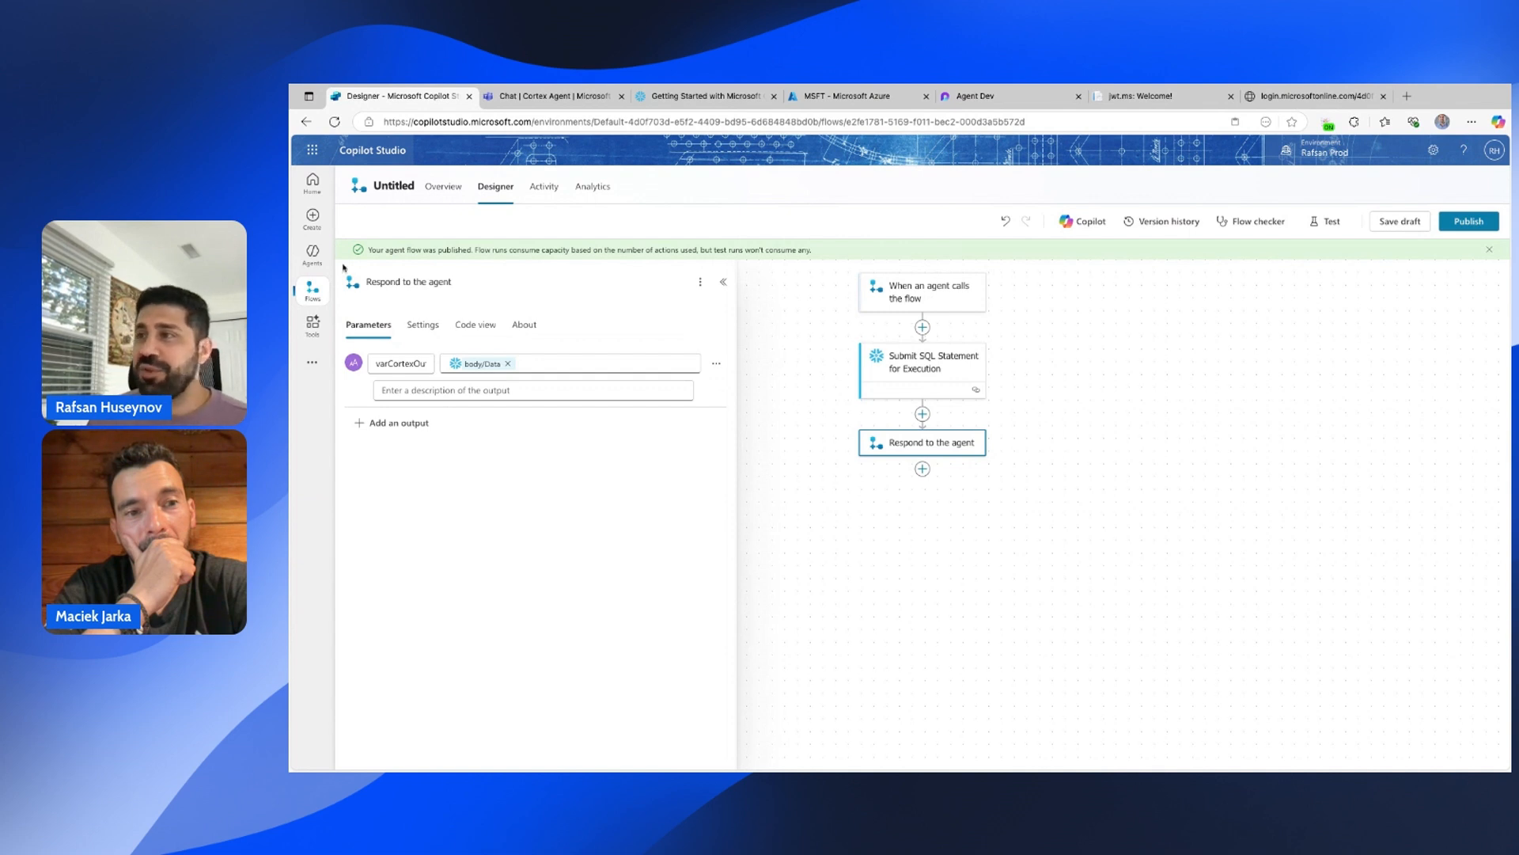
Open the Product Info Agent's Cortex Agent topic and add a tool after the Question node.
{"action": "left_click", "coordinate": [313, 253]}
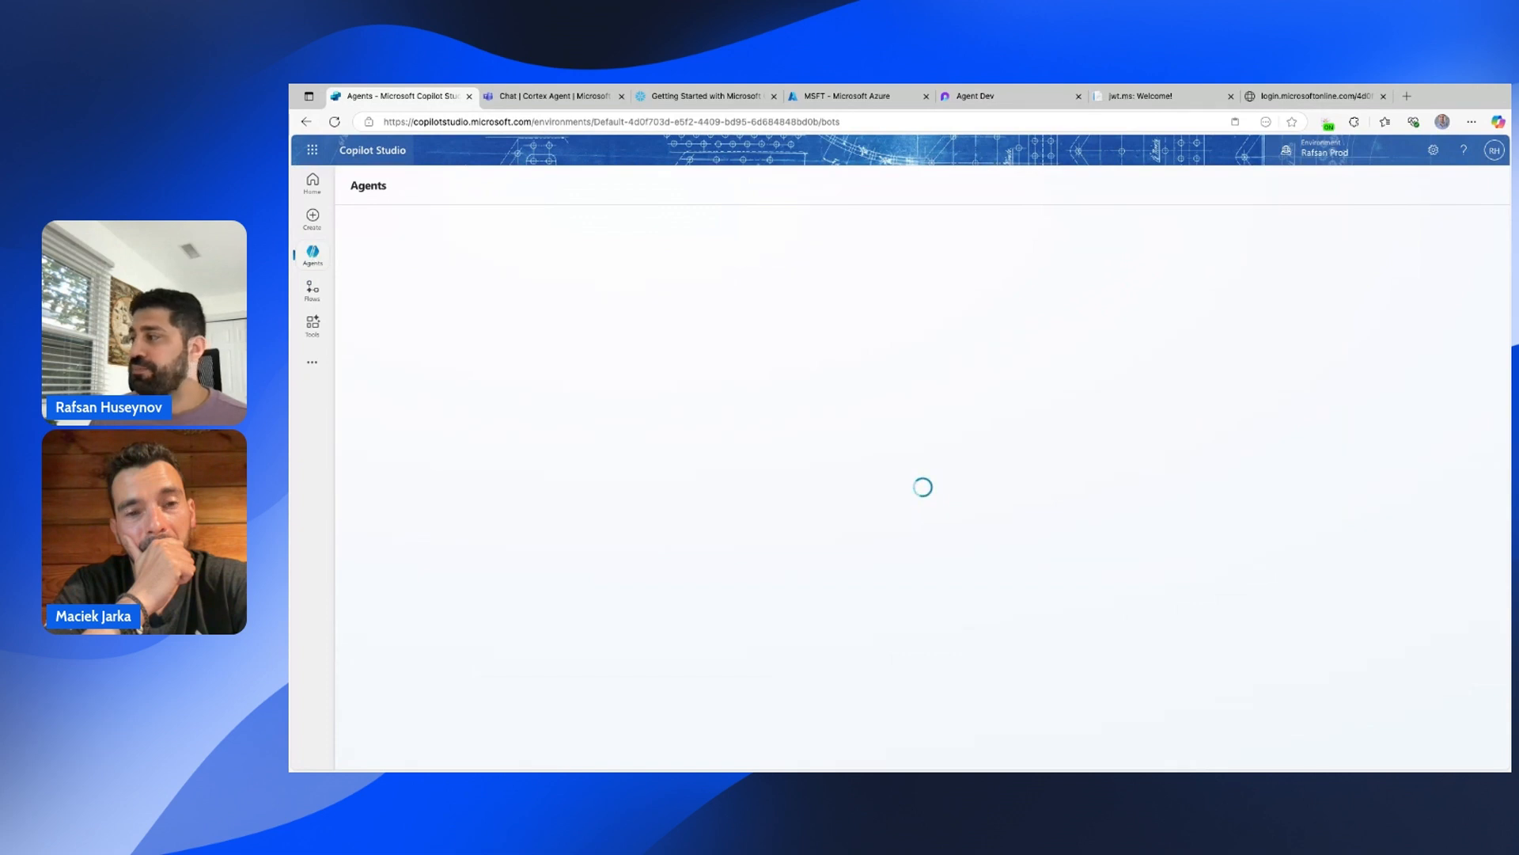
{"action": "left_click", "coordinate": [554, 316]}
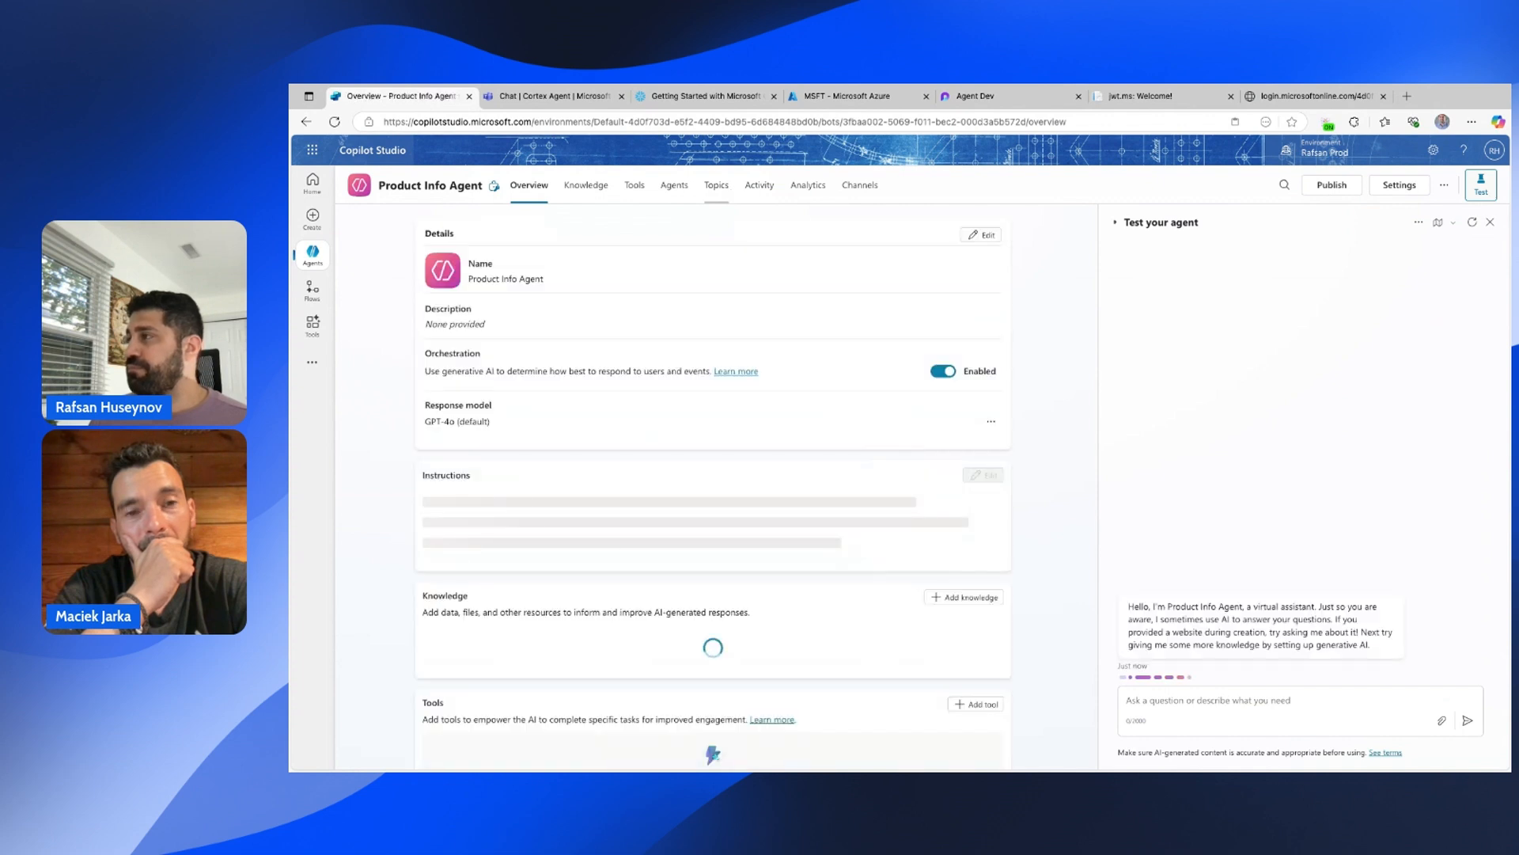
{"action": "left_click", "coordinate": [718, 187]}
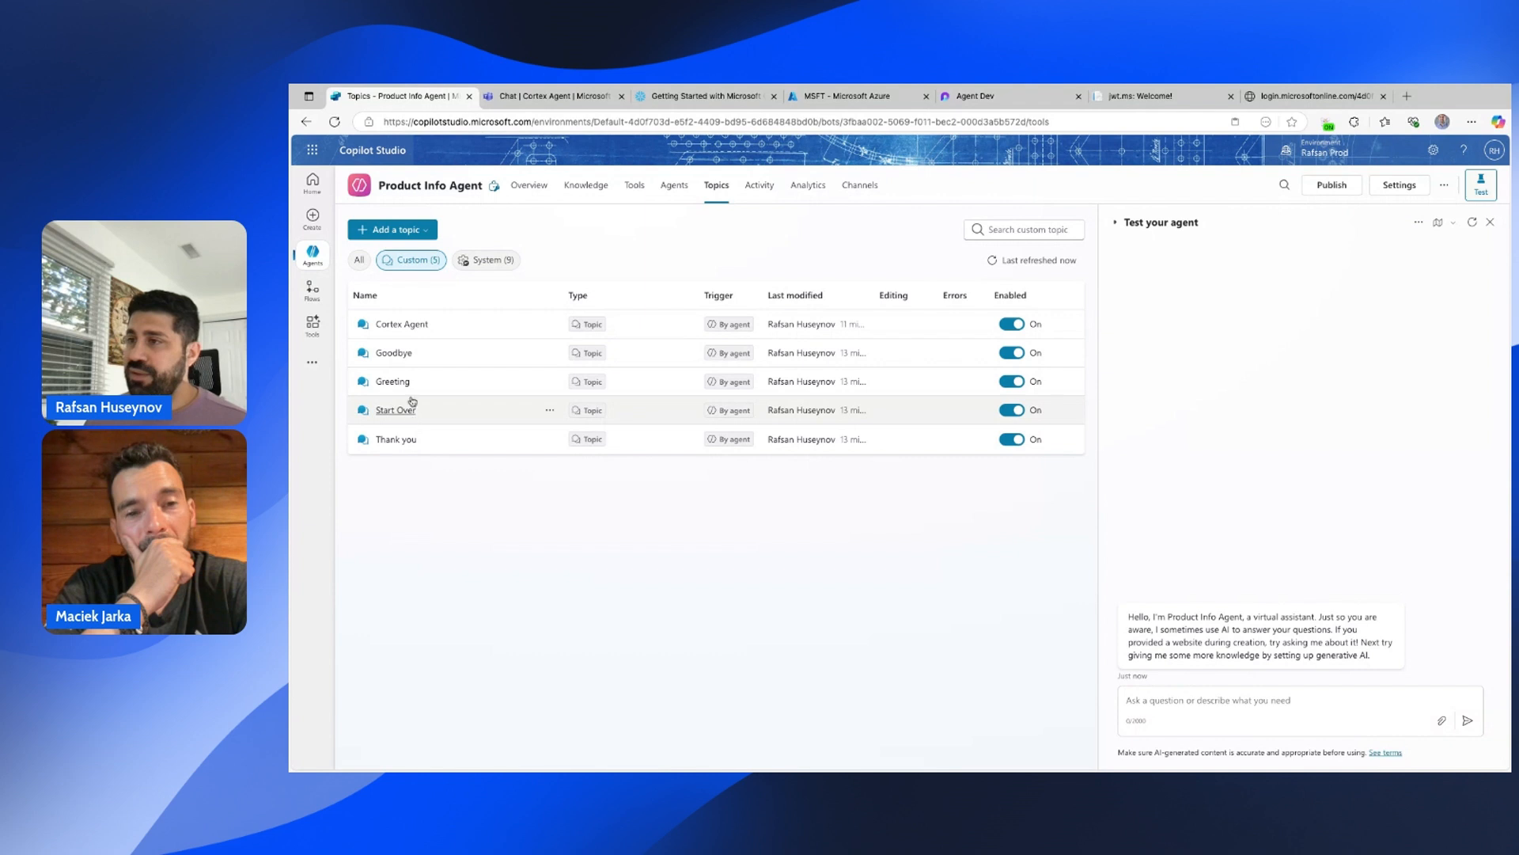
{"action": "left_click", "coordinate": [412, 325]}
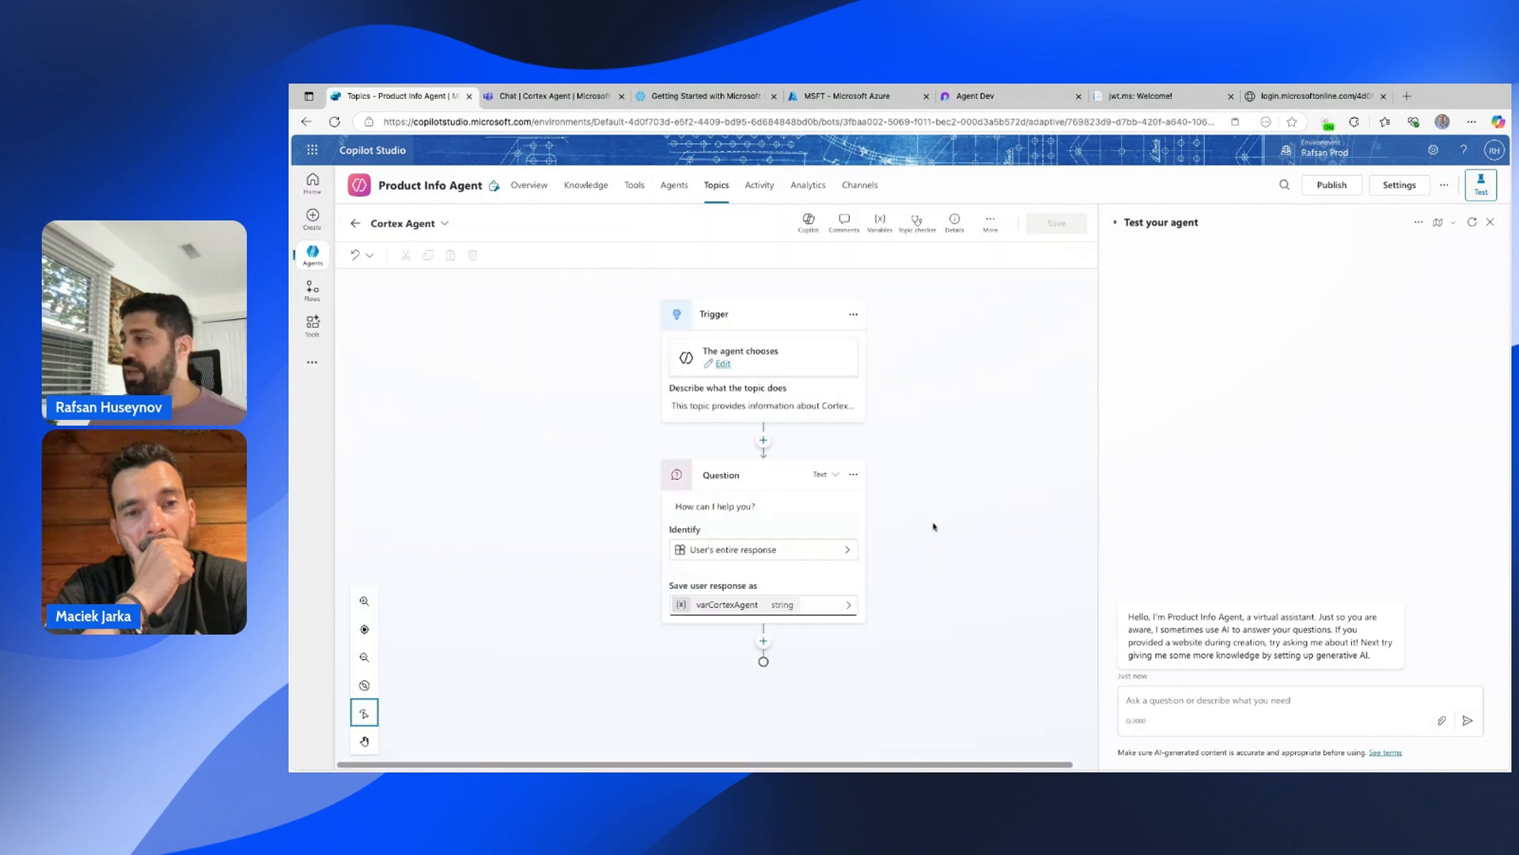
{"action": "left_click", "coordinate": [763, 641]}
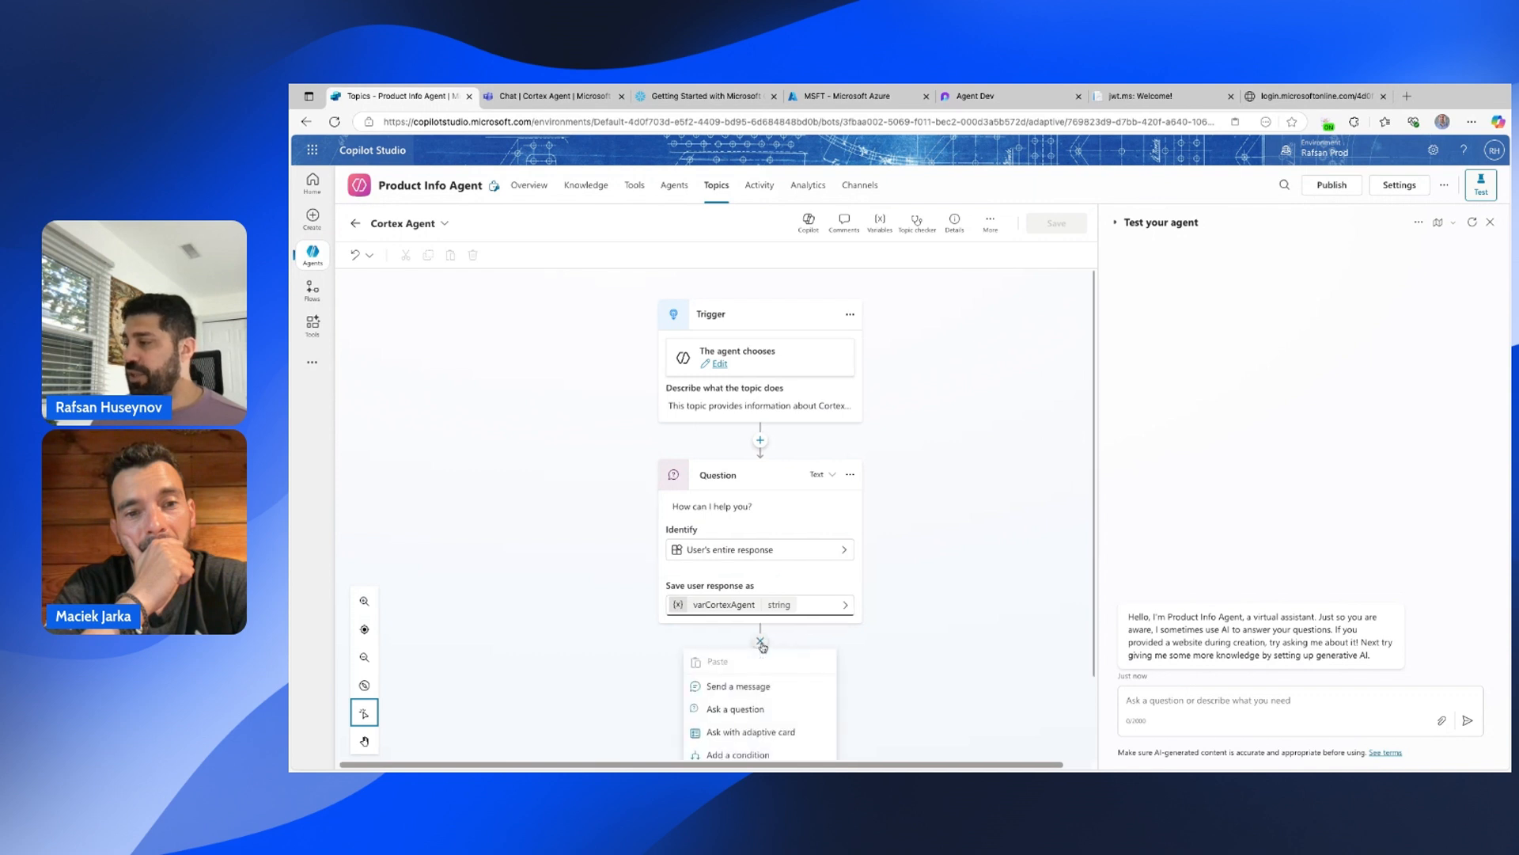
{"action": "mouse_move", "coordinate": [809, 728]}
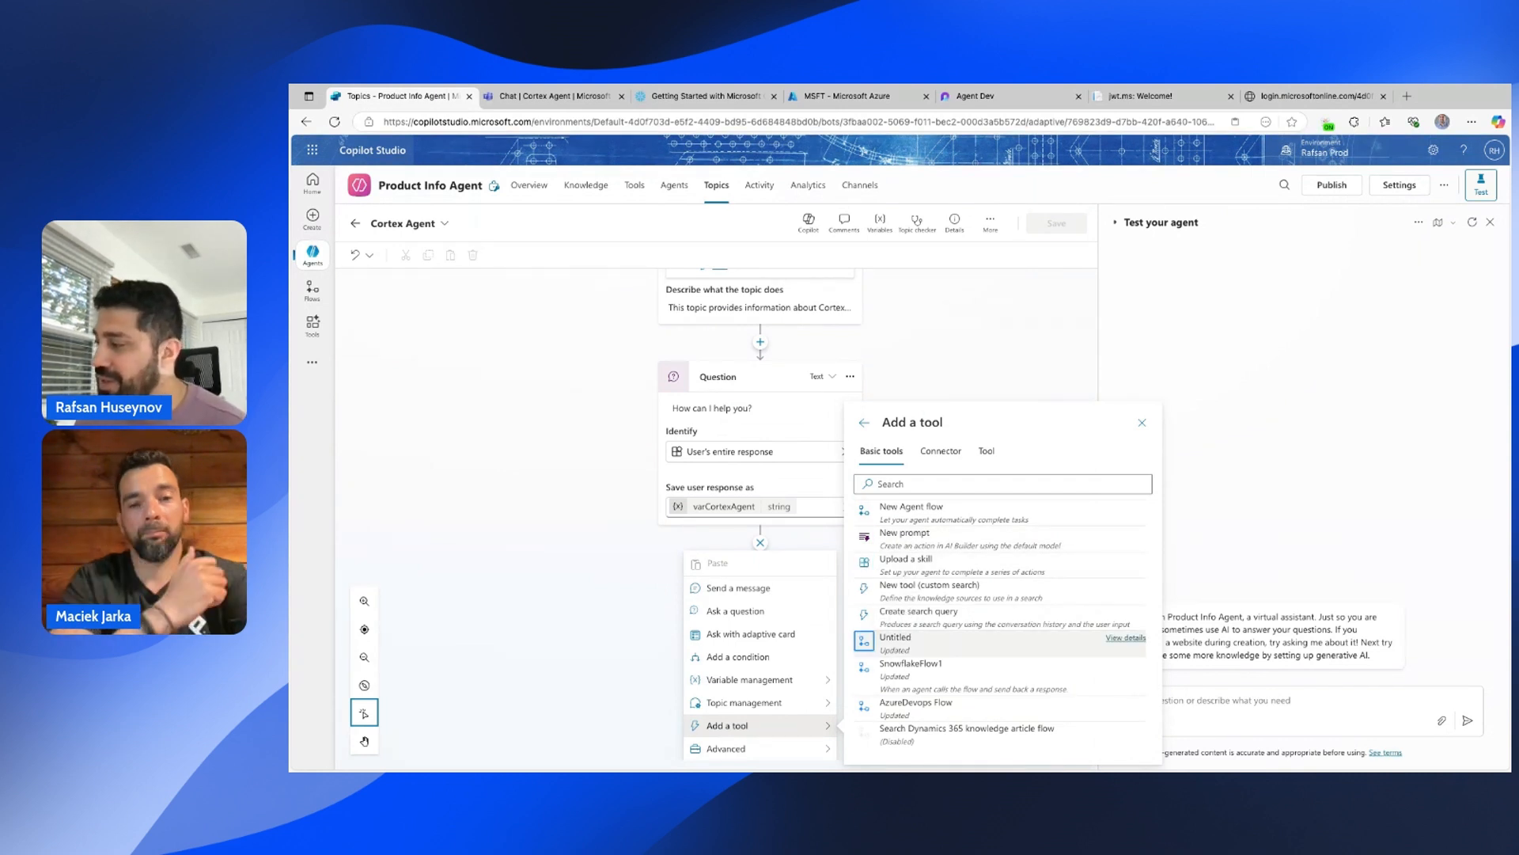
Add the Untitled flow as an action with varCortexAgent as its input.
{"action": "left_click", "coordinate": [934, 644]}
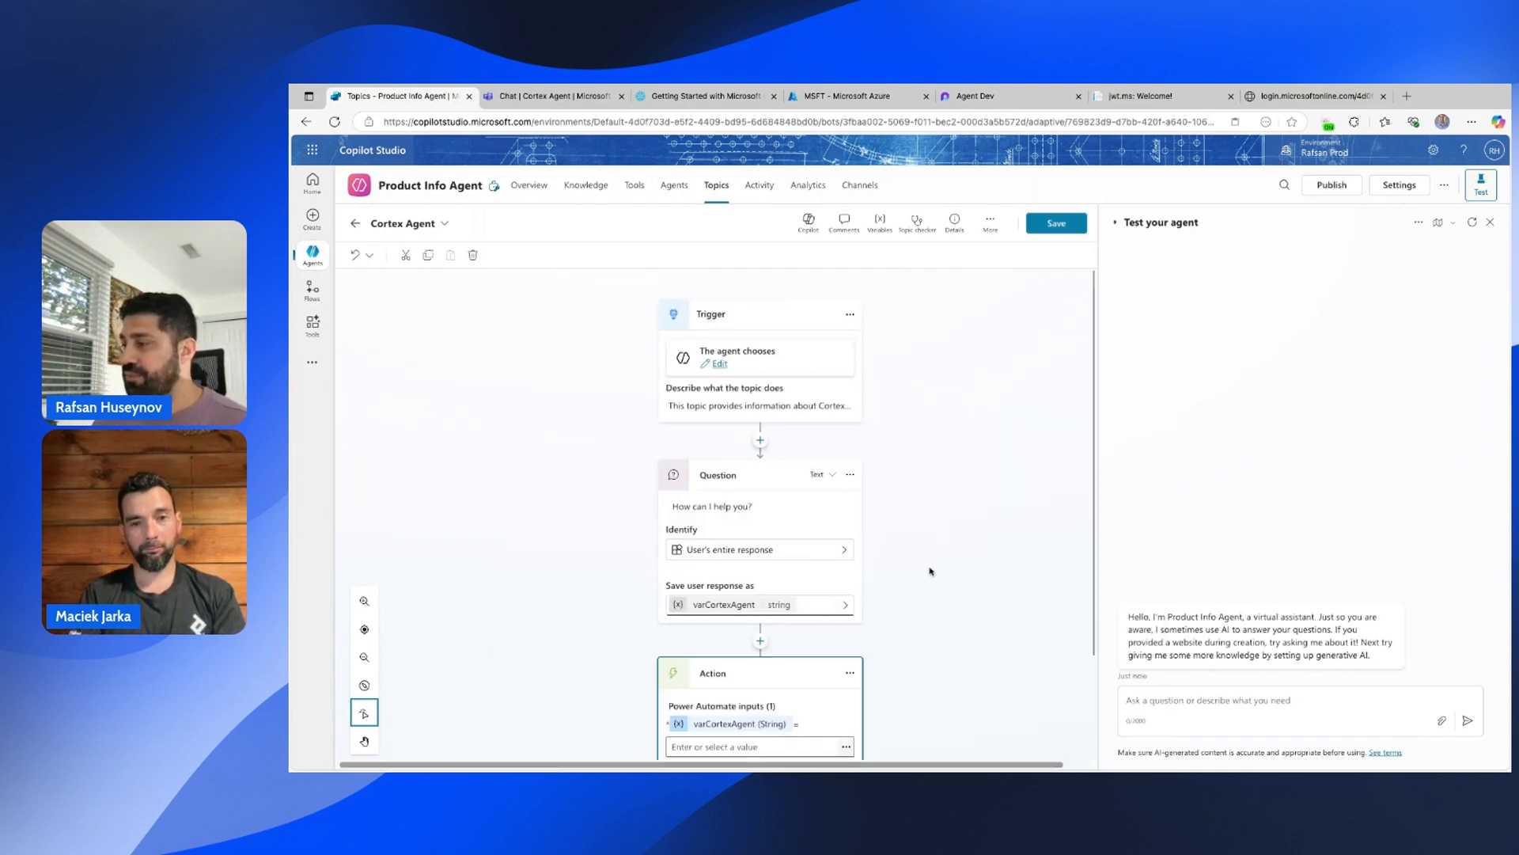
{"action": "scroll", "coordinate": [892, 529], "scroll_direction": "down", "scroll_amount": 2}
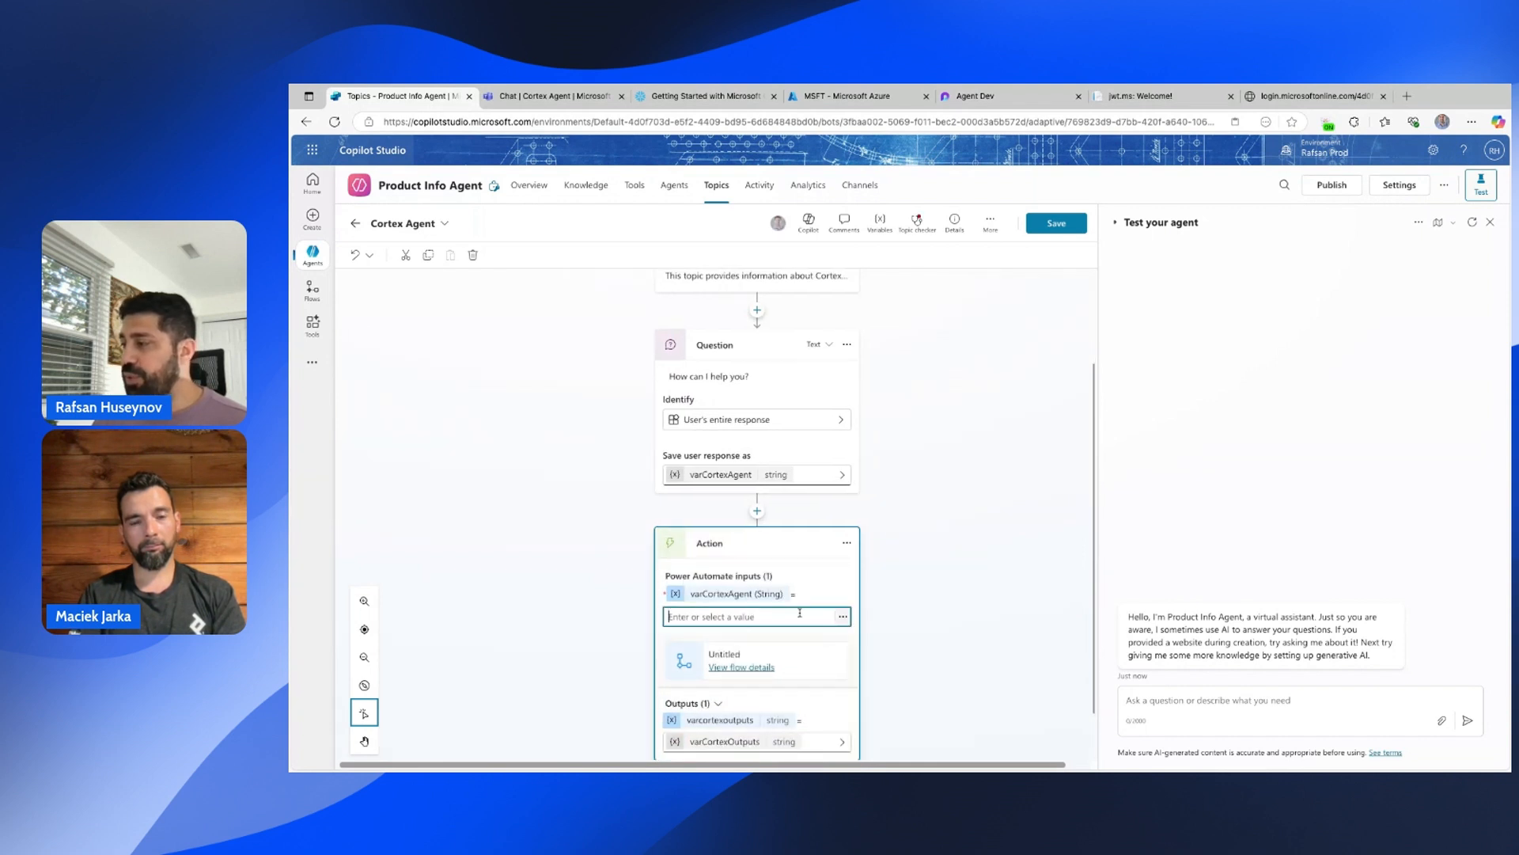
{"action": "left_click", "coordinate": [845, 618]}
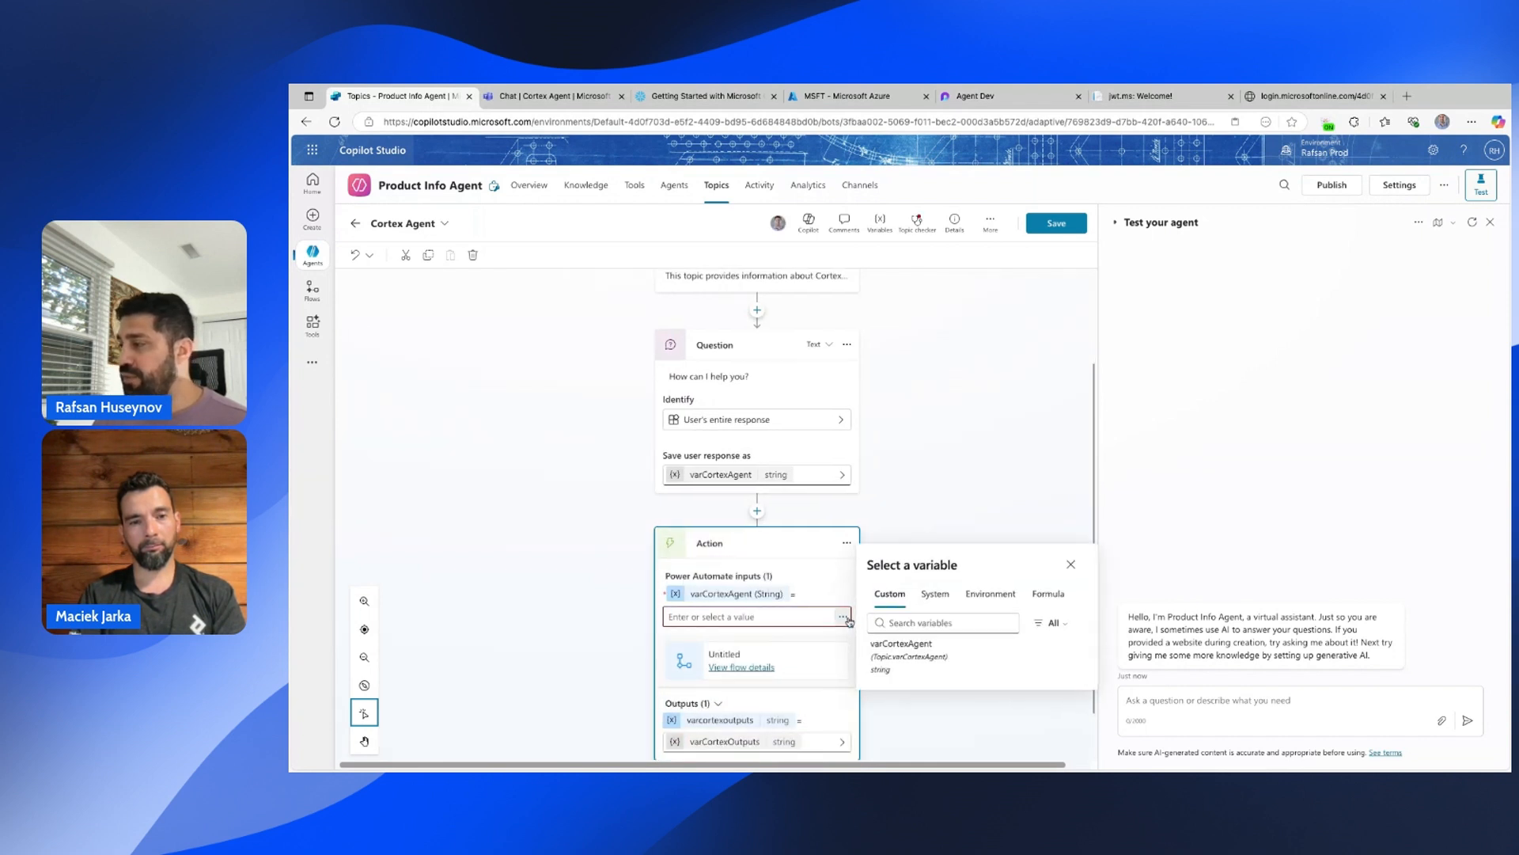
{"action": "left_click", "coordinate": [907, 657]}
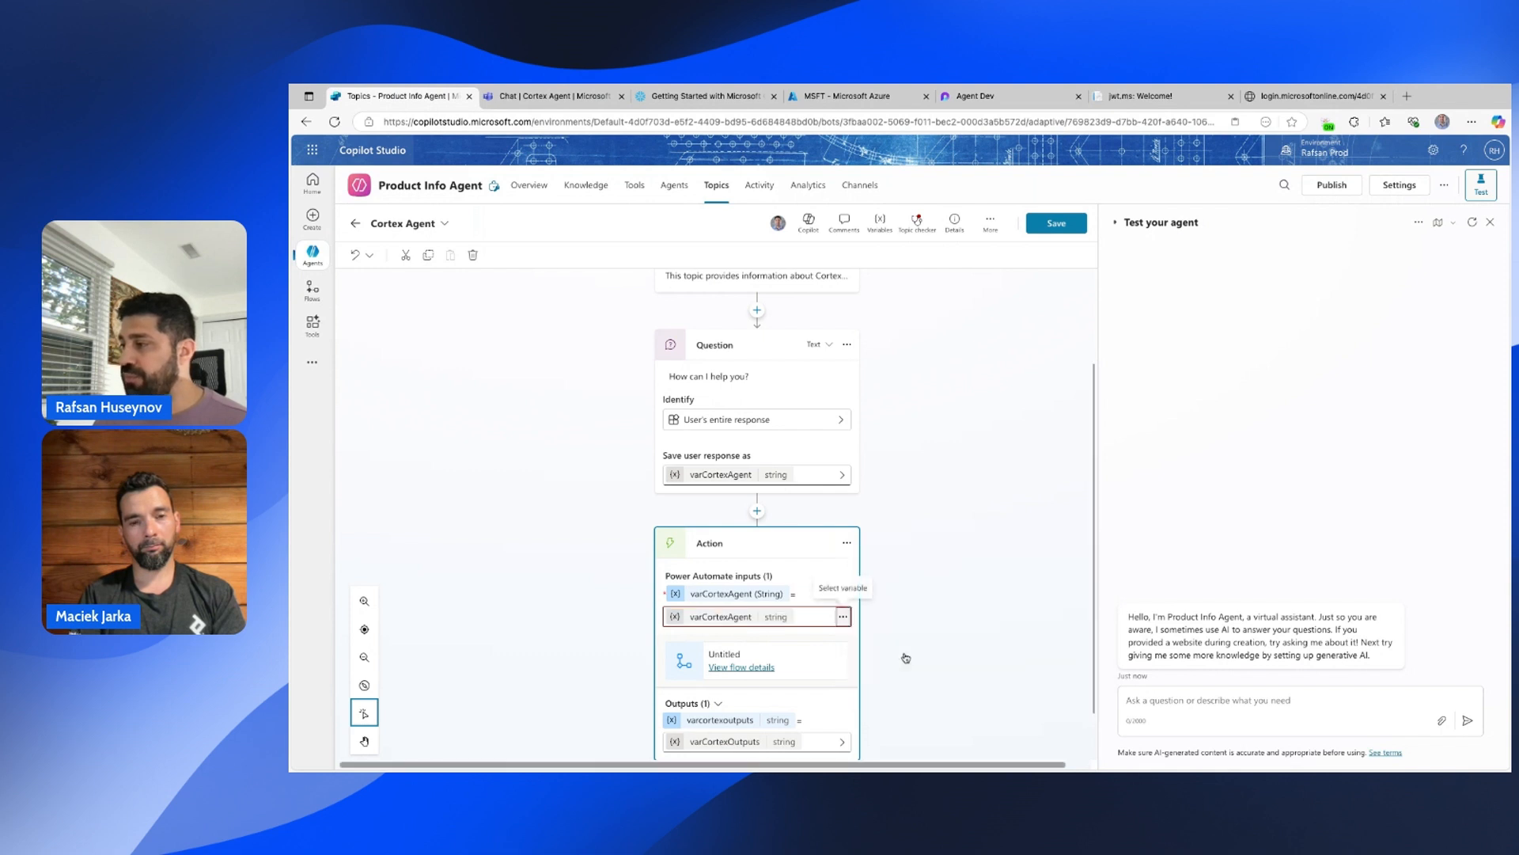
{"action": "scroll", "coordinate": [931, 568], "scroll_direction": "down", "scroll_amount": 1}
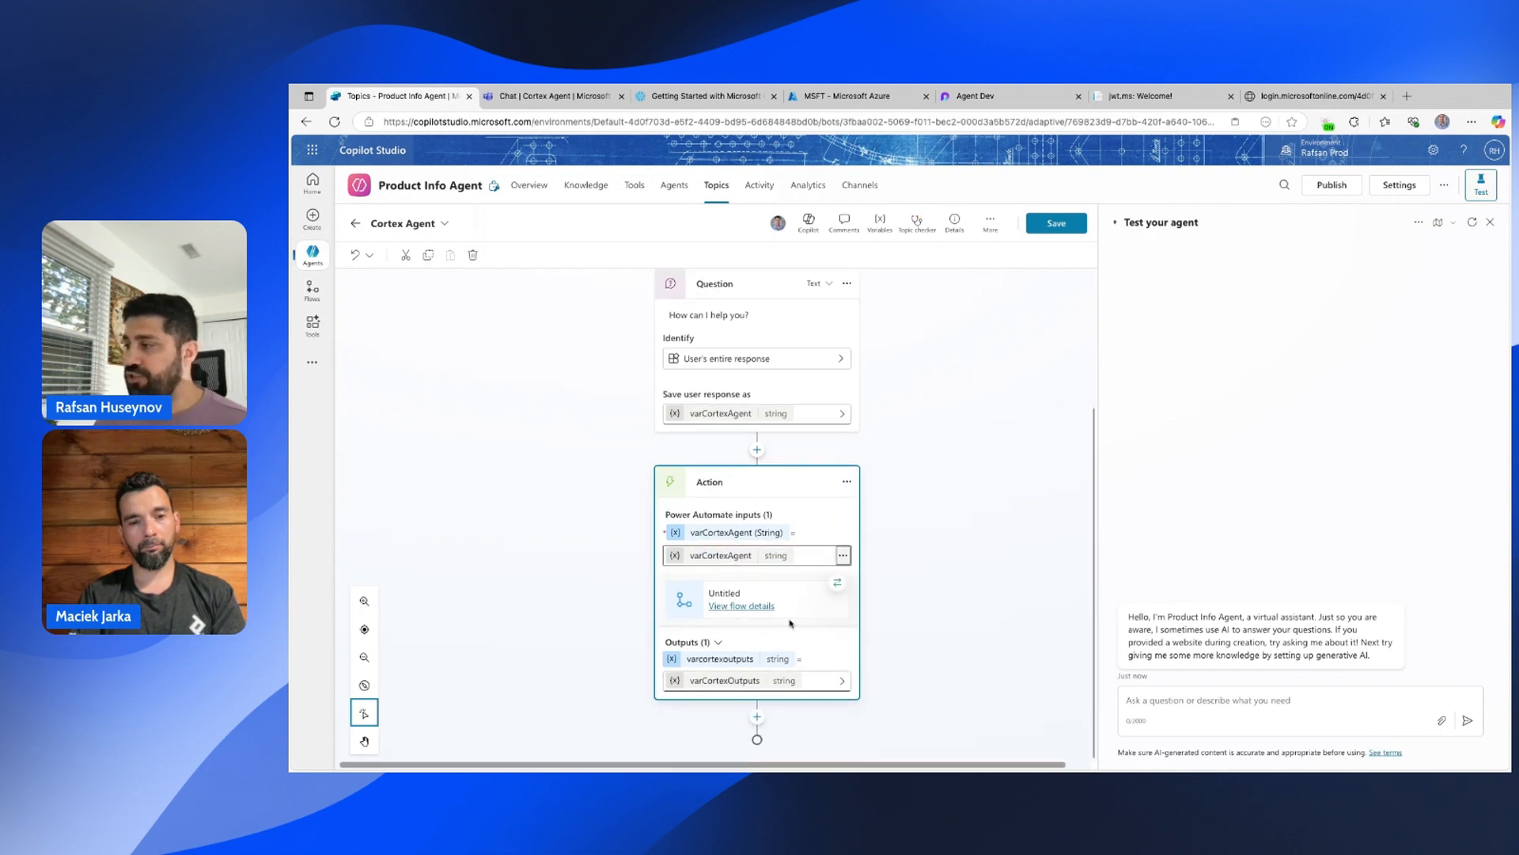
Add a message step sending varCortexOutputs and save the topic.
{"action": "left_click", "coordinate": [757, 717]}
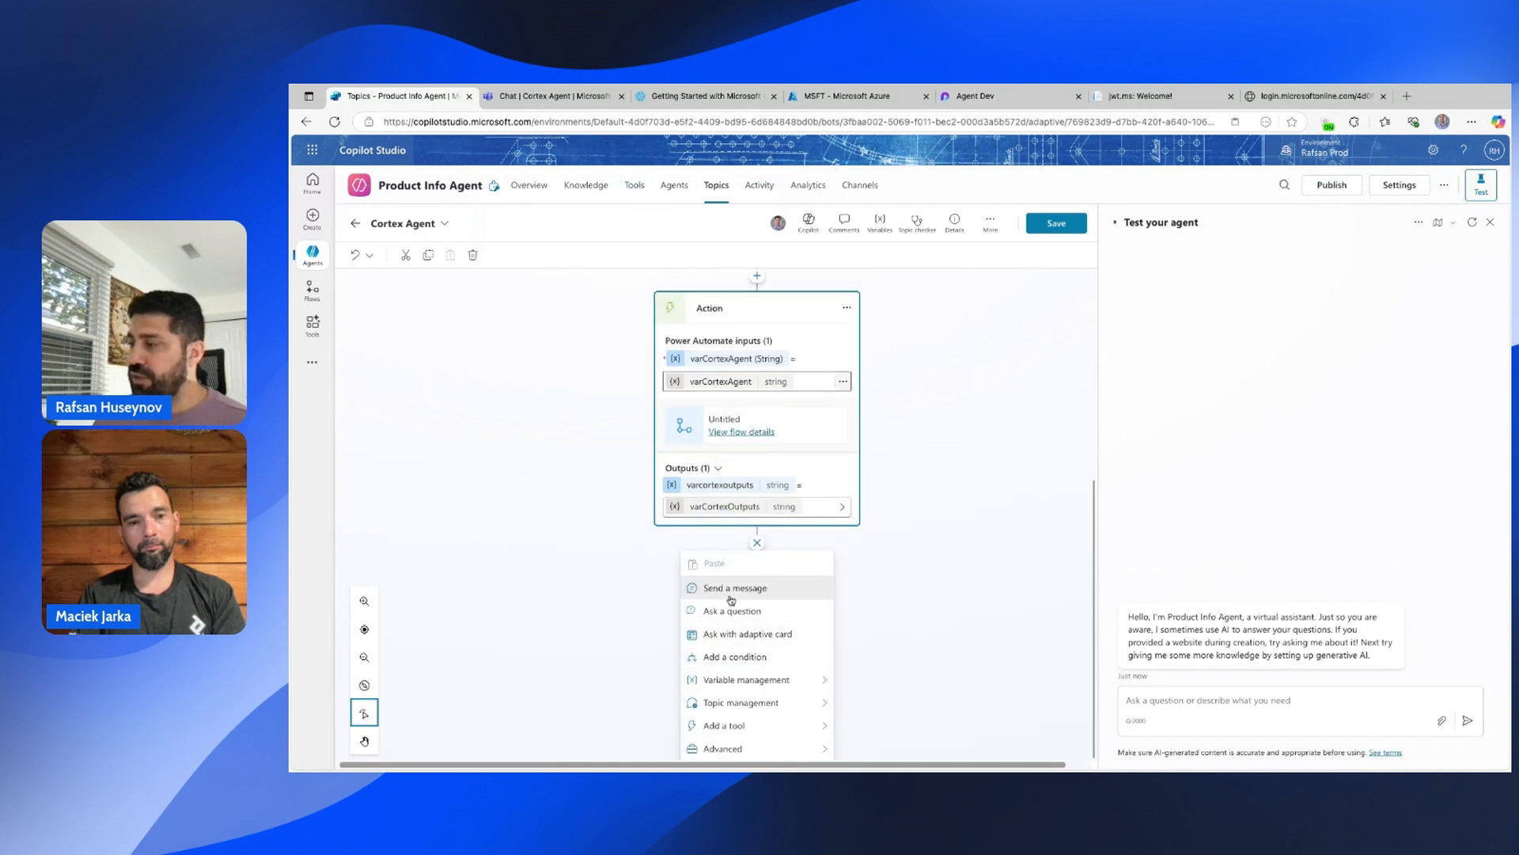
{"action": "left_click", "coordinate": [716, 587]}
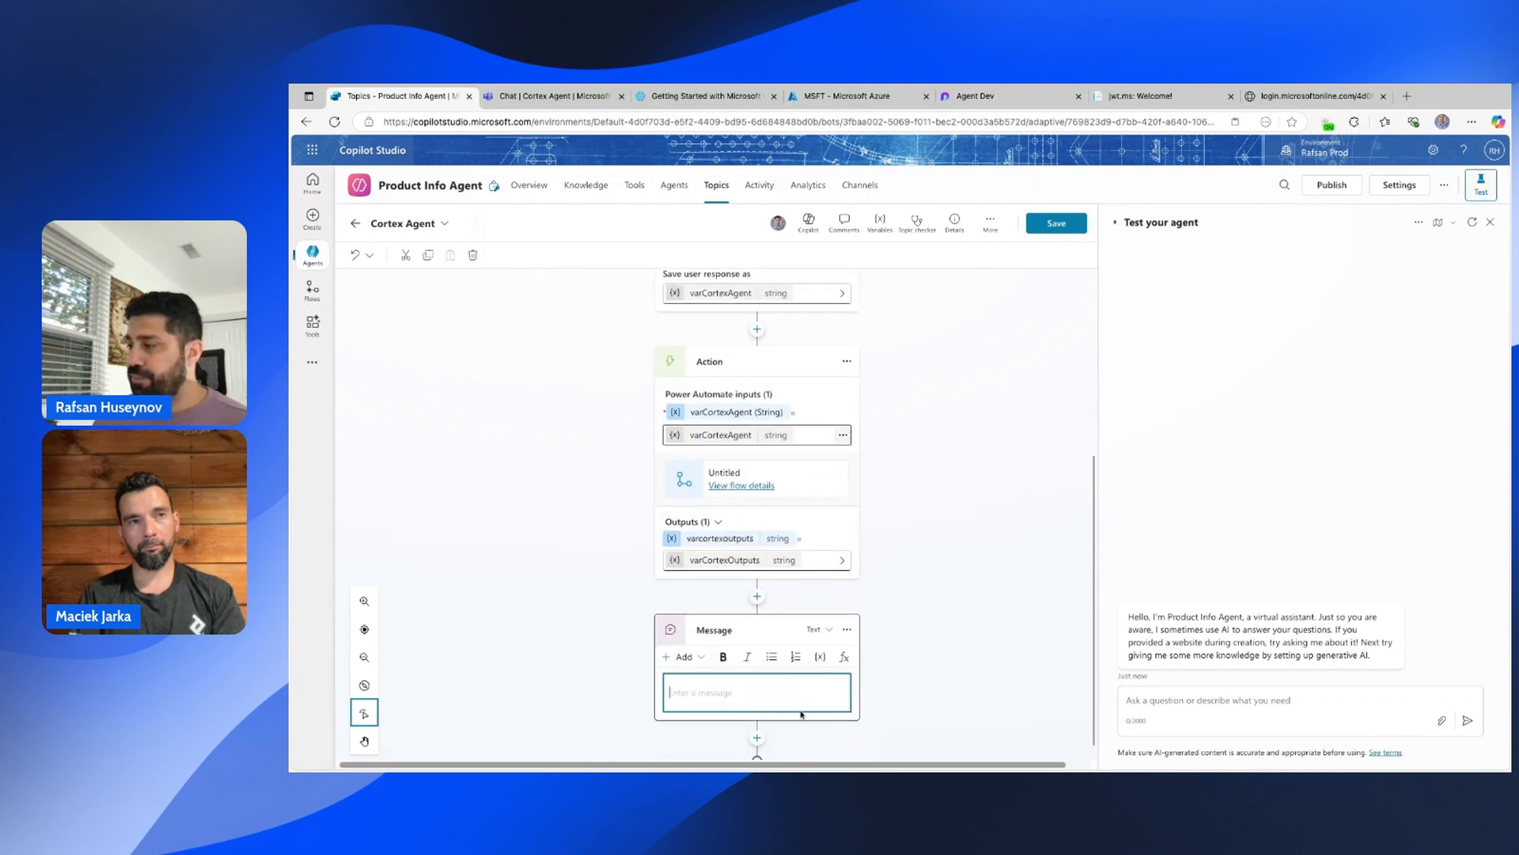
{"action": "left_click", "coordinate": [823, 663]}
{"action": "left_click", "coordinate": [820, 642]}
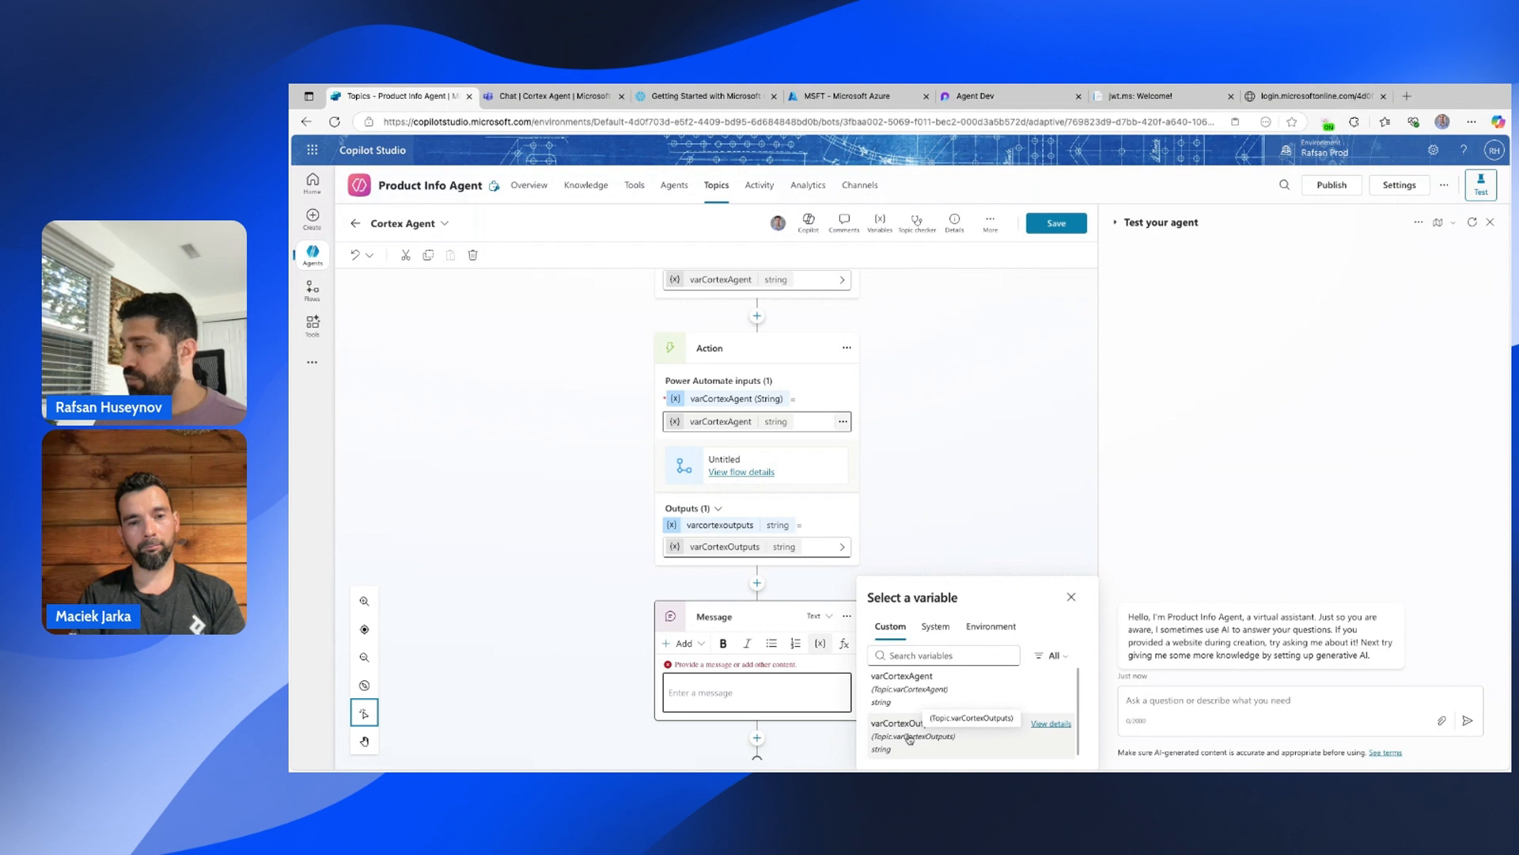
{"action": "left_click", "coordinate": [911, 737]}
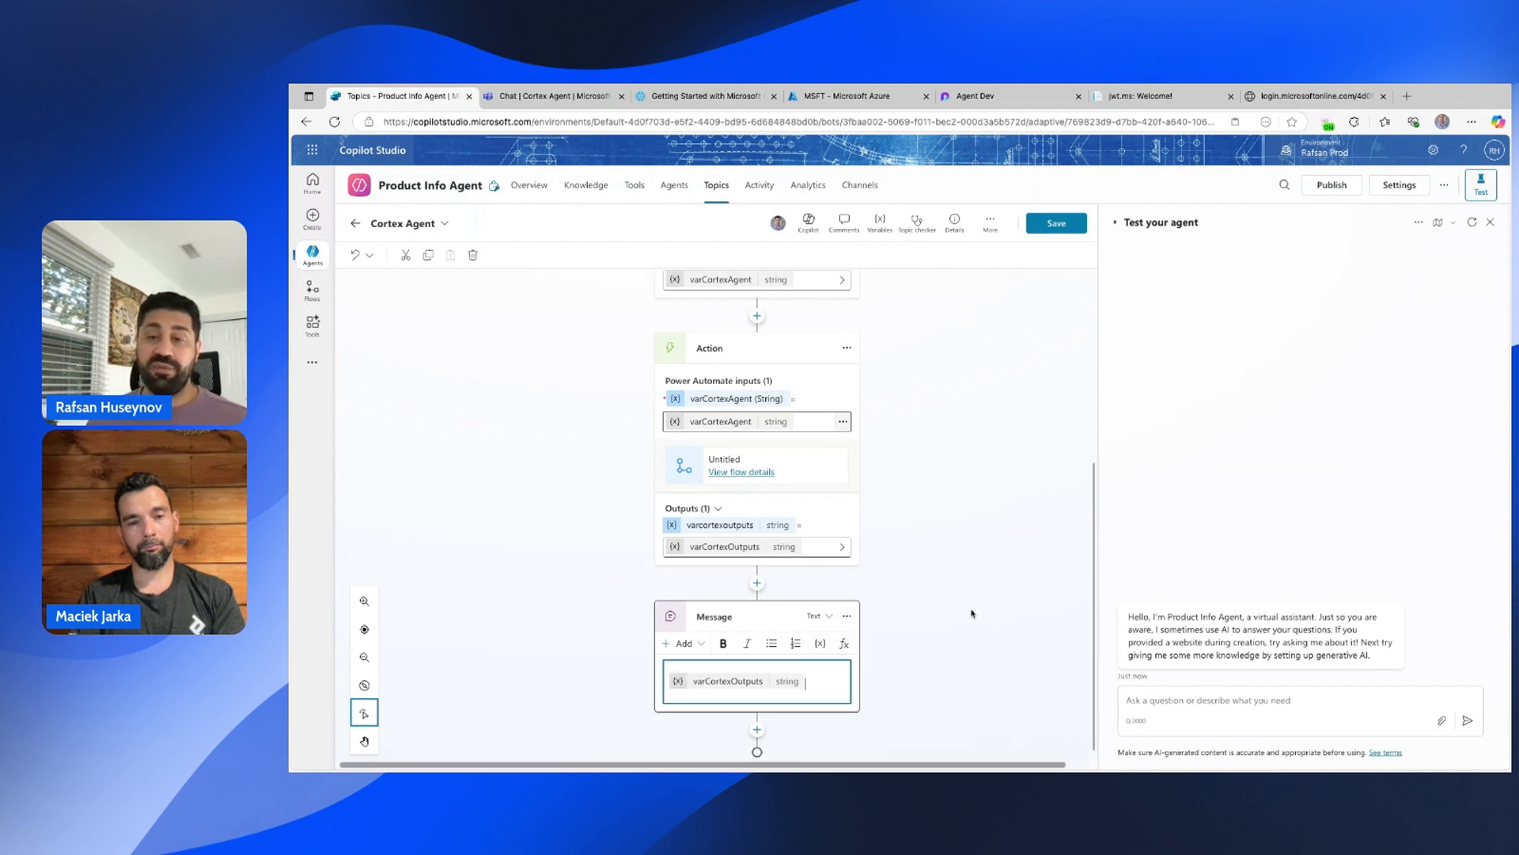
{"action": "left_click", "coordinate": [1051, 225]}
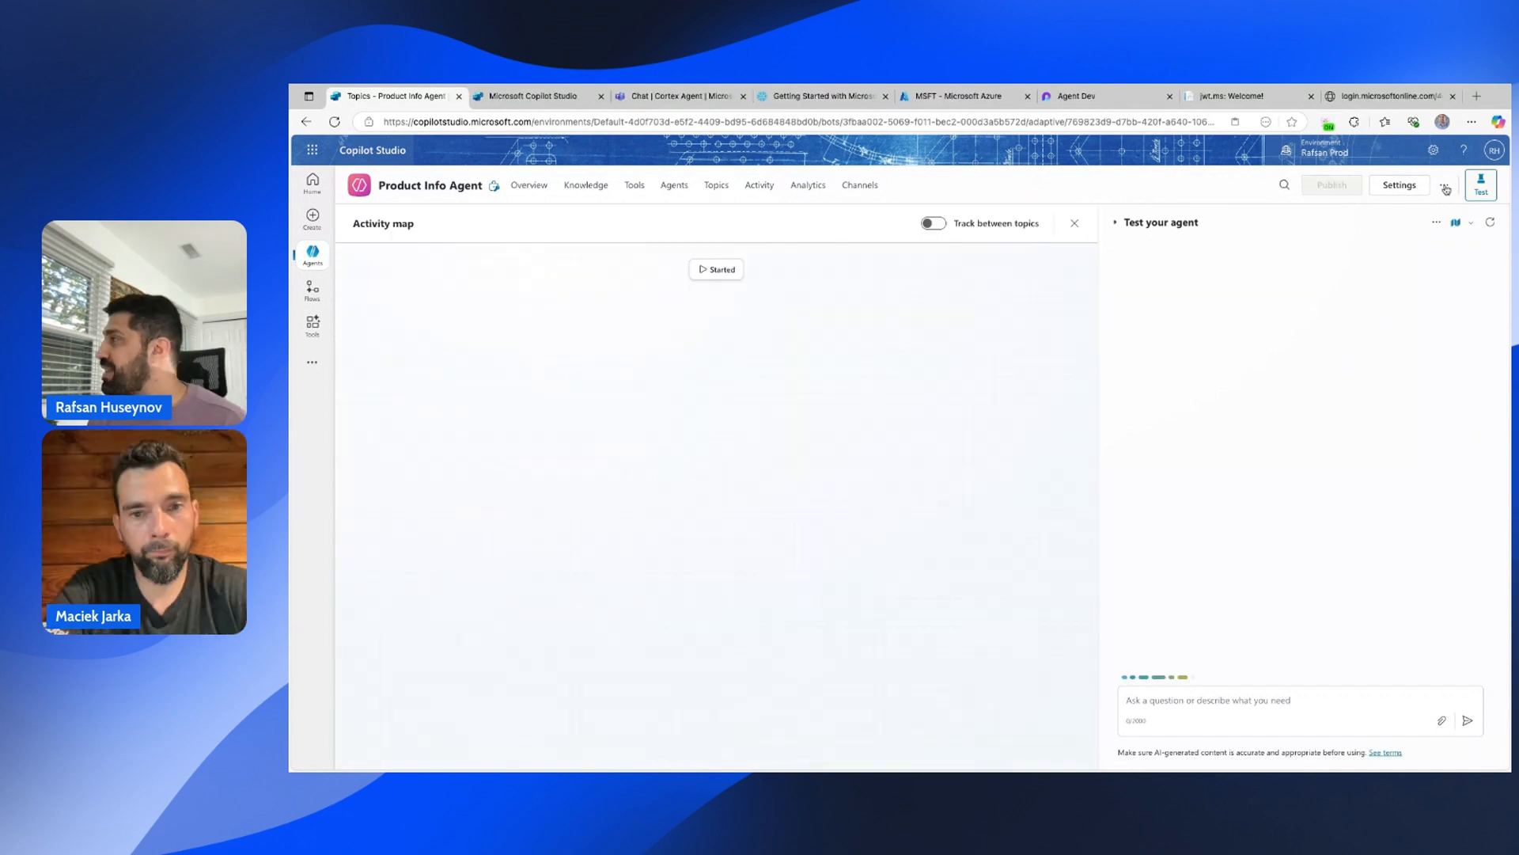
Turn Use general knowledge off in Generative AI settings, save, close Settings, and type 'cortex'.
{"action": "left_click", "coordinate": [1444, 184]}
{"action": "left_click", "coordinate": [1399, 185]}
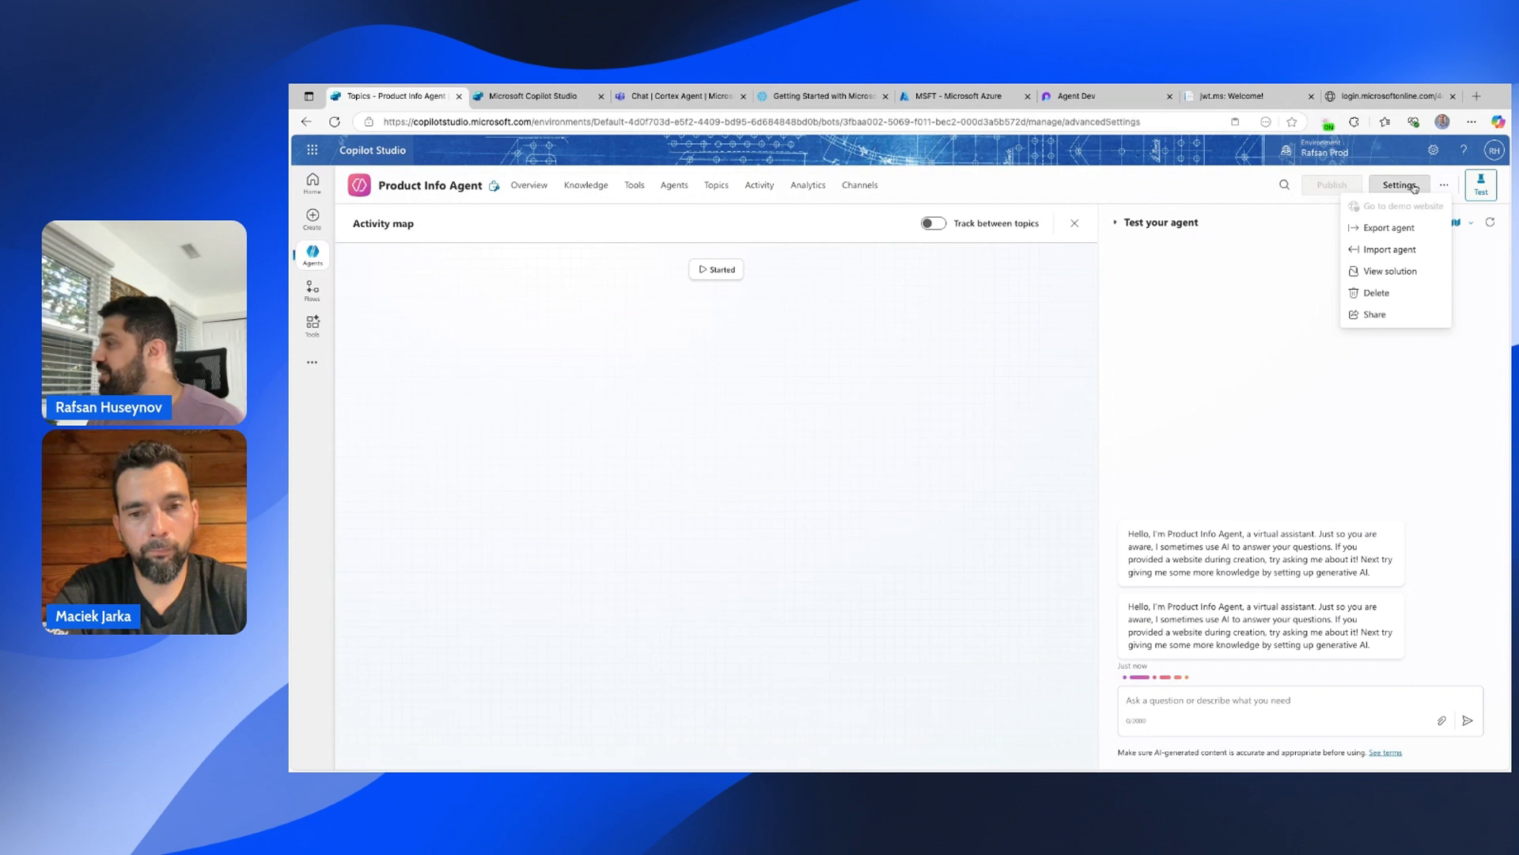
{"action": "left_click", "coordinate": [387, 252]}
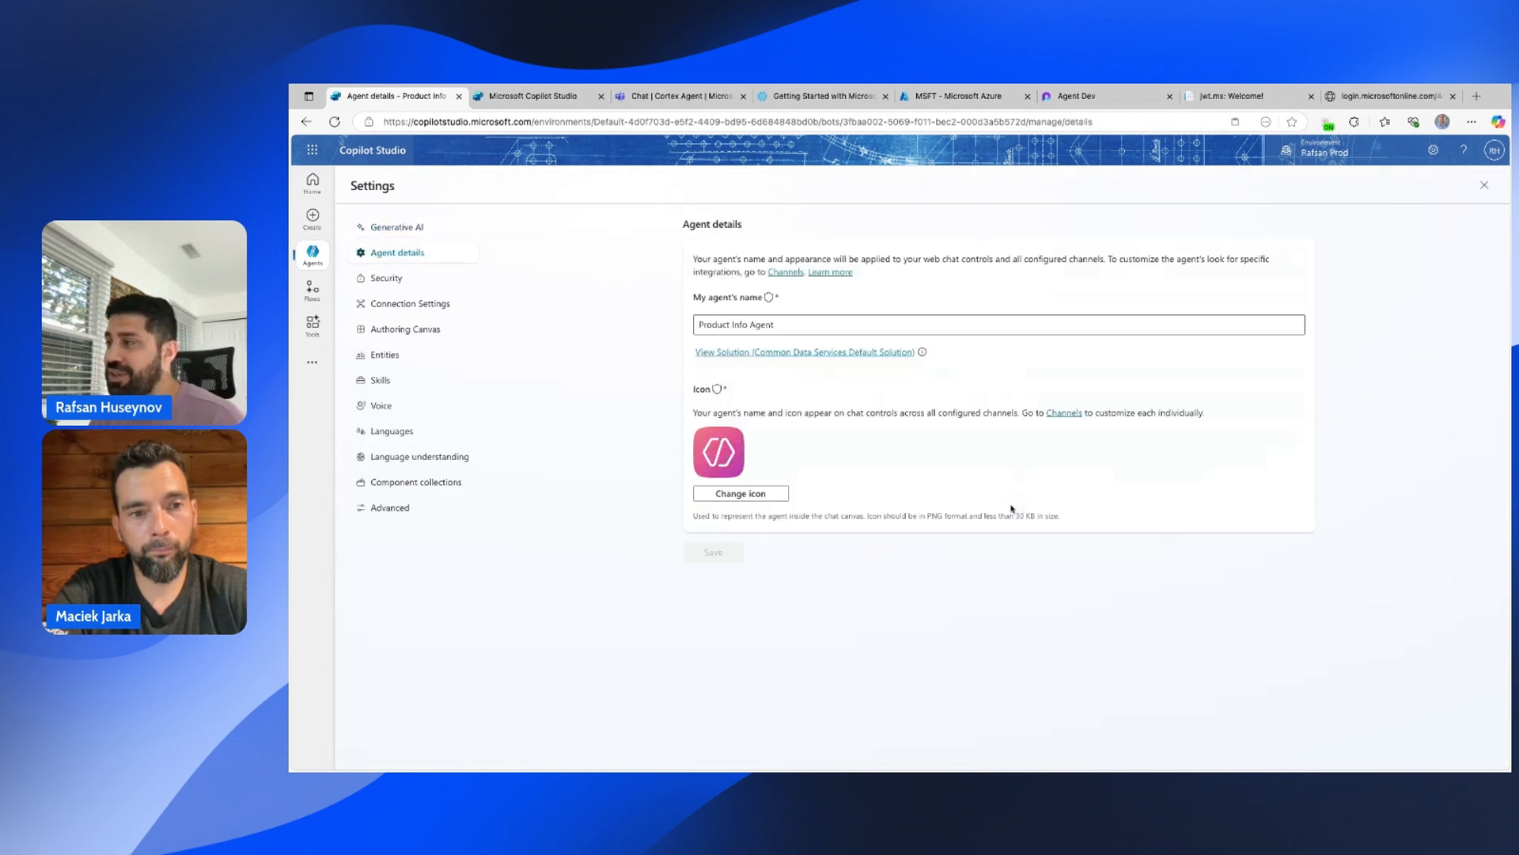
{"action": "left_click", "coordinate": [406, 234]}
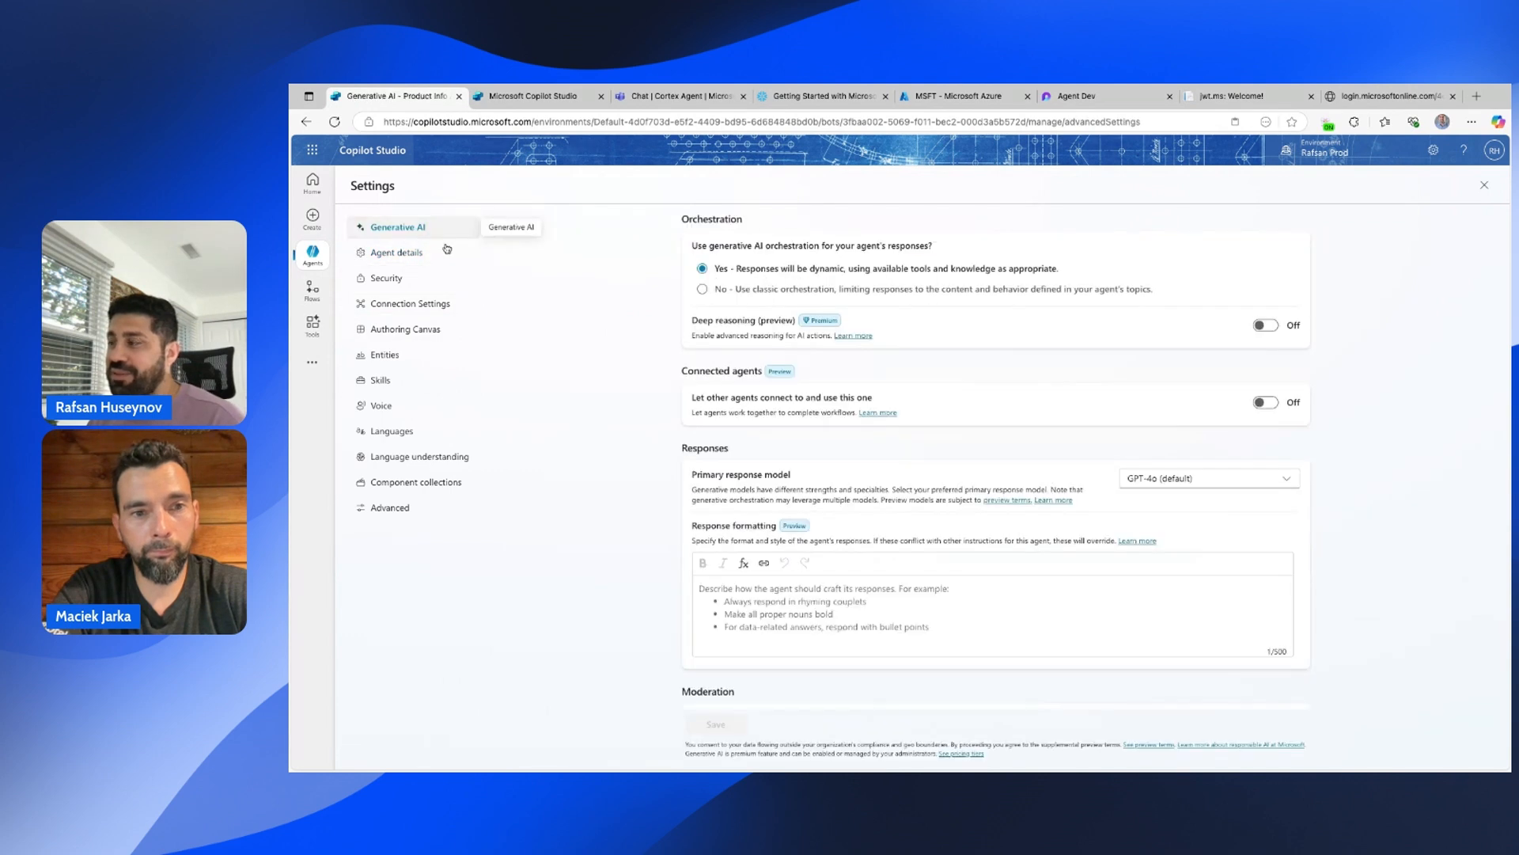
{"action": "scroll", "coordinate": [910, 392], "scroll_direction": "down", "scroll_amount": 10}
{"action": "scroll", "coordinate": [854, 393], "scroll_direction": "down", "scroll_amount": 2}
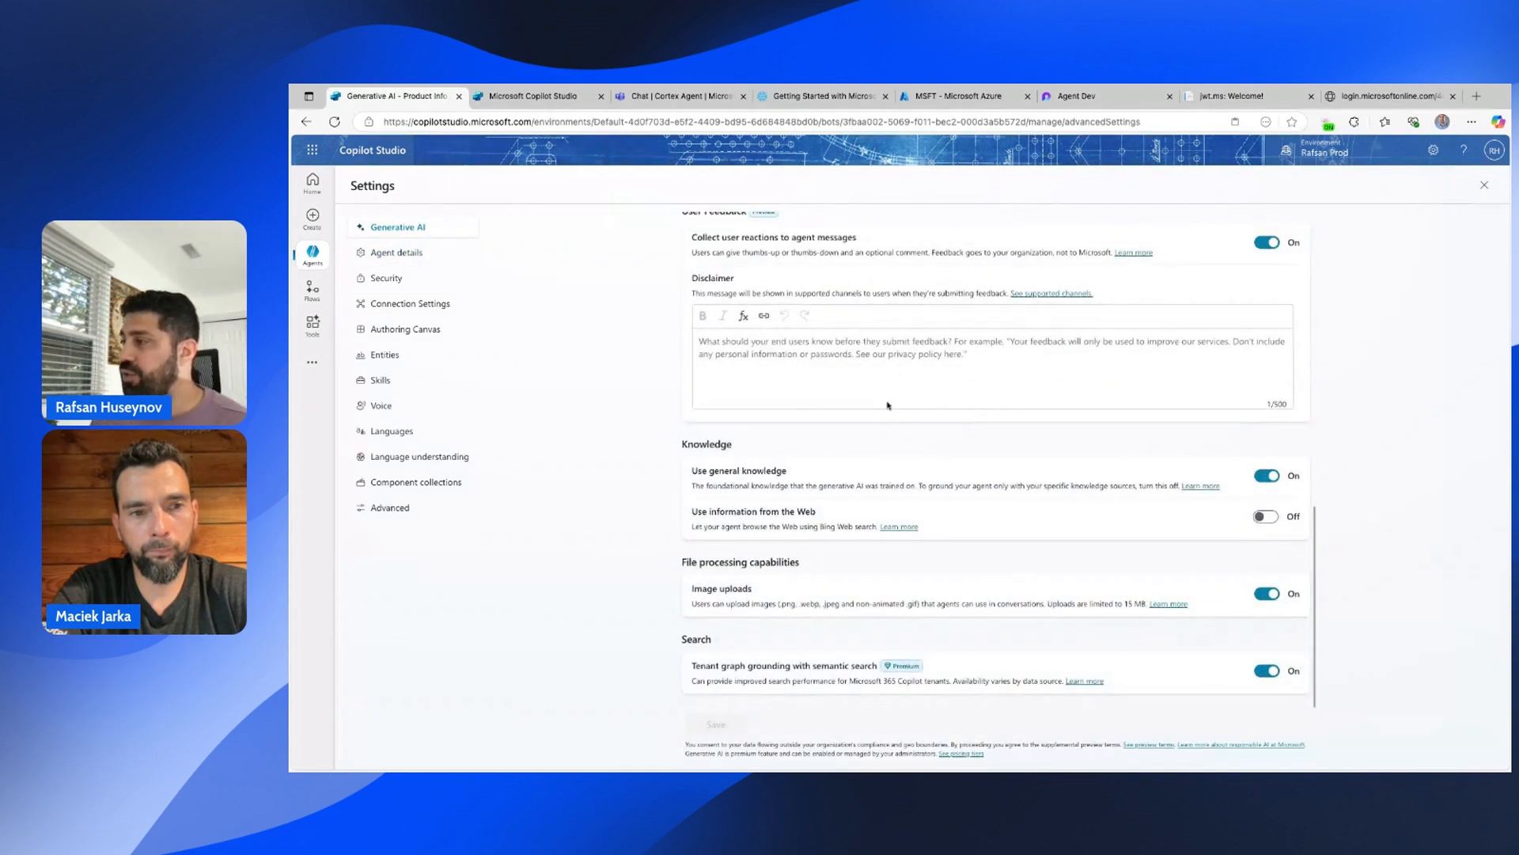
{"action": "left_click", "coordinate": [1267, 476]}
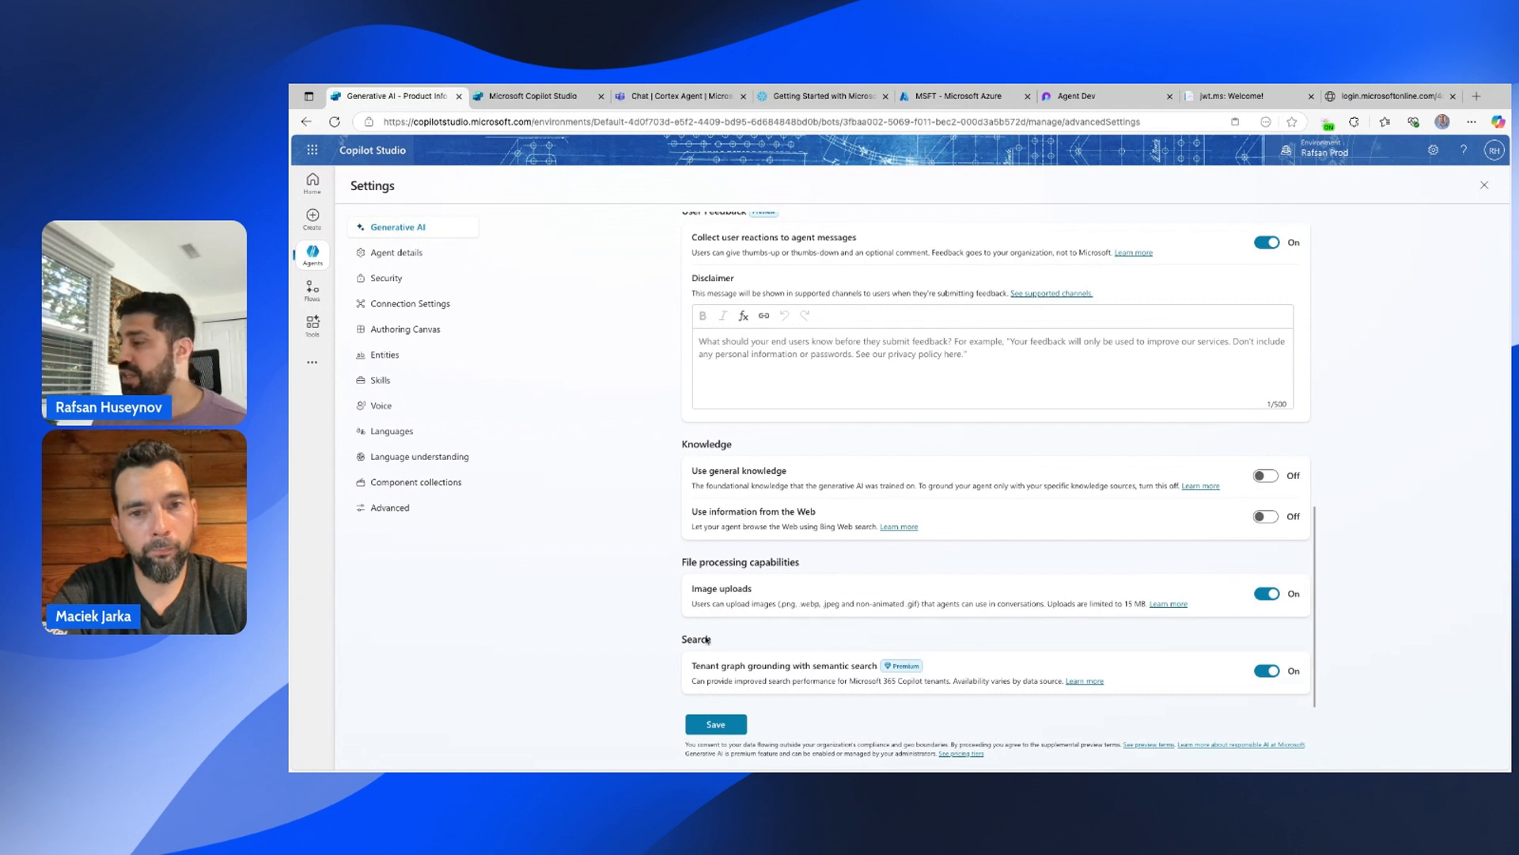
{"action": "left_click", "coordinate": [719, 724]}
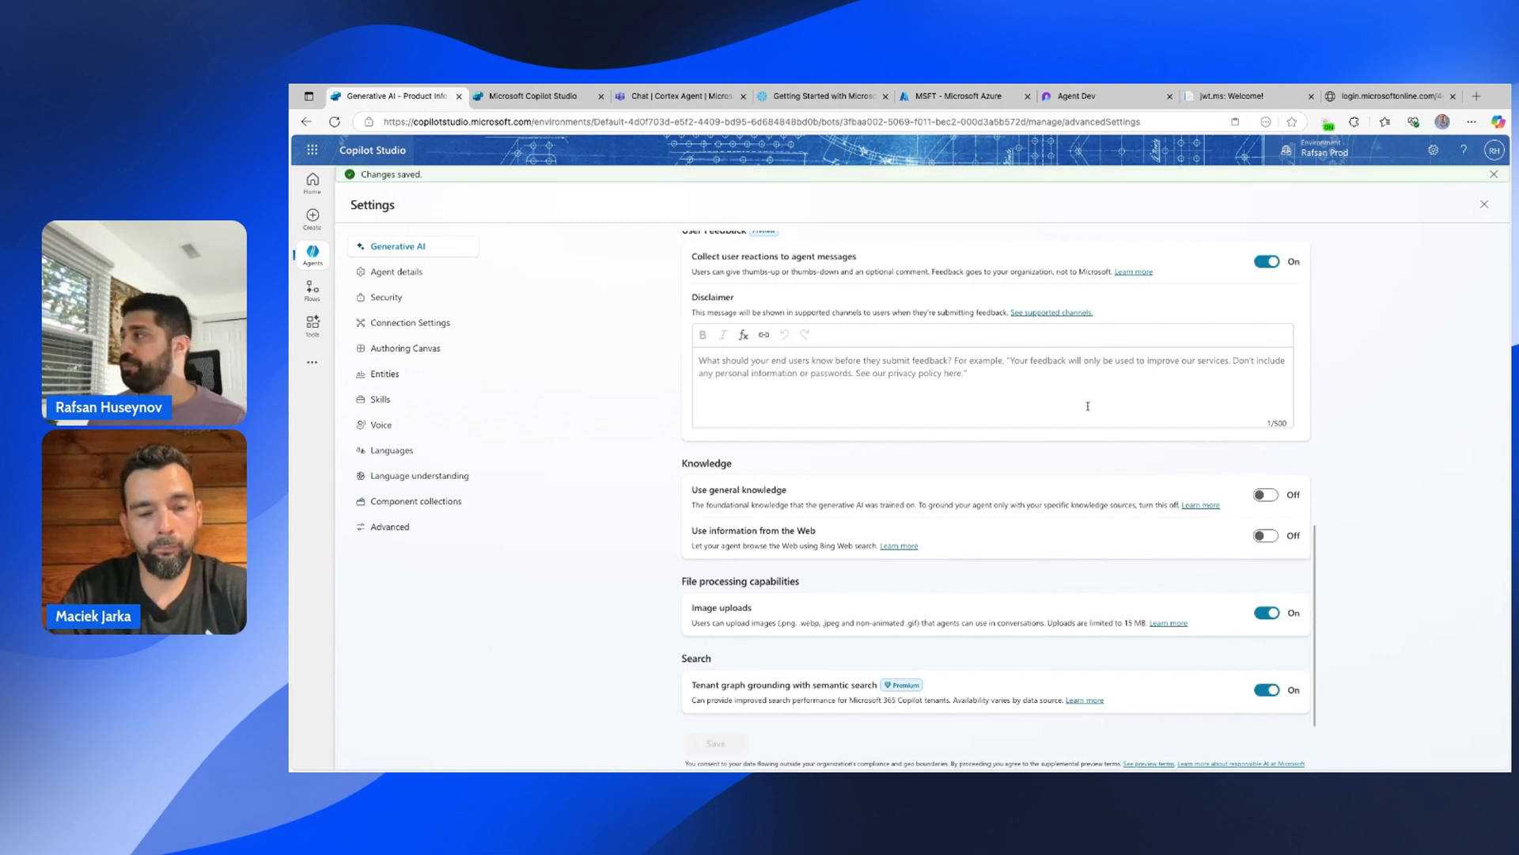
{"action": "left_click", "coordinate": [1485, 206]}
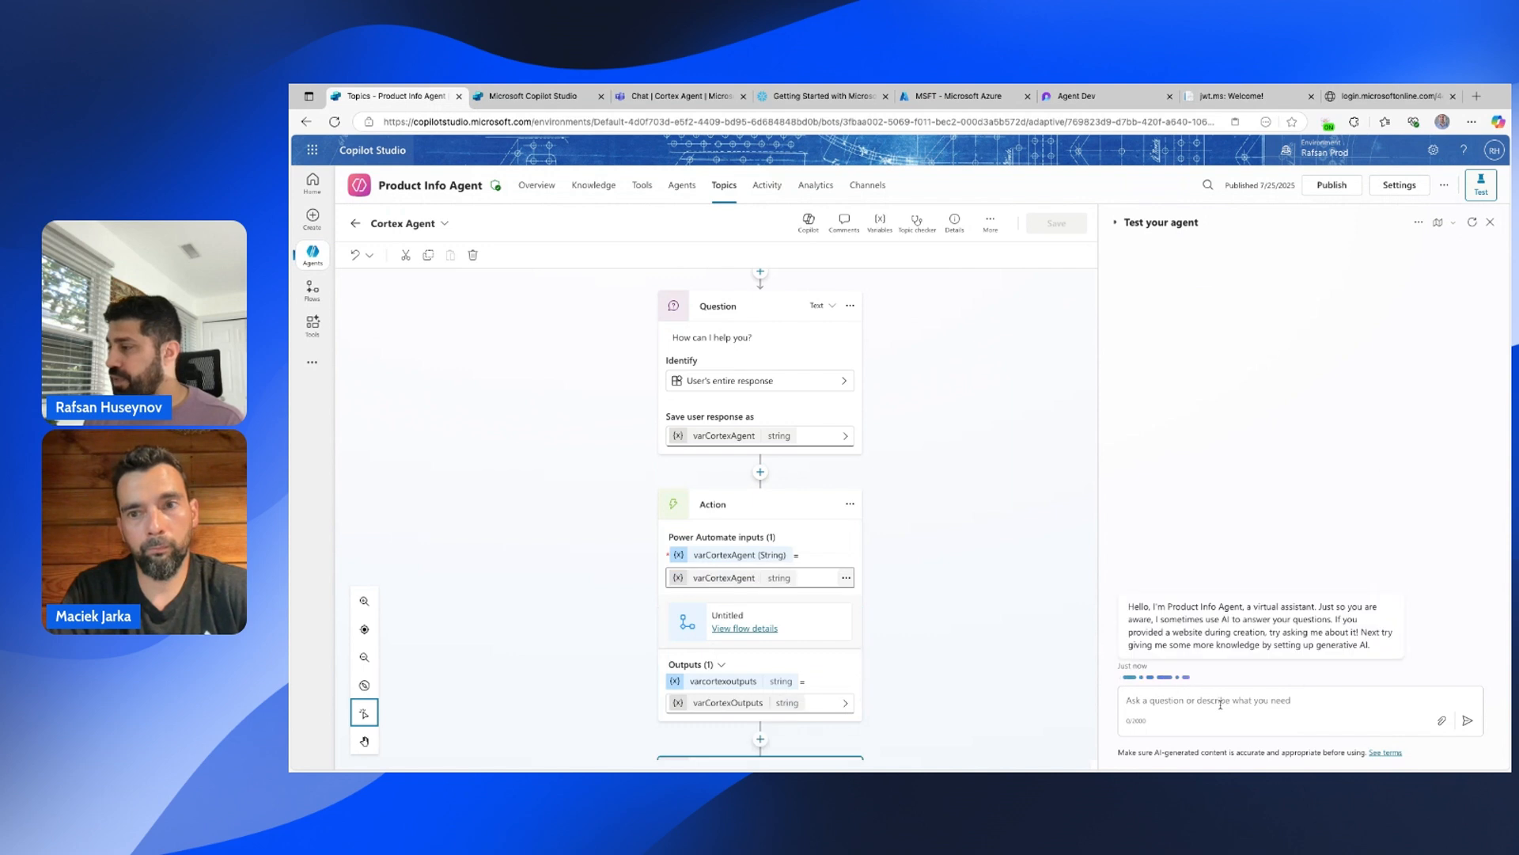
{"action": "type", "text": "cortex"}
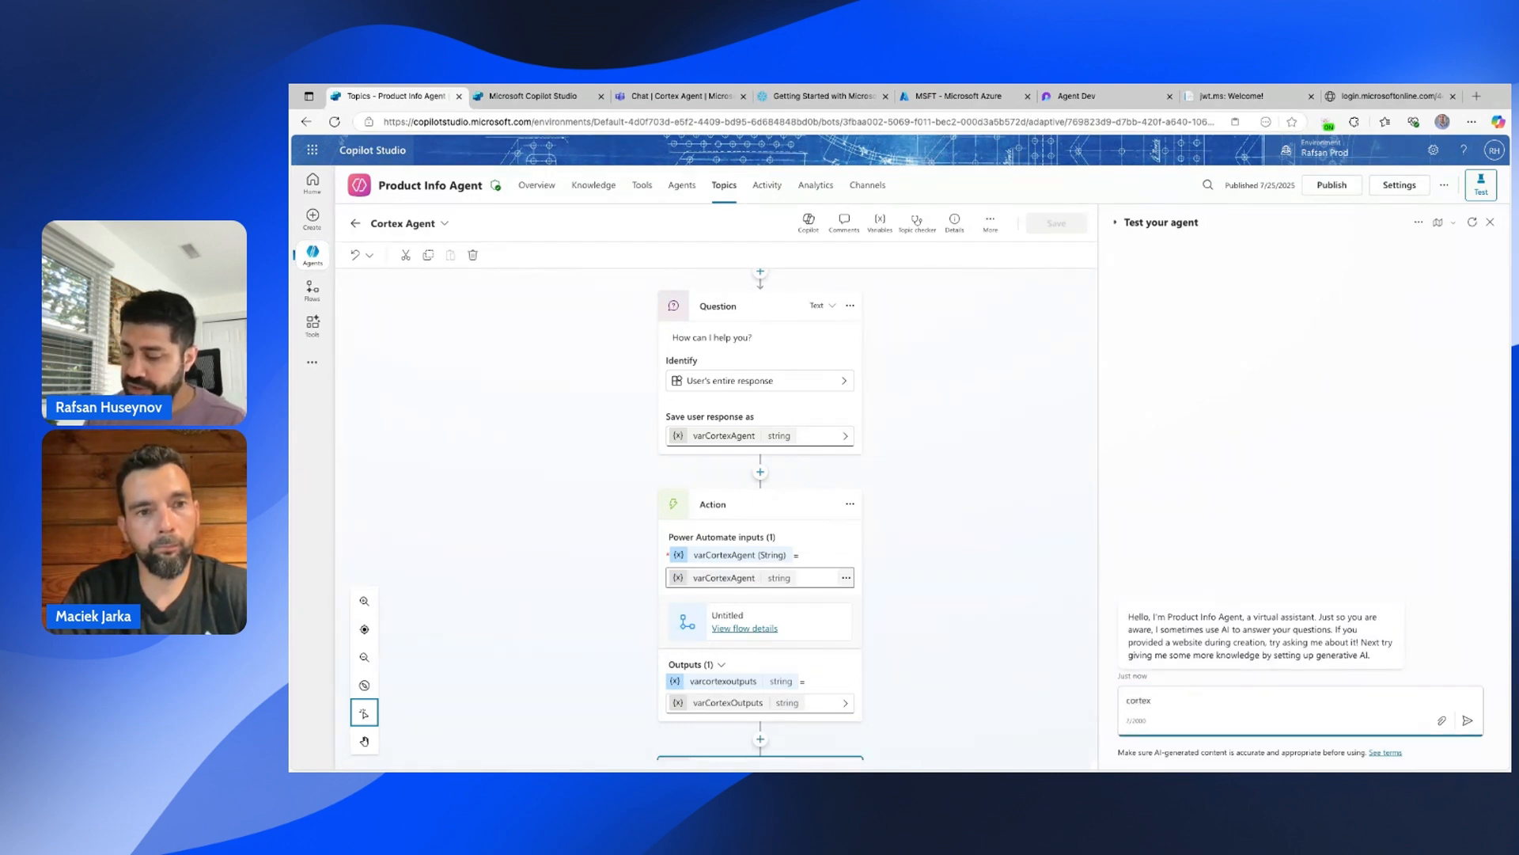
Correct the test message to 'cortex agent' and send it to trigger the Cortex Agent topic.
{"action": "key", "text": "BackSpace"}
{"action": "key", "text": "BackSpace"}
{"action": "key", "text": "BackSpace"}
{"action": "key", "text": "BackSpace"}
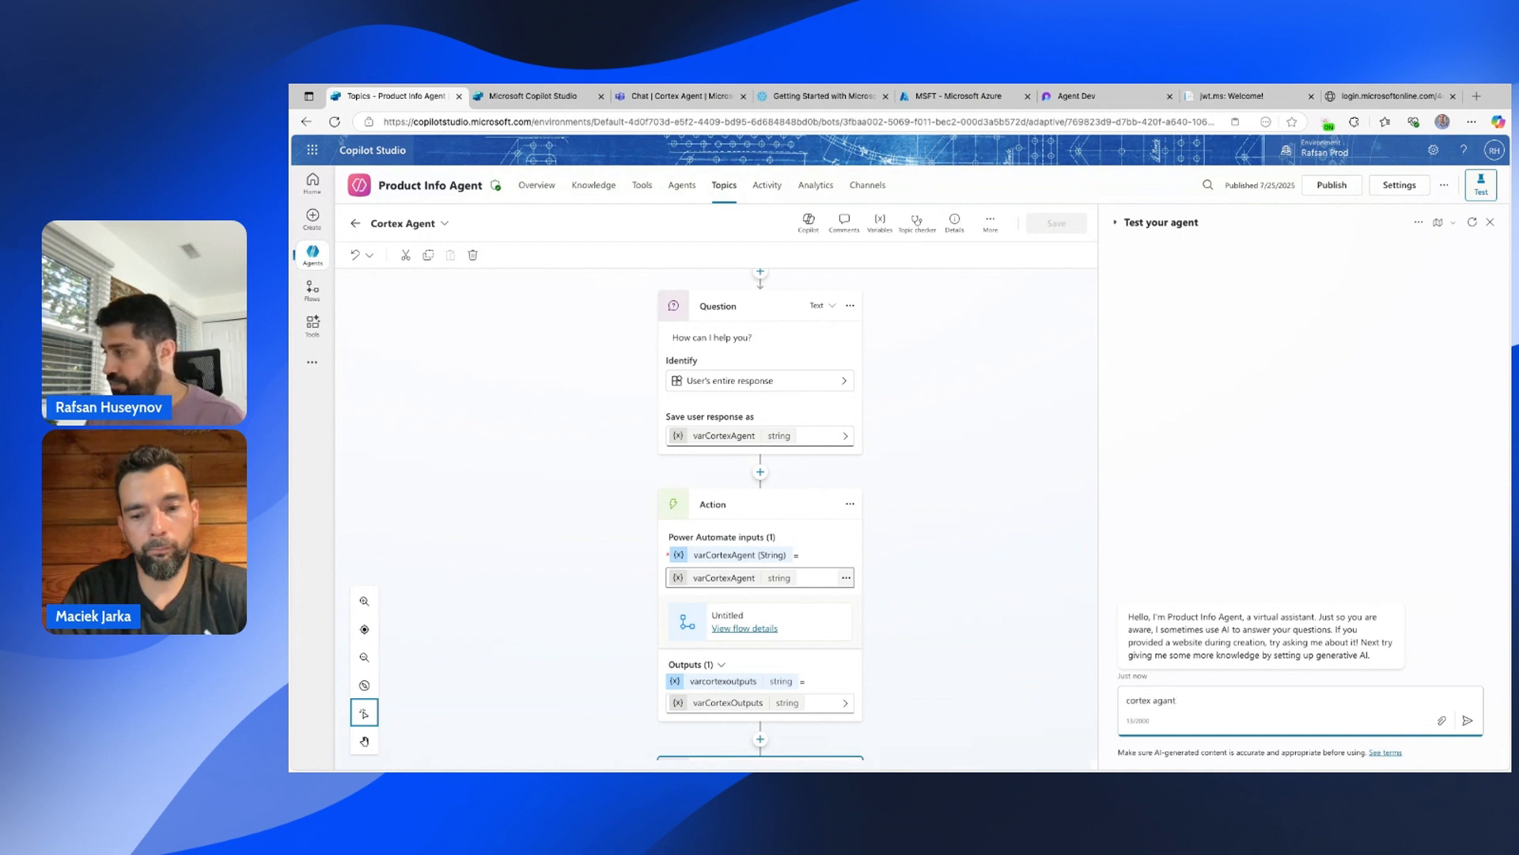
{"action": "type", "text": "ent"}
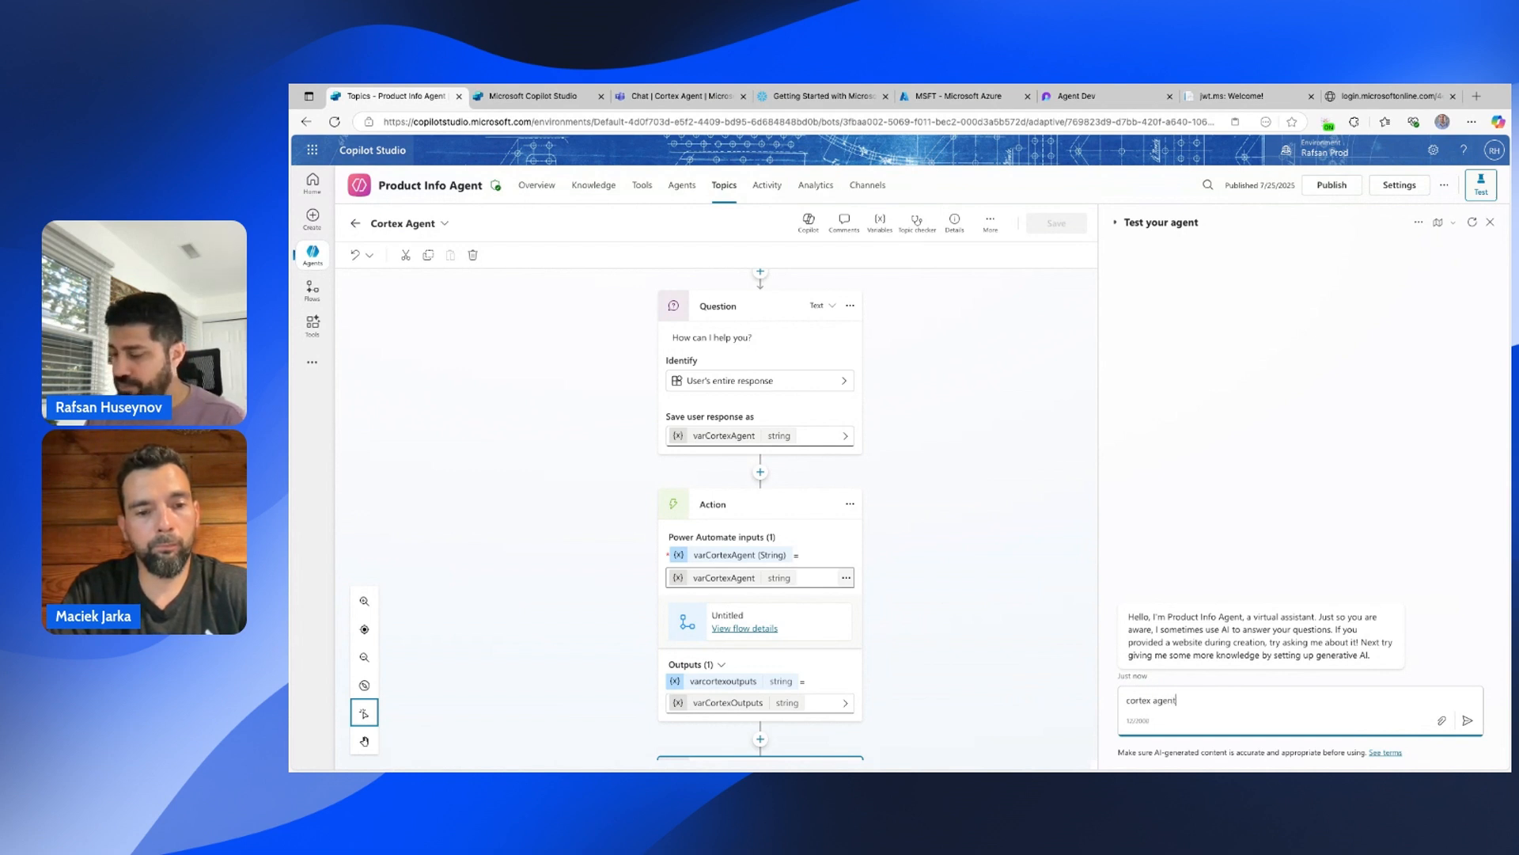
{"action": "key", "text": "Return"}
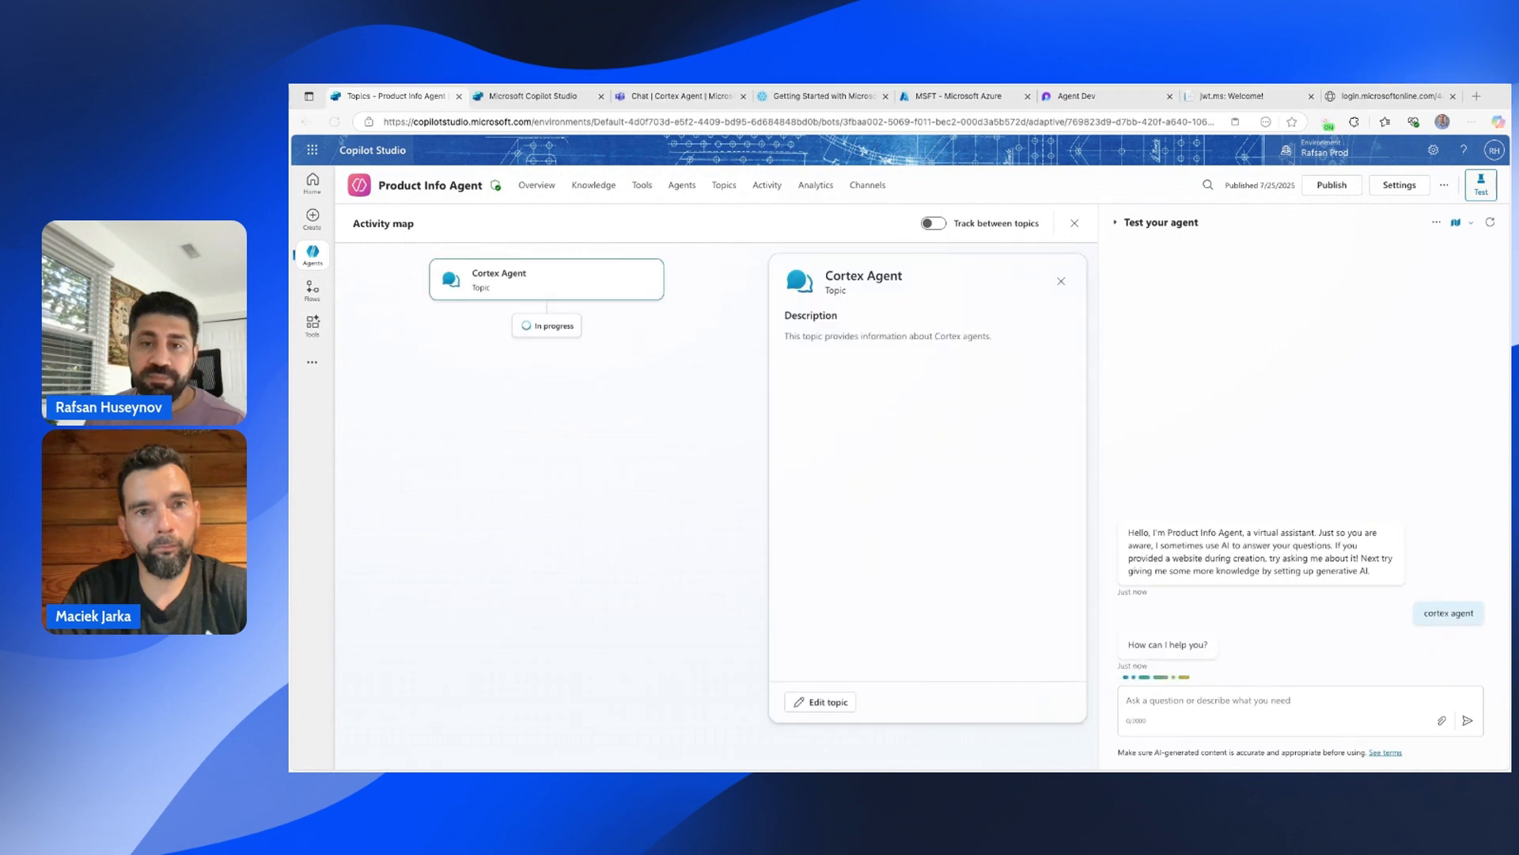
Ask the agent 'what are the top 3 products by reveue?' in the test chat.
{"action": "left_click", "coordinate": [1217, 704]}
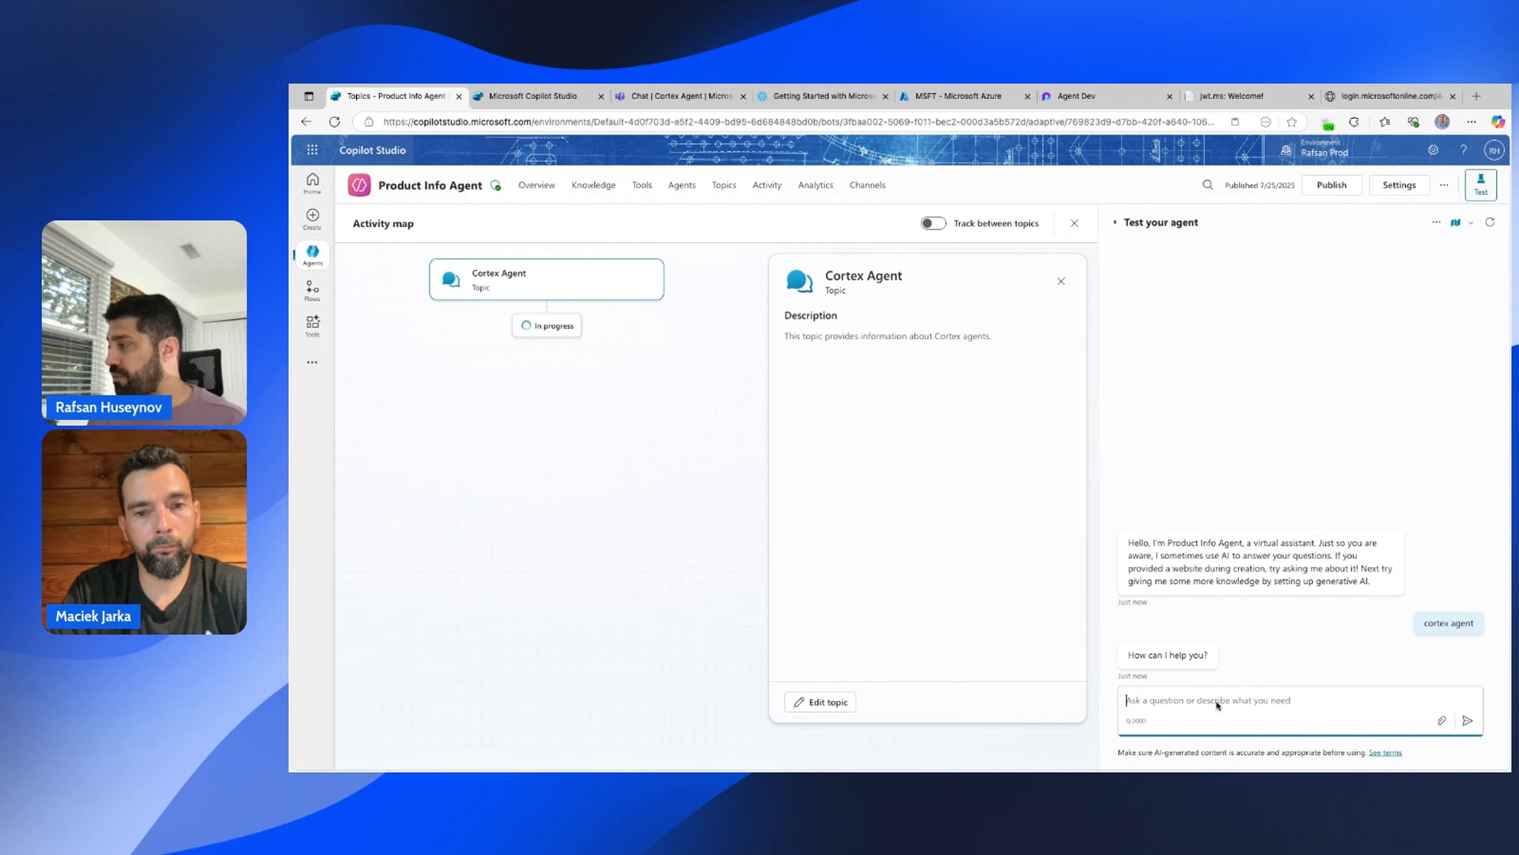
{"action": "type", "text": "H"}
{"action": "key", "text": "BackSpace"}
{"action": "type", "text": "what are "}
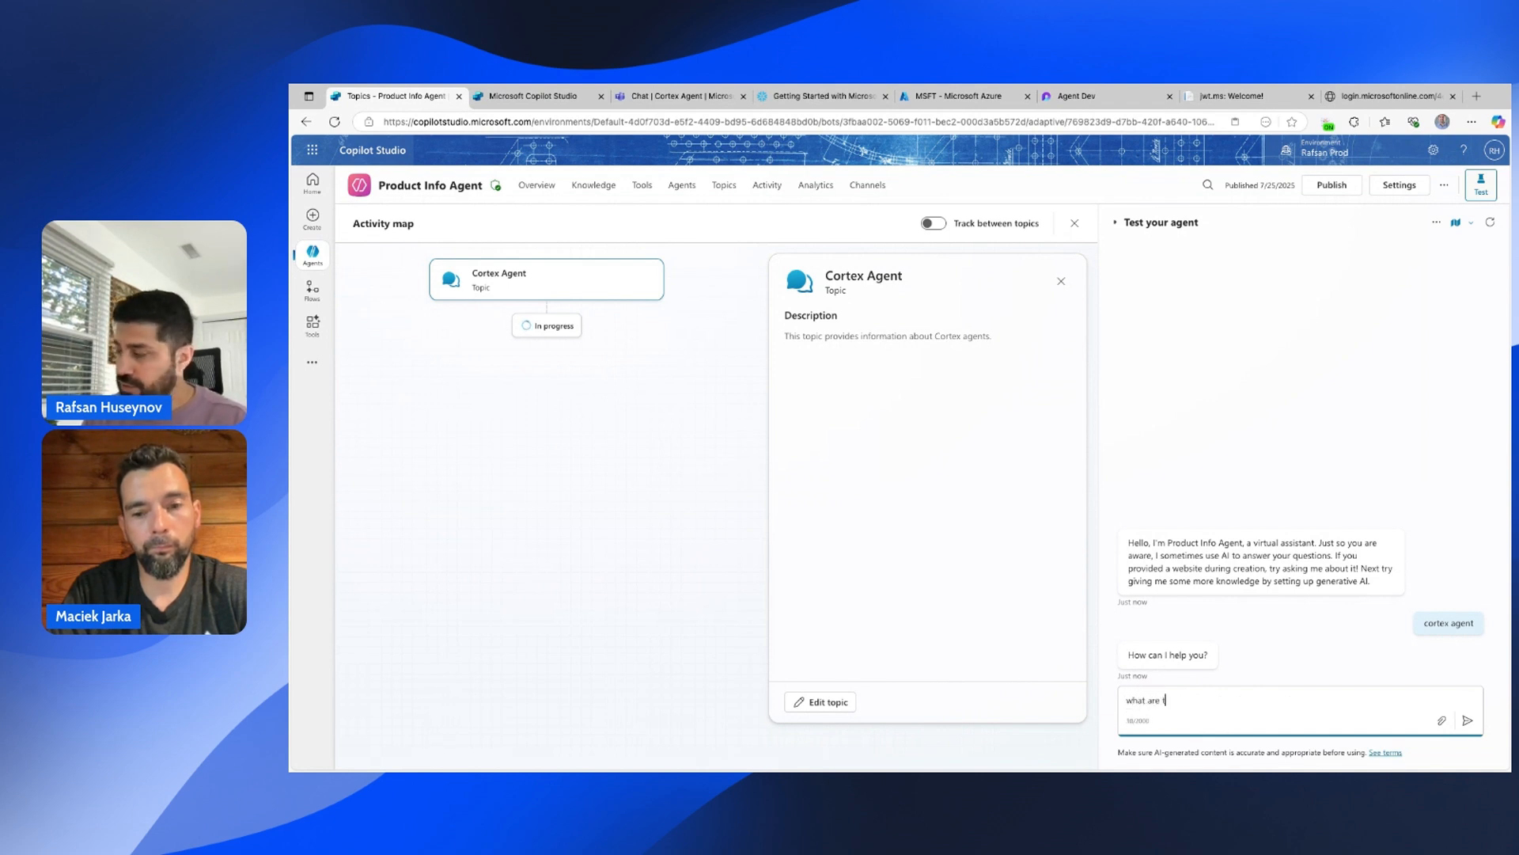
{"action": "type", "text": "the top 3 "}
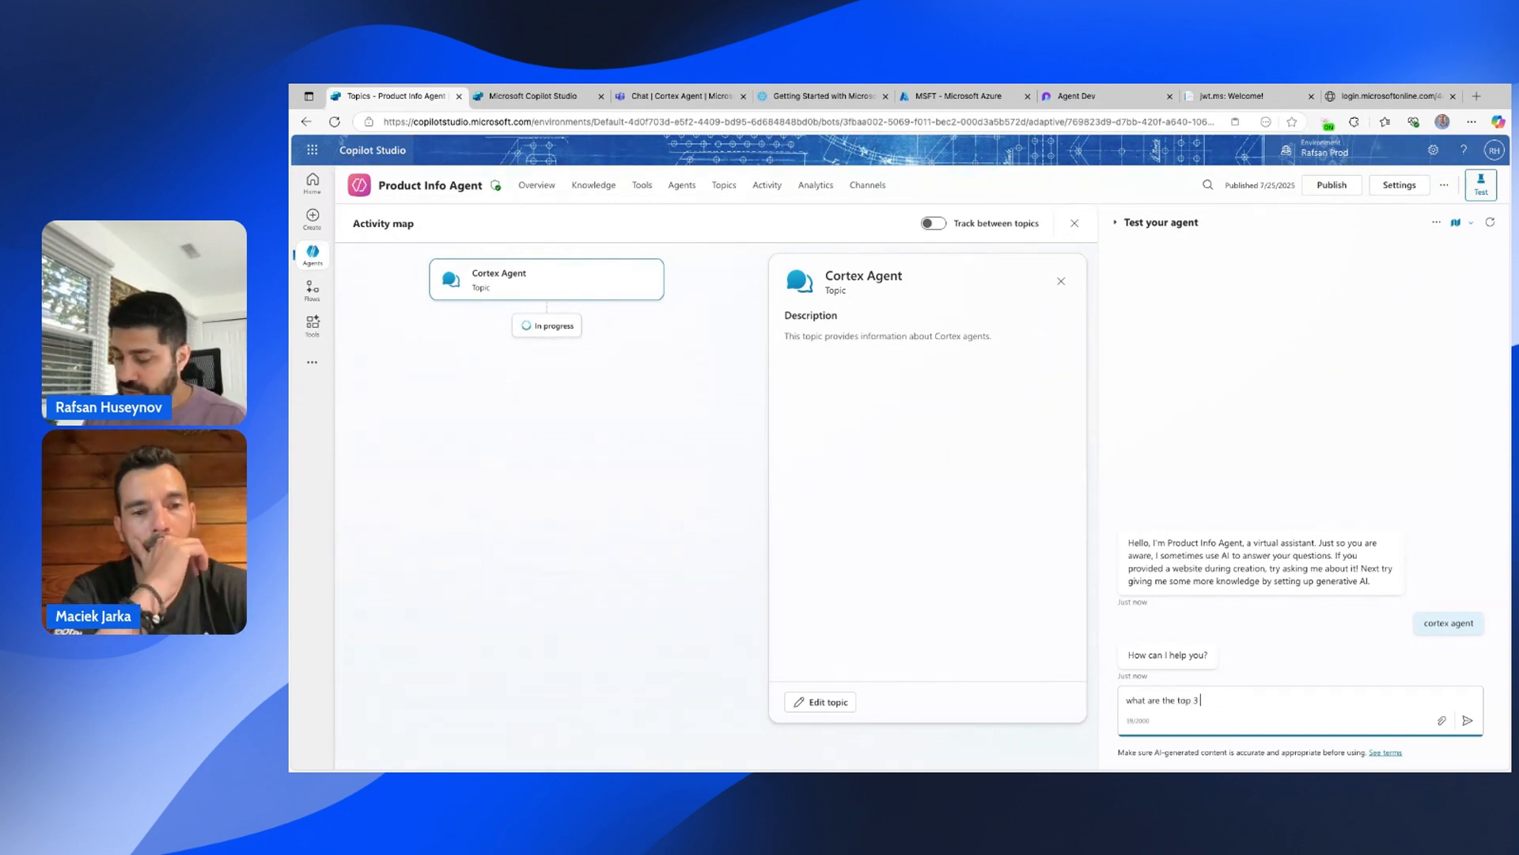
{"action": "type", "text": "products by reveue"}
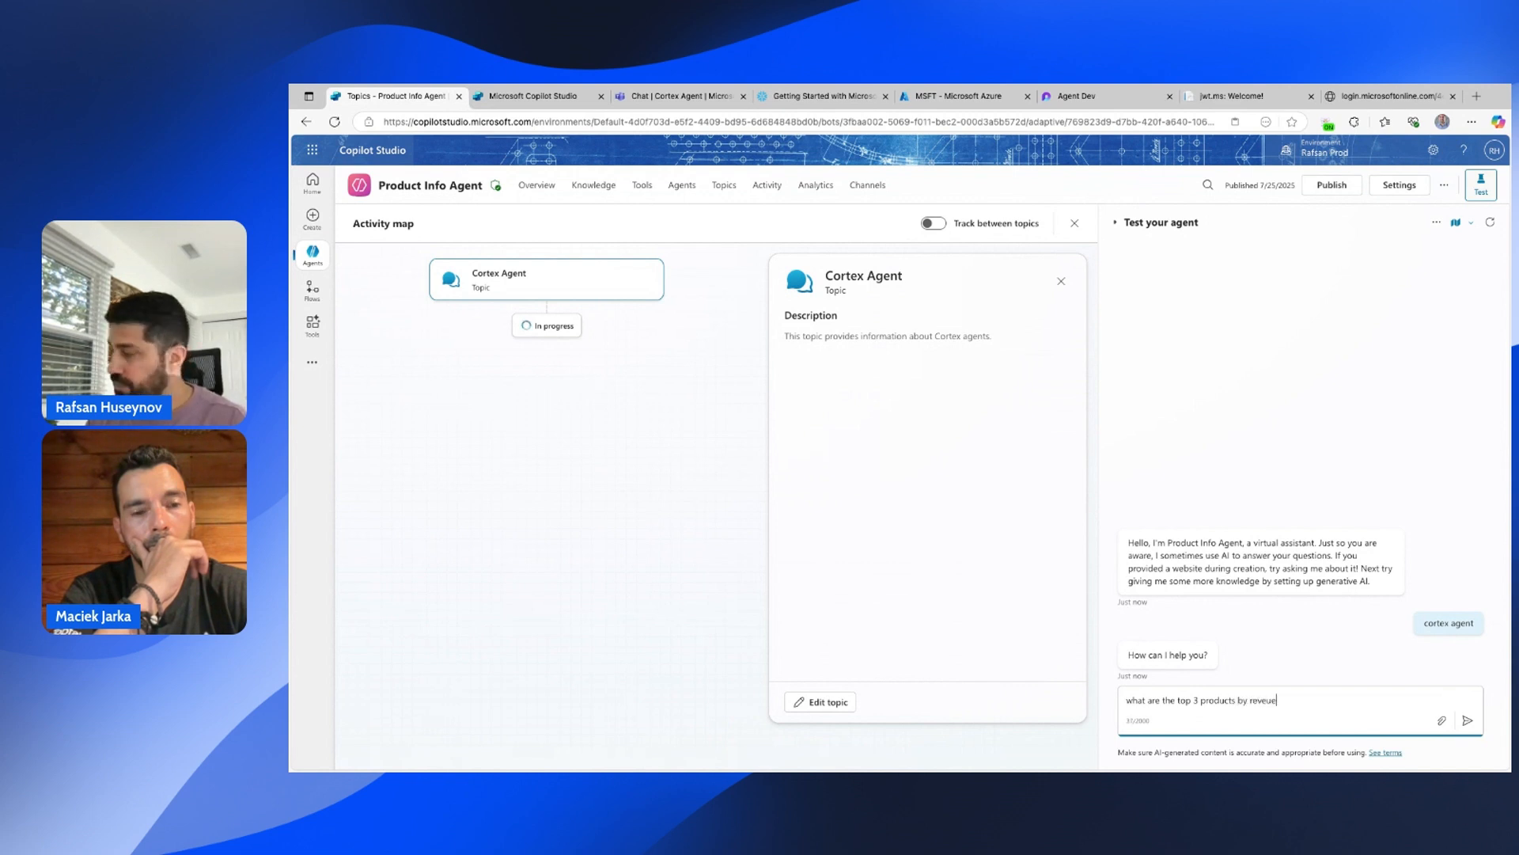
{"action": "type", "text": "?"}
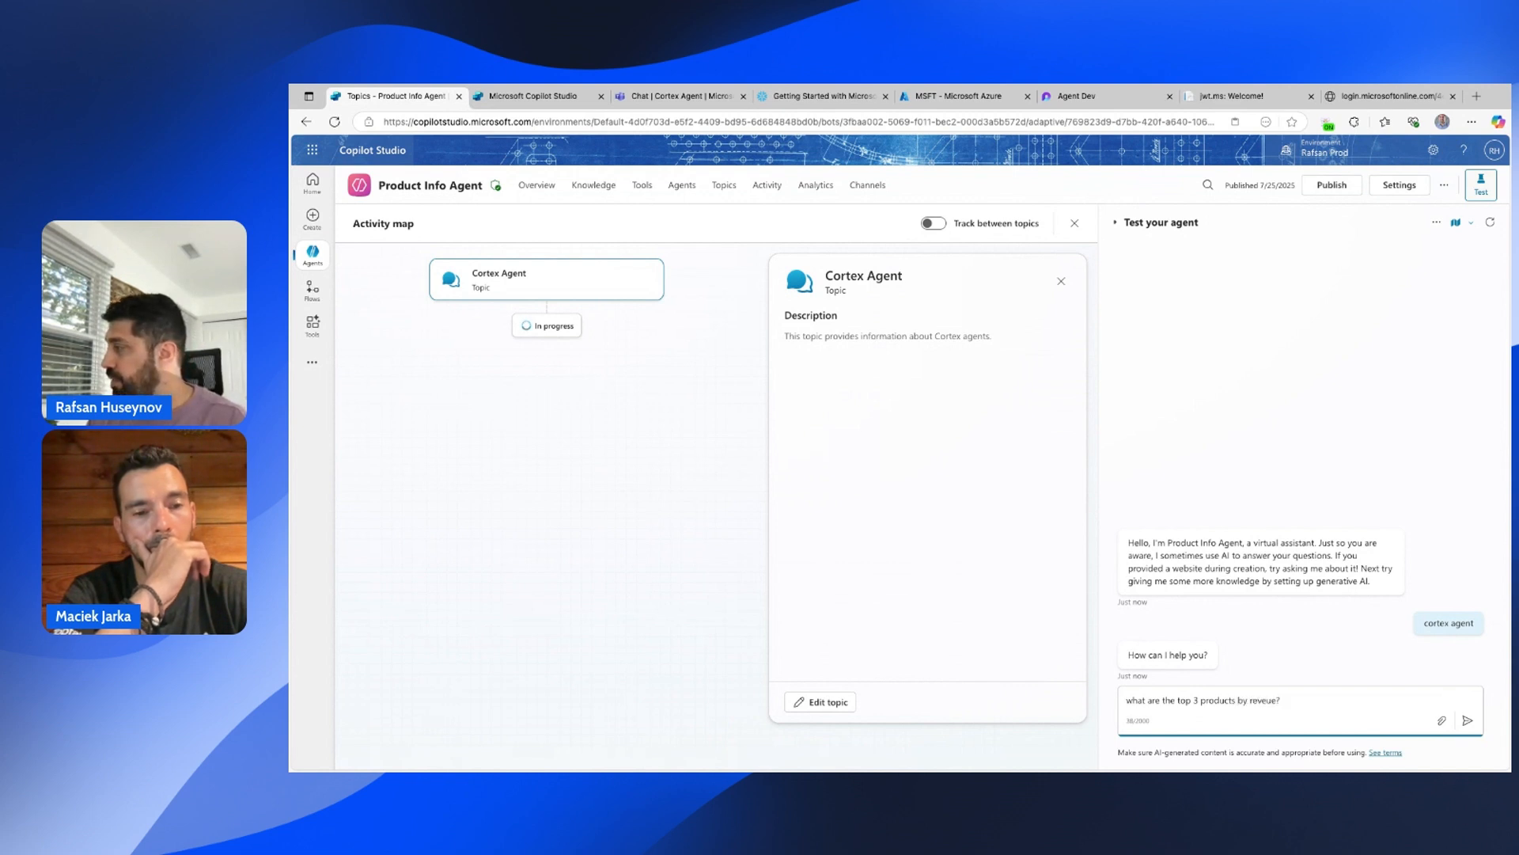
{"action": "key", "text": "Return"}
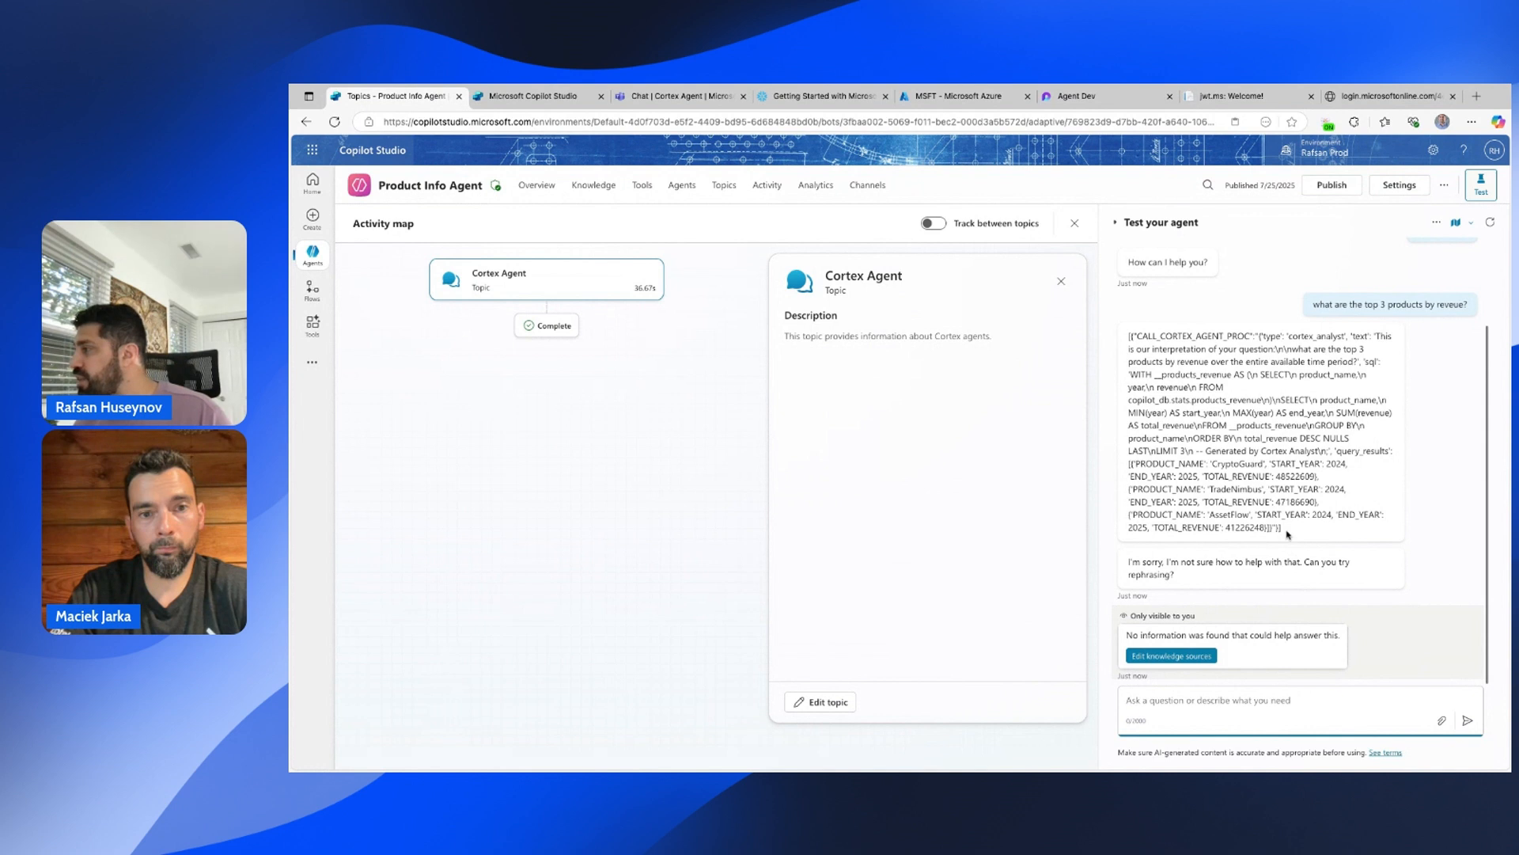
Inspect the JSON revenue answer, close the extra Copilot Studio tab, and go to the Agents list.
{"action": "left_click_drag", "start_coordinate": [1182, 438], "coordinate": [1288, 534]}
{"action": "triple_click", "coordinate": [1288, 534]}
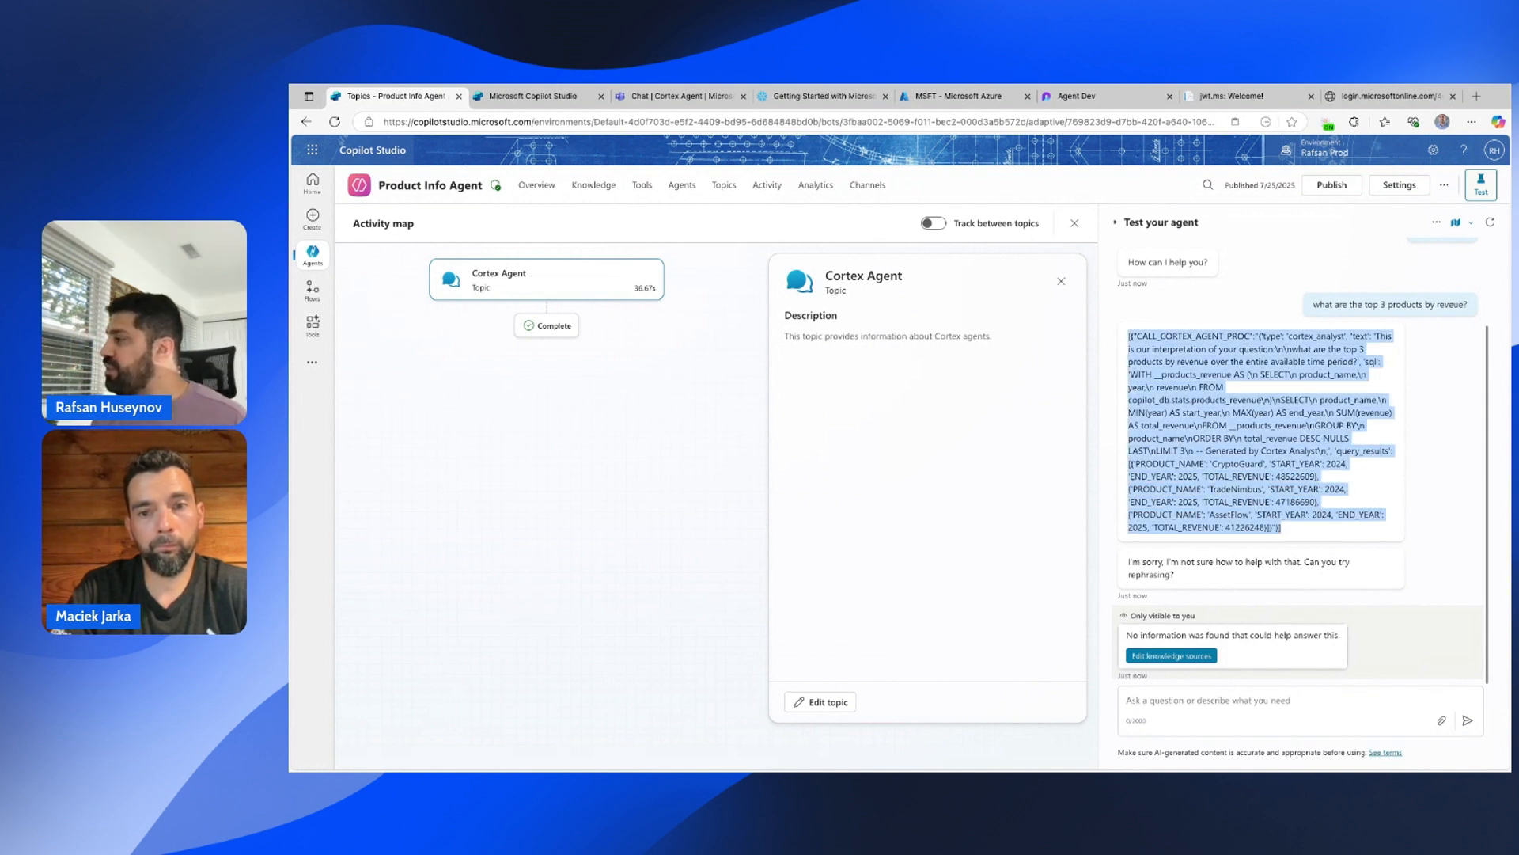
{"action": "left_click", "coordinate": [1288, 534]}
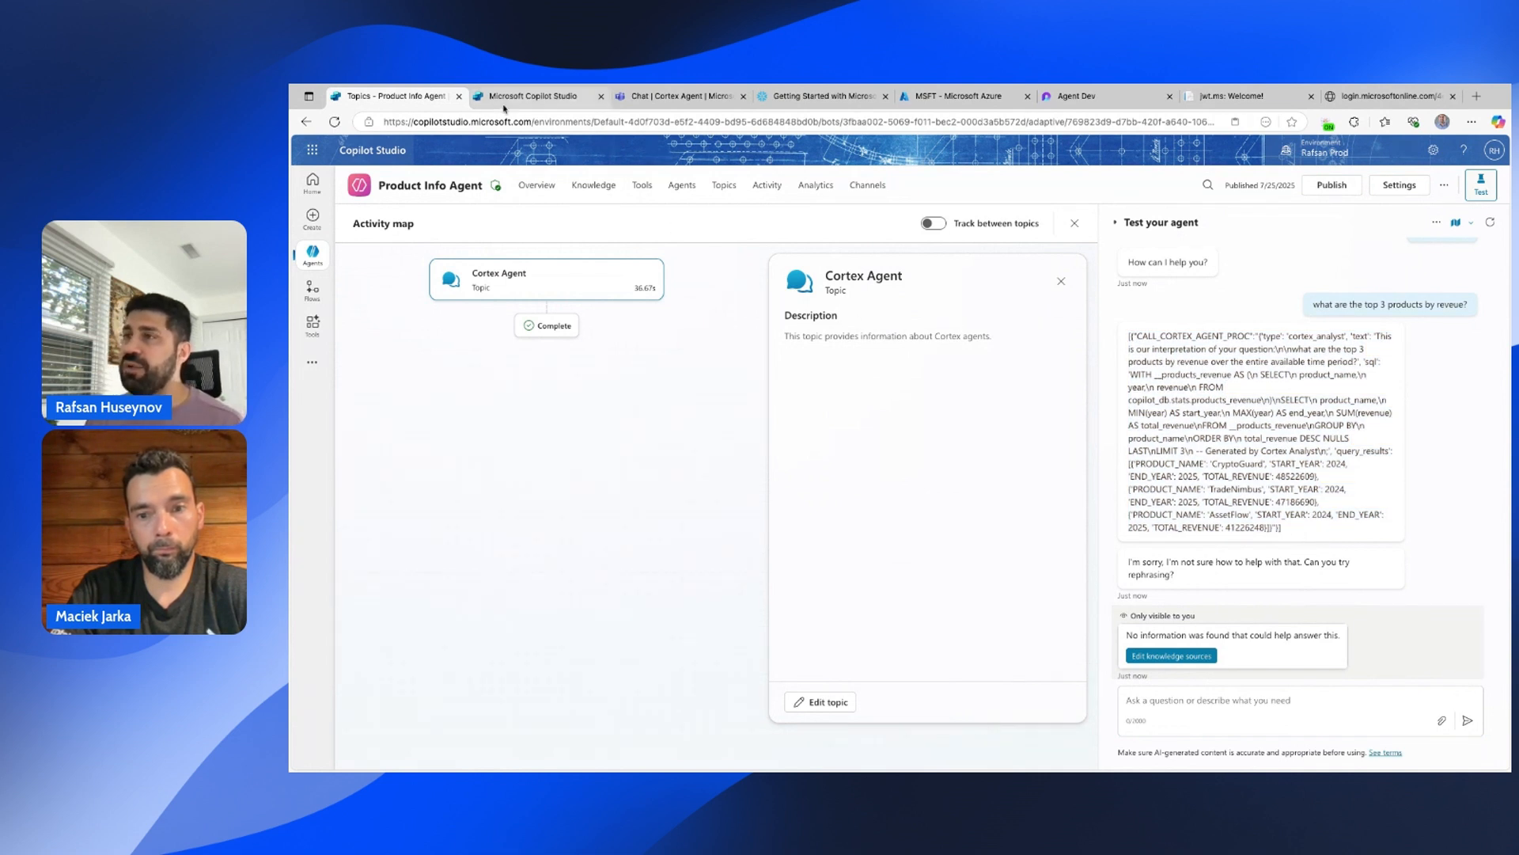
{"action": "left_click", "coordinate": [600, 96]}
{"action": "left_click", "coordinate": [313, 254]}
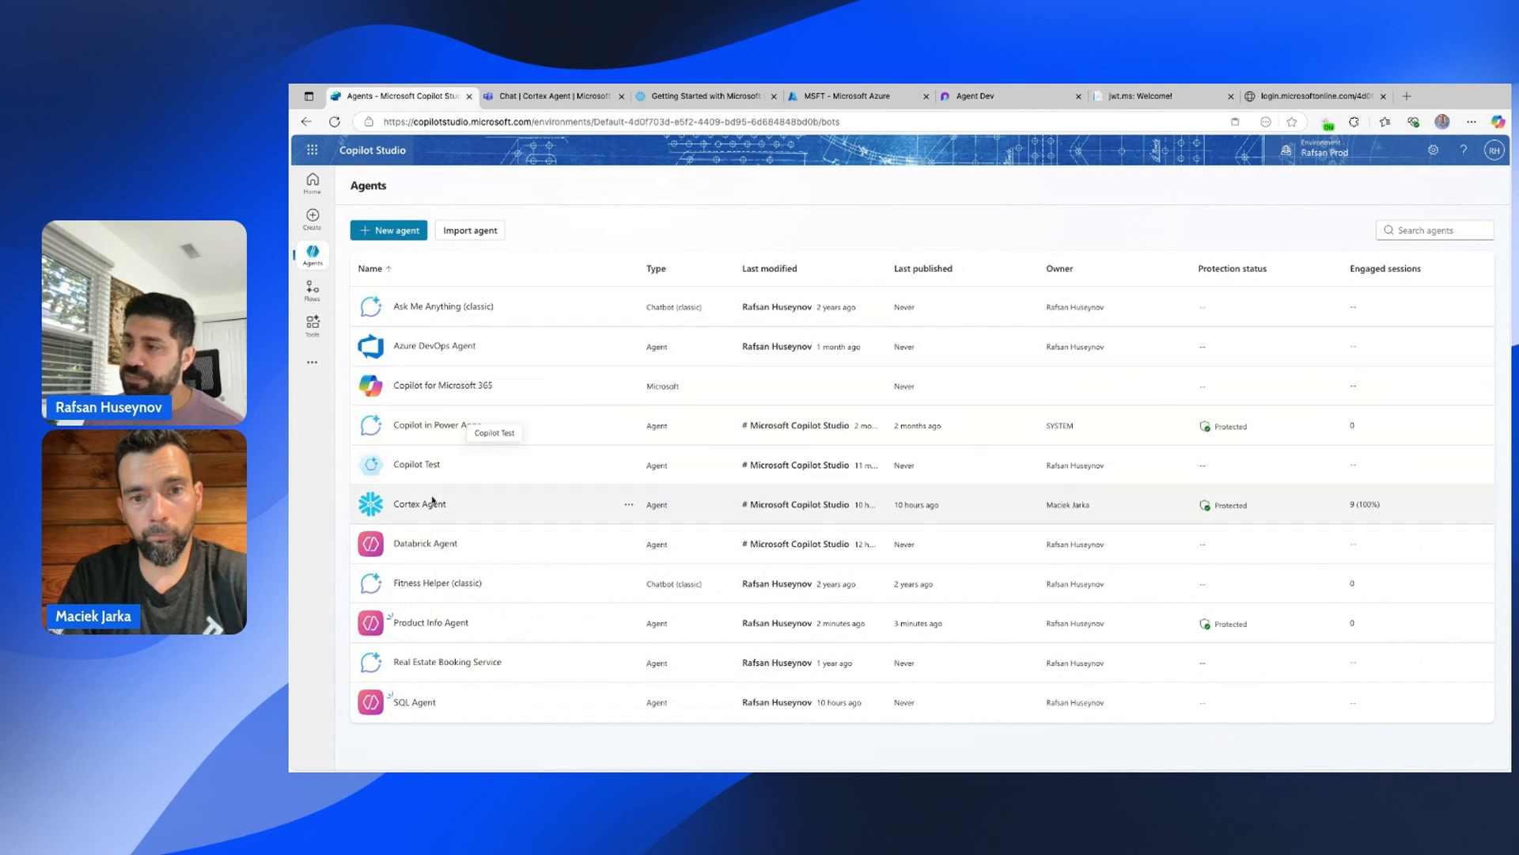
Select all of the Cortex Agent's instructions text for copying, then return to the Agents list.
{"action": "left_click", "coordinate": [426, 507]}
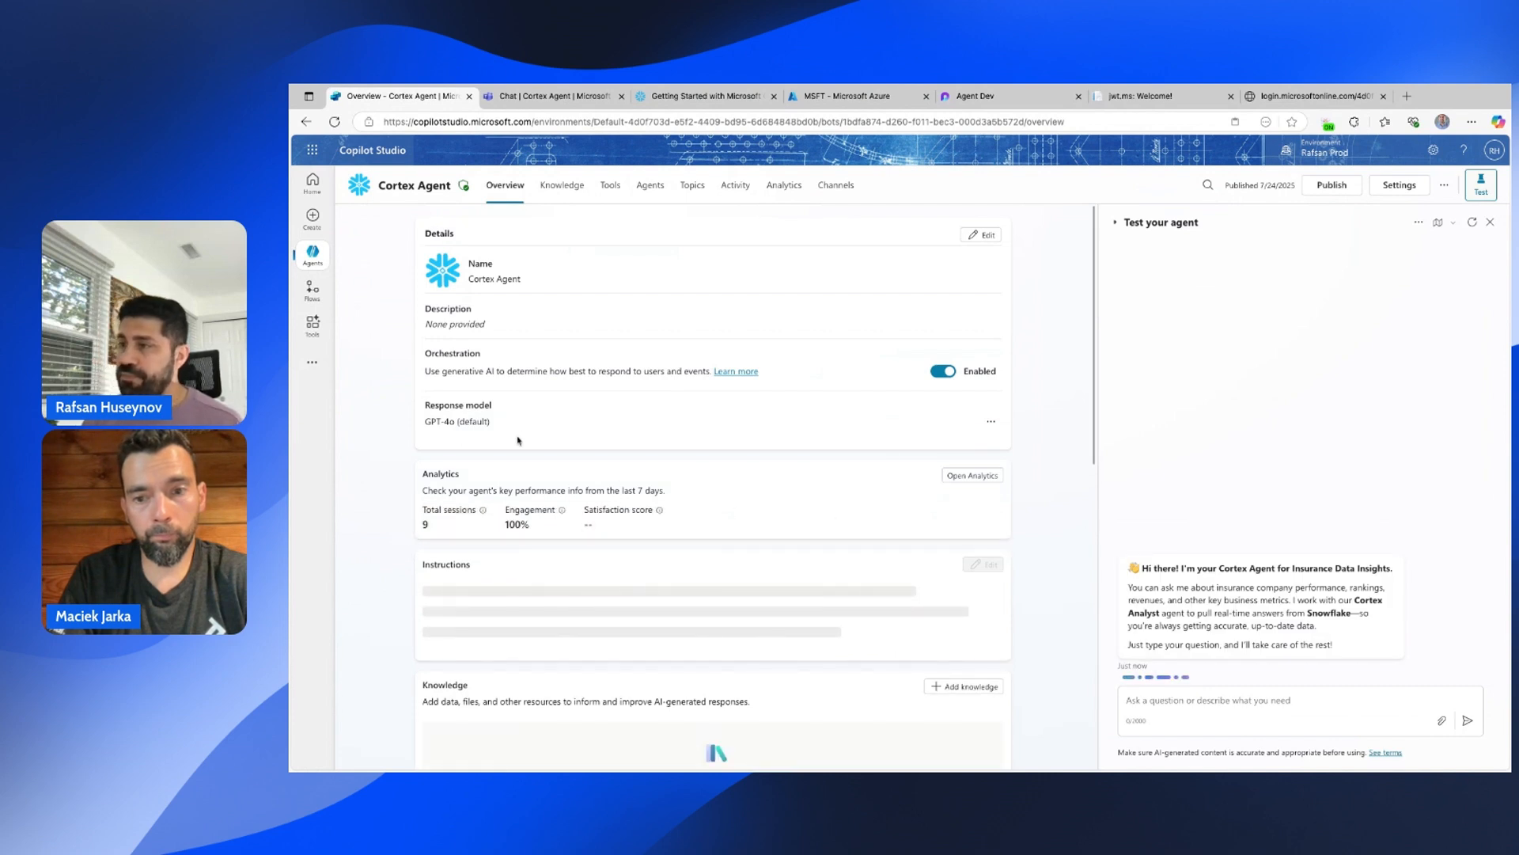
{"action": "scroll", "coordinate": [554, 491], "scroll_direction": "down", "scroll_amount": 1}
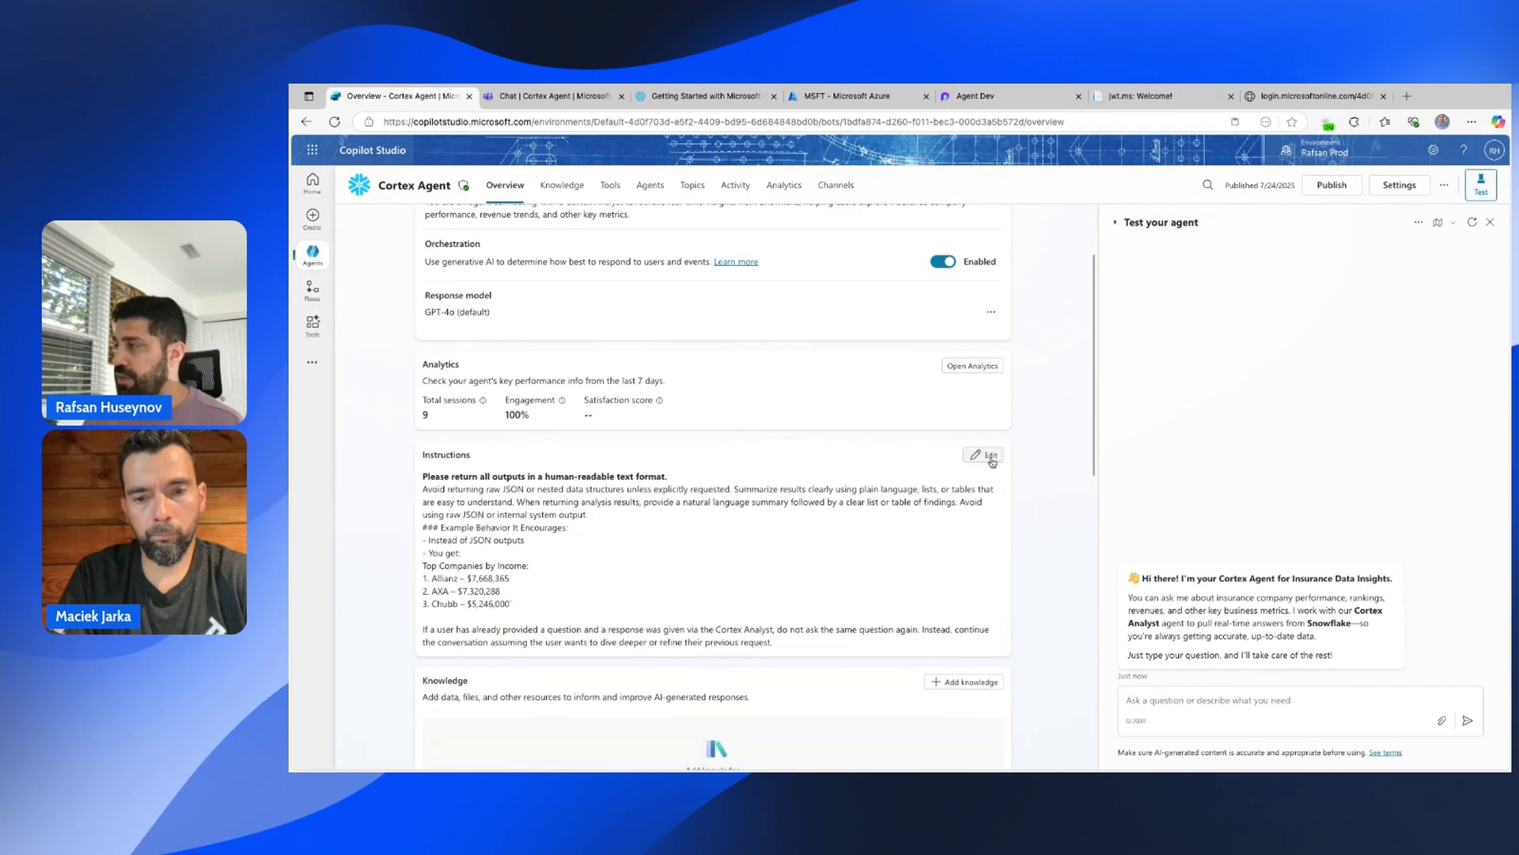
{"action": "left_click", "coordinate": [984, 455]}
{"action": "key", "text": "ctrl+a"}
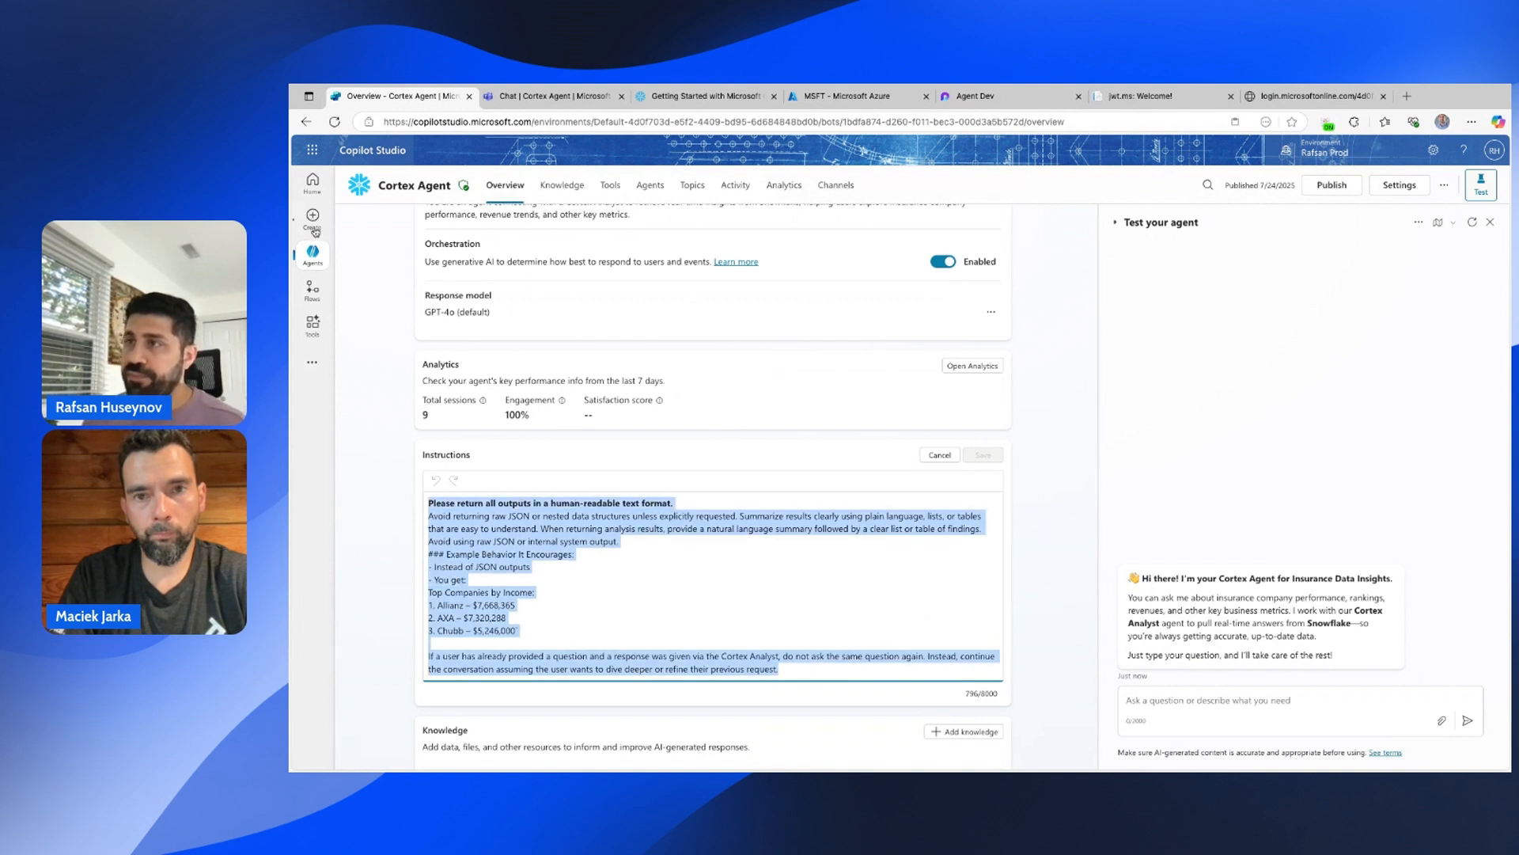
{"action": "left_click", "coordinate": [312, 254]}
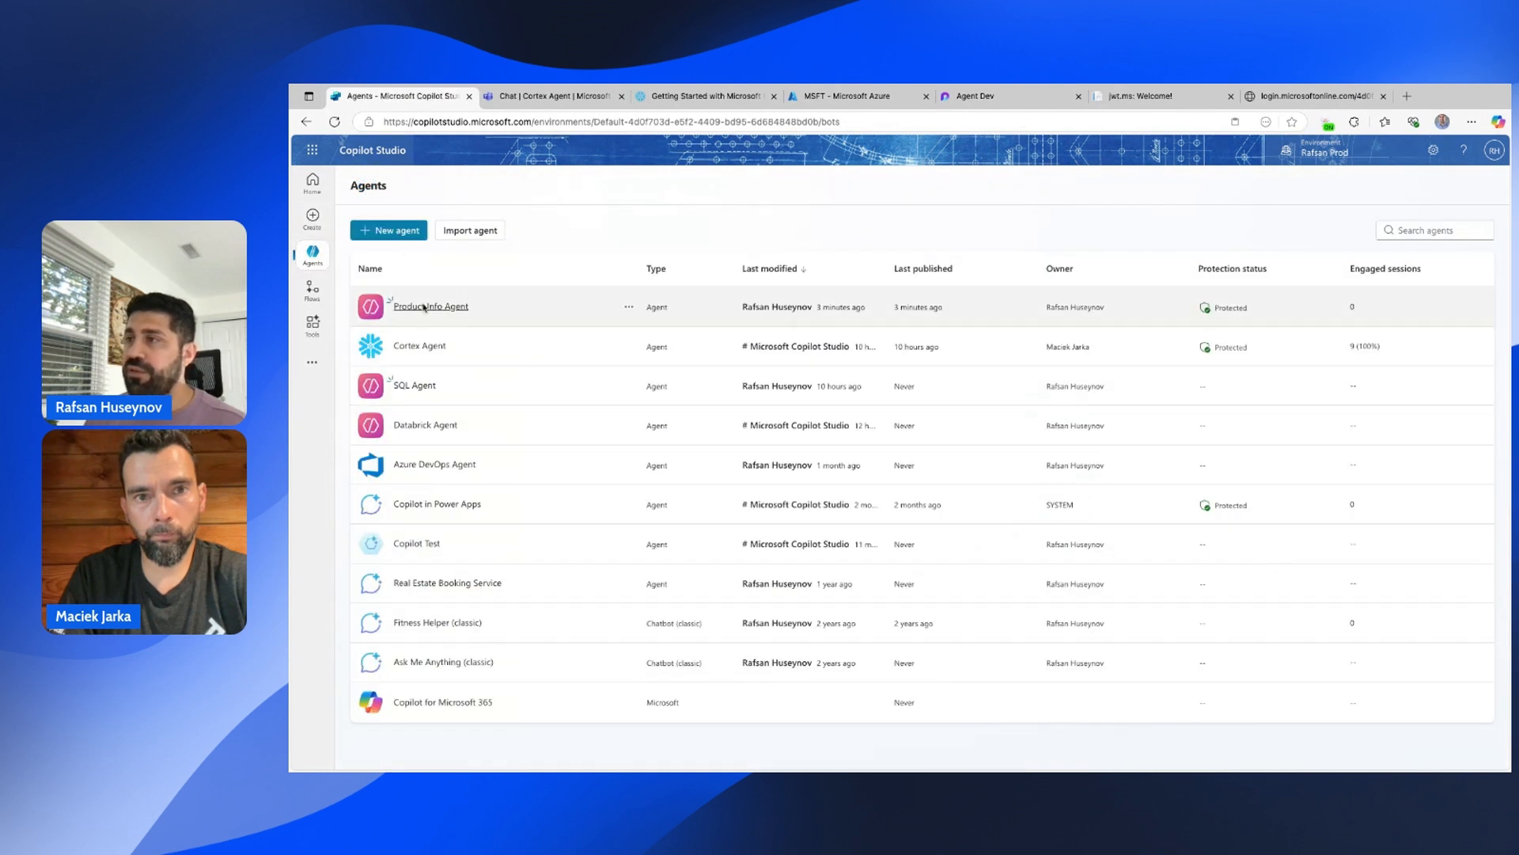
Paste the Cortex Agent's instructions into Product Info Agent's instructions, save, and restart the test chat.
{"action": "left_click", "coordinate": [607, 363]}
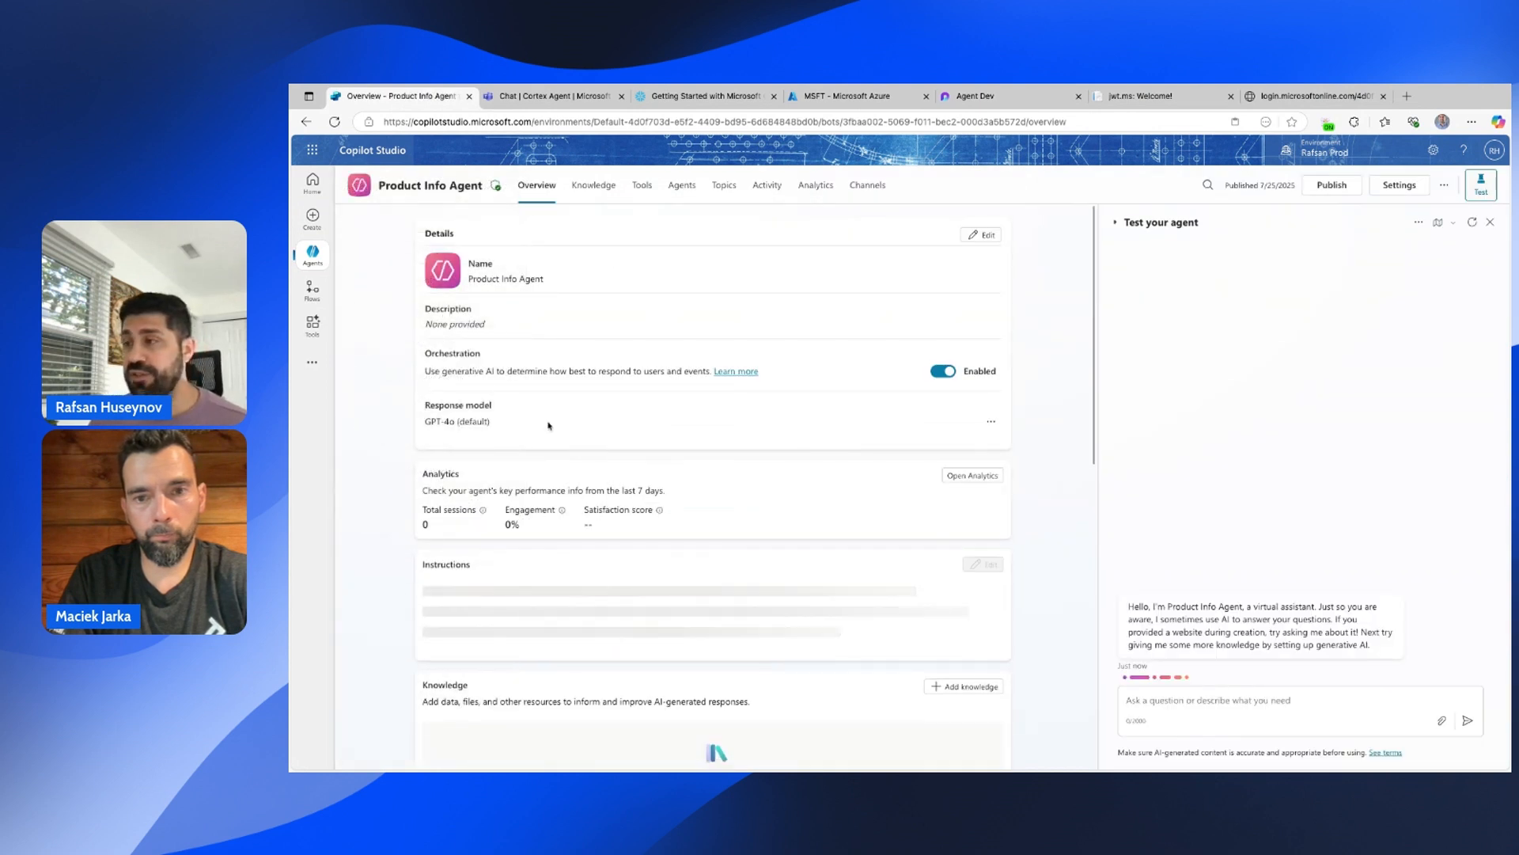
{"action": "scroll", "coordinate": [910, 510], "scroll_direction": "down", "scroll_amount": 2}
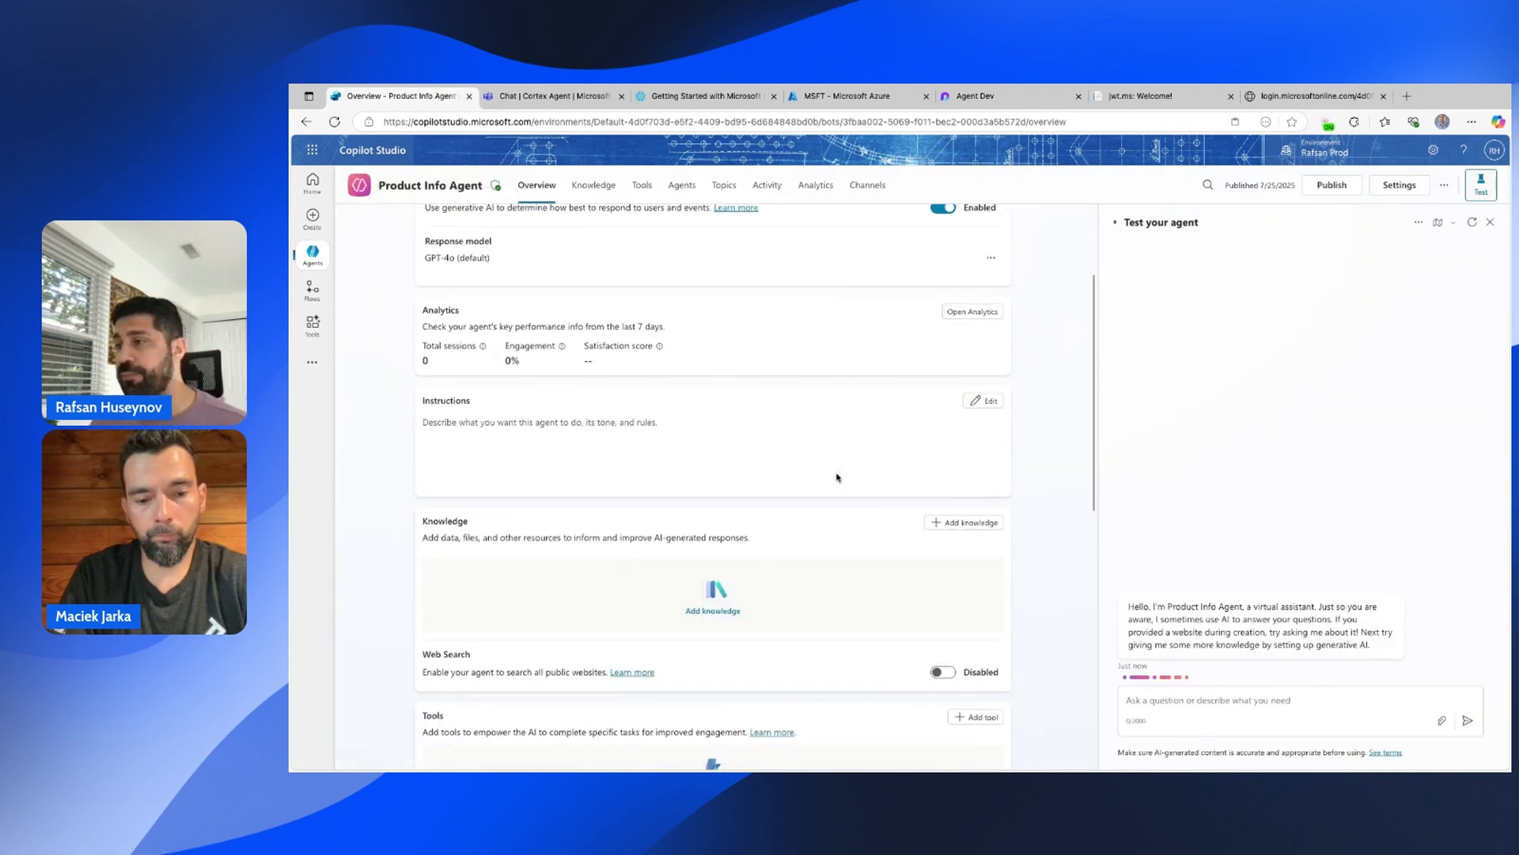
{"action": "left_click", "coordinate": [986, 401]}
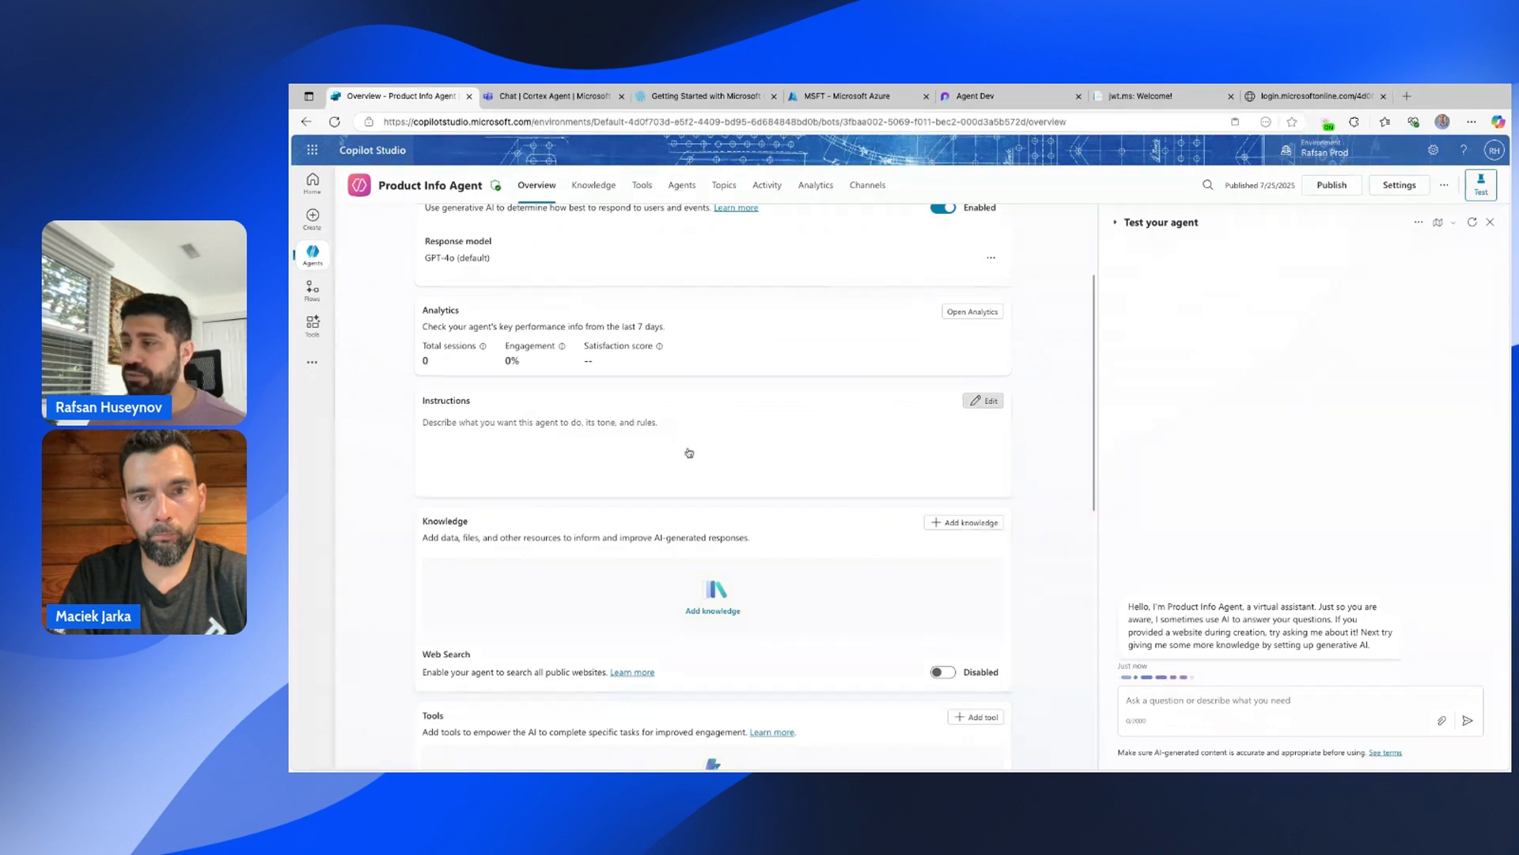
{"action": "left_click", "coordinate": [478, 465]}
{"action": "type", "text": "/"}
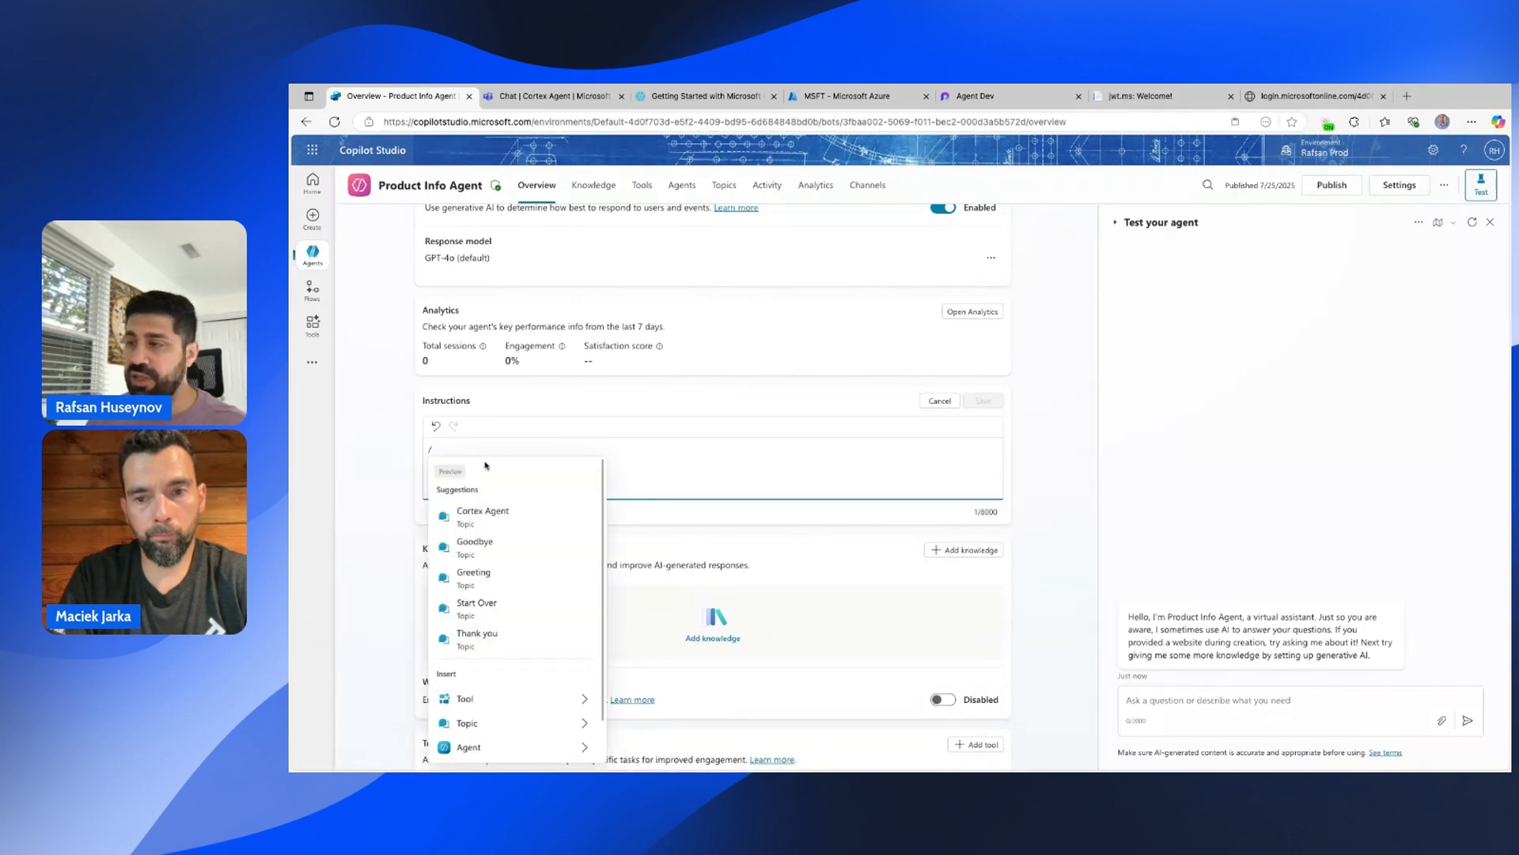
{"action": "key", "text": "BackSpace"}
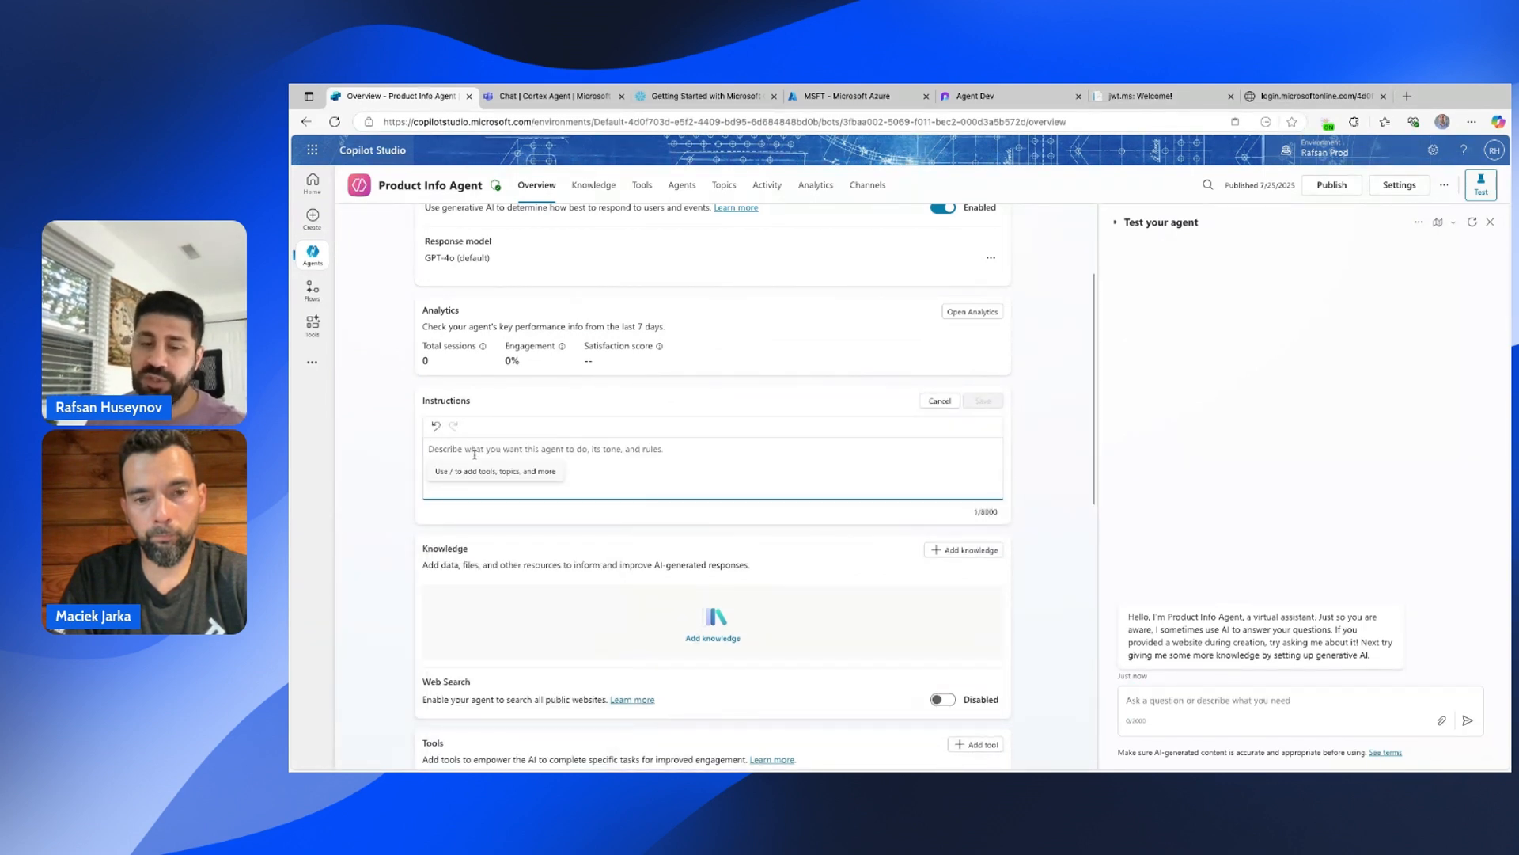
{"action": "type", "text": "Please return all outputs in a human-readable text format. Avoid returning raw JSON or nested data structures unless explicitly requested. Summarize results clearly using plain language, lists, or tables that are easy to understand. When returning analysis results, provide a natural language summary followed by a clear list or table of findings. Avoid using raw JSON or internal system output ### Example Behavior It Encourages: - Instead of JSON outputs - You get: Top Companies by Income: 1. Allianz – $7,668,365 2. AXA – $7,320,288 3. Chubb – $5,246,000  If a user has already provided a question and a response was given via the Cortex Analyst, do not ask the same question again. Instead, continue the conversation assuming the user wants to dive deeper or refine their previous request."}
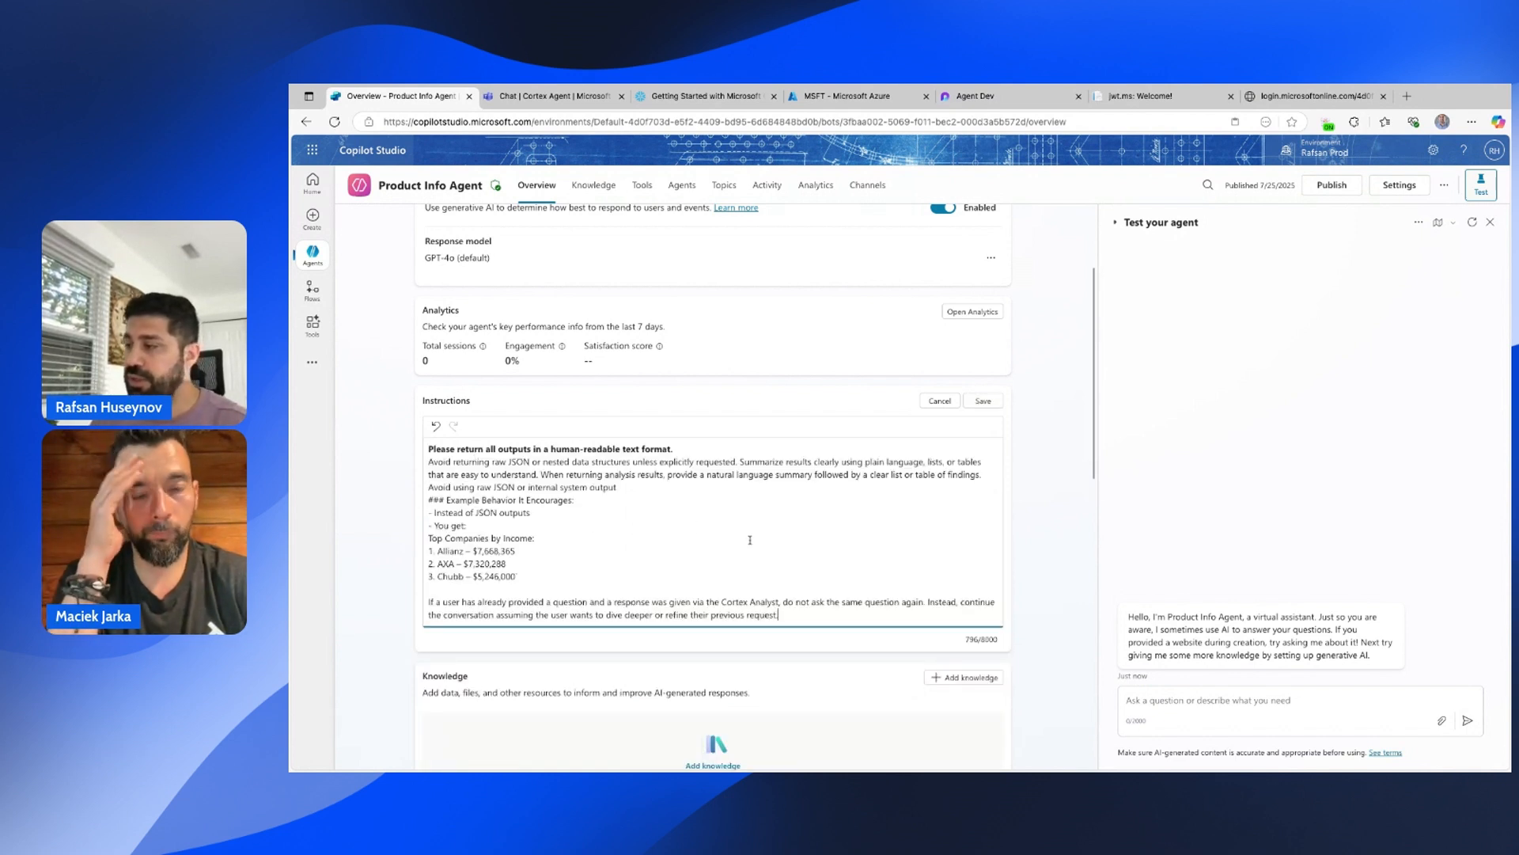
{"action": "left_click", "coordinate": [983, 401]}
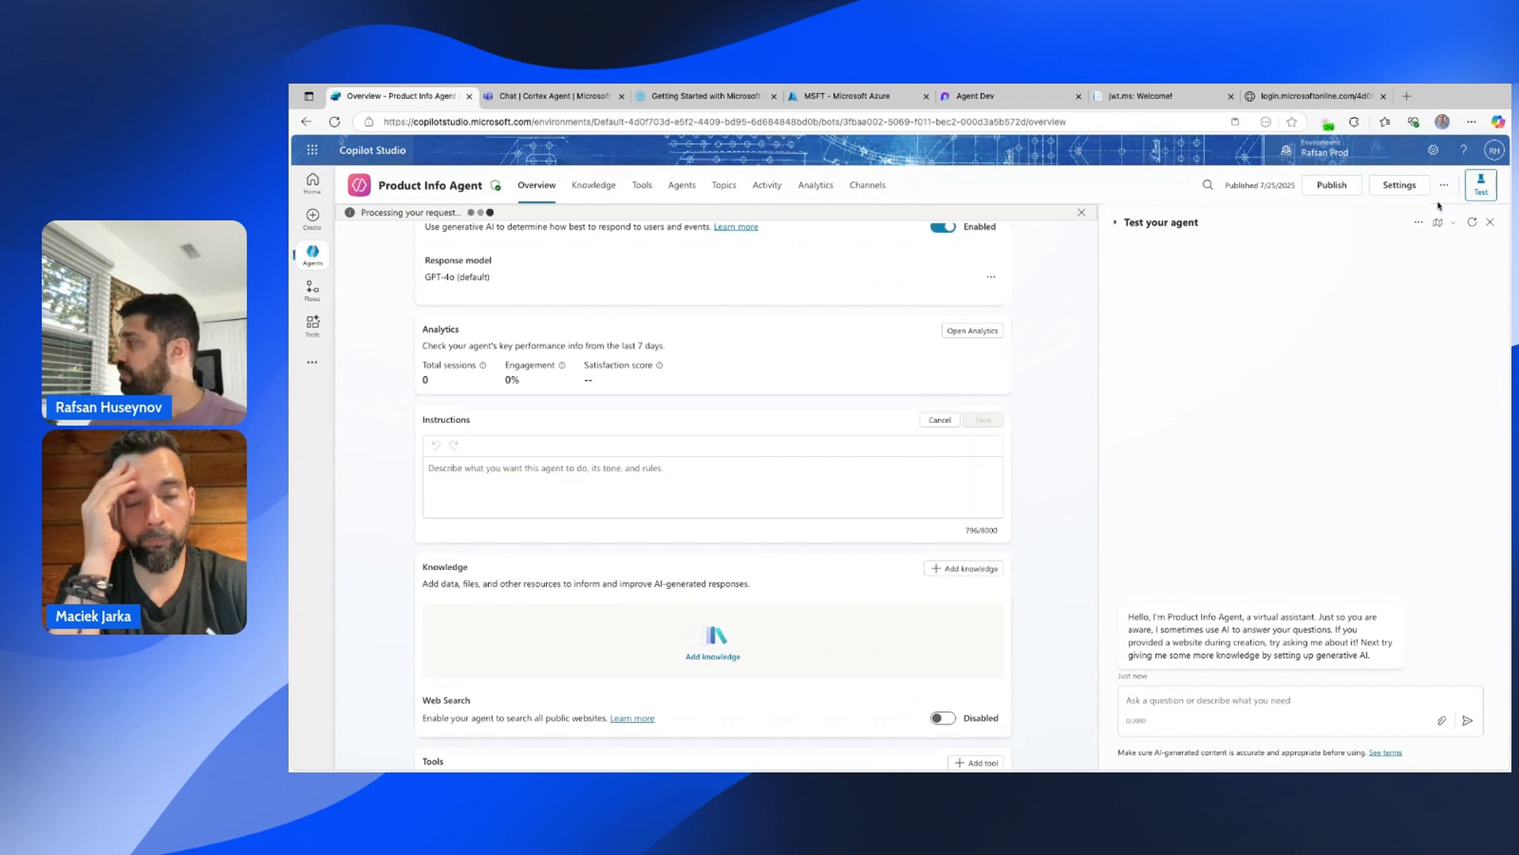
{"action": "left_click", "coordinate": [1474, 224]}
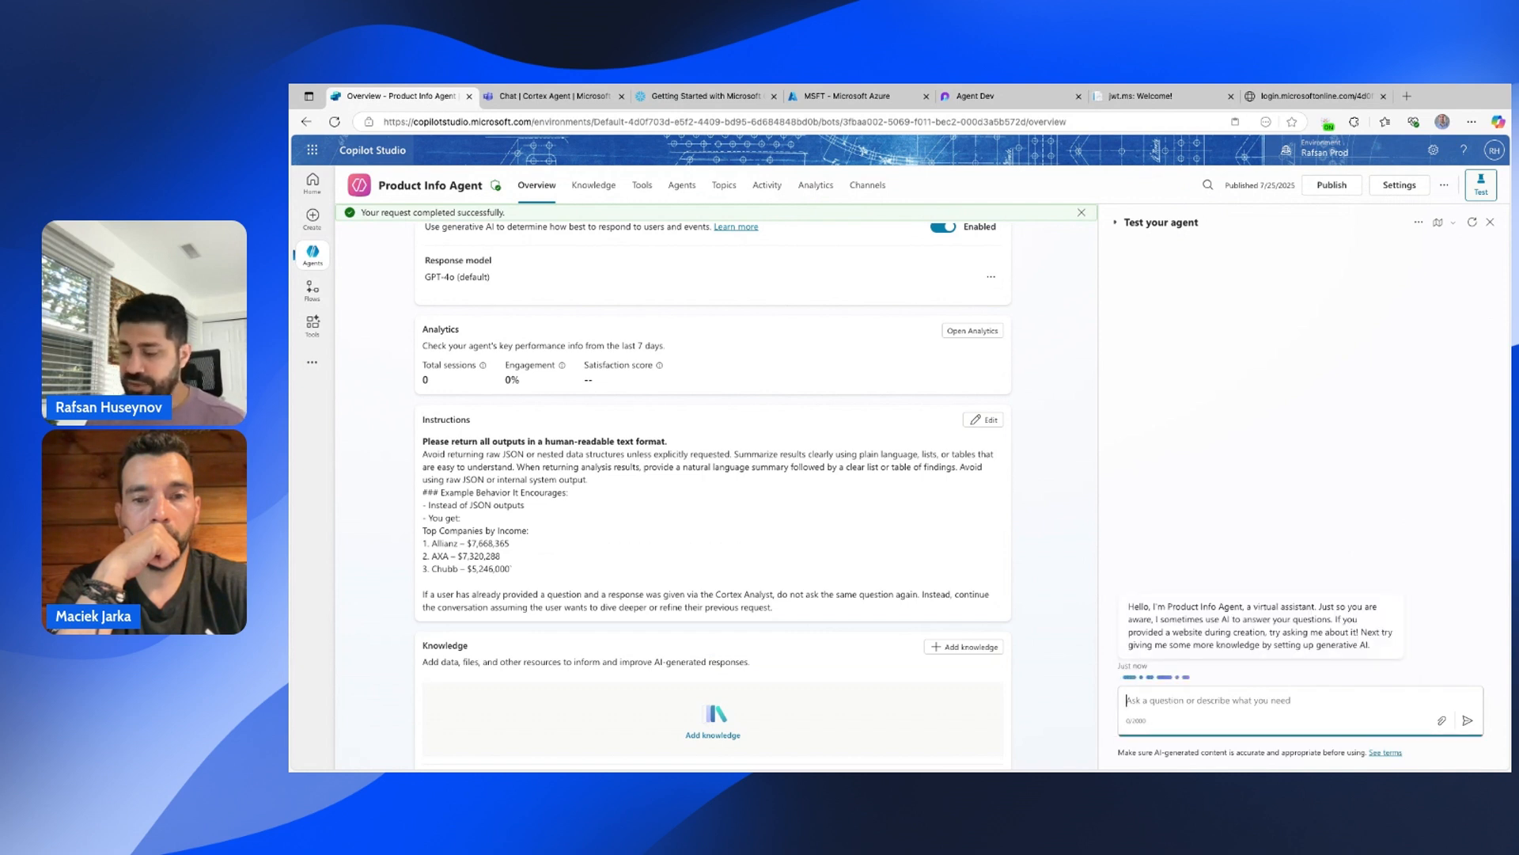
Send 'cortex agent', ask 'what are the top 3 products by revenue?', and review the readable answer.
{"action": "type", "text": "cortex agent"}
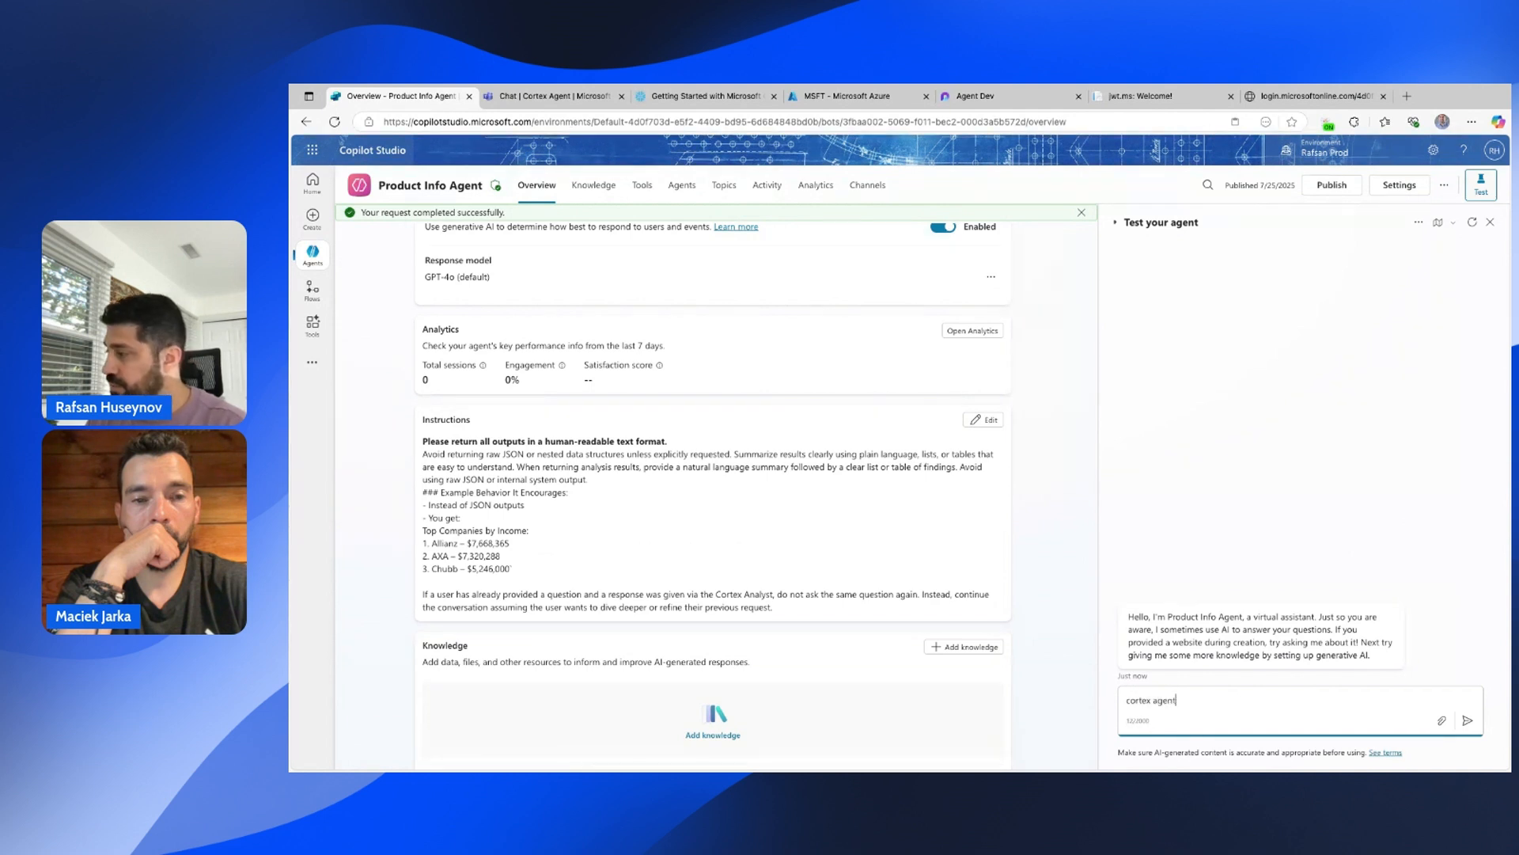
{"action": "key", "text": "Return"}
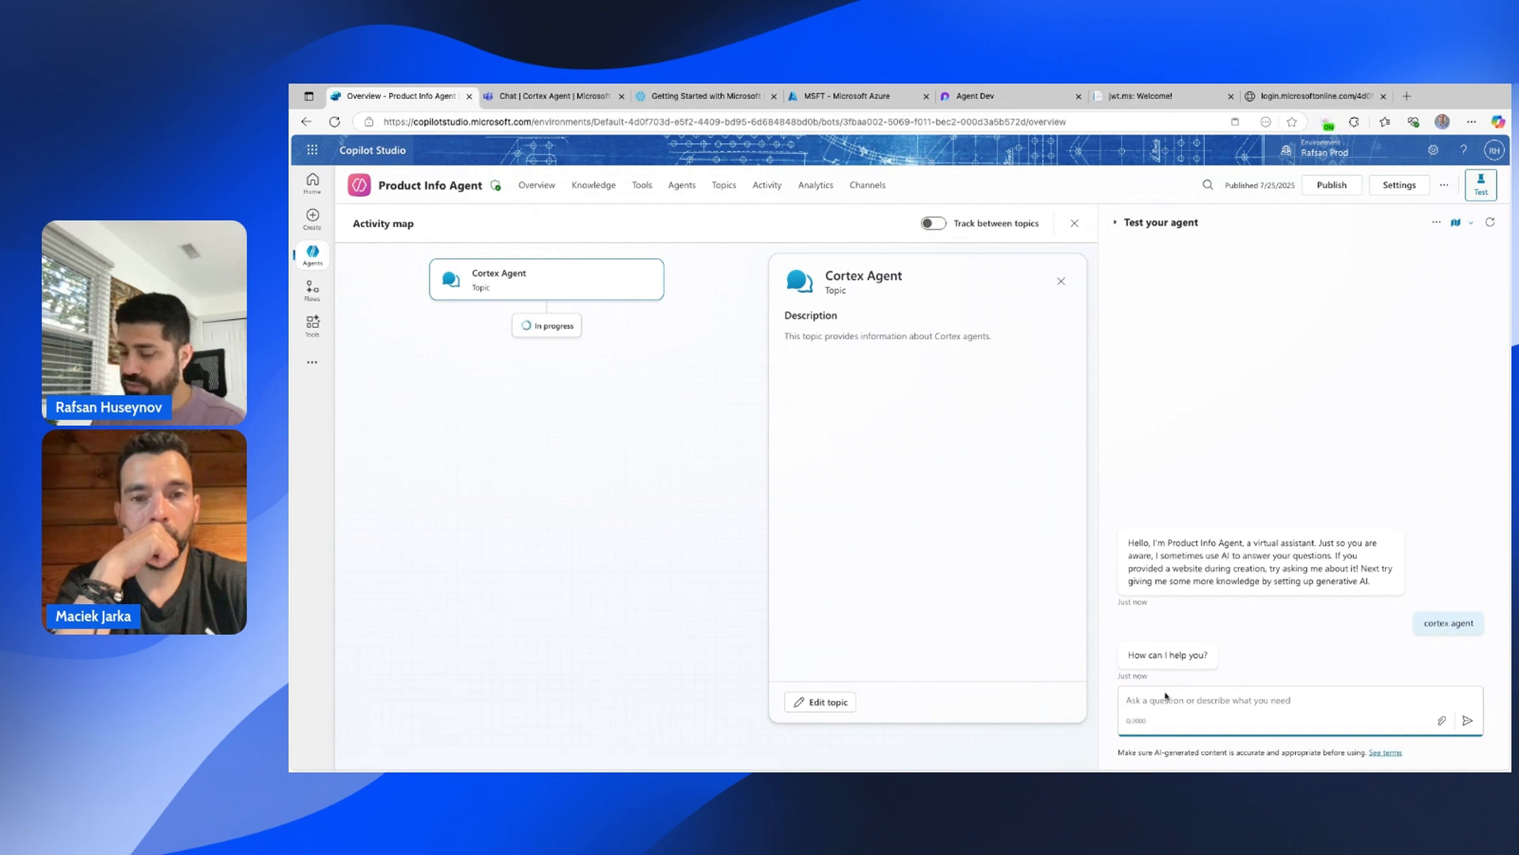
{"action": "type", "text": "what are the "}
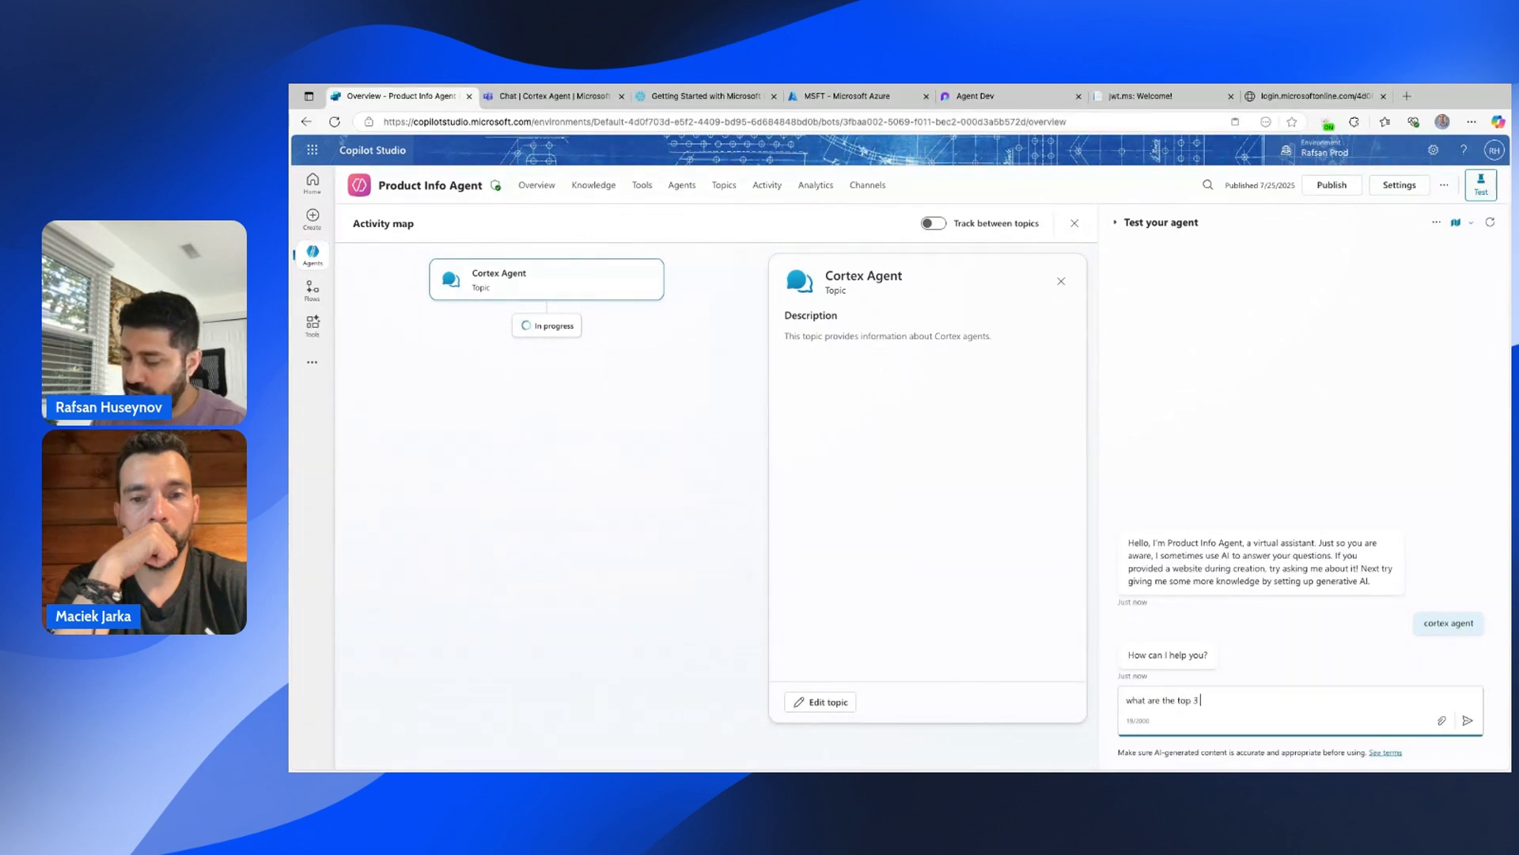
{"action": "type", "text": "top 3 products by revuew"}
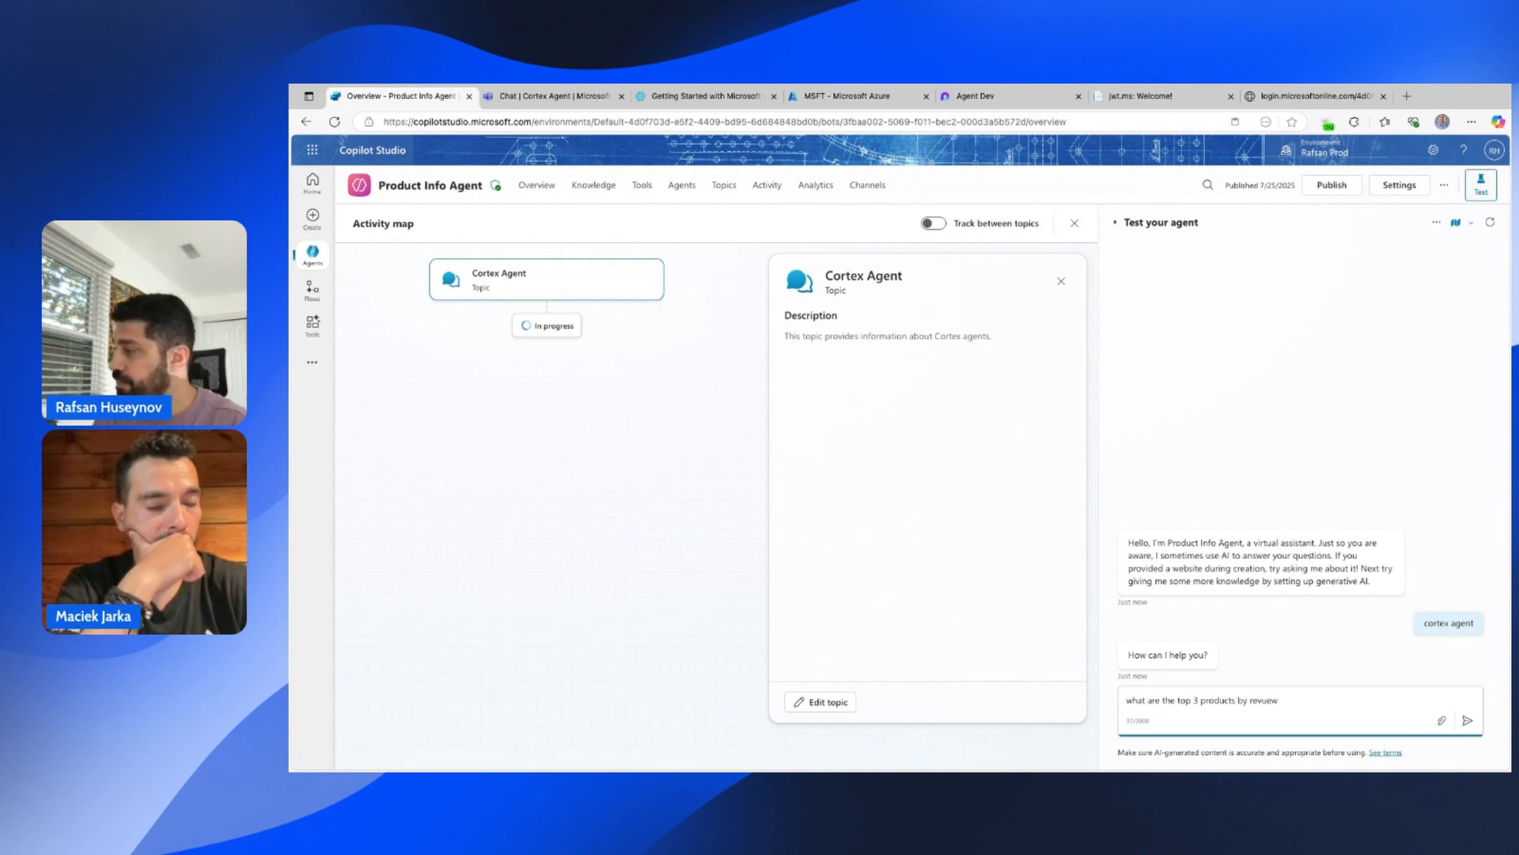
{"action": "key", "text": "BackSpace"}
{"action": "key", "text": "BackSpace"}
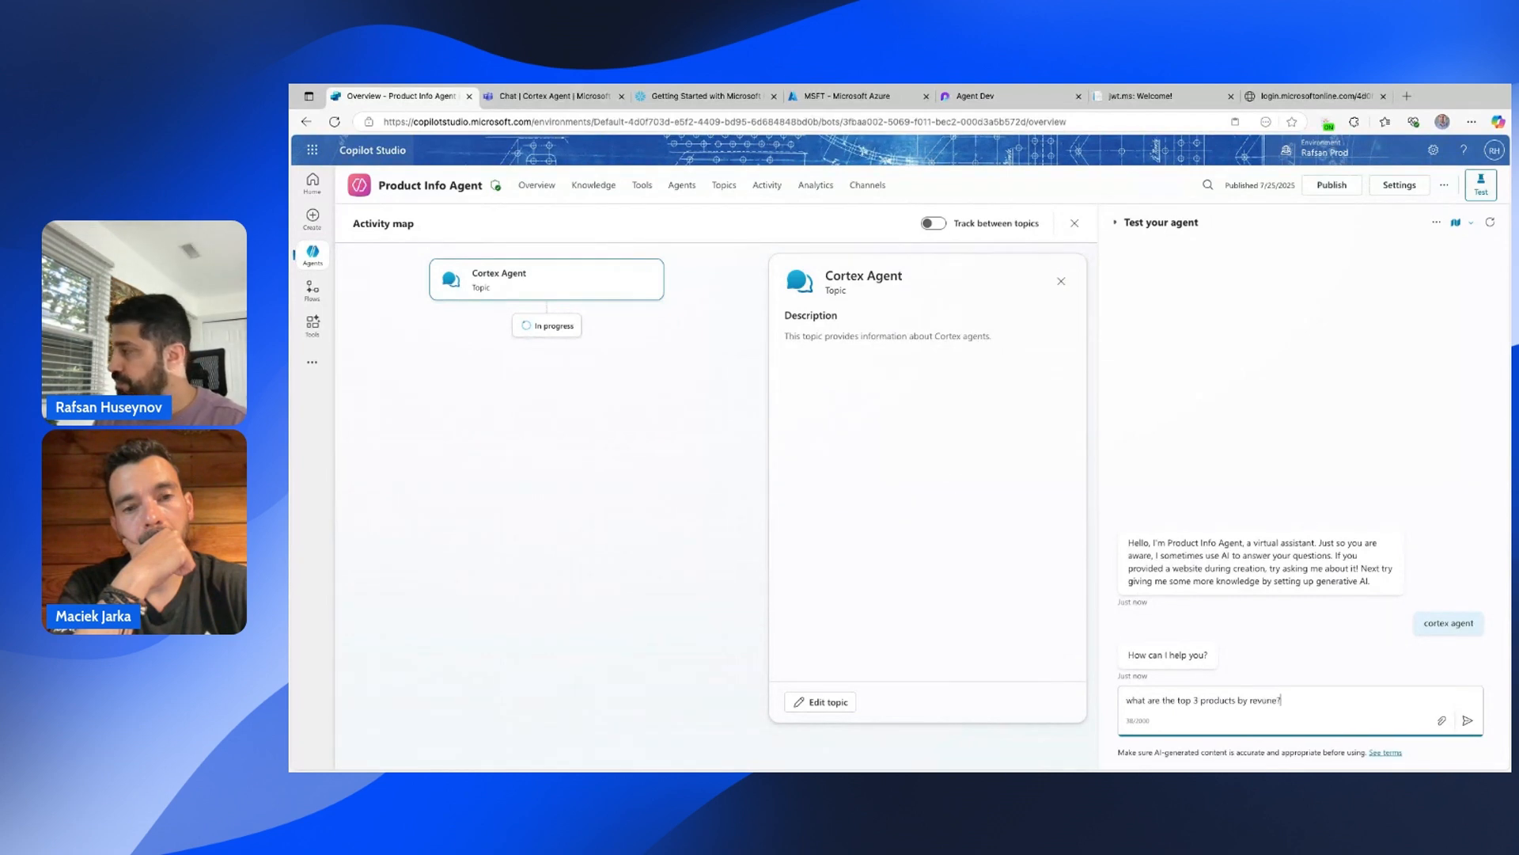
{"action": "type", "text": "ne?"}
{"action": "key", "text": "Return"}
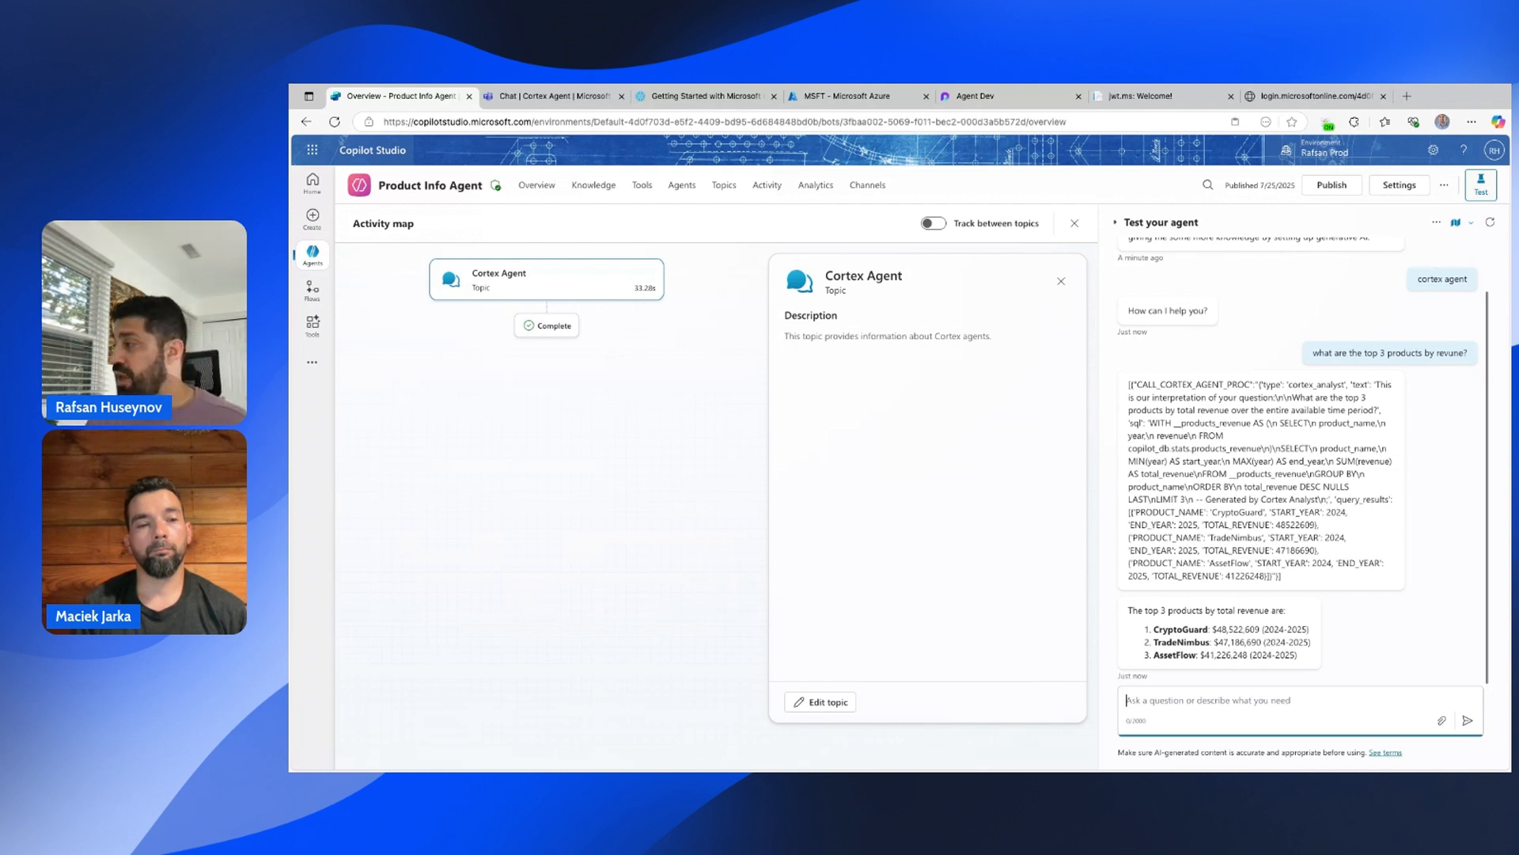
{"action": "left_click_drag", "start_coordinate": [1309, 660], "coordinate": [1129, 610]}
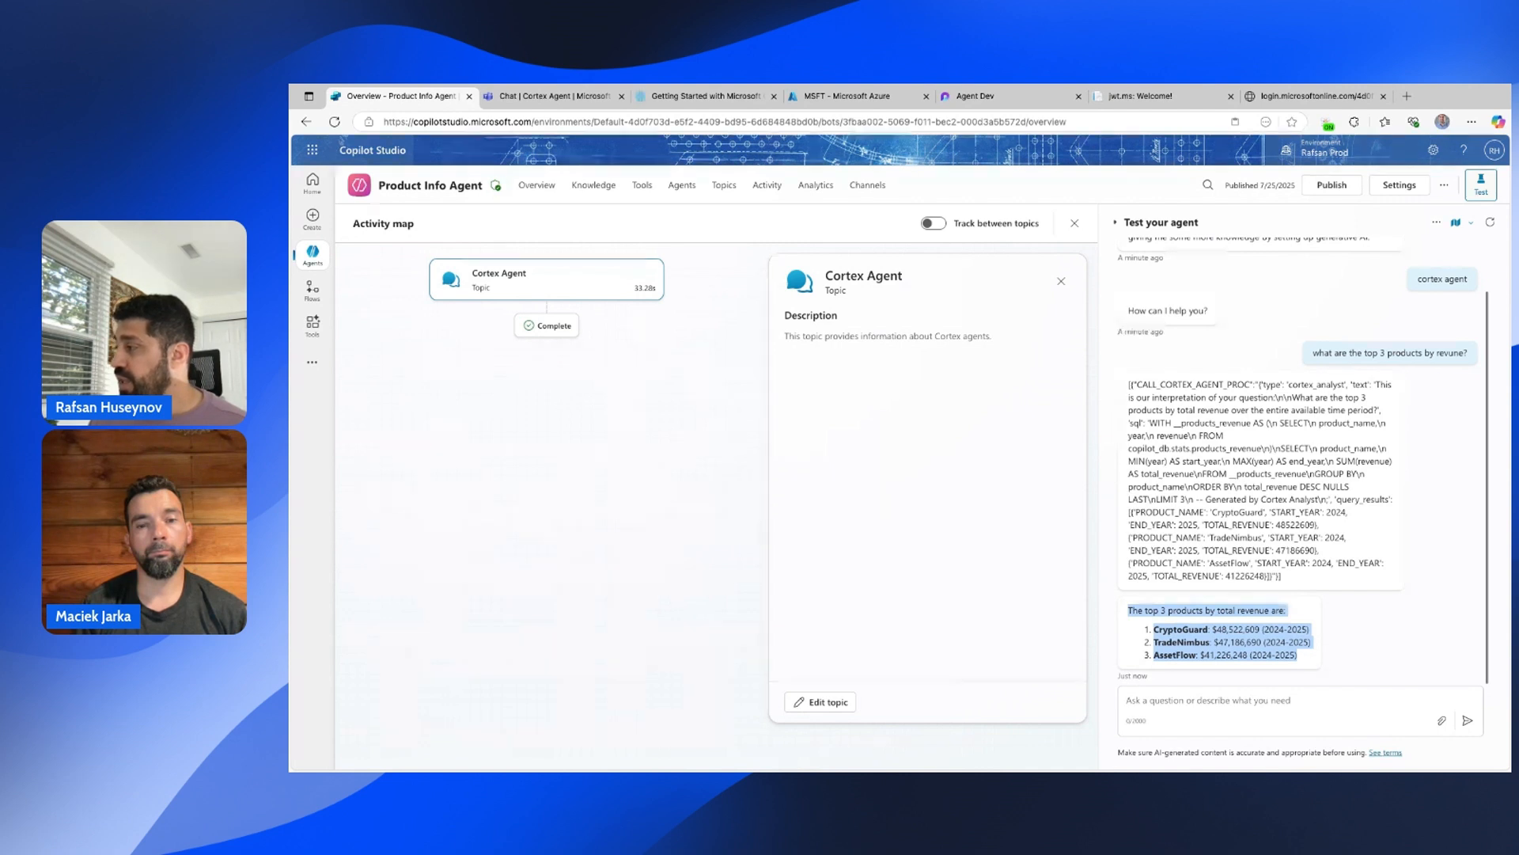
{"action": "left_click", "coordinate": [1366, 548]}
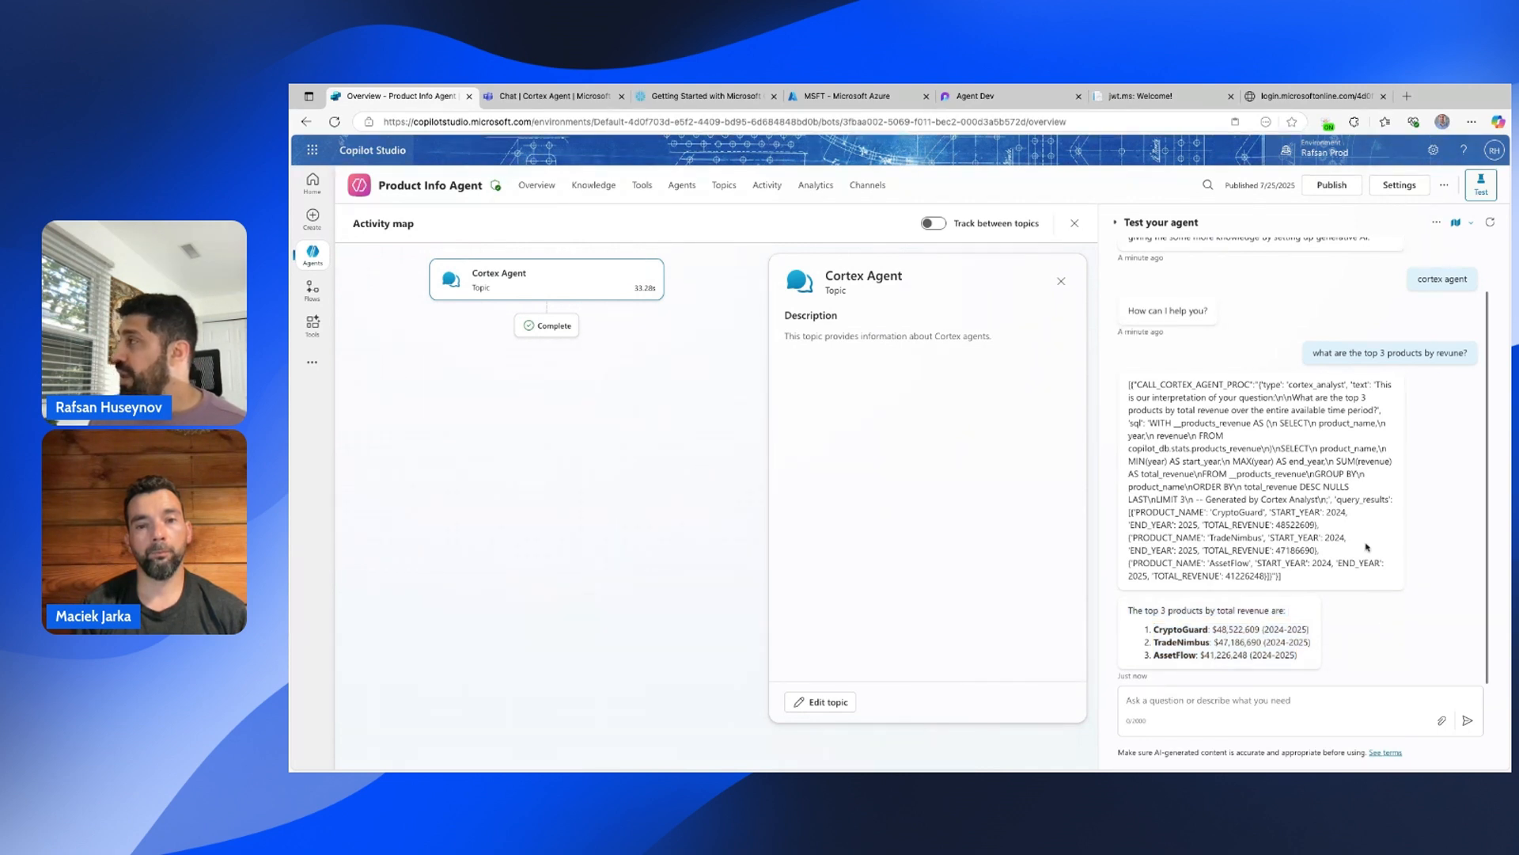
Confirm publishing the Product Info Agent, dismiss the progress message, and go to its Channels page.
{"action": "left_click", "coordinate": [1334, 187]}
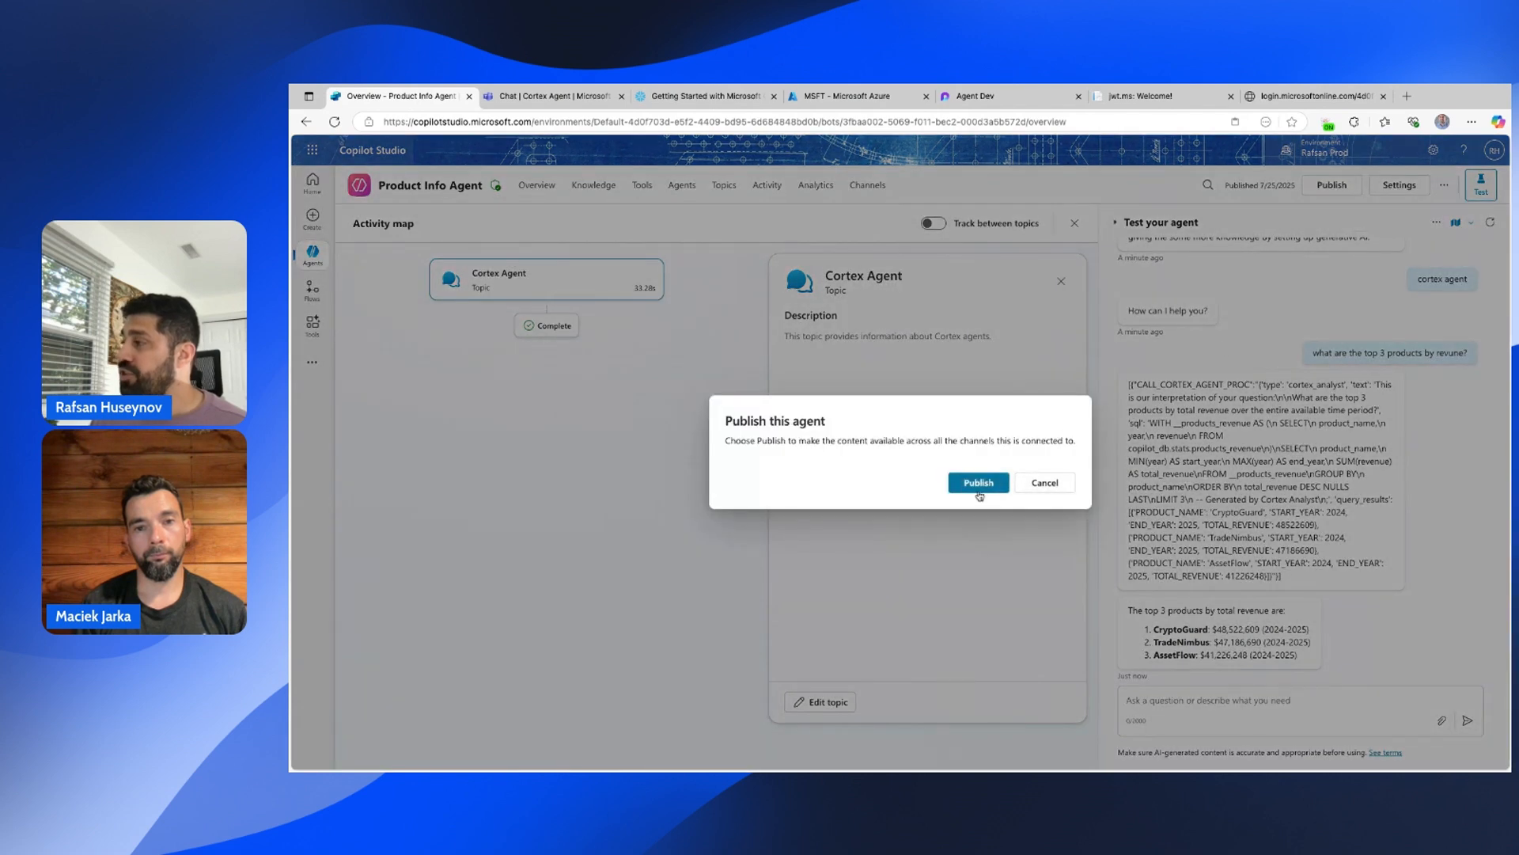
{"action": "left_click", "coordinate": [980, 484]}
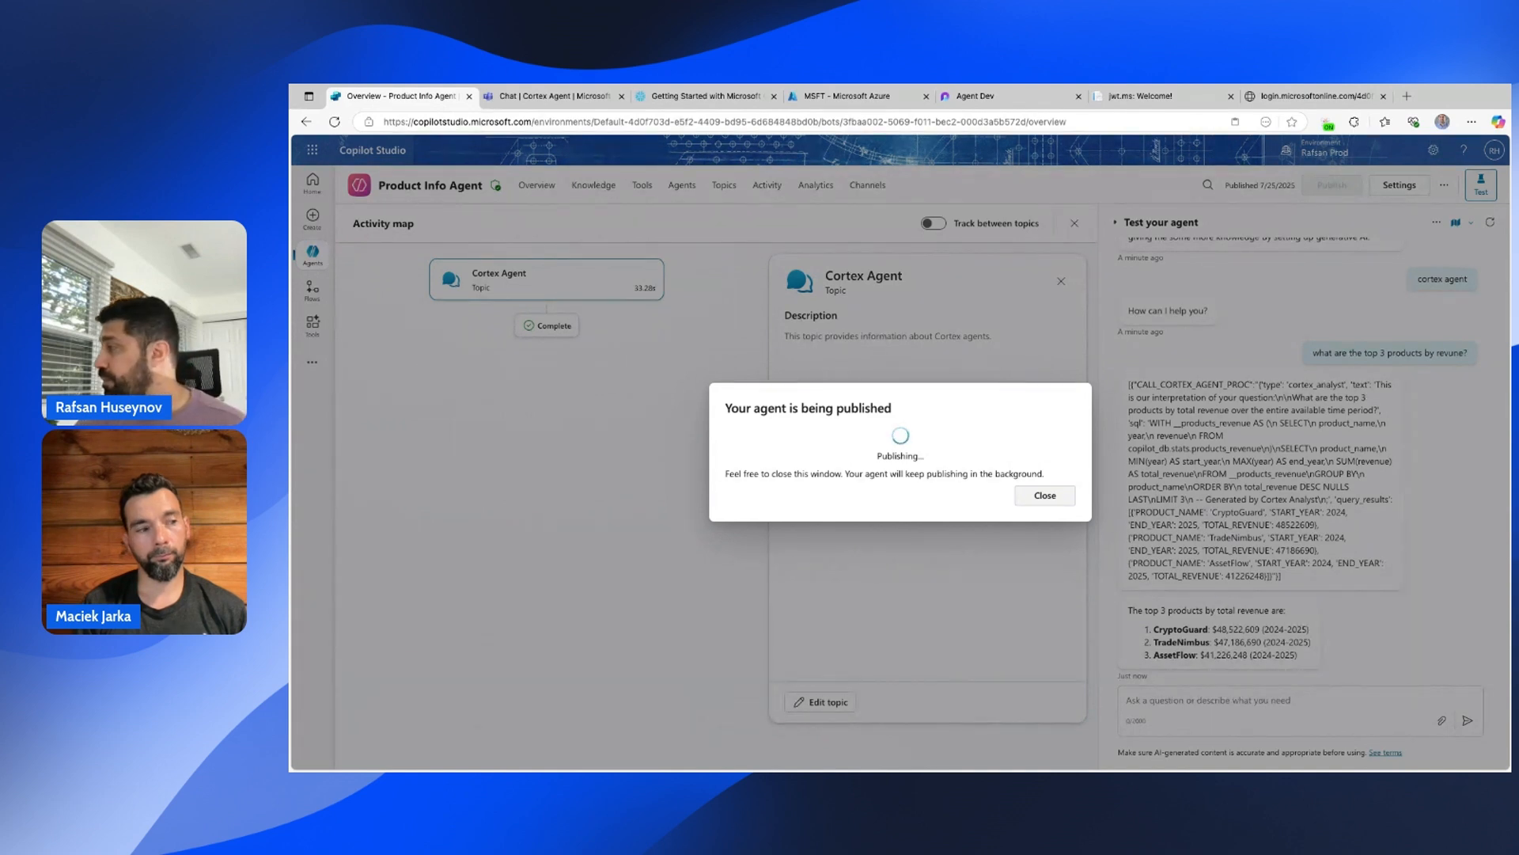
{"action": "left_click", "coordinate": [1045, 496]}
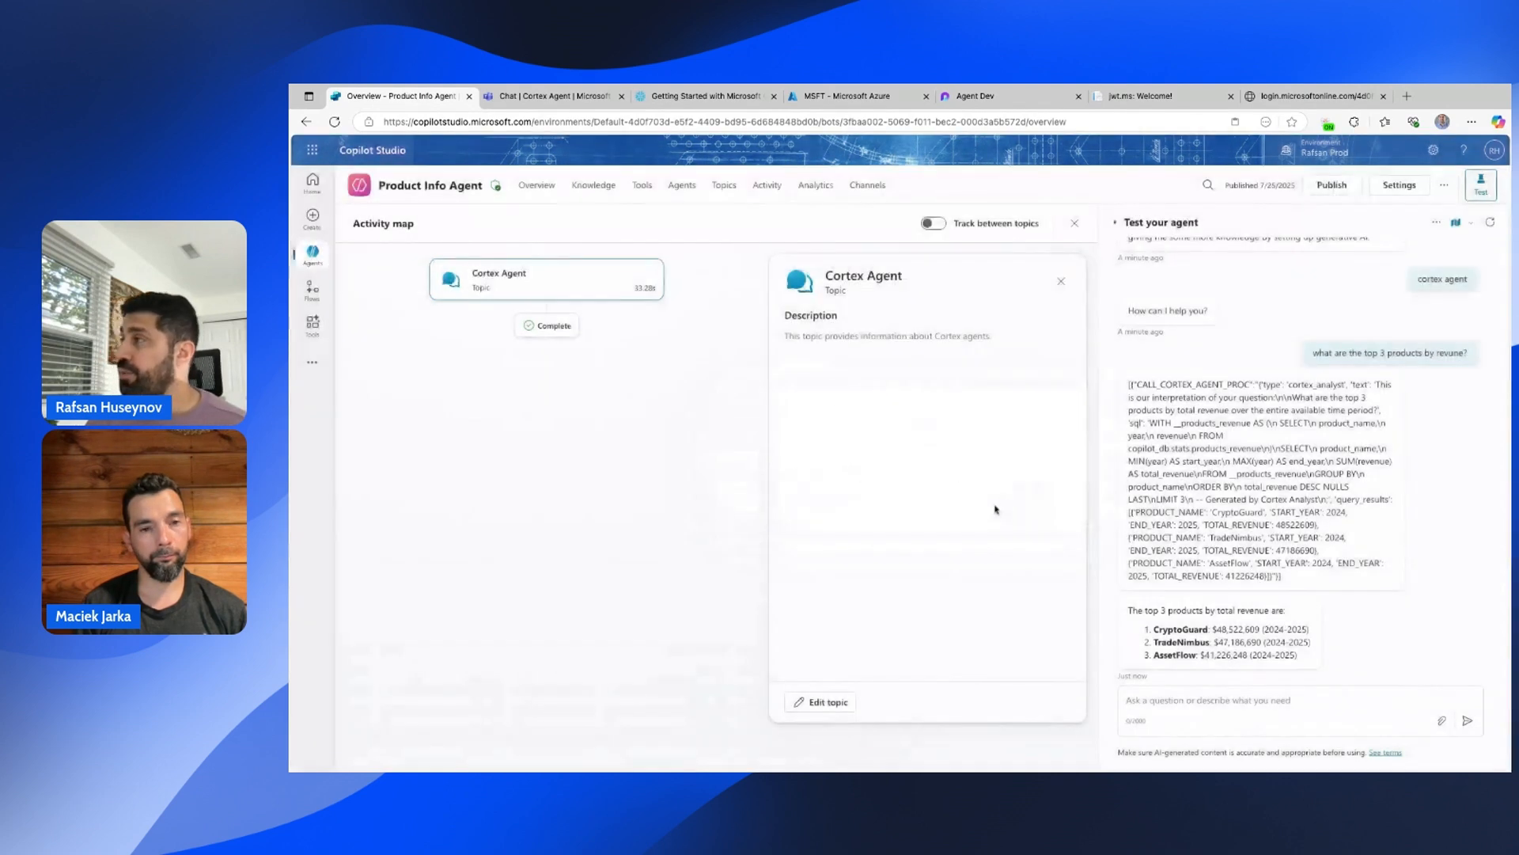
{"action": "left_click", "coordinate": [866, 187]}
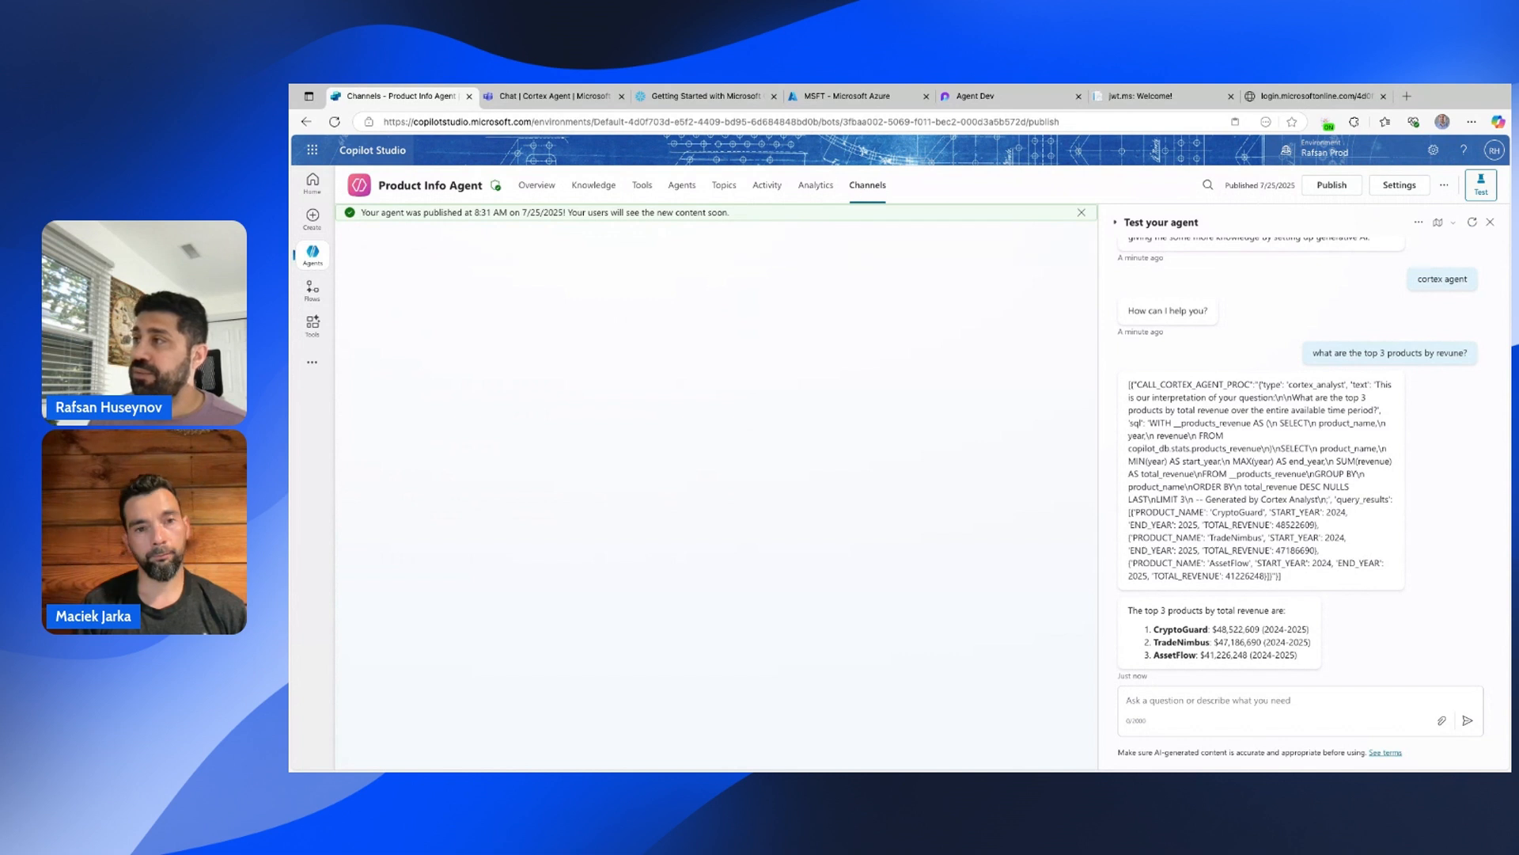
Add the Teams and Microsoft 365 Copilot channel with Microsoft 365 Copilot availability, then open it in Teams.
{"action": "left_click", "coordinate": [1081, 214]}
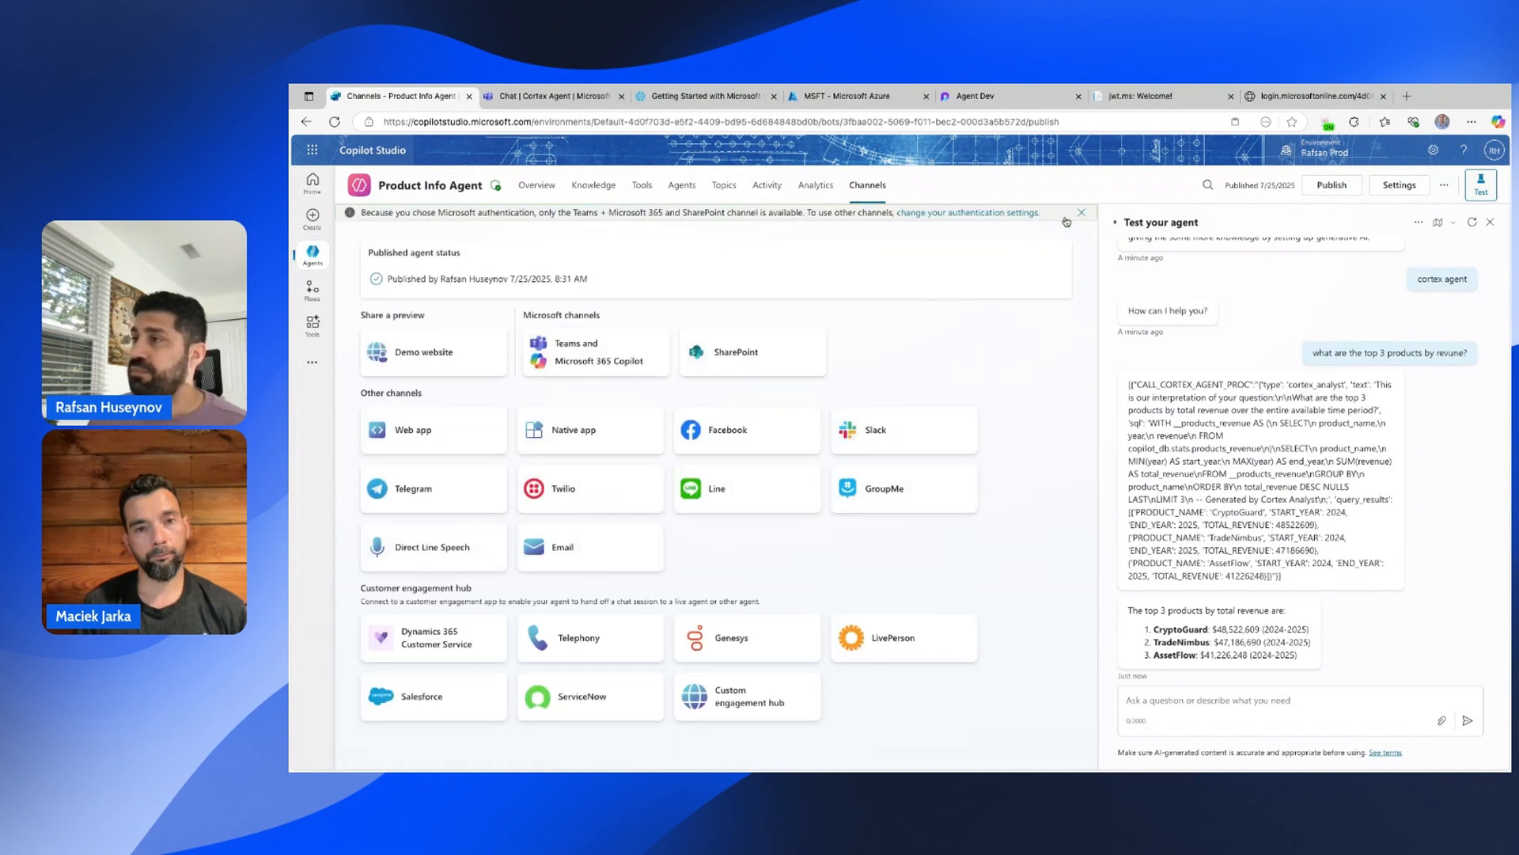
{"action": "left_click", "coordinate": [595, 358]}
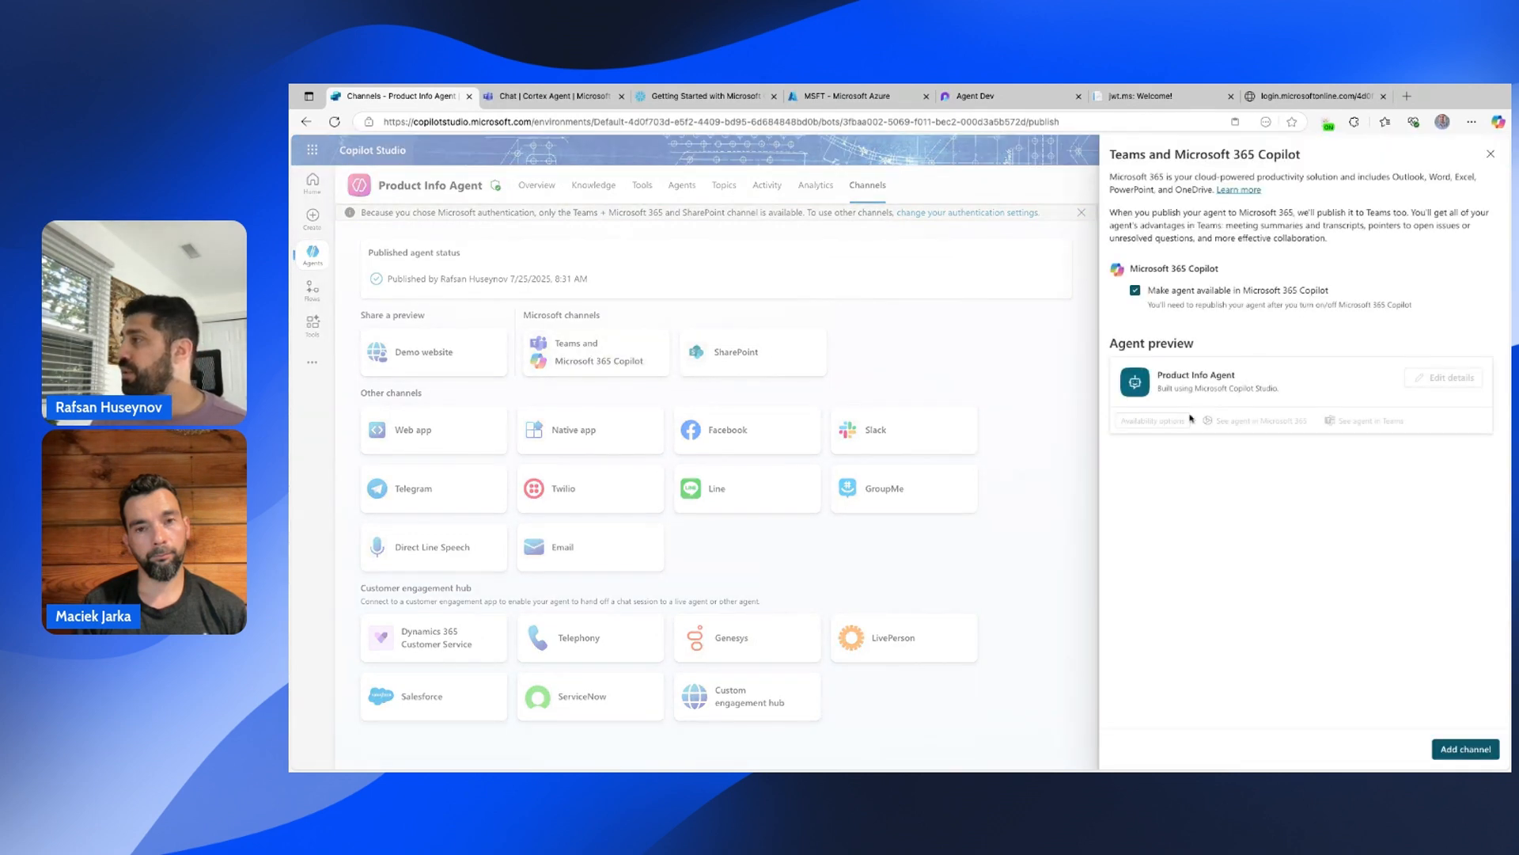
{"action": "left_click", "coordinate": [1465, 748]}
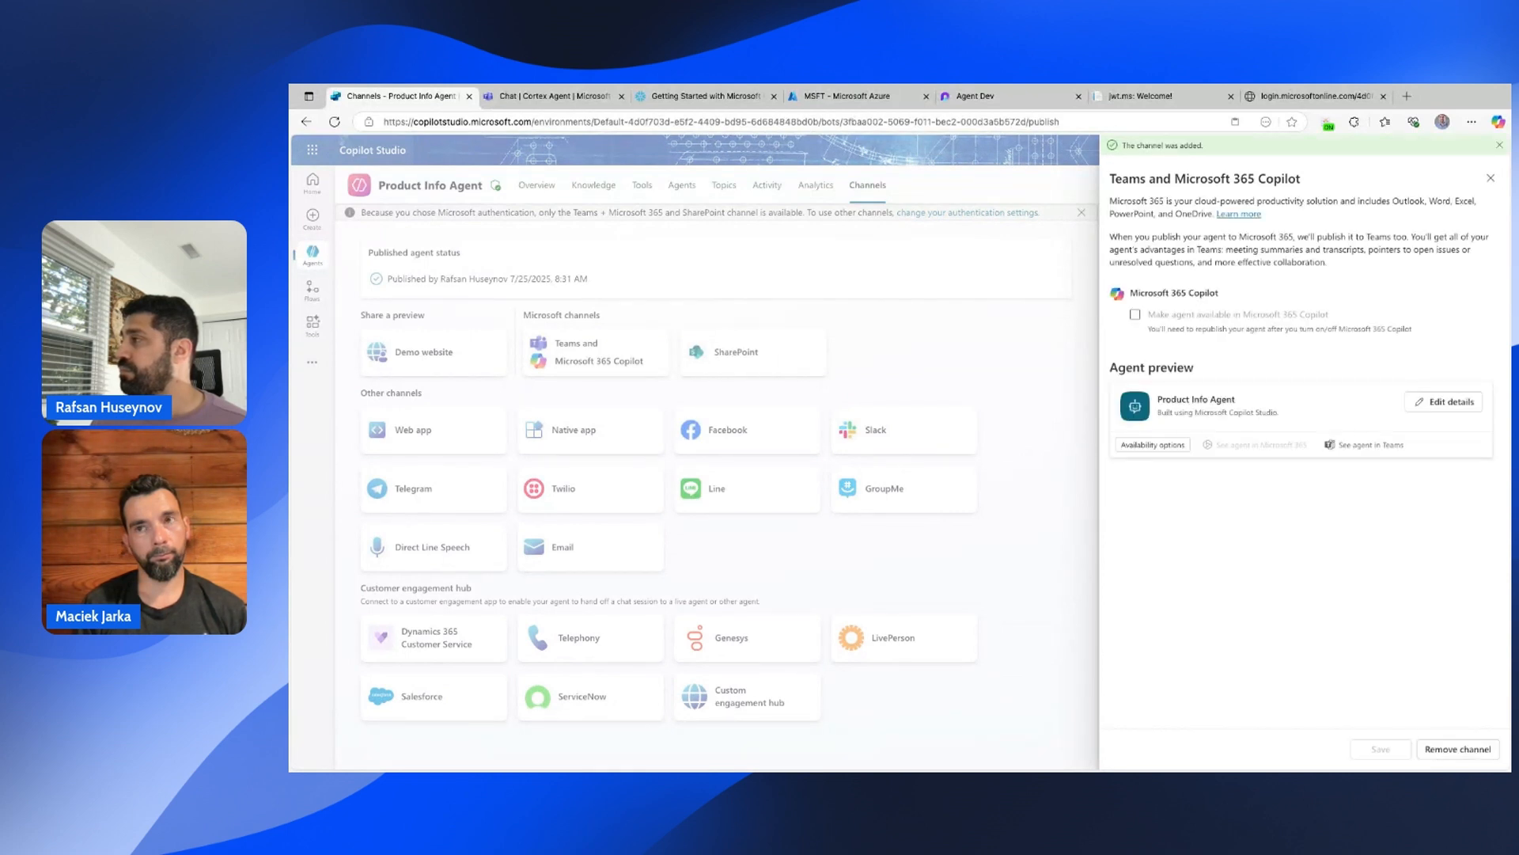
{"action": "left_click", "coordinate": [1134, 316]}
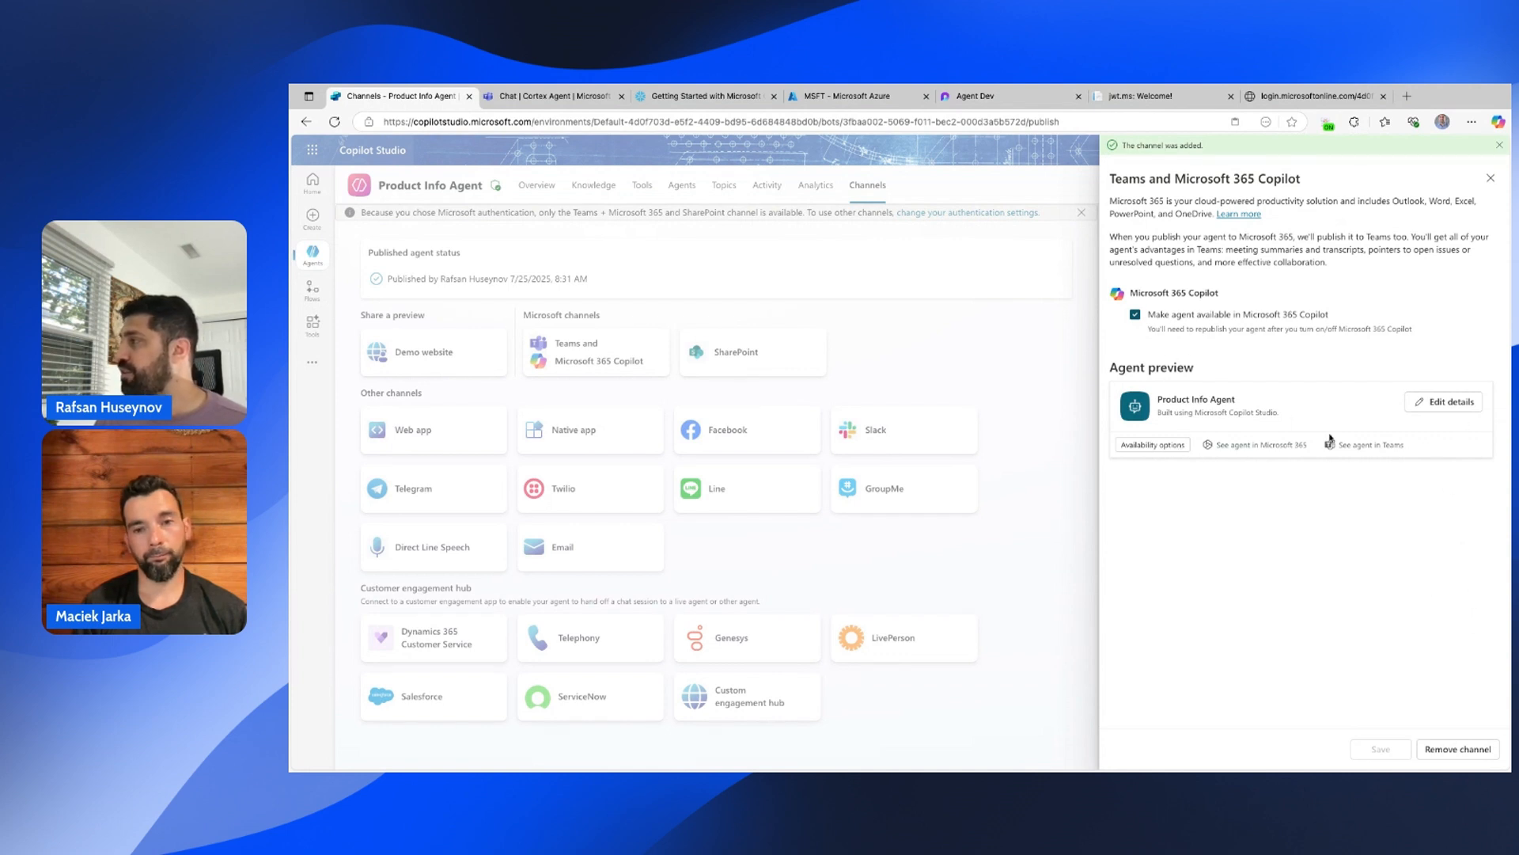
{"action": "left_click", "coordinate": [1363, 444]}
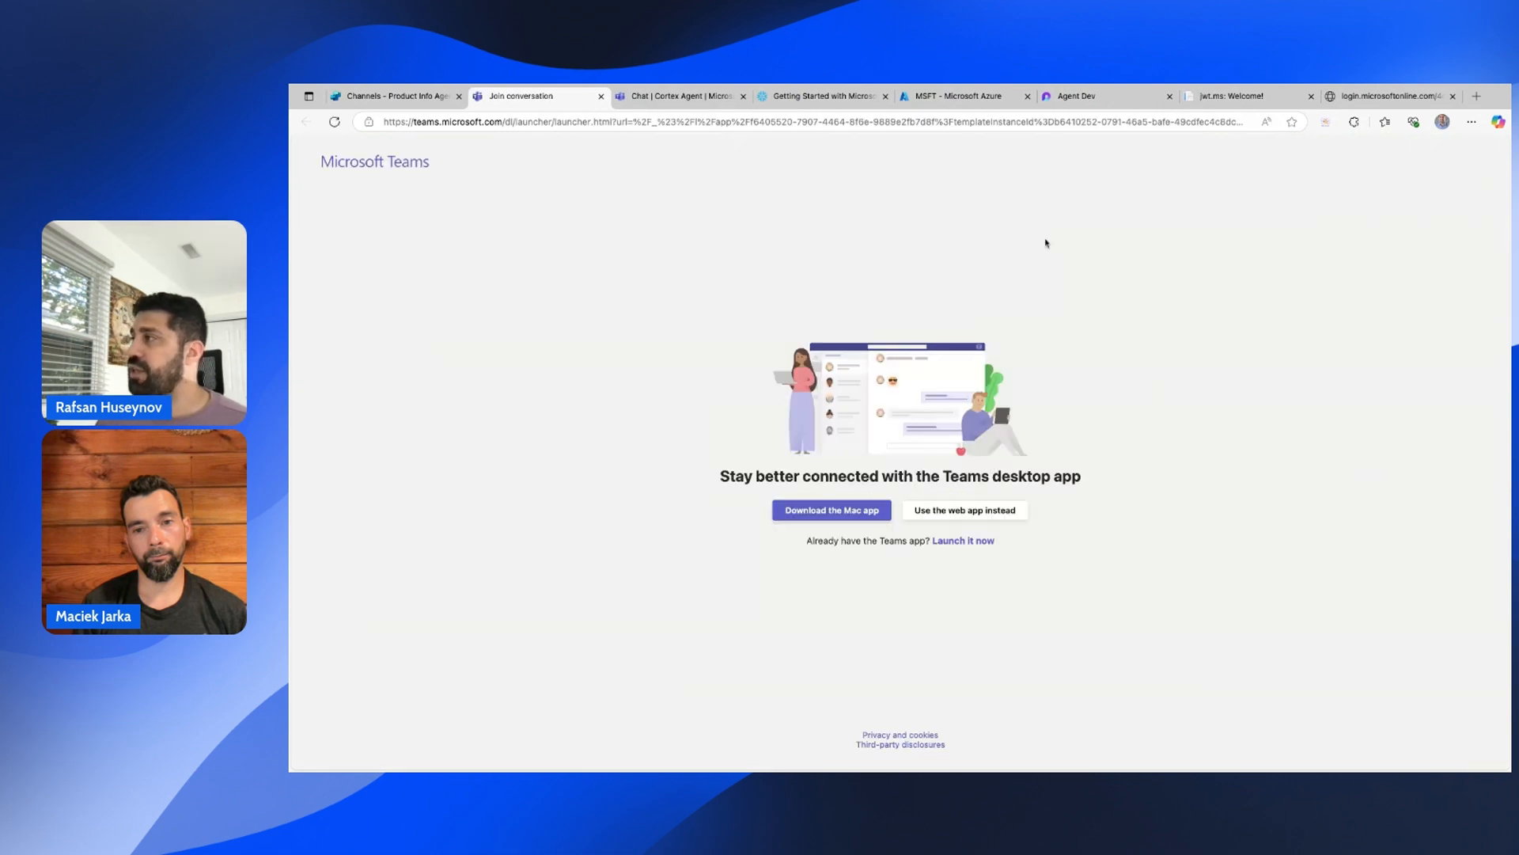
Continue in Teams on the web, review the Cortex Agent chat's revenue answers, then switch to Copilot.
{"action": "left_click", "coordinate": [982, 513]}
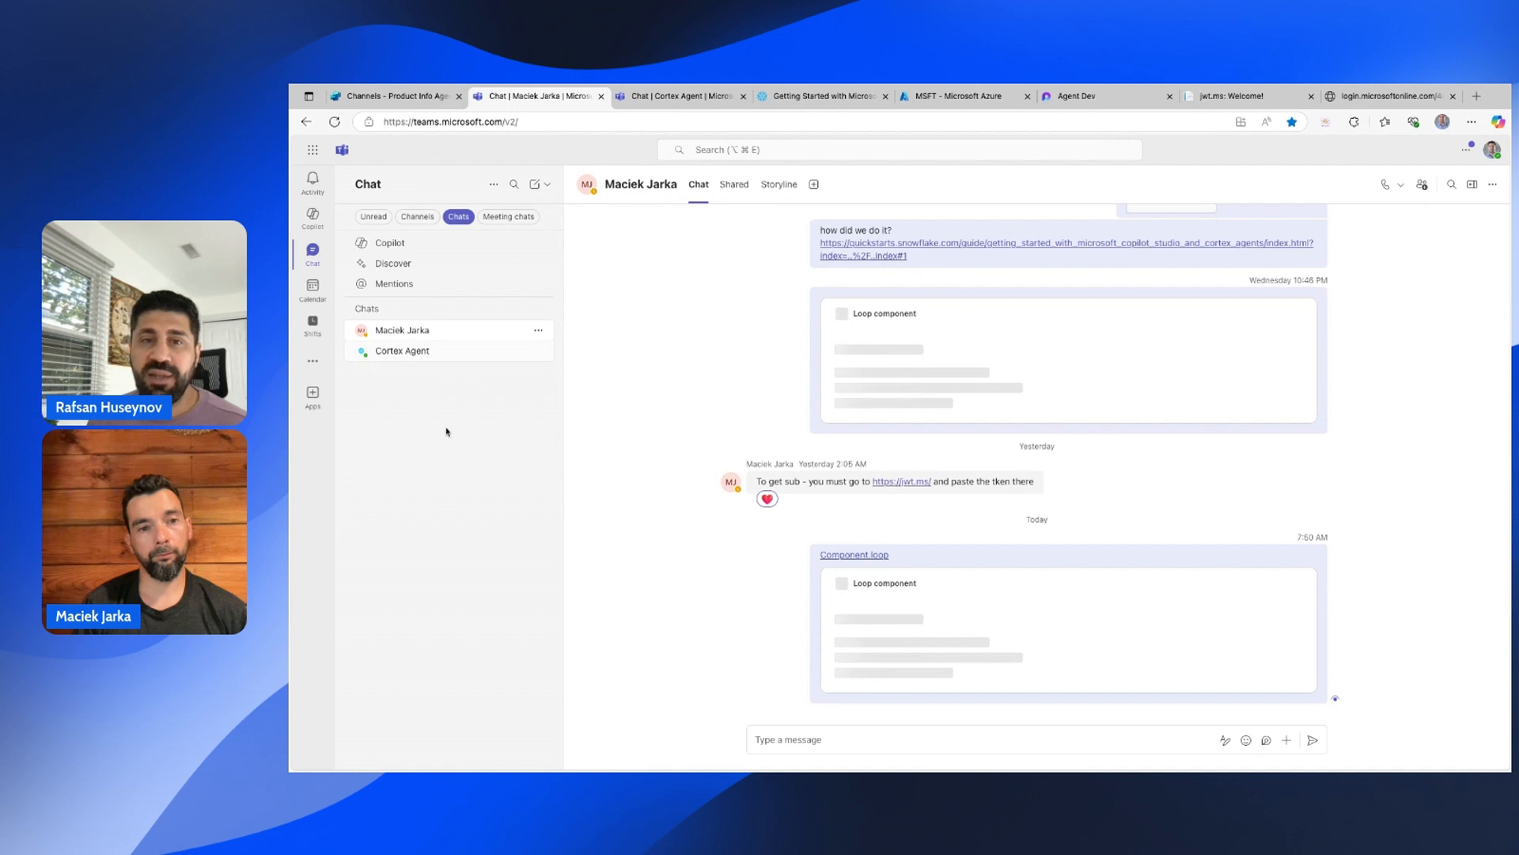
{"action": "left_click", "coordinate": [407, 355]}
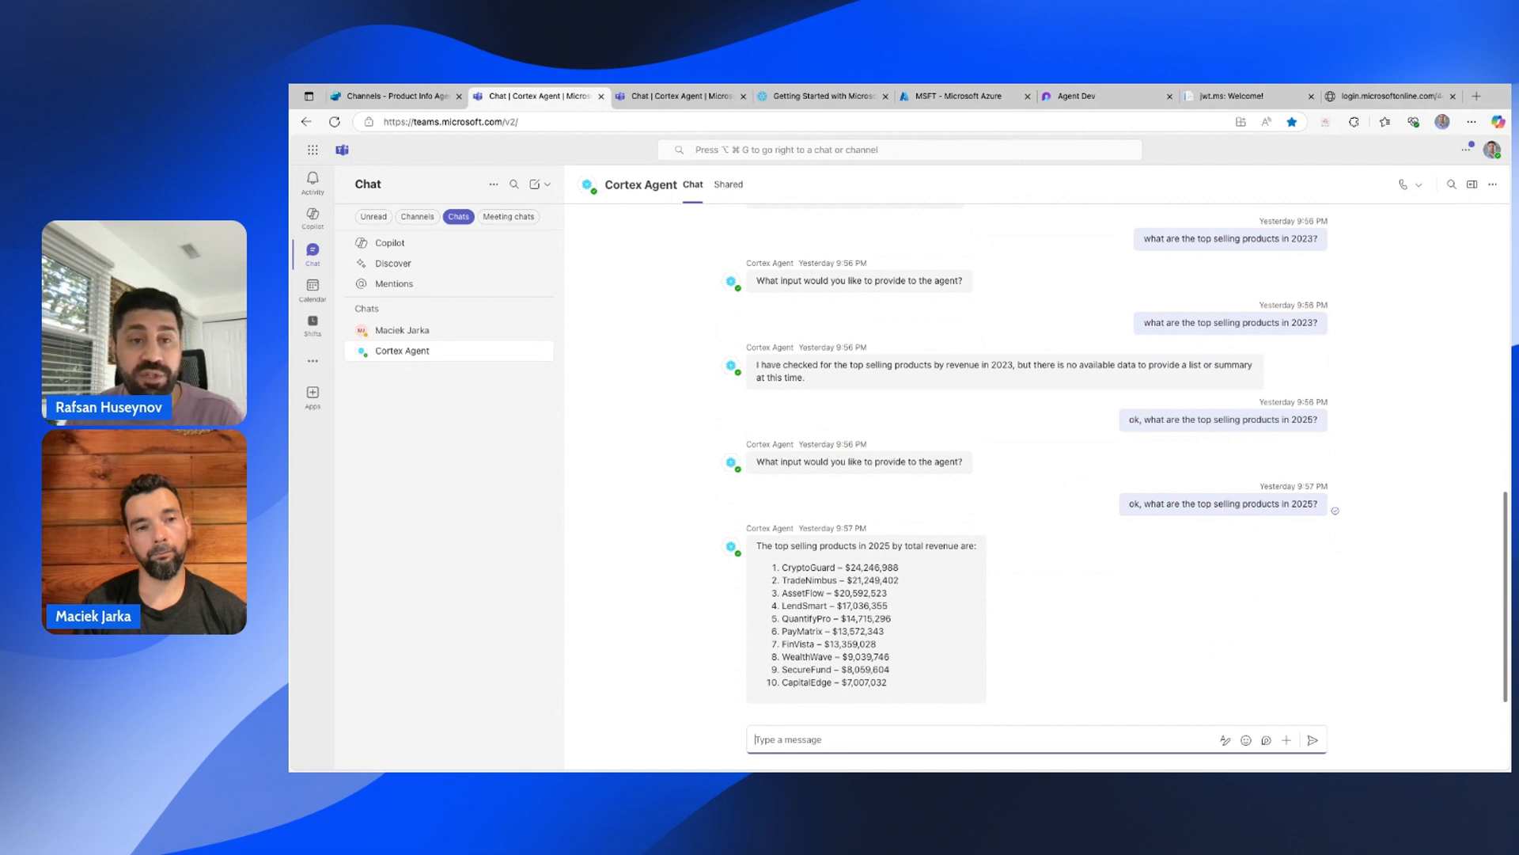
{"action": "left_click", "coordinate": [314, 218]}
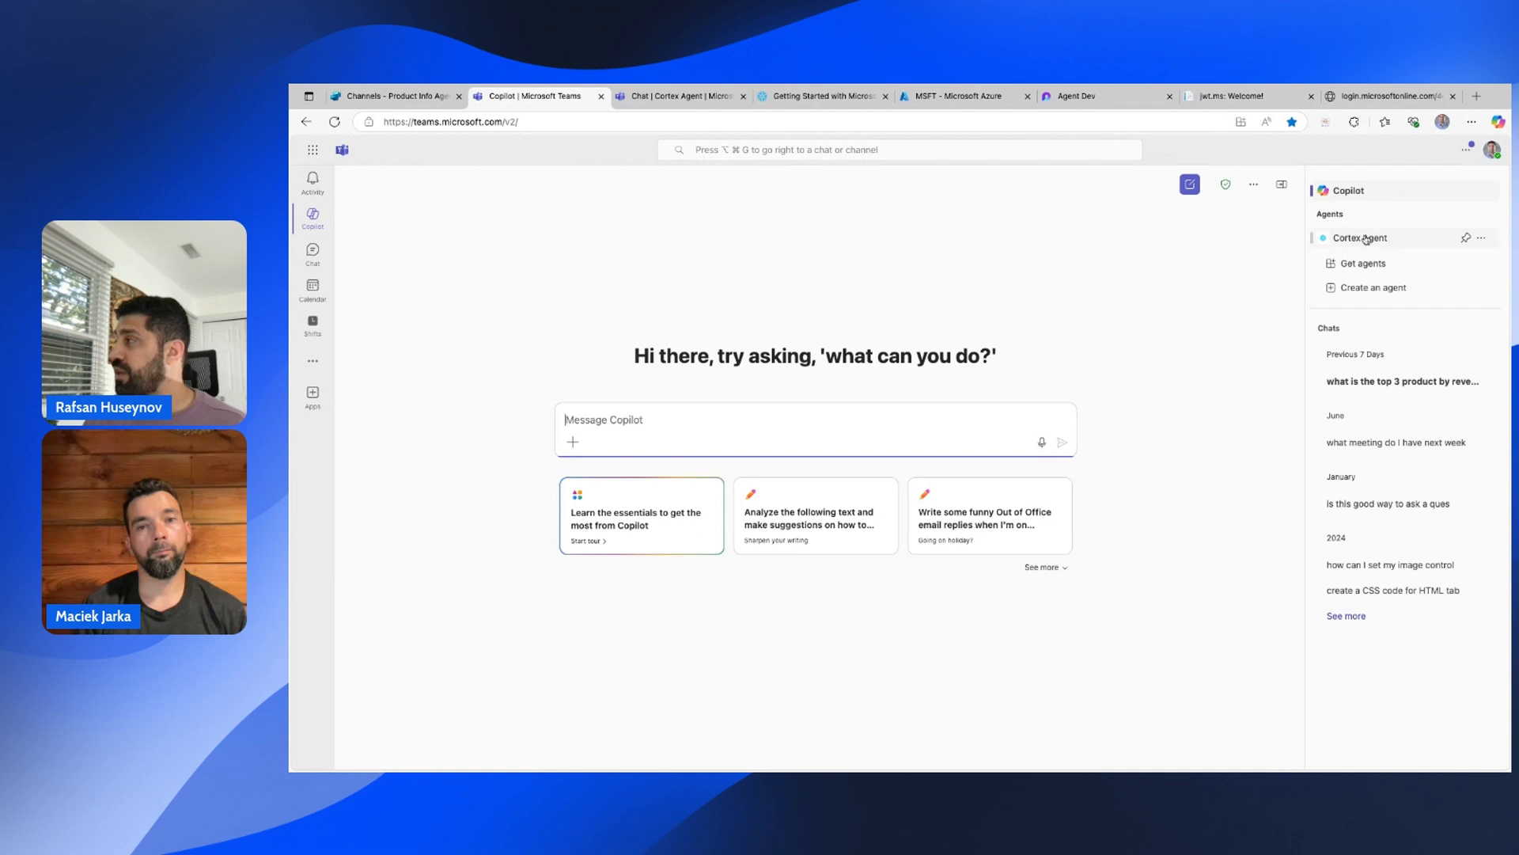
Open Cortex Agent from Copilot's Agents panel, then go back to its chat conversation.
{"action": "left_click", "coordinate": [1383, 243]}
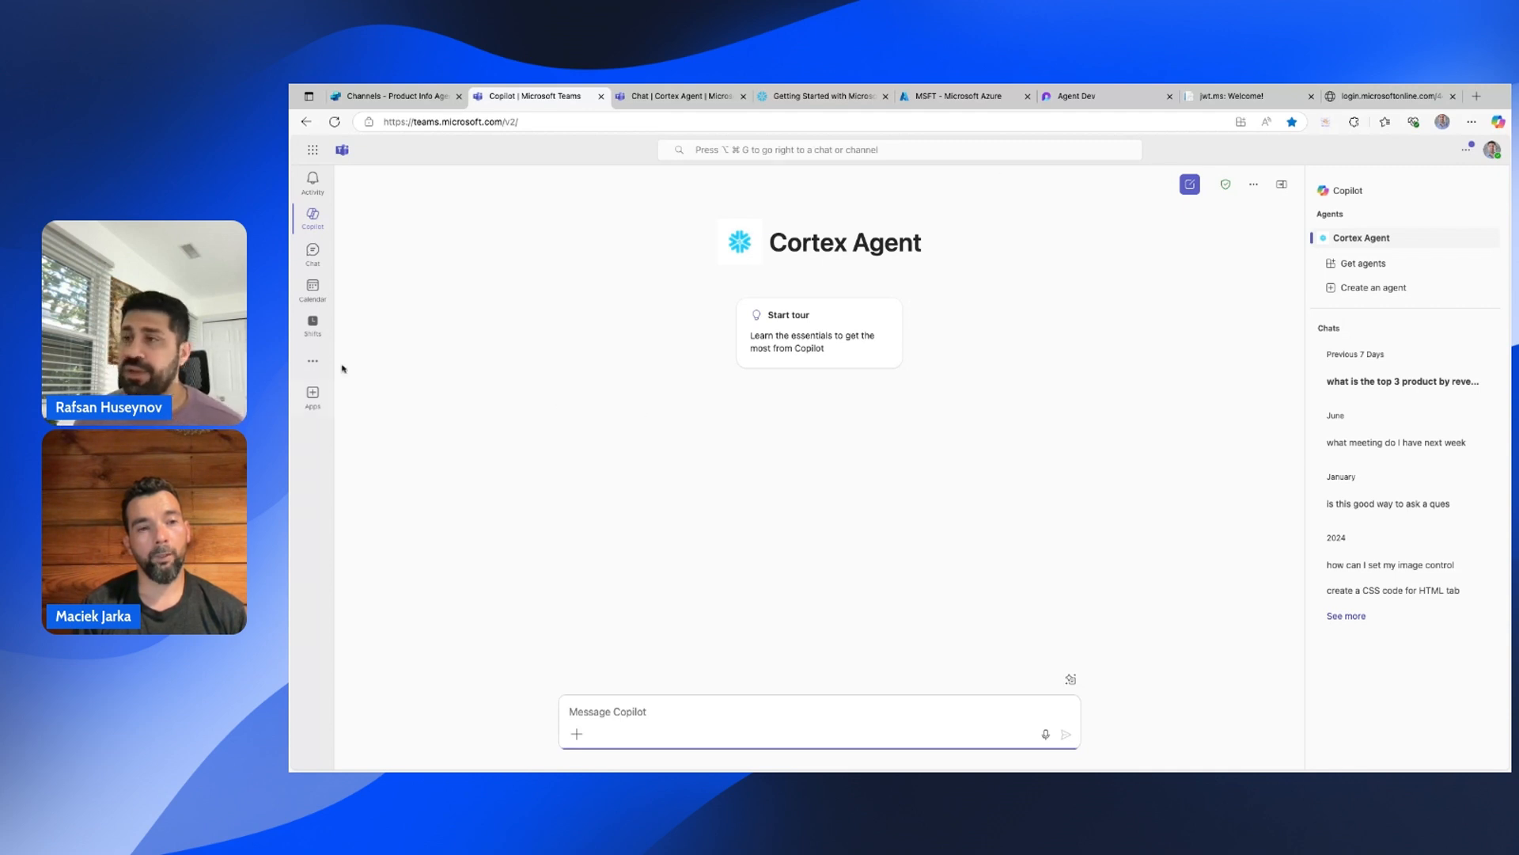
{"action": "left_click", "coordinate": [313, 251]}
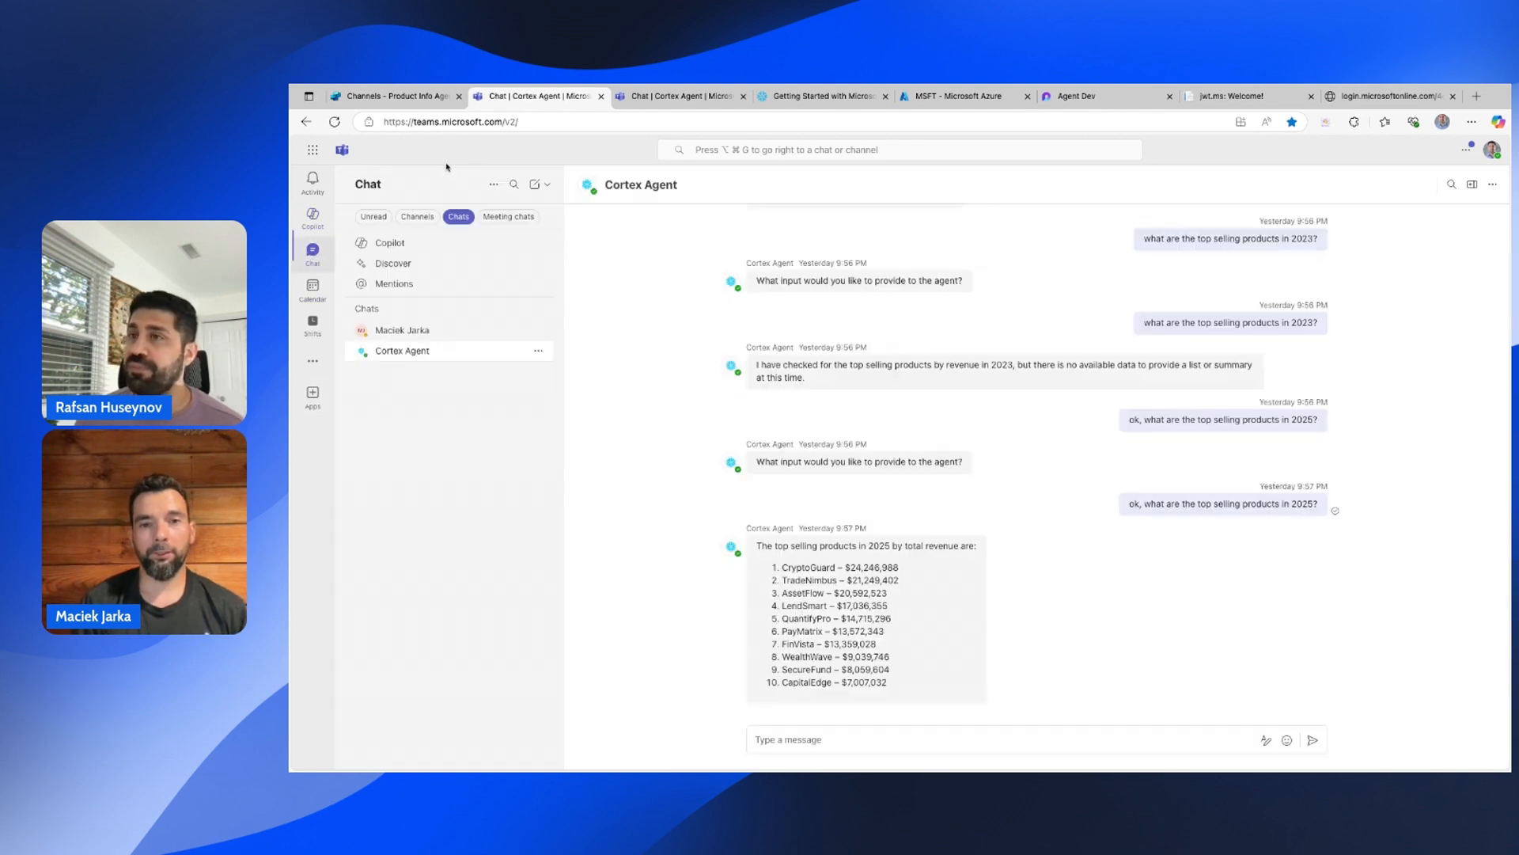